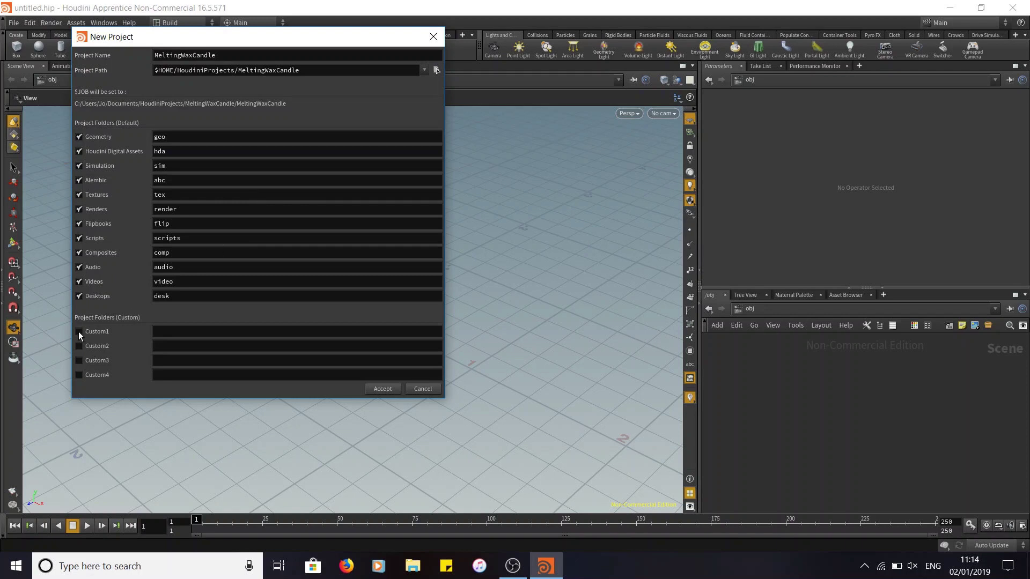
Step: Add a custom project folder named assets and create the MeltingWaxCandle project
{"action": "left_click", "coordinate": [162, 330]}
{"action": "type", "text": "assets"}
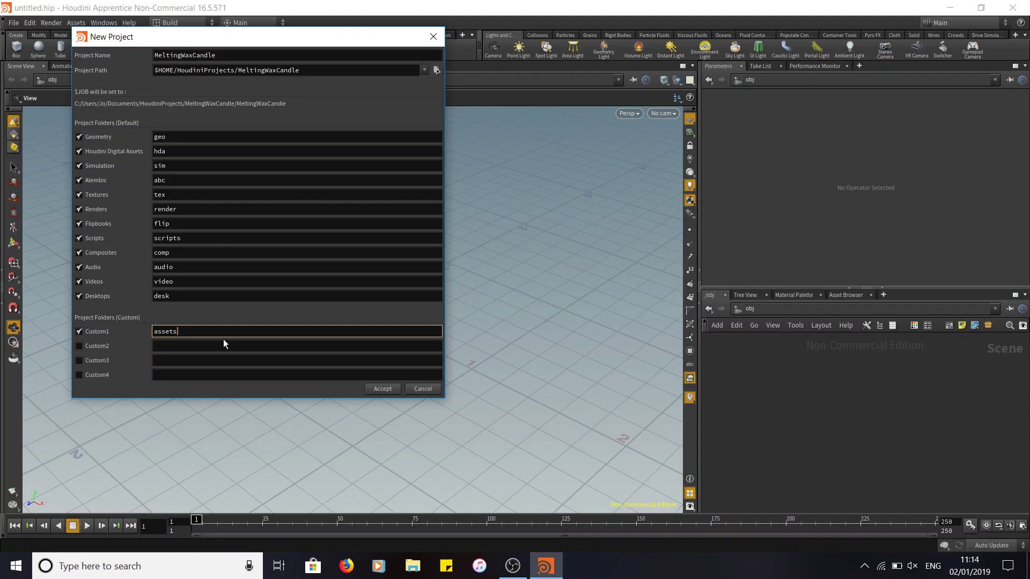
{"action": "left_click", "coordinate": [379, 389]}
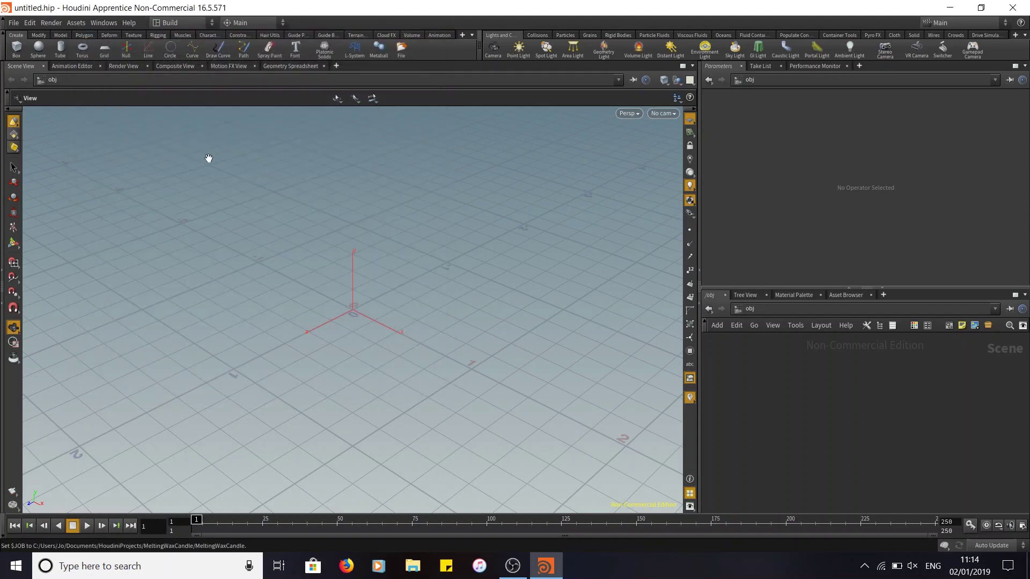
Step: Save the scene as MeltingCandleWax in the MeltingWaxCandle project folder inside HoudiniProjects
{"action": "left_click", "coordinate": [15, 24]}
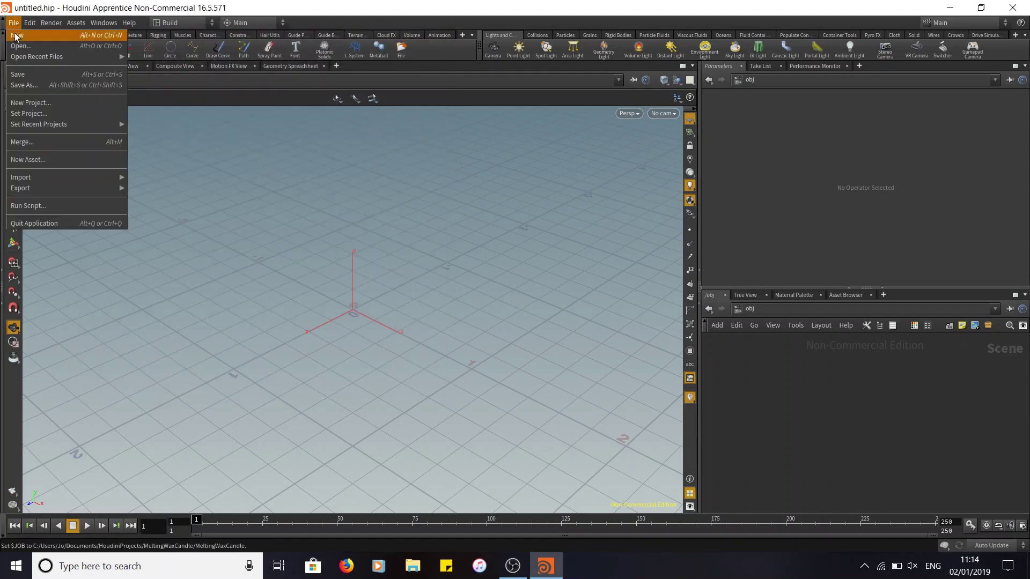
{"action": "left_click", "coordinate": [48, 84]}
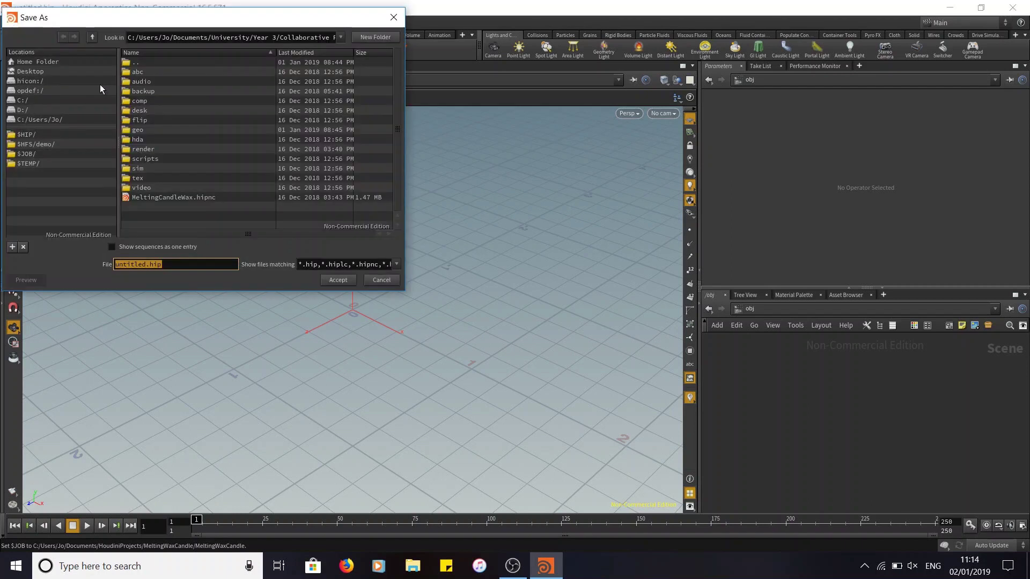
{"action": "double_click", "coordinate": [161, 139]}
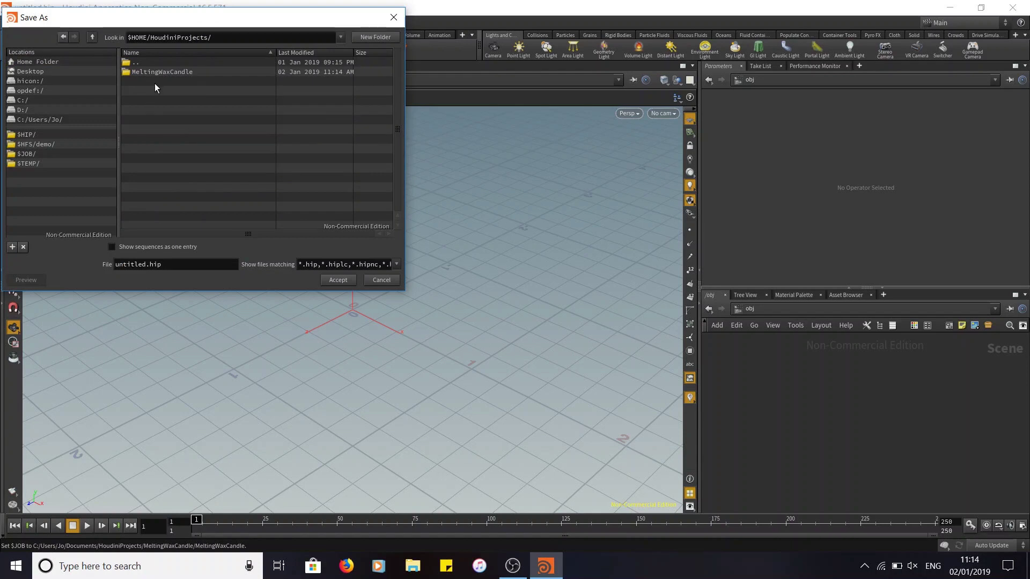
{"action": "double_click", "coordinate": [165, 71]}
{"action": "double_click", "coordinate": [165, 72]}
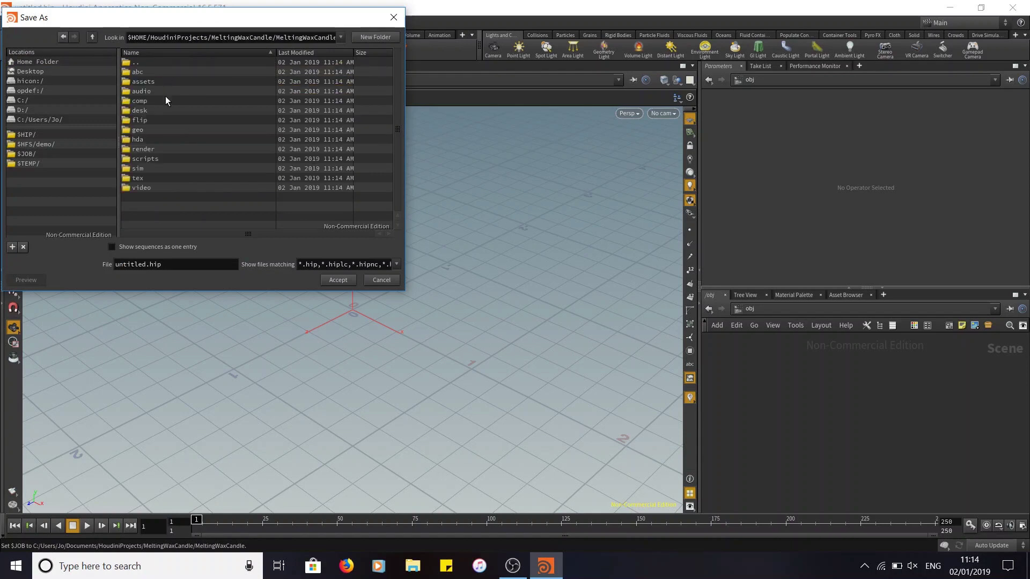
{"action": "double_click", "coordinate": [139, 265]}
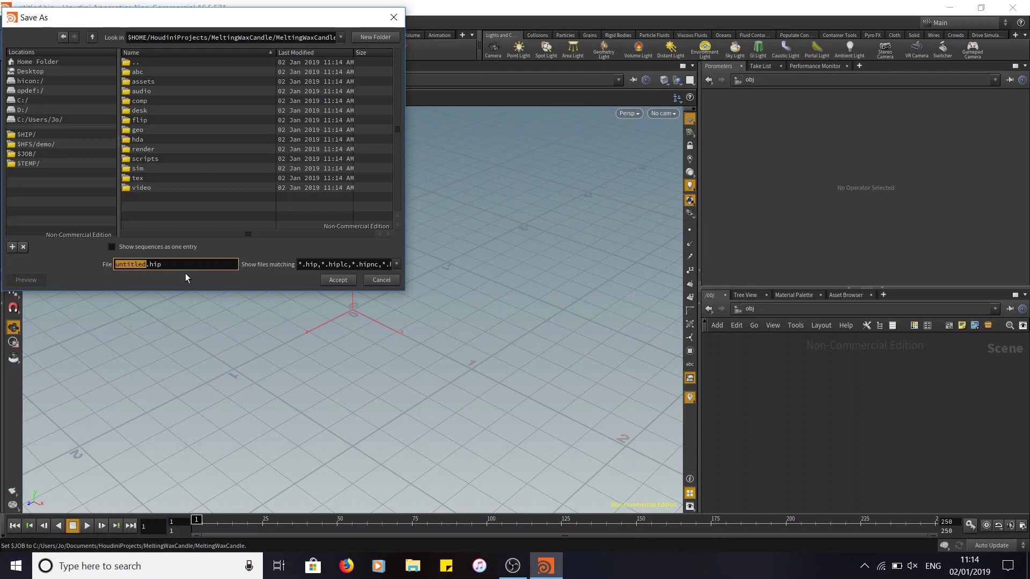
{"action": "type", "text": "MeltingCandleWax"}
{"action": "key", "text": "Home"}
{"action": "key", "text": "Right"}
{"action": "type", "text": "e"}
{"action": "left_click", "coordinate": [343, 280]}
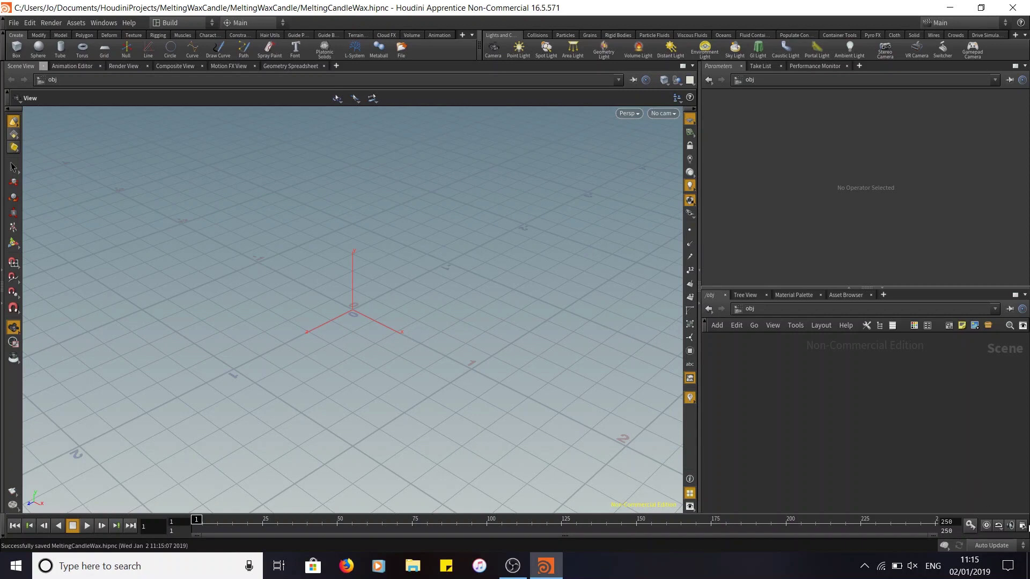
Step: Set the animation's end frame to 150 in the global animation options and apply it
{"action": "left_click", "coordinate": [1022, 527]}
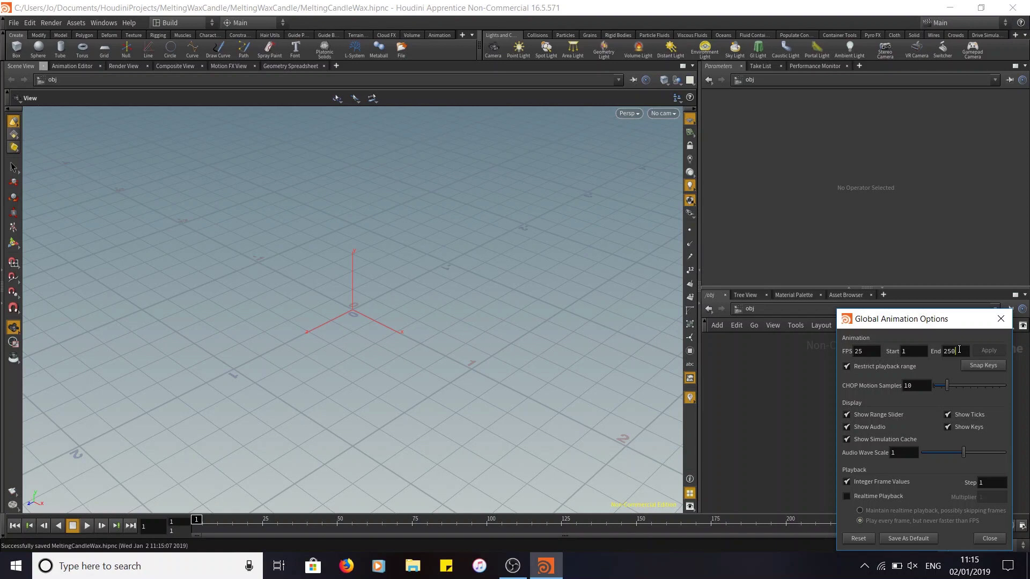
{"action": "key", "text": "Return"}
{"action": "type", "text": "150"}
{"action": "key", "text": "Return"}
{"action": "left_click", "coordinate": [987, 350]}
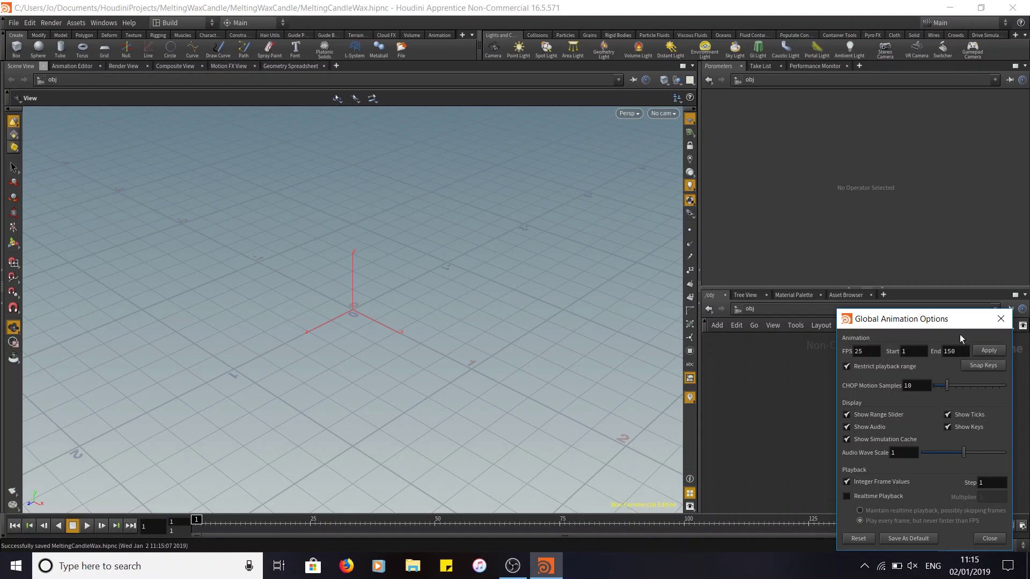
{"action": "left_click_drag", "start_coordinate": [955, 319], "coordinate": [909, 202]}
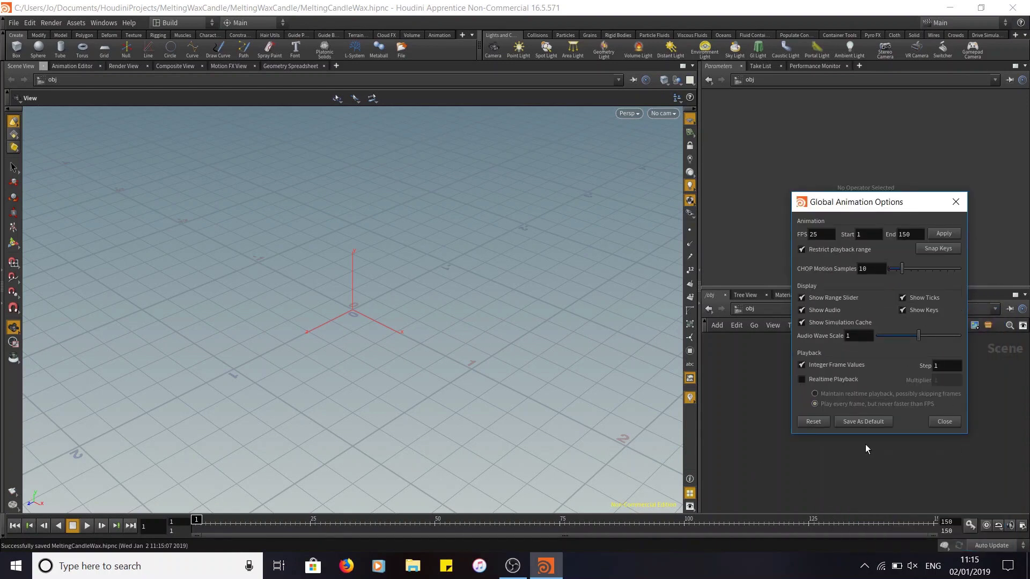
{"action": "left_click", "coordinate": [943, 422]}
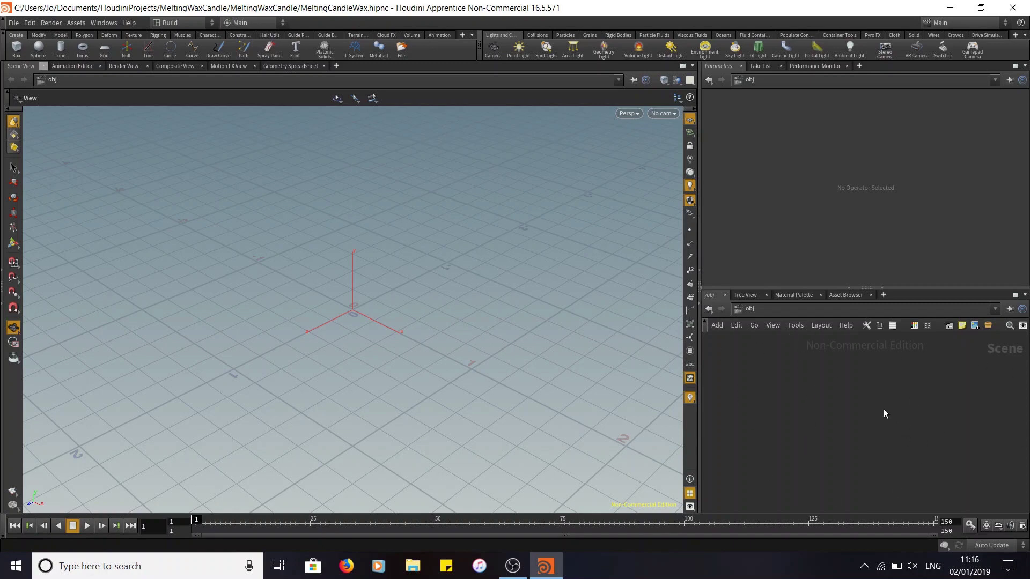
Step: Create a Geometry object in the scene network and name it CandleHolder
{"action": "key", "text": "Tab"}
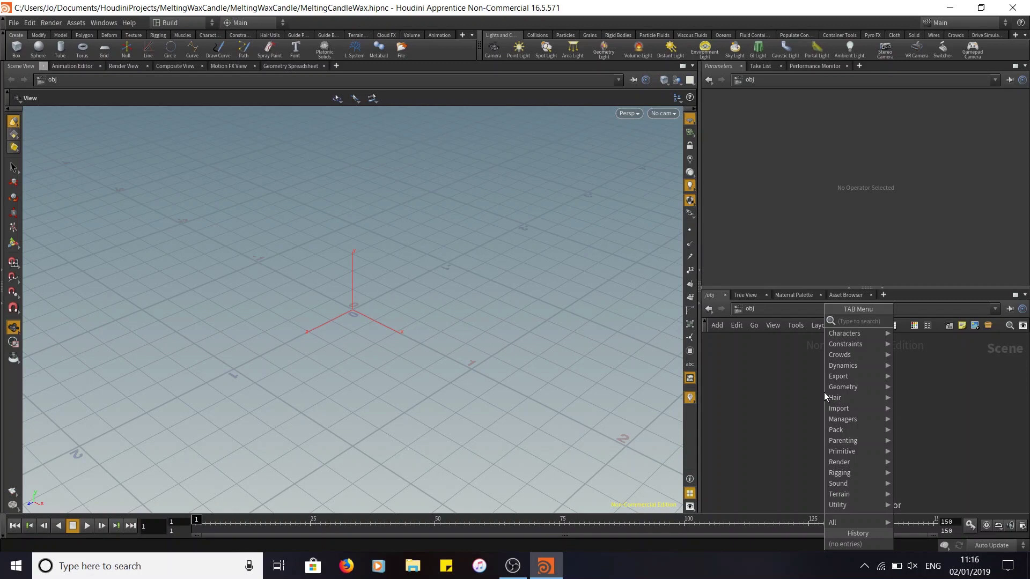
{"action": "type", "text": "geo"}
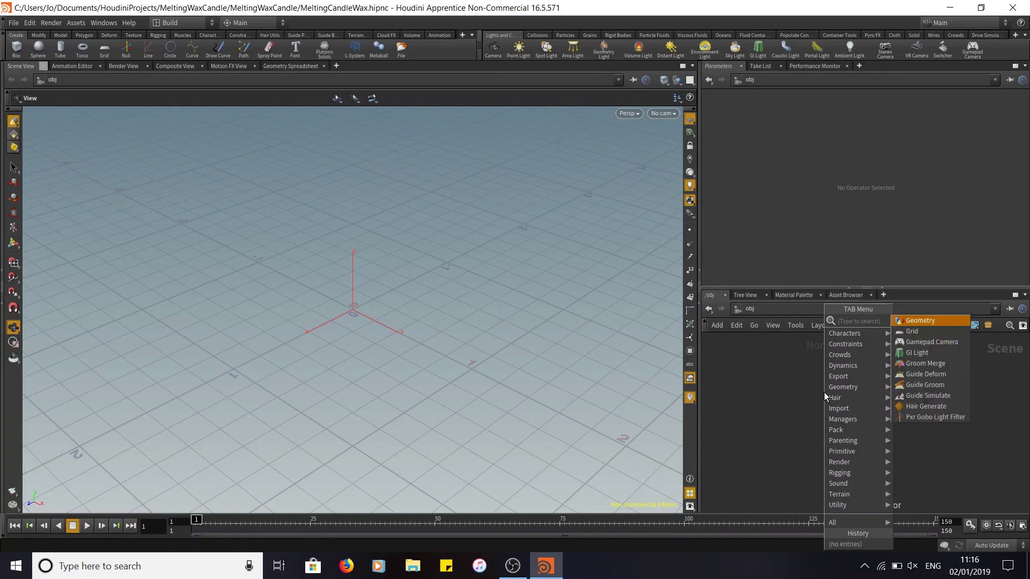
{"action": "left_click", "coordinate": [924, 321]}
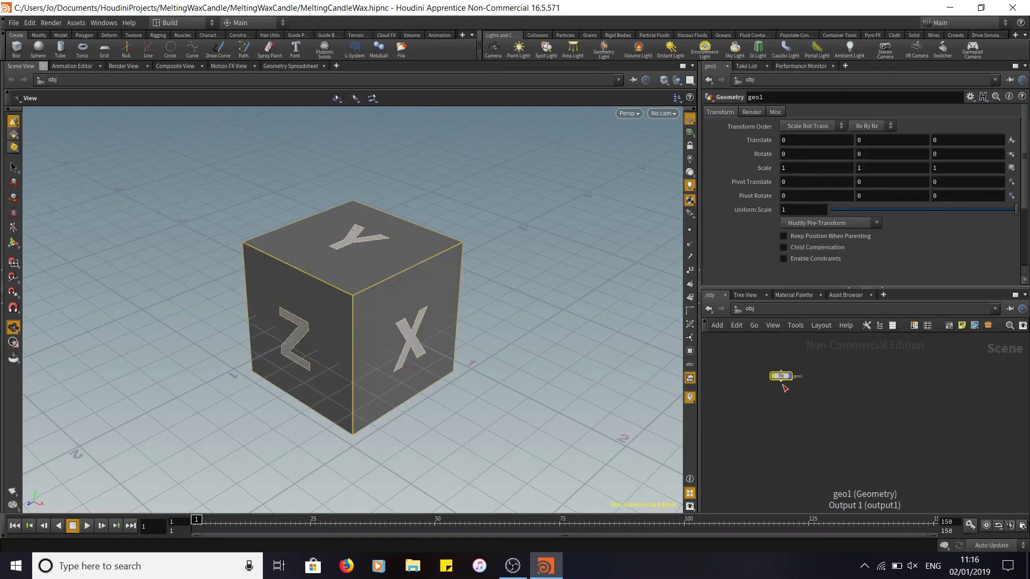
{"action": "double_click", "coordinate": [801, 373]}
{"action": "type", "text": "CandleHolder"}
{"action": "key", "text": "Return"}
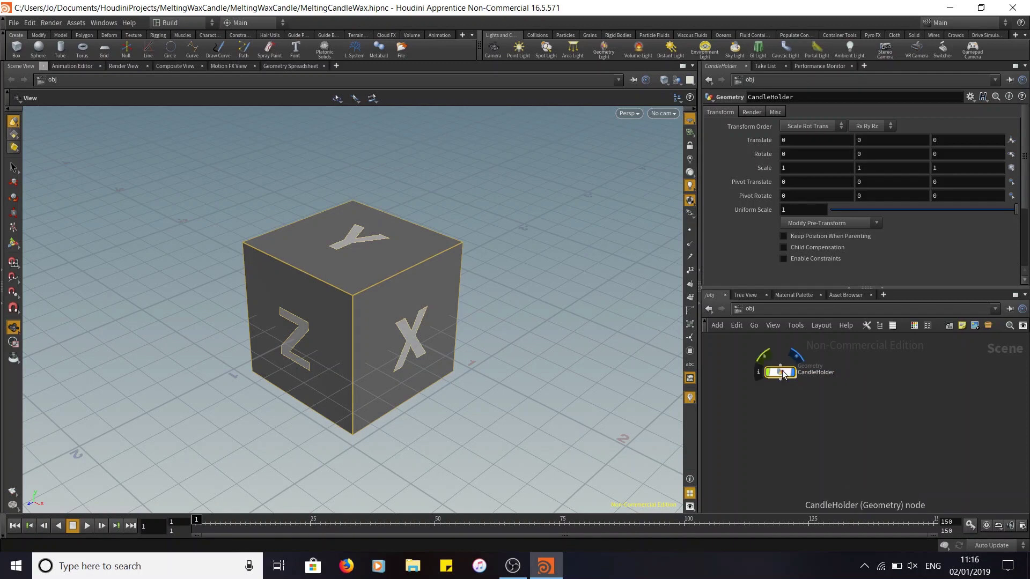
Step: Go inside the CandleHolder object and delete its default file node
{"action": "double_click", "coordinate": [783, 374]}
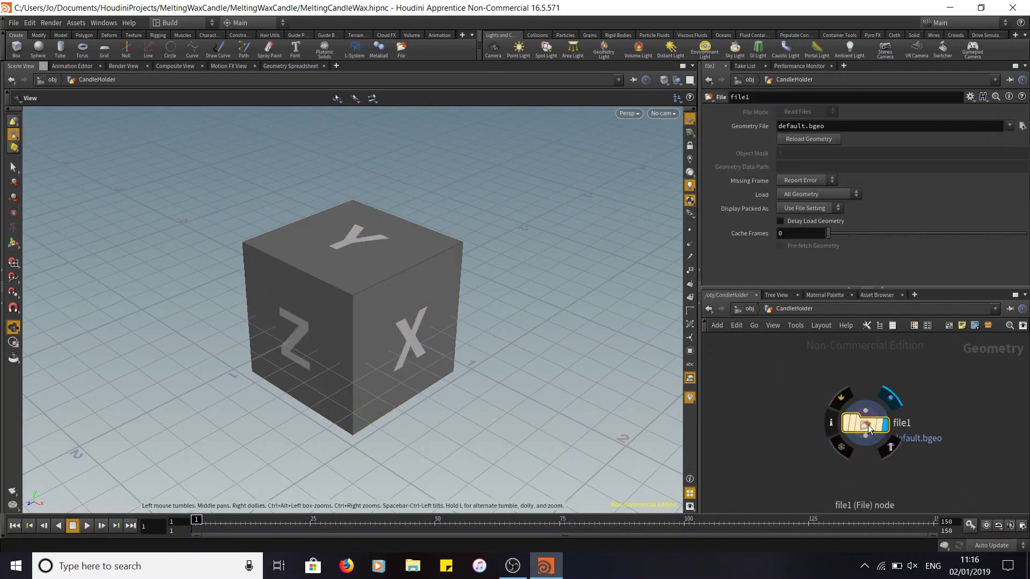
{"action": "left_click_drag", "start_coordinate": [868, 428], "coordinate": [841, 401]}
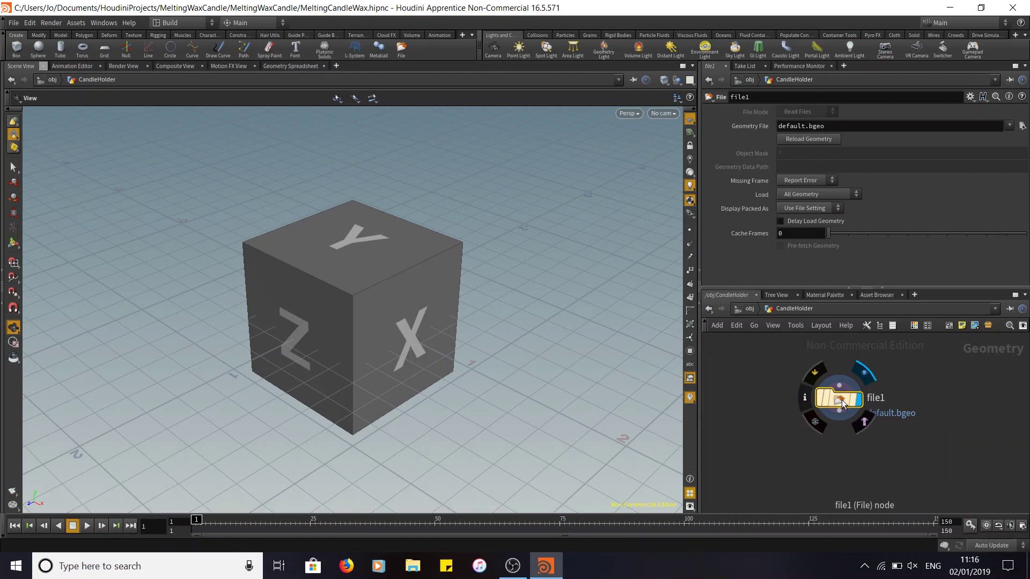
{"action": "key", "text": "Delete"}
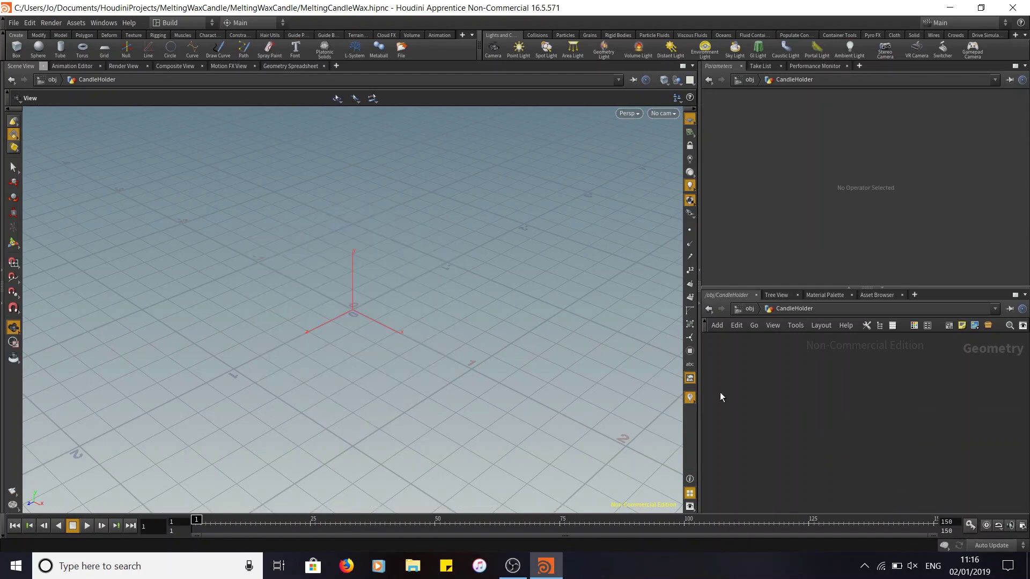
Step: Add a Tube node to the CandleHolder network
{"action": "key", "text": "Tab"}
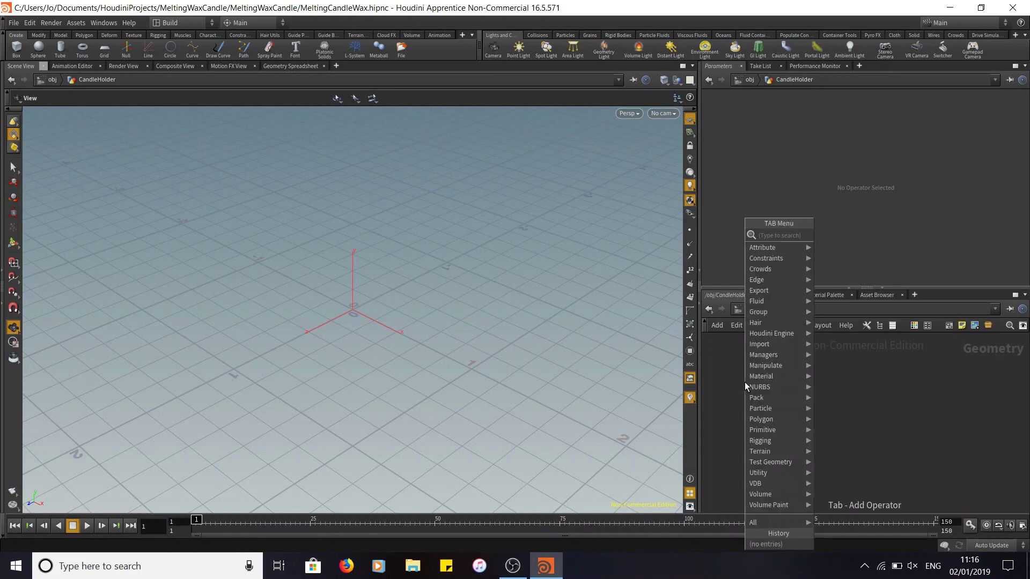
{"action": "type", "text": "tube"}
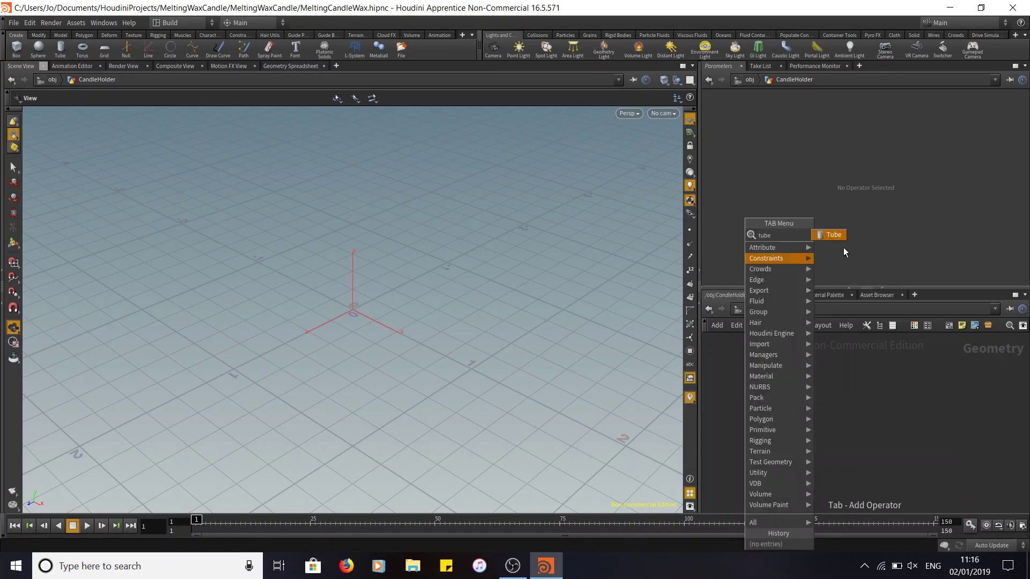
{"action": "key", "text": "Return"}
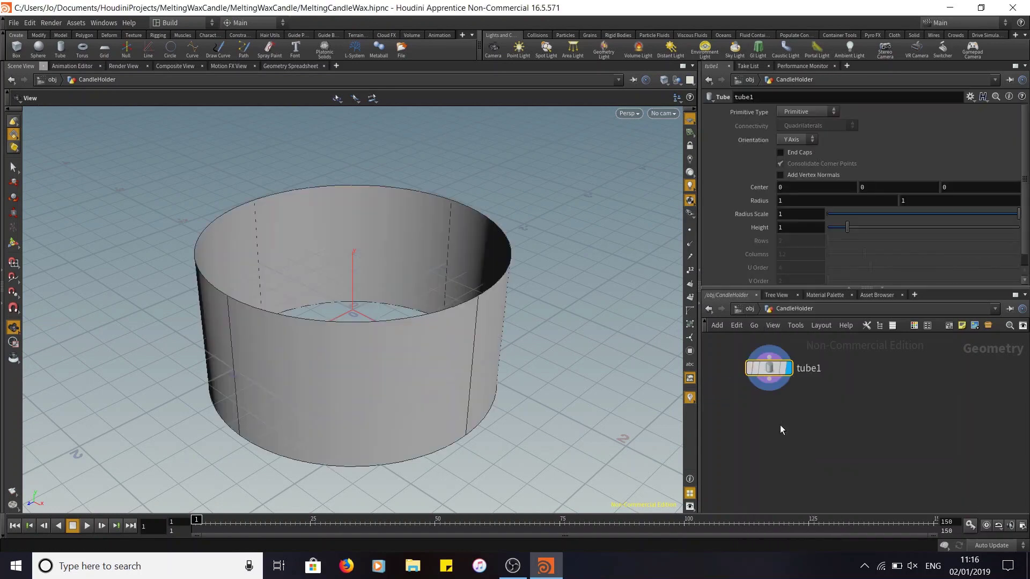
{"action": "left_click", "coordinate": [774, 378]}
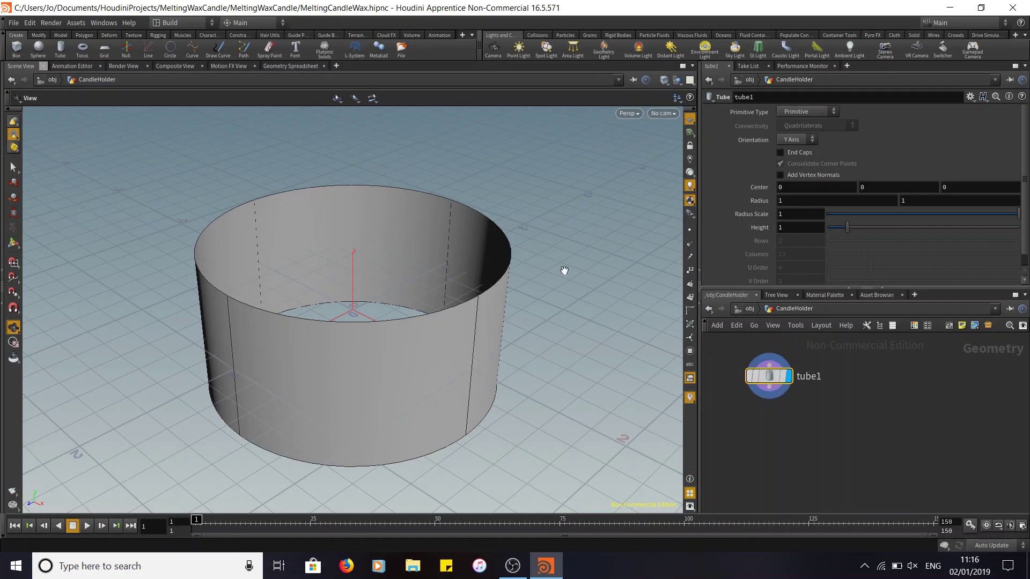
{"action": "key", "text": "h"}
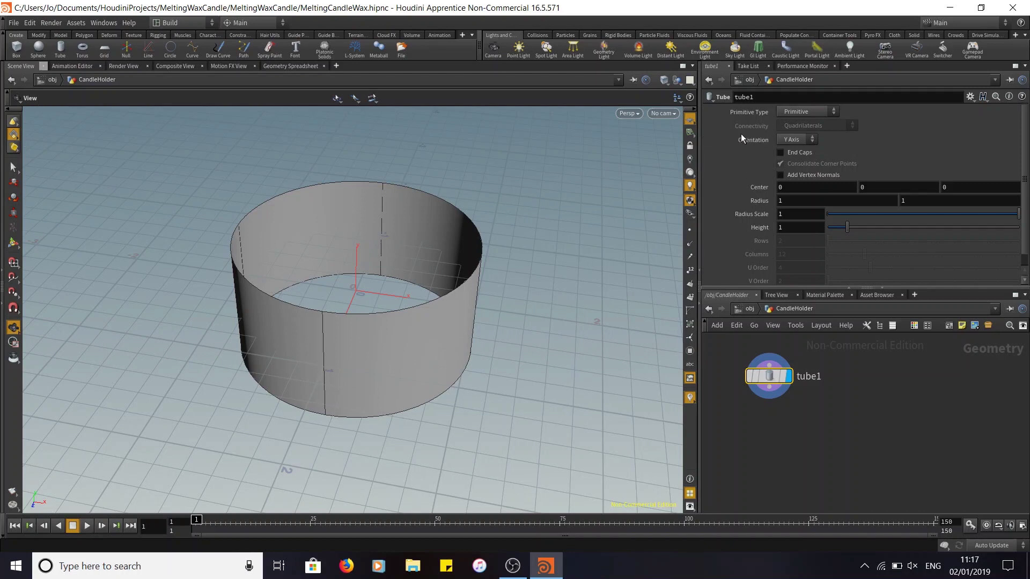
Step: Change the tube's primitive type to Polygon and set its columns to 35
{"action": "left_click", "coordinate": [797, 112]}
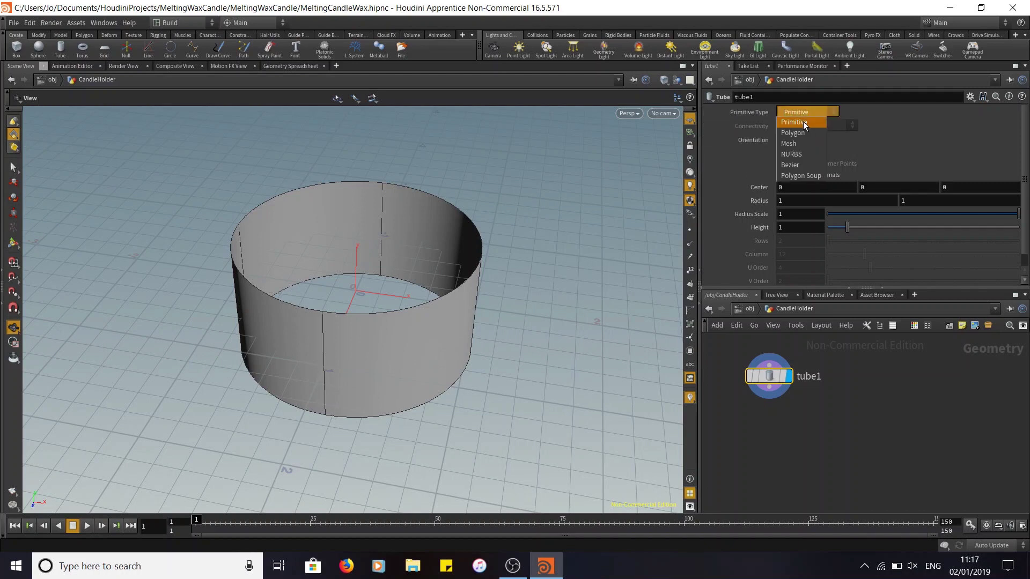
{"action": "left_click", "coordinate": [803, 133]}
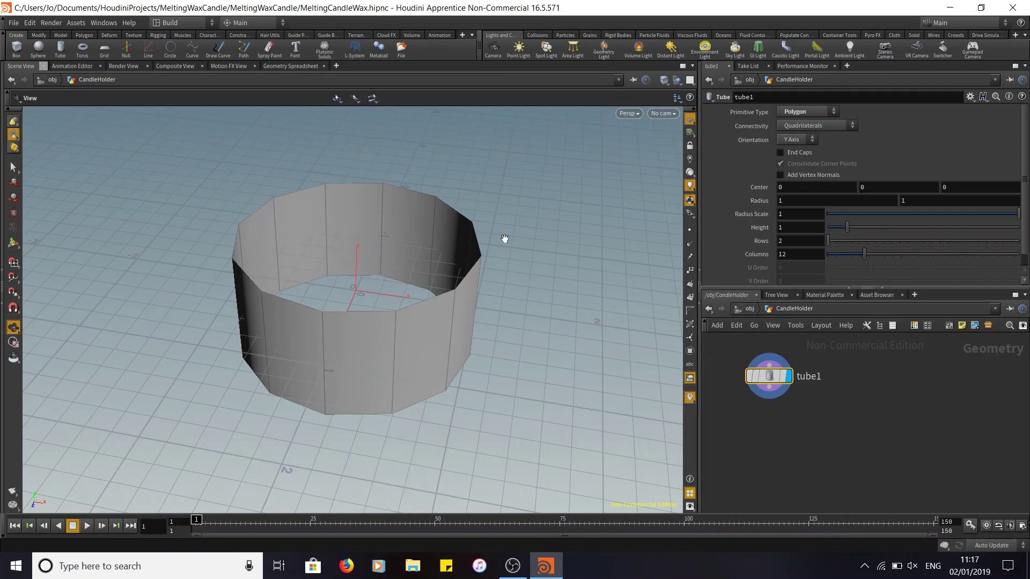
{"action": "double_click", "coordinate": [799, 252]}
{"action": "type", "text": "30"}
{"action": "key", "text": "Return"}
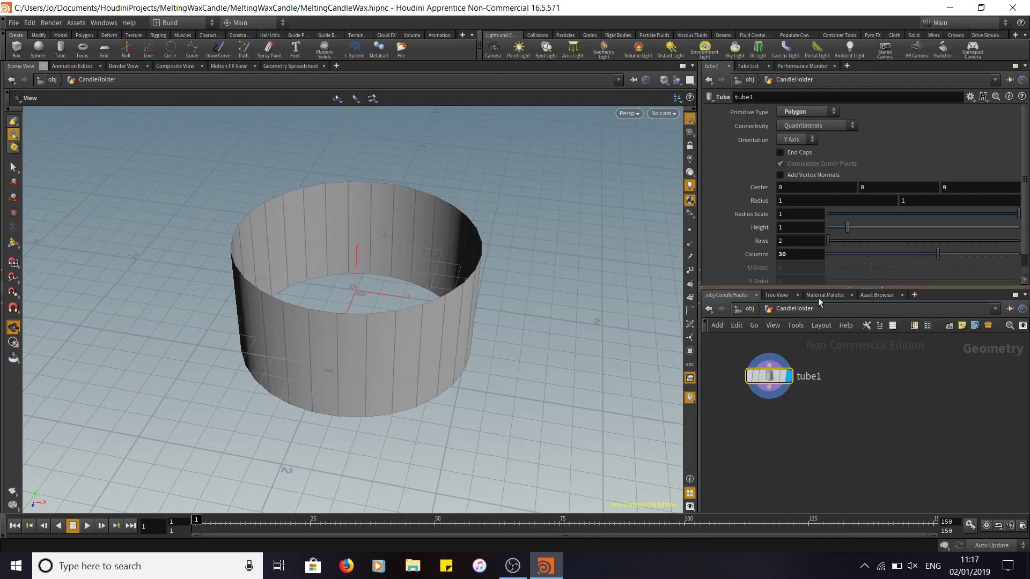
{"action": "left_click", "coordinate": [815, 256]}
{"action": "key", "text": "BackSpace"}
{"action": "type", "text": "5"}
{"action": "key", "text": "Return"}
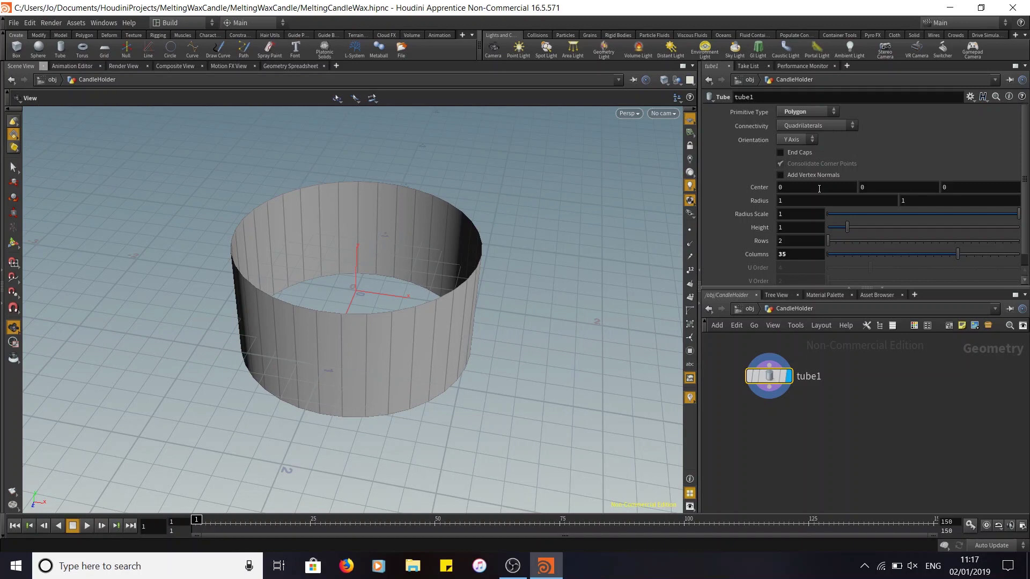
Step: Turn on the tube's end caps and set its height to 0.3
{"action": "left_click", "coordinate": [780, 153]}
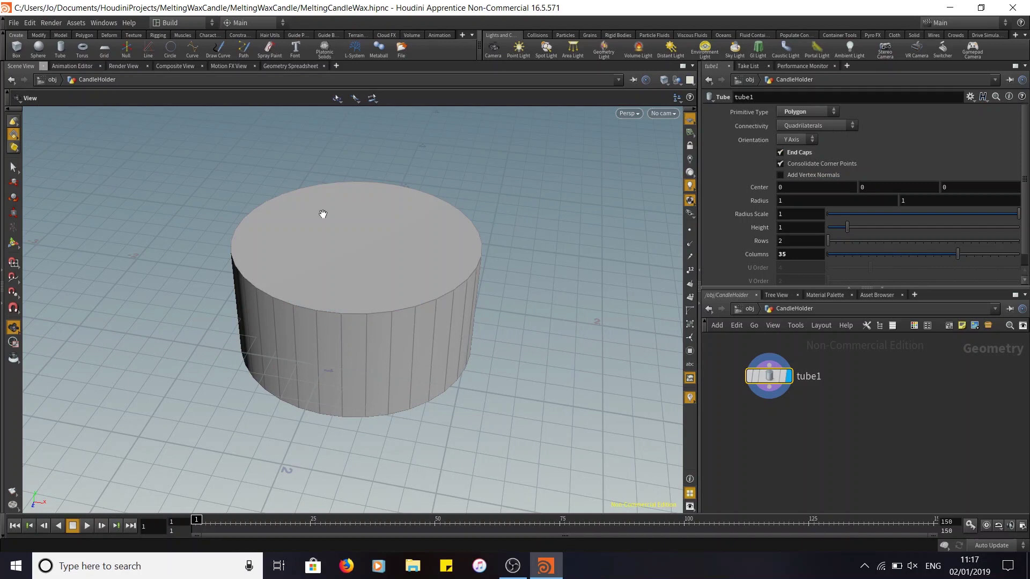
{"action": "left_click_drag", "start_coordinate": [493, 393], "coordinate": [547, 310]}
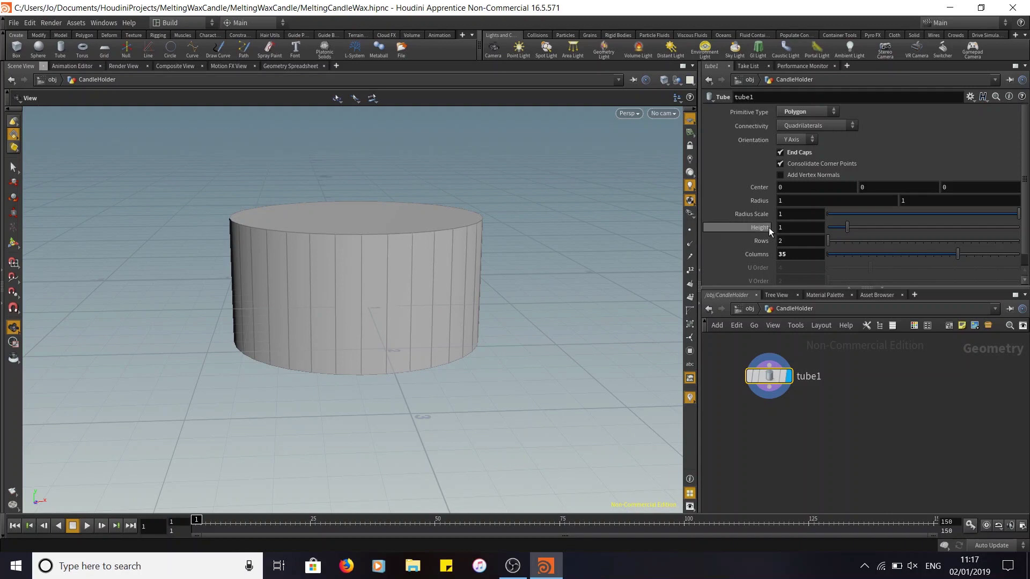
{"action": "left_click_drag", "start_coordinate": [788, 227], "coordinate": [652, 239]}
{"action": "type", "text": "0.3"}
{"action": "key", "text": "Return"}
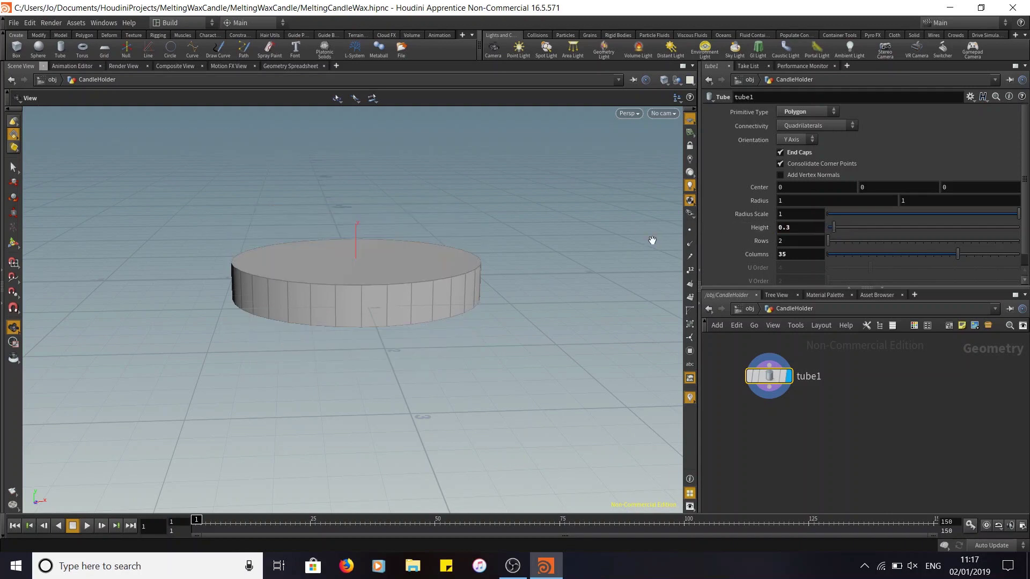
Step: Add a PolyBevel node below the tube node in the CandleHolder network
{"action": "mouse_move", "coordinate": [501, 315]}
{"action": "left_mouse_down"}
{"action": "mouse_move", "coordinate": [409, 320]}
{"action": "mouse_move", "coordinate": [500, 320]}
{"action": "left_mouse_up"}
{"action": "right_click_drag", "start_coordinate": [500, 315], "coordinate": [492, 284]}
{"action": "middle_click_drag", "start_coordinate": [496, 274], "coordinate": [540, 262]}
{"action": "left_click_drag", "start_coordinate": [547, 278], "coordinate": [545, 297]}
{"action": "middle_click_drag", "start_coordinate": [564, 259], "coordinate": [550, 285]}
{"action": "left_click_drag", "start_coordinate": [550, 285], "coordinate": [554, 277]}
{"action": "left_click", "coordinate": [764, 439]}
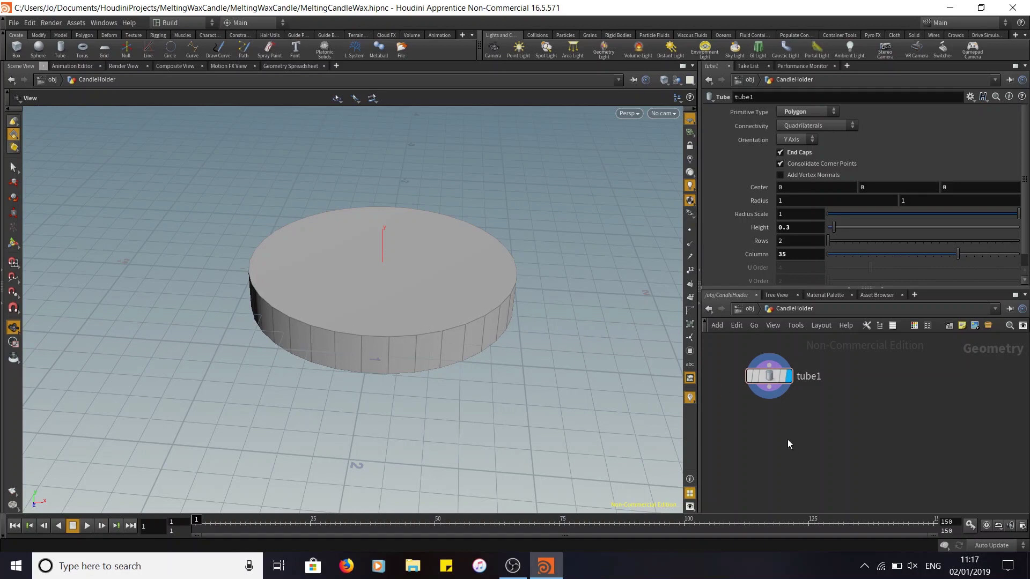
{"action": "key", "text": "Tab"}
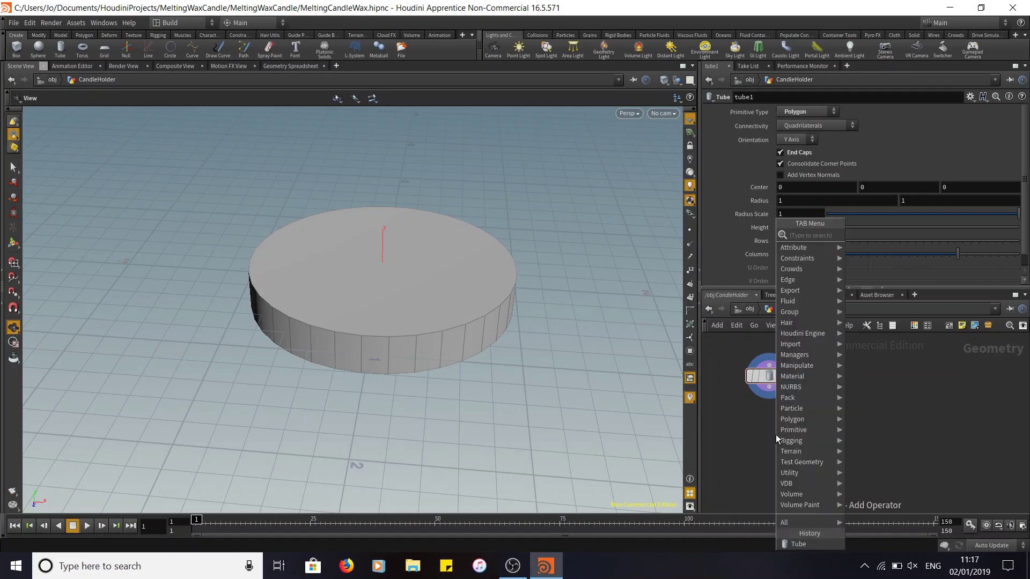
{"action": "type", "text": "poly"}
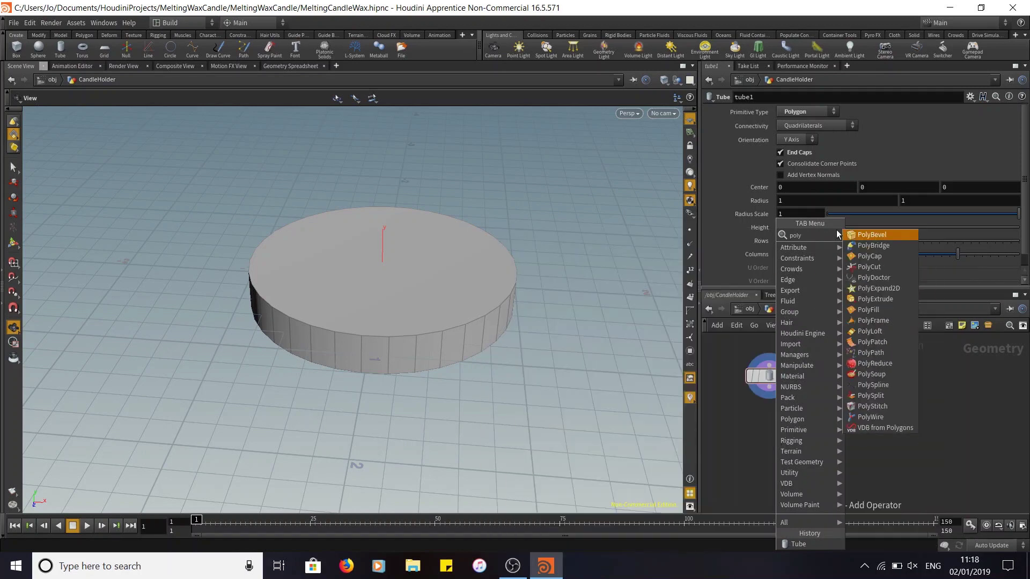
{"action": "left_click", "coordinate": [890, 236]}
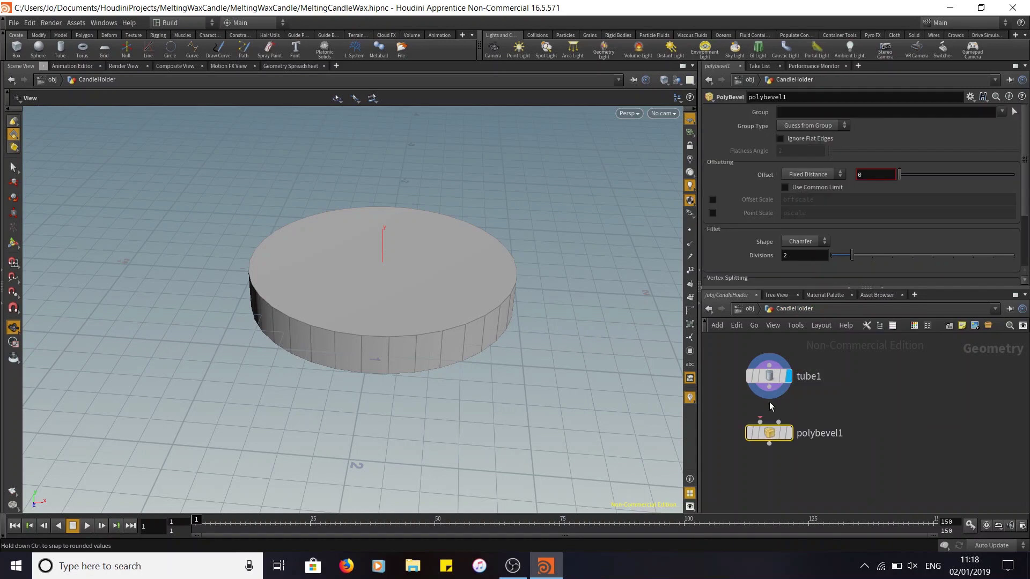
Step: Wire the tube into the PolyBevel node, display the bevel result and set its offset to 0.15
{"action": "left_click_drag", "start_coordinate": [769, 387], "coordinate": [762, 429]}
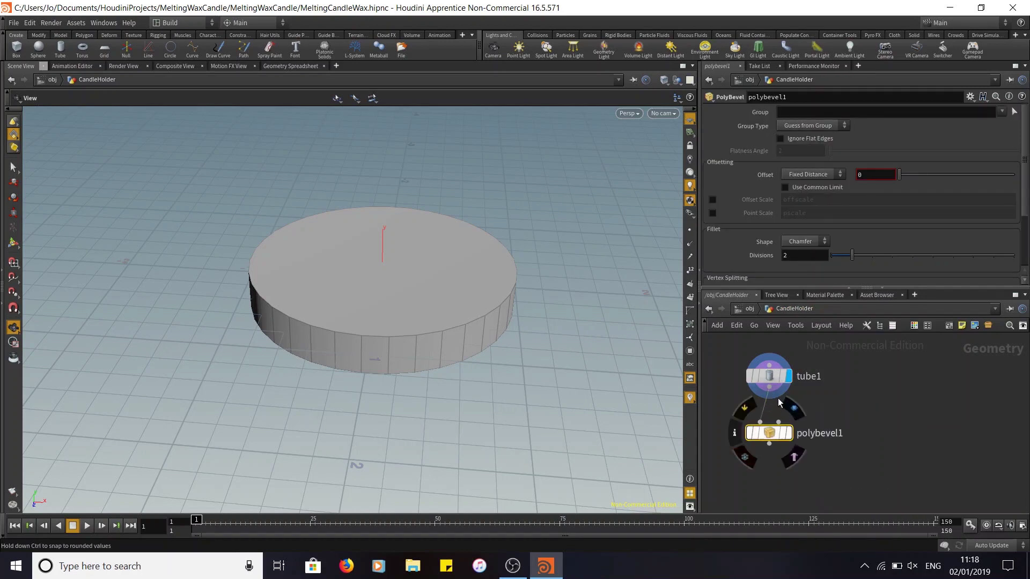
{"action": "left_click", "coordinate": [789, 437]}
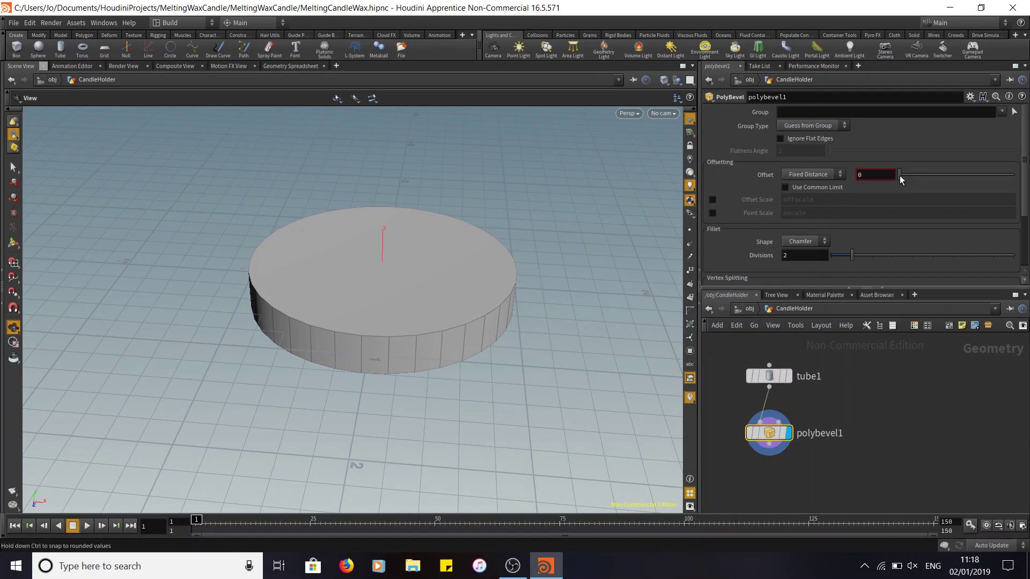
{"action": "left_click_drag", "start_coordinate": [900, 176], "coordinate": [916, 180]}
{"action": "left_click_drag", "start_coordinate": [579, 299], "coordinate": [577, 243]}
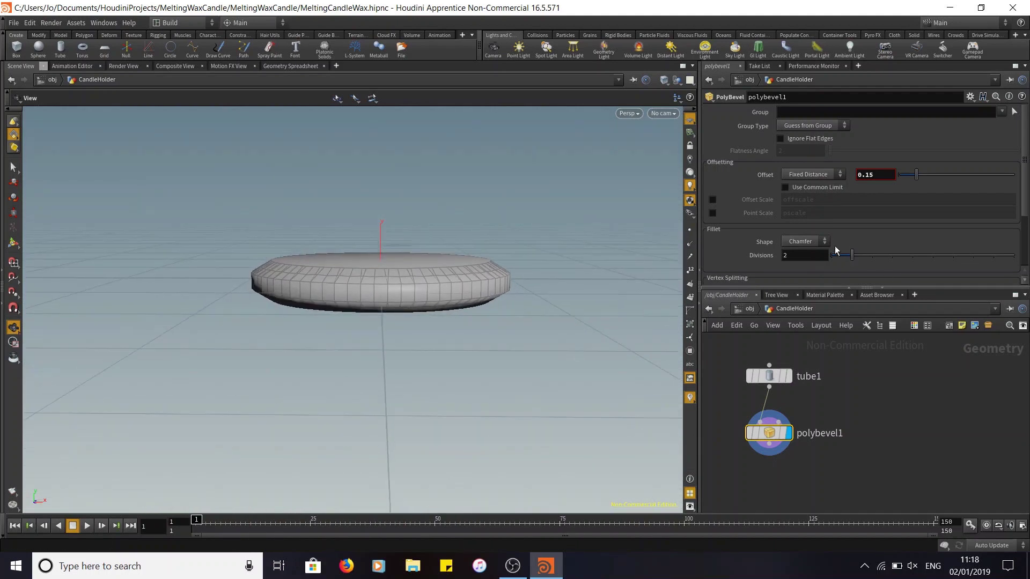
Step: Try the Solid and Crease fillet shapes on the PolyBevel node
{"action": "left_click", "coordinate": [804, 241]}
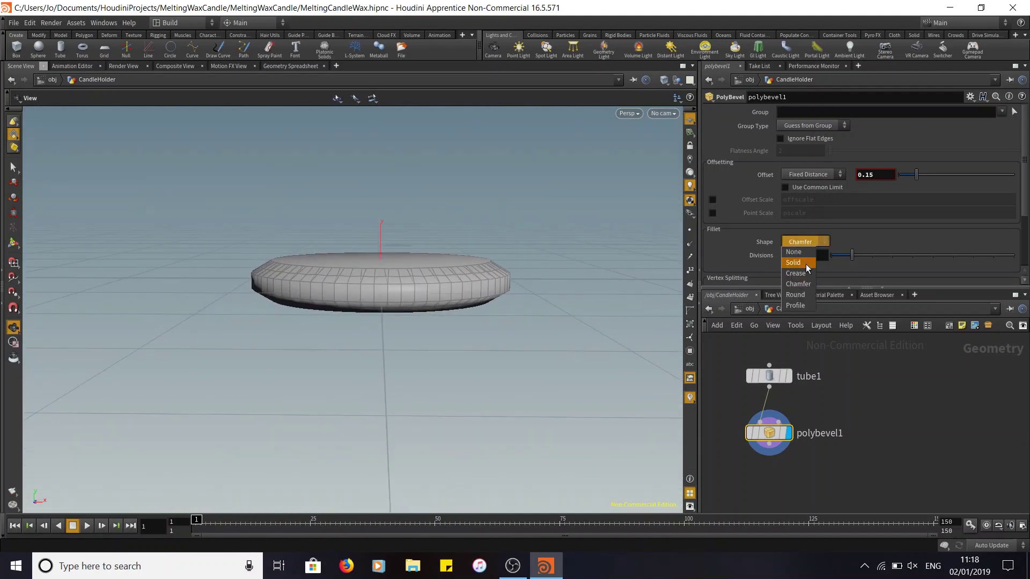
{"action": "left_click", "coordinate": [806, 264]}
{"action": "left_click_drag", "start_coordinate": [623, 265], "coordinate": [603, 316]}
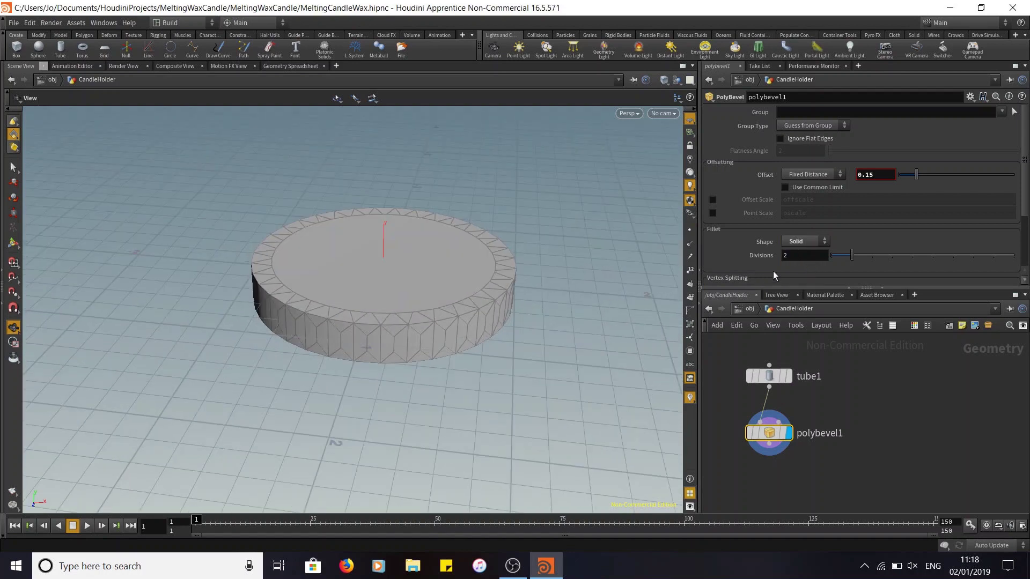
{"action": "left_click", "coordinate": [809, 240]}
{"action": "left_click", "coordinate": [804, 272]}
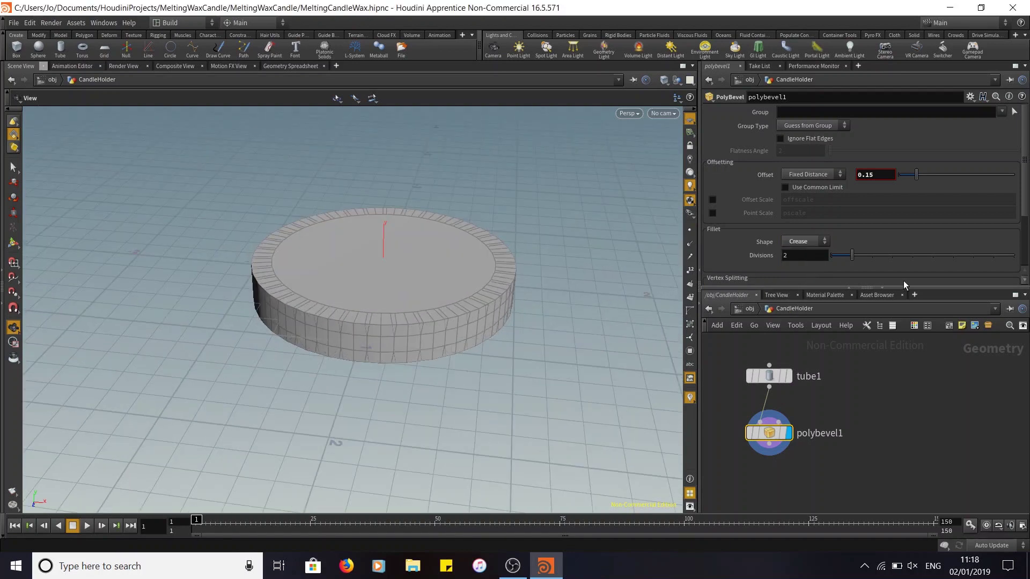
Step: Set the bevel's fillet shape to Round with 4 divisions
{"action": "left_click", "coordinate": [804, 242]}
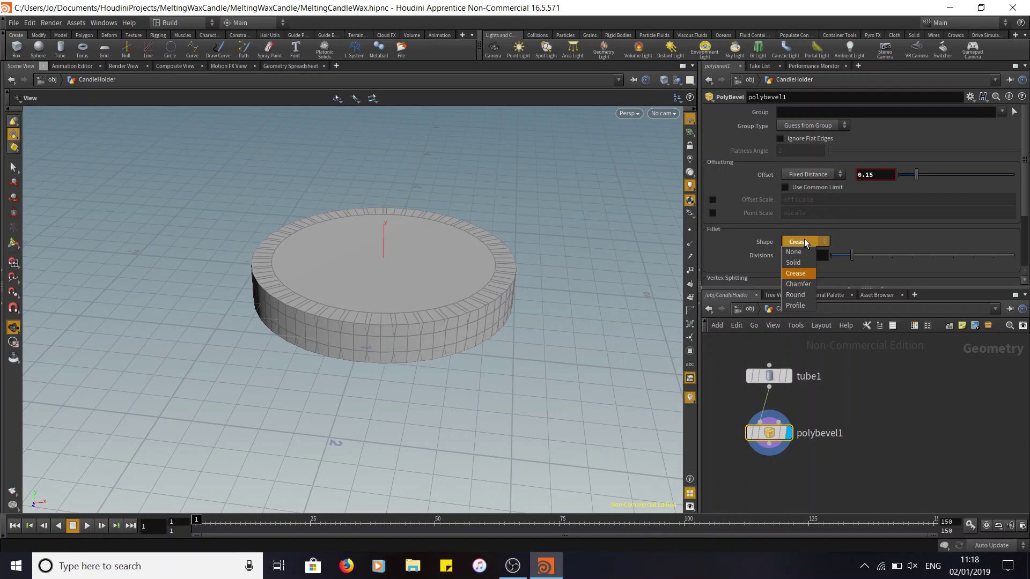
{"action": "left_click", "coordinate": [806, 295]}
{"action": "left_click_drag", "start_coordinate": [567, 317], "coordinate": [577, 264]}
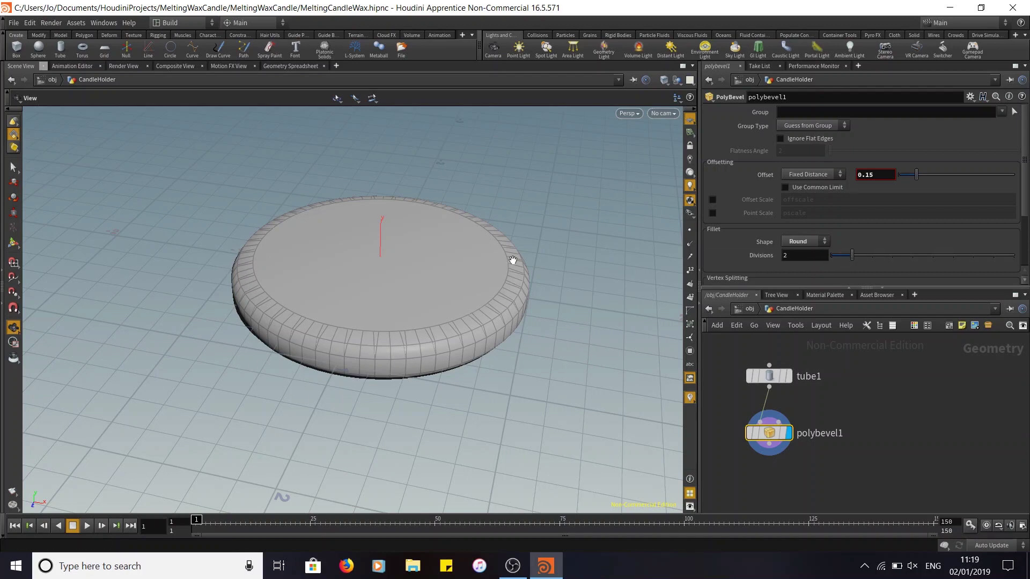
{"action": "left_click_drag", "start_coordinate": [852, 255], "coordinate": [892, 256]}
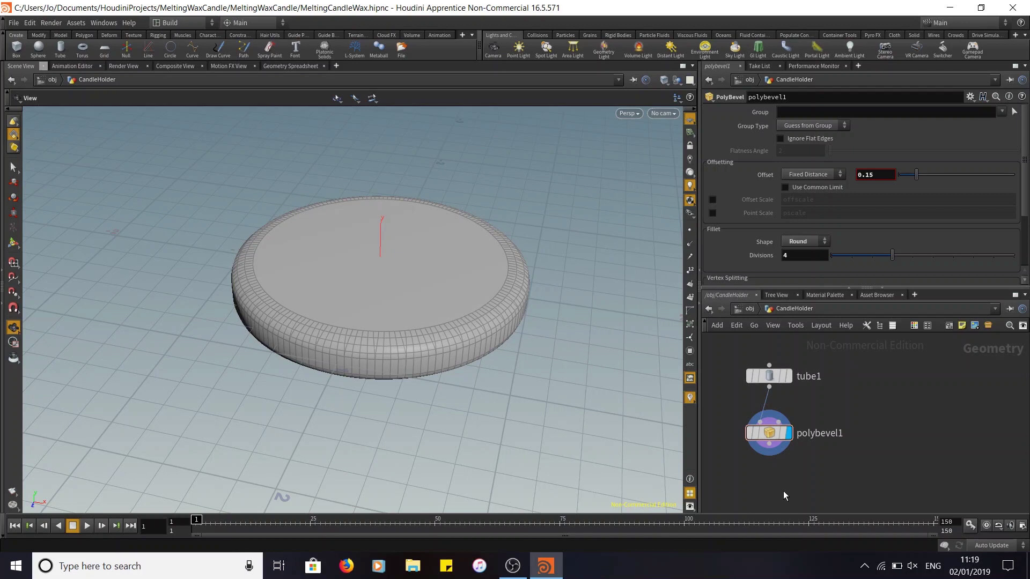
Step: Add an Edit node below the PolyBevel node, wire the bevel into it and display its result
{"action": "key", "text": "Tab"}
{"action": "type", "text": "edit"}
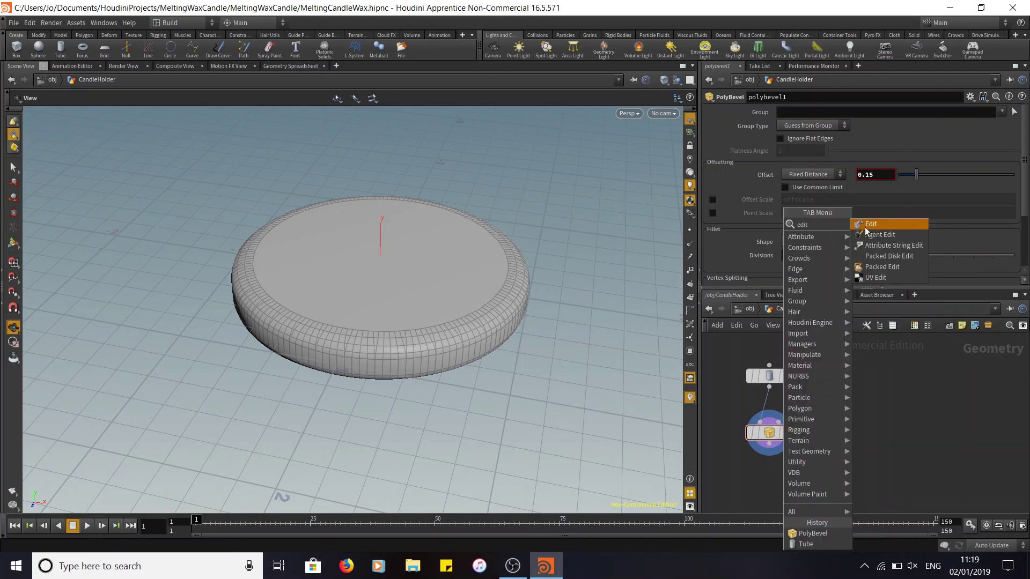
{"action": "left_click", "coordinate": [864, 227]}
{"action": "left_click", "coordinate": [770, 481]}
{"action": "left_click_drag", "start_coordinate": [773, 446], "coordinate": [759, 470]}
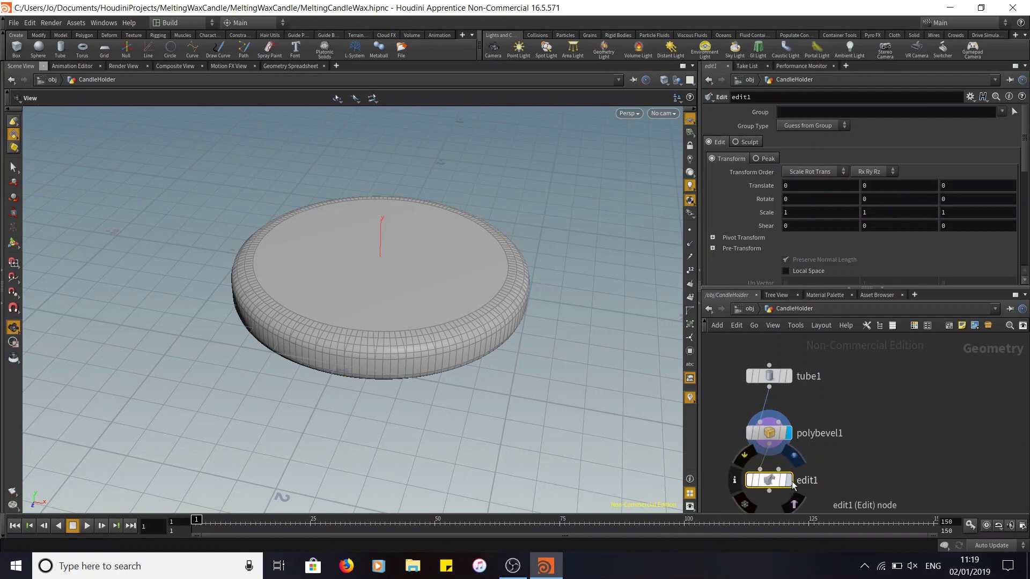
{"action": "left_click", "coordinate": [790, 480]}
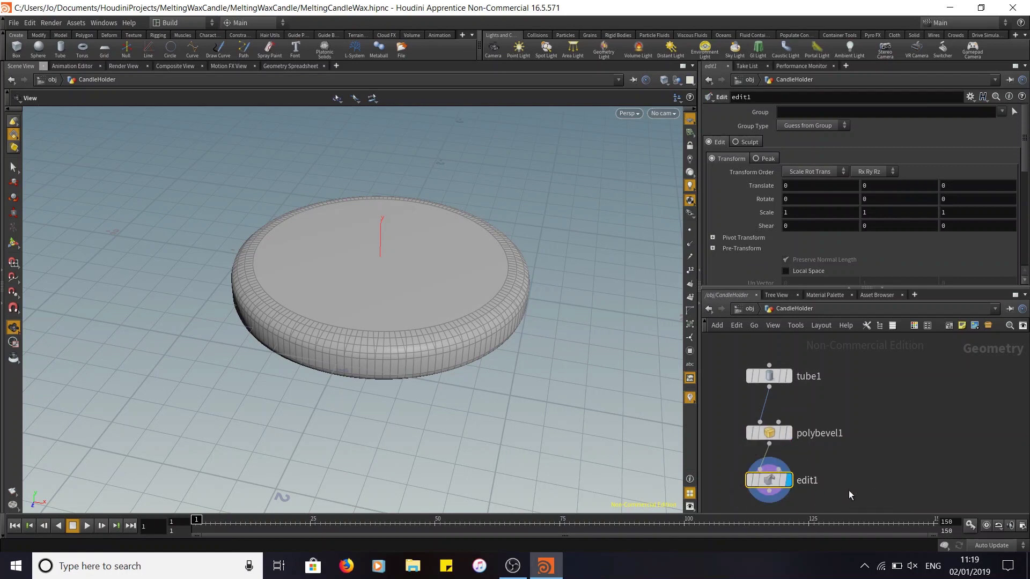
Step: Lower the holder's large top face by about 0.042 in Y to form a recess, and clear the selection
{"action": "left_click", "coordinate": [14, 167]}
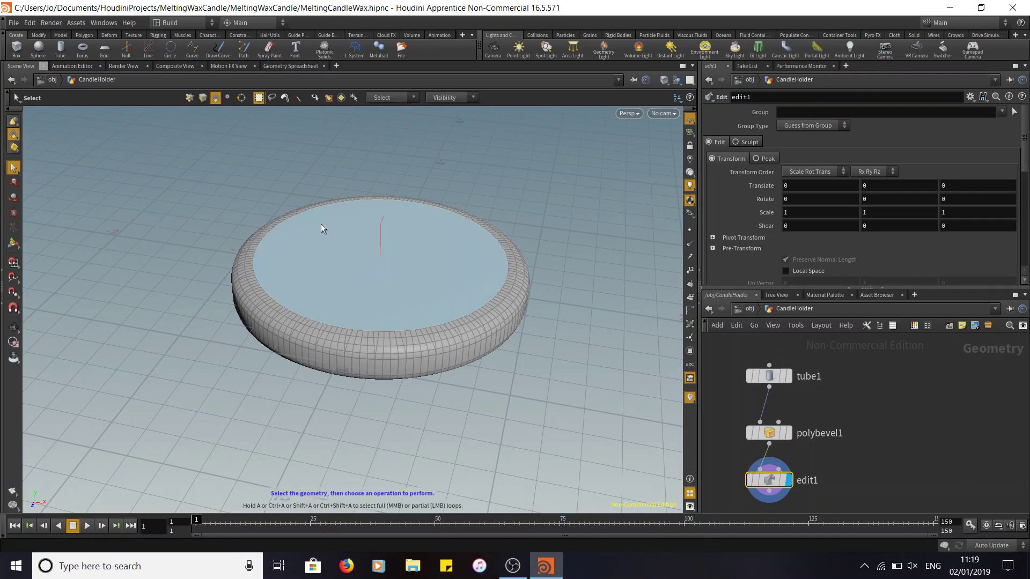
{"action": "left_click", "coordinate": [366, 298]}
{"action": "left_click", "coordinate": [13, 184]}
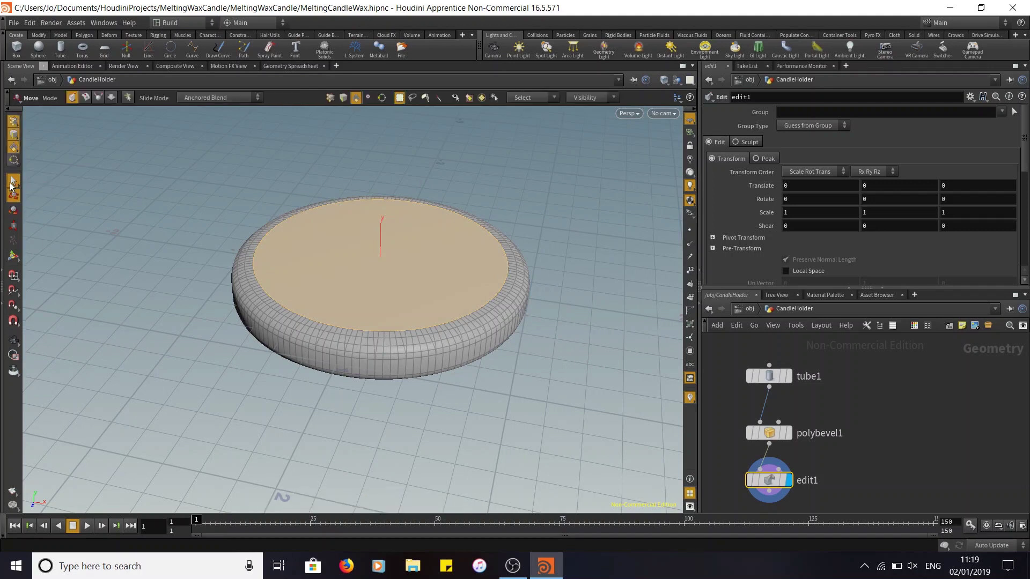
{"action": "left_click", "coordinate": [424, 264]}
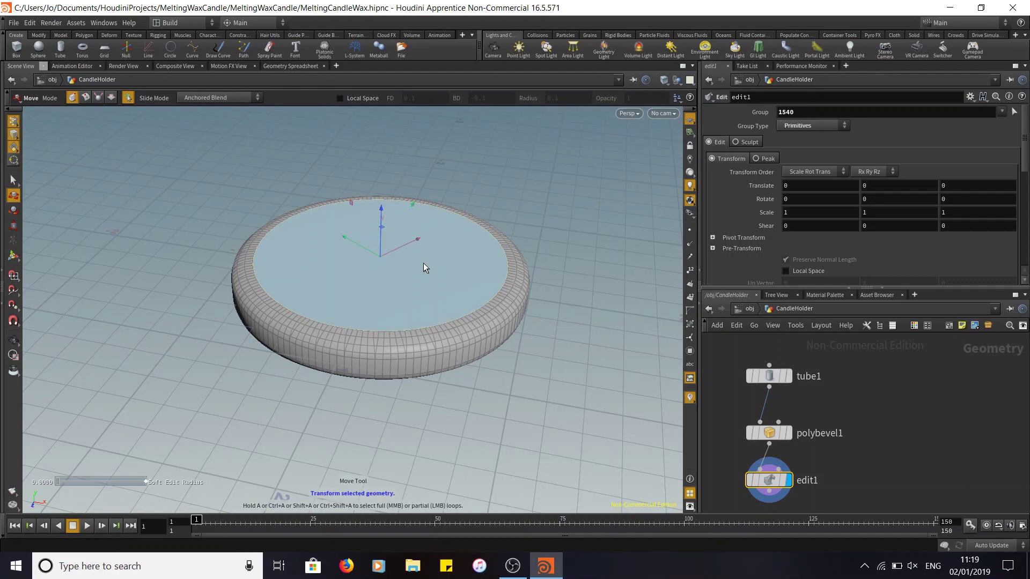
{"action": "mouse_move", "coordinate": [381, 214]}
{"action": "left_mouse_down"}
{"action": "mouse_move", "coordinate": [381, 239]}
{"action": "mouse_move", "coordinate": [382, 216]}
{"action": "left_mouse_up"}
{"action": "key", "text": "Escape"}
{"action": "left_click_drag", "start_coordinate": [590, 407], "coordinate": [572, 397]}
{"action": "left_click_drag", "start_coordinate": [374, 219], "coordinate": [378, 220]}
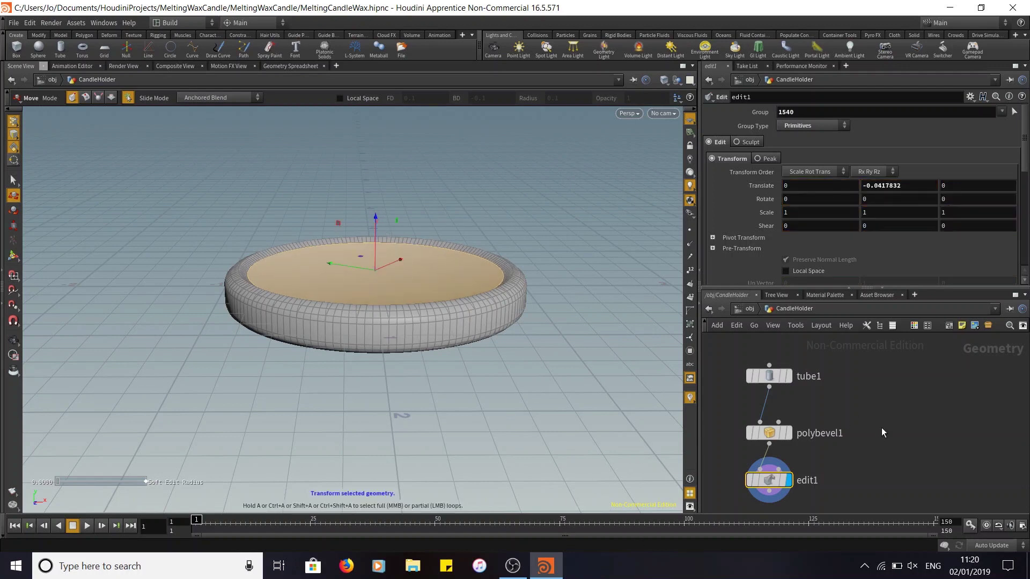
{"action": "left_click", "coordinate": [14, 180]}
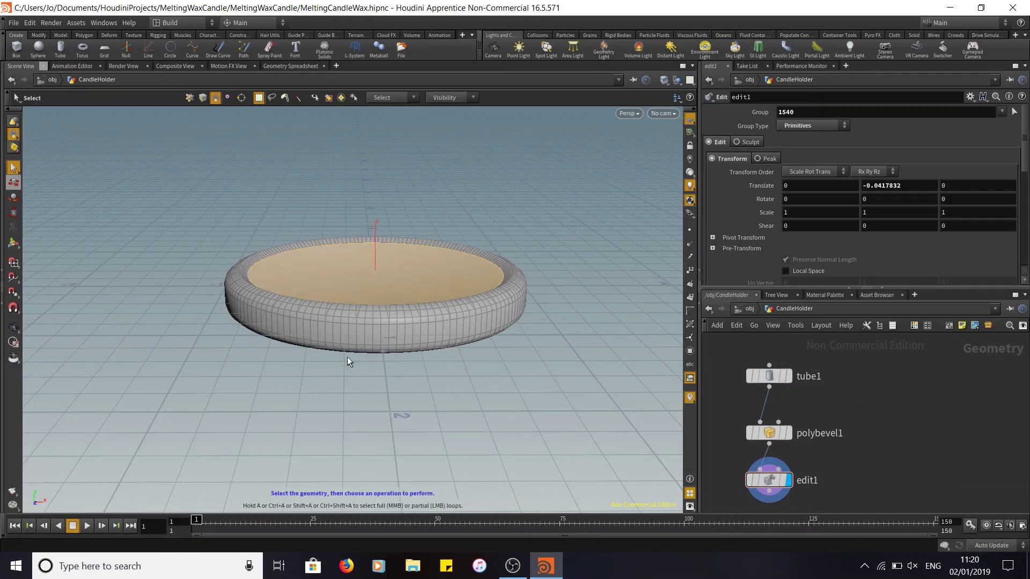
{"action": "key", "text": "Escape"}
{"action": "left_click_drag", "start_coordinate": [540, 315], "coordinate": [552, 368]}
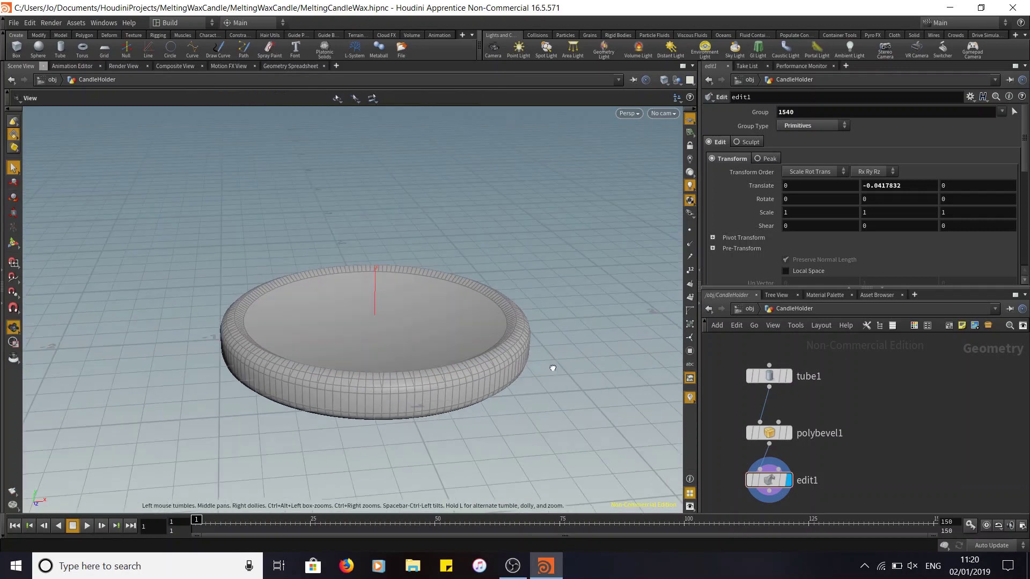
Step: Move the PolyBevel and Edit nodes together closer to the tube node in the network
{"action": "middle_click_drag", "start_coordinate": [863, 431], "coordinate": [867, 404]}
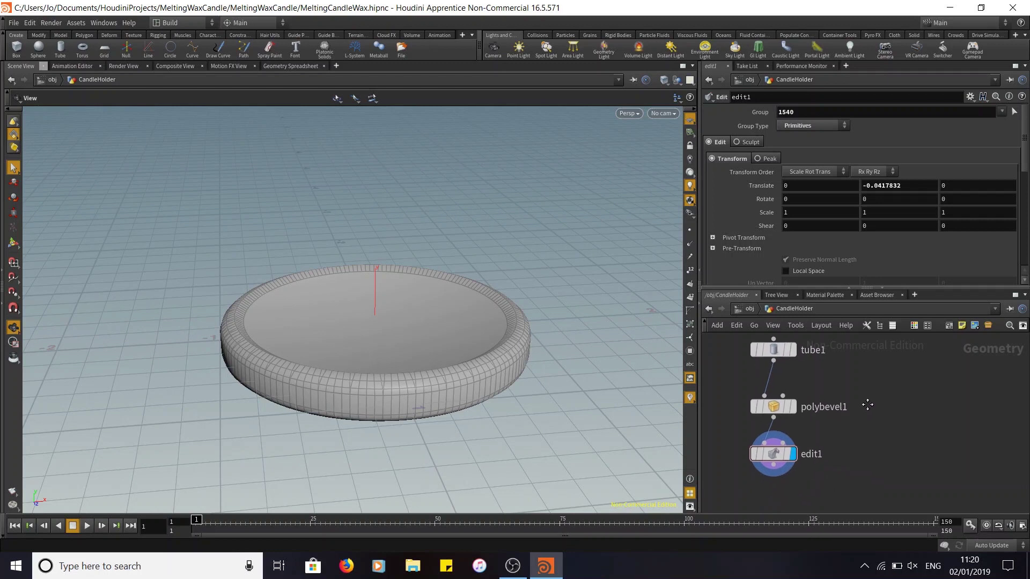
{"action": "left_click_drag", "start_coordinate": [736, 400], "coordinate": [861, 506]}
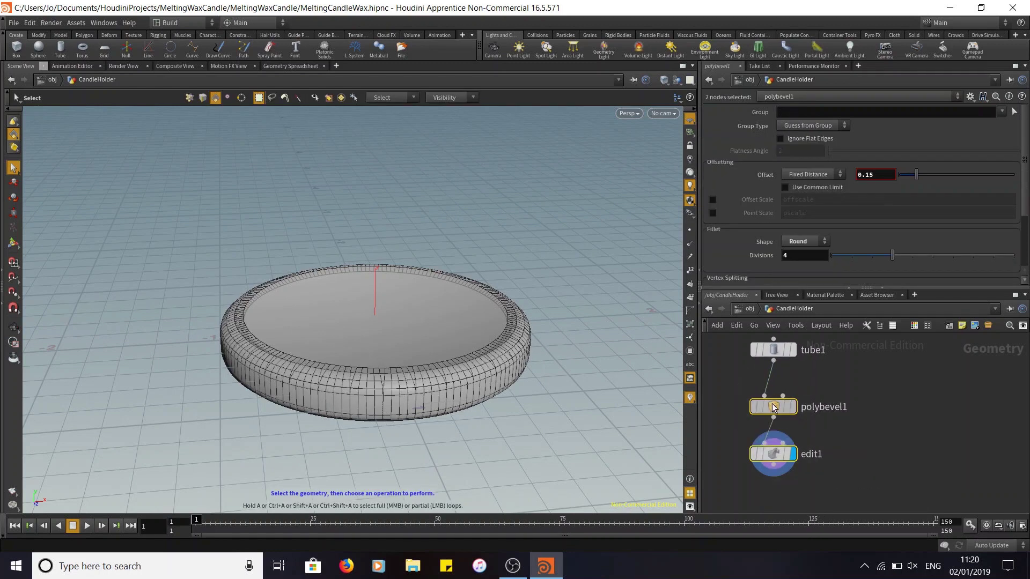
{"action": "left_click_drag", "start_coordinate": [774, 408], "coordinate": [773, 386]}
Step: Add a Material node below the Edit node, wire the Edit output into it and display its result
{"action": "left_click", "coordinate": [792, 481]}
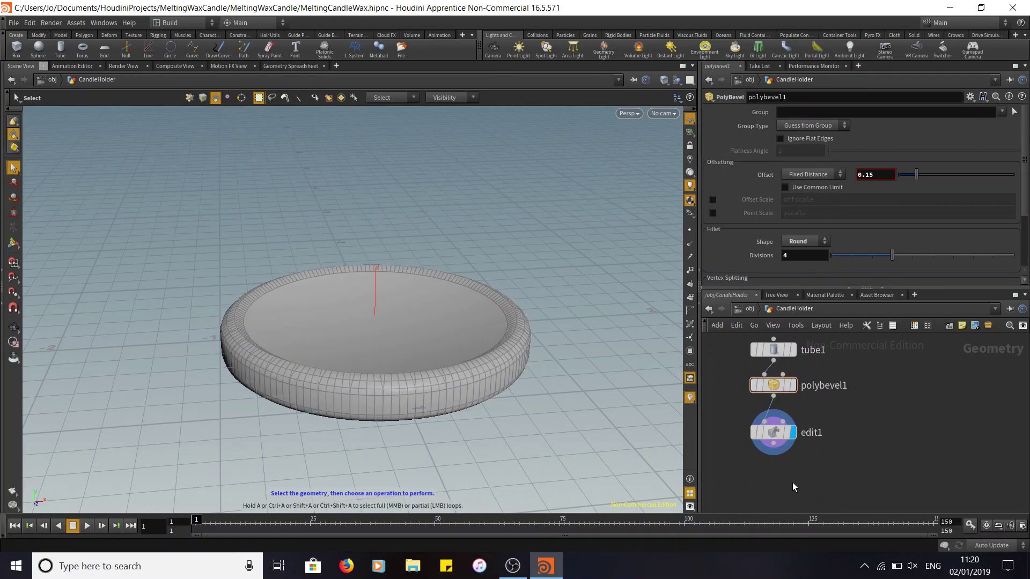
{"action": "key", "text": "Tab"}
{"action": "type", "text": "m"}
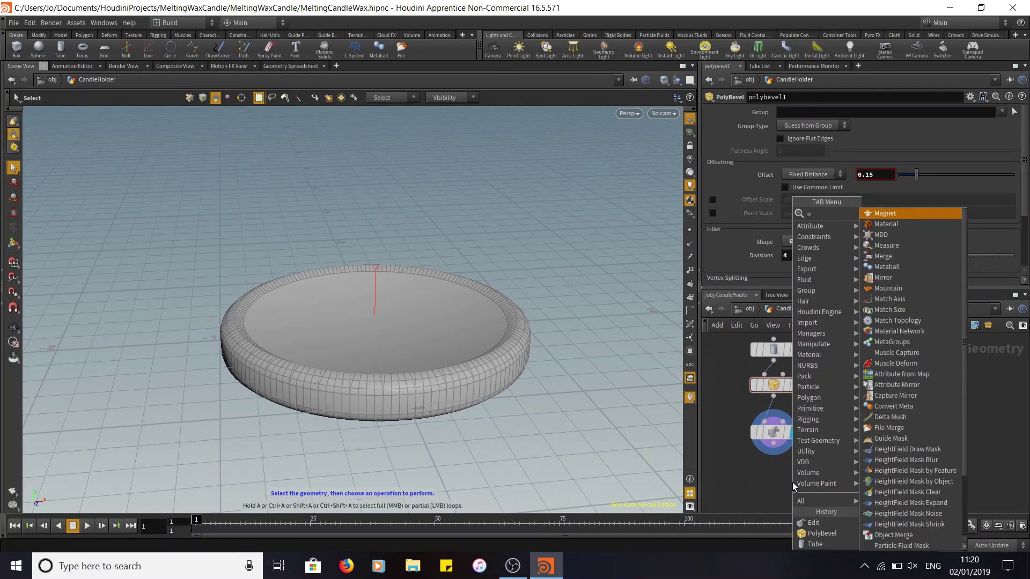
{"action": "type", "text": "ater"}
{"action": "key", "text": "BackSpace"}
{"action": "key", "text": "BackSpace"}
{"action": "key", "text": "BackSpace"}
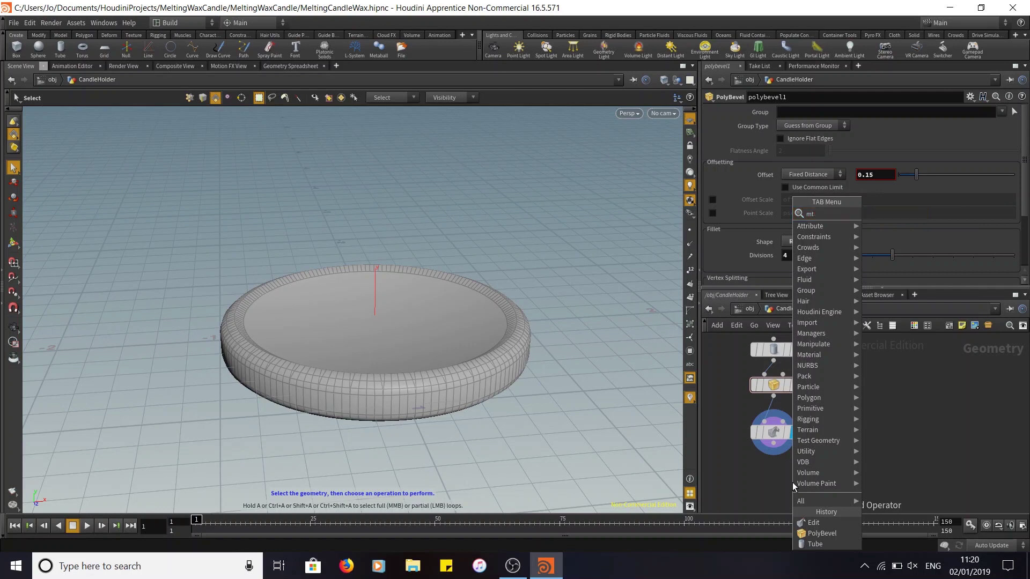
{"action": "type", "text": "ater"}
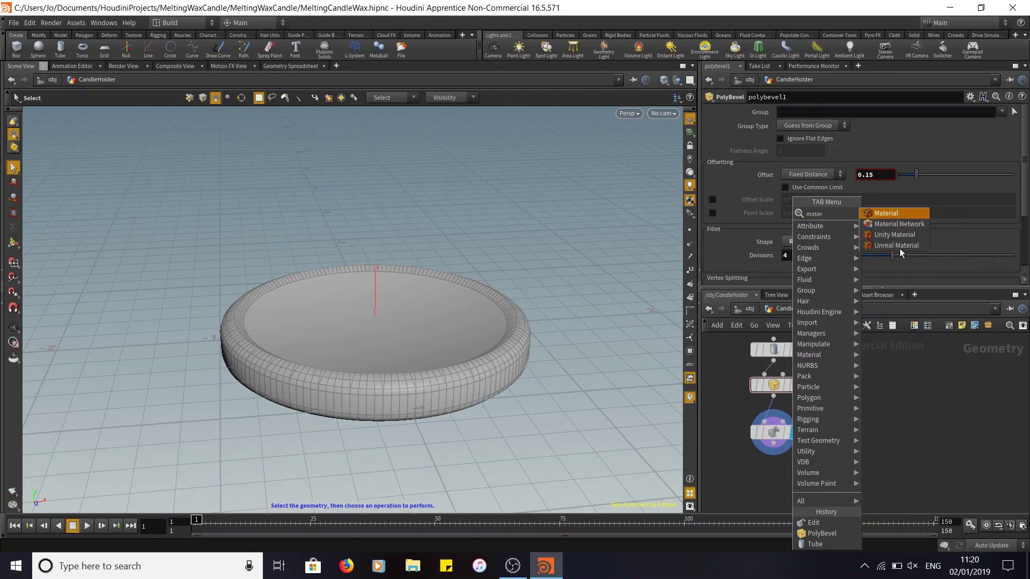
{"action": "left_click", "coordinate": [897, 212]}
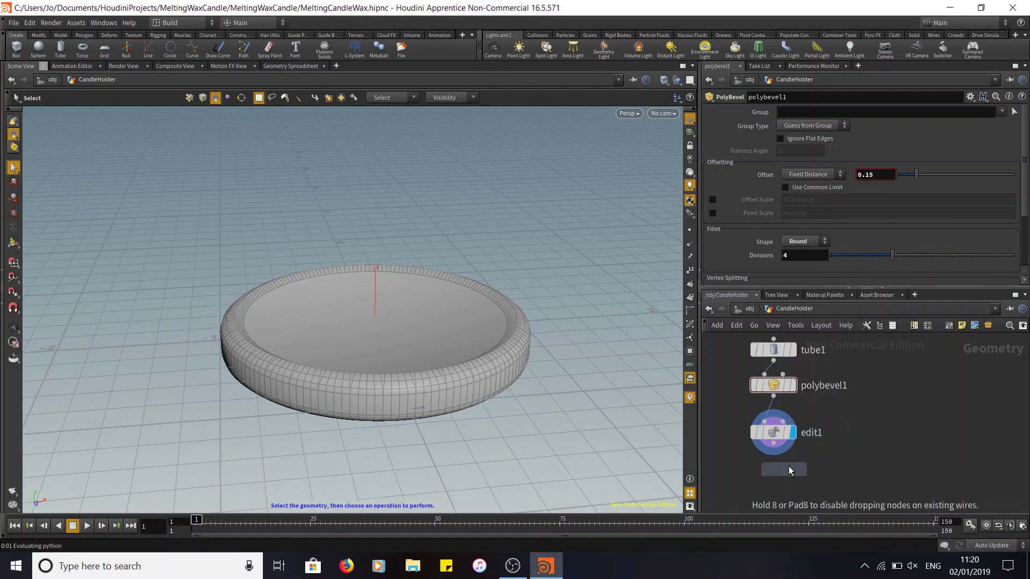
{"action": "left_click", "coordinate": [774, 477]}
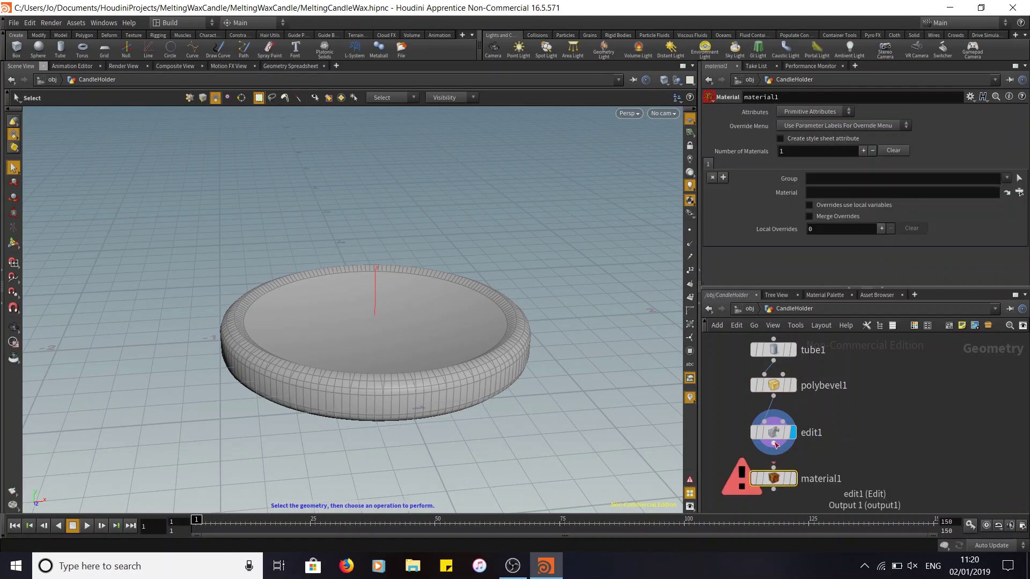
{"action": "left_click", "coordinate": [773, 468]}
{"action": "left_click", "coordinate": [793, 479]}
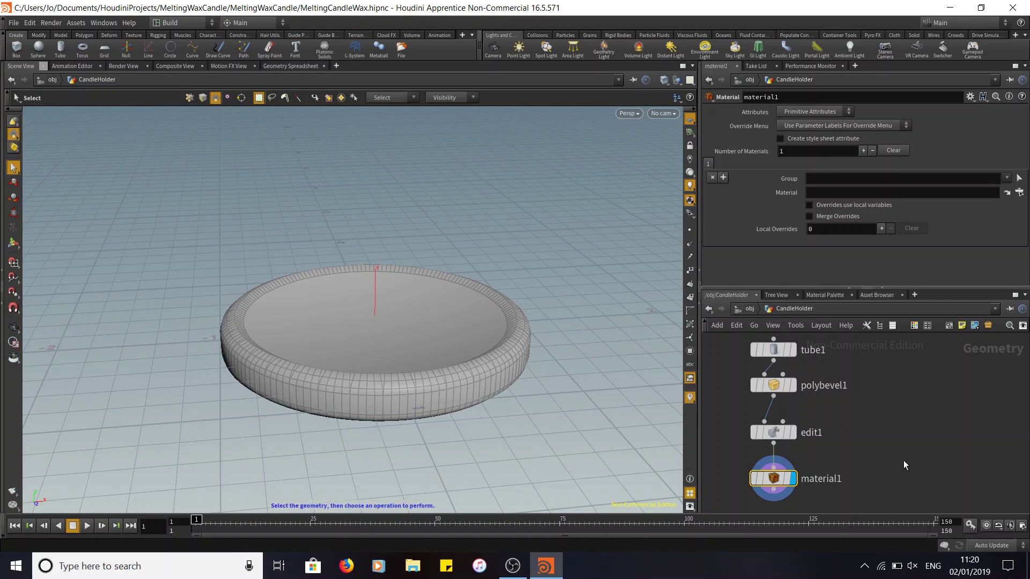
Step: Add a Principled Shader from the material gallery to /mat and name it CandleHolderTexture
{"action": "left_click", "coordinate": [822, 295]}
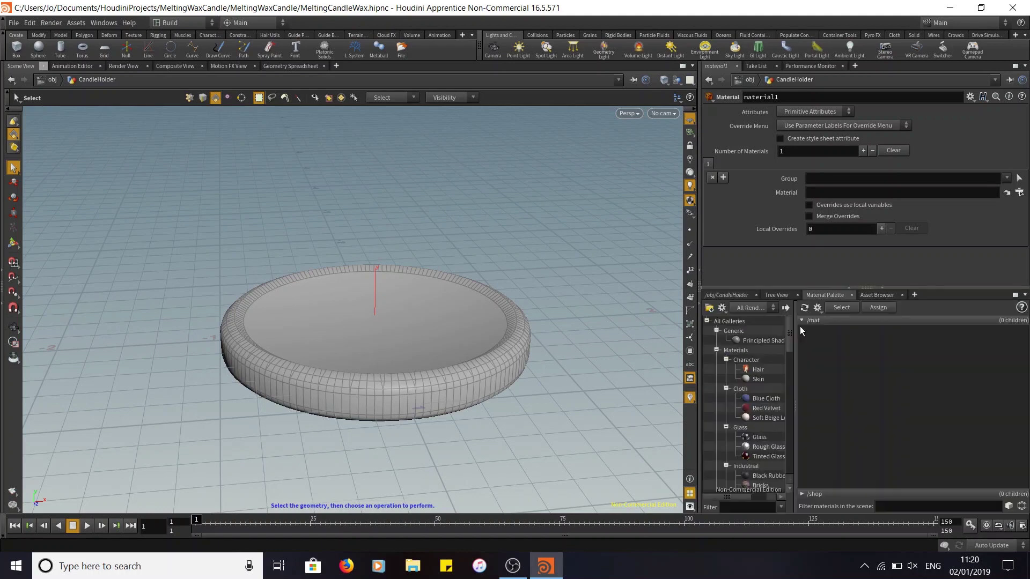
{"action": "left_click_drag", "start_coordinate": [755, 343], "coordinate": [867, 362]}
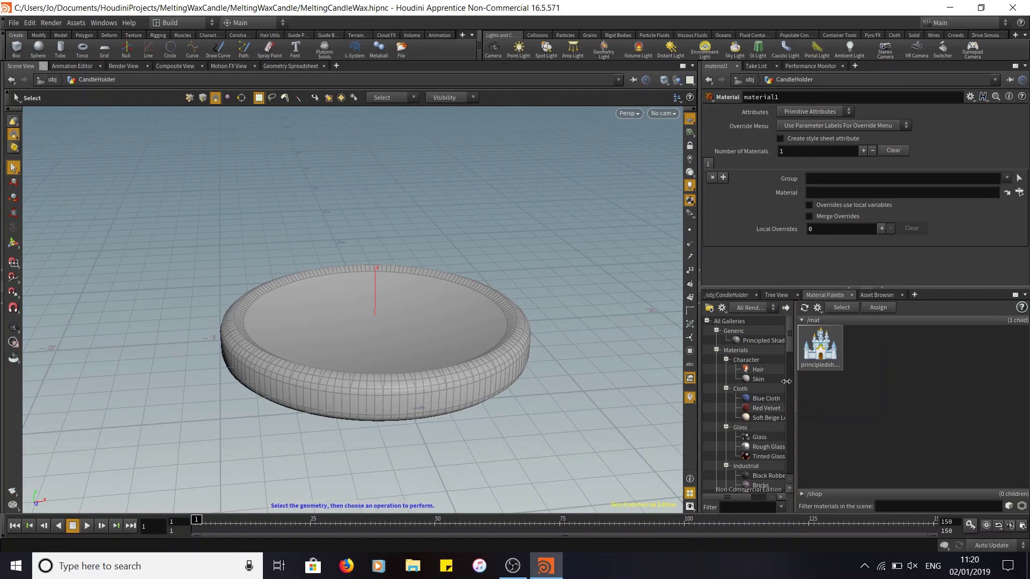
{"action": "left_click", "coordinate": [820, 347]}
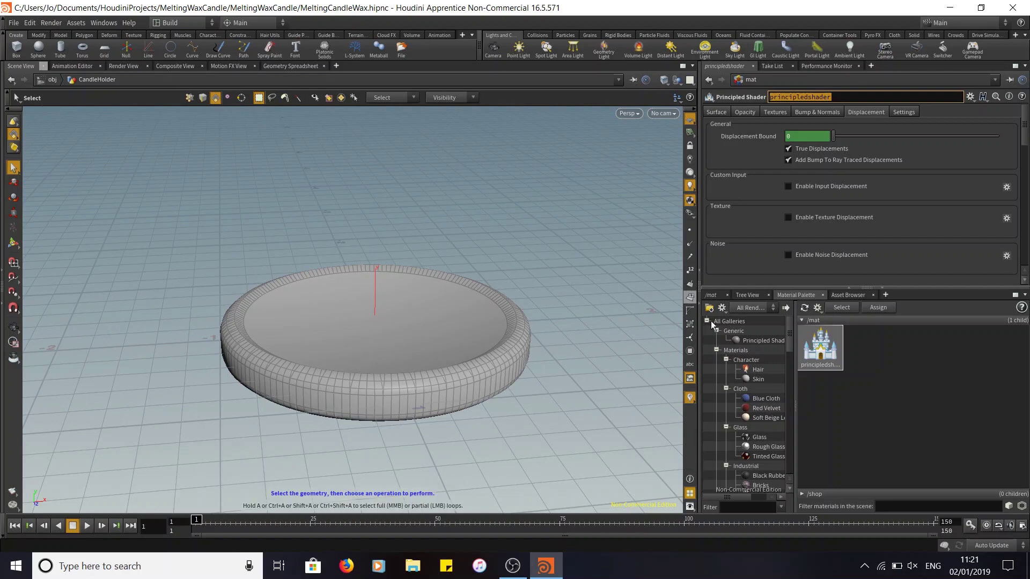
{"action": "type", "text": "CandleHolderTexture"}
{"action": "key", "text": "Return"}
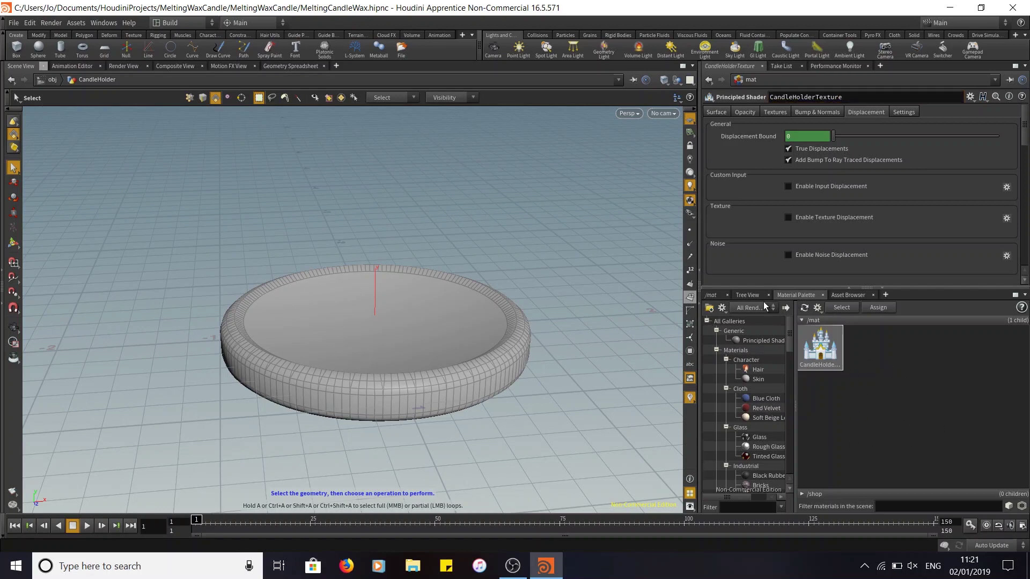
Step: Set the CandleHolderTexture shader's base color to cyan (0, 0.9, 0.9)
{"action": "left_click", "coordinate": [724, 111]}
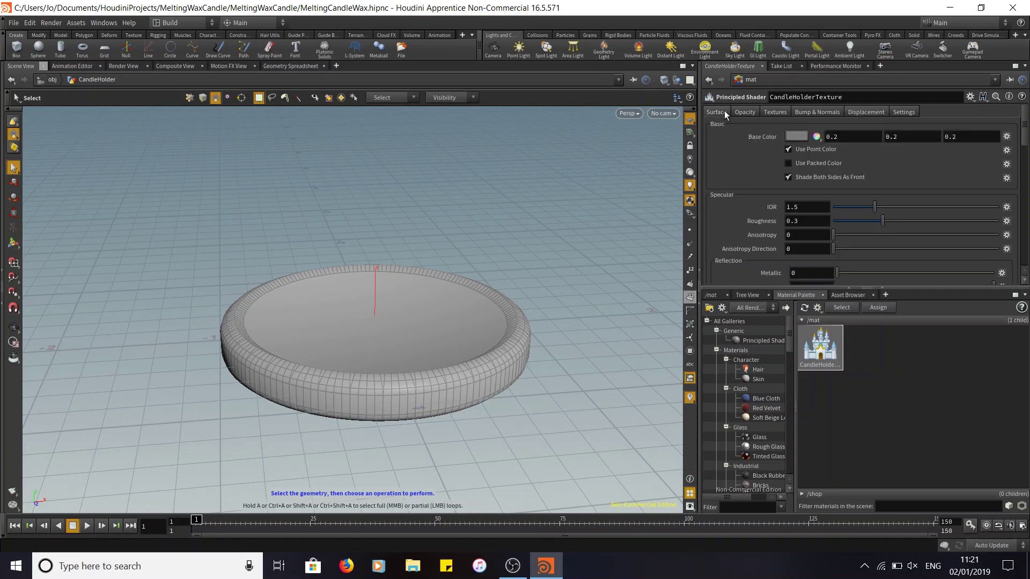
{"action": "left_click", "coordinate": [797, 136]}
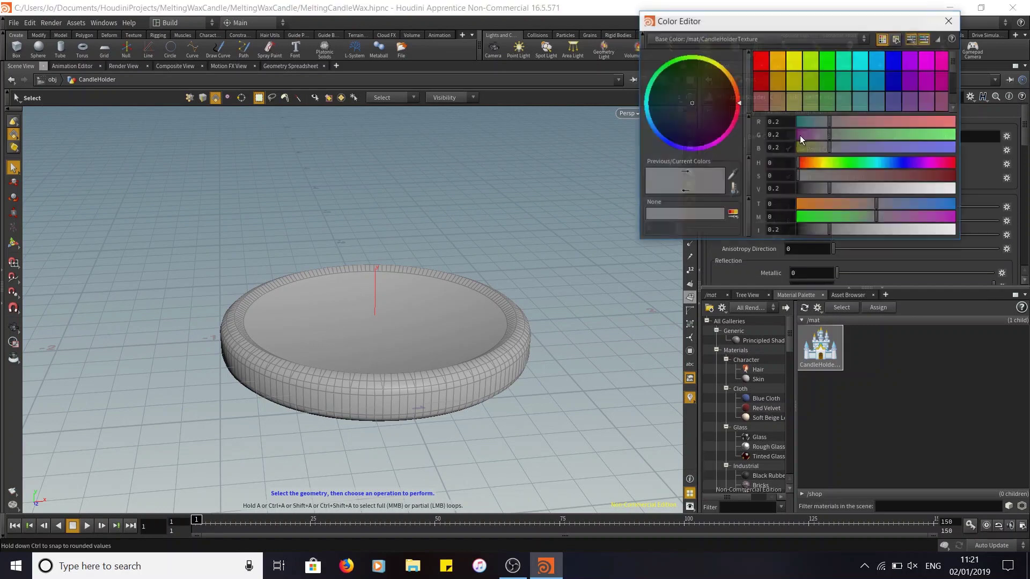
{"action": "left_click", "coordinate": [861, 62]}
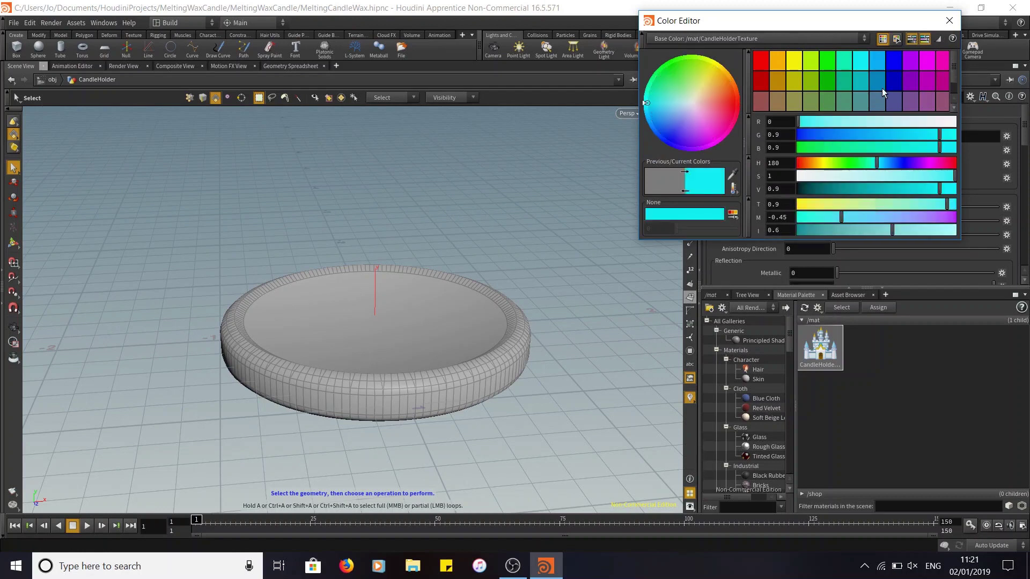
{"action": "left_click", "coordinate": [950, 20]}
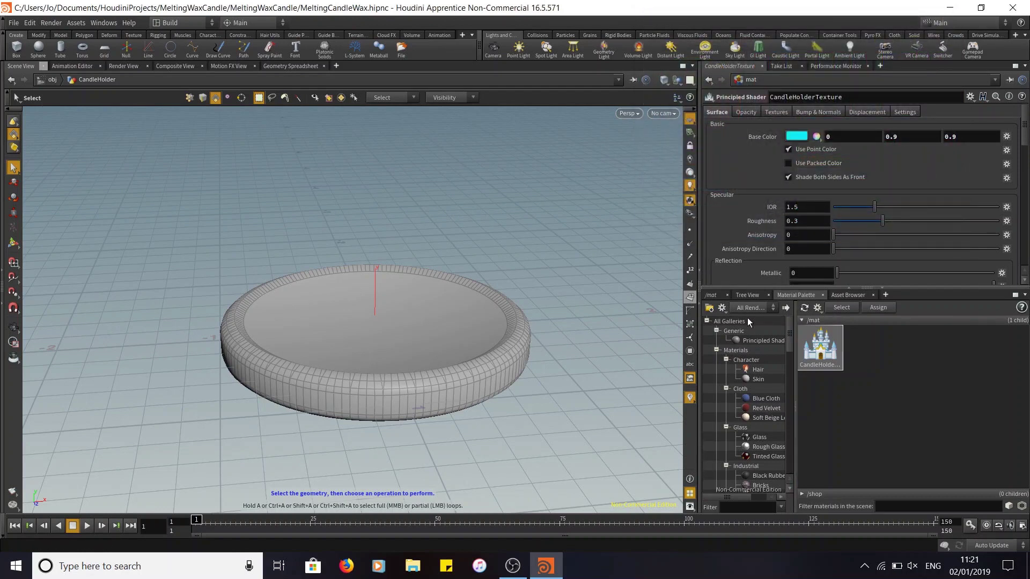
Step: Return to the CandleHolder geometry network and assign /mat/CandleHolderTexture as the material of its Material node
{"action": "left_click", "coordinate": [711, 296]}
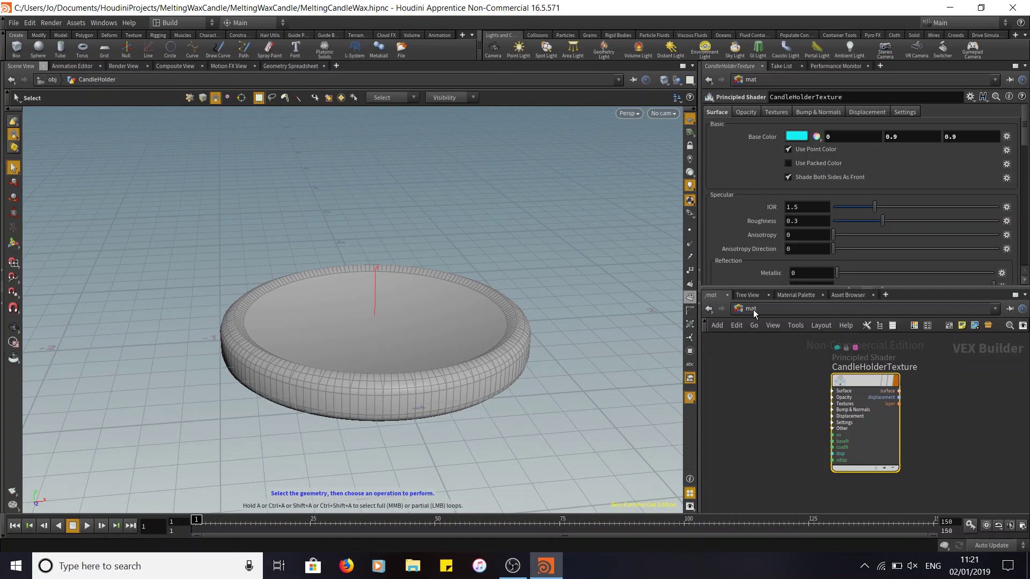
{"action": "left_click", "coordinate": [753, 310]}
{"action": "left_click", "coordinate": [777, 354]}
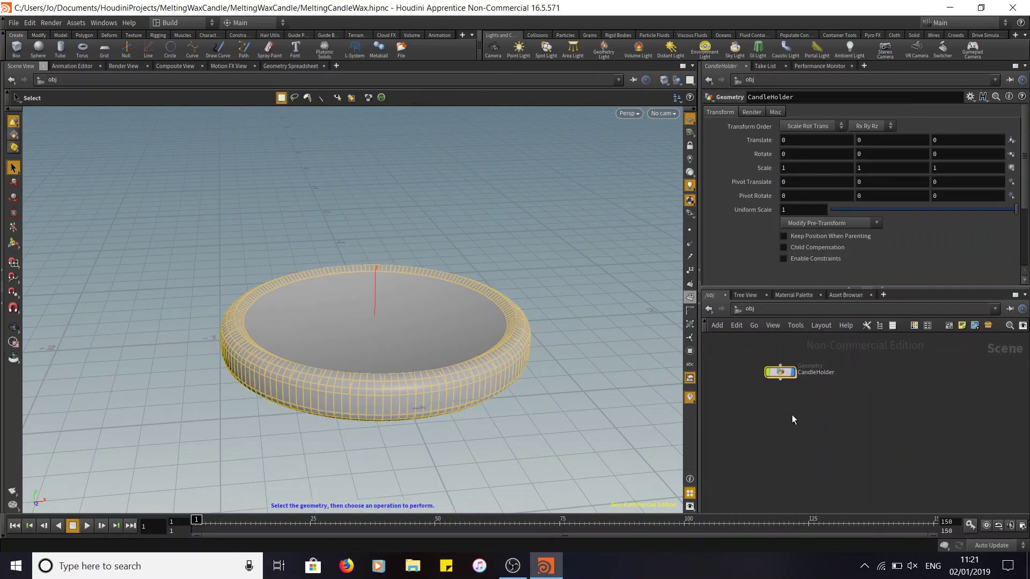
{"action": "double_click", "coordinate": [776, 374]}
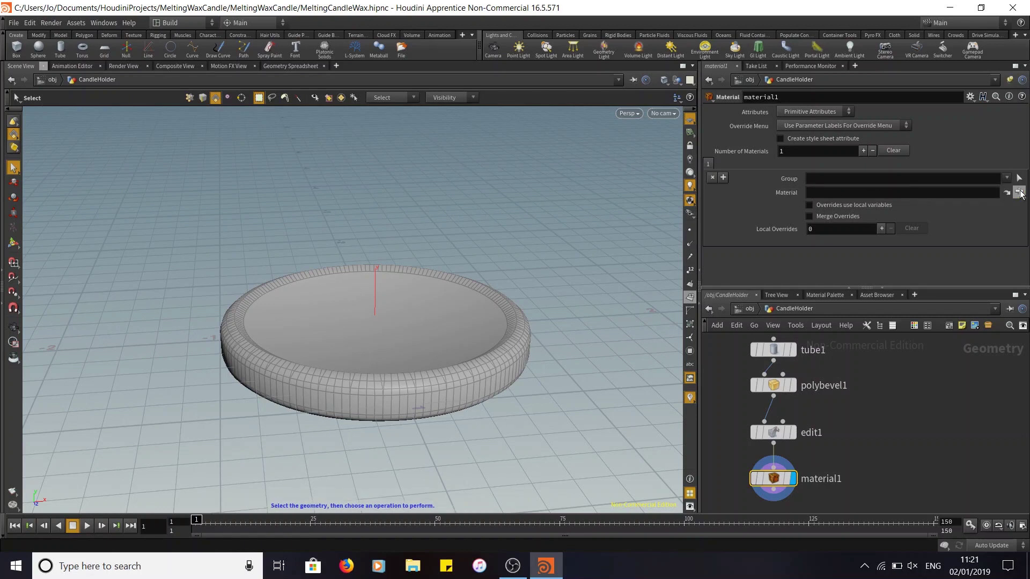
{"action": "left_click", "coordinate": [1018, 192]}
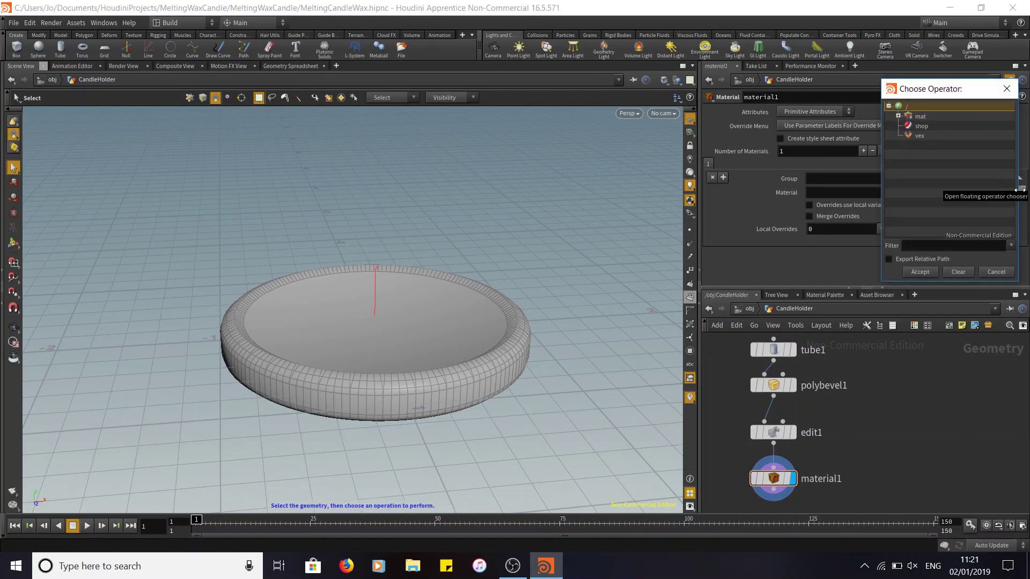
{"action": "left_click", "coordinate": [898, 116]}
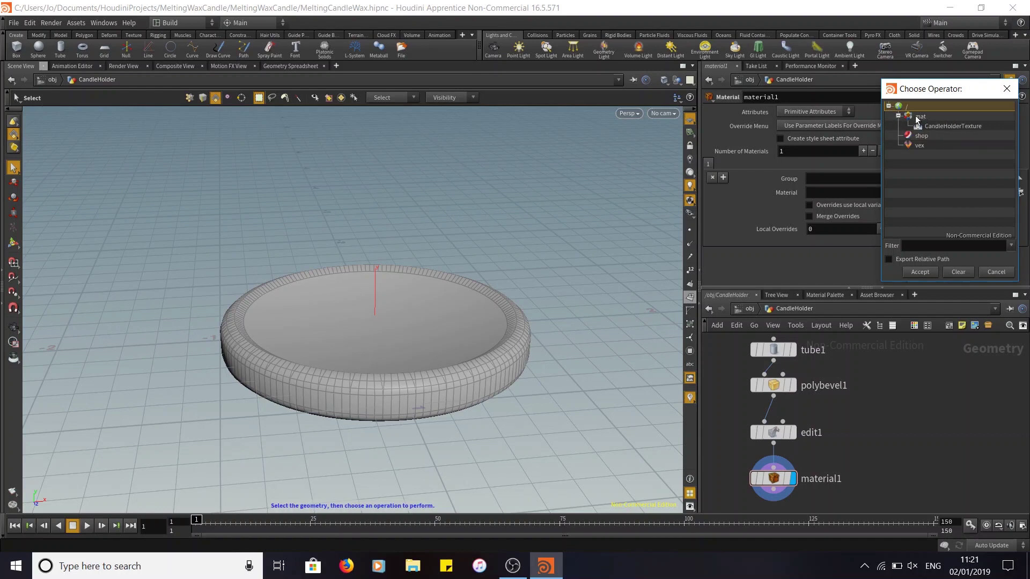
{"action": "left_click", "coordinate": [955, 127]}
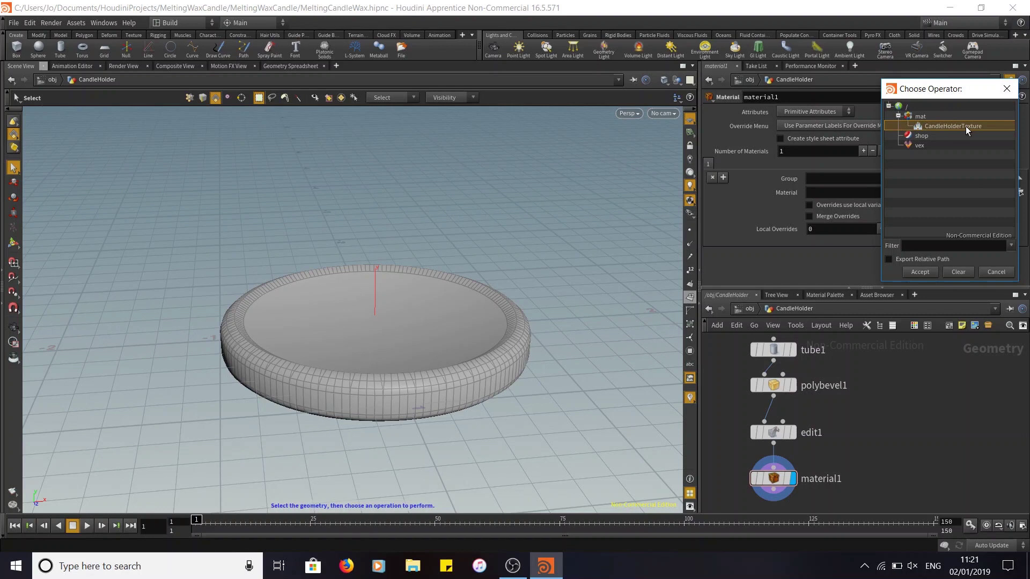
{"action": "left_click", "coordinate": [918, 272]}
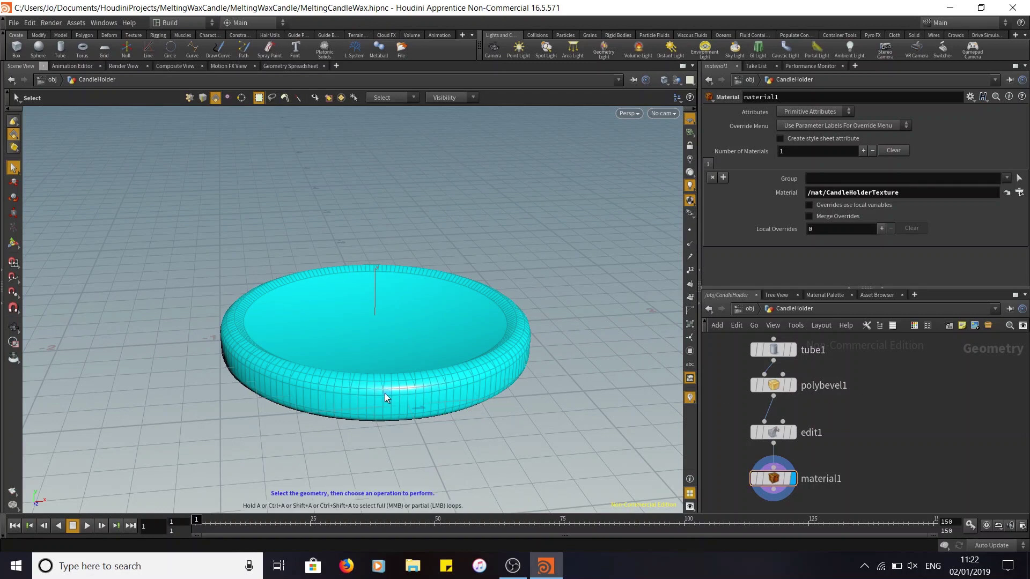
Step: Set the CandleHolderTexture shader's specular IOR to 1.0
{"action": "left_click", "coordinate": [830, 295]}
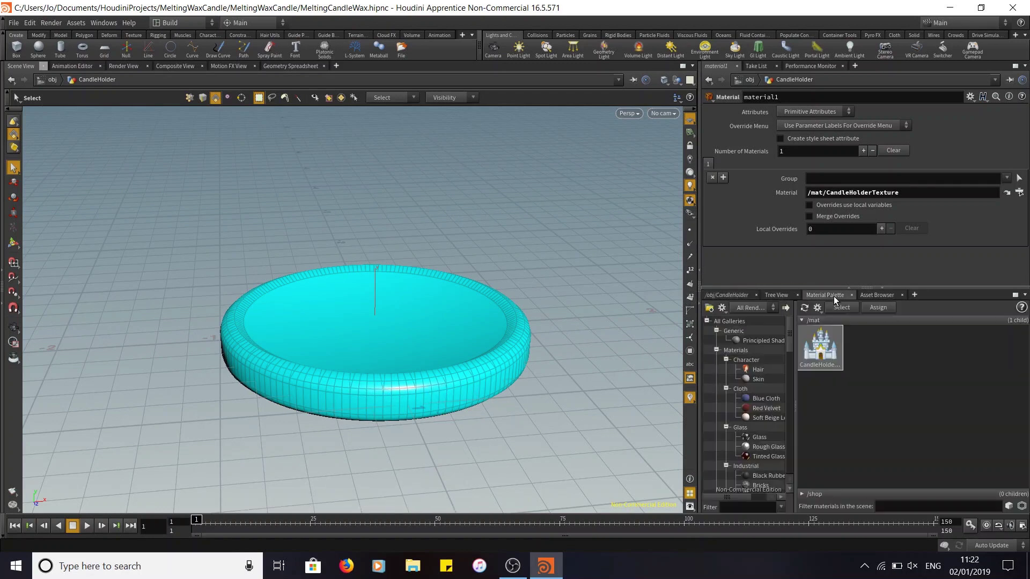
{"action": "left_click", "coordinate": [832, 355]}
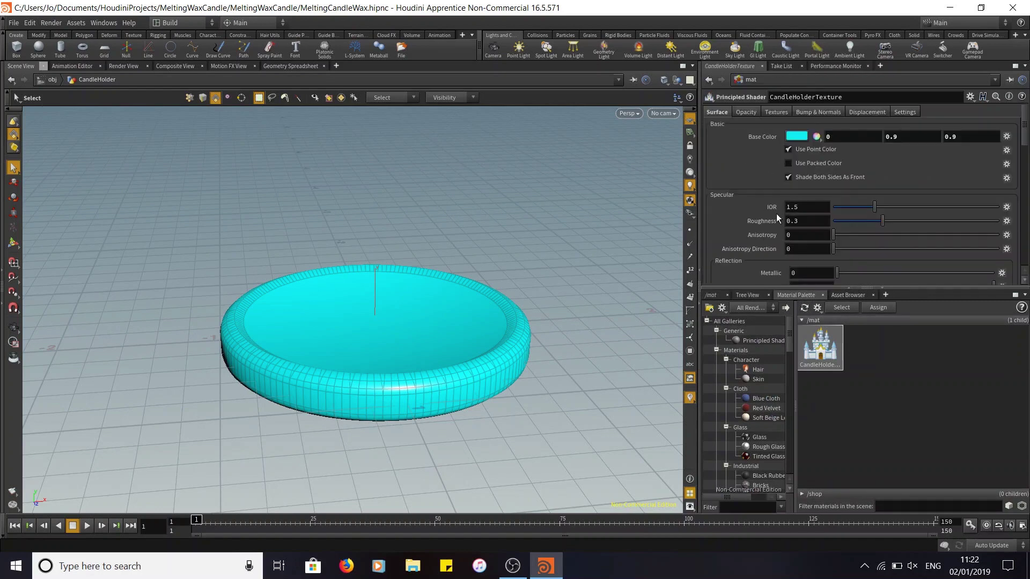
{"action": "left_click_drag", "start_coordinate": [807, 209], "coordinate": [747, 208]}
{"action": "type", "text": "1.0"}
{"action": "key", "text": "Return"}
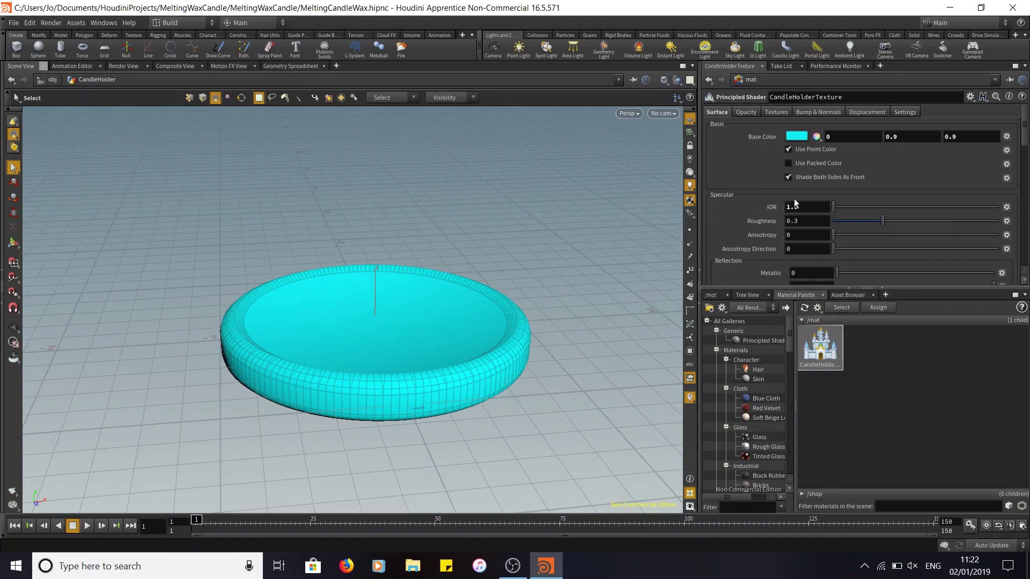
{"action": "mouse_move", "coordinate": [555, 335]}
{"action": "left_mouse_down", "text": "alt"}
{"action": "mouse_move", "coordinate": [423, 349]}
{"action": "mouse_move", "coordinate": [404, 316]}
{"action": "mouse_move", "coordinate": [540, 322]}
{"action": "left_mouse_up", "text": "alt"}
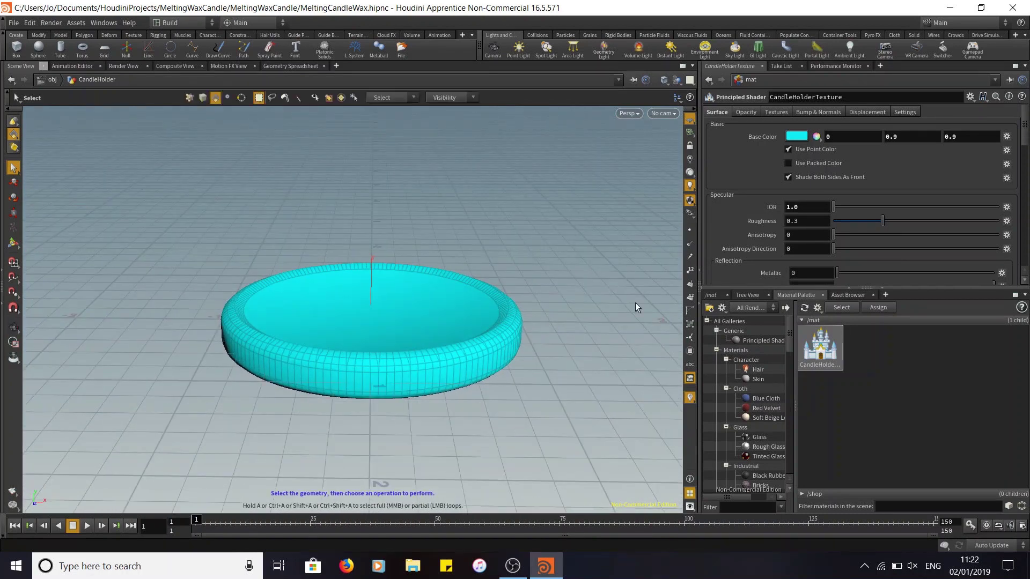
Step: Return to the object-level network and save the scene
{"action": "left_click", "coordinate": [709, 295]}
{"action": "left_click", "coordinate": [748, 309]}
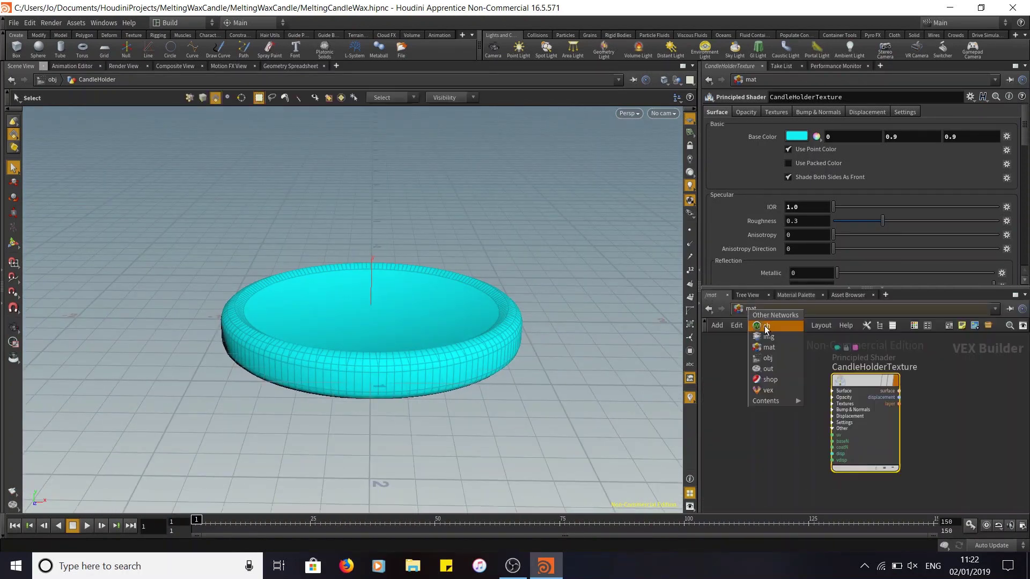
{"action": "left_click", "coordinate": [774, 362]}
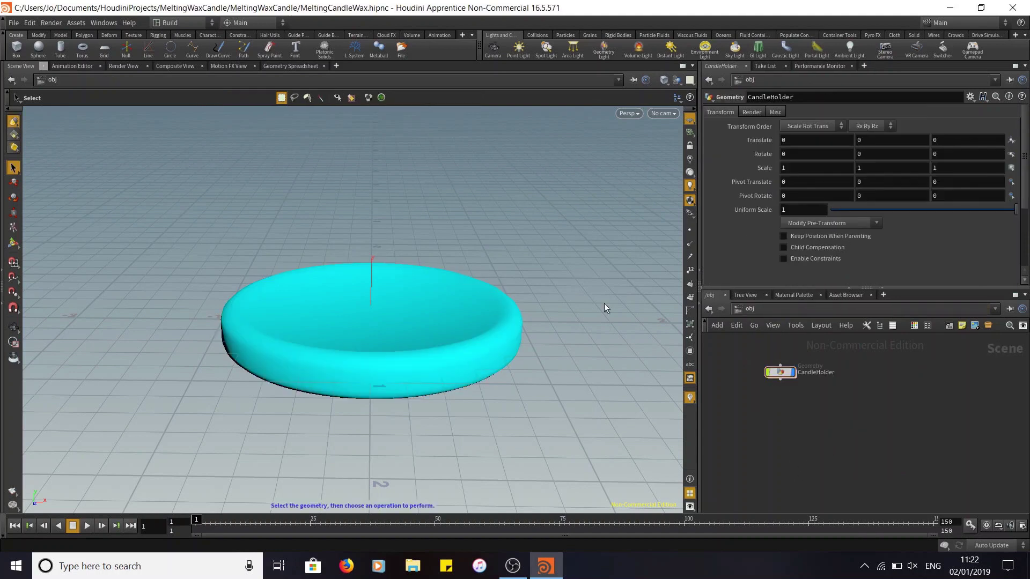
{"action": "left_click", "coordinate": [12, 23]}
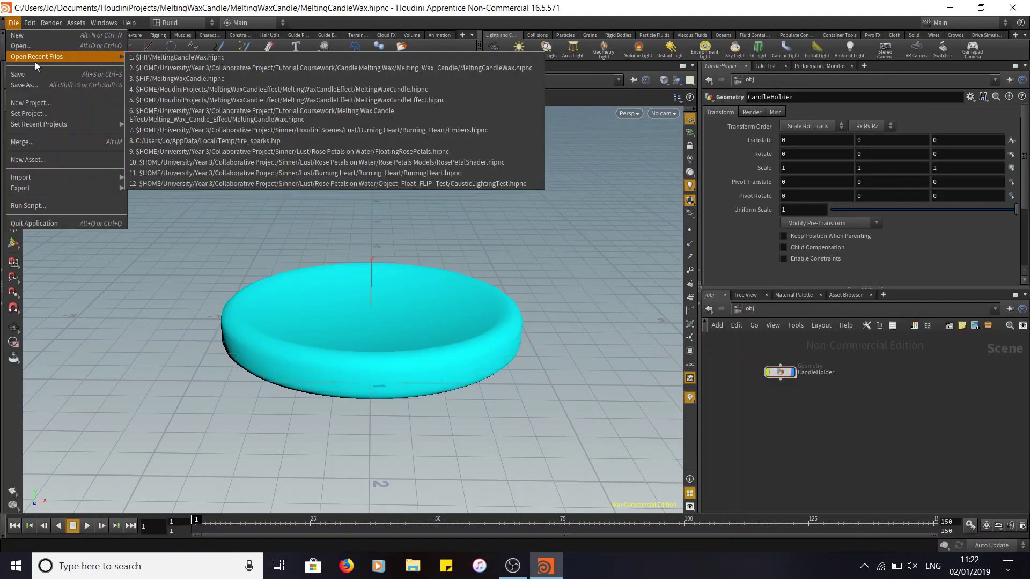
{"action": "left_click", "coordinate": [37, 75]}
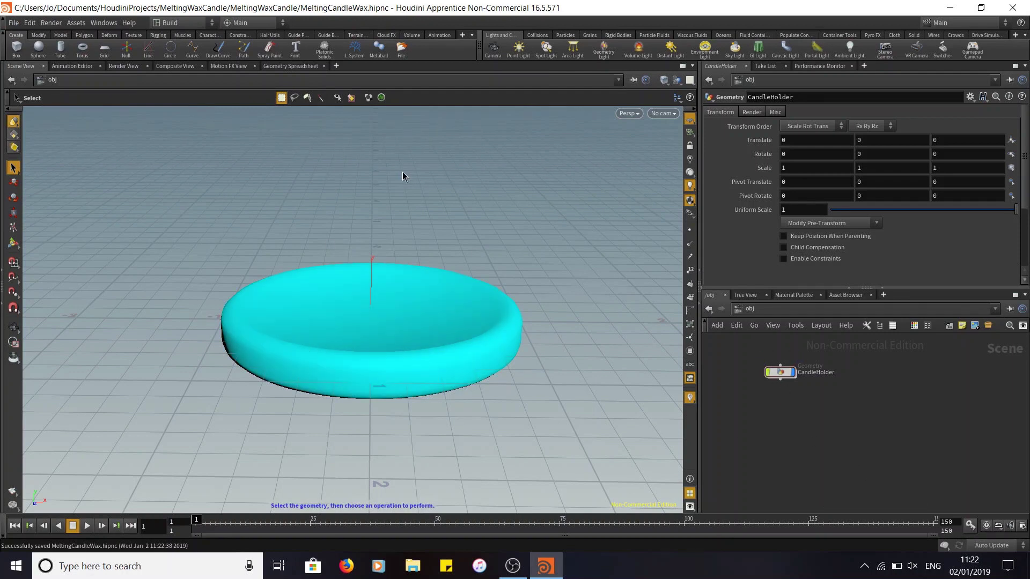
Step: Add a Geometry node, name it Candle and place it directly below the CandleHolder node
{"action": "key", "text": "Tab"}
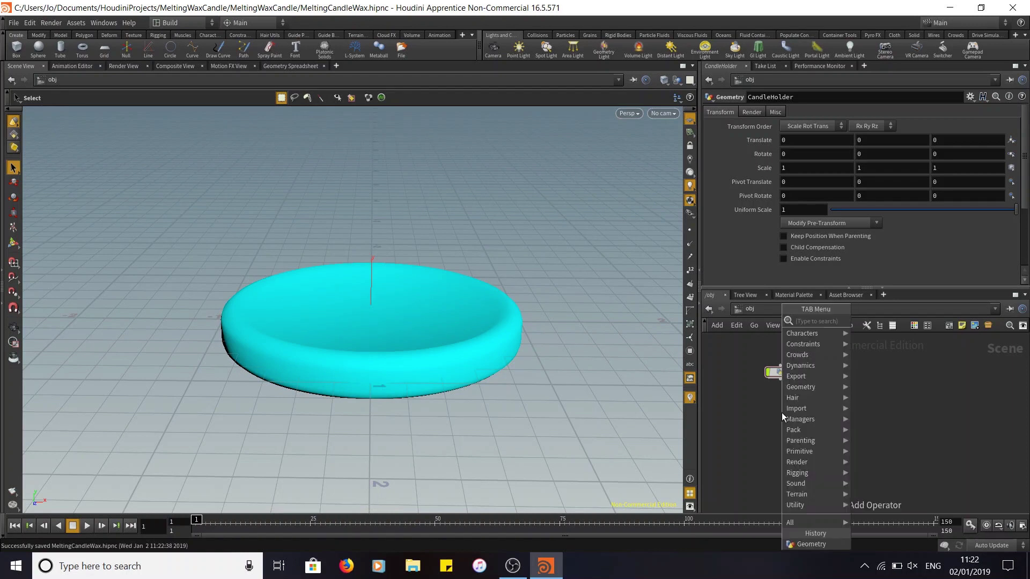
{"action": "type", "text": "geo"}
{"action": "left_click", "coordinate": [871, 320]}
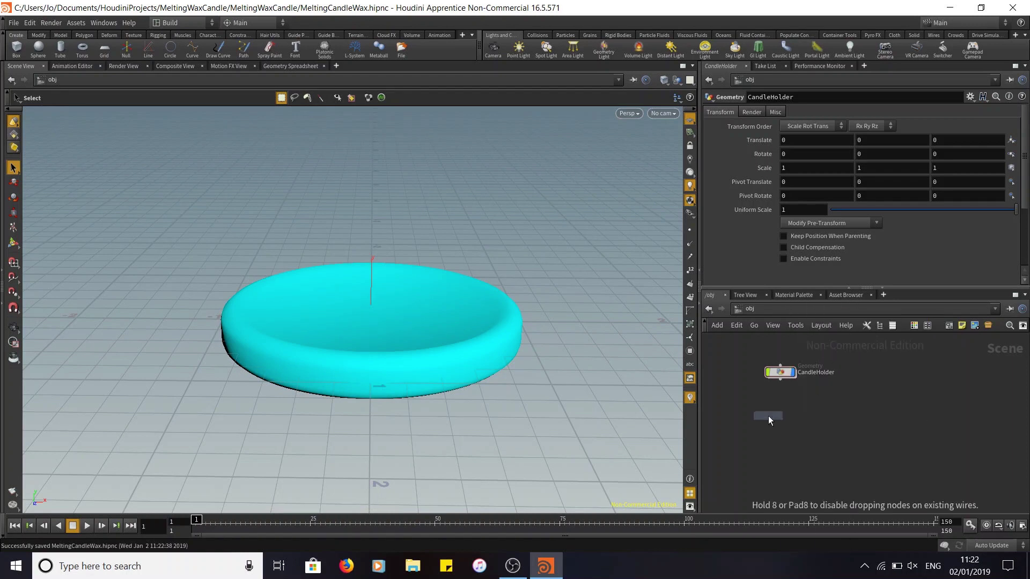
{"action": "left_click", "coordinate": [785, 407]}
{"action": "double_click", "coordinate": [811, 408]}
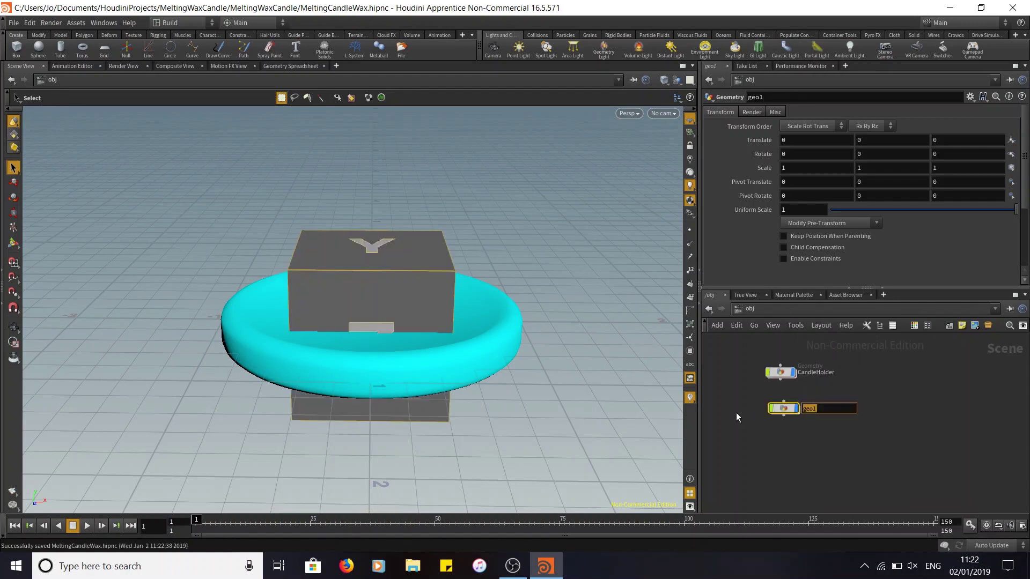
{"action": "type", "text": "Candle"}
{"action": "key", "text": "Return"}
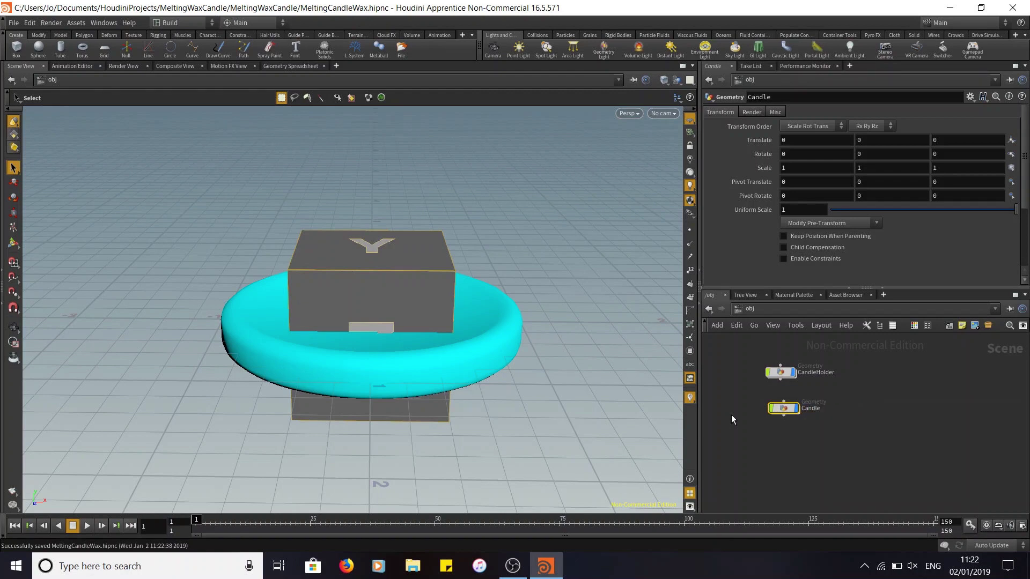
{"action": "left_click_drag", "start_coordinate": [786, 411], "coordinate": [783, 407]}
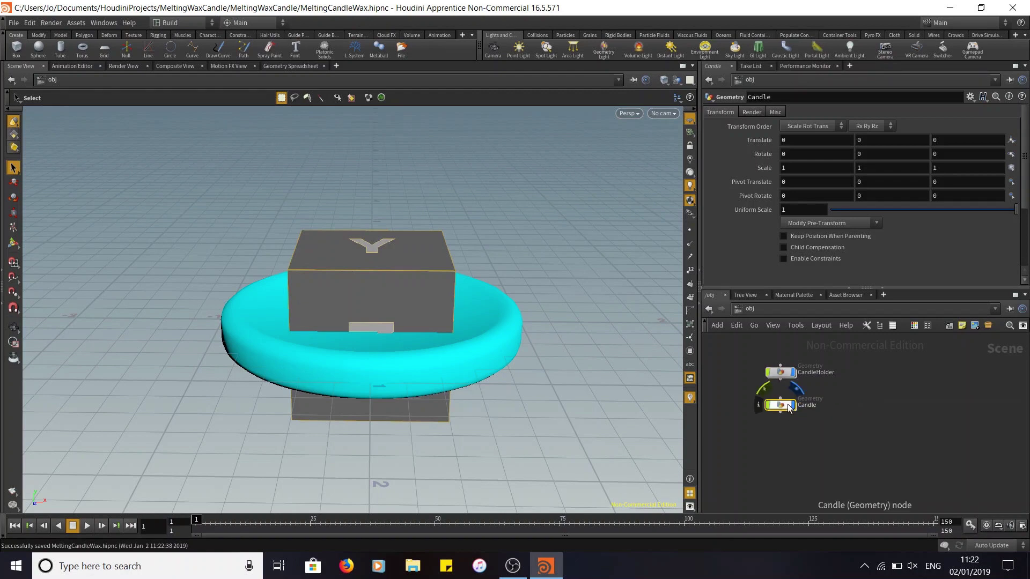
Step: Inside the Candle object, delete the default File node and add a Tube node
{"action": "double_click", "coordinate": [782, 405]}
{"action": "mouse_move", "coordinate": [860, 425]}
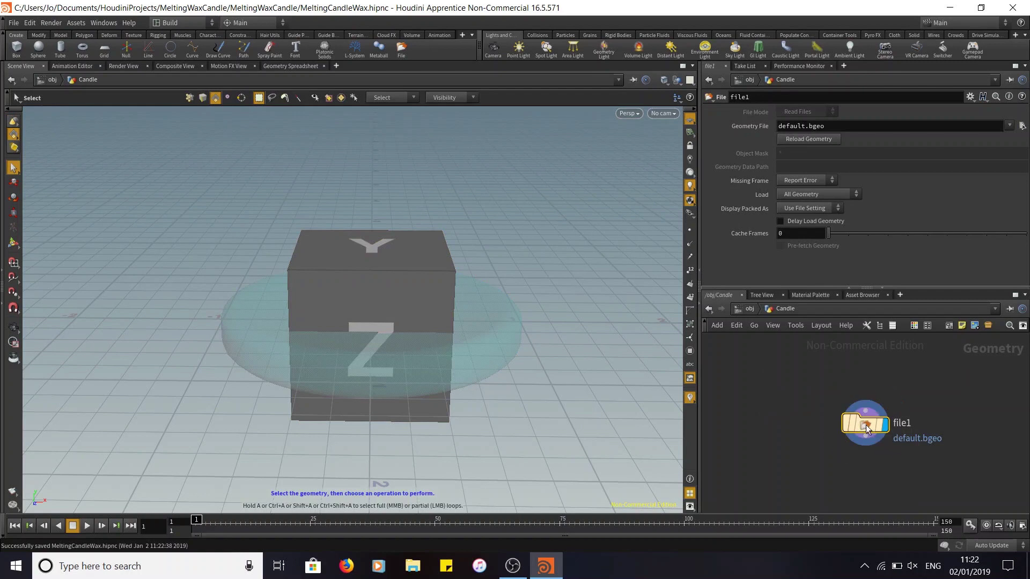
{"action": "key", "text": "Delete"}
{"action": "key", "text": "Tab"}
{"action": "type", "text": "tube"}
{"action": "left_click", "coordinate": [866, 202]}
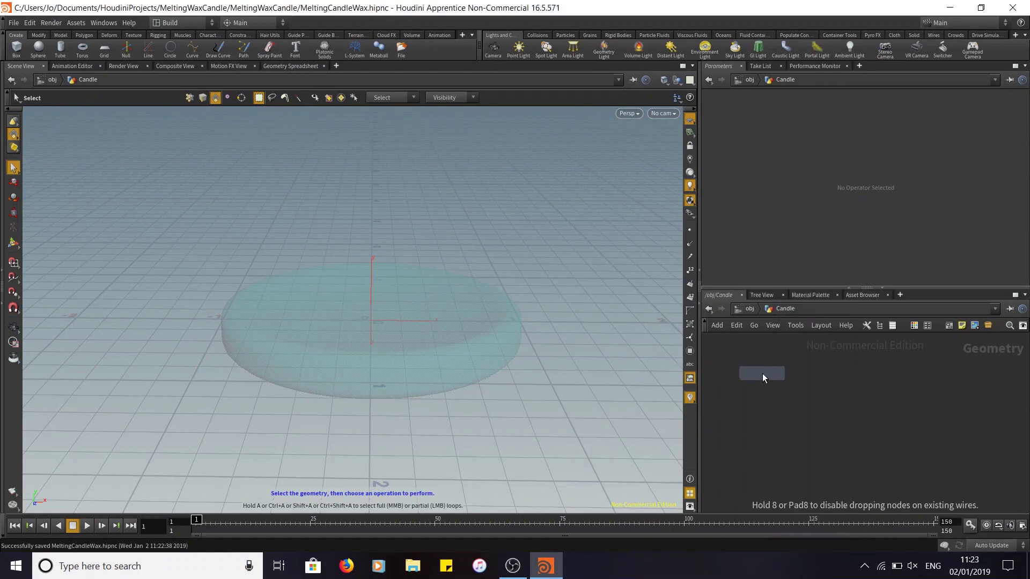
{"action": "left_click", "coordinate": [761, 373]}
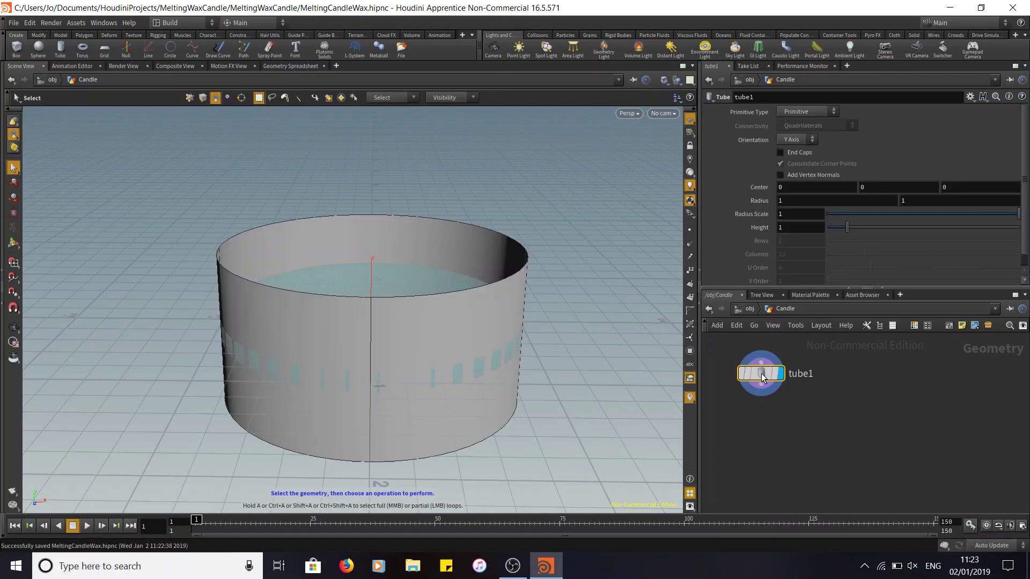
Step: Make the candle's tube a polygon primitive with 40 columns and turn on its end caps
{"action": "left_click", "coordinate": [811, 113]}
{"action": "left_click", "coordinate": [801, 134]}
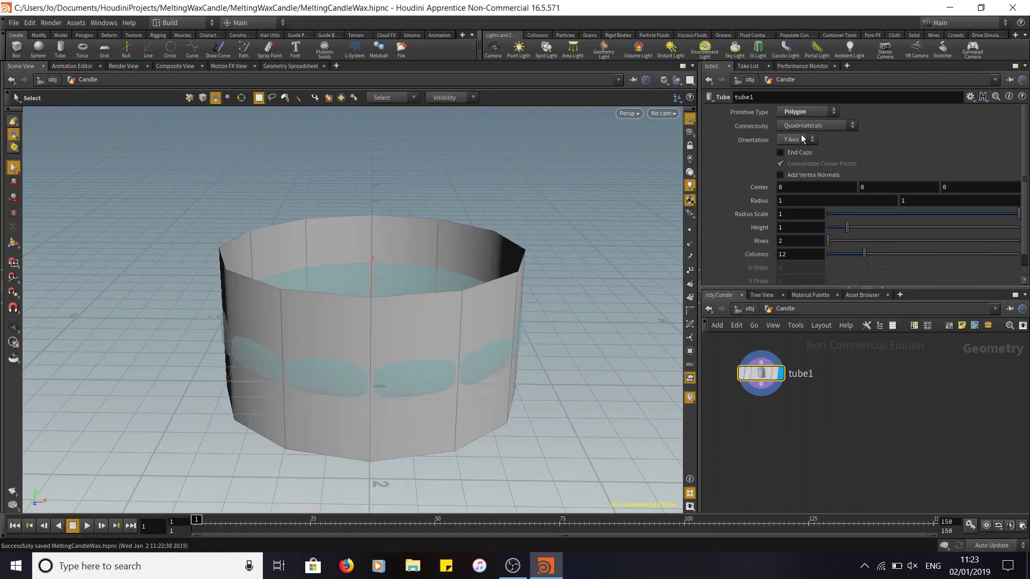
{"action": "double_click", "coordinate": [790, 254]}
{"action": "type", "text": "40"}
{"action": "key", "text": "Return"}
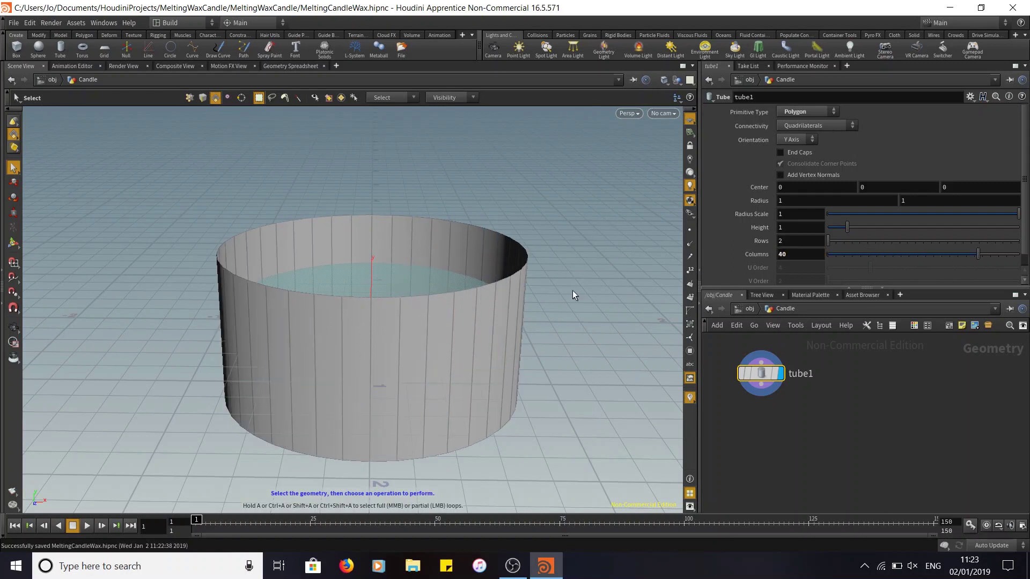
{"action": "left_click", "coordinate": [780, 152]}
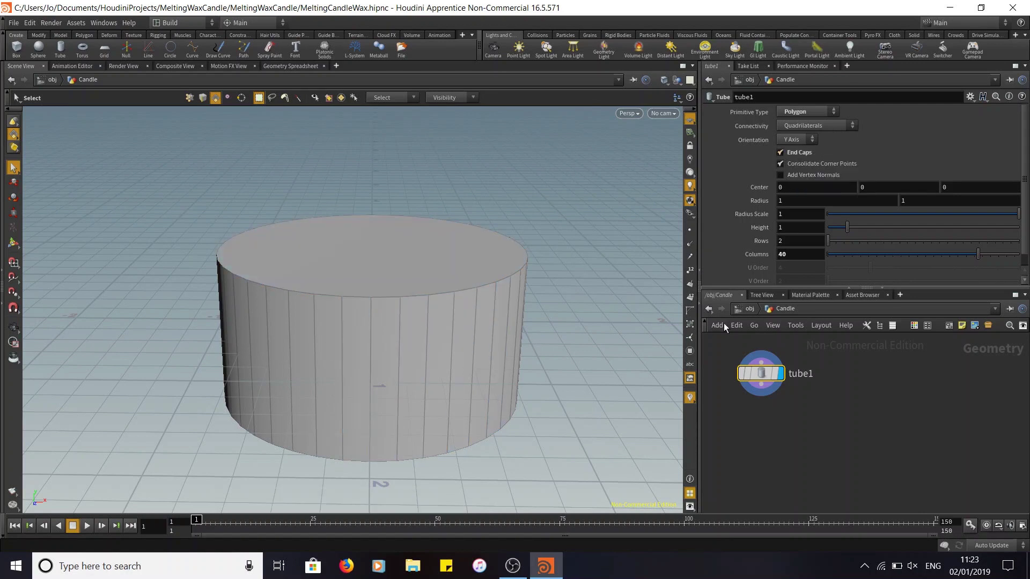
{"action": "left_click_drag", "start_coordinate": [597, 320], "coordinate": [560, 336], "text": "alt"}
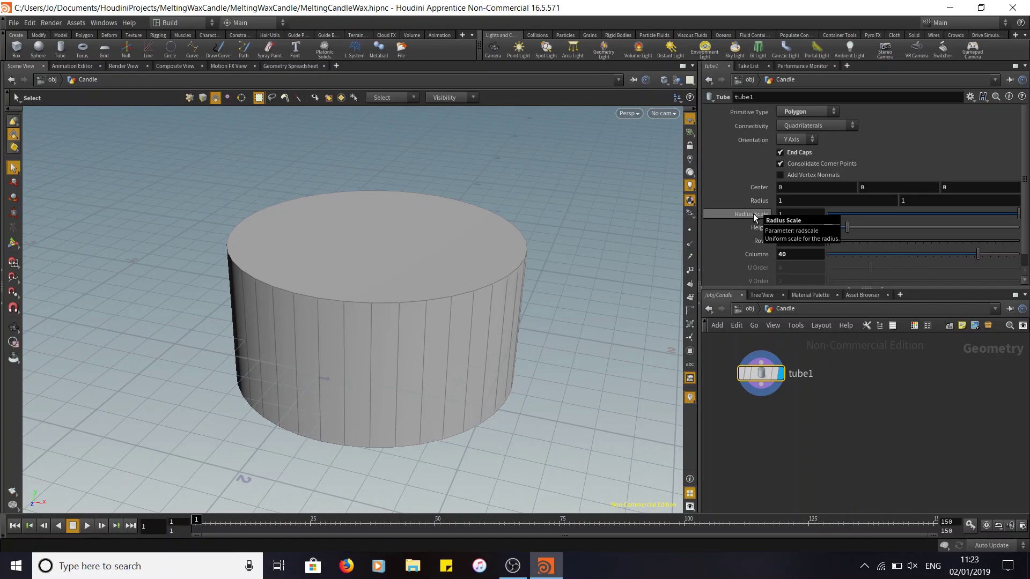
Step: Set the candle tube's radius scale to 0.4 and its height to 1.3
{"action": "middle_click_drag", "start_coordinate": [754, 217], "coordinate": [714, 218]}
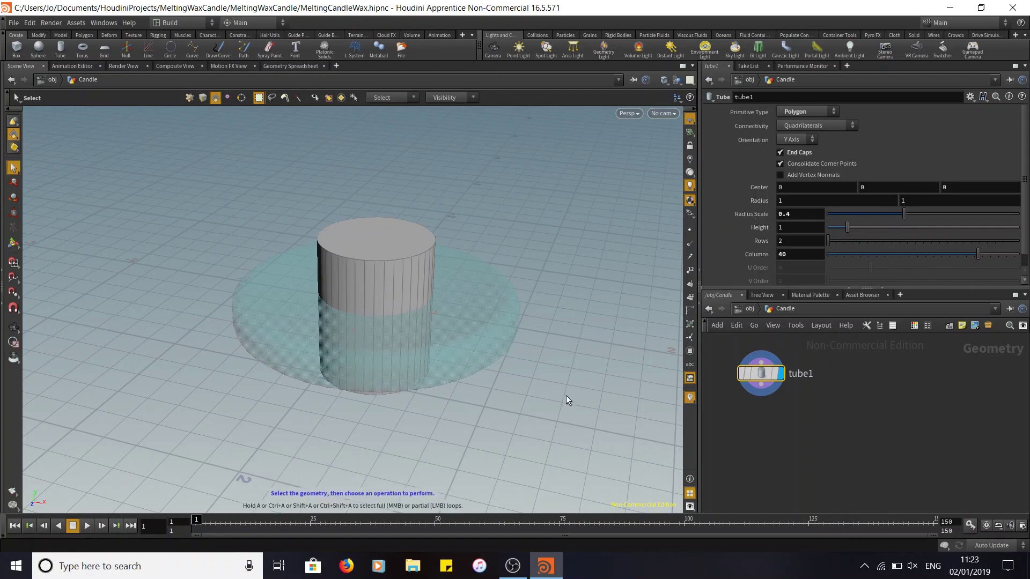
{"action": "left_click_drag", "start_coordinate": [483, 405], "coordinate": [509, 403], "text": "alt"}
{"action": "left_click", "coordinate": [805, 228]}
{"action": "type", "text": ".3"}
{"action": "key", "text": "Return"}
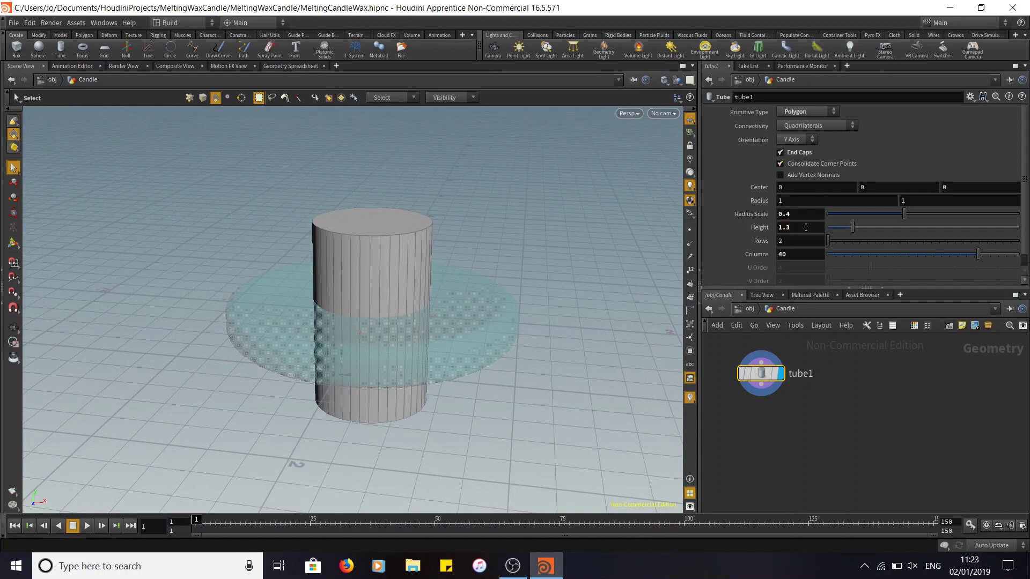
{"action": "left_click", "coordinate": [787, 431]}
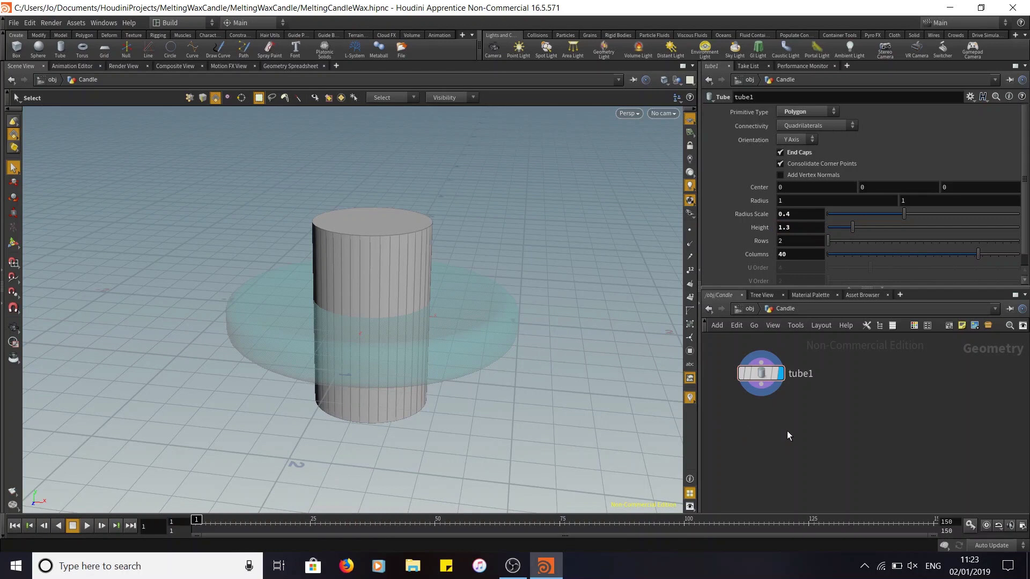
Step: At object level, move the Candle up about 0.75 along Y so it stands in the candle holder's recess
{"action": "left_click", "coordinate": [748, 309]}
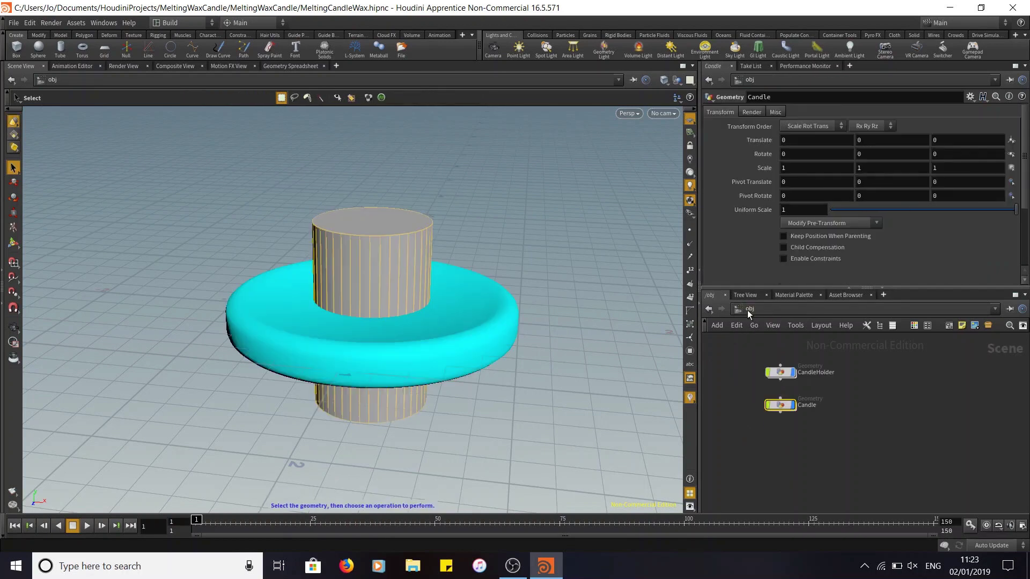
{"action": "left_click", "coordinate": [772, 455]}
{"action": "left_click", "coordinate": [777, 406]}
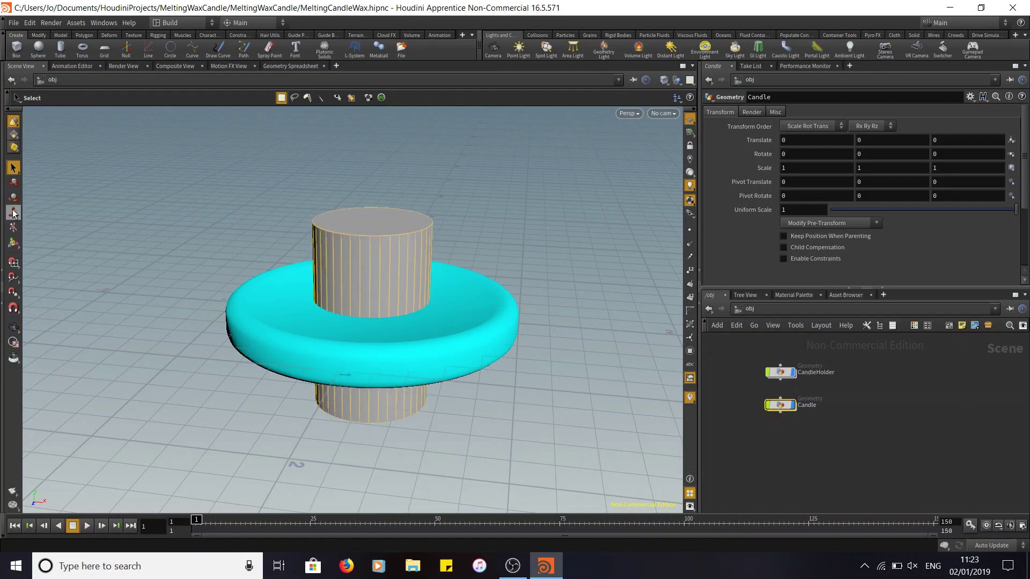
{"action": "left_click", "coordinate": [13, 182]}
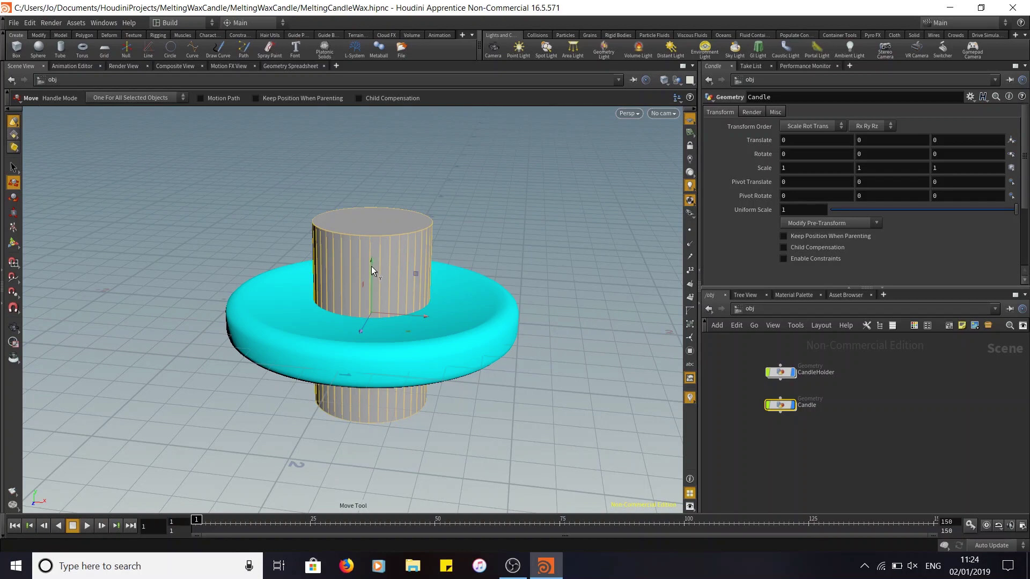
{"action": "left_click_drag", "start_coordinate": [371, 266], "coordinate": [370, 154]}
{"action": "key", "text": "Escape"}
{"action": "left_click_drag", "start_coordinate": [542, 230], "coordinate": [541, 309]}
{"action": "key", "text": "t"}
{"action": "left_click", "coordinate": [721, 363]}
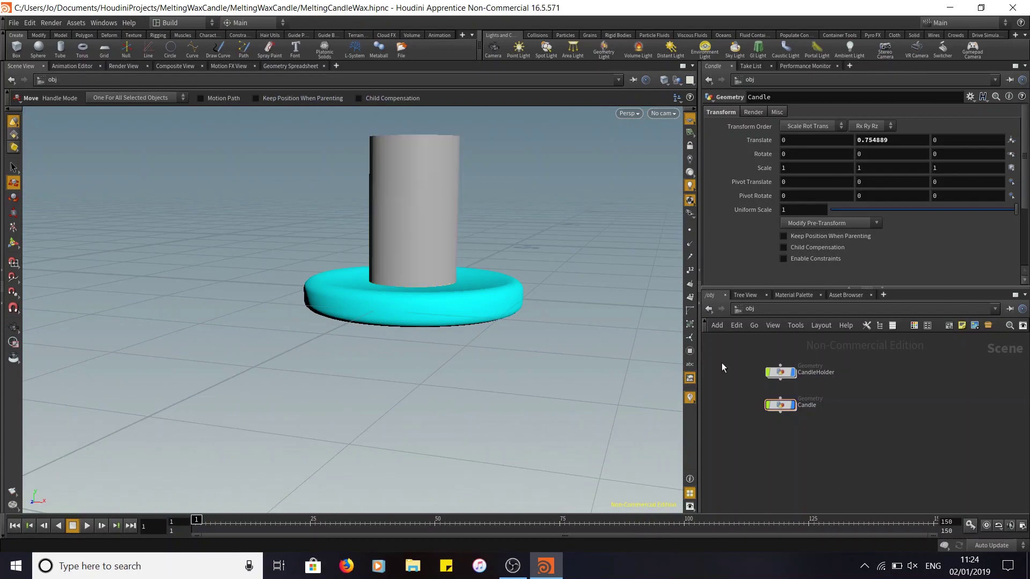
Step: Set the candle tube's height to 1.2, and at object level lower the Candle to about 0.69 along Y
{"action": "double_click", "coordinate": [784, 407]}
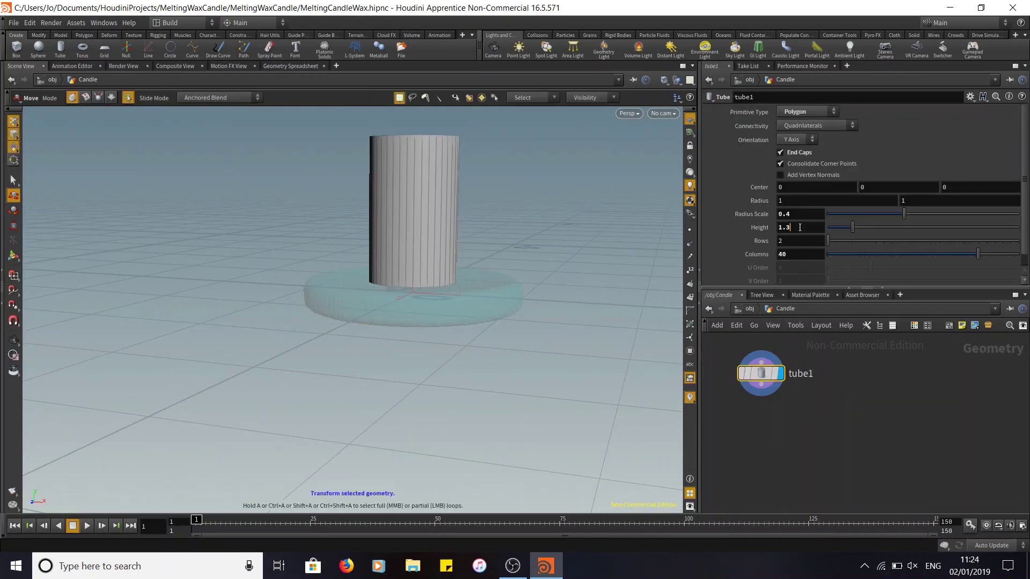
{"action": "key", "text": "BackSpace"}
{"action": "type", "text": "2"}
{"action": "key", "text": "Return"}
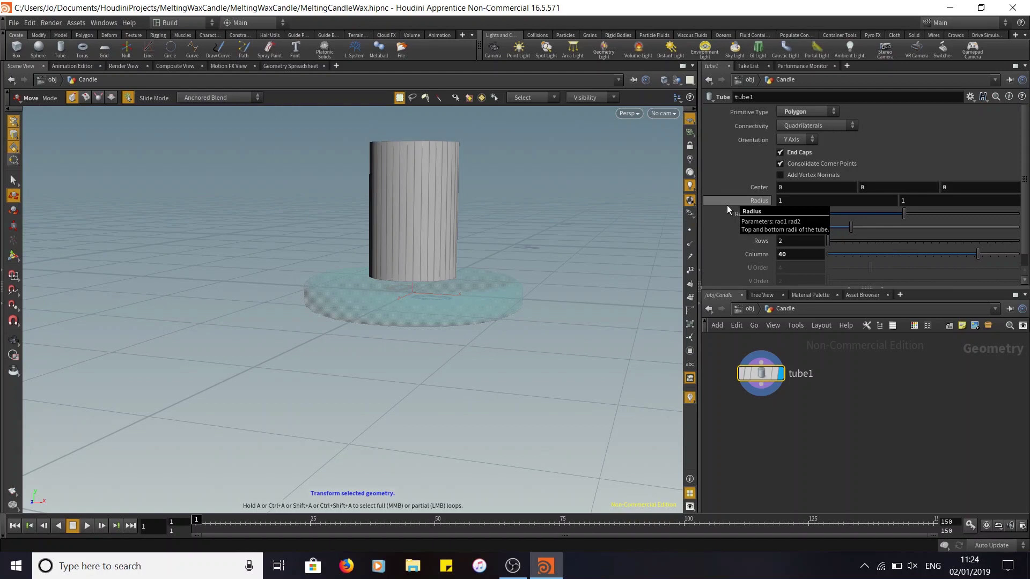
{"action": "left_click", "coordinate": [742, 311]}
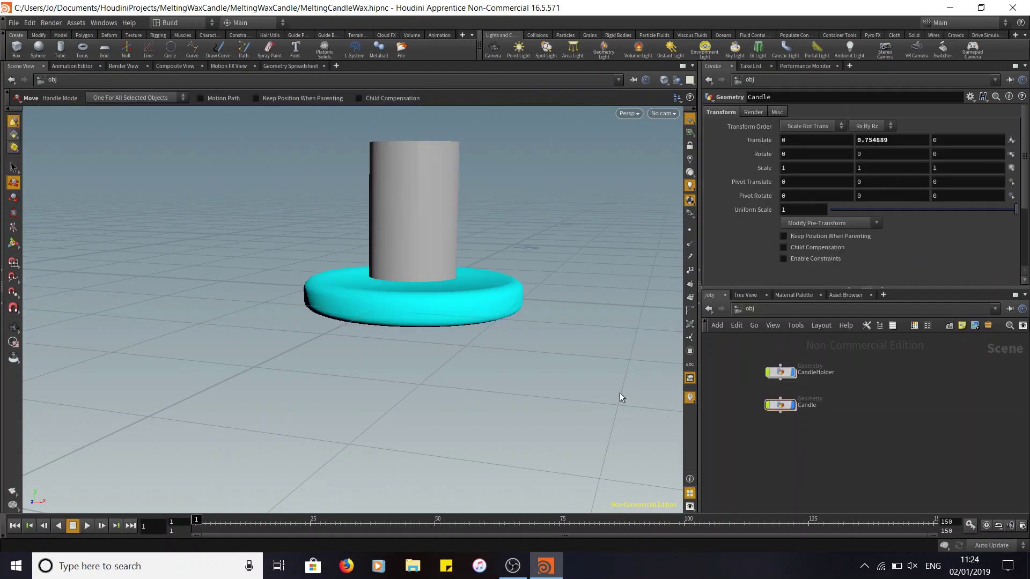
{"action": "left_click_drag", "start_coordinate": [415, 155], "coordinate": [417, 162]}
Step: Inside the Candle object, add a PolyBevel node, wire the tube into it and make it the displayed node
{"action": "double_click", "coordinate": [780, 405]}
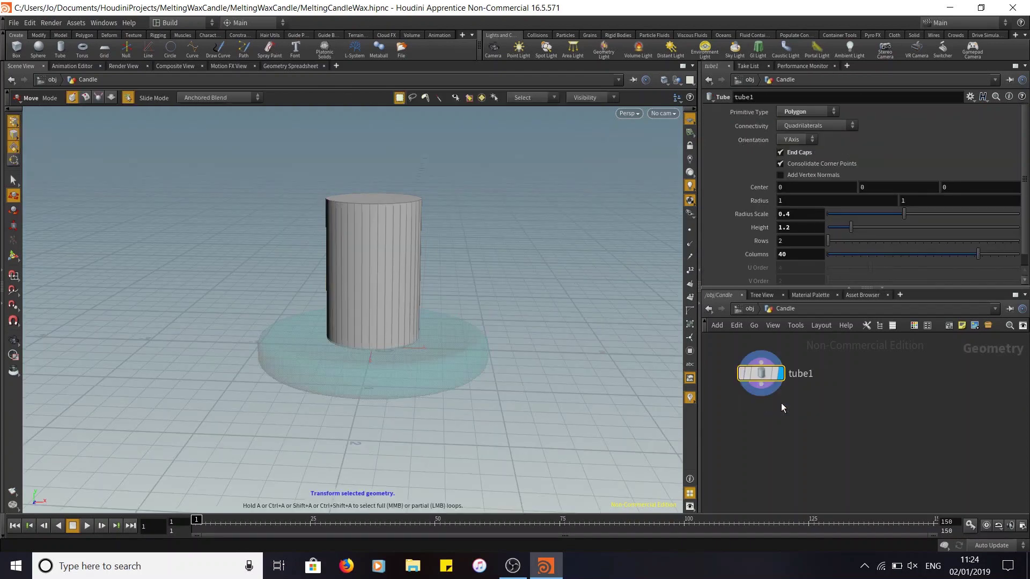
{"action": "key", "text": "Tab"}
{"action": "type", "text": "poly"}
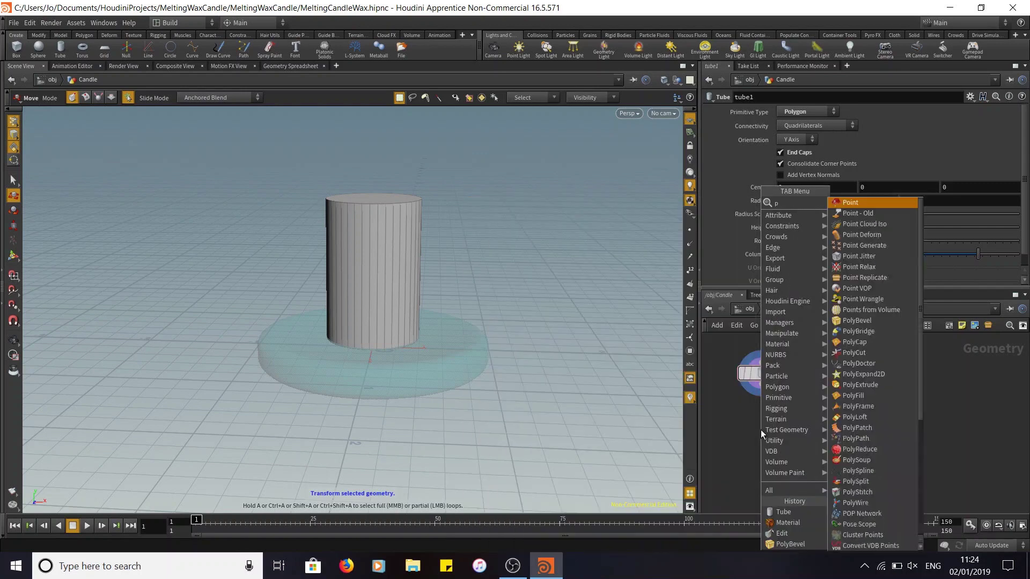
{"action": "left_click", "coordinate": [861, 202]}
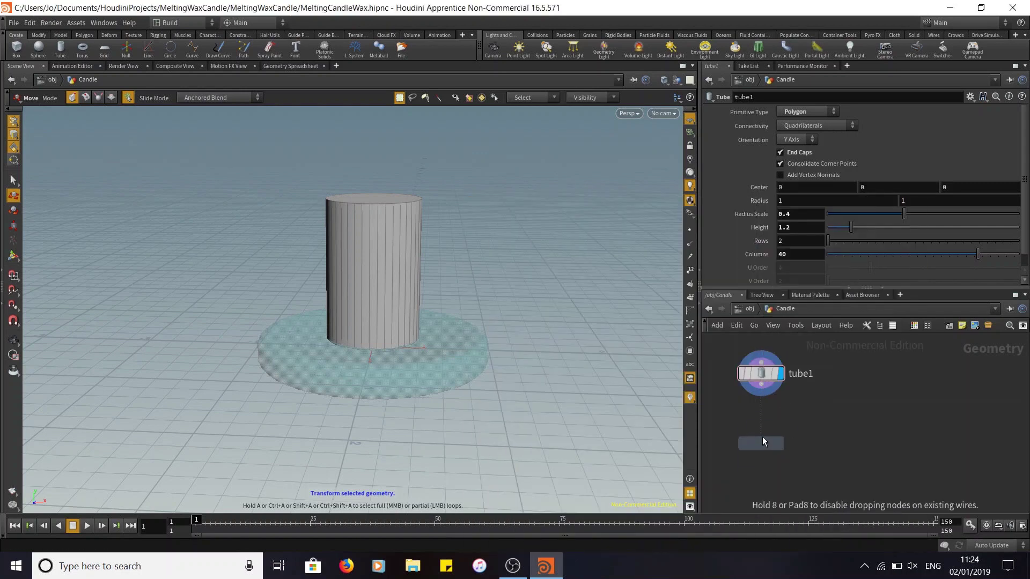
{"action": "left_click", "coordinate": [761, 432]}
{"action": "left_click_drag", "start_coordinate": [762, 386], "coordinate": [752, 416]}
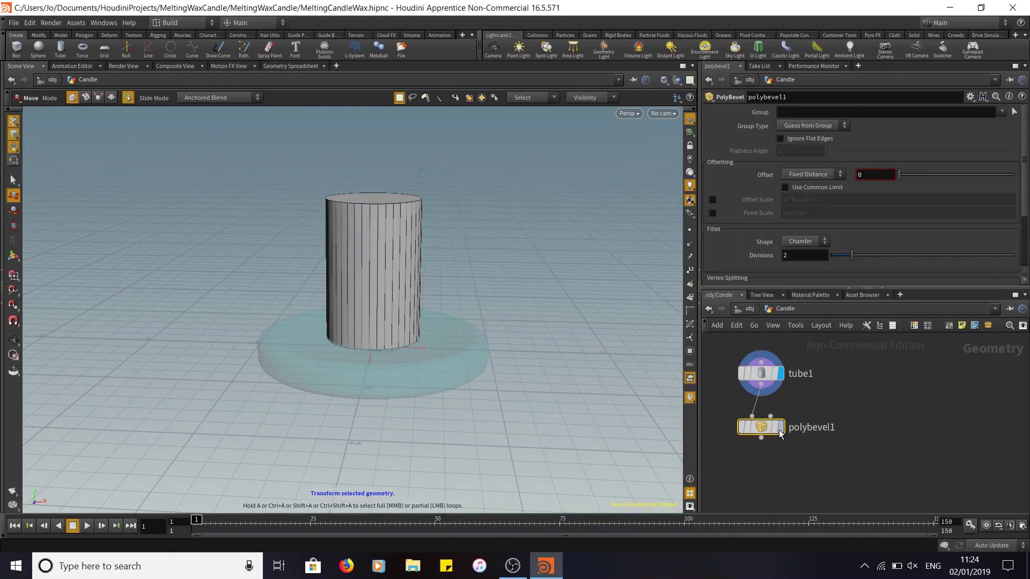
{"action": "left_click", "coordinate": [781, 427]}
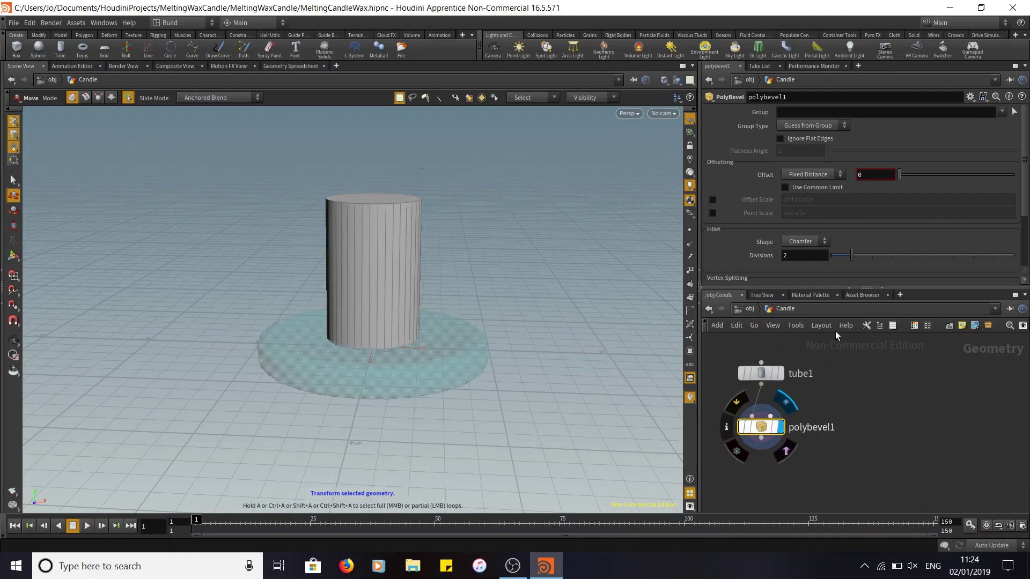
Step: Set the candle bevel's offset distance to about 0.042 and its fillet shape to Round
{"action": "left_click_drag", "start_coordinate": [899, 177], "coordinate": [903, 177]}
{"action": "key", "text": "Escape"}
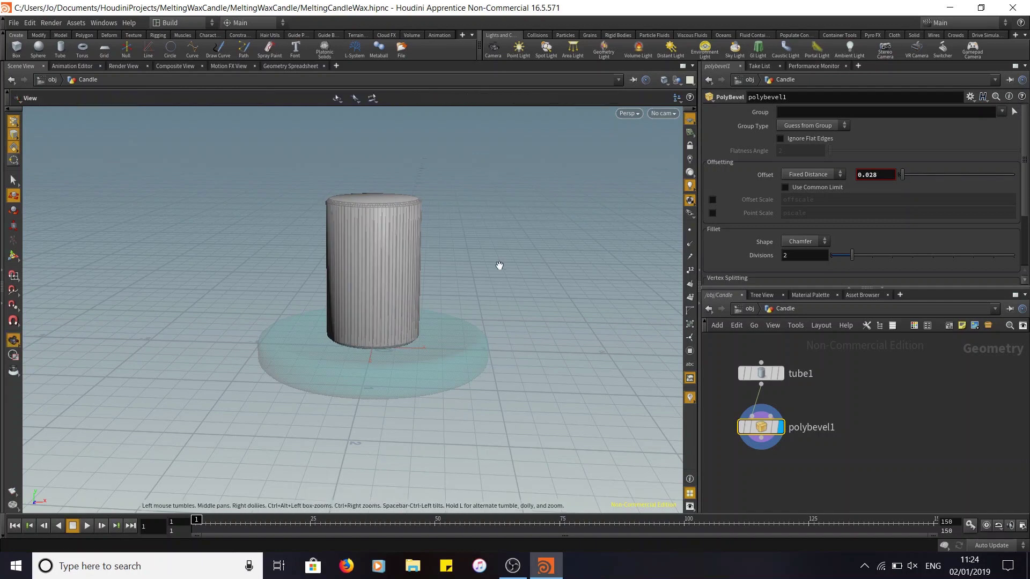
{"action": "left_click_drag", "start_coordinate": [498, 265], "coordinate": [497, 291]}
{"action": "right_click_drag", "start_coordinate": [498, 291], "coordinate": [480, 205]}
{"action": "middle_click_drag", "start_coordinate": [480, 204], "coordinate": [526, 241]}
{"action": "mouse_move", "coordinate": [526, 241]}
{"action": "left_mouse_down"}
{"action": "mouse_move", "coordinate": [464, 270]}
{"action": "mouse_move", "coordinate": [529, 232]}
{"action": "left_mouse_up"}
{"action": "key", "text": "t"}
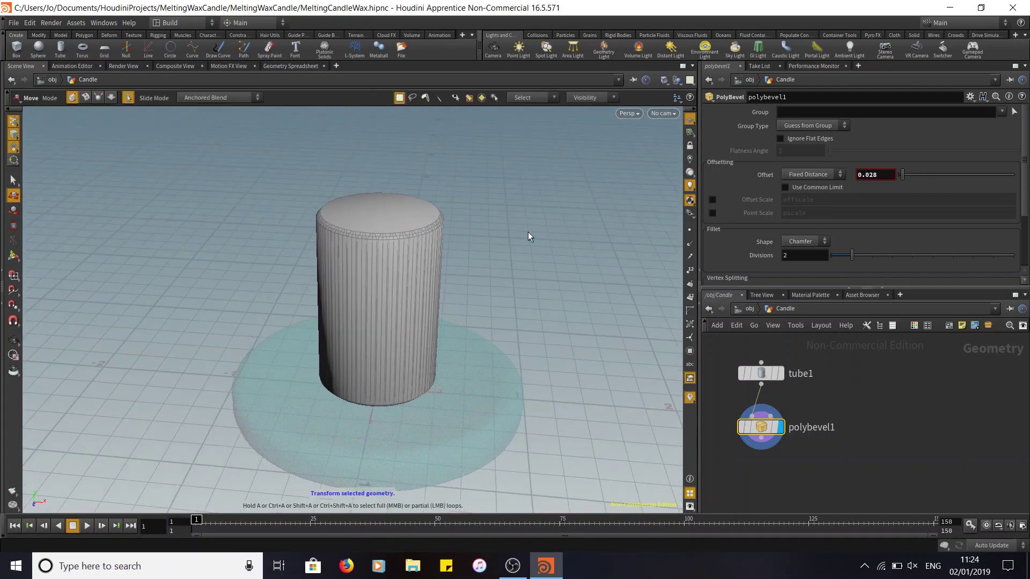
{"action": "left_click_drag", "start_coordinate": [902, 177], "coordinate": [903, 178]}
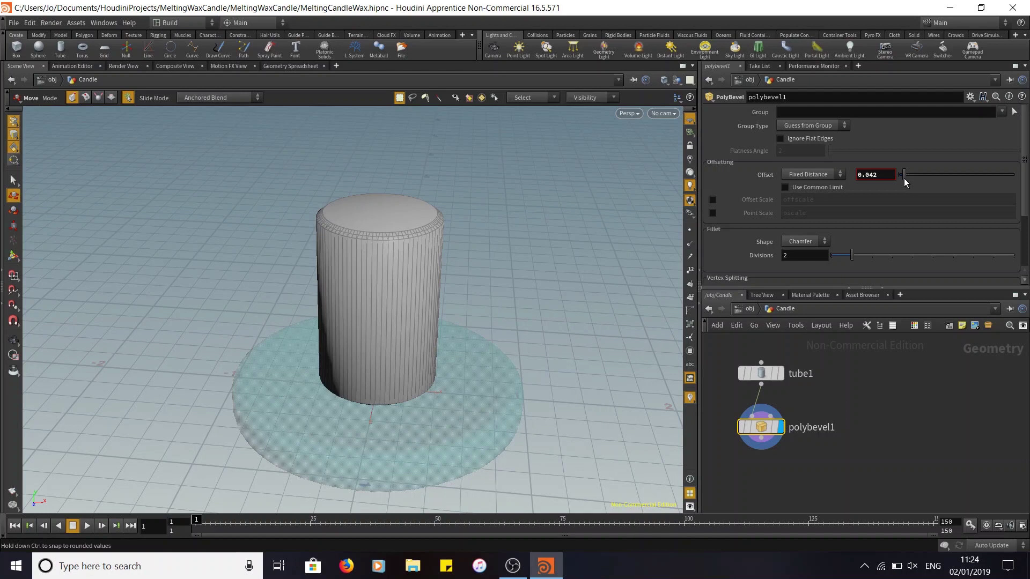
{"action": "key", "text": "space"}
{"action": "left_click_drag", "start_coordinate": [510, 300], "coordinate": [421, 211]}
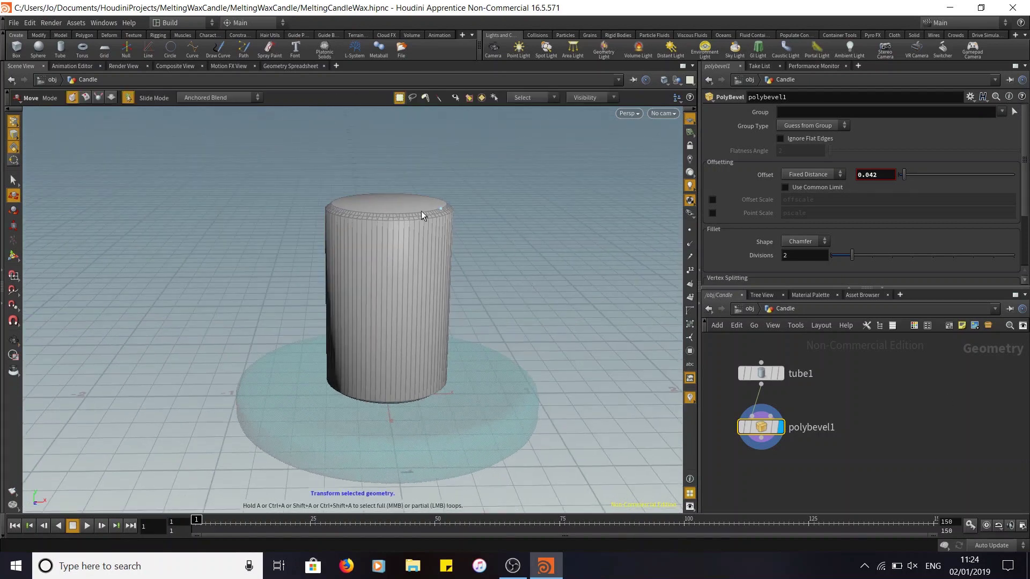
{"action": "left_click", "coordinate": [797, 240]}
{"action": "left_click", "coordinate": [797, 294]}
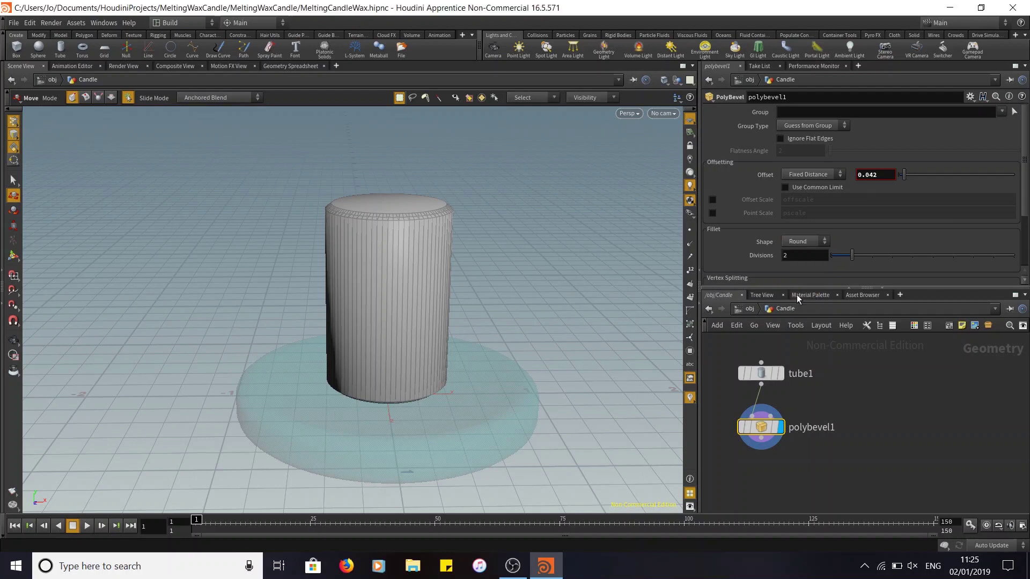
{"action": "key", "text": "s"}
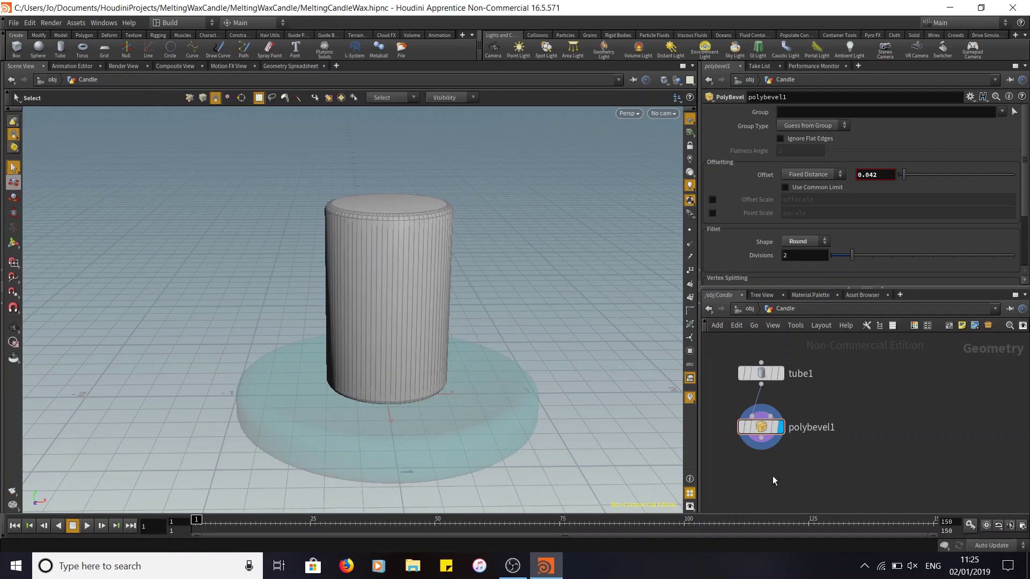
Step: Add a Material node below the PolyBevel, connect it to the bevel's output and make it the displayed node
{"action": "key", "text": "Tab"}
{"action": "type", "text": "mat"}
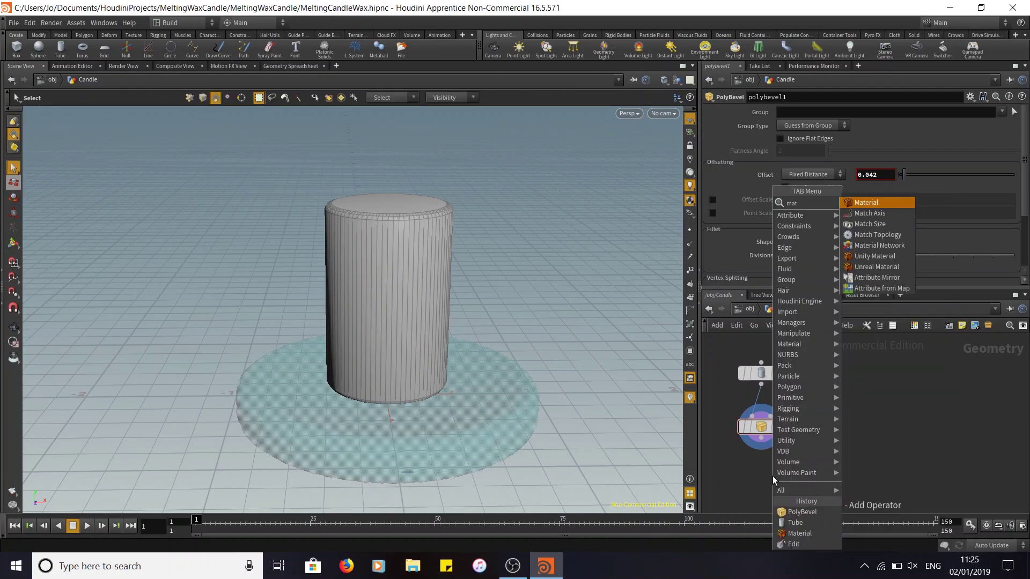
{"action": "left_click", "coordinate": [876, 202]}
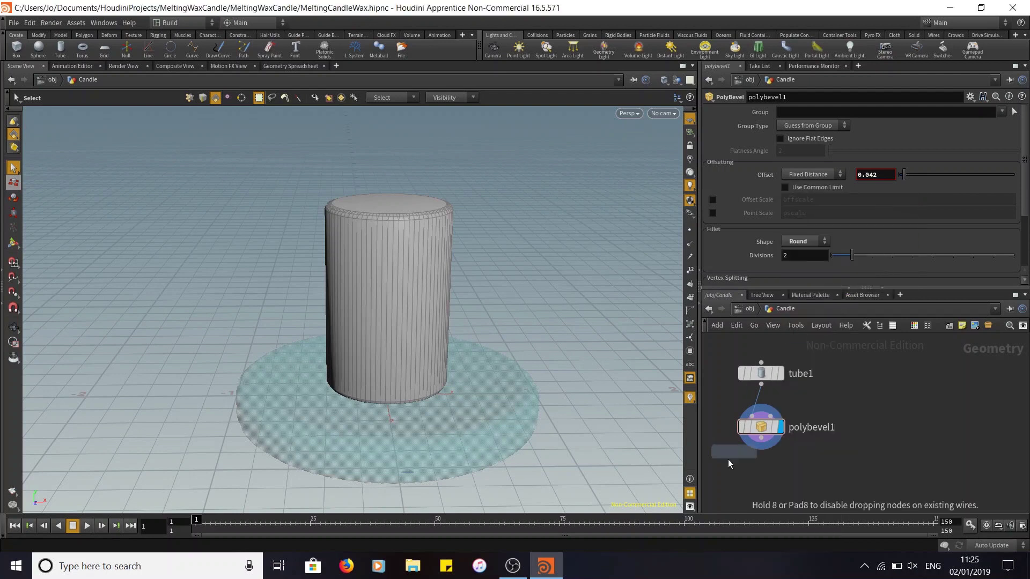
{"action": "left_click", "coordinate": [764, 473]}
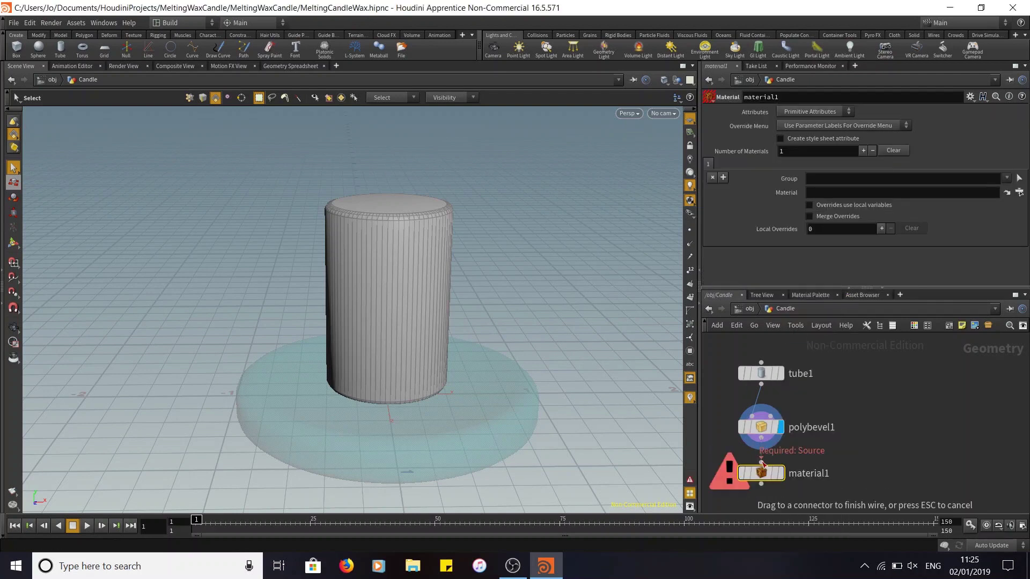
{"action": "left_click", "coordinate": [782, 474]}
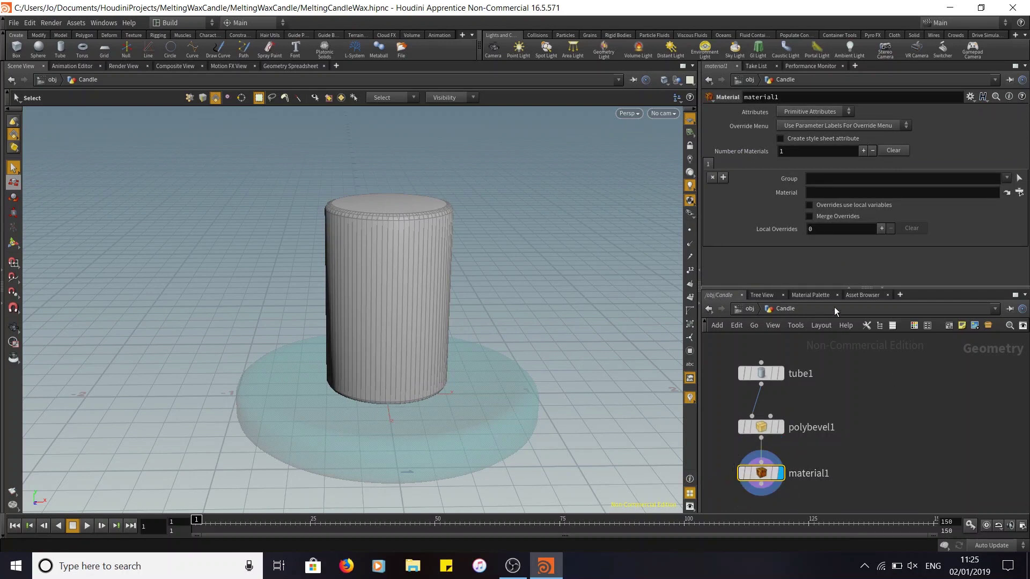
Step: Add the gallery's Wax material to the scene's /mat and assign /mat/wax in the candle's Material node
{"action": "left_click", "coordinate": [808, 295]}
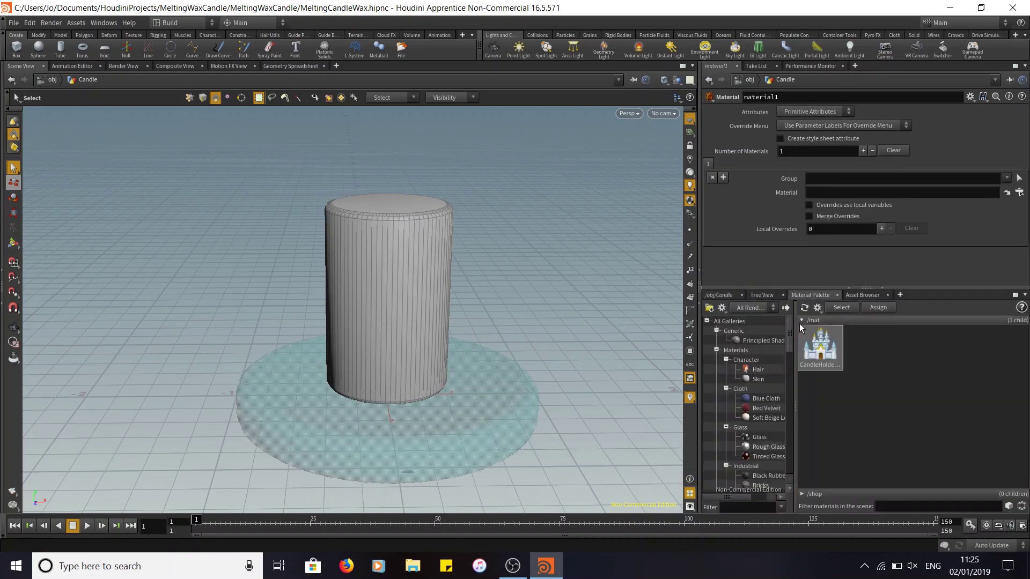
{"action": "left_click_drag", "start_coordinate": [785, 330], "coordinate": [889, 387]}
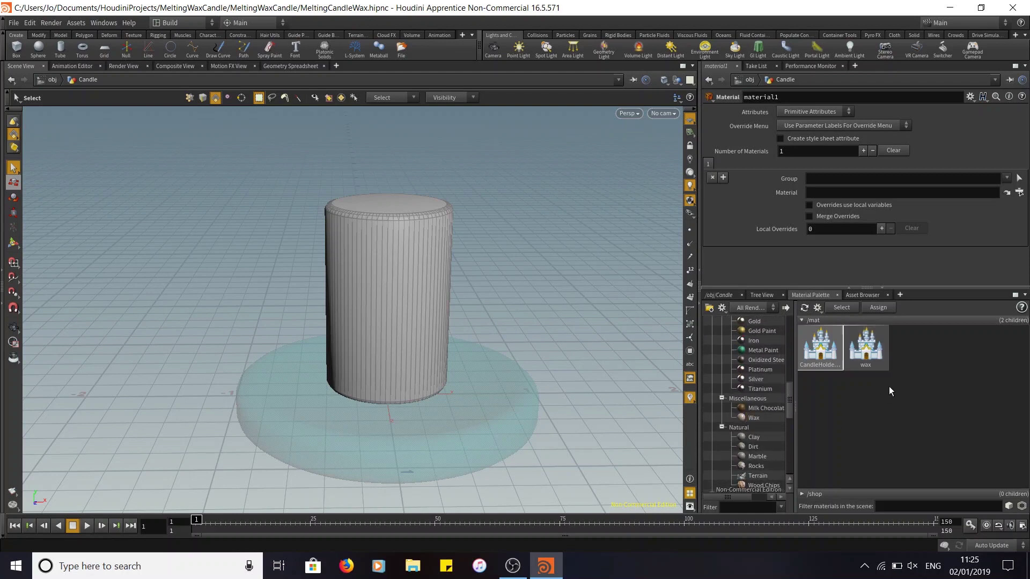
{"action": "left_click", "coordinate": [719, 296]}
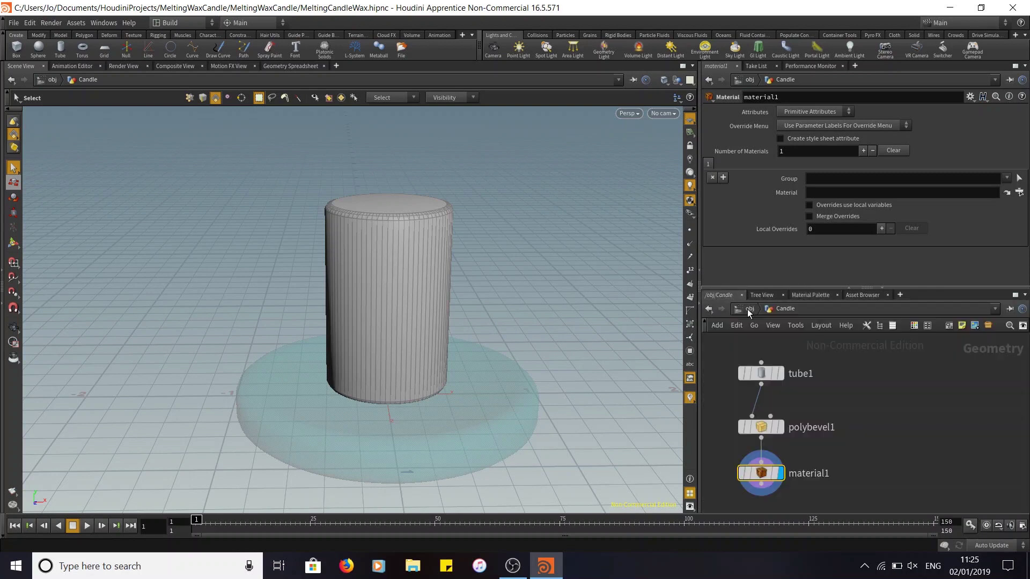
{"action": "left_click", "coordinate": [1018, 192]}
{"action": "left_click", "coordinate": [933, 137]}
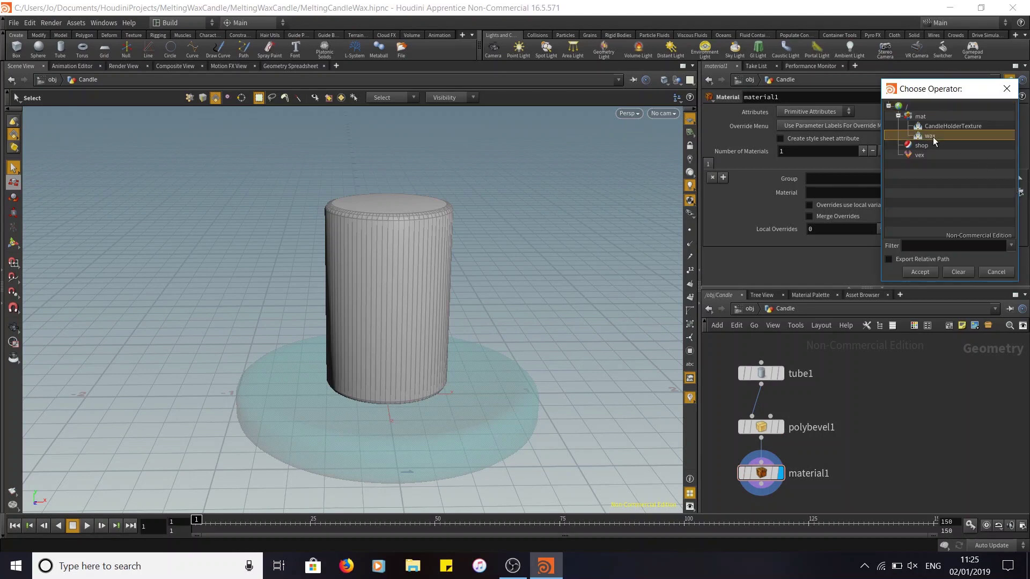
{"action": "left_click", "coordinate": [929, 271]}
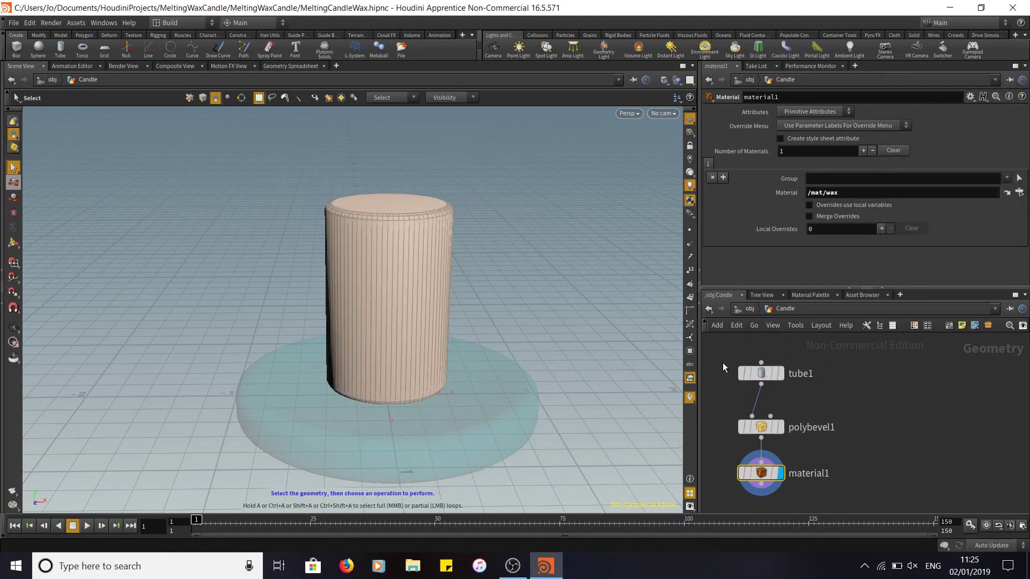
{"action": "left_click", "coordinate": [749, 309]}
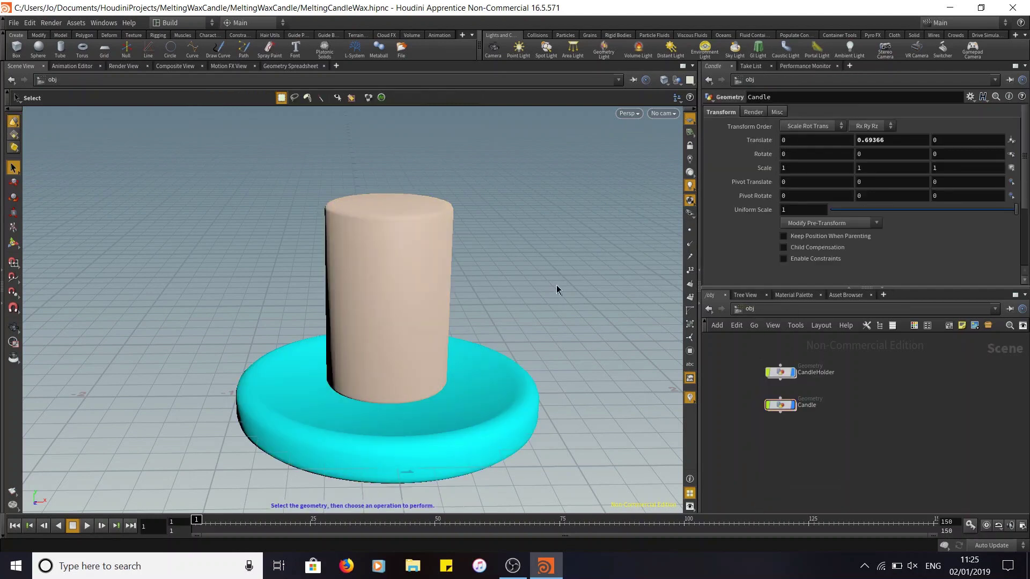
{"action": "left_click_drag", "start_coordinate": [541, 285], "coordinate": [557, 315], "text": "alt"}
{"action": "middle_click_drag", "start_coordinate": [558, 316], "coordinate": [552, 260], "text": "alt"}
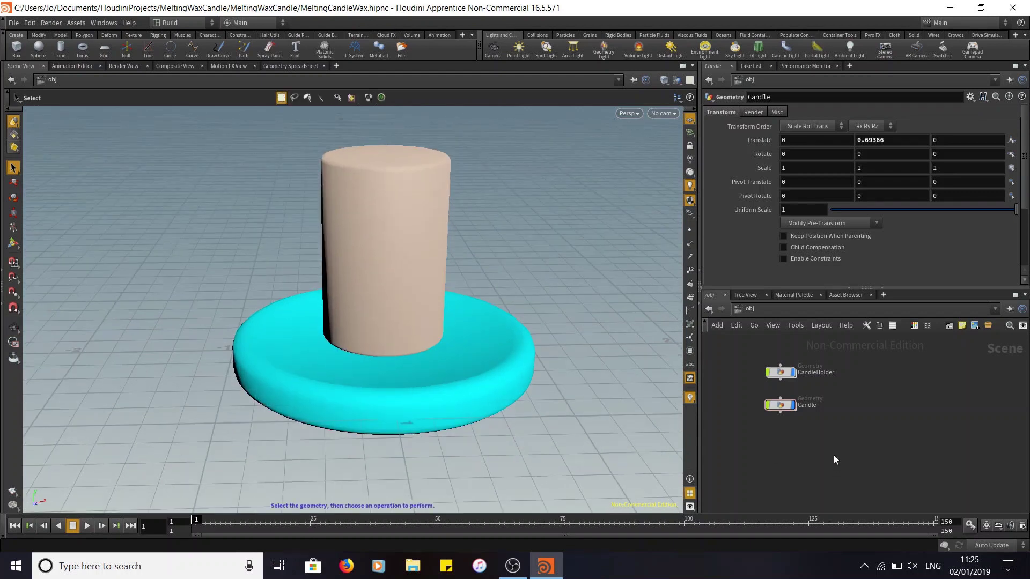
Step: Inside the Candle object, add a Null node connected after the Material node and display it
{"action": "double_click", "coordinate": [781, 405]}
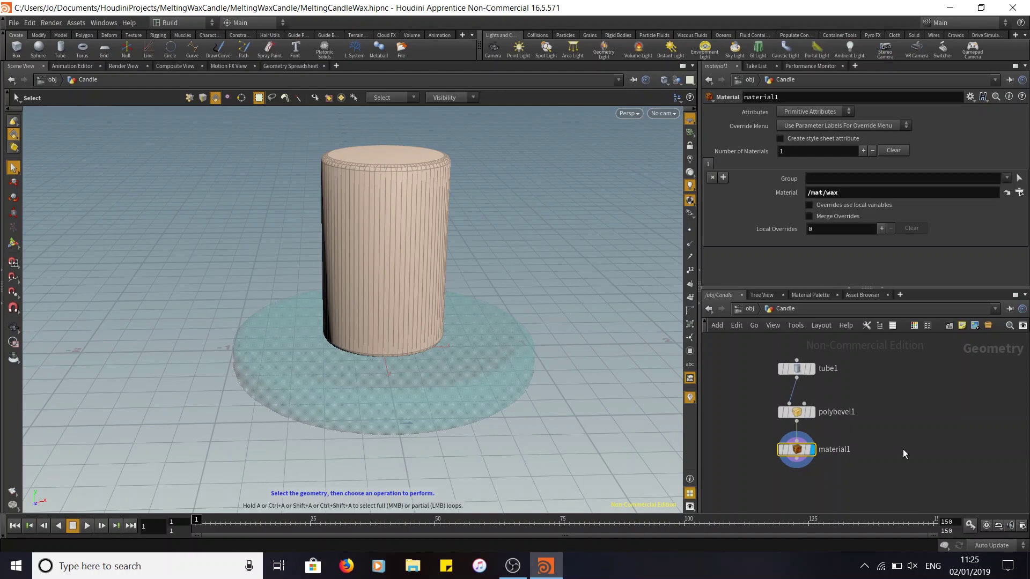
{"action": "key", "text": "Tab"}
{"action": "type", "text": "null"}
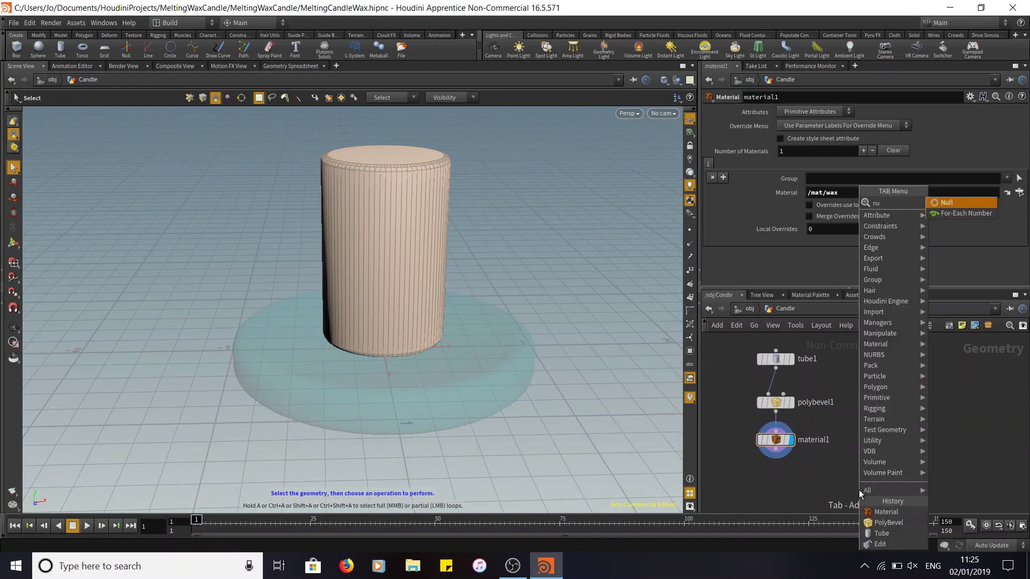
{"action": "left_click", "coordinate": [941, 202]}
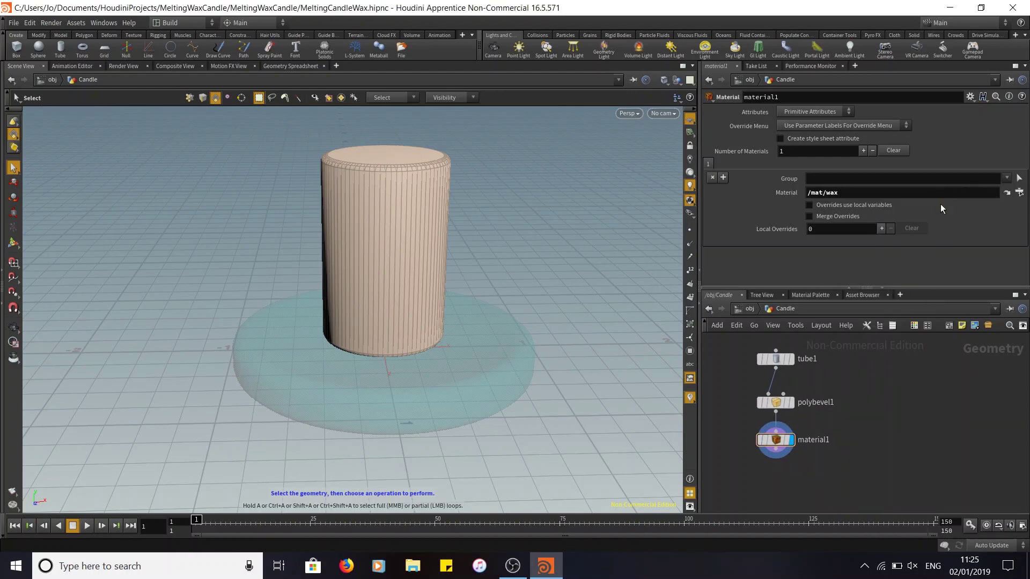
{"action": "left_click", "coordinate": [778, 477]}
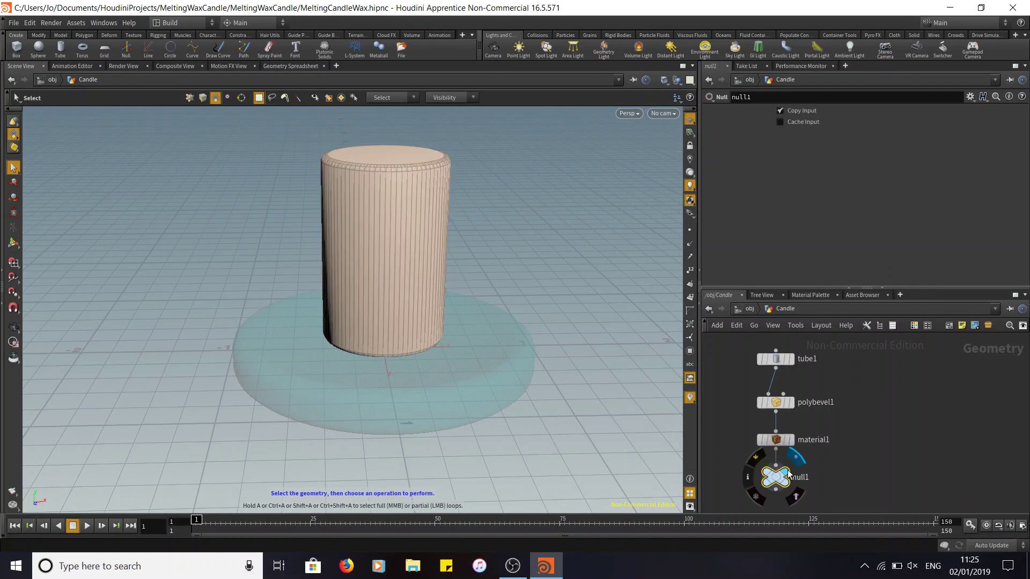
Step: Rename the candle network's Null node to OUT_Candle
{"action": "double_click", "coordinate": [799, 477]}
{"action": "left_click_drag", "start_coordinate": [812, 478], "coordinate": [730, 486]}
{"action": "type", "text": "O"}
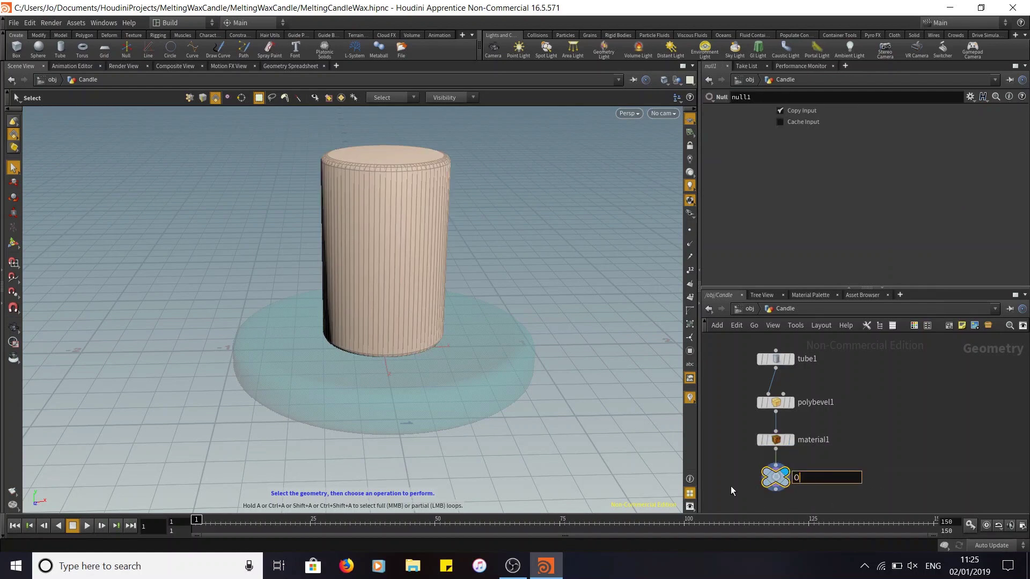
{"action": "type", "text": "UT_Candle"}
{"action": "key", "text": "Return"}
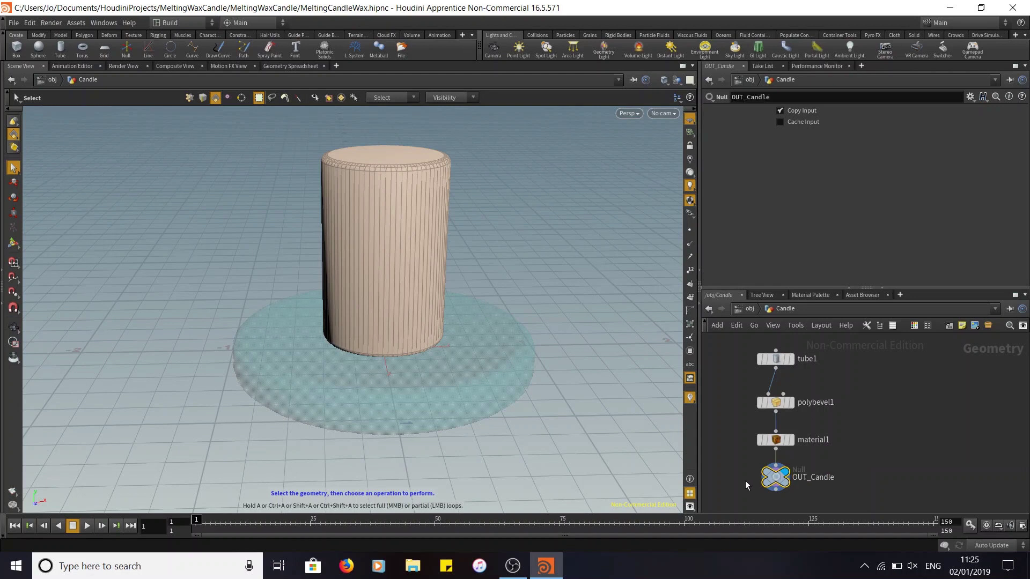
Step: At object level, add a network box beside the CandleHolder and Candle nodes
{"action": "left_click", "coordinate": [750, 310]}
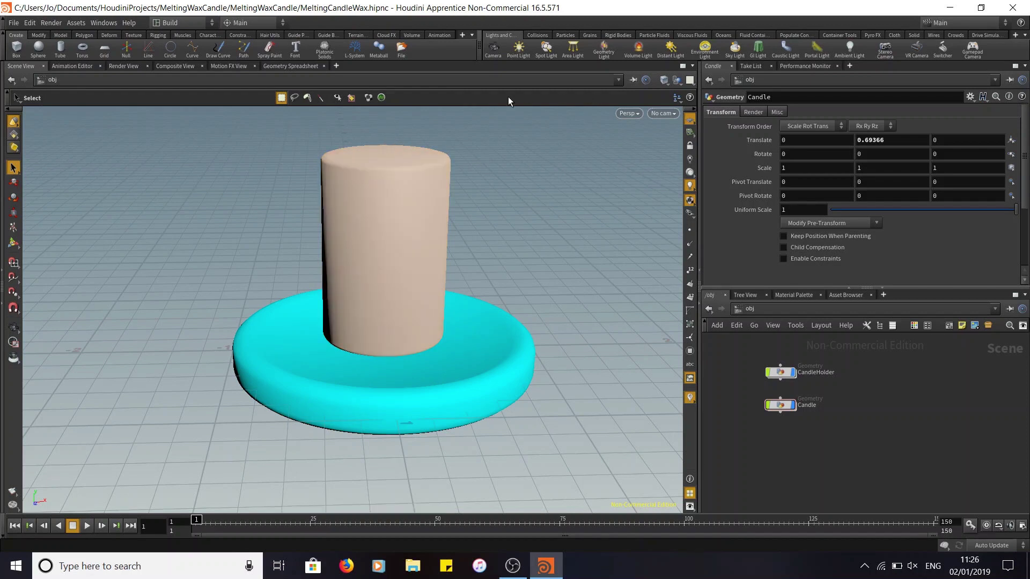
{"action": "key", "text": "Escape"}
{"action": "left_click_drag", "start_coordinate": [485, 193], "coordinate": [539, 283]}
{"action": "key", "text": "s"}
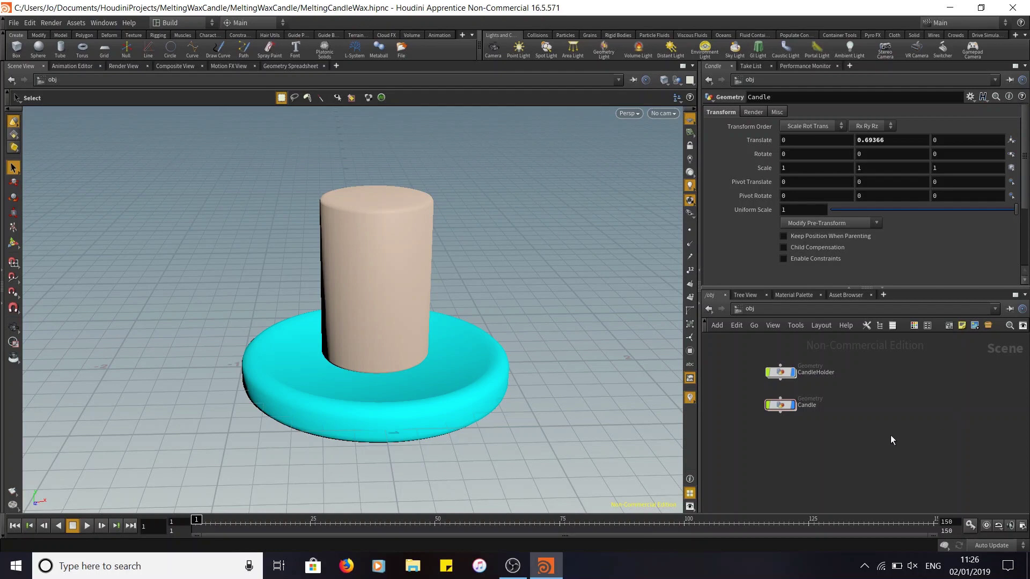
{"action": "left_click", "coordinate": [717, 325]}
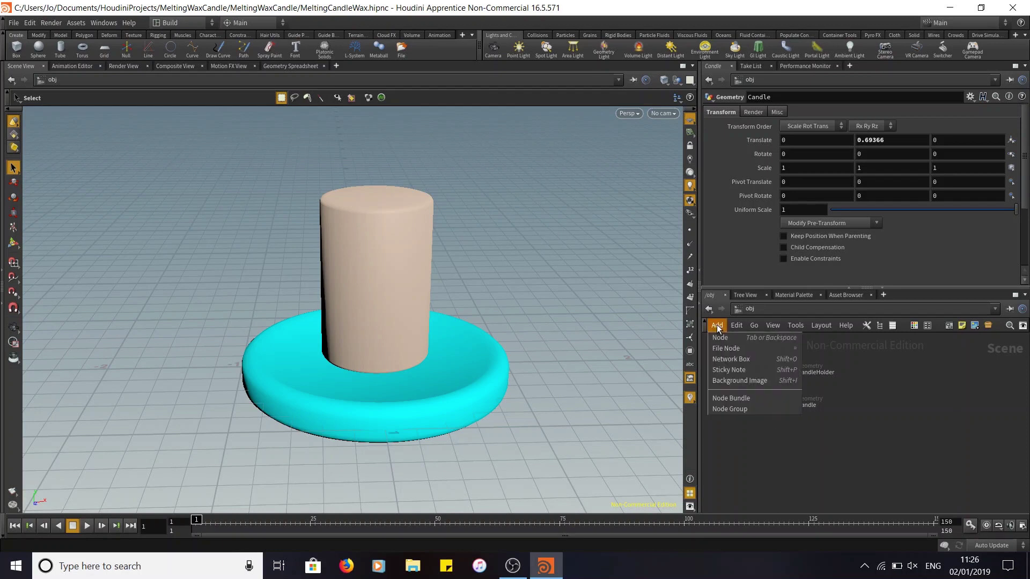
{"action": "left_click", "coordinate": [759, 361]}
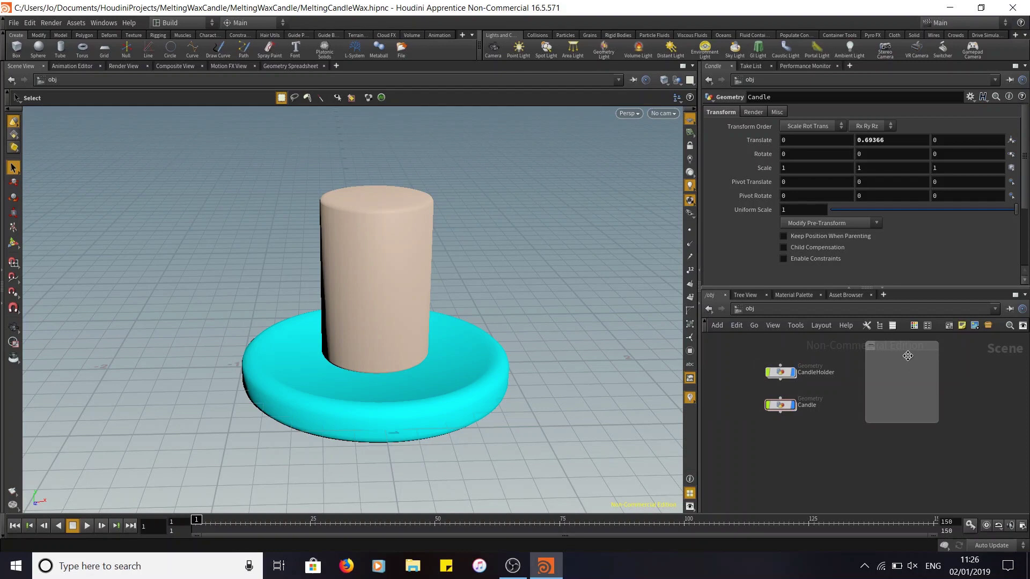
Step: Place the empty network box next to the object nodes and move the CandleHolder and Candle nodes into it
{"action": "left_click", "coordinate": [893, 390]}
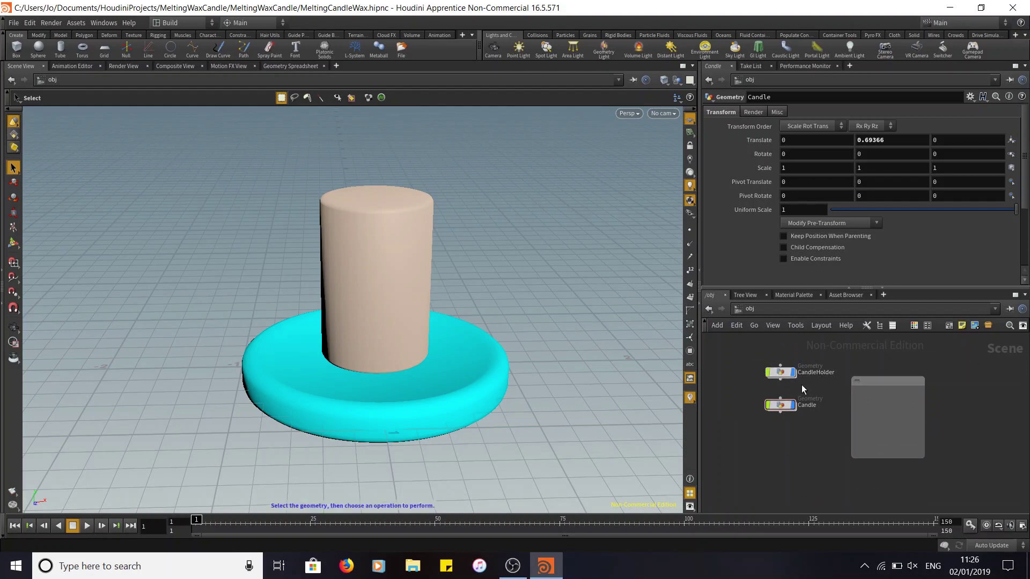
{"action": "left_click_drag", "start_coordinate": [783, 373], "coordinate": [868, 406]}
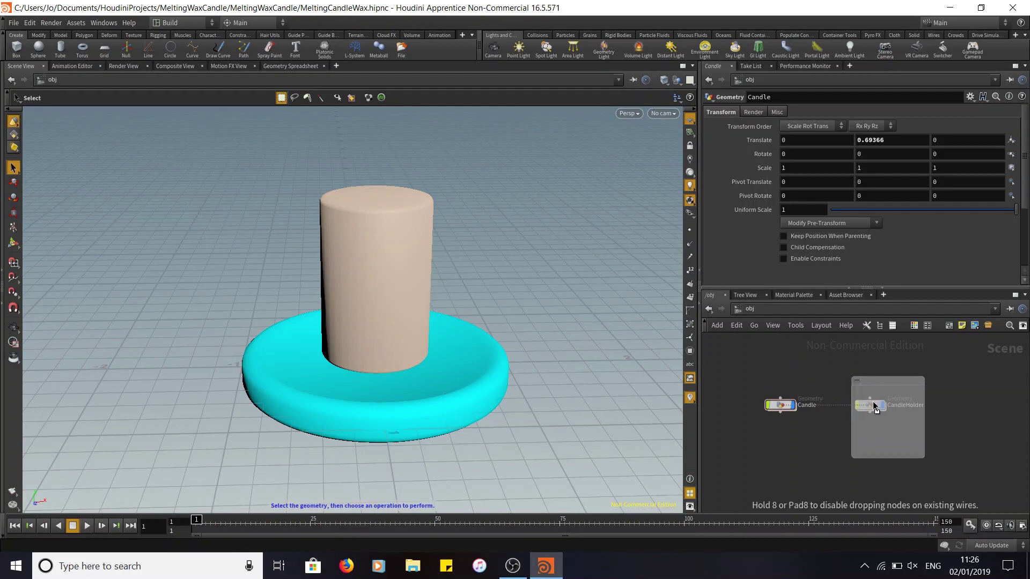
{"action": "left_click_drag", "start_coordinate": [780, 405], "coordinate": [868, 435]}
Step: Title the network box Candle and move it with its nodes to the network's upper-left area
{"action": "left_click", "coordinate": [903, 383]}
{"action": "double_click", "coordinate": [903, 383]}
{"action": "type", "text": "Candle"}
{"action": "key", "text": "Return"}
{"action": "left_click_drag", "start_coordinate": [903, 382], "coordinate": [771, 362]}
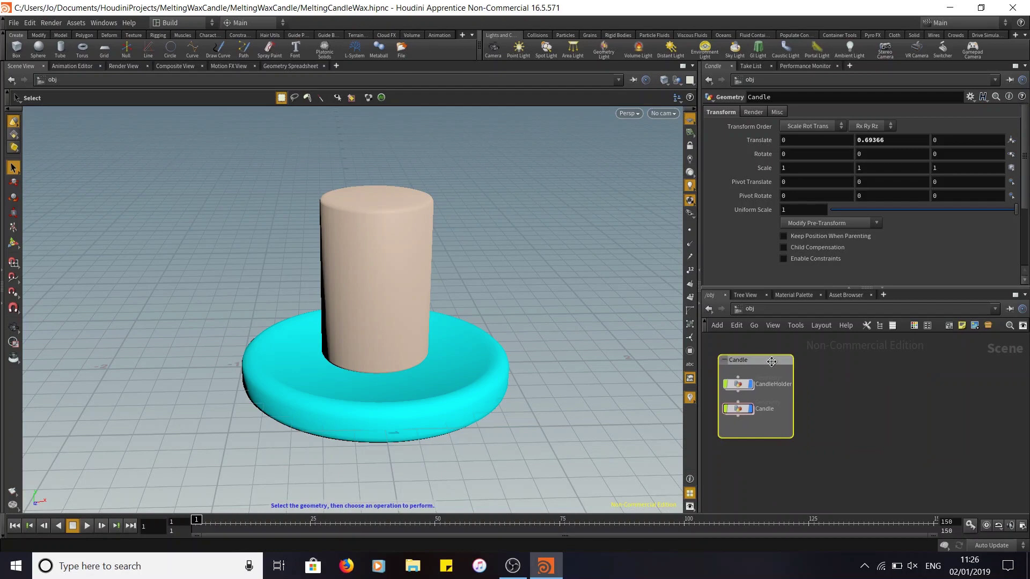
Step: Colour the Candle network box orange using the colour palette
{"action": "left_click", "coordinate": [912, 326]}
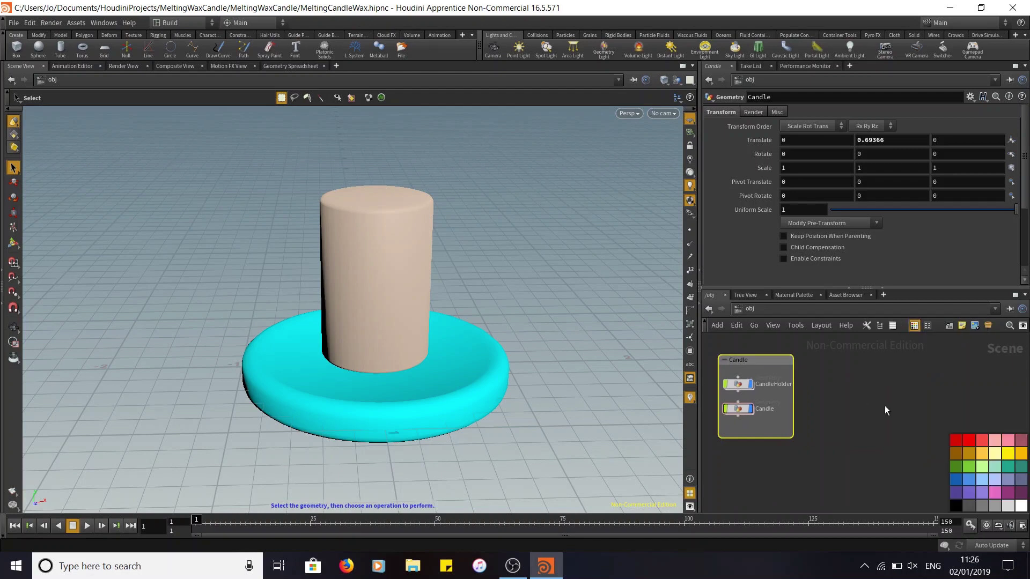
{"action": "left_click", "coordinate": [973, 453]}
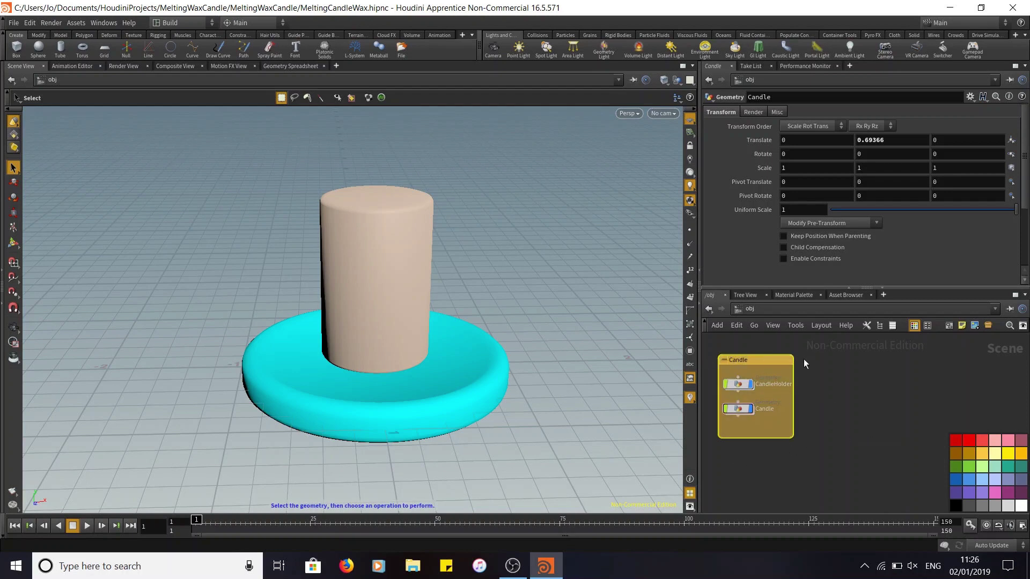
{"action": "left_click", "coordinate": [913, 325]}
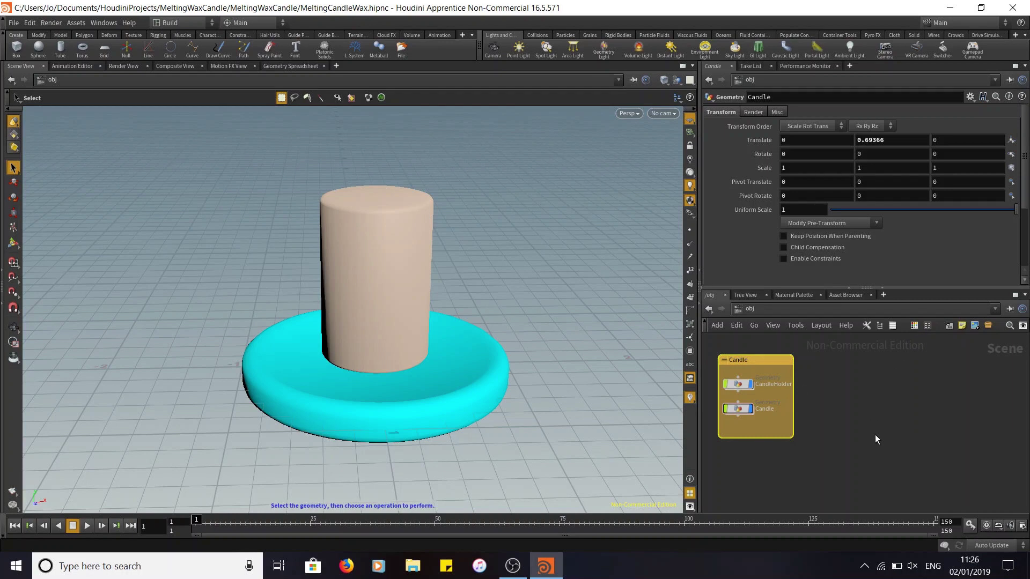
Step: Add a second network box beside the Candle box and title it Melting Wax Controls
{"action": "left_click", "coordinate": [717, 325]}
{"action": "left_click", "coordinate": [752, 356]}
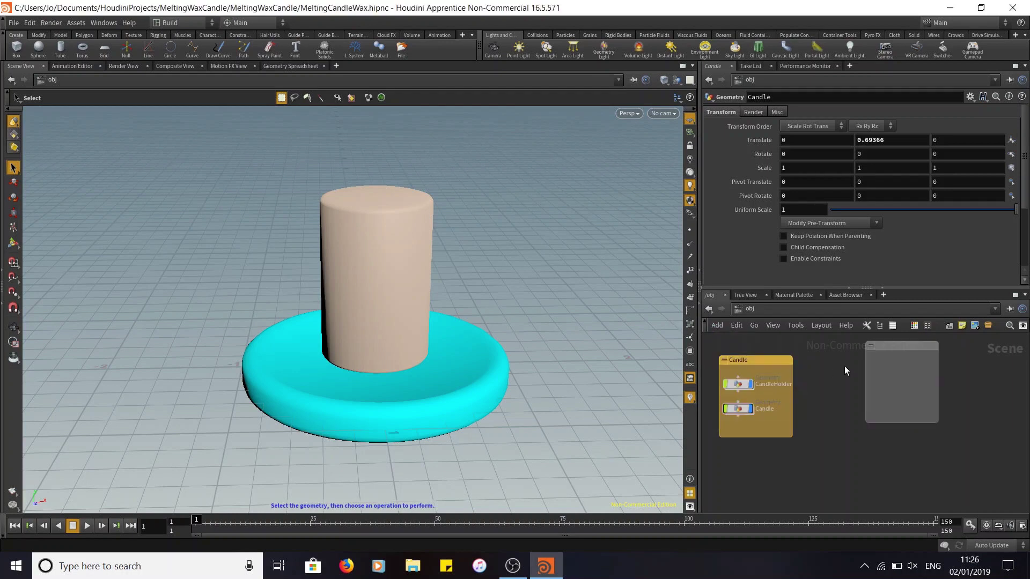
{"action": "left_click_drag", "start_coordinate": [897, 349], "coordinate": [840, 363]}
{"action": "double_click", "coordinate": [842, 359]}
{"action": "type", "text": "Melting Wax Controls"}
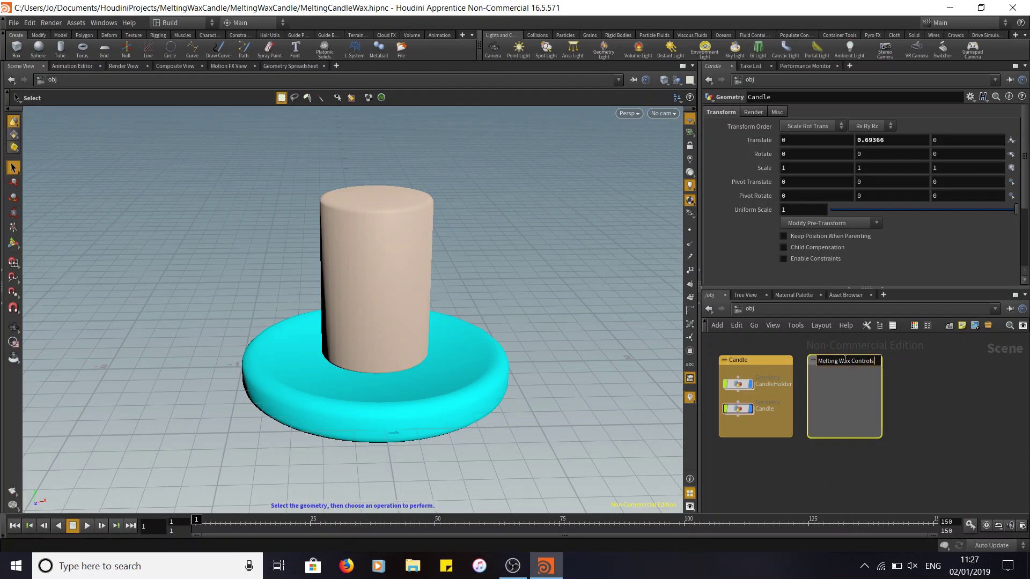
{"action": "key", "text": "Return"}
{"action": "left_click", "coordinate": [922, 421]}
Step: Colour the Melting Wax Controls network box blue using the colour palette
{"action": "left_click", "coordinate": [842, 362]}
{"action": "left_click", "coordinate": [913, 325]}
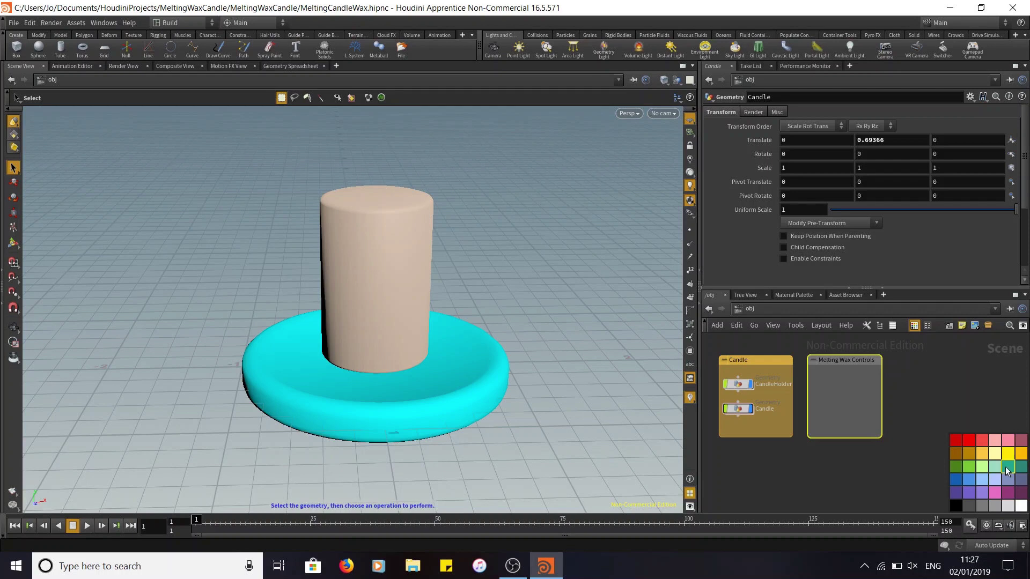
{"action": "left_click", "coordinate": [969, 479]}
{"action": "left_click", "coordinate": [915, 326]}
{"action": "left_click", "coordinate": [905, 443]}
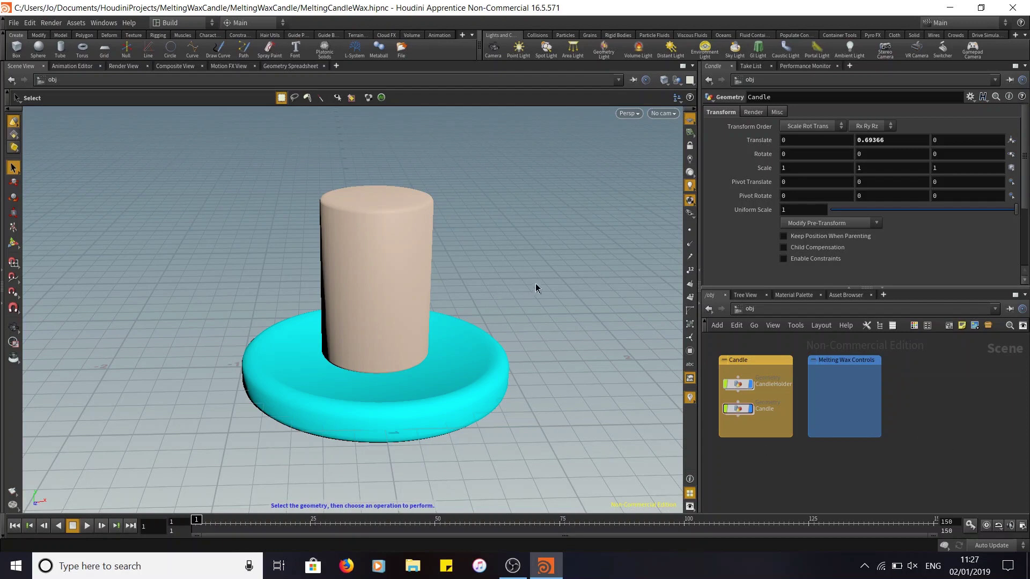
Step: Bring up the Viscous Fluids tools on the shelf
{"action": "key", "text": "Escape"}
{"action": "left_click_drag", "start_coordinate": [577, 243], "coordinate": [533, 283]}
{"action": "key", "text": "s"}
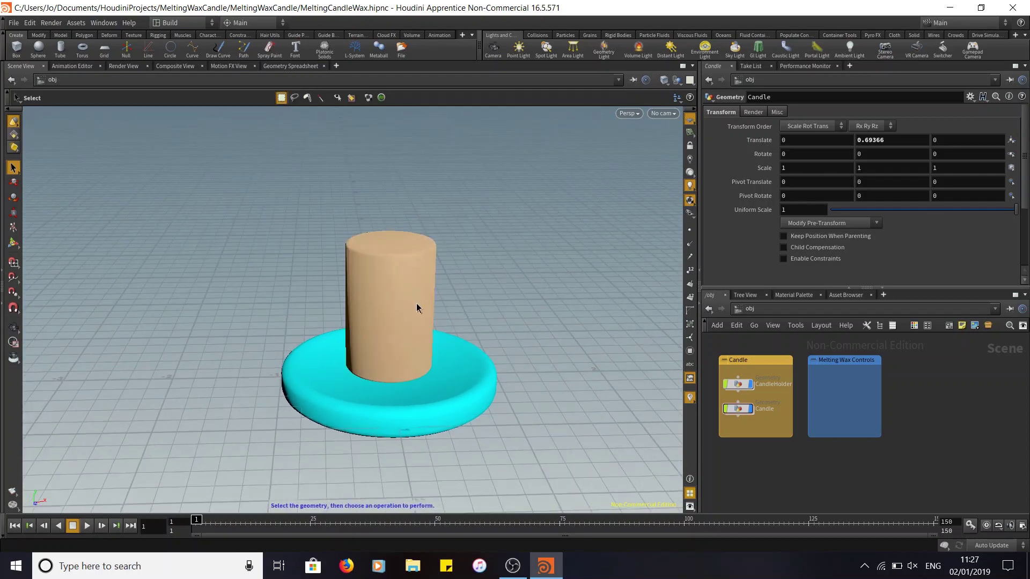
{"action": "left_click", "coordinate": [689, 36]}
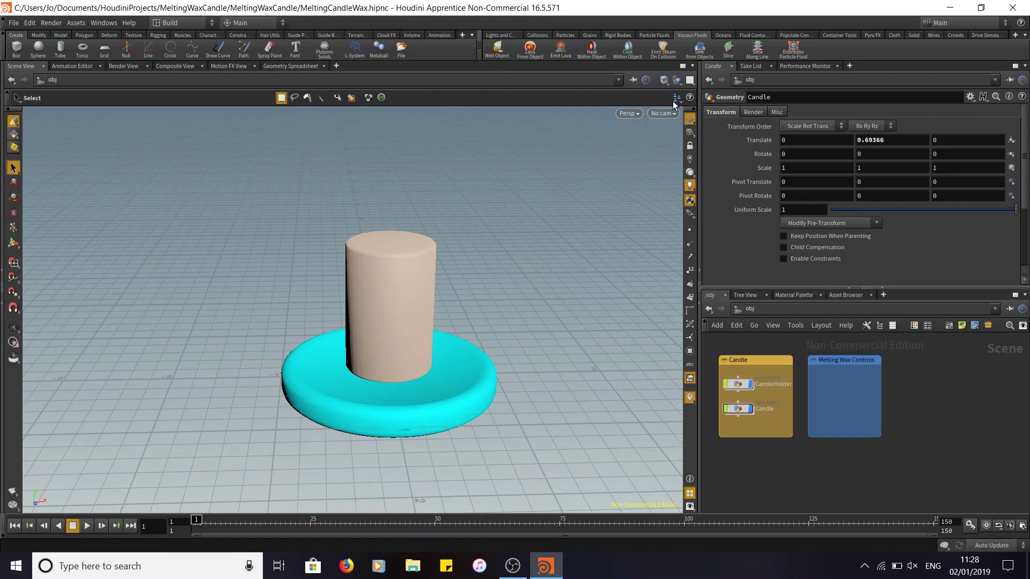
{"action": "key", "text": "Escape"}
{"action": "mouse_move", "coordinate": [538, 272]}
{"action": "left_mouse_down"}
{"action": "mouse_move", "coordinate": [549, 317]}
{"action": "mouse_move", "coordinate": [471, 143]}
{"action": "mouse_move", "coordinate": [519, 301]}
{"action": "mouse_move", "coordinate": [541, 280]}
{"action": "left_mouse_up"}
{"action": "key", "text": "s"}
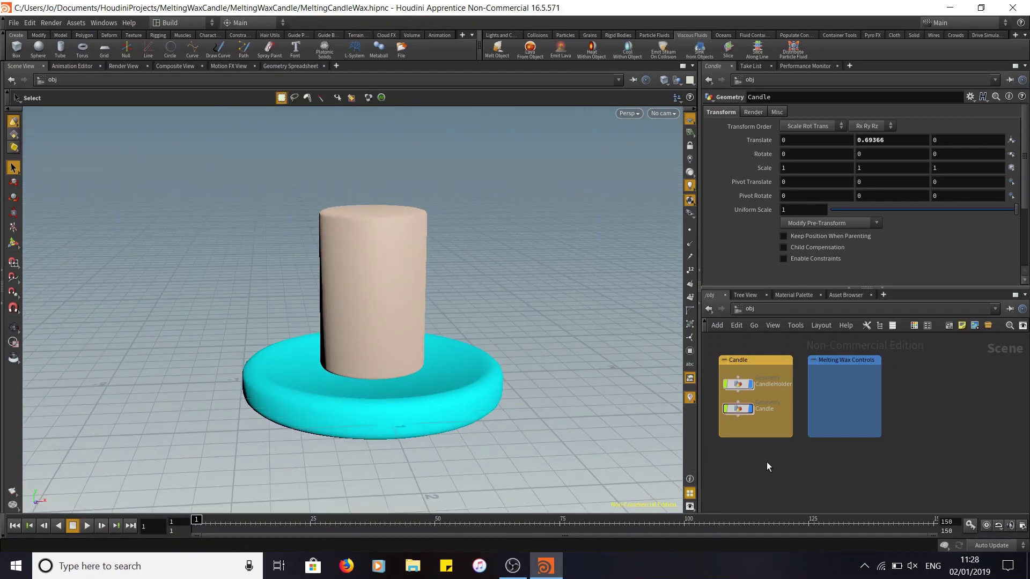
Step: Add a Geometry object inside the Melting Wax Controls box and rename it Heat_Source
{"action": "key", "text": "Tab"}
{"action": "type", "text": "geo"}
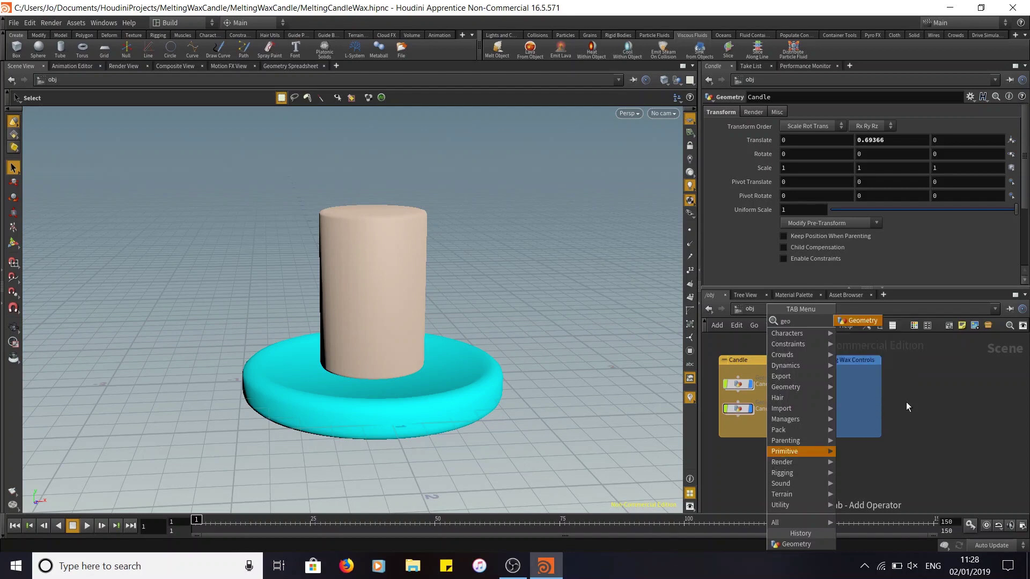
{"action": "left_click", "coordinate": [859, 320]}
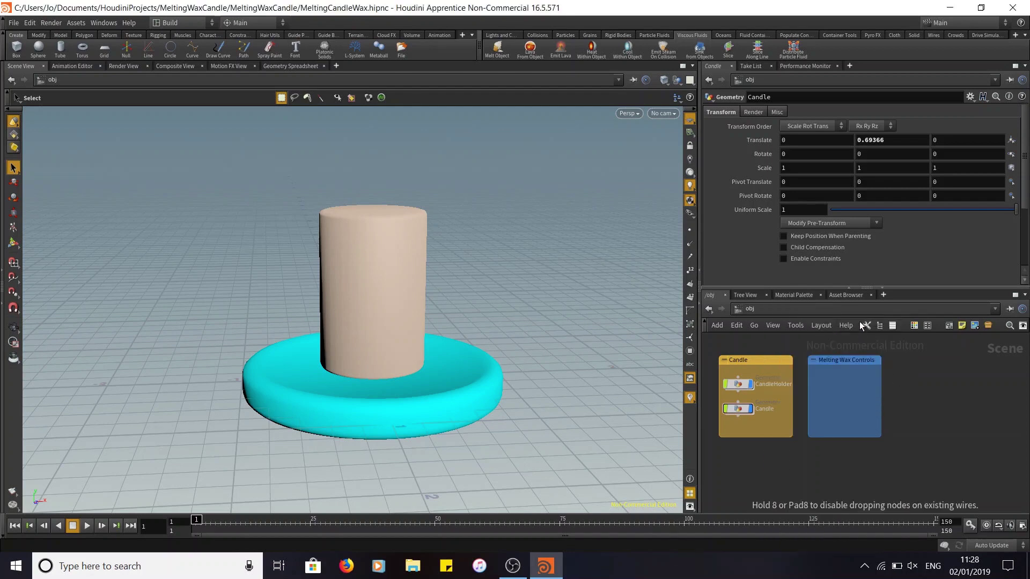
{"action": "left_click", "coordinate": [826, 377]}
{"action": "double_click", "coordinate": [853, 378]}
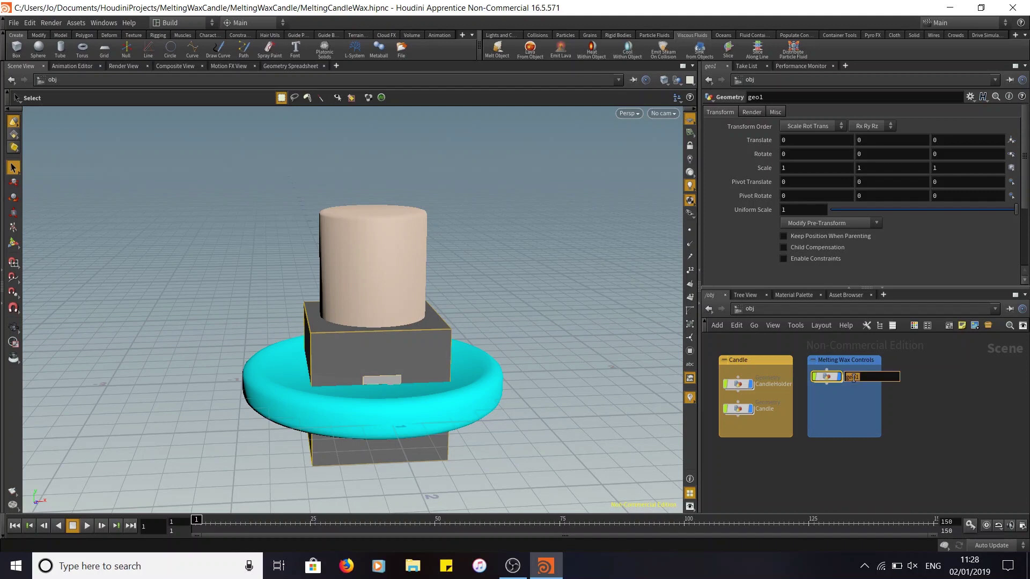
{"action": "type", "text": "Heat_Source"}
{"action": "key", "text": "Return"}
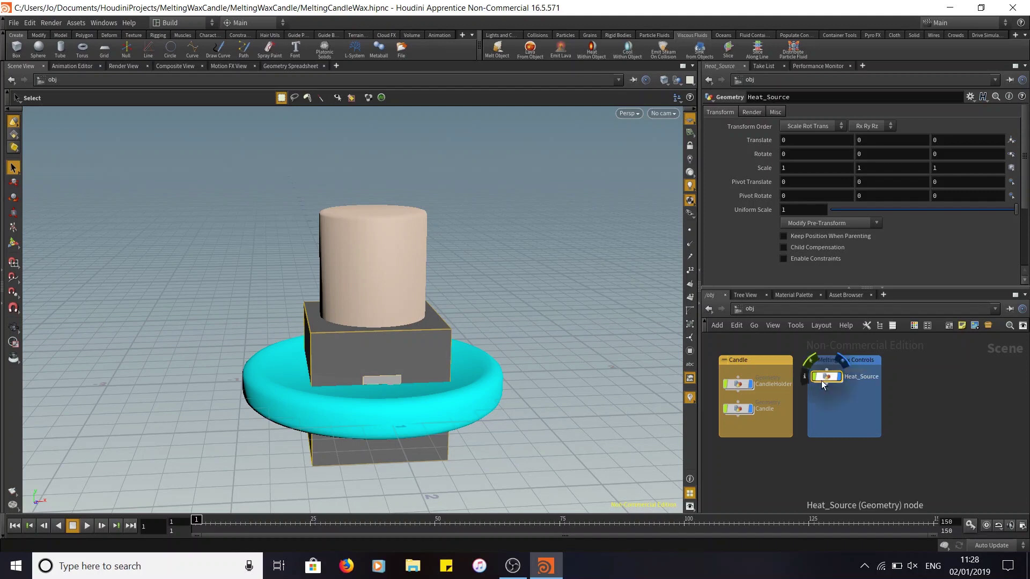
Step: Inside Heat_Source, delete the default File node and add a Sphere node
{"action": "double_click", "coordinate": [827, 377]}
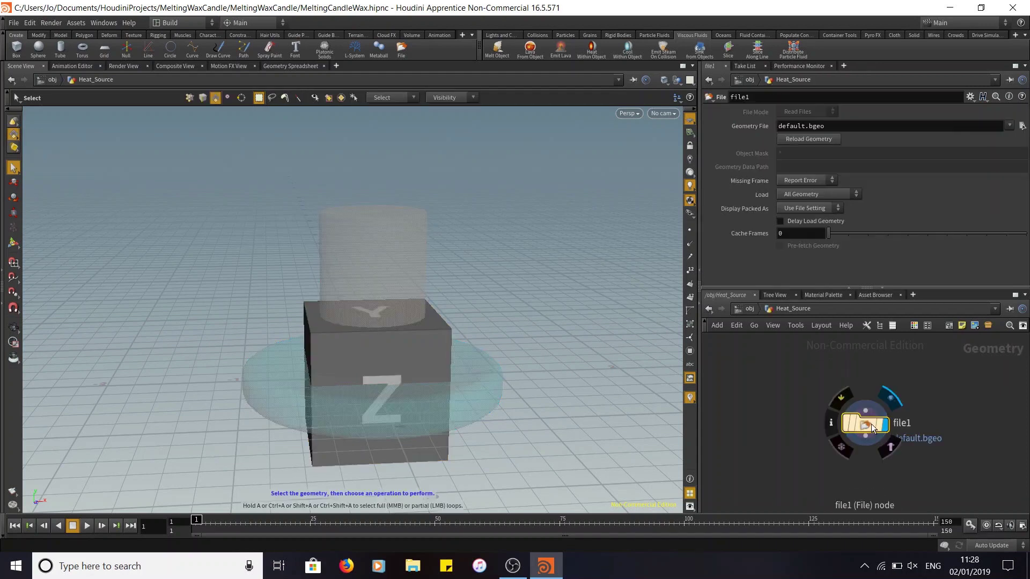
{"action": "key", "text": "Delete"}
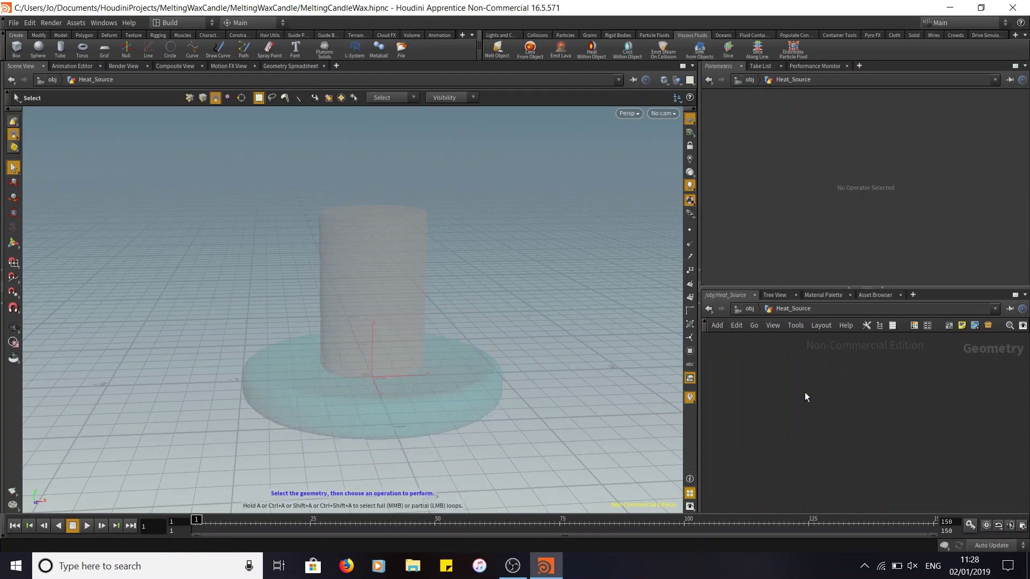
{"action": "key", "text": "Tab"}
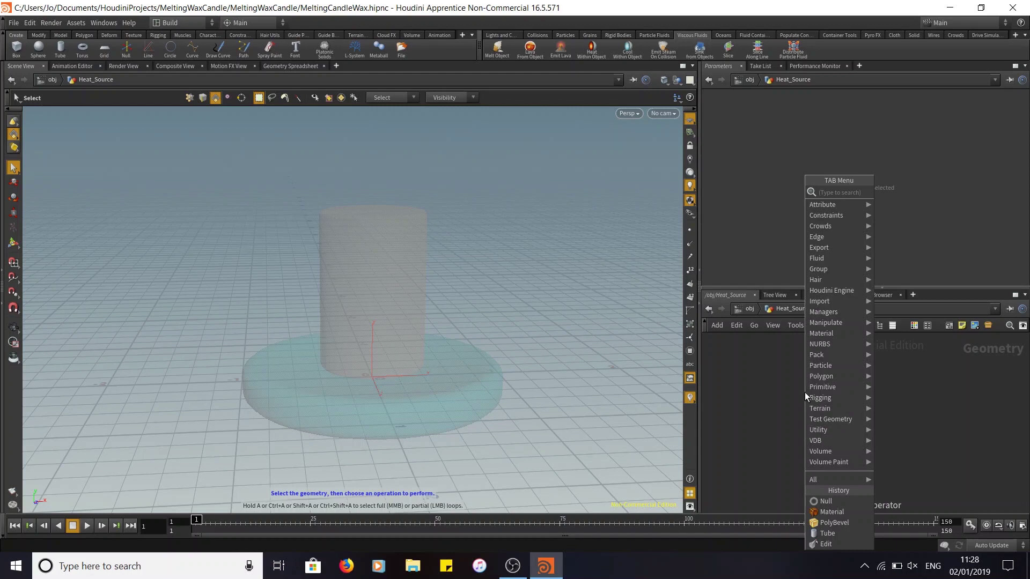
{"action": "type", "text": "sphere"}
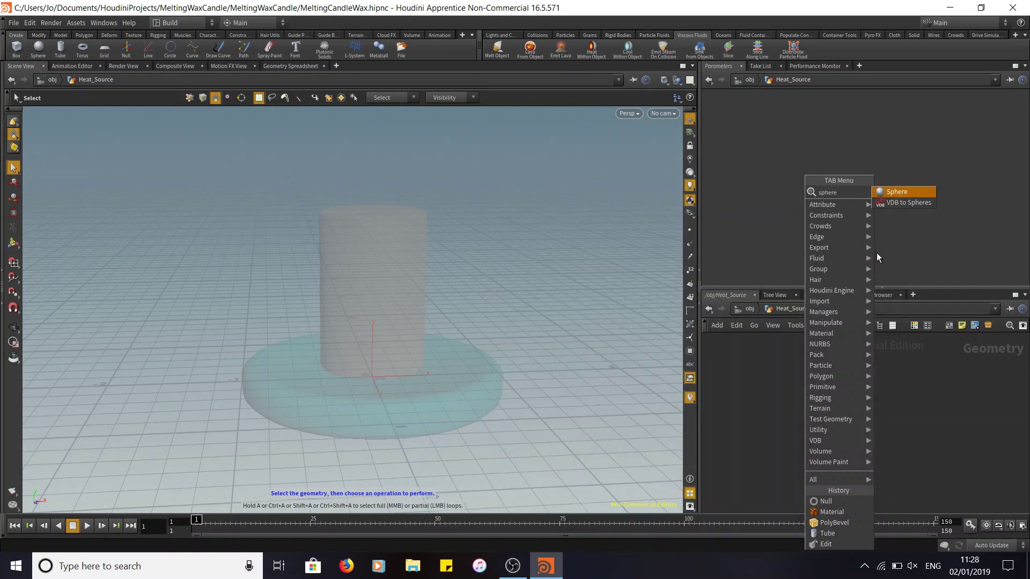
{"action": "left_click", "coordinate": [891, 193]}
{"action": "left_click", "coordinate": [757, 366]}
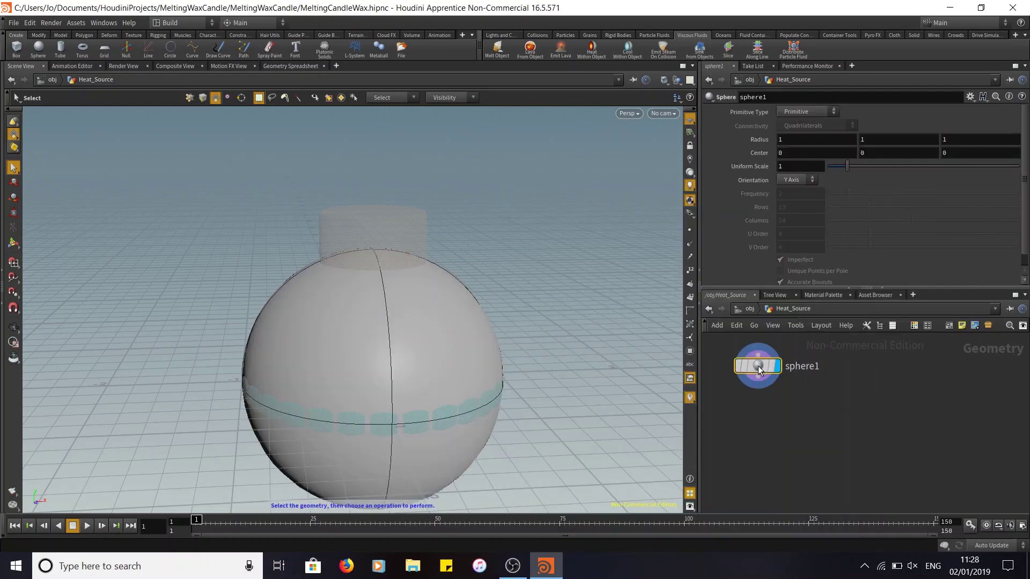
{"action": "left_click_drag", "start_coordinate": [758, 366], "coordinate": [757, 369]}
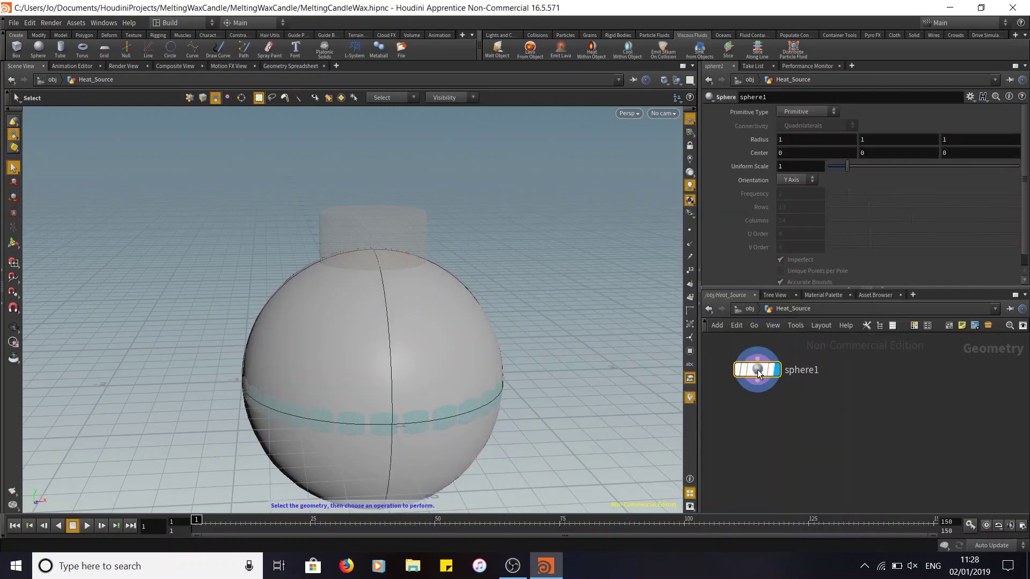
Step: Set the sphere's primitive type to Polygon and its frequency to 6
{"action": "left_click", "coordinate": [817, 113]}
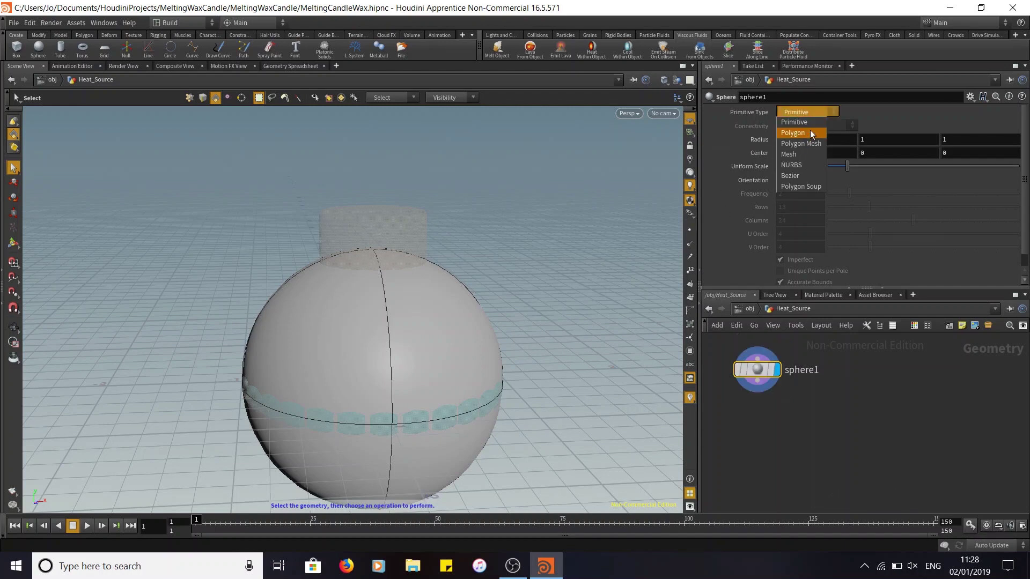
{"action": "left_click", "coordinate": [809, 132]}
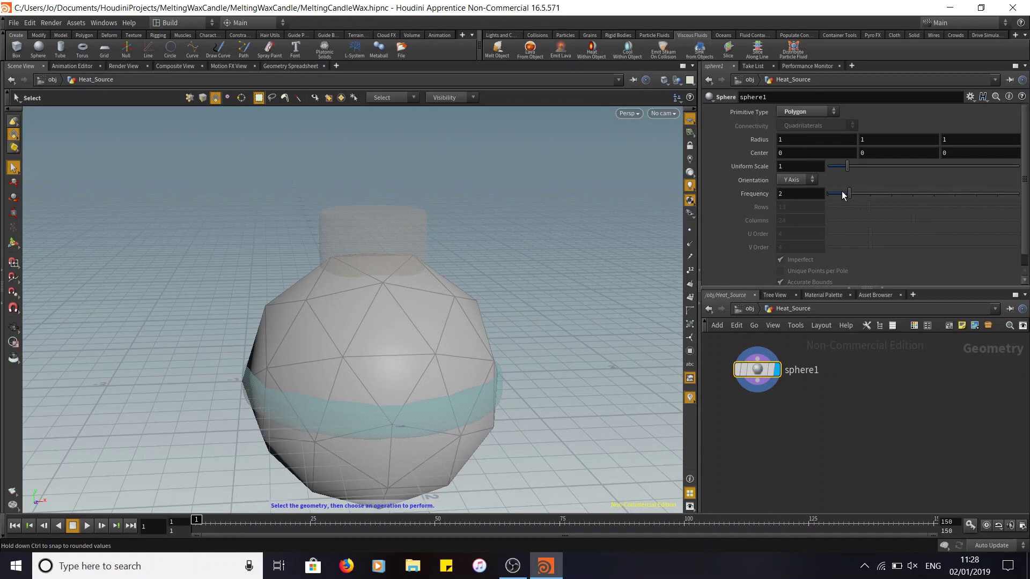
{"action": "left_click_drag", "start_coordinate": [849, 193], "coordinate": [933, 193]}
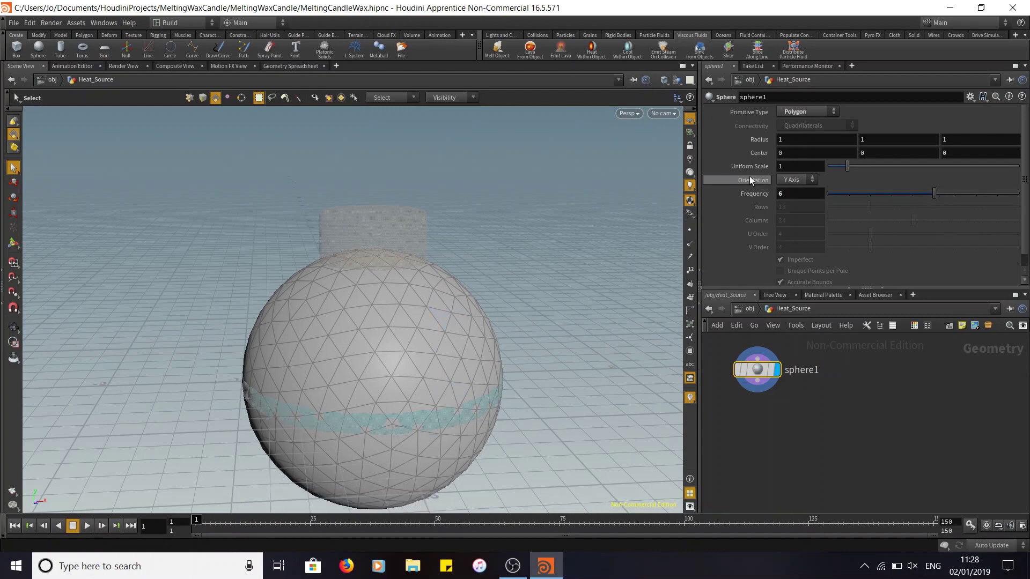
Step: Shrink the heat source sphere by setting its uniform scale to 0.5
{"action": "middle_click_drag", "start_coordinate": [761, 165], "coordinate": [726, 172]}
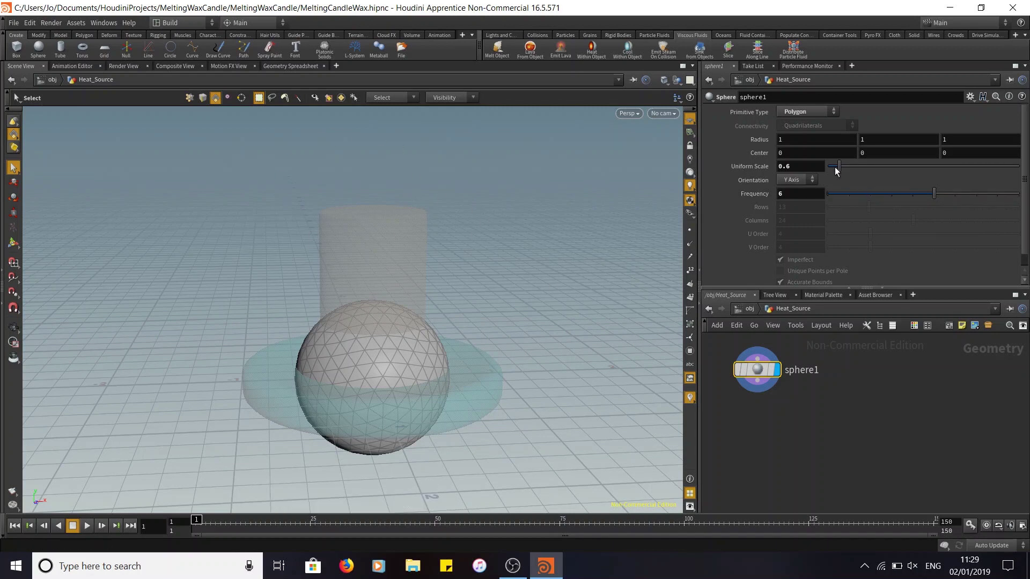
{"action": "left_click_drag", "start_coordinate": [839, 167], "coordinate": [836, 166]}
{"action": "left_click", "coordinate": [804, 166]}
{"action": "key", "text": "BackSpace"}
{"action": "type", "text": "5"}
{"action": "key", "text": "Return"}
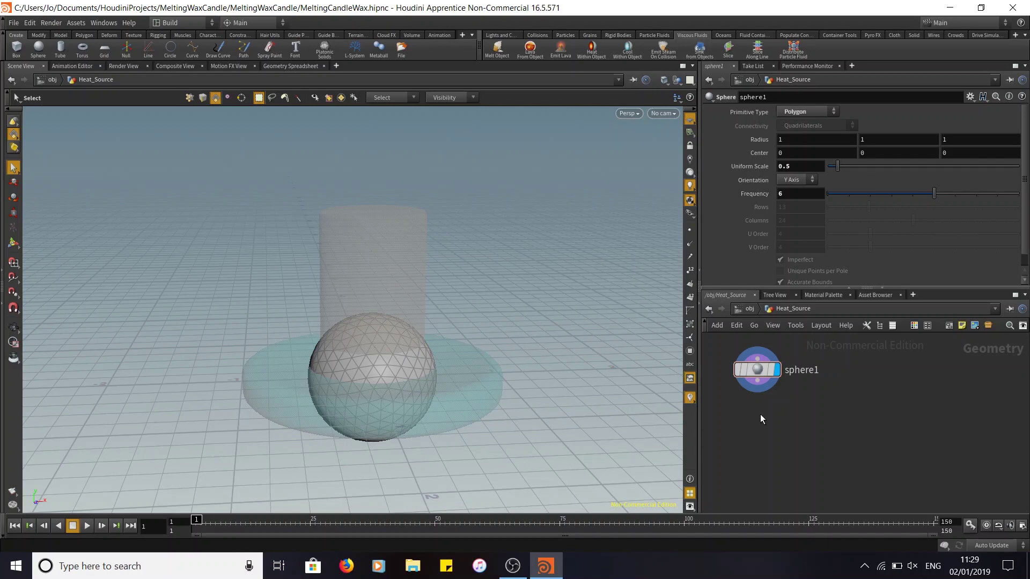
Step: Add a Mountain node below the sphere, connect the sphere into it and display its result
{"action": "key", "text": "Tab"}
{"action": "type", "text": "mountain"}
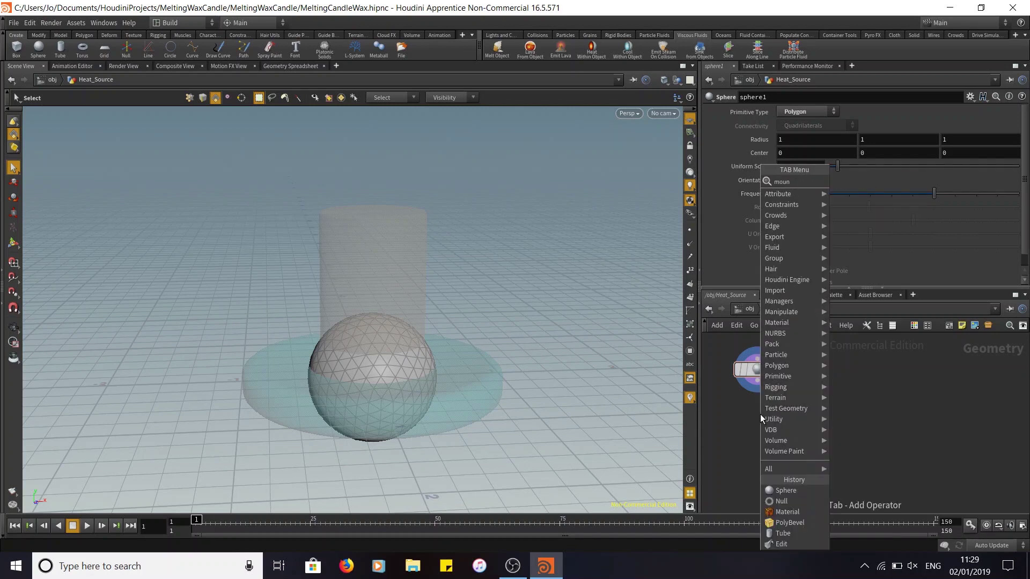
{"action": "left_click", "coordinate": [848, 181]}
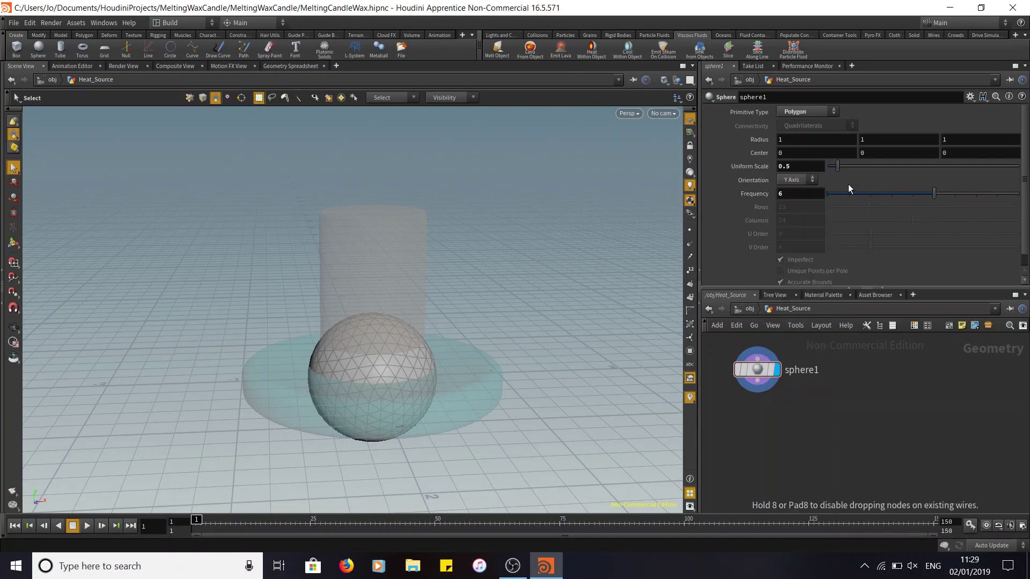
{"action": "left_click", "coordinate": [758, 423]}
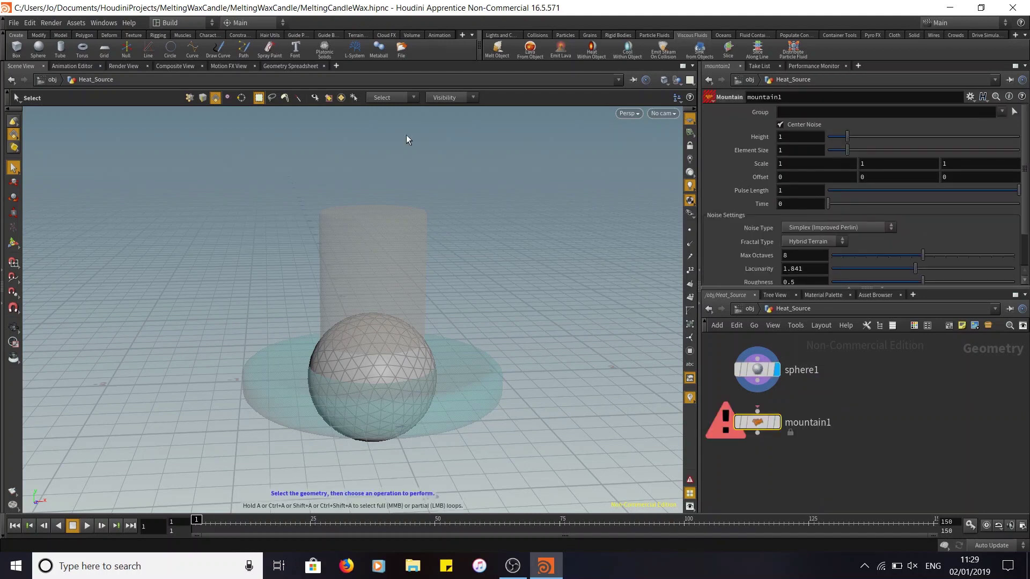
{"action": "left_click", "coordinate": [757, 410]}
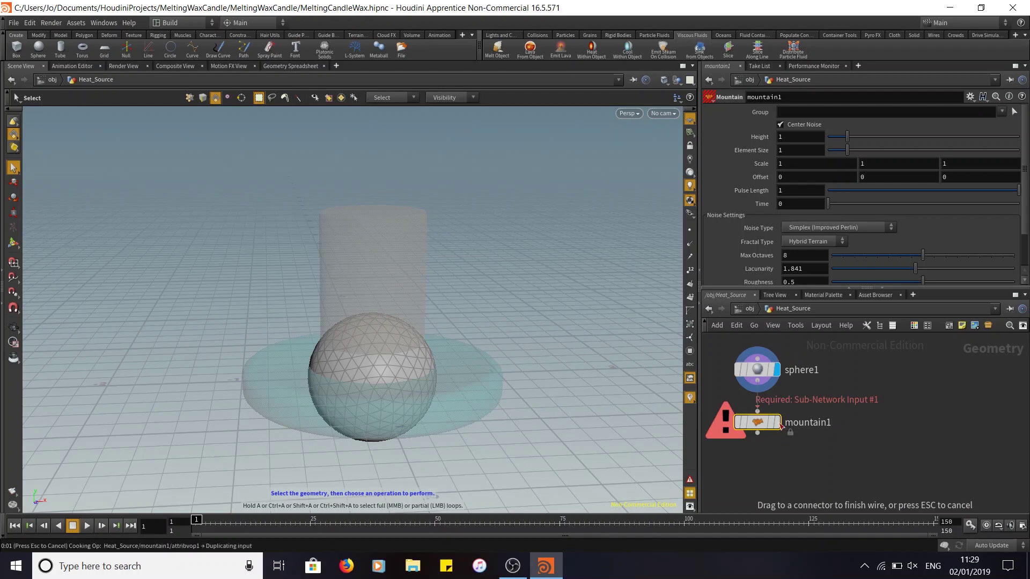
{"action": "left_click", "coordinate": [777, 423]}
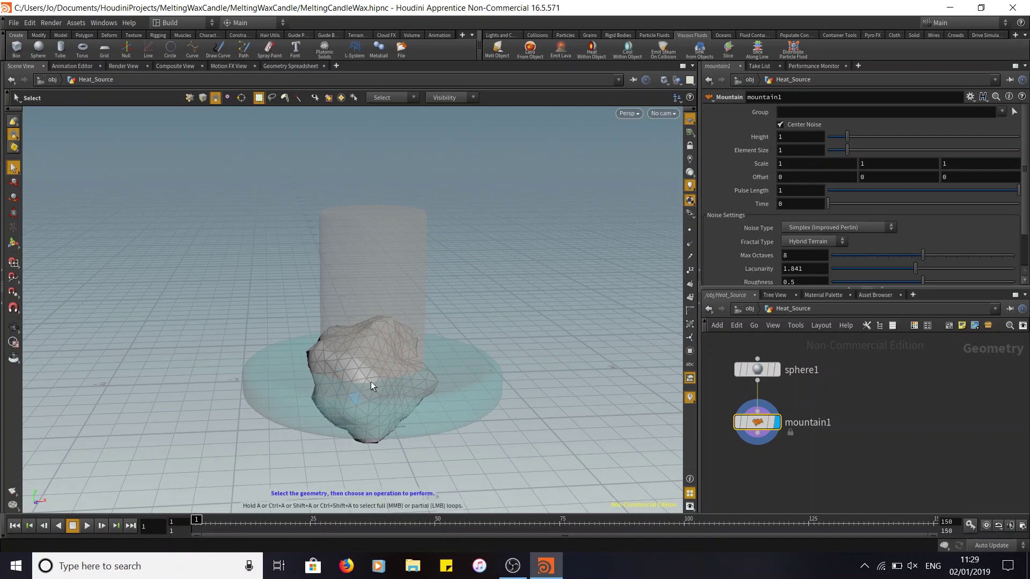
Step: Experiment with the Mountain node's noise, keeping Height at 1 and setting Element Size to 0.95
{"action": "left_click_drag", "start_coordinate": [846, 136], "coordinate": [606, 136]}
{"action": "type", "text": "1"}
{"action": "key", "text": "Return"}
{"action": "left_click_drag", "start_coordinate": [847, 152], "coordinate": [702, 133]}
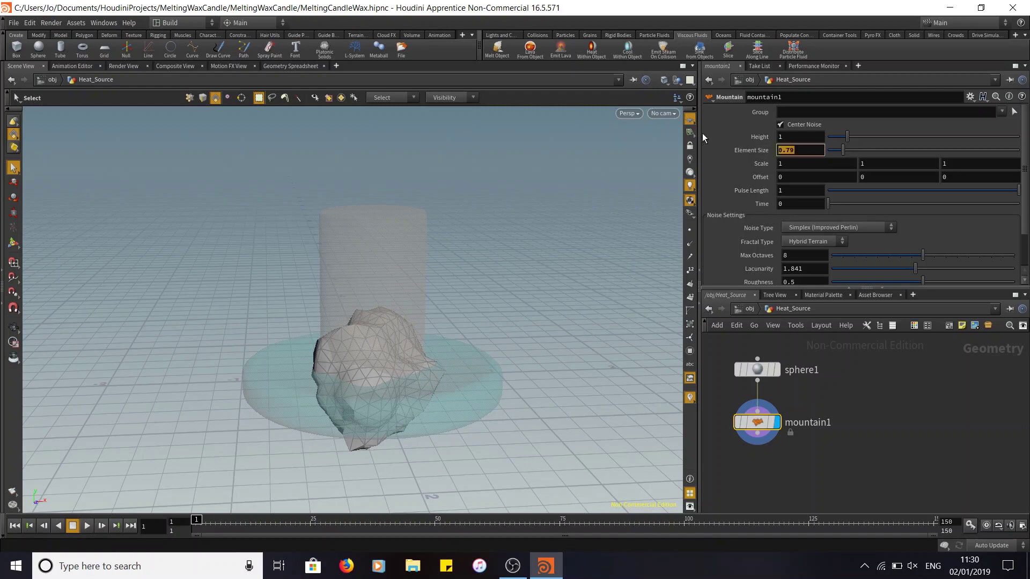
{"action": "type", "text": "1"}
{"action": "key", "text": "Return"}
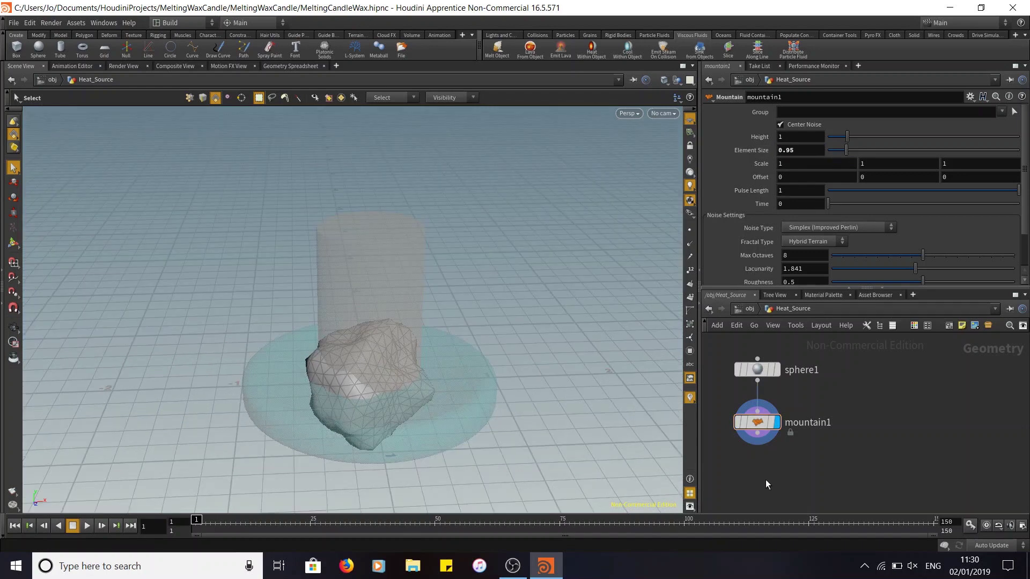
Step: Add a Subdivide node below the Mountain node, connect the mountain into its first input and display its result
{"action": "key", "text": "Tab"}
{"action": "type", "text": "trans"}
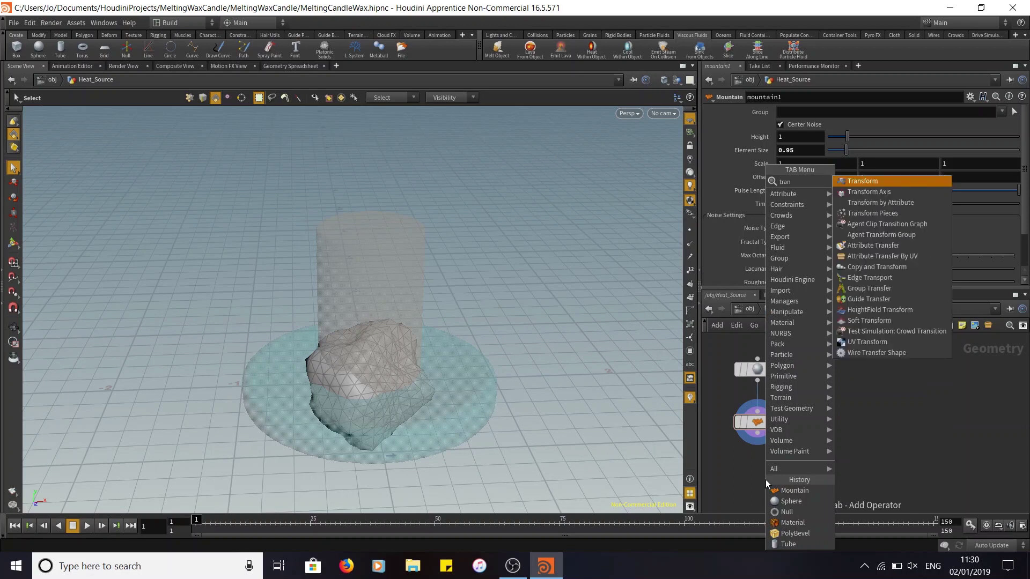
{"action": "key", "text": "BackSpace"}
{"action": "key", "text": "BackSpace"}
{"action": "key", "text": "BackSpace"}
{"action": "key", "text": "BackSpace"}
{"action": "type", "text": "subd"}
{"action": "left_click", "coordinate": [842, 182]}
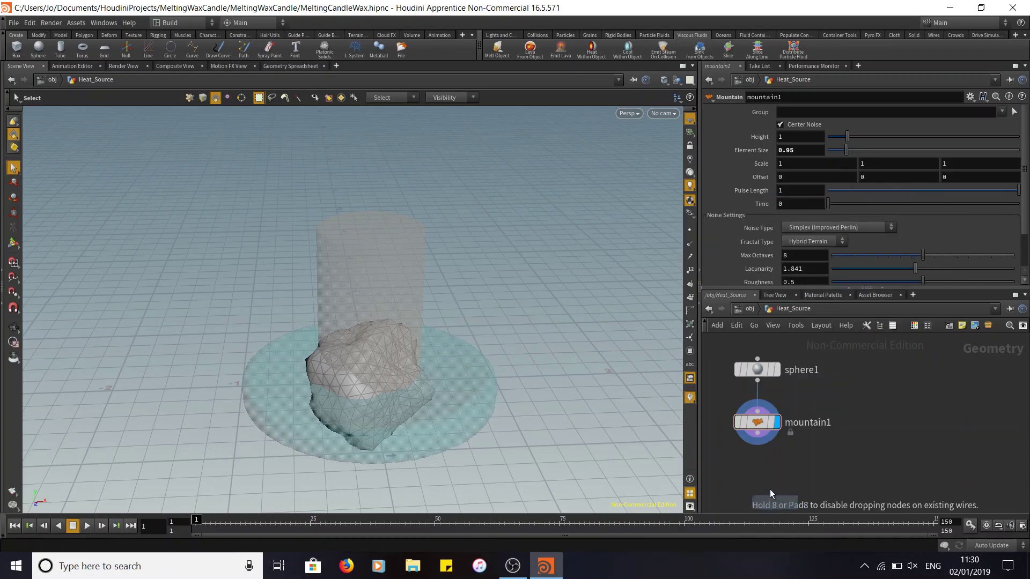
{"action": "left_click", "coordinate": [755, 461]}
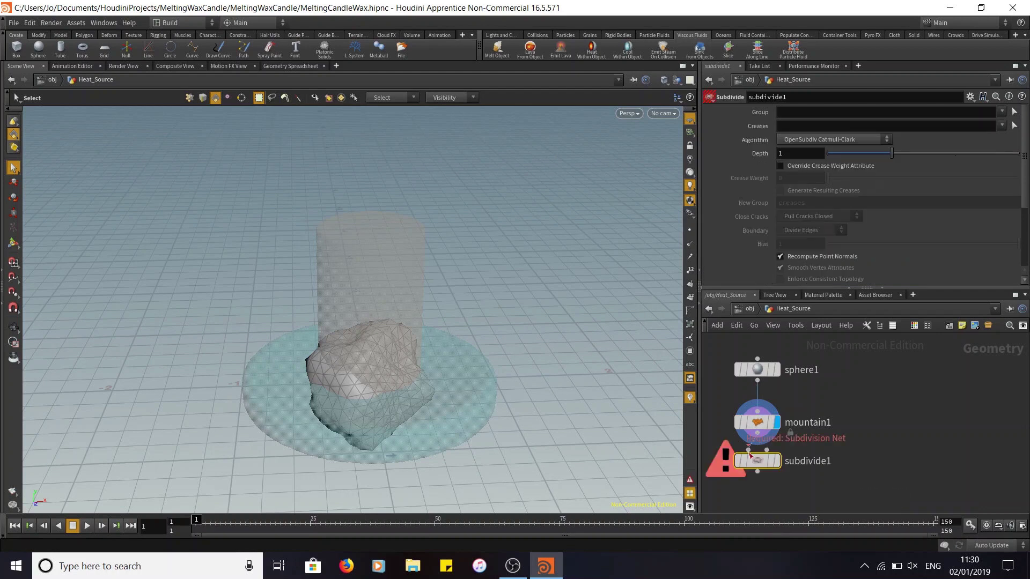
{"action": "left_click", "coordinate": [749, 452]}
{"action": "left_click", "coordinate": [776, 462]}
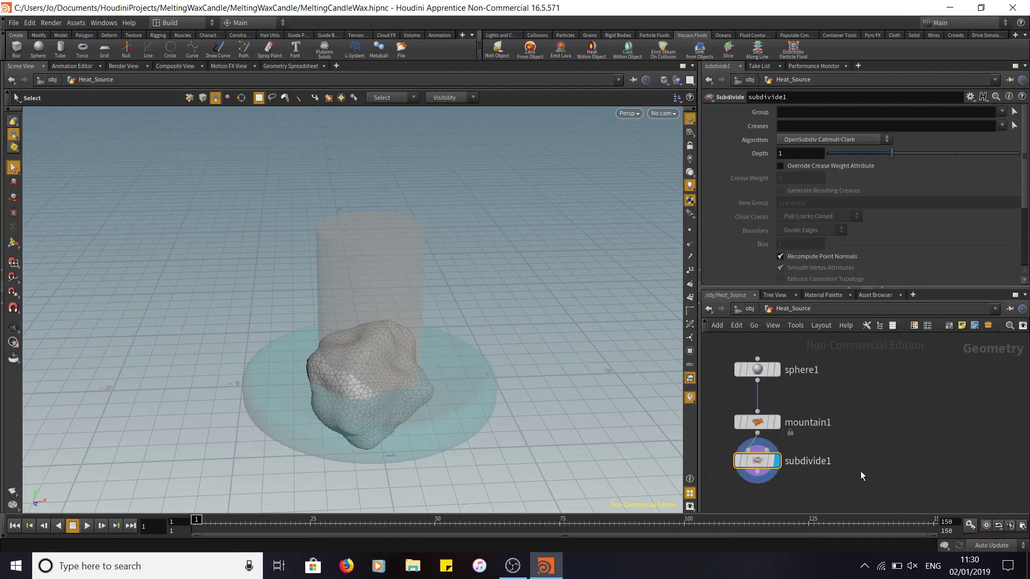
Step: Add a Transform node below the Subdivide node, wire the subdivided geometry into it and display its result
{"action": "key", "text": "Tab"}
{"action": "type", "text": "transf"}
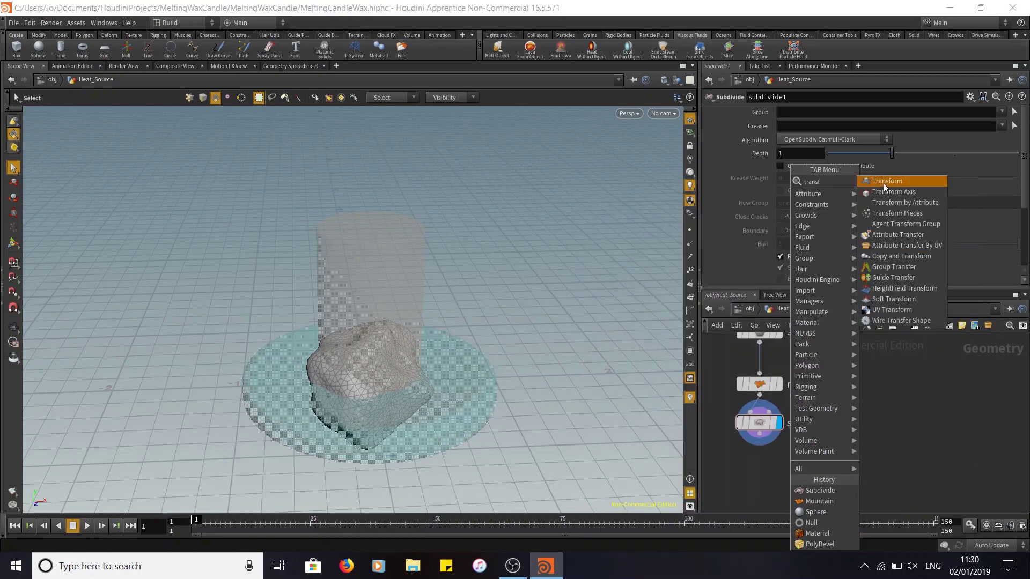
{"action": "left_click", "coordinate": [883, 183]}
{"action": "left_click", "coordinate": [758, 475]}
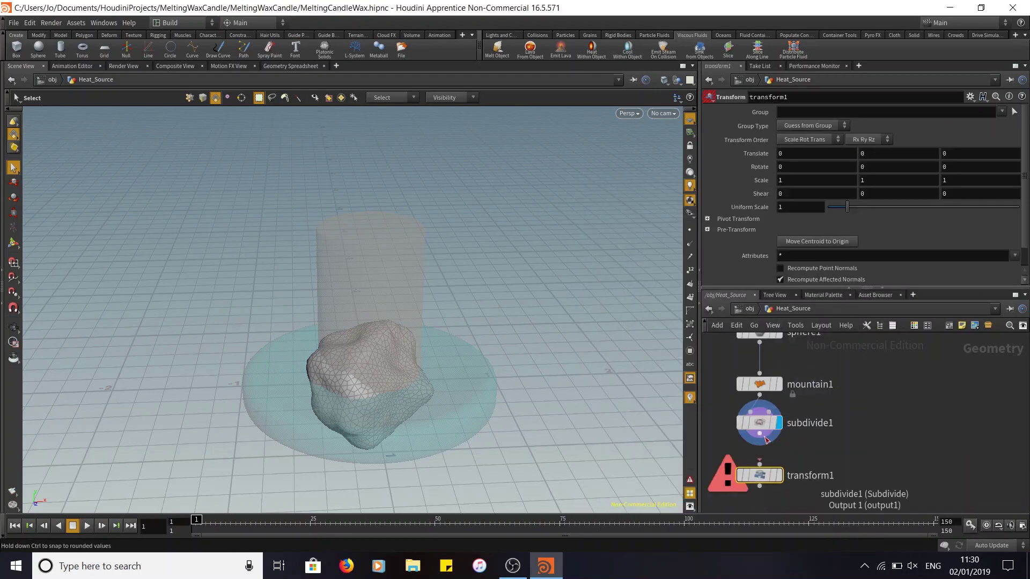
{"action": "left_click_drag", "start_coordinate": [766, 439], "coordinate": [759, 472]}
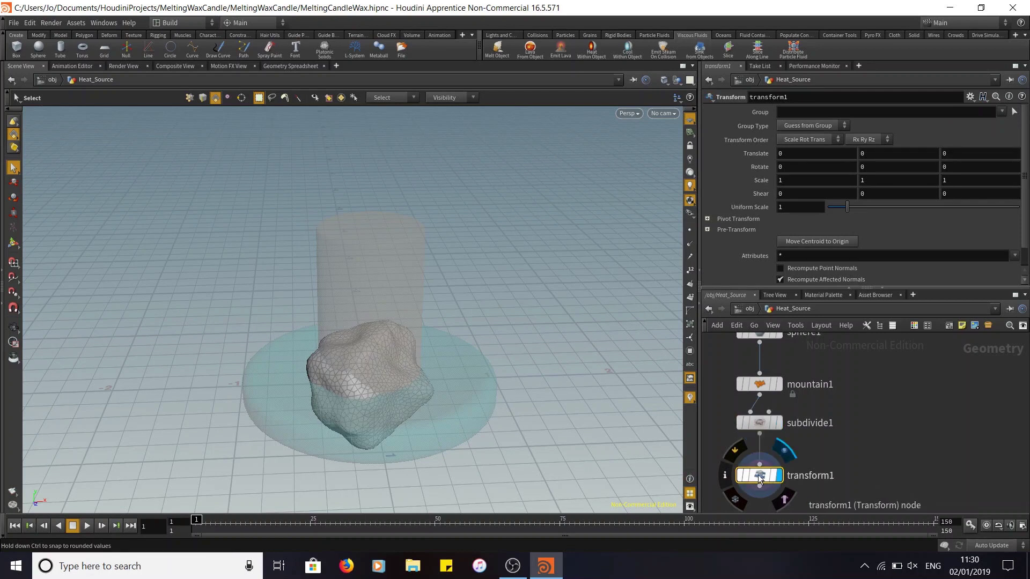
Step: Raise the heat source above the candle by setting the Transform node's Translate Y to 2.2
{"action": "scroll", "coordinate": [577, 327], "scroll_direction": "down", "scroll_amount": 1}
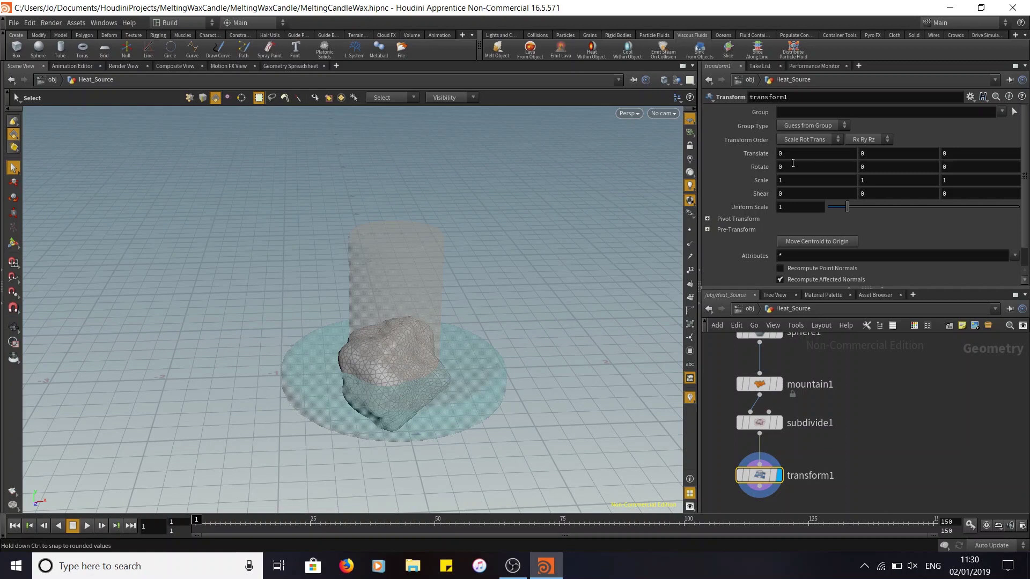
{"action": "left_click_drag", "start_coordinate": [396, 368], "coordinate": [435, 314], "text": "alt"}
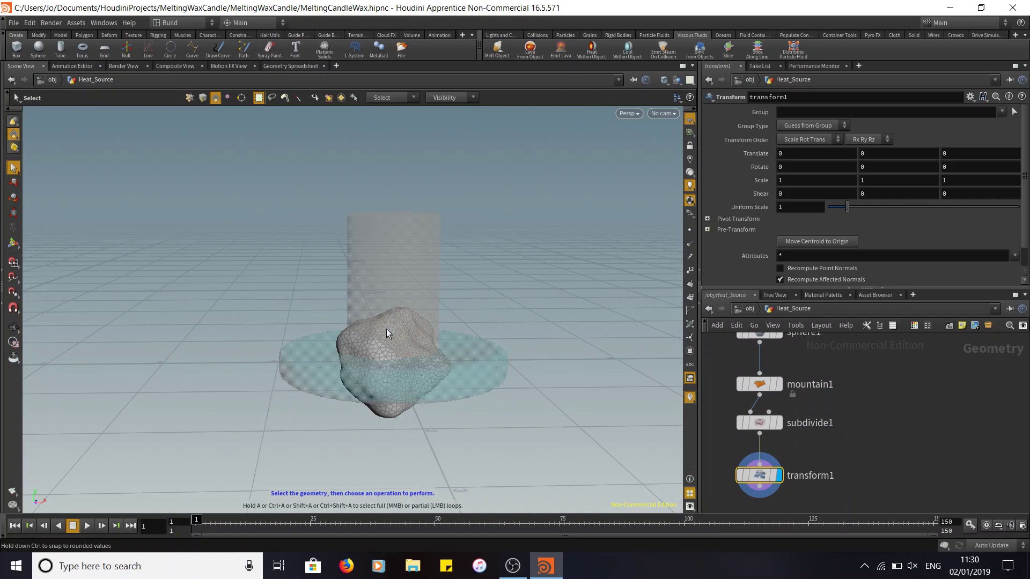
{"action": "middle_click_drag", "start_coordinate": [893, 154], "coordinate": [1005, 156]}
{"action": "left_click_drag", "start_coordinate": [512, 225], "coordinate": [533, 291], "text": "alt"}
{"action": "key", "text": "s"}
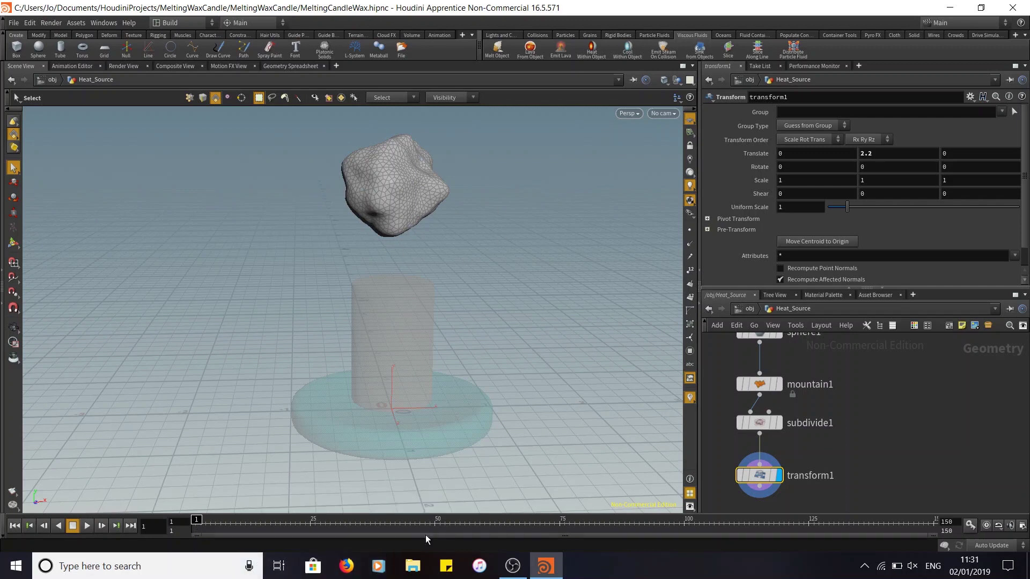
Step: Set a keyframe on the Transform node's Translate Y at frame 75 with the value 2.2
{"action": "left_click", "coordinate": [558, 522]}
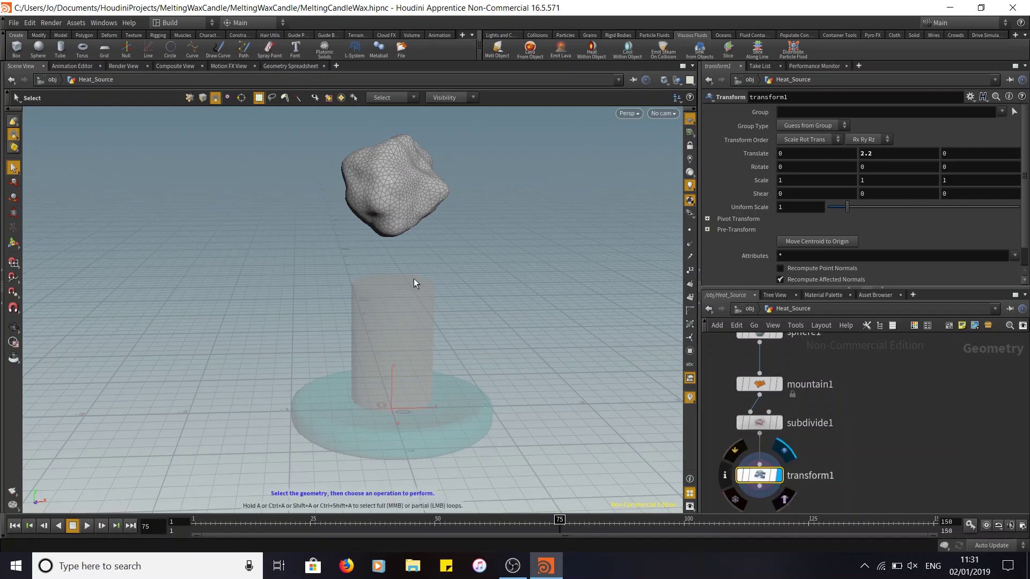
{"action": "key", "text": "Escape"}
{"action": "left_click_drag", "start_coordinate": [524, 315], "coordinate": [484, 317]}
{"action": "key", "text": "s"}
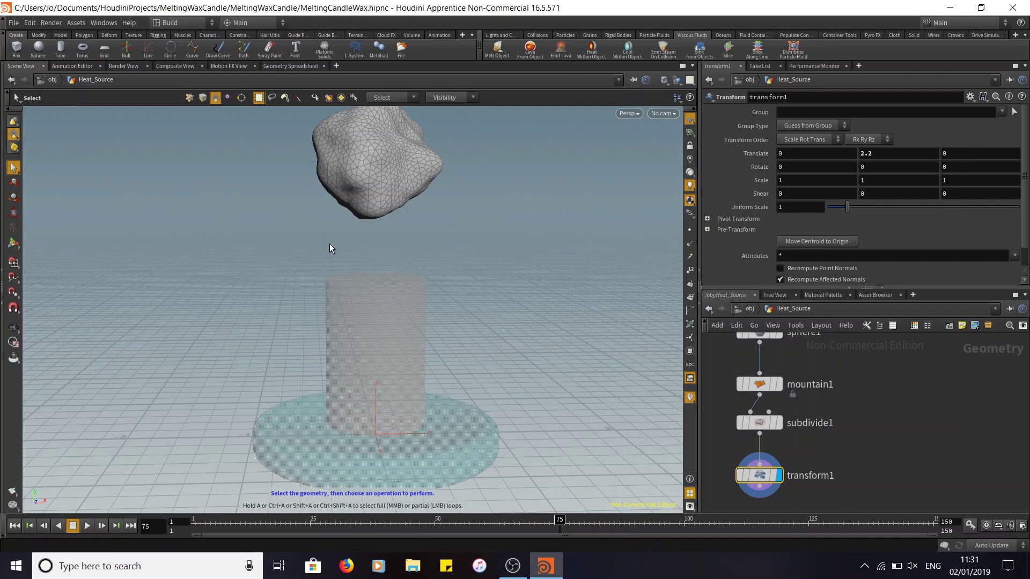
{"action": "left_click", "coordinate": [895, 154]}
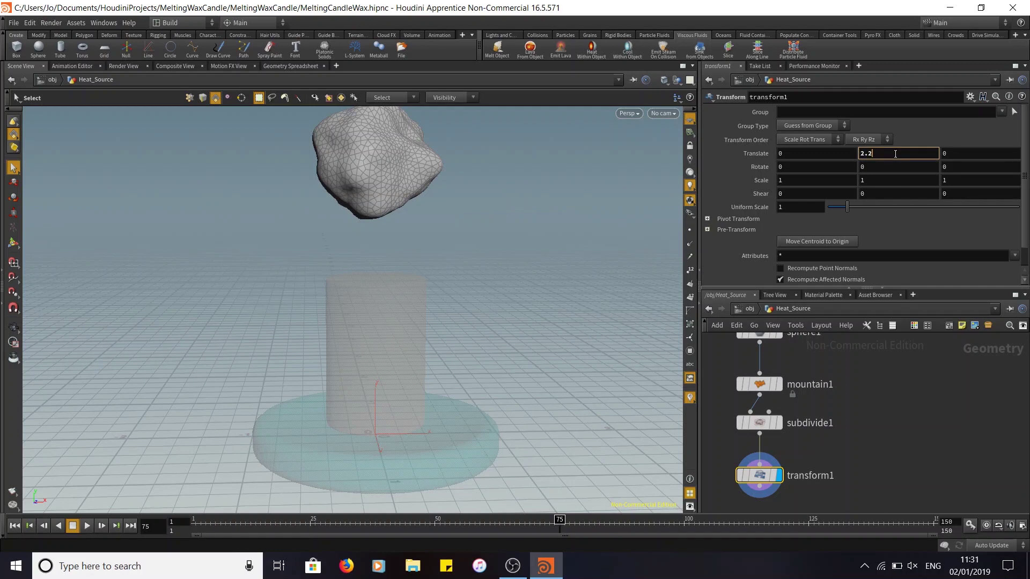
{"action": "key", "text": "Return"}
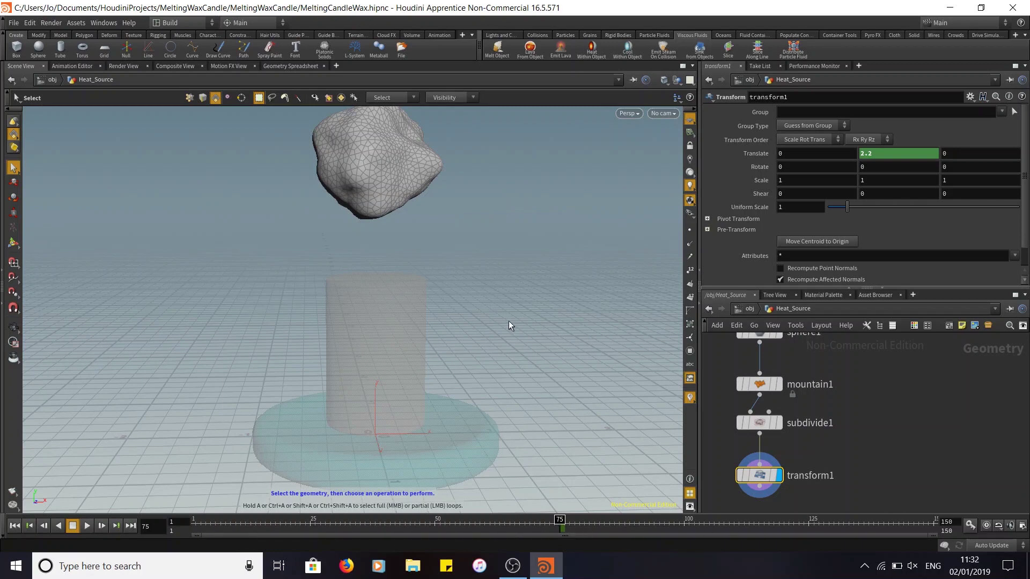
Step: Keyframe Translate Y at 0.7 on frame 150 and play the animation to check the heat source's descent
{"action": "left_click", "coordinate": [933, 527]}
{"action": "middle_click_drag", "start_coordinate": [924, 153], "coordinate": [845, 171]}
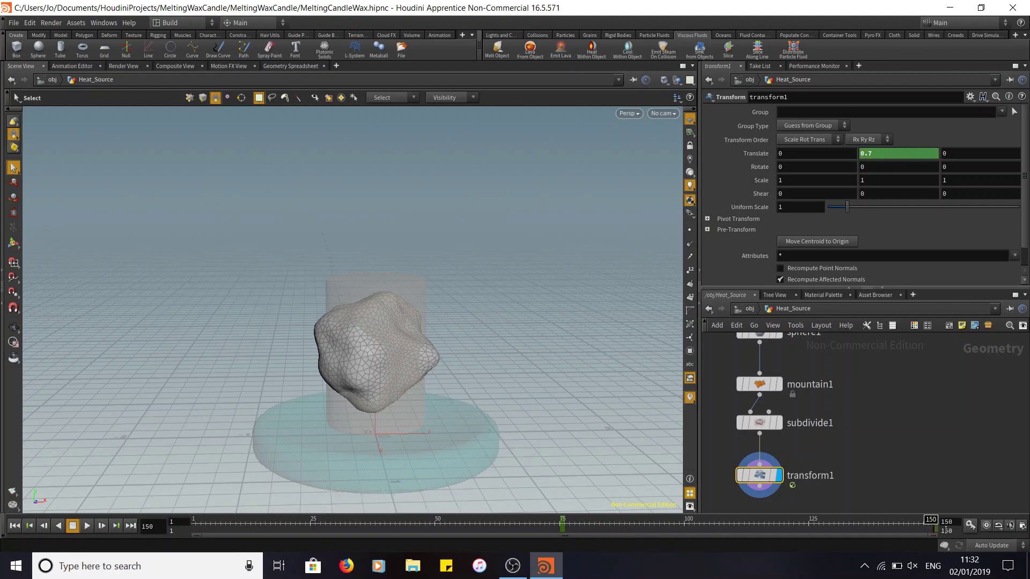
{"action": "left_click", "coordinate": [544, 527]}
{"action": "left_click", "coordinate": [86, 525]}
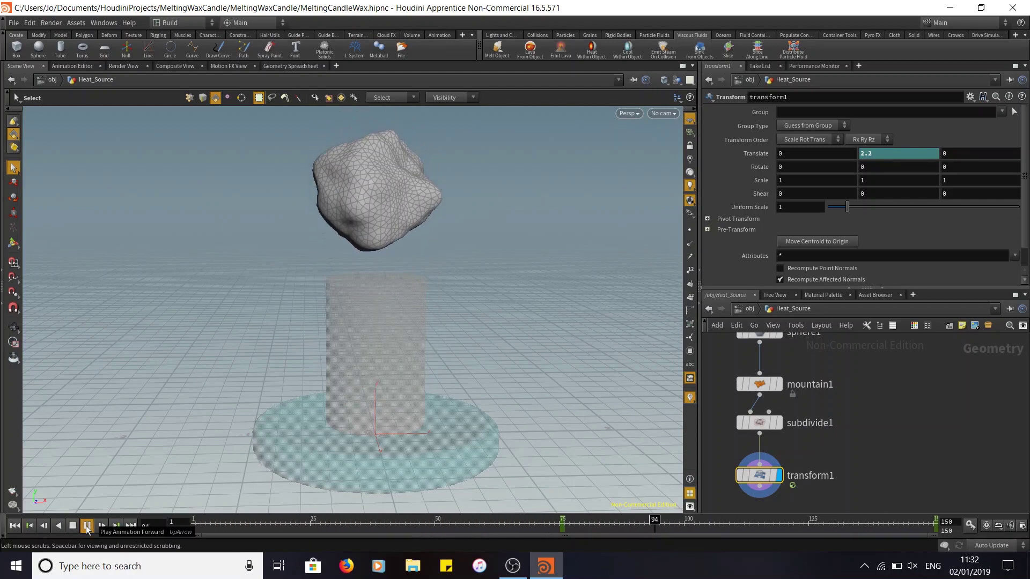
{"action": "left_click", "coordinate": [73, 525]}
Step: Add a Null node below the Transform node, connect the transform into it and display it
{"action": "middle_click_drag", "start_coordinate": [881, 443], "coordinate": [880, 368]}
{"action": "key", "text": "Tab"}
{"action": "type", "text": "null"}
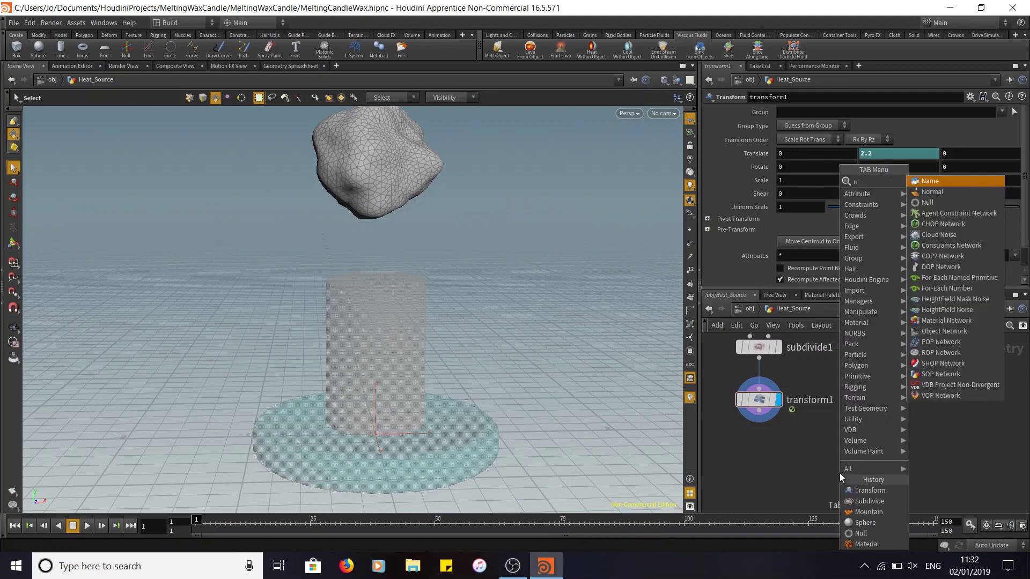
{"action": "left_click", "coordinate": [915, 185]}
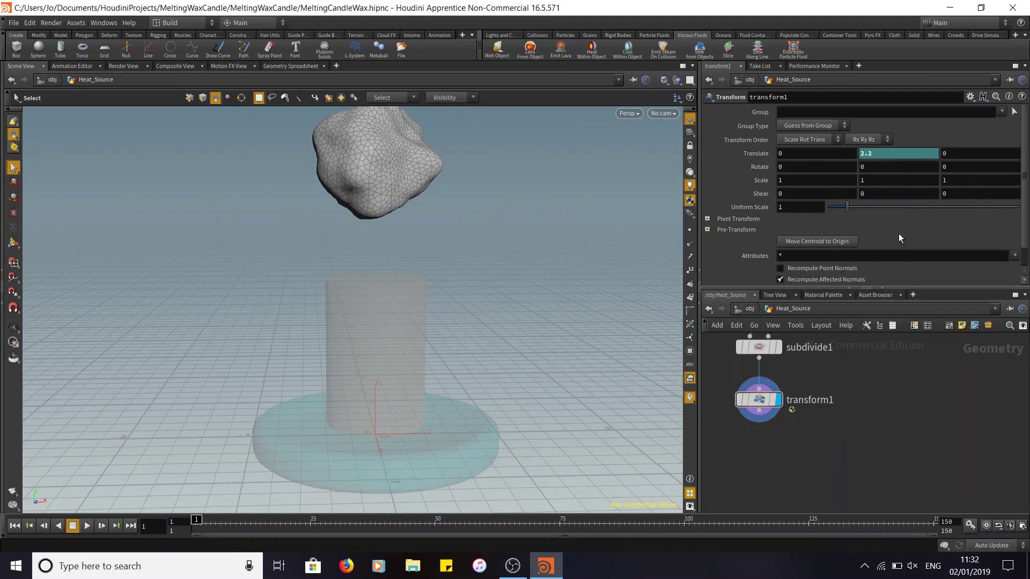
{"action": "left_click", "coordinate": [760, 455]}
{"action": "left_click", "coordinate": [760, 411]}
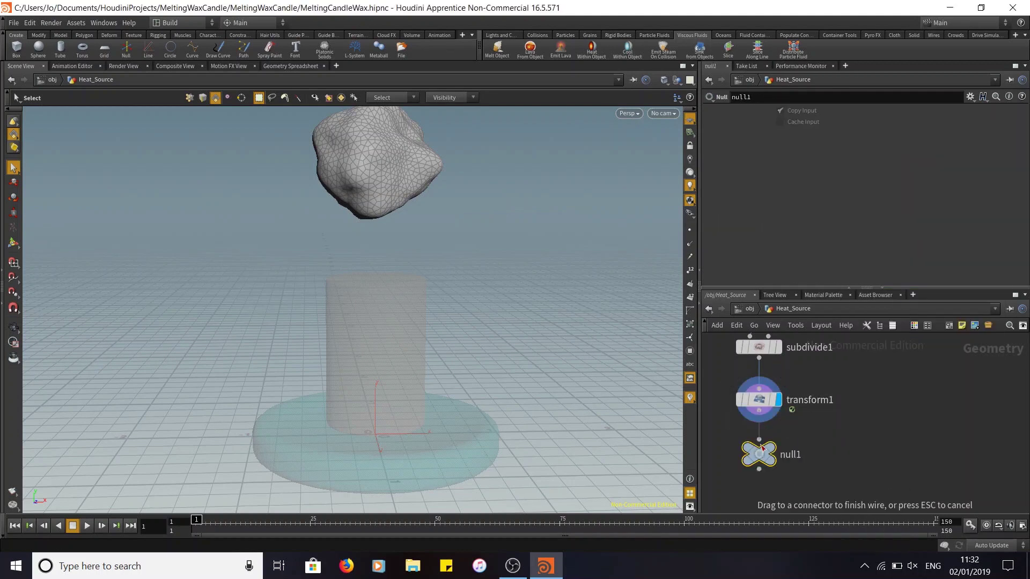
{"action": "left_click", "coordinate": [774, 453]}
Step: Rename the Null node as OUT_Heat
{"action": "double_click", "coordinate": [792, 456]}
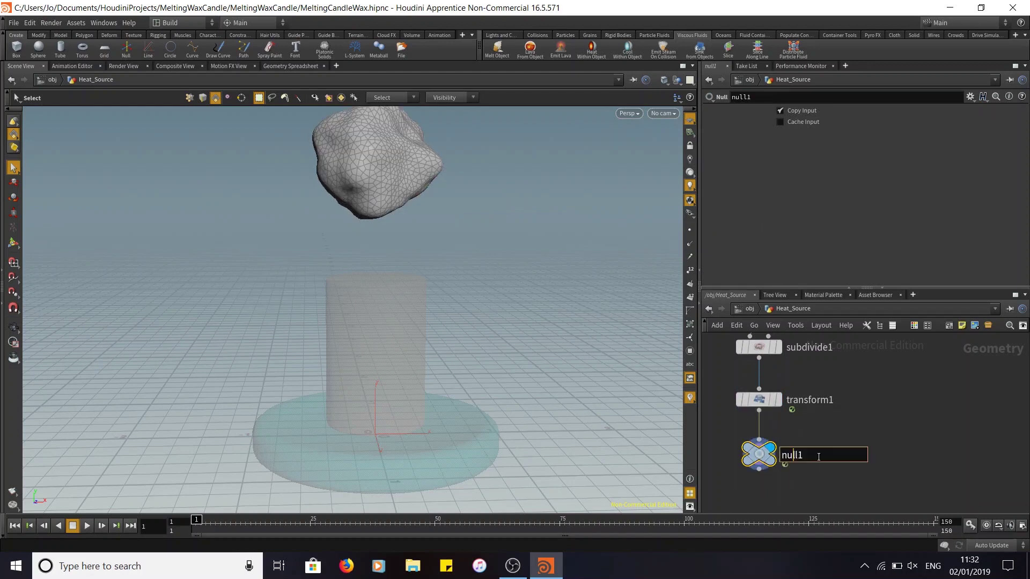
{"action": "type", "text": "OUT_Heat"}
{"action": "key", "text": "Return"}
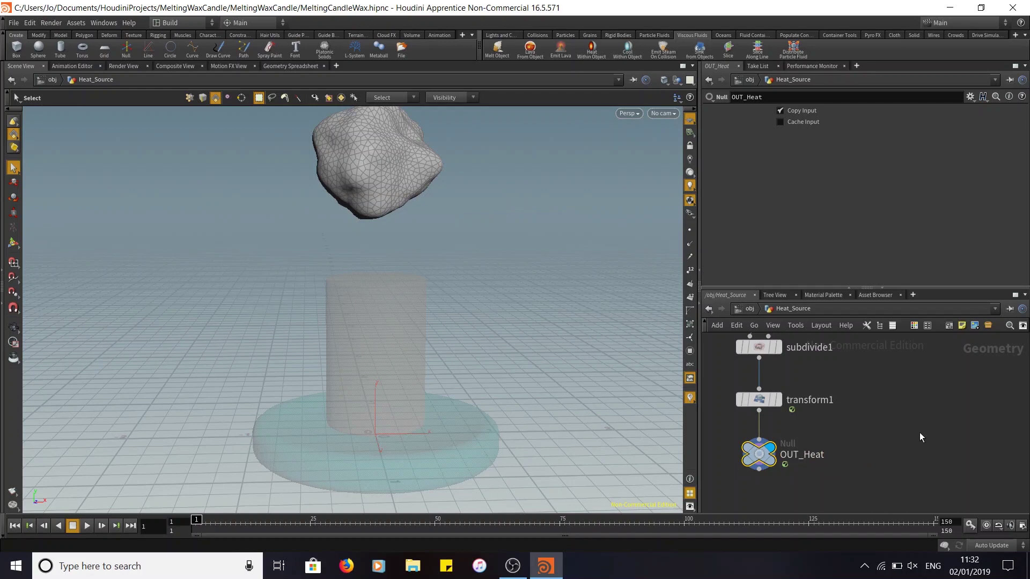
Step: Return to the object level and turn the candle into a viscous fluid with Lava From Object
{"action": "left_click", "coordinate": [746, 309]}
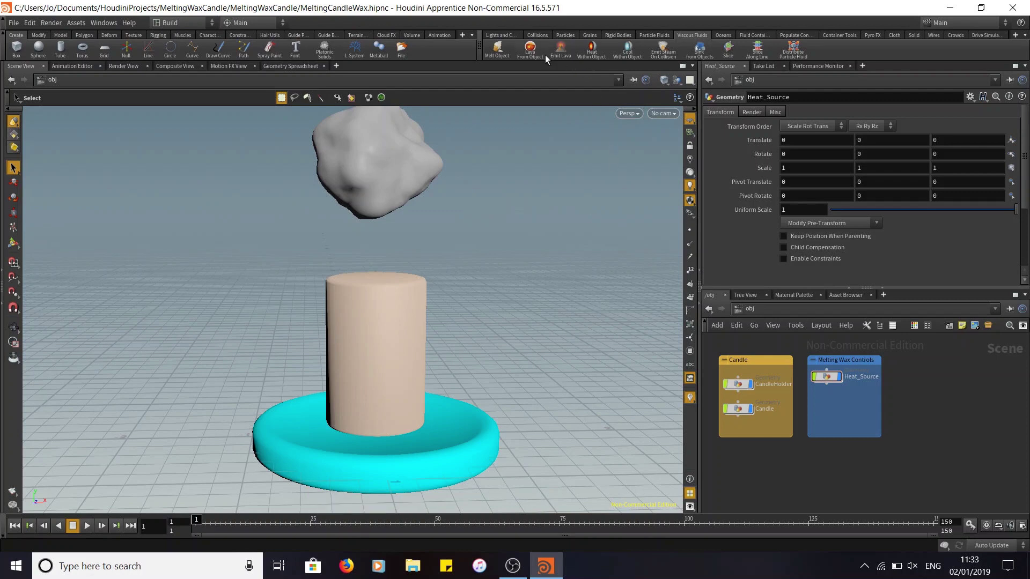
{"action": "left_click", "coordinate": [384, 326]}
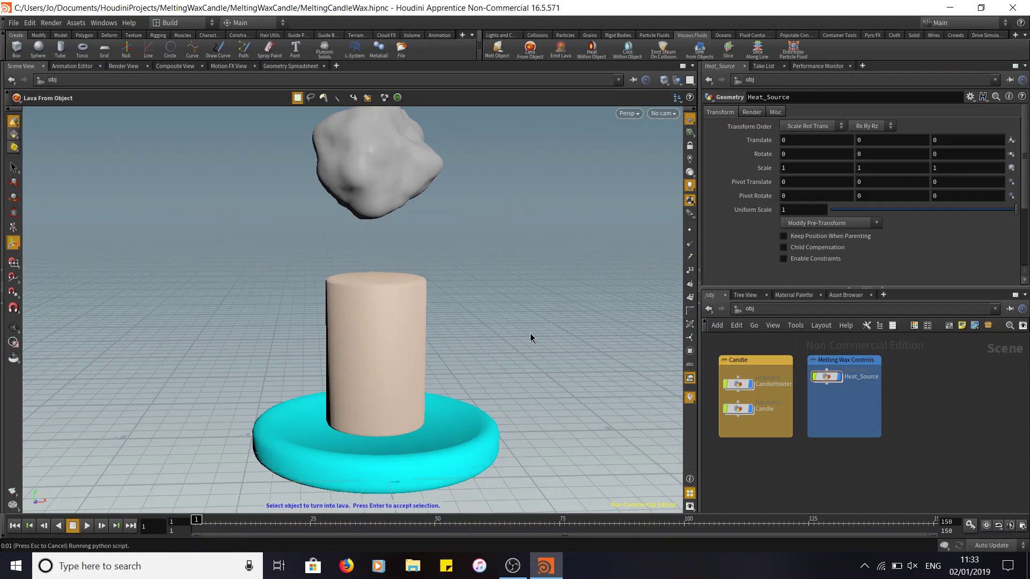
{"action": "left_click", "coordinate": [376, 305]}
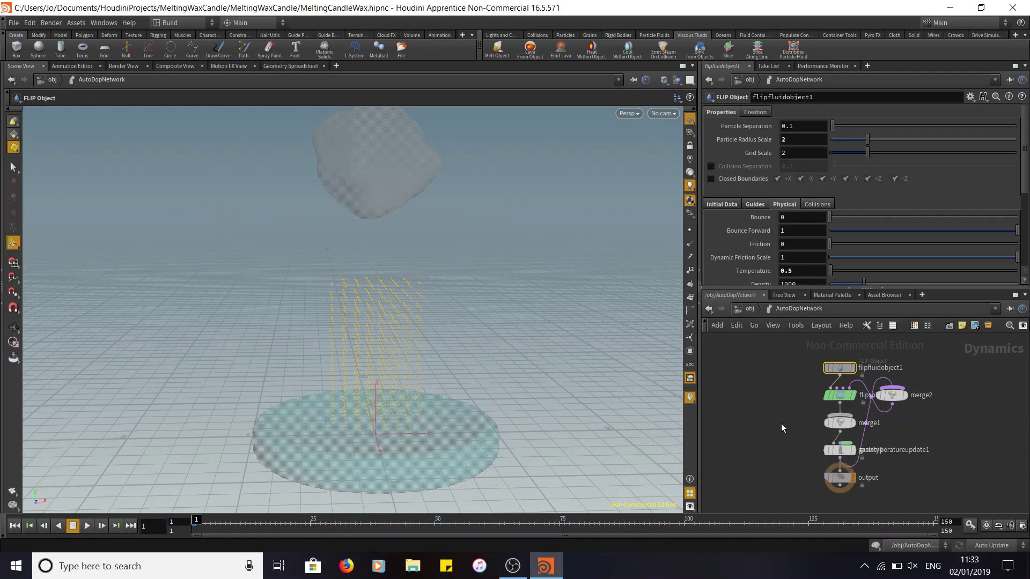
Step: Check the new object-level nodes, reopen AutoDopNetwork and automatically lay out all its nodes
{"action": "left_click", "coordinate": [751, 309]}
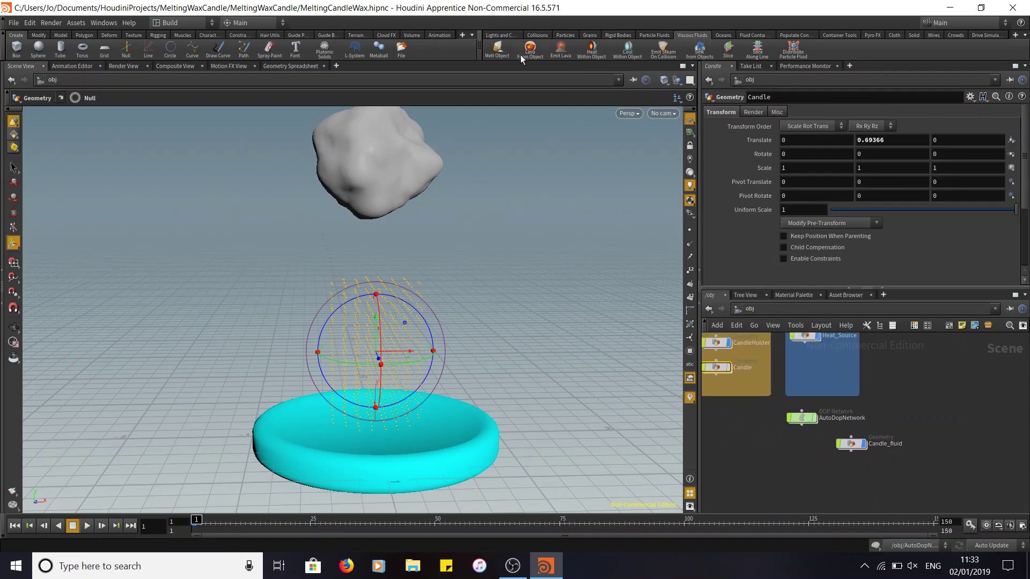
{"action": "double_click", "coordinate": [800, 419]}
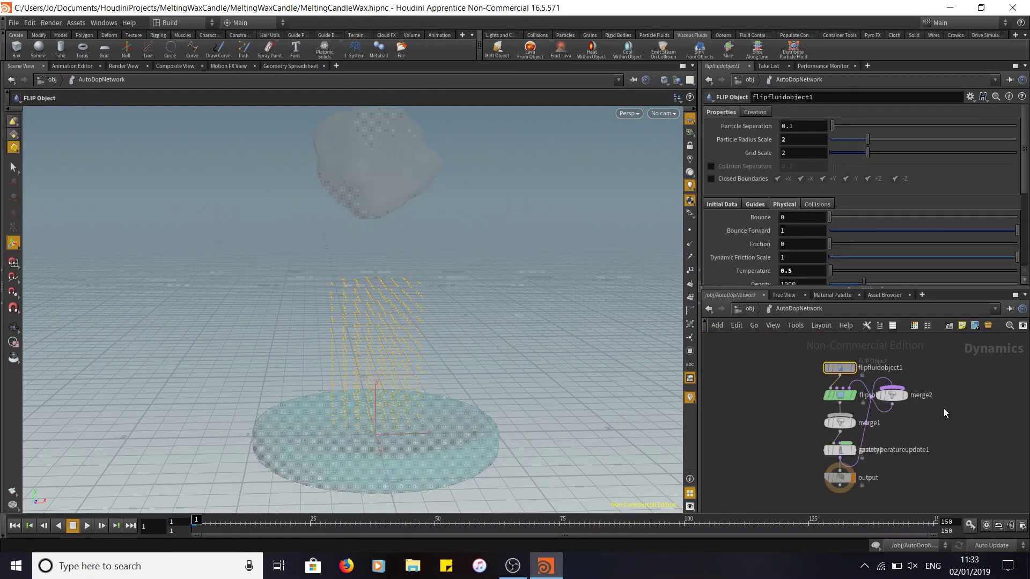
{"action": "left_click", "coordinate": [763, 450]}
{"action": "key", "text": "l"}
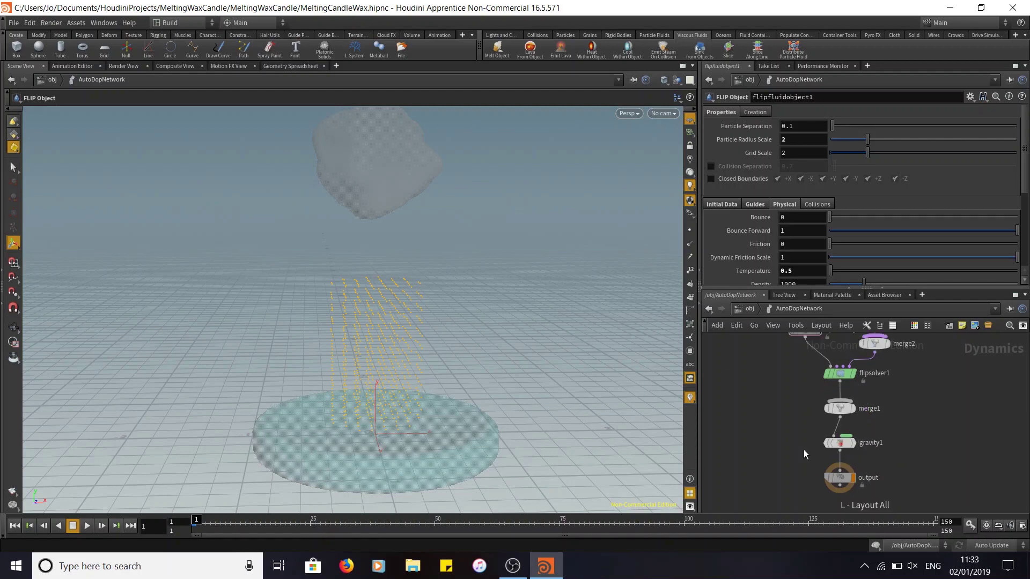
{"action": "scroll", "coordinate": [756, 361], "scroll_direction": "down", "scroll_amount": 1}
{"action": "middle_click_drag", "start_coordinate": [760, 380], "coordinate": [788, 412]}
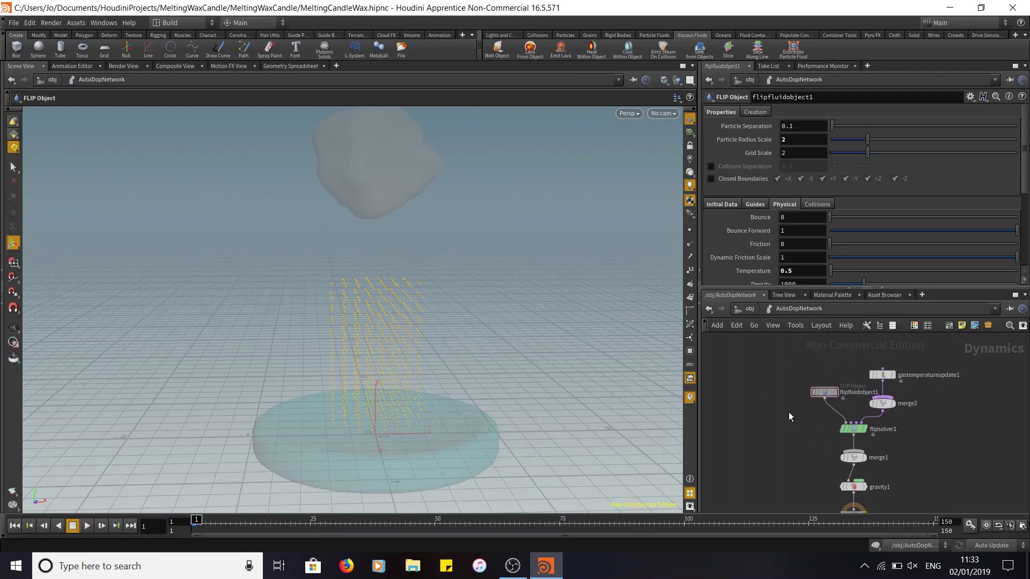
{"action": "scroll", "coordinate": [789, 412], "scroll_direction": "down", "scroll_amount": 2}
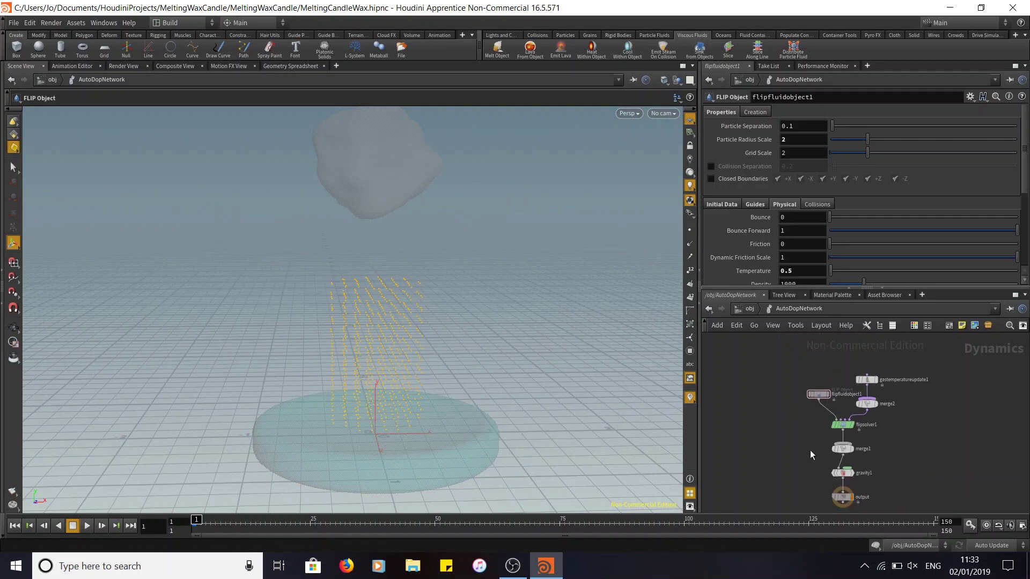
{"action": "middle_click_drag", "start_coordinate": [793, 455], "coordinate": [790, 437]}
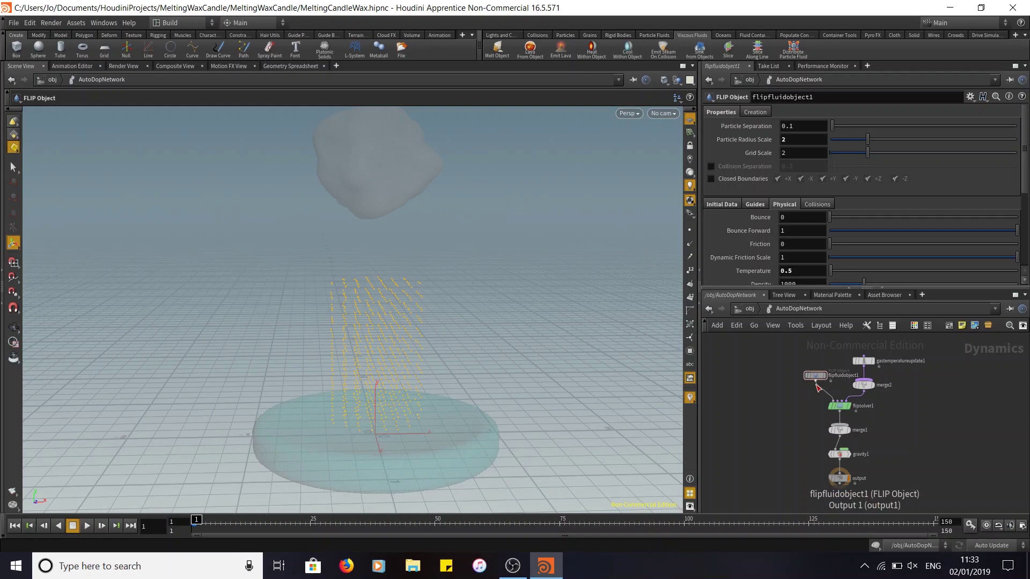
Step: Return to the object level and move AutoDopNetwork and Candle_fluid into the Melting Wax Controls network box
{"action": "left_click", "coordinate": [749, 309]}
{"action": "middle_click_drag", "start_coordinate": [756, 441], "coordinate": [799, 506]}
{"action": "left_click_drag", "start_coordinate": [842, 485], "coordinate": [847, 433]}
{"action": "middle_click_drag", "start_coordinate": [951, 462], "coordinate": [947, 441]}
{"action": "left_click_drag", "start_coordinate": [887, 491], "coordinate": [852, 429]}
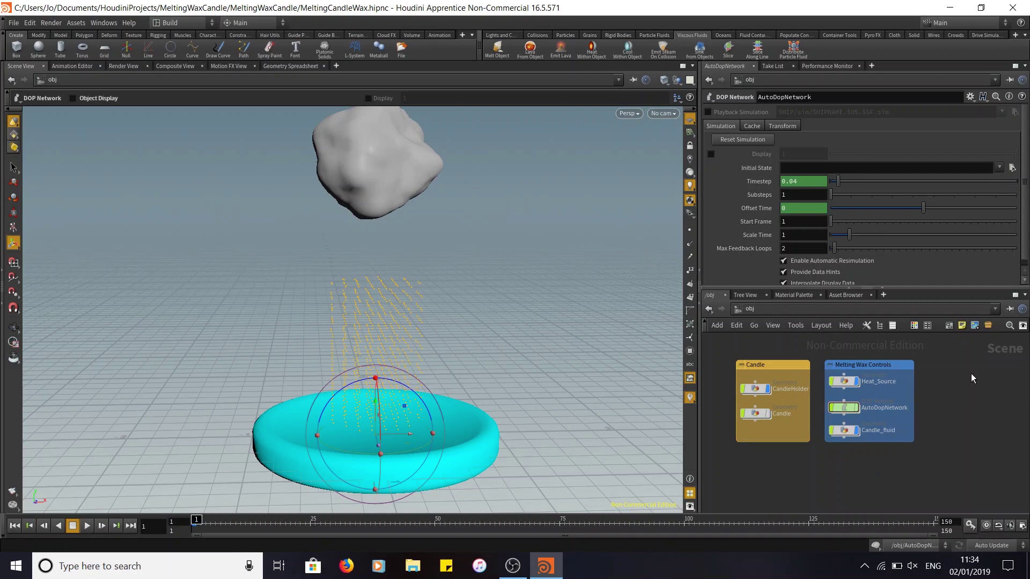
Step: Apply Heat Within Object with Heat_Source as the heater and the candle fluid as target, and move the new heating node aside
{"action": "middle_click_drag", "start_coordinate": [565, 305], "coordinate": [583, 319], "text": "alt"}
{"action": "right_click_drag", "start_coordinate": [583, 320], "coordinate": [549, 252], "text": "alt"}
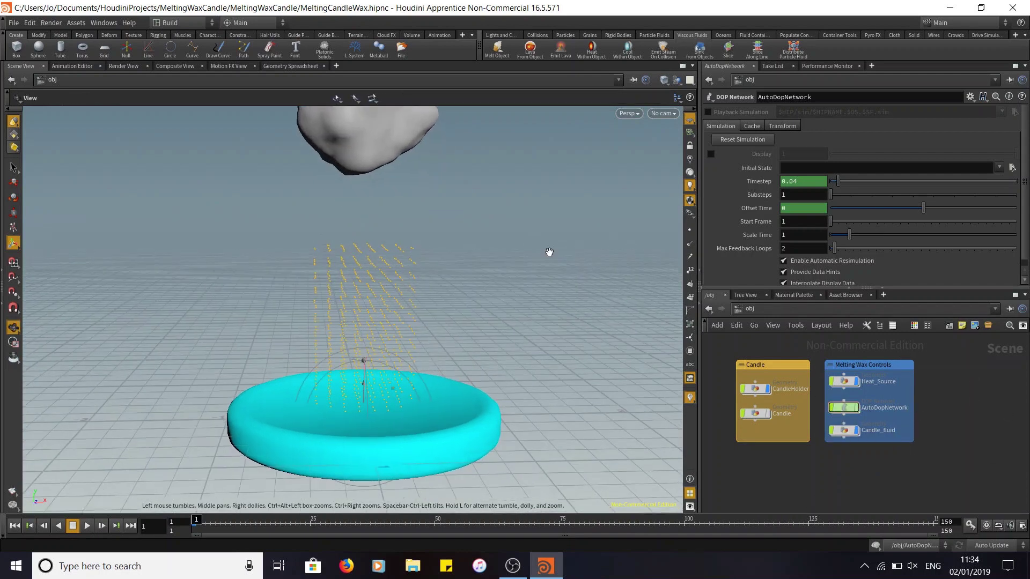
{"action": "middle_click_drag", "start_coordinate": [562, 269], "coordinate": [602, 306], "text": "alt"}
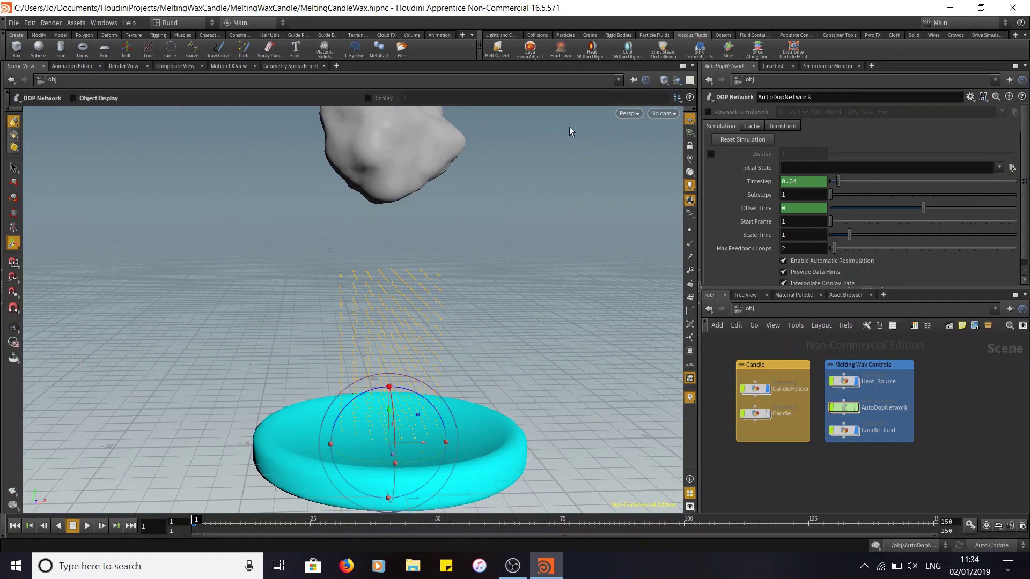
{"action": "left_click", "coordinate": [593, 48]}
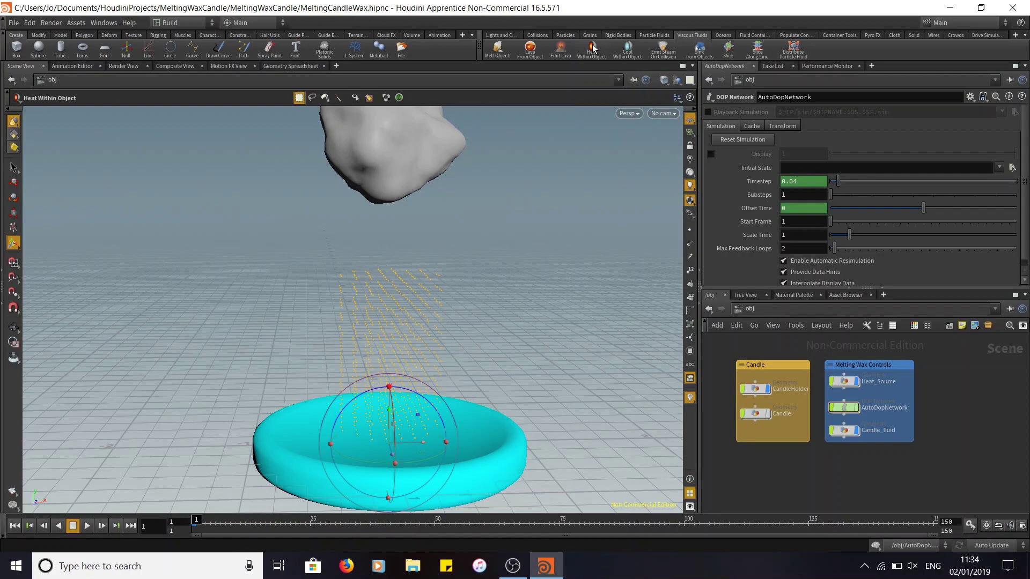
{"action": "left_click", "coordinate": [378, 147]}
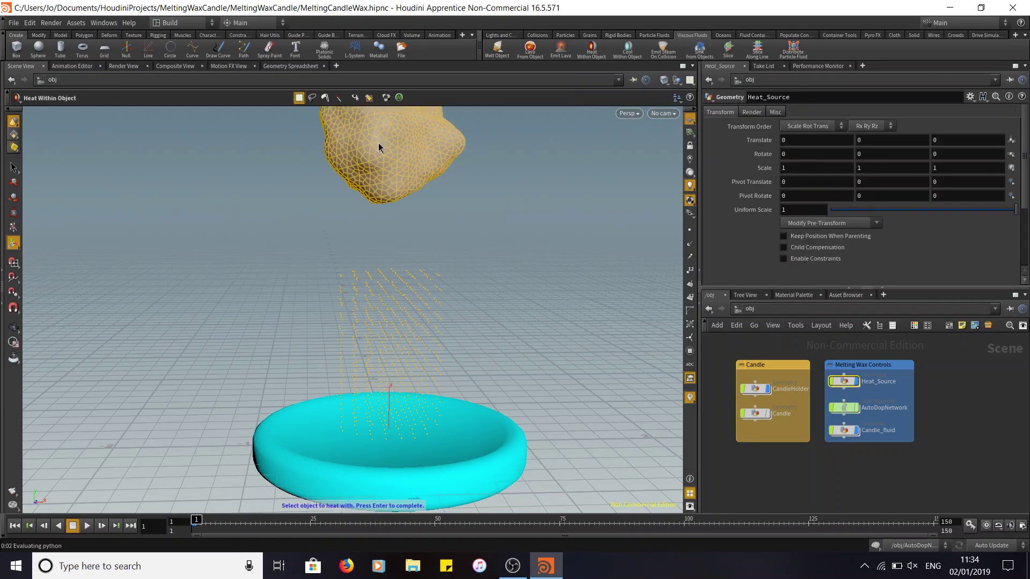
{"action": "key", "text": "Return"}
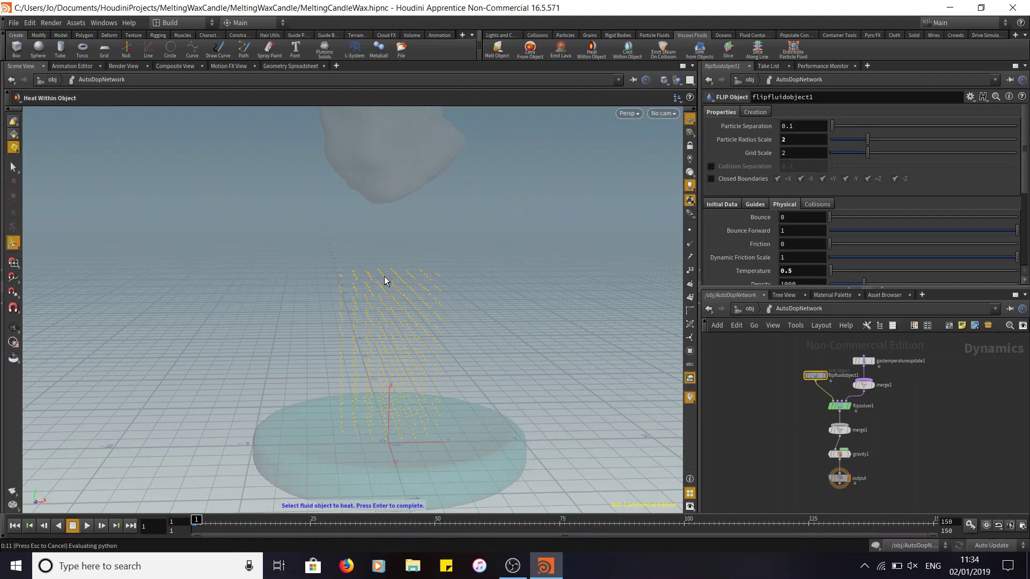
{"action": "key", "text": "Return"}
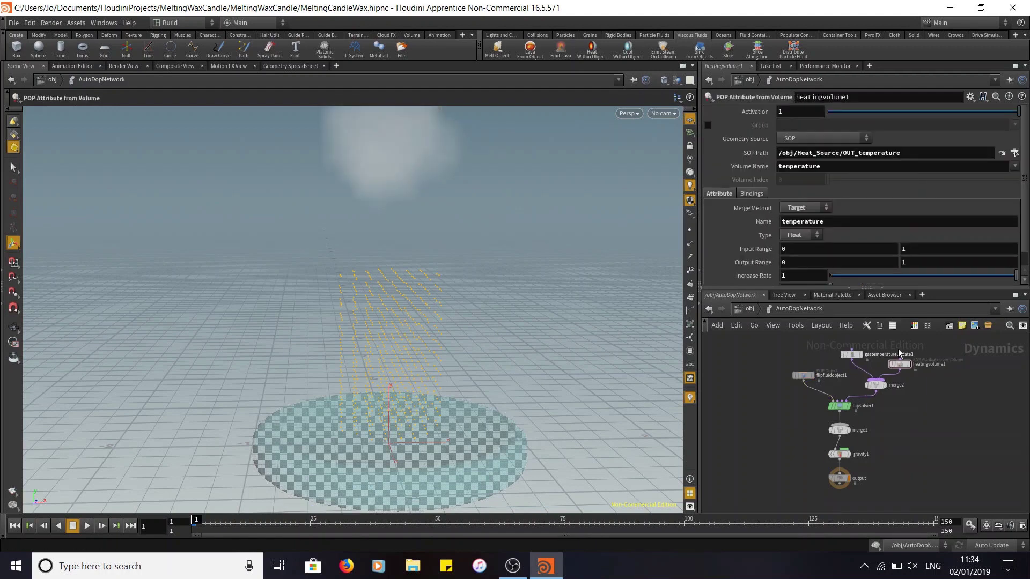
{"action": "left_click_drag", "start_coordinate": [898, 370], "coordinate": [926, 370]}
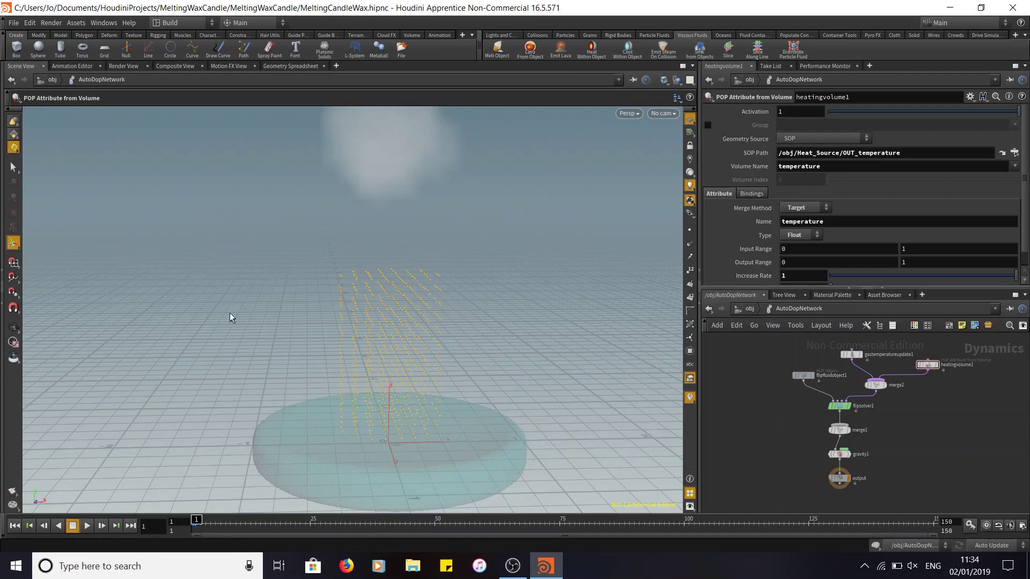
Step: Return to the object level, play the simulation to check the fluid against the candle holder, and rewind to frame 1
{"action": "key", "text": "Escape"}
{"action": "left_click_drag", "start_coordinate": [535, 370], "coordinate": [557, 295]}
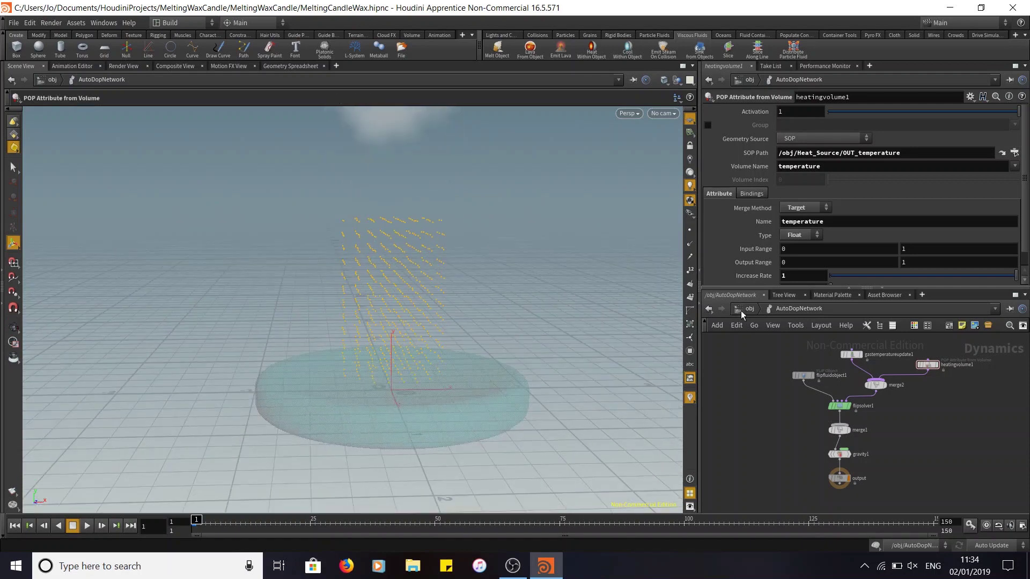
{"action": "left_click", "coordinate": [742, 309]}
{"action": "left_click", "coordinate": [14, 168]}
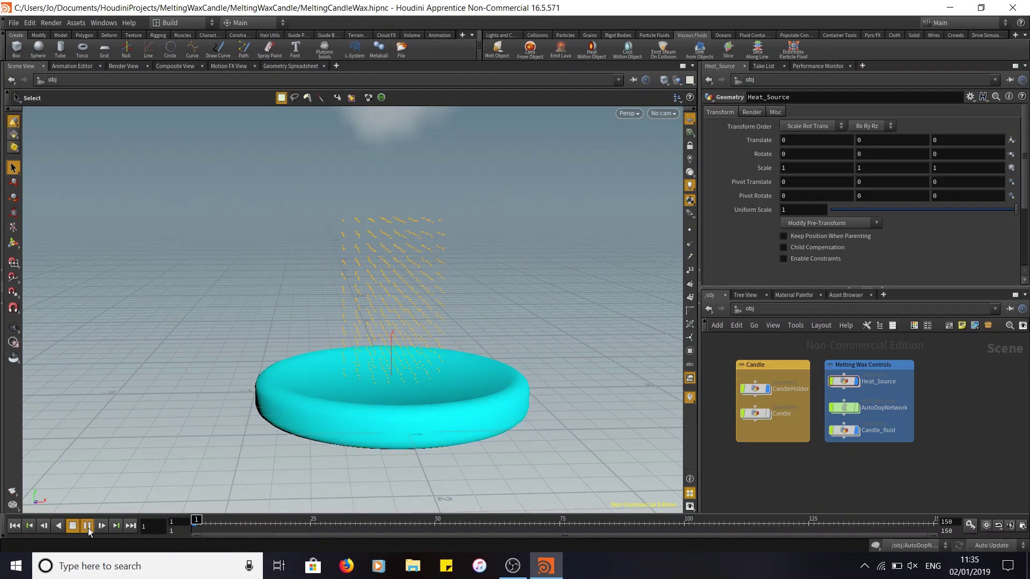
{"action": "key", "text": "Escape"}
{"action": "left_click_drag", "start_coordinate": [157, 391], "coordinate": [308, 285]}
{"action": "key", "text": "s"}
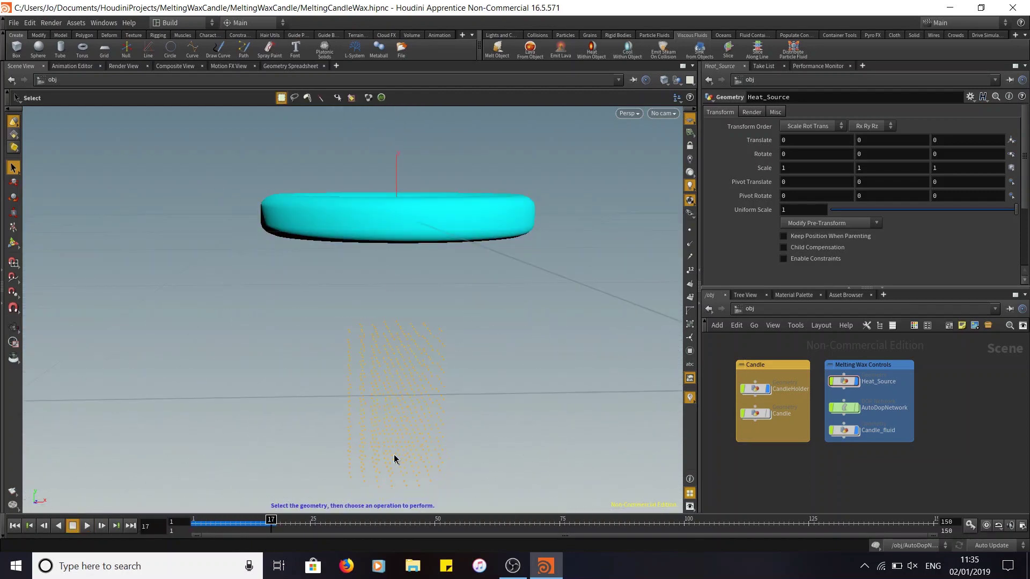
{"action": "key", "text": "Escape"}
{"action": "left_click_drag", "start_coordinate": [590, 174], "coordinate": [542, 295]}
{"action": "key", "text": "s"}
{"action": "left_click_drag", "start_coordinate": [200, 528], "coordinate": [185, 527]}
{"action": "key", "text": "space"}
{"action": "left_click_drag", "start_coordinate": [246, 363], "coordinate": [129, 252]}
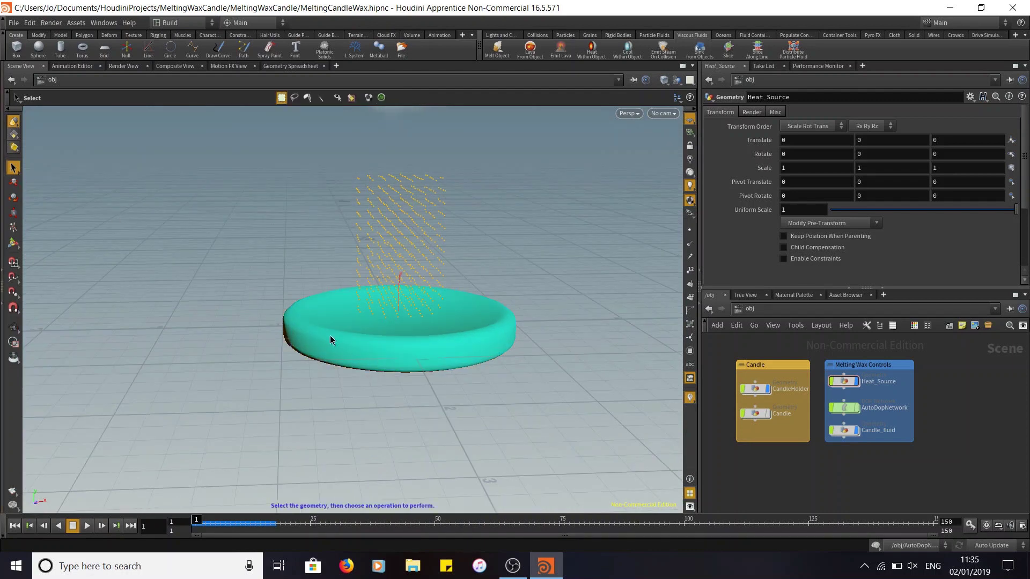
Step: Make the candle holder a Static Object so it collides with the fluid
{"action": "left_click", "coordinate": [429, 352]}
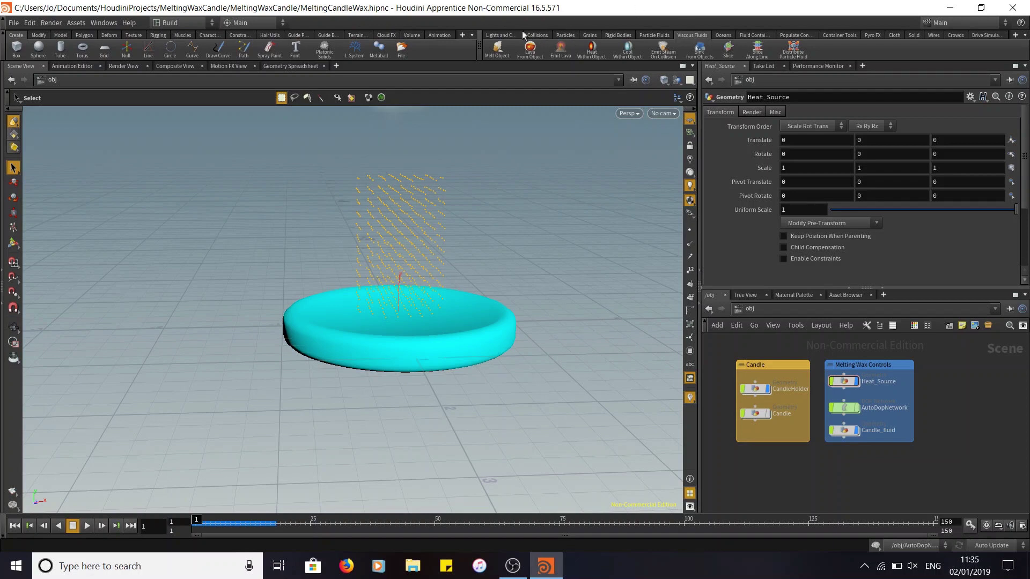
{"action": "left_click", "coordinate": [545, 36]}
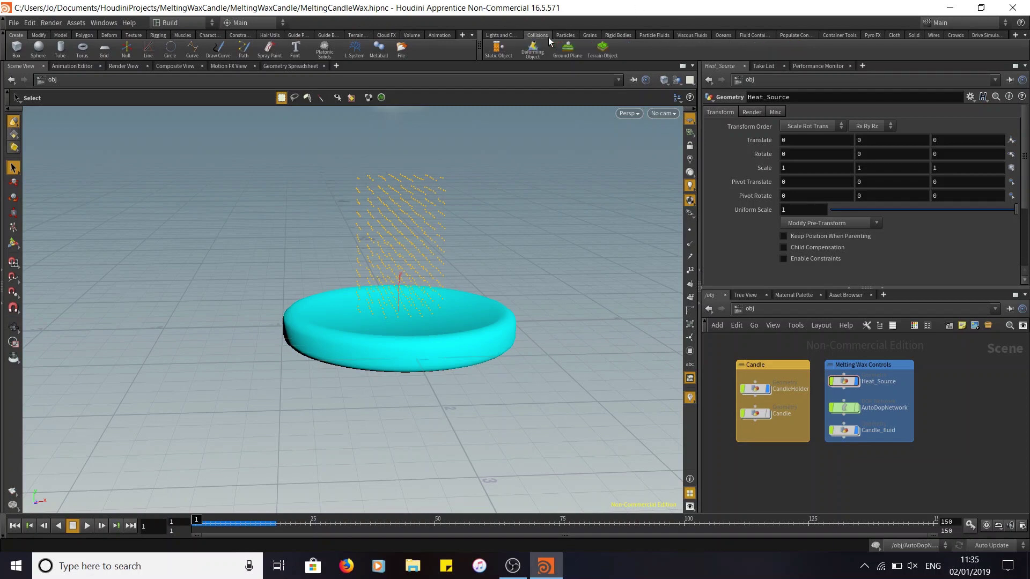
{"action": "left_click", "coordinate": [496, 49]}
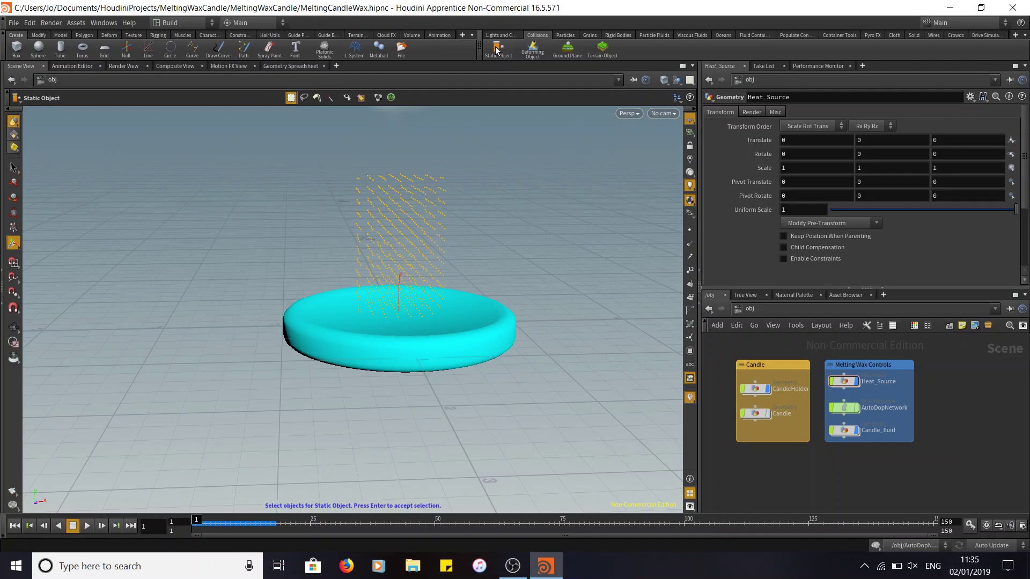
{"action": "left_click", "coordinate": [484, 327]}
{"action": "key", "text": "Return"}
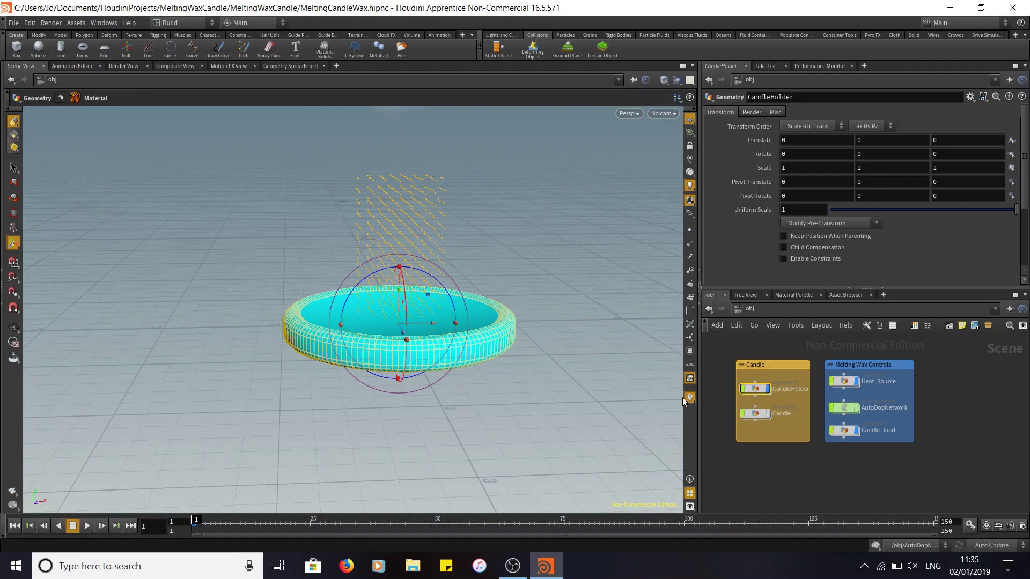
Step: Play the simulation to check the fluid's collision with the candle holder, and rewind to frame 1
{"action": "left_click", "coordinate": [87, 525]}
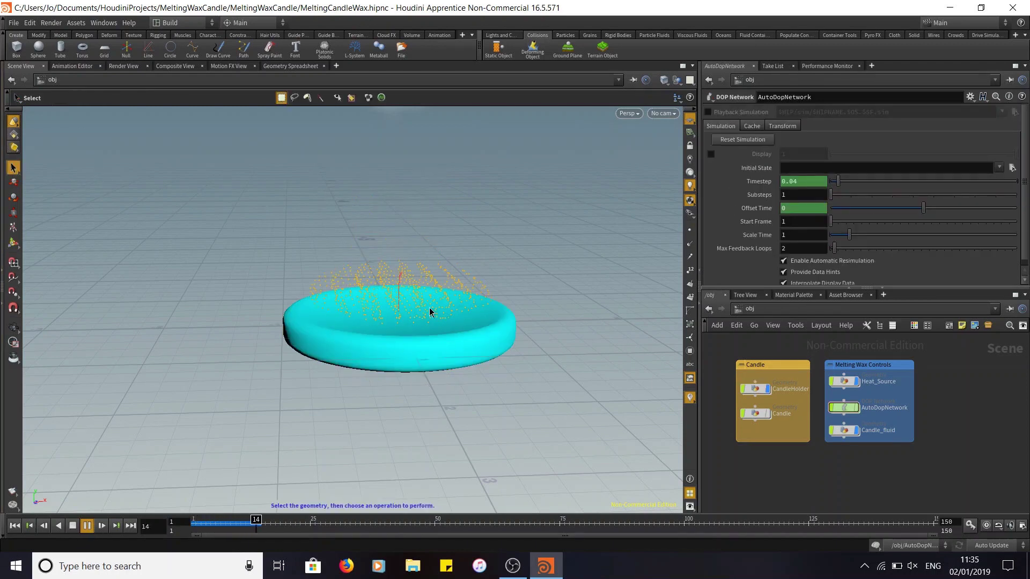
{"action": "left_click", "coordinate": [90, 530]}
{"action": "left_click_drag", "start_coordinate": [215, 528], "coordinate": [194, 526]}
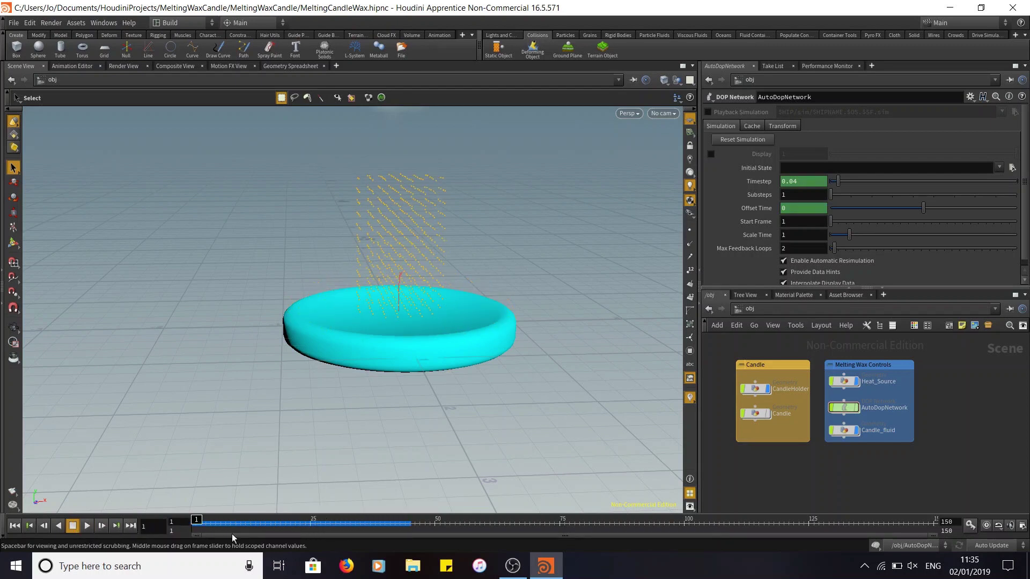
{"action": "middle_click_drag", "start_coordinate": [557, 310], "coordinate": [536, 399], "text": "alt"}
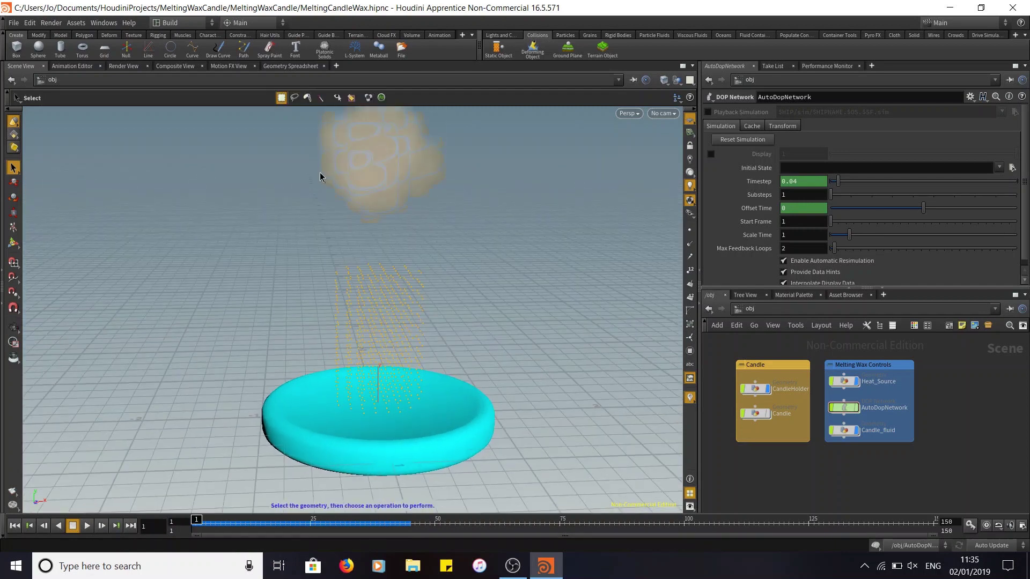
{"action": "mouse_move", "coordinate": [782, 467]}
{"action": "middle_mouse_down"}
{"action": "mouse_move", "coordinate": [781, 433]}
{"action": "mouse_move", "coordinate": [780, 482]}
{"action": "middle_mouse_up"}
{"action": "right_click_drag", "start_coordinate": [508, 310], "coordinate": [484, 328], "text": "alt"}
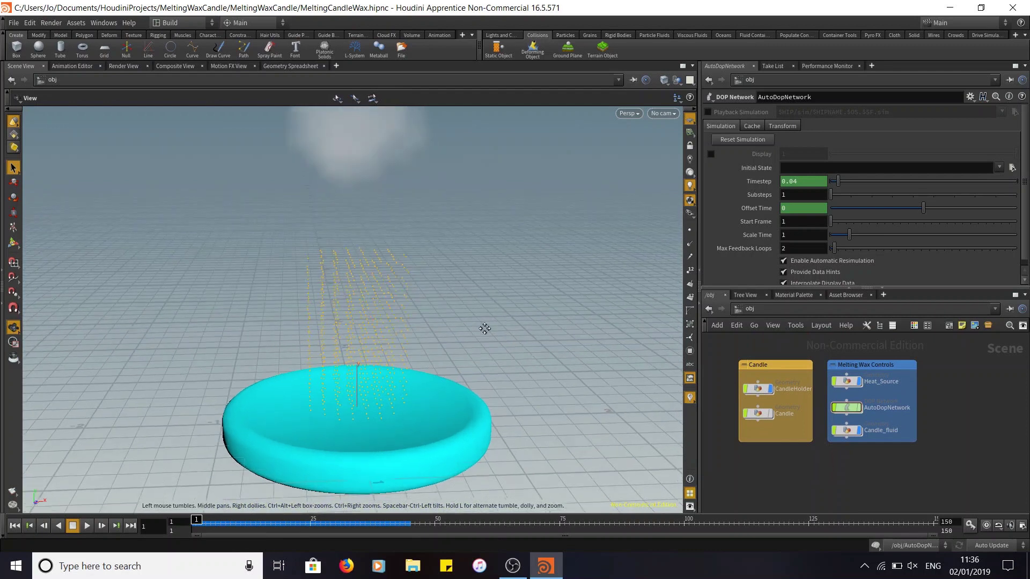
{"action": "middle_click_drag", "start_coordinate": [484, 328], "coordinate": [484, 298], "text": "alt"}
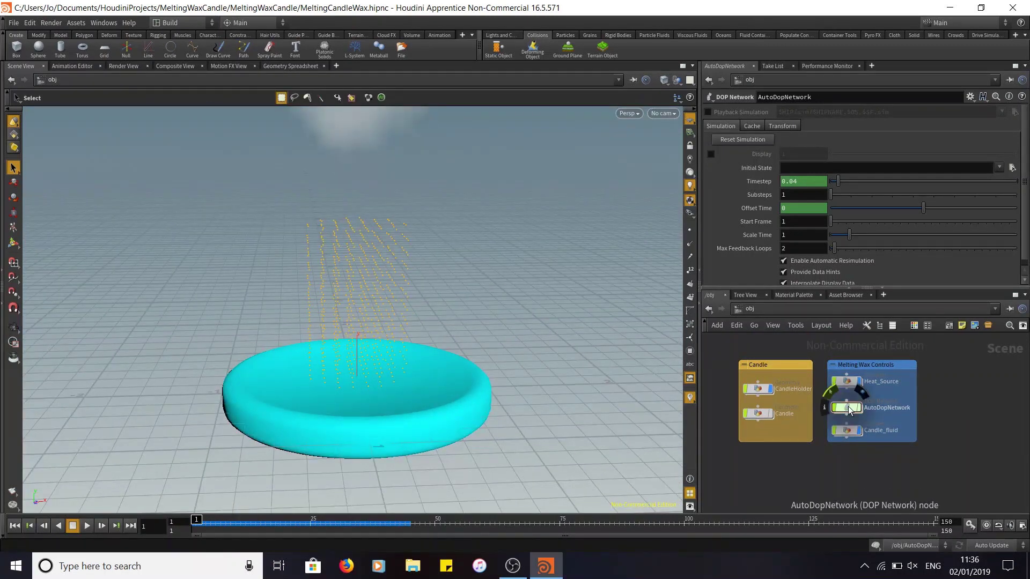
Step: Open AutoDopNetwork and set flipfluidobject1's physical temperature to 0 and viscosity to 10000
{"action": "double_click", "coordinate": [847, 407]}
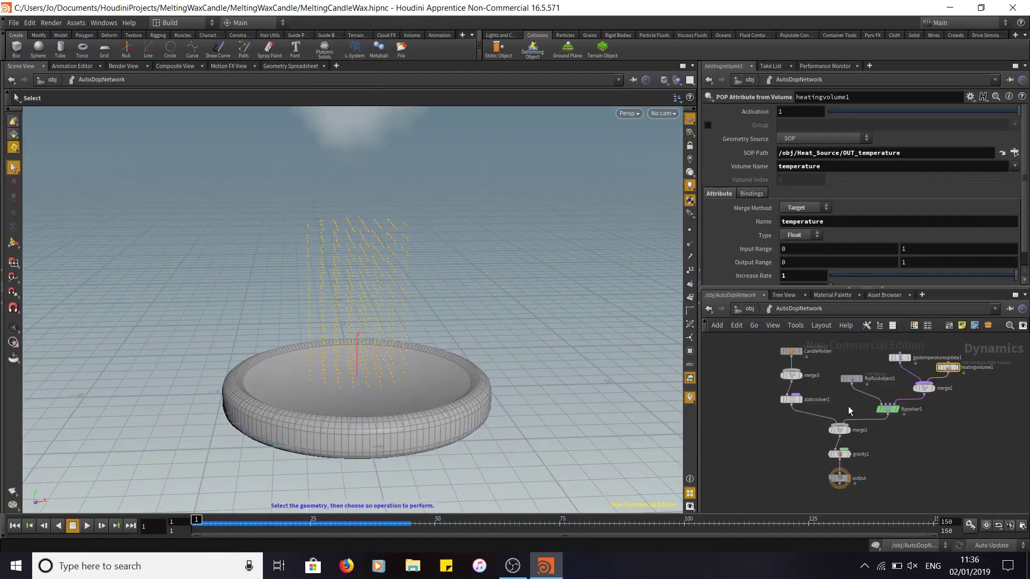
{"action": "left_click", "coordinate": [853, 378]}
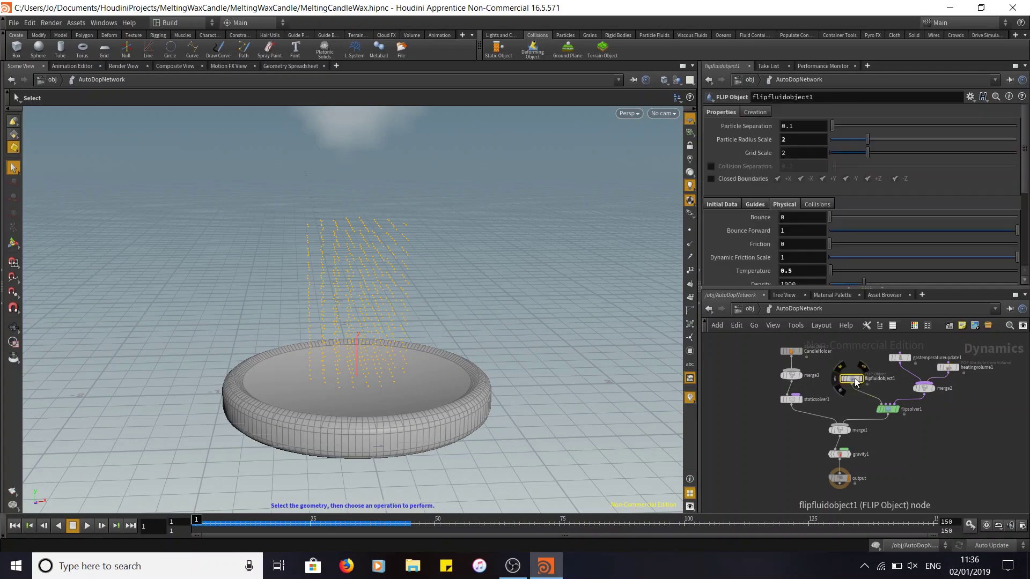
{"action": "scroll", "coordinate": [854, 209], "scroll_direction": "down", "scroll_amount": 2}
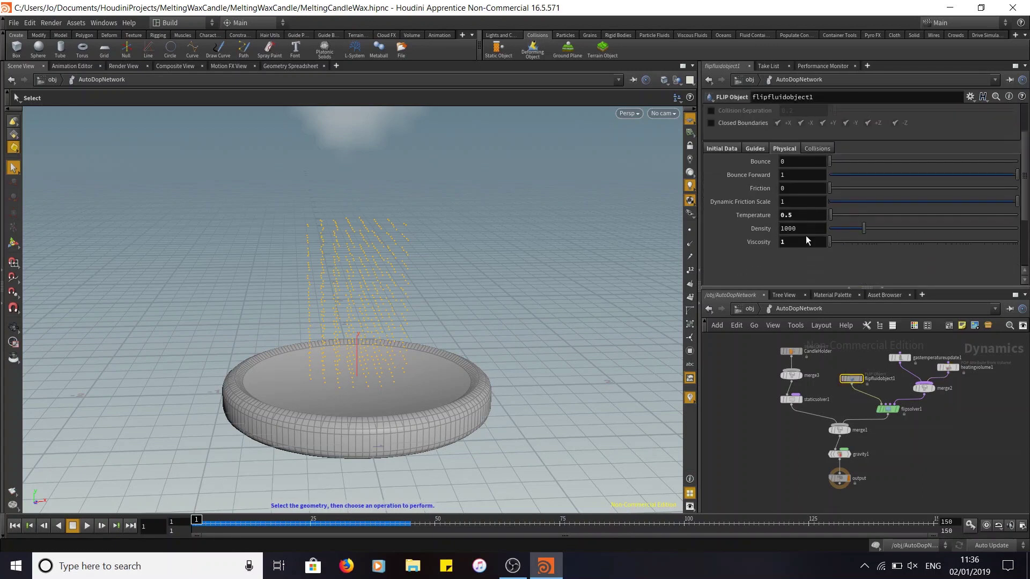
{"action": "left_click_drag", "start_coordinate": [798, 215], "coordinate": [704, 218]}
{"action": "type", "text": "0"}
{"action": "key", "text": "Return"}
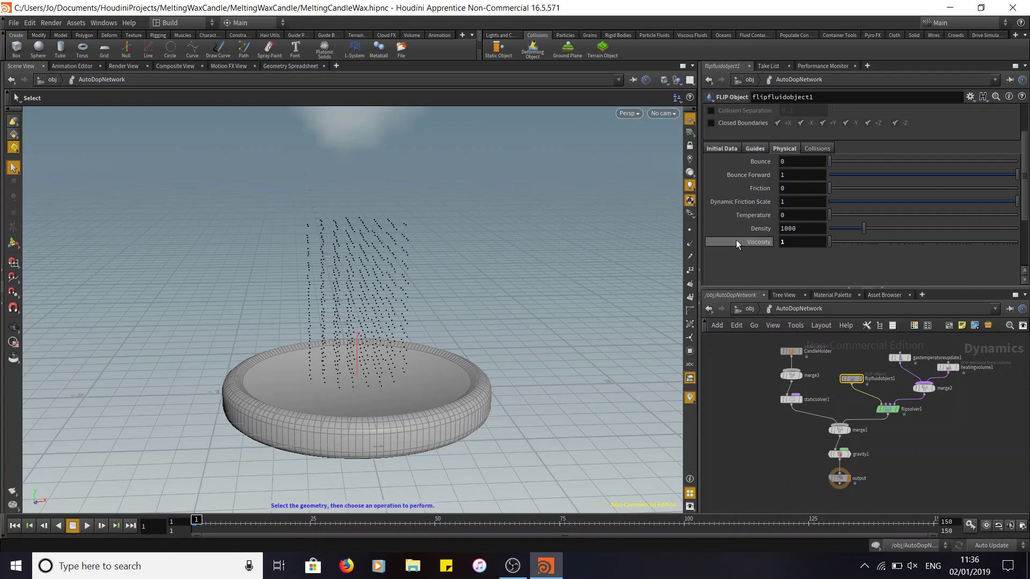
{"action": "left_click_drag", "start_coordinate": [800, 242], "coordinate": [671, 255]}
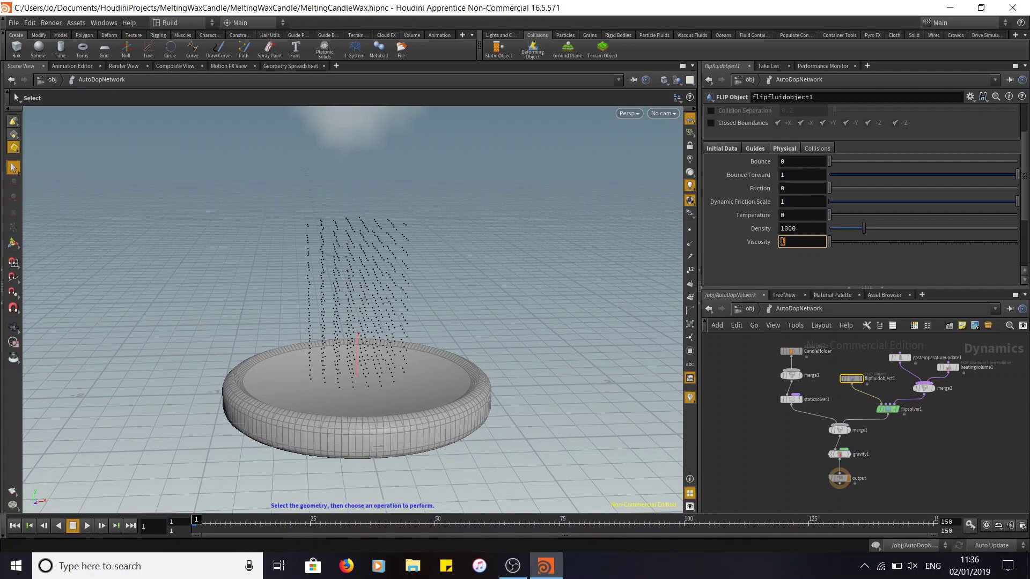
{"action": "type", "text": "10000"}
{"action": "key", "text": "Return"}
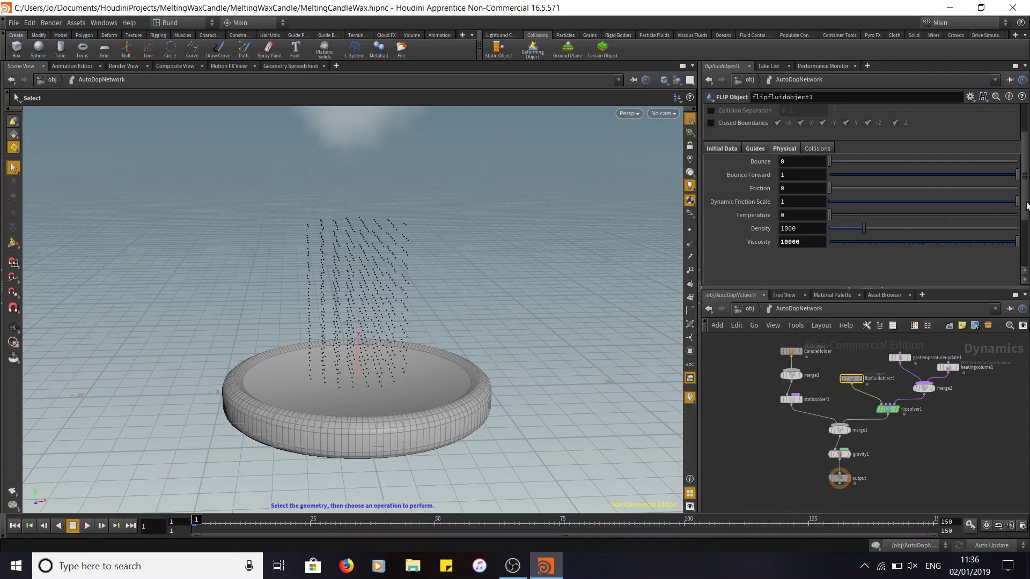
Step: Set the particle separation of flipfluidobject1 to 0.05
{"action": "scroll", "coordinate": [839, 220], "scroll_direction": "up", "scroll_amount": 2}
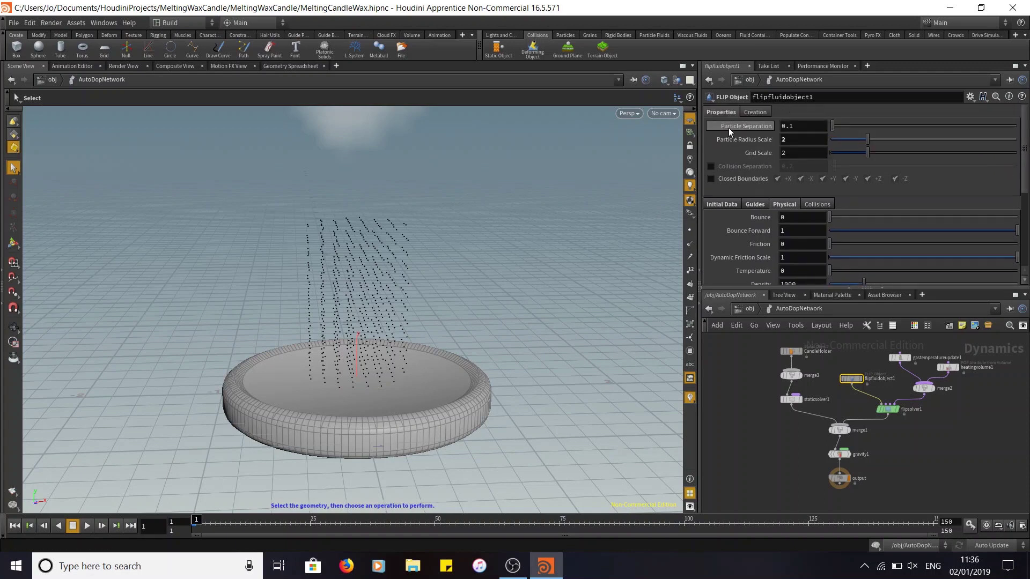
{"action": "mouse_move", "coordinate": [763, 127]}
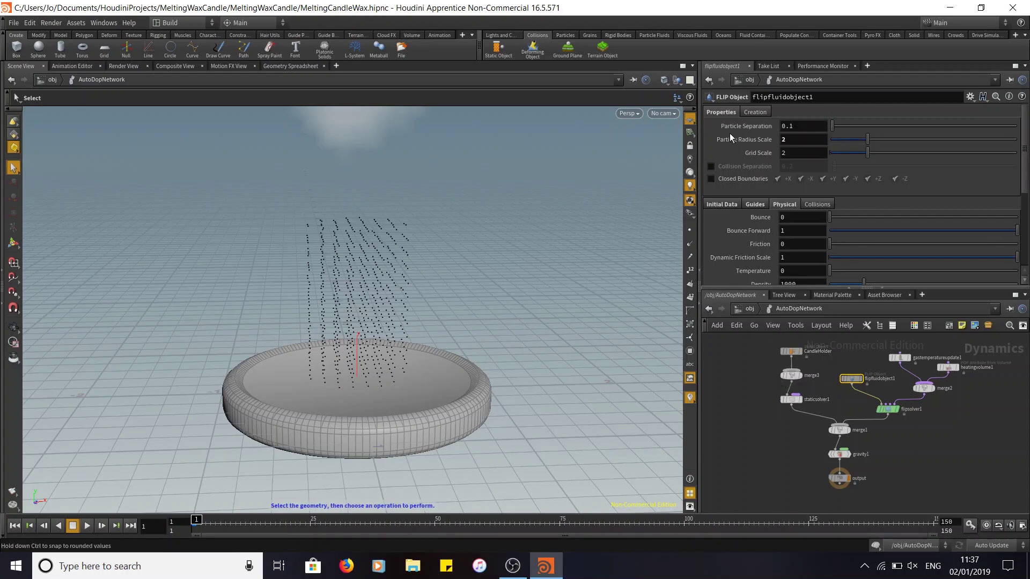
{"action": "double_click", "coordinate": [813, 123]}
{"action": "type", "text": "0.05"}
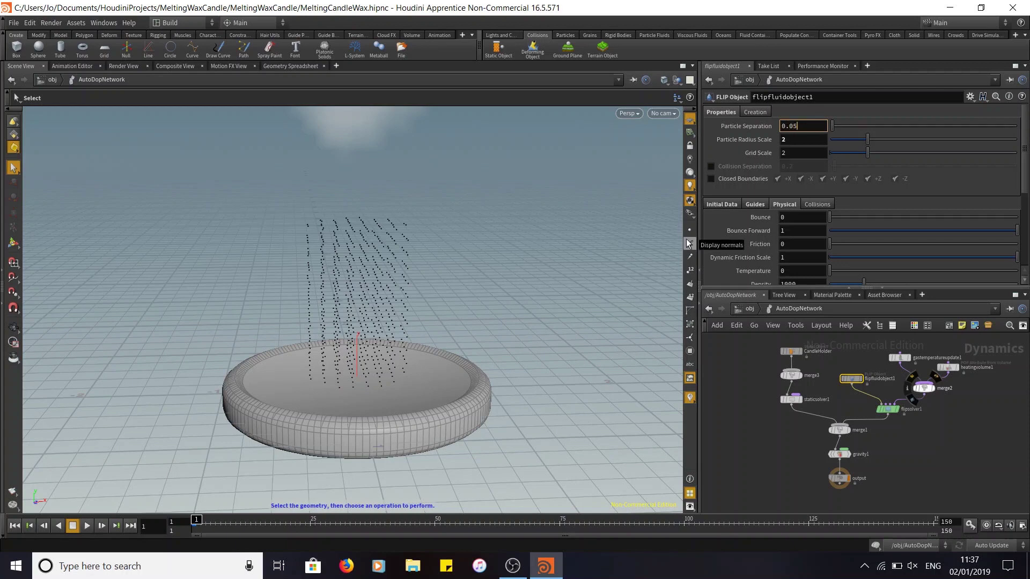
{"action": "key", "text": "Return"}
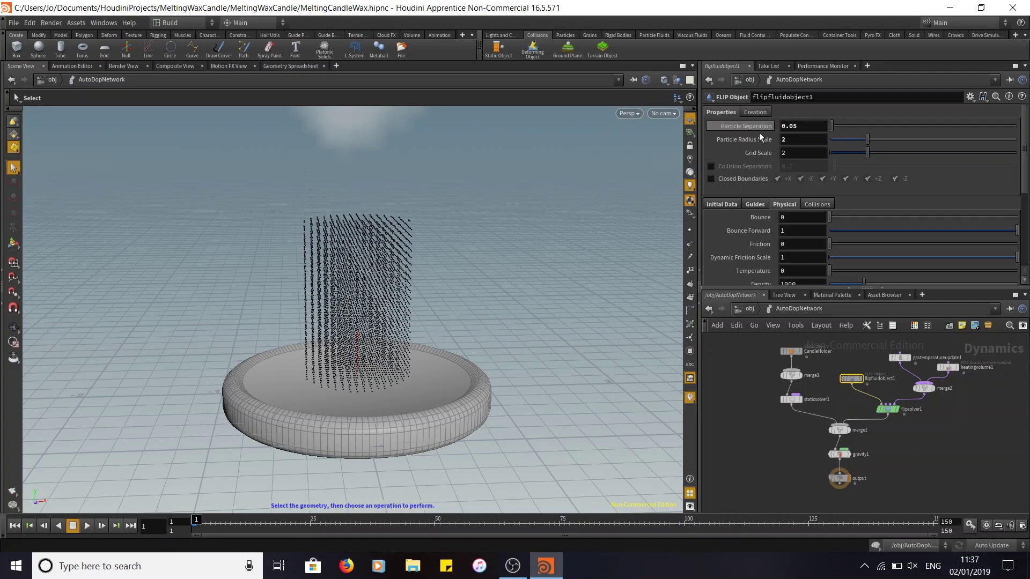
Step: Return to the object level, open Candle_fluid and display its surface_cache node to inspect the fluid mesh
{"action": "left_click", "coordinate": [749, 308]}
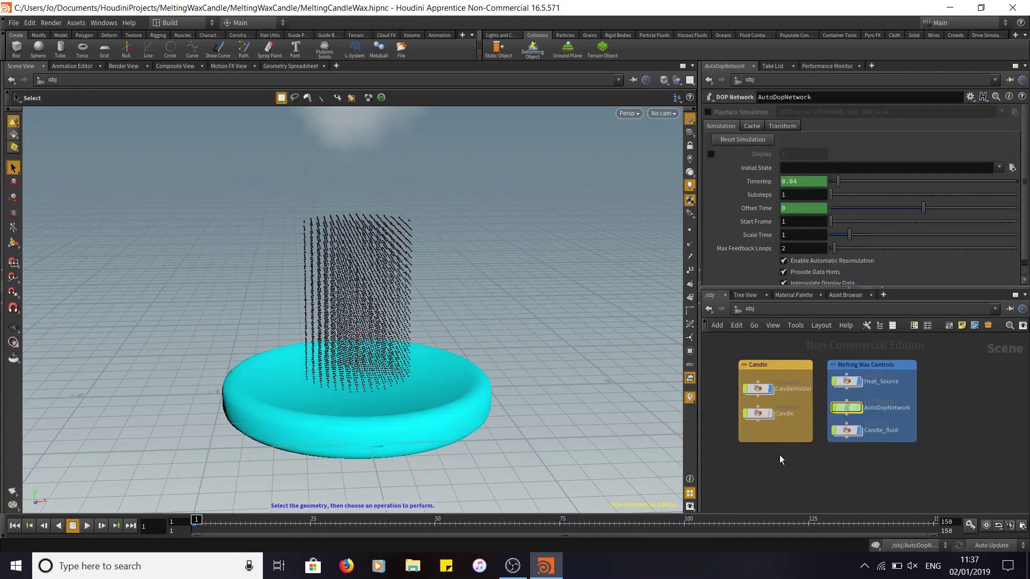
{"action": "double_click", "coordinate": [850, 429]}
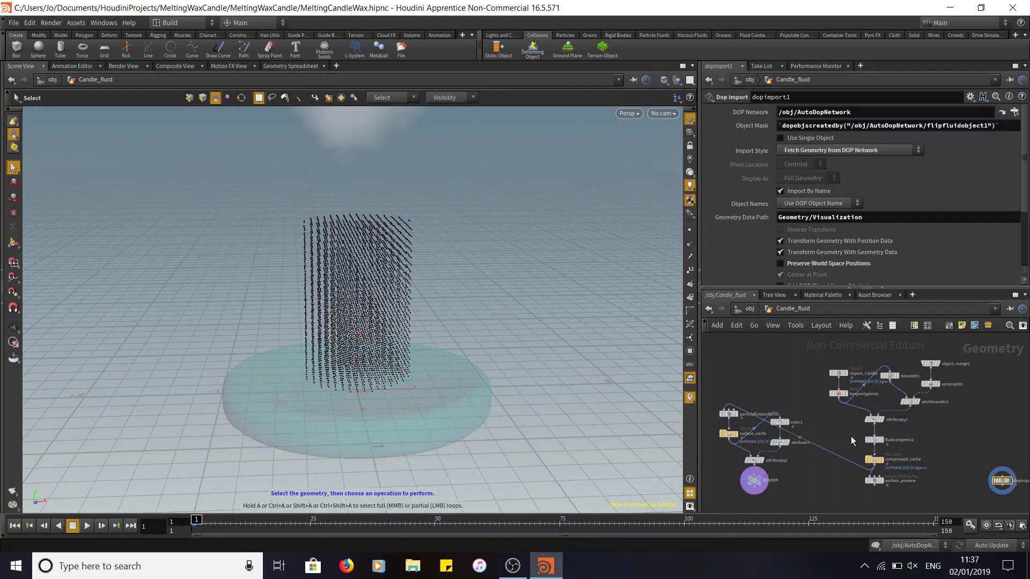
{"action": "left_click", "coordinate": [738, 439]}
{"action": "left_click", "coordinate": [737, 439]}
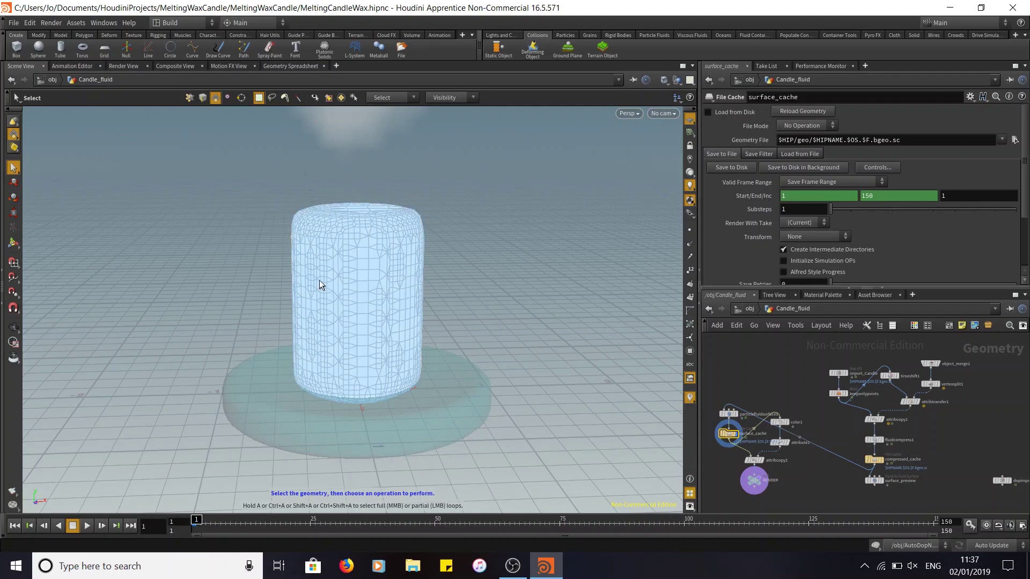
{"action": "key", "text": "Escape"}
{"action": "left_click_drag", "start_coordinate": [519, 246], "coordinate": [435, 247]}
{"action": "key", "text": "s"}
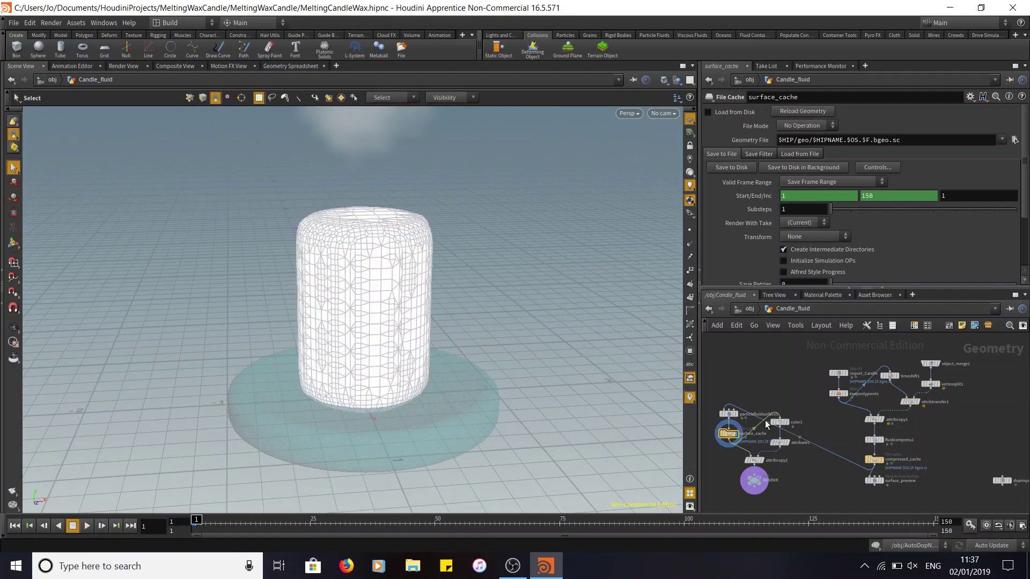
Step: Try a particle separation of 0.01 on particlefluidsurface1 and restore it to 0.05
{"action": "left_click", "coordinate": [730, 413]}
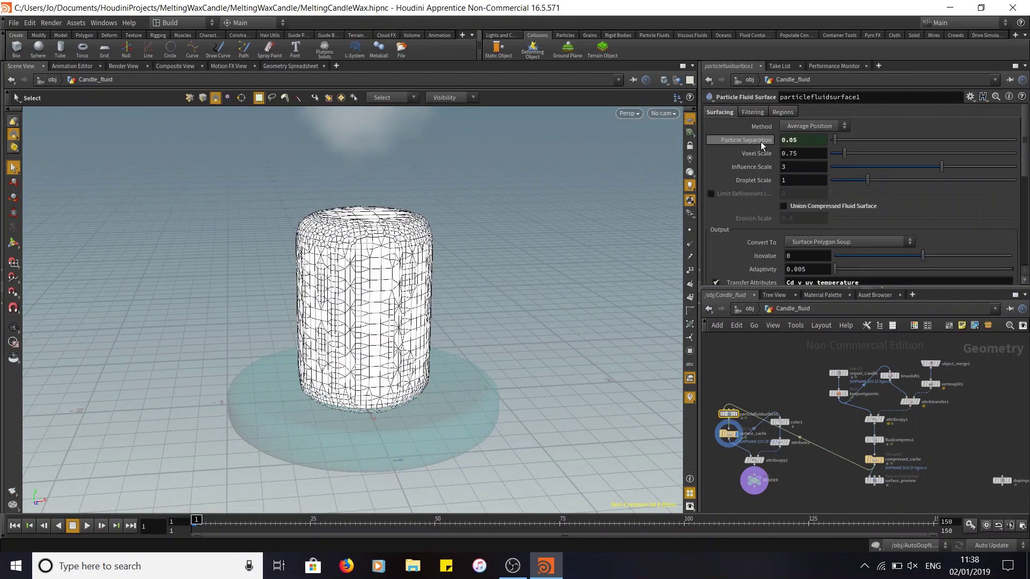
{"action": "left_click", "coordinate": [813, 139]}
{"action": "key", "text": "BackSpace"}
{"action": "type", "text": "1"}
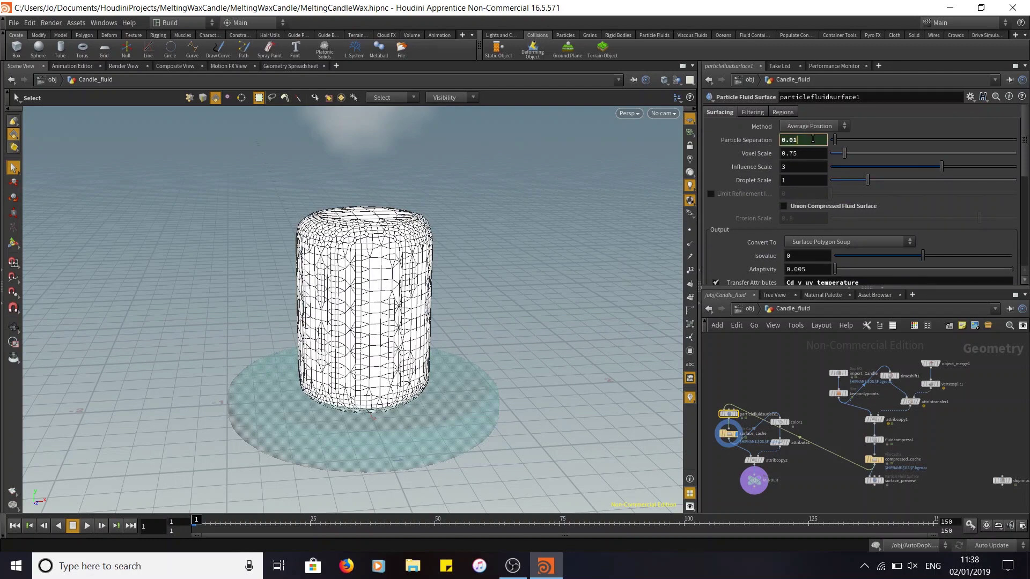
{"action": "key", "text": "Return"}
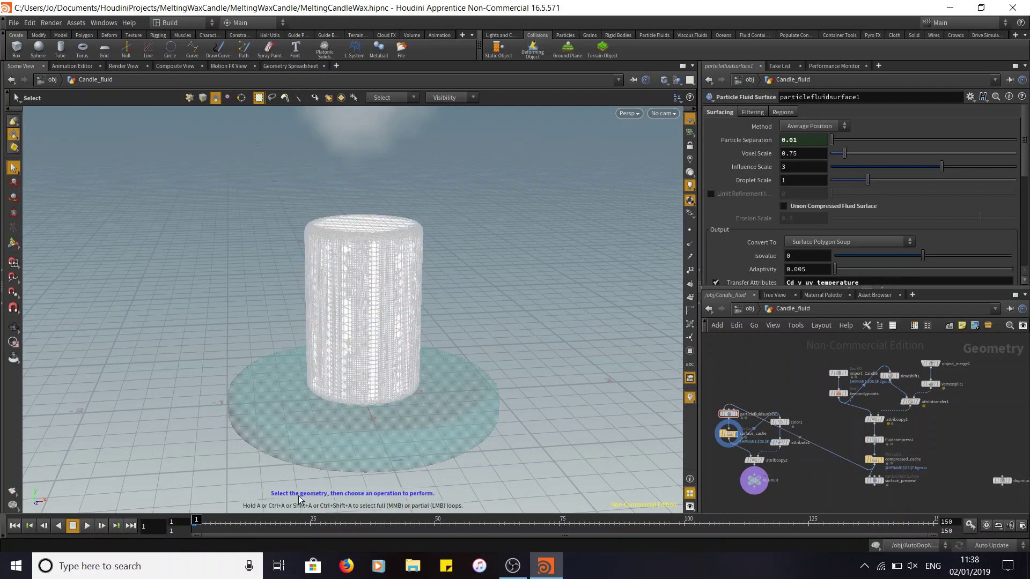
{"action": "left_click", "coordinate": [807, 140]}
{"action": "key", "text": "BackSpace"}
{"action": "type", "text": "5"}
{"action": "key", "text": "Return"}
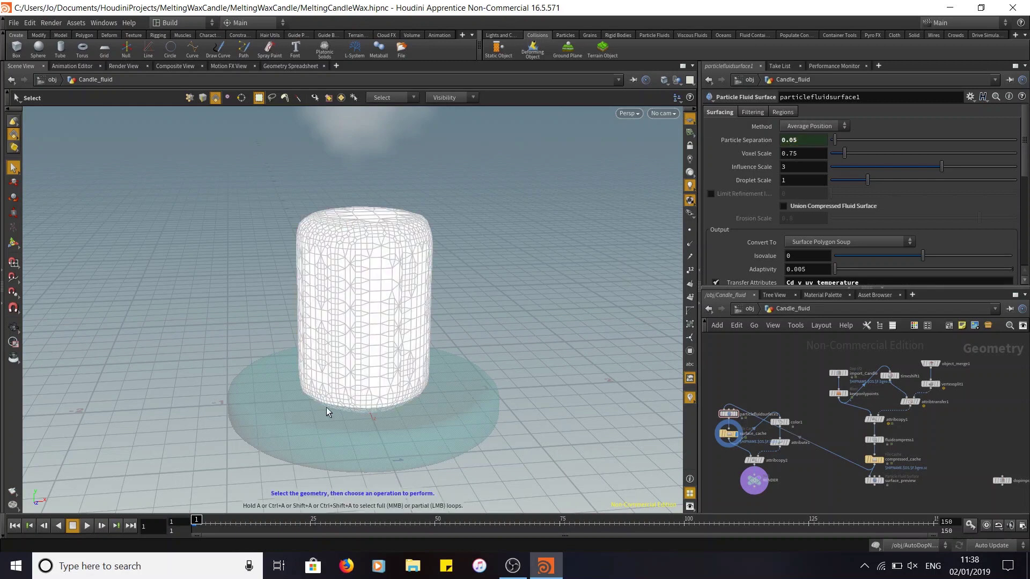
Step: Display the dopimport1 node, move it closer to the other Candle_fluid nodes and select it
{"action": "mouse_move", "coordinate": [1010, 486]}
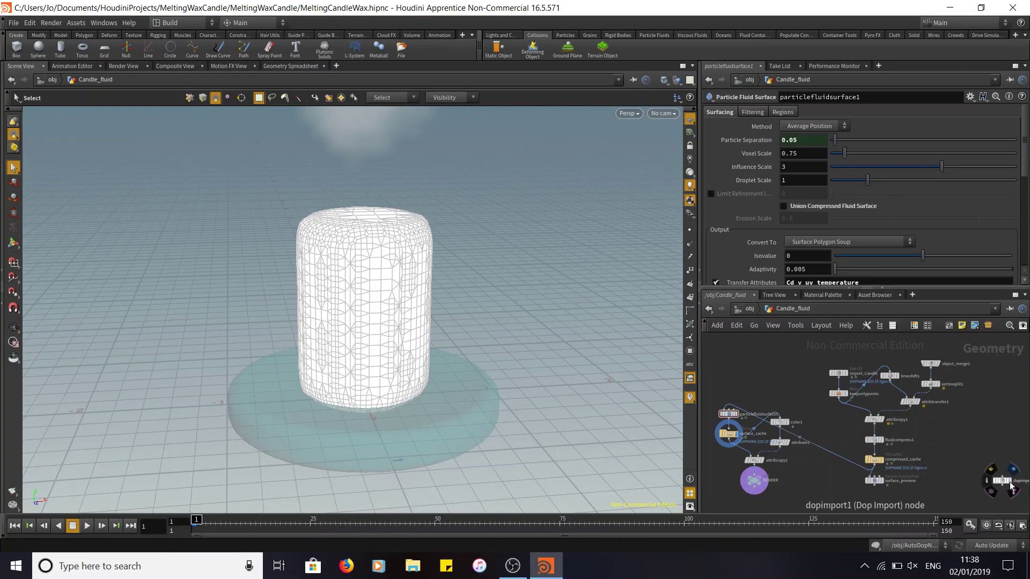
{"action": "left_click", "coordinate": [1011, 486]}
{"action": "left_click_drag", "start_coordinate": [1003, 487], "coordinate": [959, 453]}
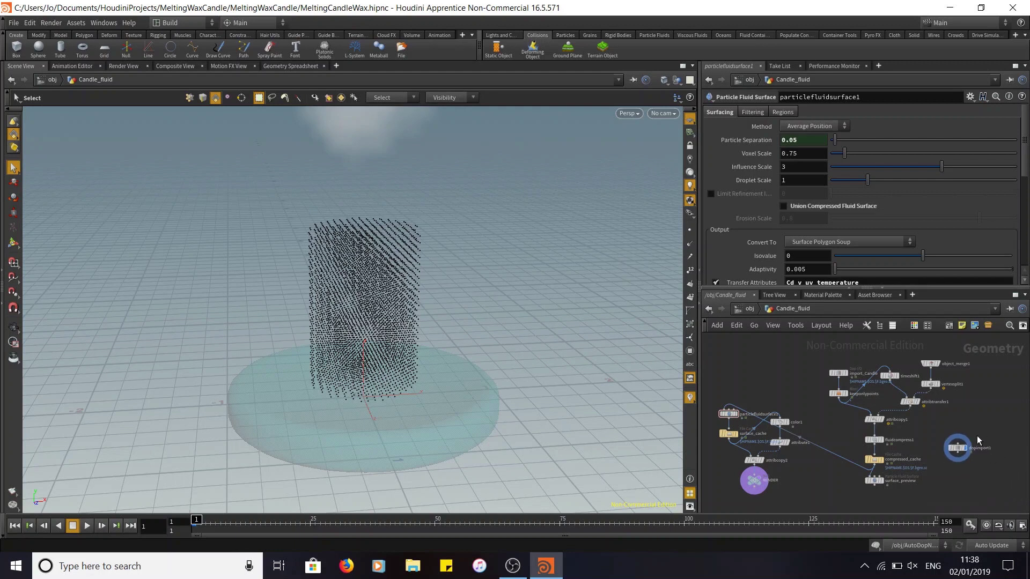
{"action": "left_click", "coordinate": [956, 447]}
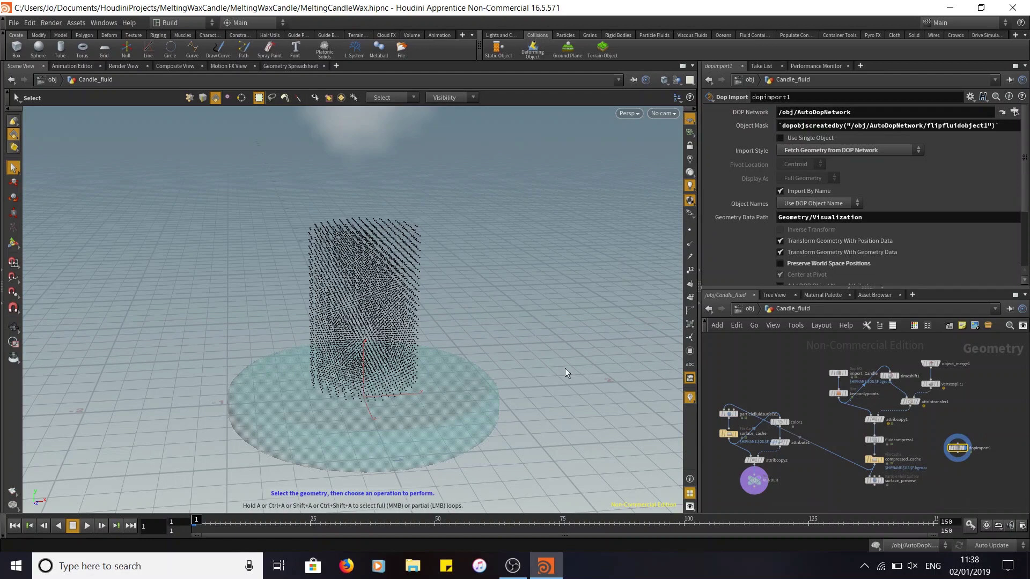
Step: Return to the object level, play the particle simulation, check its state at frame 149 and rewind to frame 1
{"action": "mouse_move", "coordinate": [722, 438]}
{"action": "key", "text": "u"}
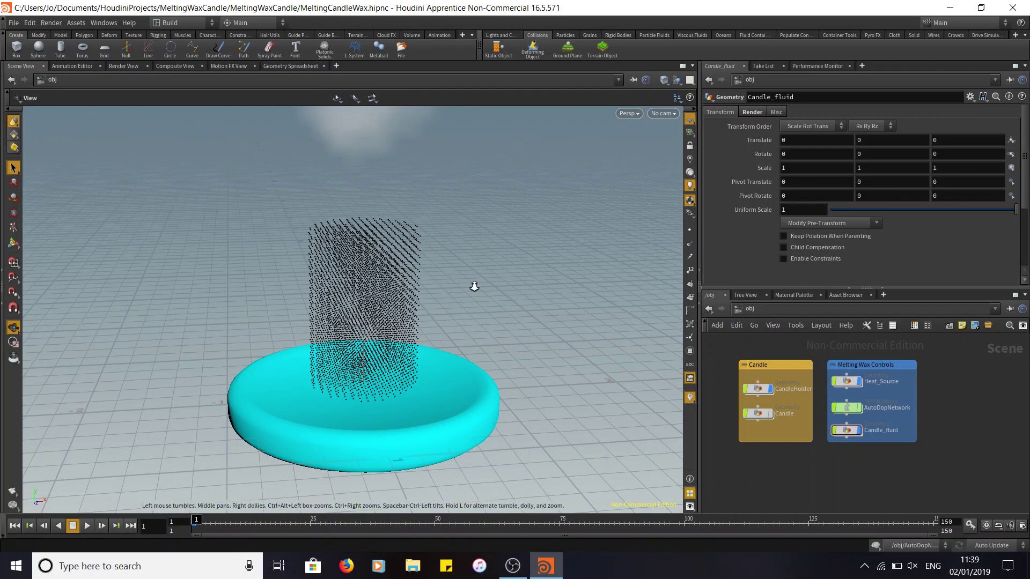
{"action": "right_click_drag", "start_coordinate": [474, 285], "coordinate": [481, 373], "text": "alt"}
{"action": "middle_click_drag", "start_coordinate": [537, 258], "coordinate": [530, 293], "text": "alt"}
{"action": "left_click", "coordinate": [86, 526]}
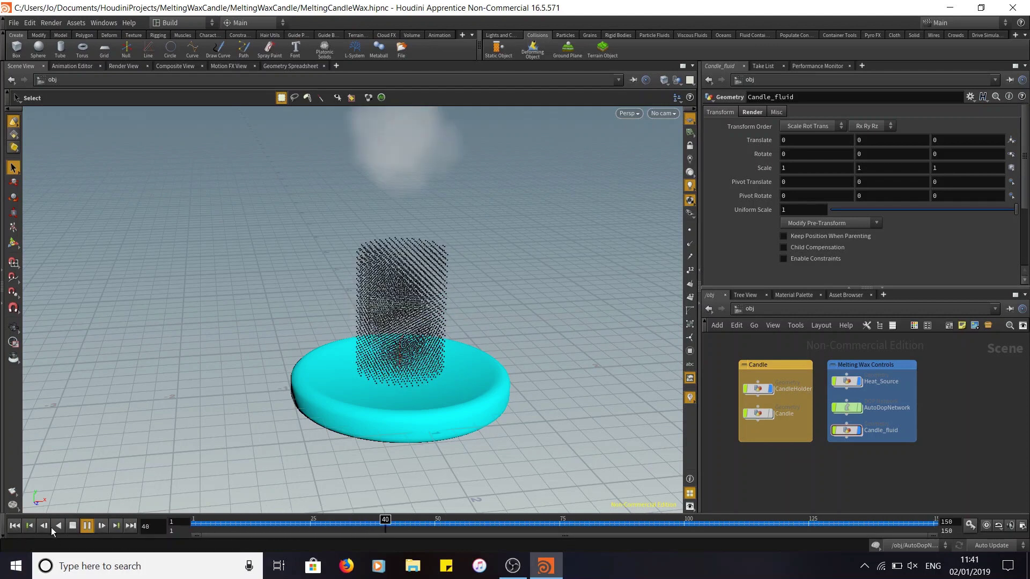
{"action": "left_click", "coordinate": [87, 525]}
{"action": "left_click", "coordinate": [929, 518]}
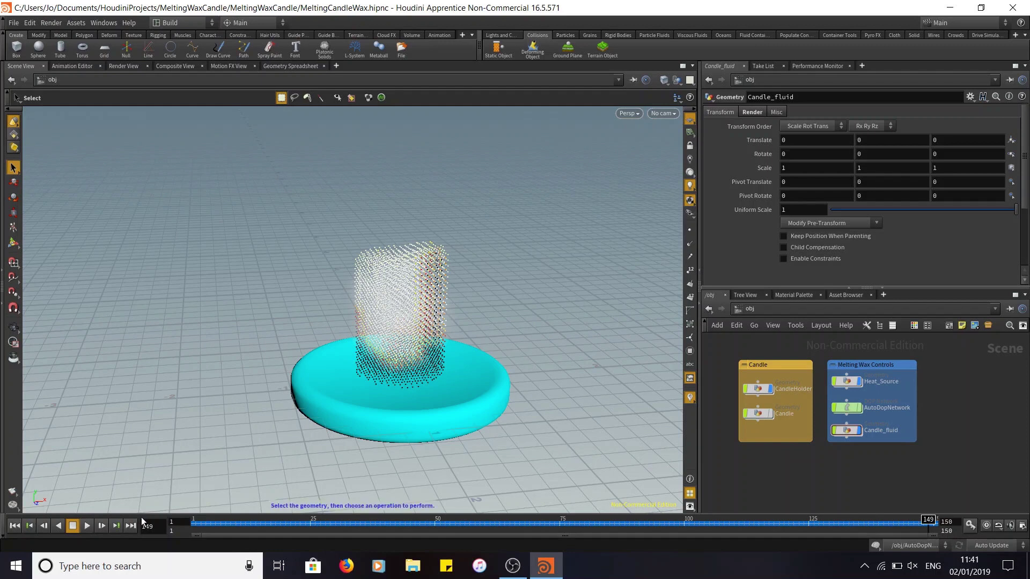
{"action": "left_click", "coordinate": [195, 524]}
{"action": "left_click_drag", "start_coordinate": [195, 526], "coordinate": [188, 528]}
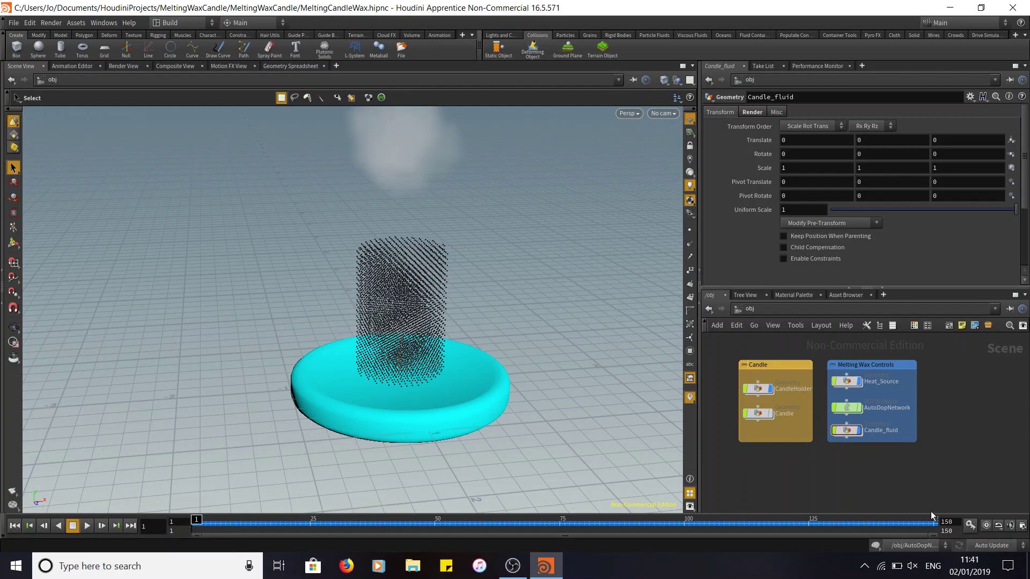
Step: Extend the timeline's end frame to 200 and play the simulation from near frame 150
{"action": "double_click", "coordinate": [947, 530]}
{"action": "type", "text": "200"}
{"action": "key", "text": "Return"}
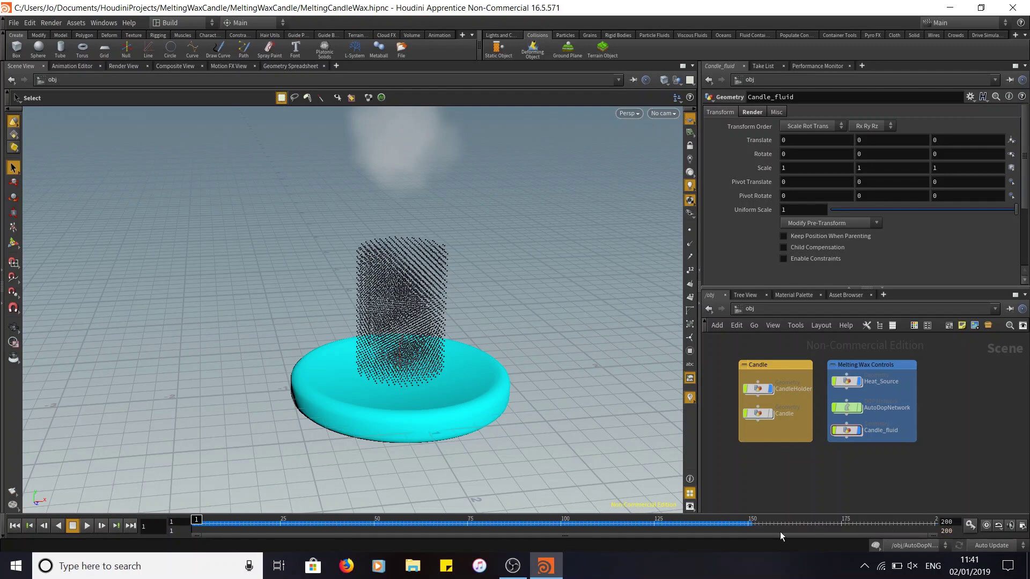
{"action": "left_click", "coordinate": [736, 521]}
{"action": "left_click", "coordinate": [87, 526]}
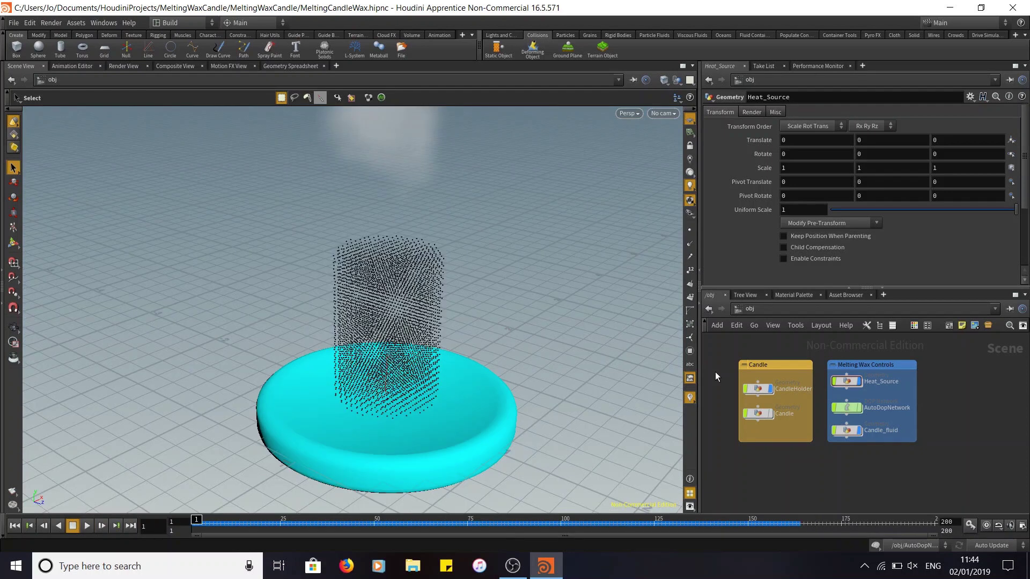
Step: Open Candle_fluid and set the particle separation of particlefluidsurface1 to 0.01
{"action": "double_click", "coordinate": [847, 432]}
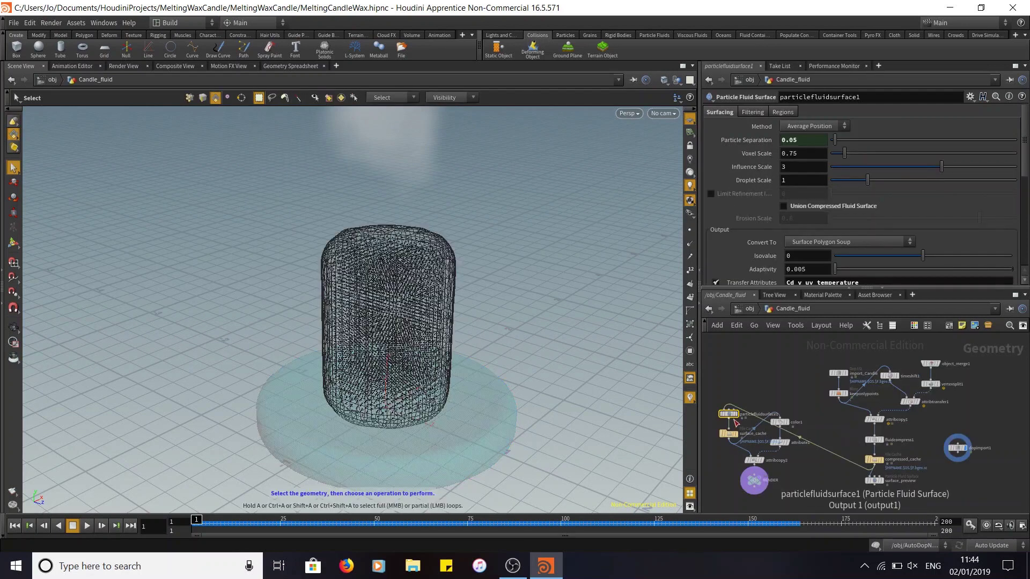
{"action": "left_click", "coordinate": [731, 435]}
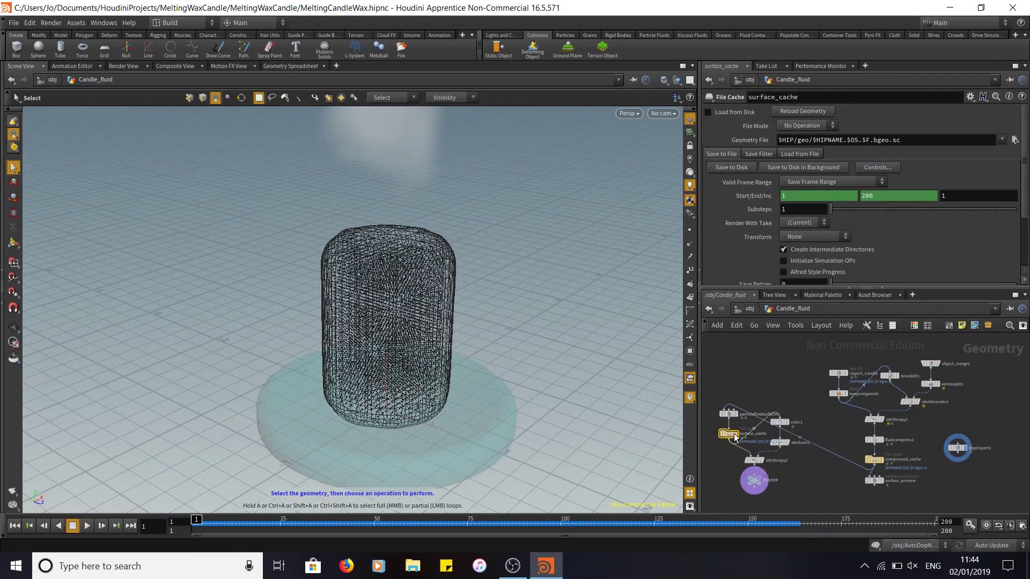
{"action": "left_click", "coordinate": [728, 414]}
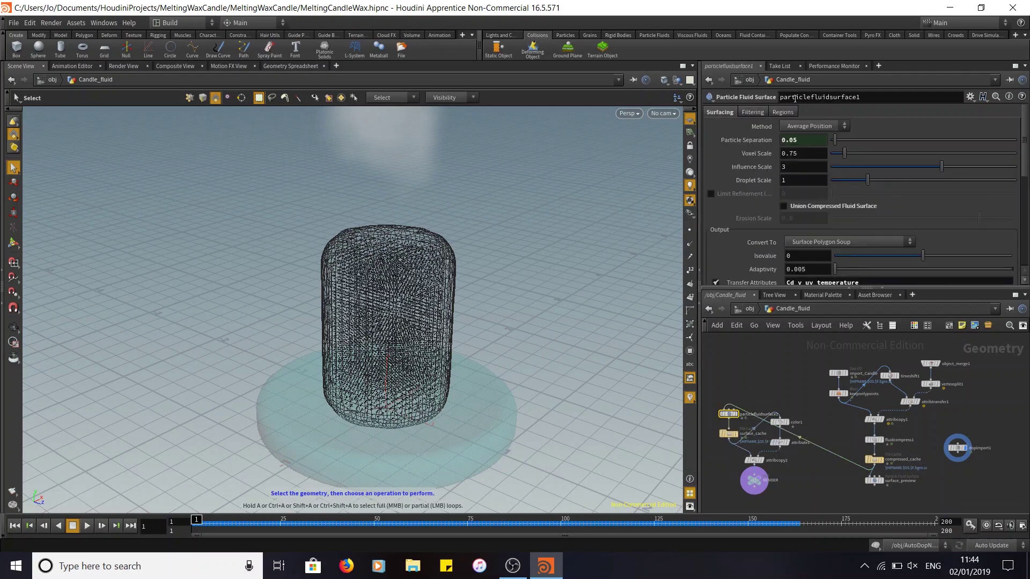
{"action": "left_click", "coordinate": [810, 139]}
{"action": "key", "text": "BackSpace"}
{"action": "type", "text": "1"}
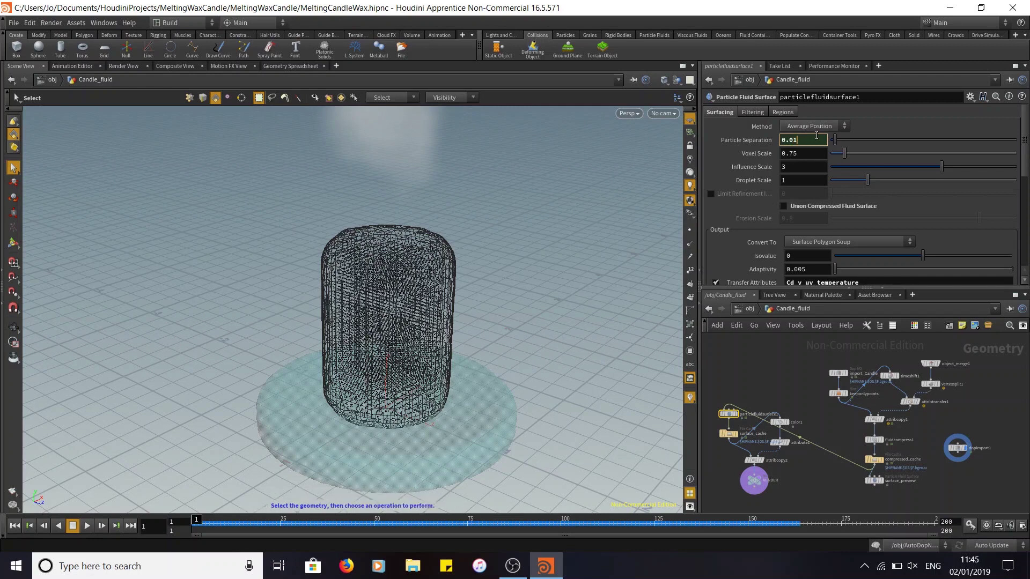
{"action": "key", "text": "Return"}
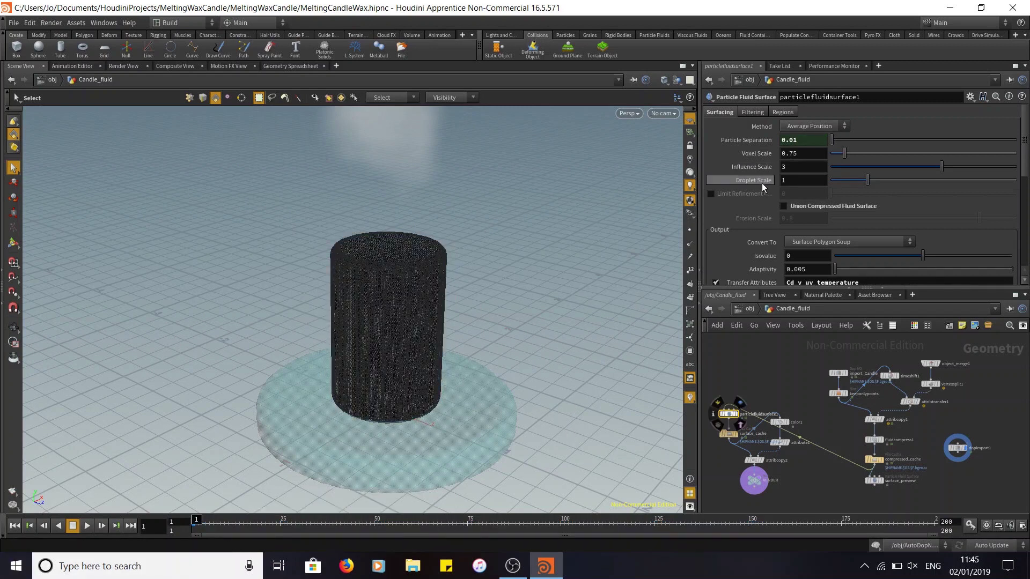
Step: Set the droplet scale of particlefluidsurface1 to 0.8 and inspect the candle surface
{"action": "mouse_move", "coordinate": [761, 182]}
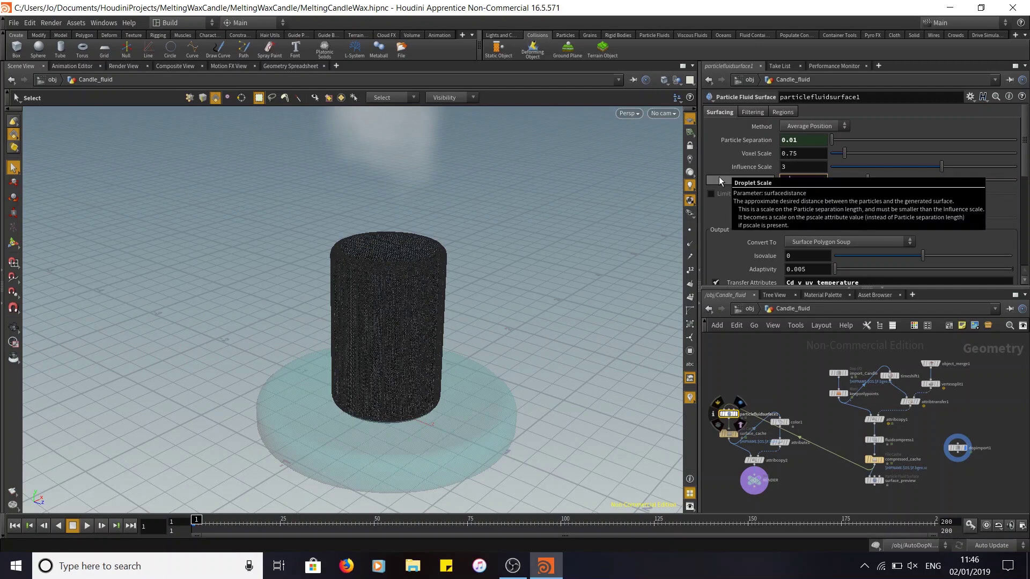
{"action": "key", "text": "Return"}
{"action": "scroll", "coordinate": [515, 256], "scroll_direction": "up", "scroll_amount": 2}
{"action": "left_click_drag", "start_coordinate": [514, 256], "coordinate": [529, 271], "text": "alt"}
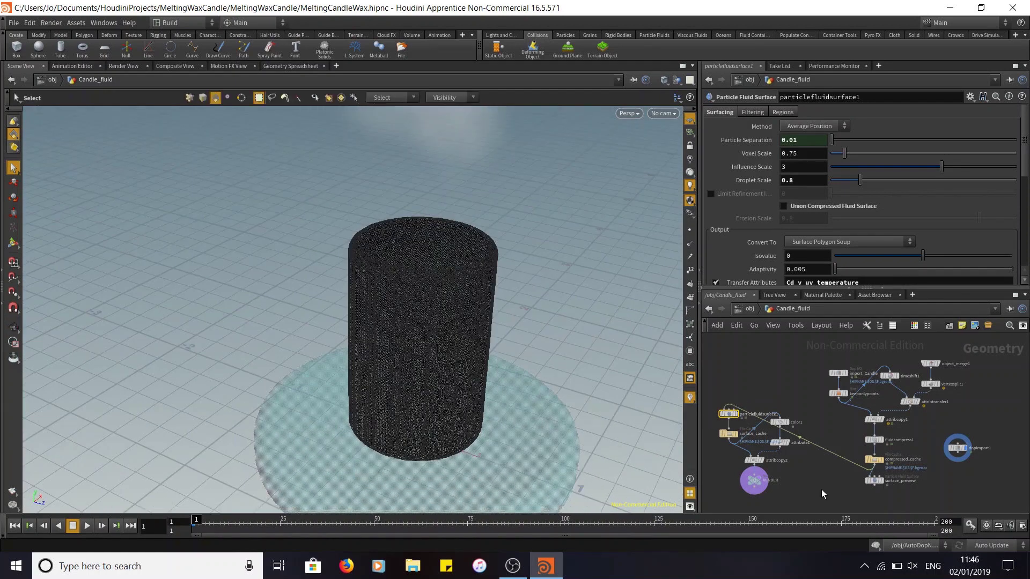
Step: Display surface_cache to inspect the refined candle mesh, and switch the display back to dopimport1
{"action": "left_click", "coordinate": [734, 436]}
{"action": "left_click_drag", "start_coordinate": [567, 311], "coordinate": [542, 298]}
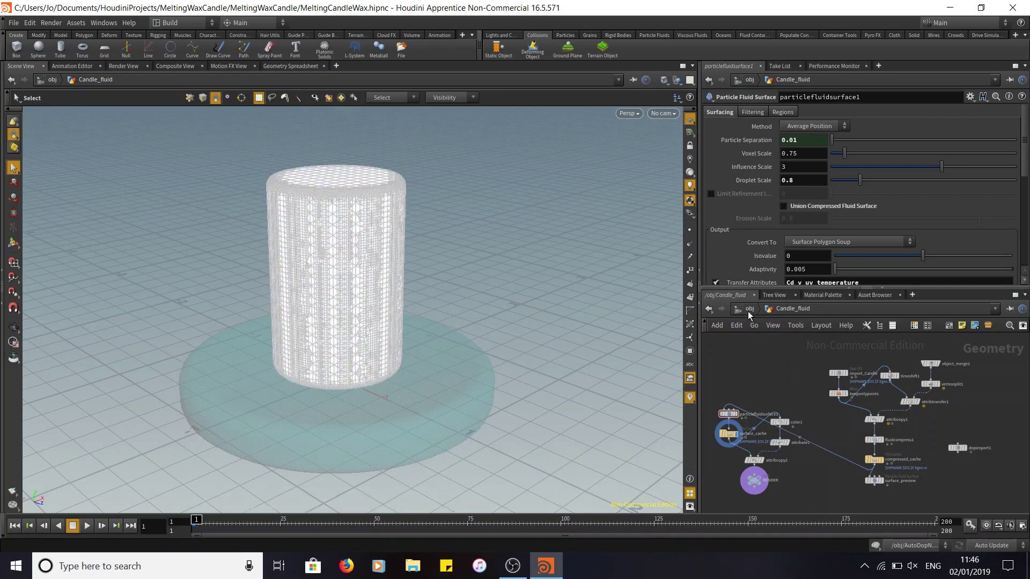
{"action": "left_click", "coordinate": [966, 449]}
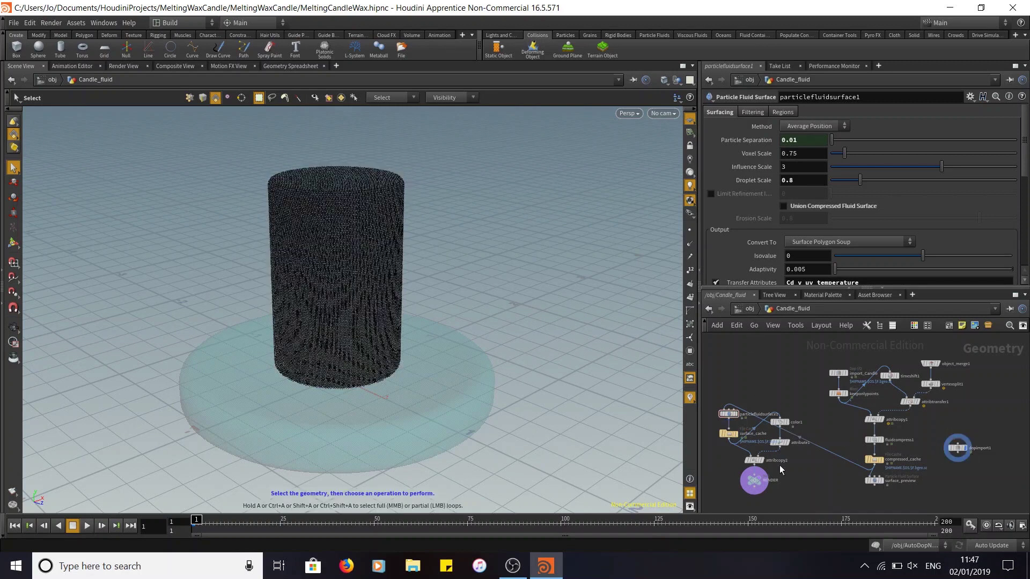
Step: Keep Save Frame Range as surface_cache's valid frame range and copy the ".$F.bgeo.sc" ending of its geometry file path
{"action": "left_click", "coordinate": [732, 435]}
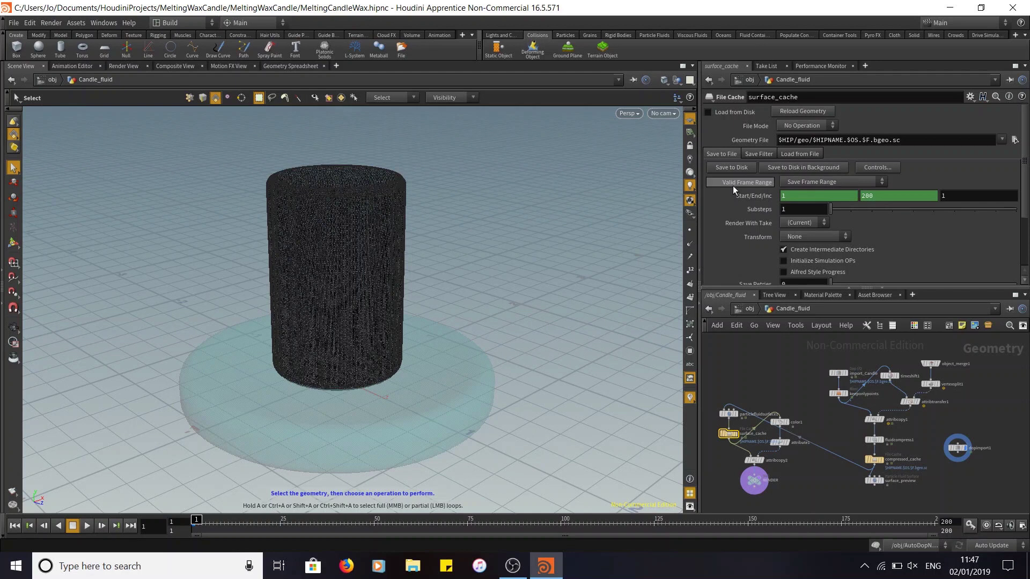
{"action": "left_click", "coordinate": [822, 182]}
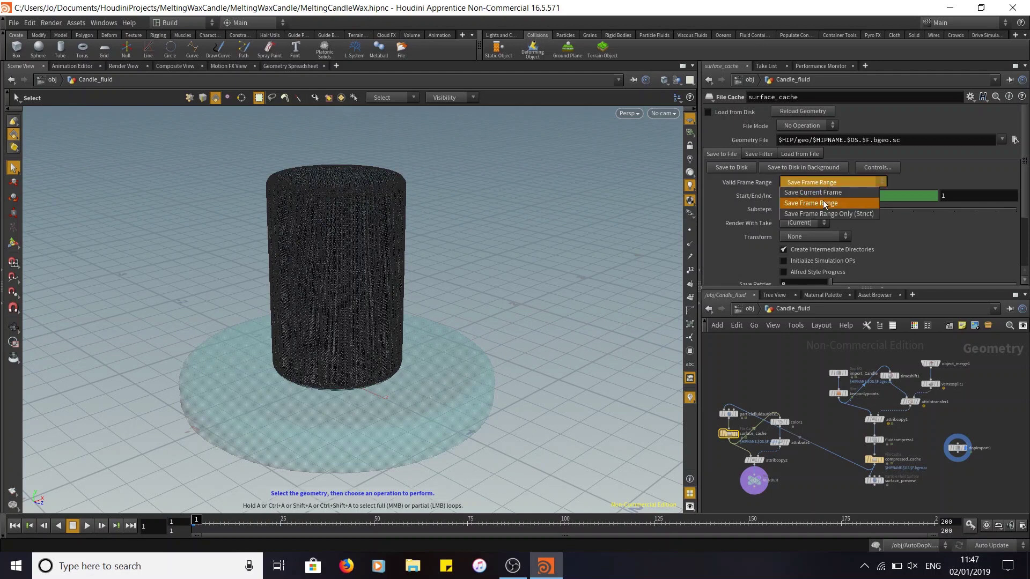
{"action": "left_click", "coordinate": [831, 205]}
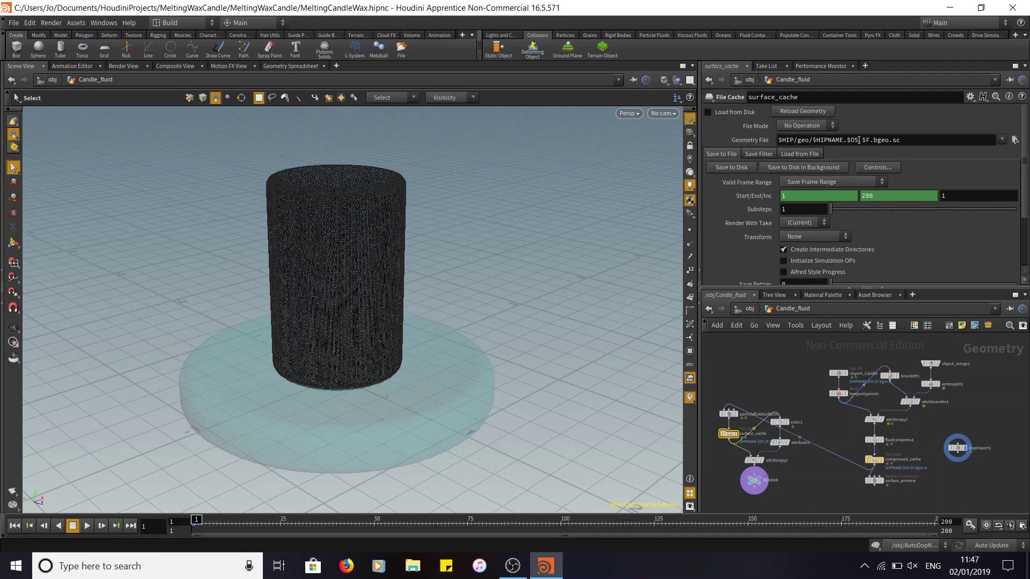
{"action": "left_click_drag", "start_coordinate": [857, 142], "coordinate": [919, 145]}
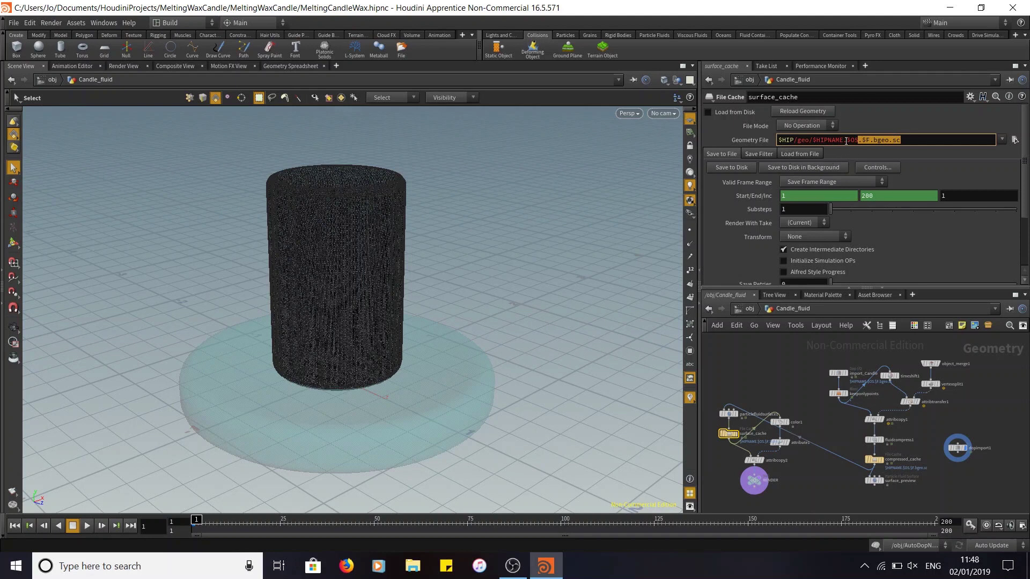
{"action": "left_click_drag", "start_coordinate": [842, 140], "coordinate": [975, 140]}
{"action": "left_click", "coordinate": [889, 142]}
{"action": "left_click_drag", "start_coordinate": [858, 141], "coordinate": [902, 148]}
{"action": "key", "text": "ctrl+c"}
Step: Set surface_cache's geometry file to MeltingWaxSim.$F.bgeo.sc in the geo folder of the MeltingWaxCandle project under HoudiniProjects
{"action": "left_click", "coordinate": [1014, 140]}
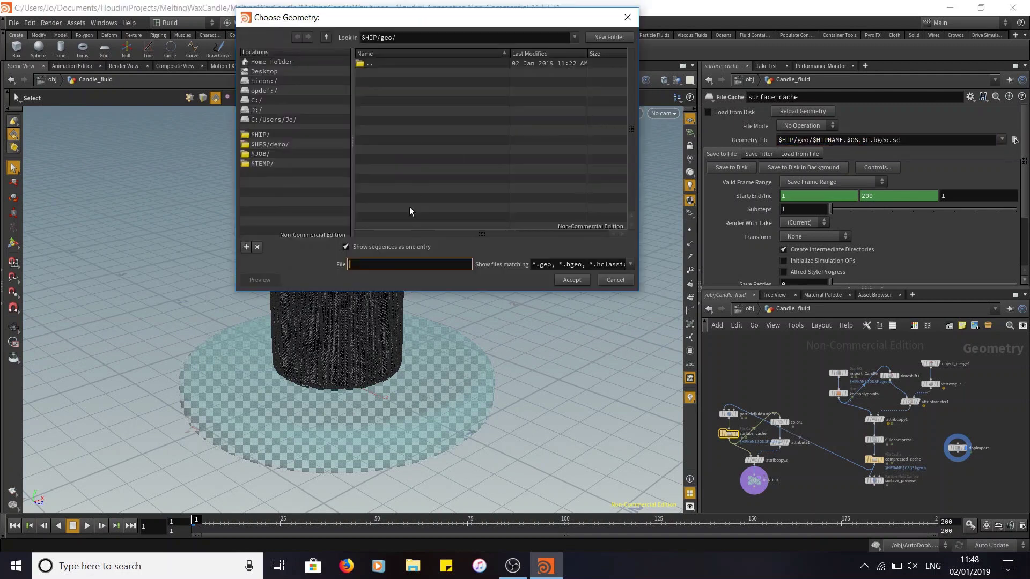
{"action": "left_click", "coordinate": [272, 62]}
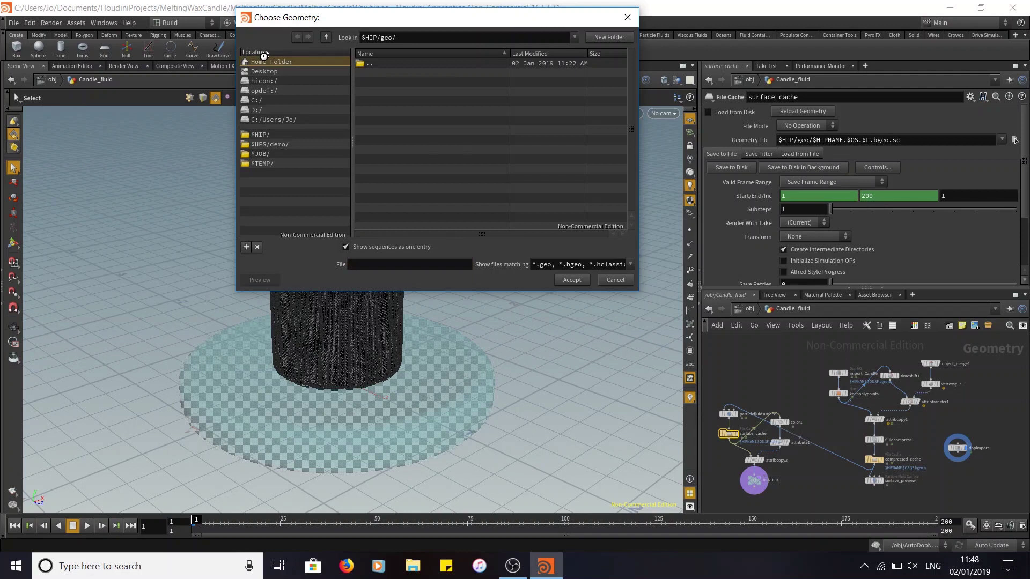
{"action": "double_click", "coordinate": [392, 140]}
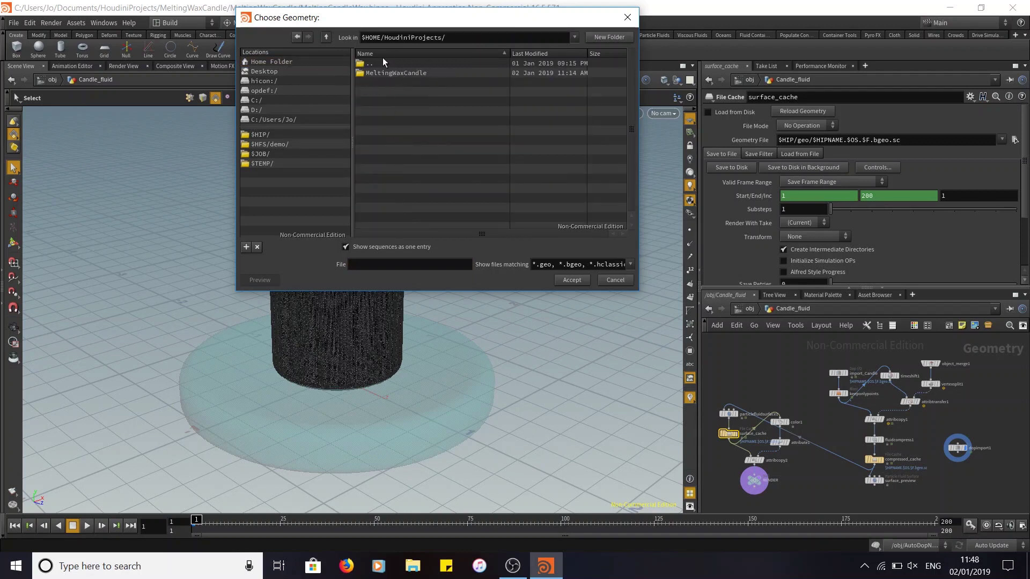
{"action": "double_click", "coordinate": [399, 73]}
{"action": "double_click", "coordinate": [399, 72]}
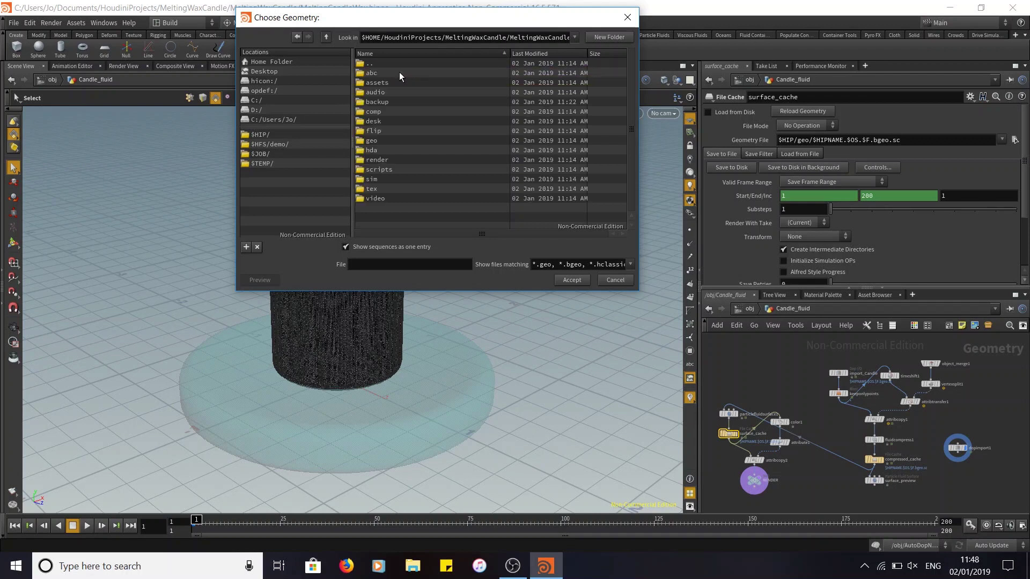
{"action": "double_click", "coordinate": [375, 141]}
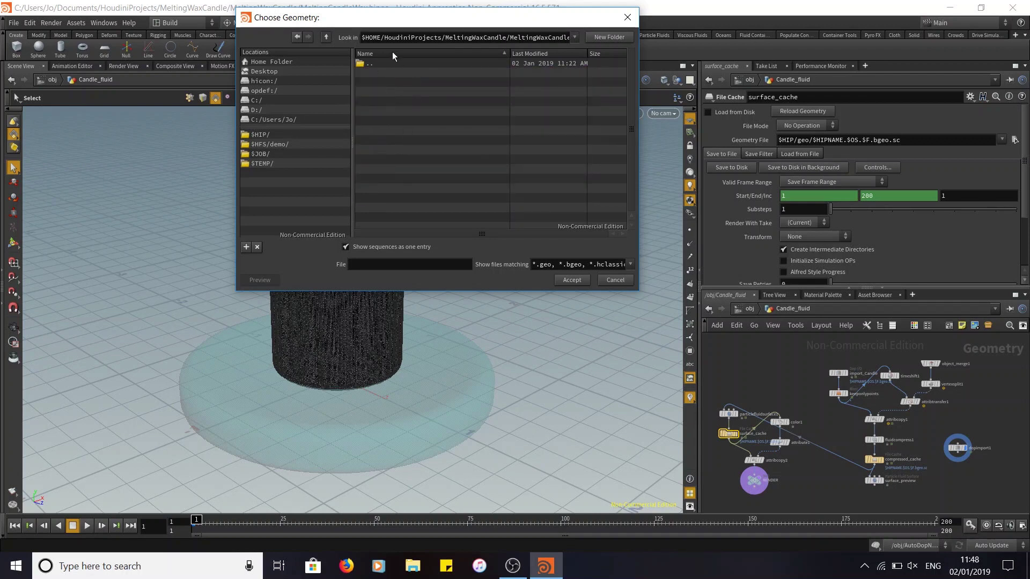
{"action": "left_click", "coordinate": [392, 267]}
{"action": "type", "text": "MeltingWaxSim"}
{"action": "key", "text": "ctrl+v"}
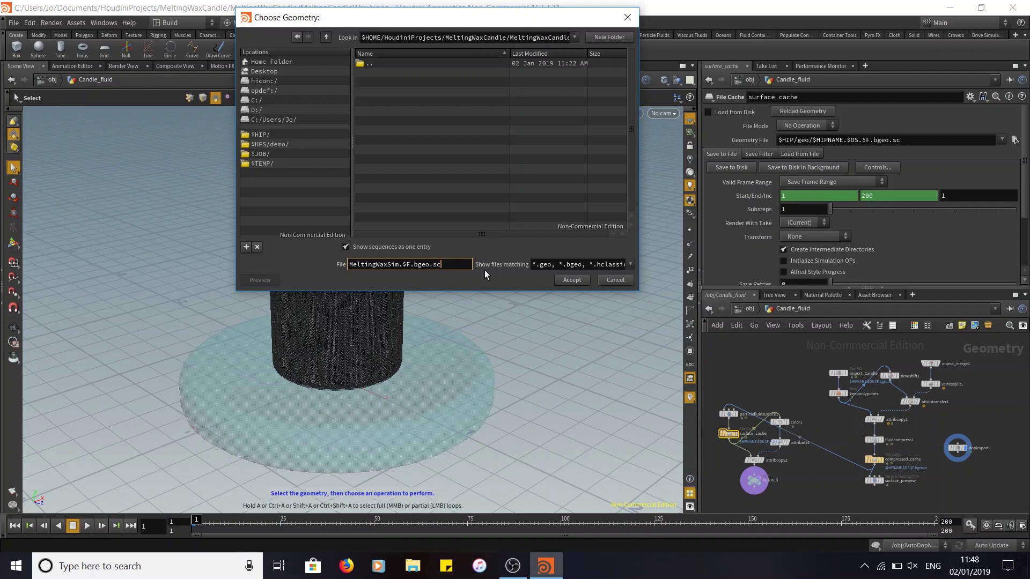
{"action": "left_click", "coordinate": [571, 281]}
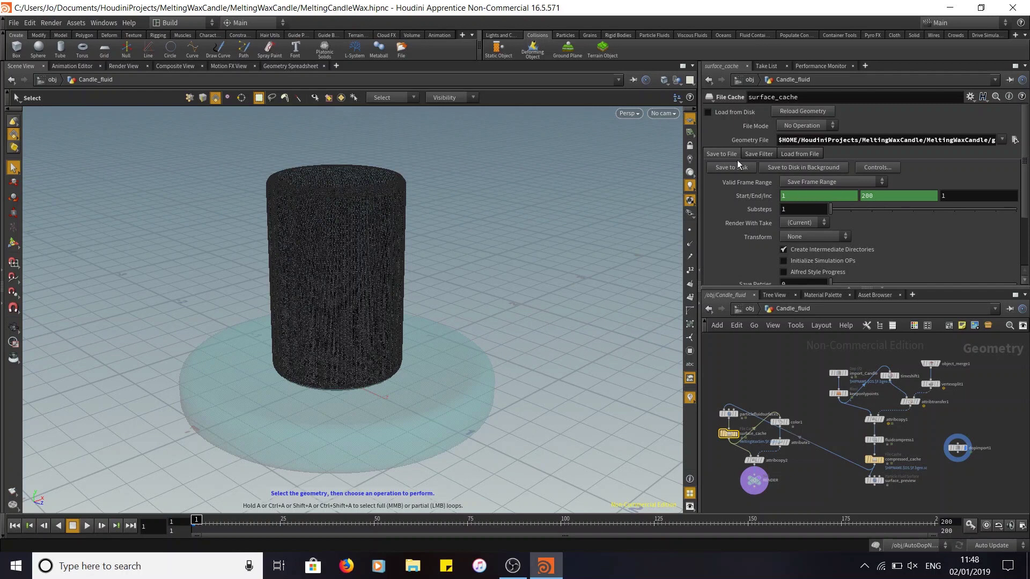
Step: Save the scene and write surface_cache's frames 1 to 200 to disk
{"action": "left_click", "coordinate": [21, 25]}
{"action": "left_click", "coordinate": [29, 83]}
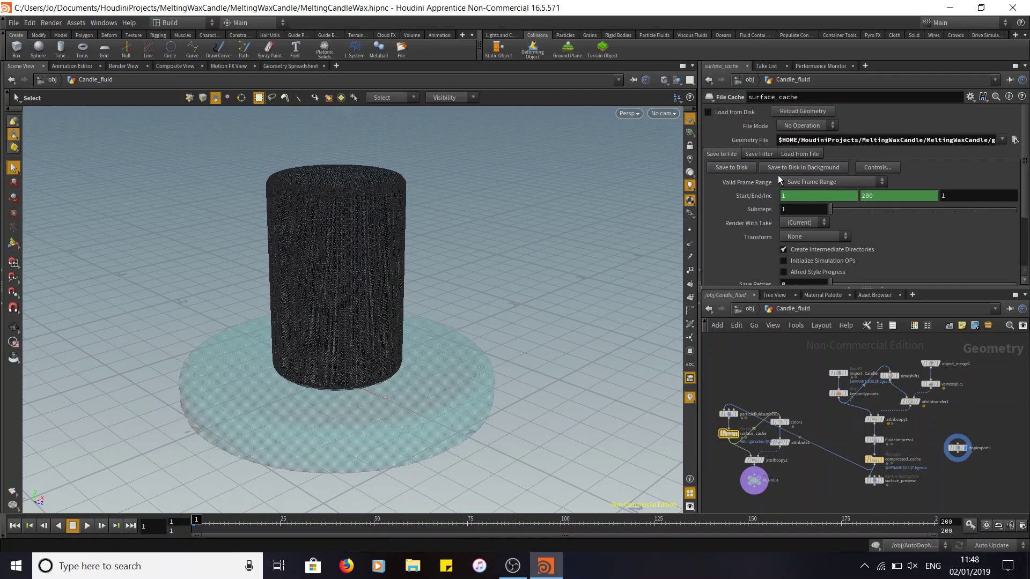
{"action": "left_click", "coordinate": [721, 165]}
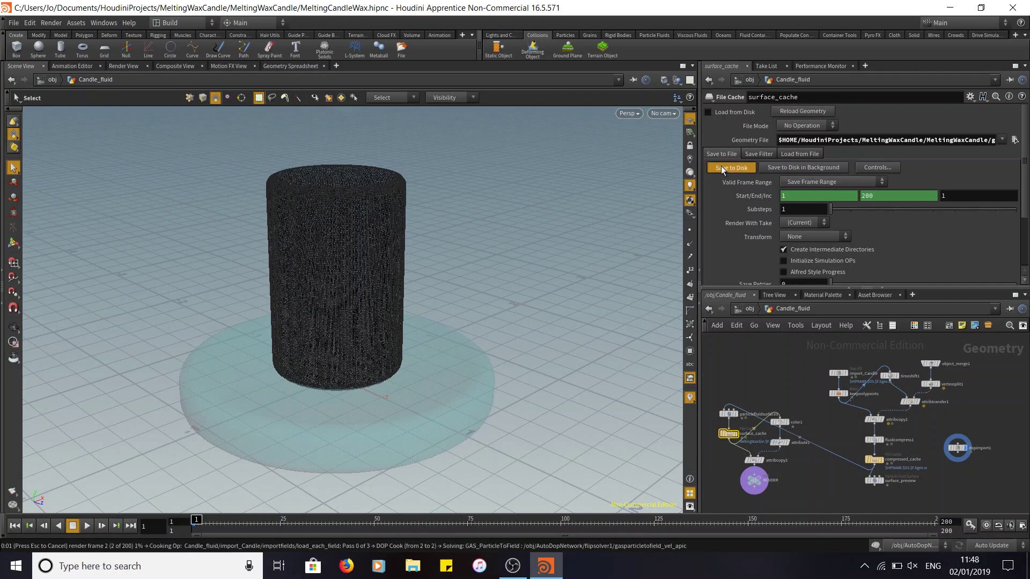
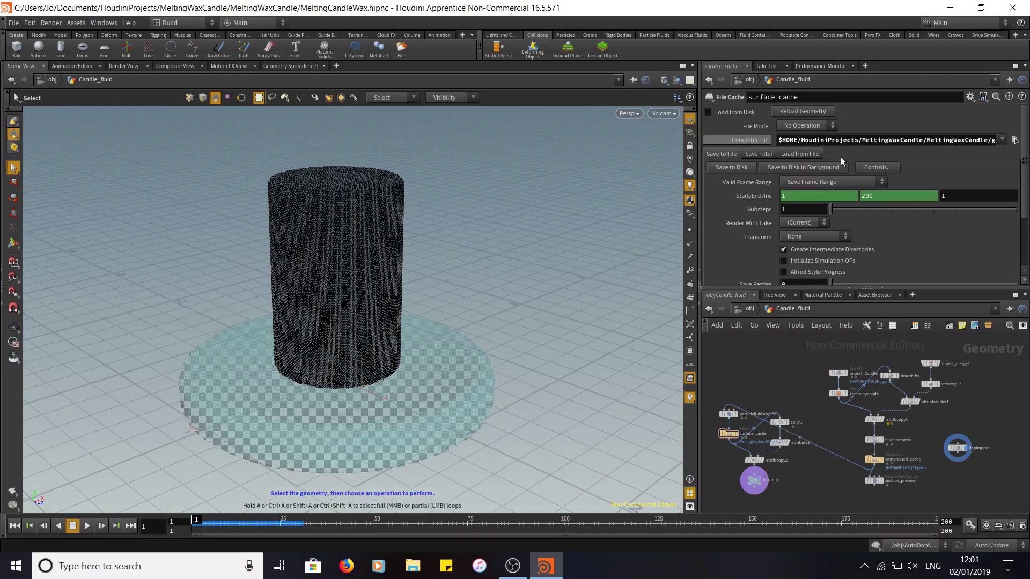
Step: Return to the object level and lengthen the Candle and Melting Wax Controls network boxes downwards
{"action": "left_click", "coordinate": [749, 310]}
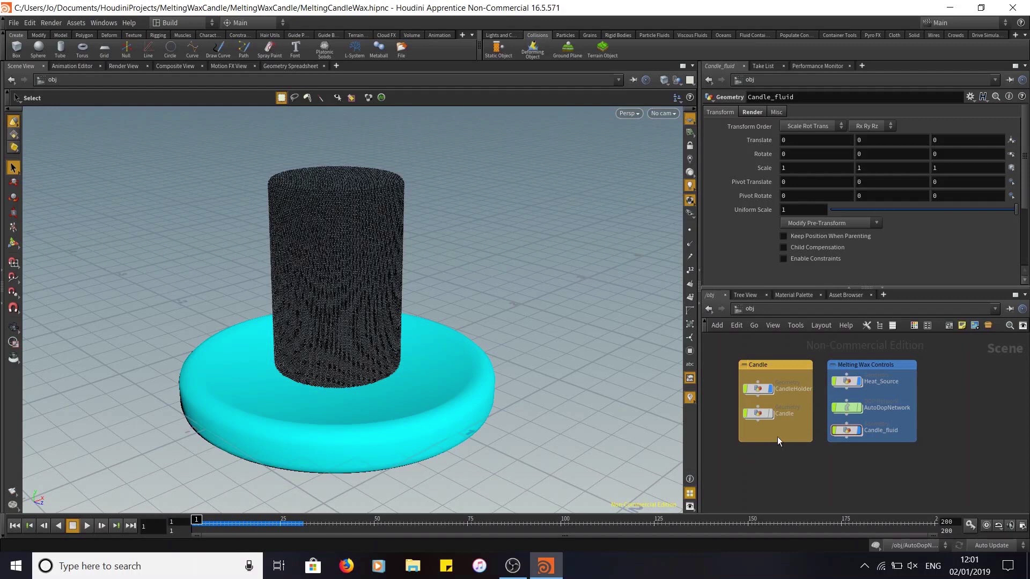
{"action": "left_click_drag", "start_coordinate": [779, 443], "coordinate": [778, 468]}
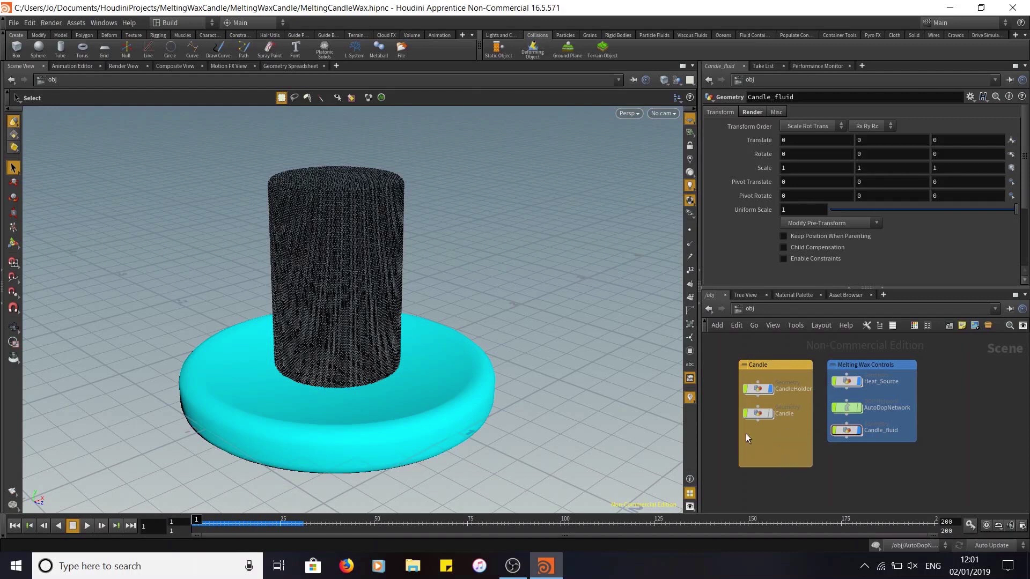
{"action": "left_click_drag", "start_coordinate": [873, 443], "coordinate": [874, 465]}
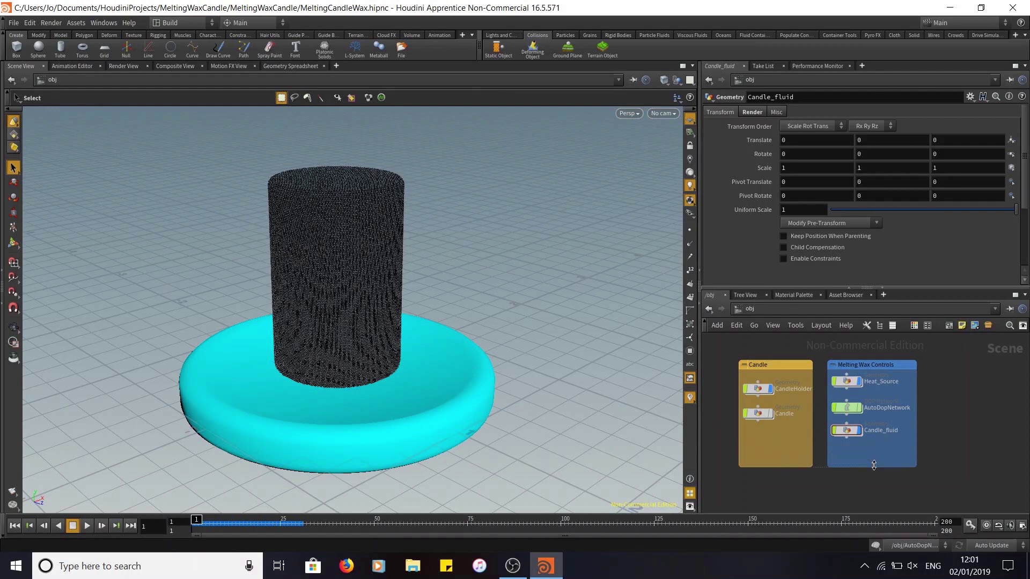
Step: Start adding a new node at the object level
{"action": "key", "text": "Tab"}
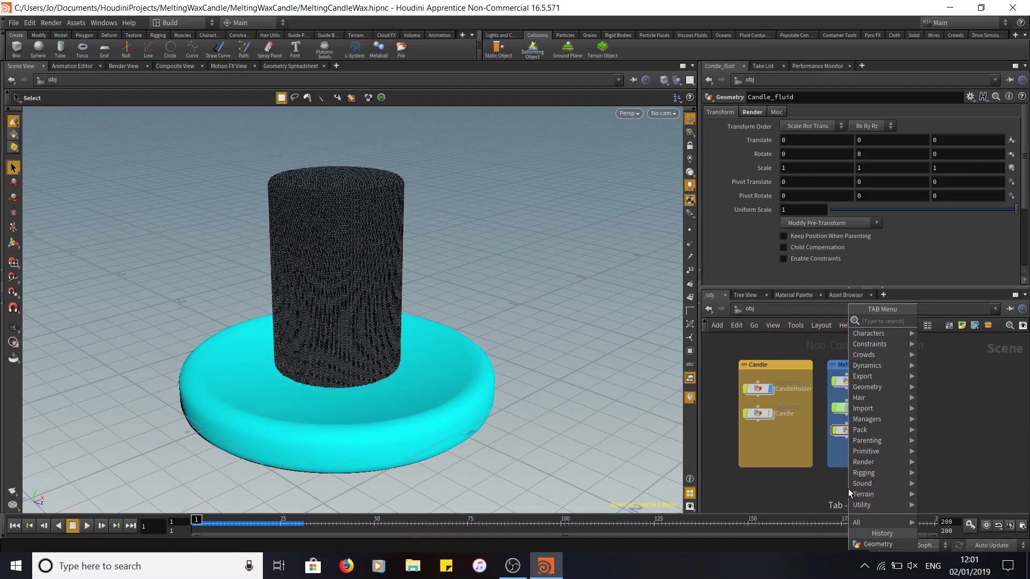
Step: Add a Geometry node to the Candle network box and name it CandleCache
{"action": "type", "text": "geo"}
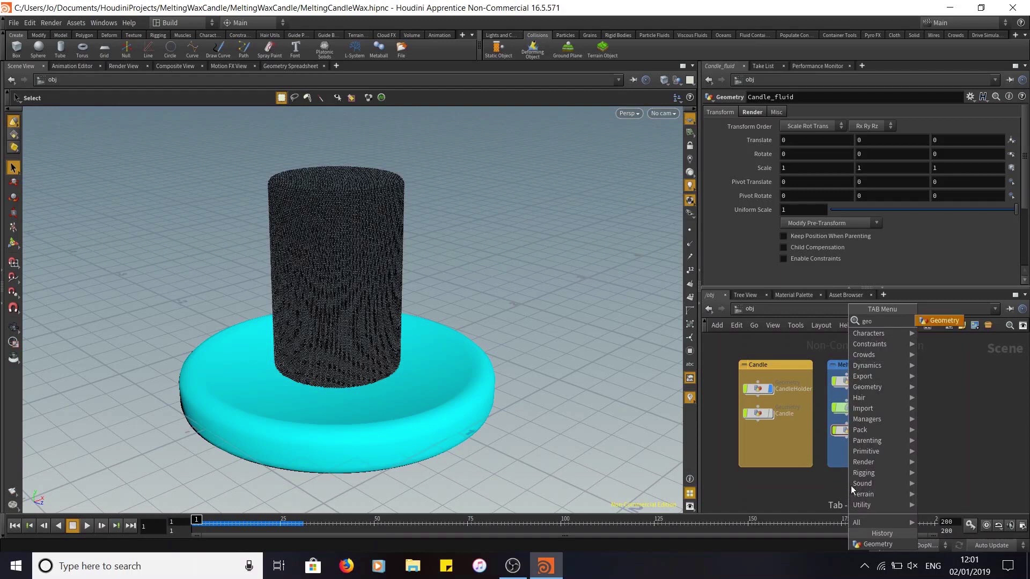
{"action": "left_click", "coordinate": [941, 322]}
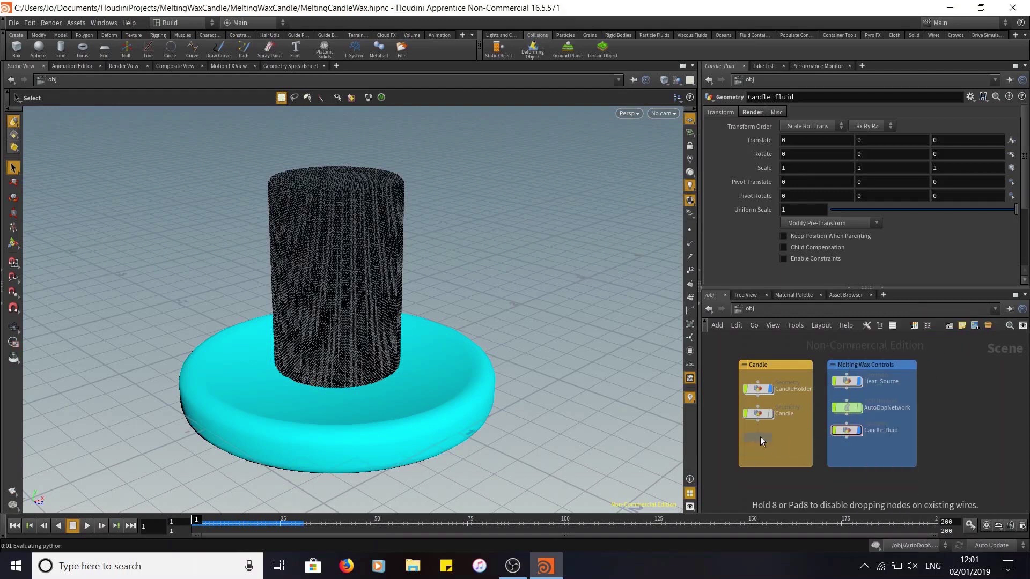
{"action": "left_click", "coordinate": [758, 442]}
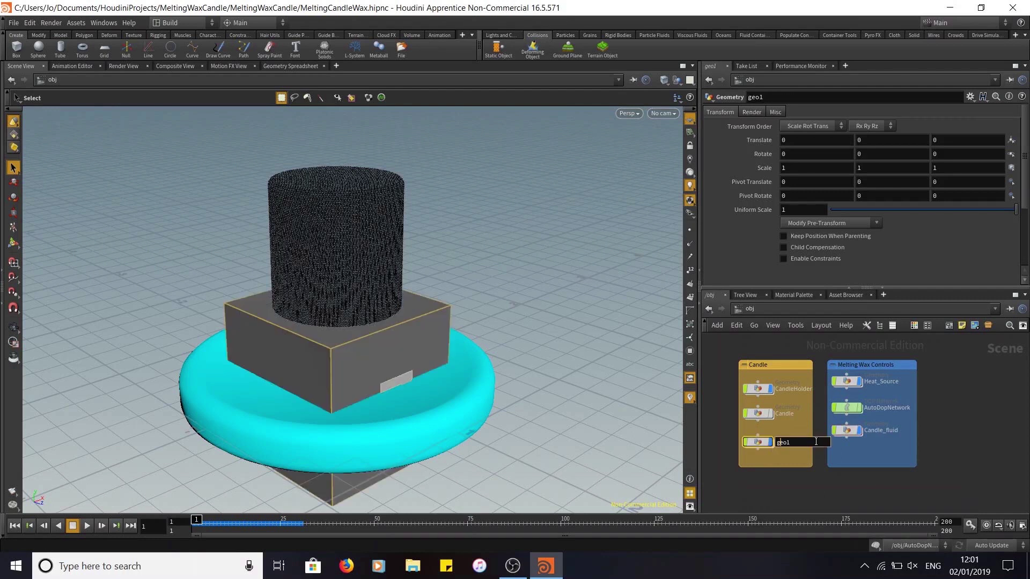
{"action": "type", "text": "Cadle"}
{"action": "key", "text": "BackSpace"}
{"action": "key", "text": "BackSpace"}
{"action": "key", "text": "BackSpace"}
{"action": "type", "text": "ndleCache"}
{"action": "key", "text": "Return"}
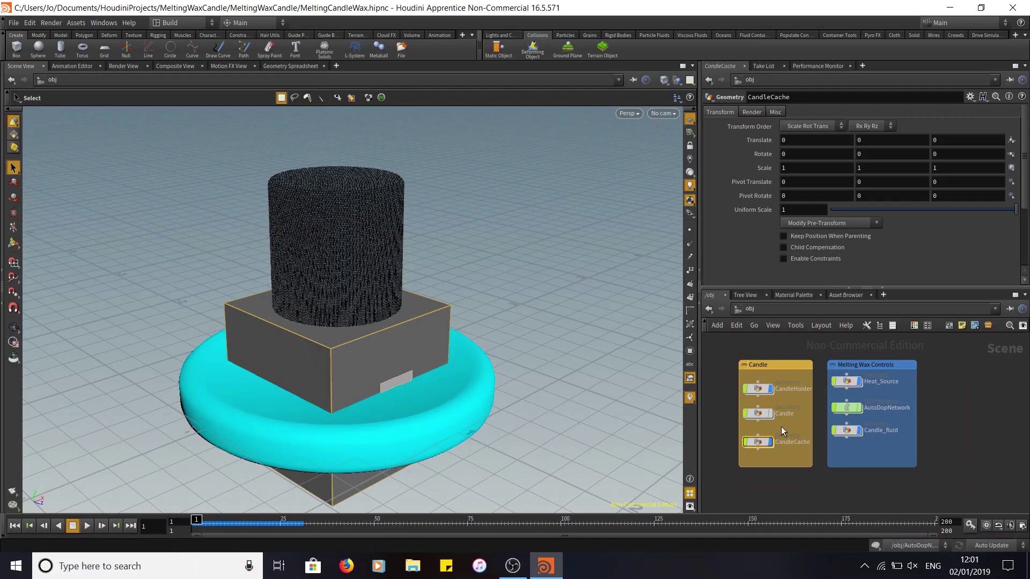
Step: Inside CandleCache, replace the default file node with a Dop I/O node
{"action": "double_click", "coordinate": [761, 441]}
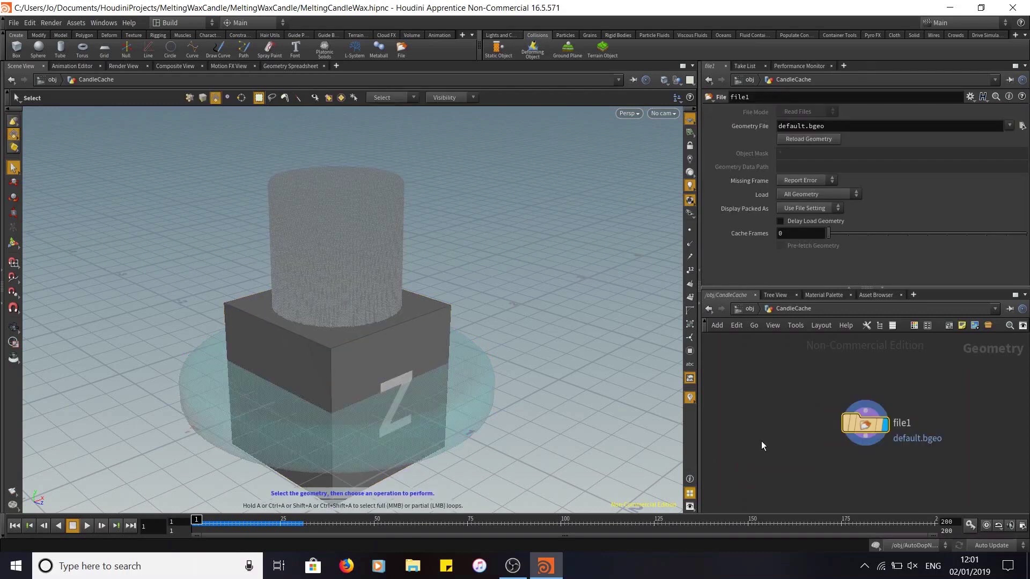
{"action": "mouse_move", "coordinate": [866, 426]}
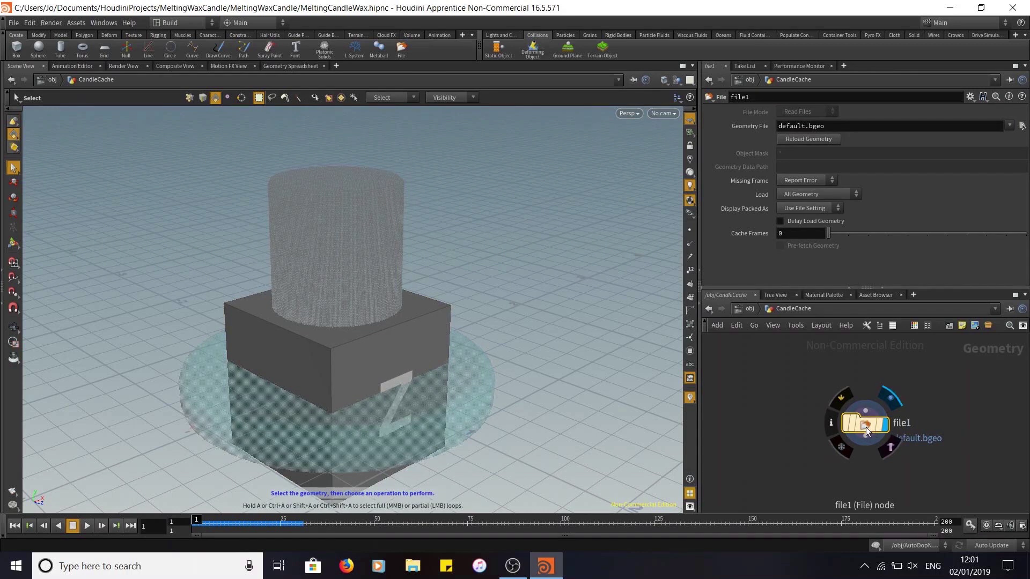
{"action": "key", "text": "Delete"}
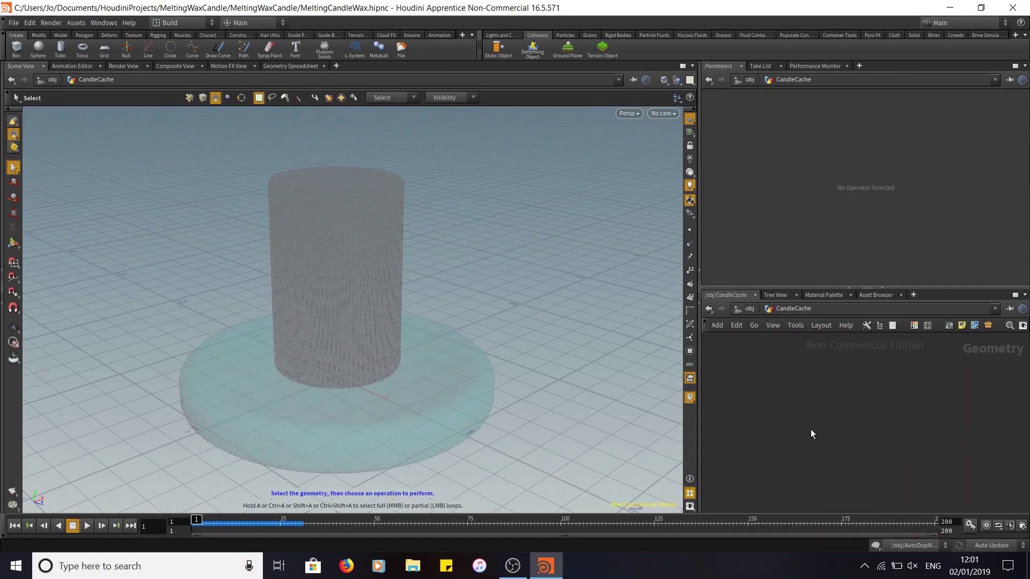
{"action": "key", "text": "Tab"}
{"action": "type", "text": "dop"}
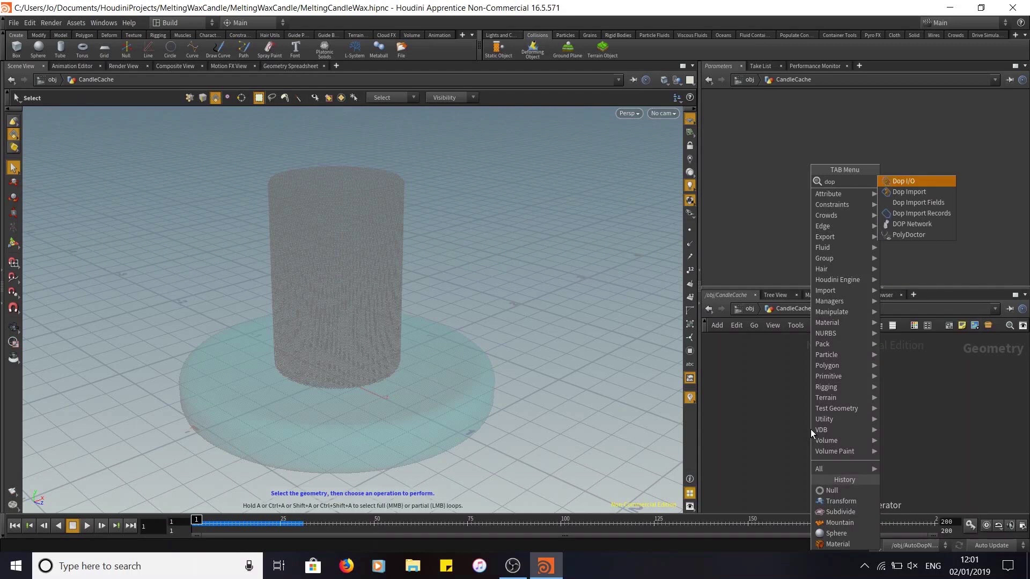
{"action": "left_click", "coordinate": [918, 181]}
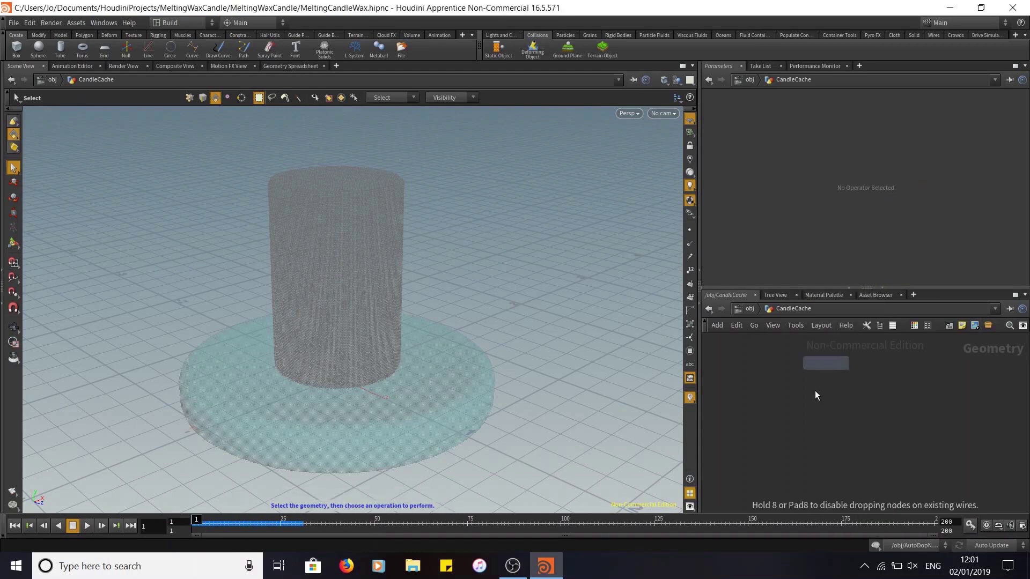
{"action": "left_click", "coordinate": [774, 403]}
{"action": "left_click_drag", "start_coordinate": [767, 377], "coordinate": [777, 377]}
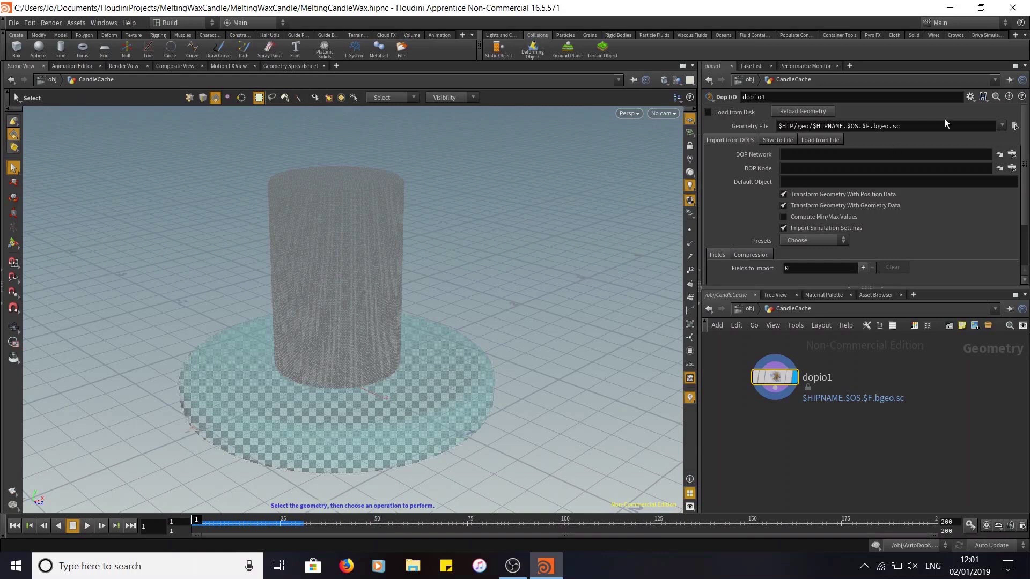
Step: Set the Dop I/O node's geometry file to the WaxMelting.$F.bgeo.sc sequence in the project's geo folder and enable loading from disk
{"action": "left_click", "coordinate": [1014, 126]}
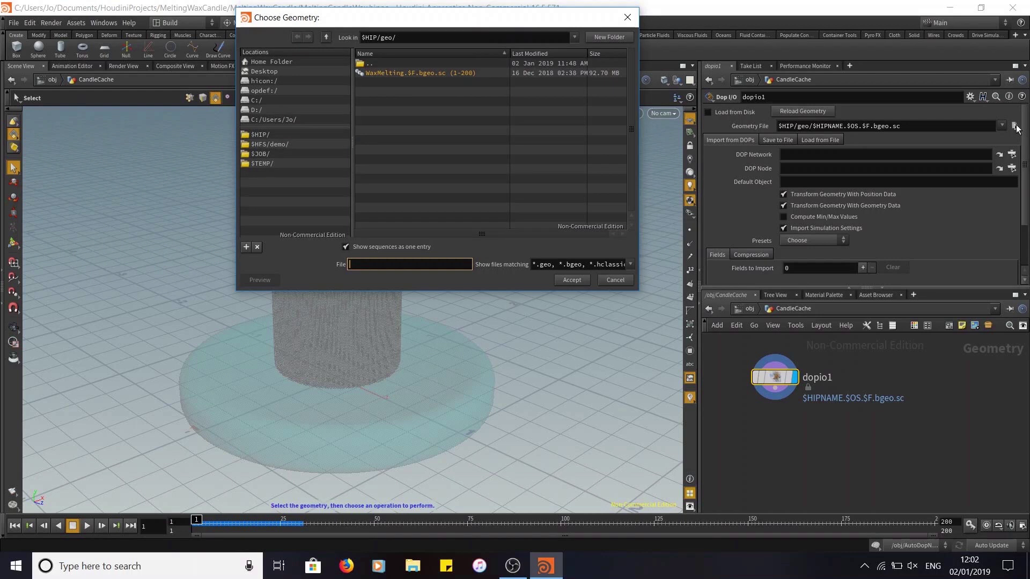
{"action": "left_click", "coordinate": [273, 63]}
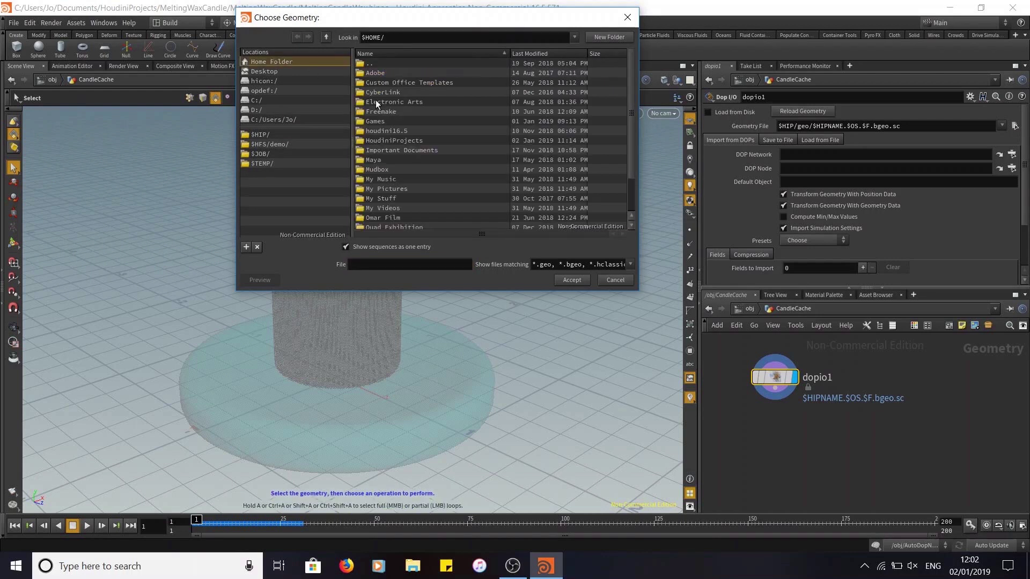
{"action": "double_click", "coordinate": [405, 141]}
{"action": "double_click", "coordinate": [397, 72]}
{"action": "double_click", "coordinate": [396, 74]}
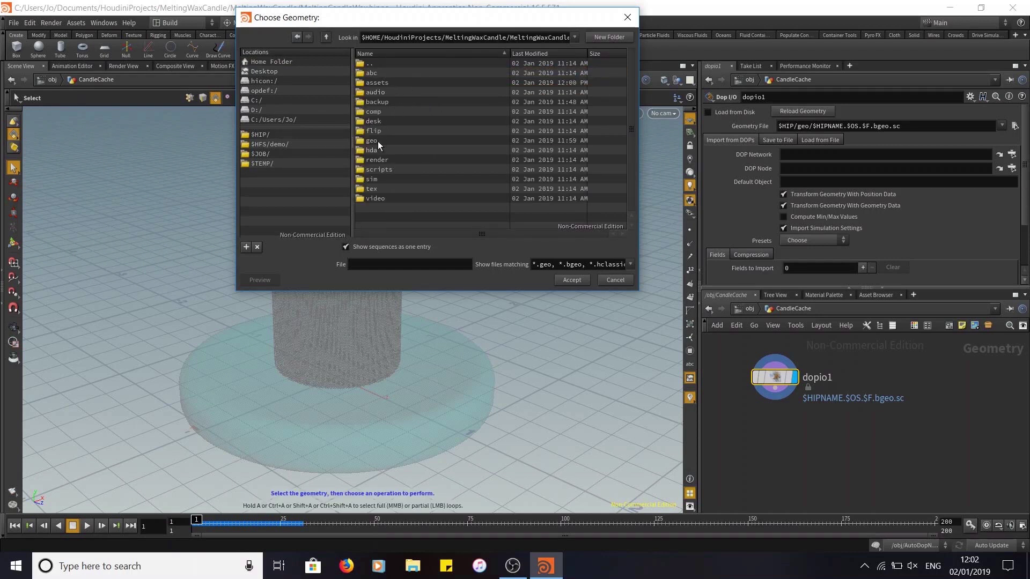
{"action": "double_click", "coordinate": [372, 141]}
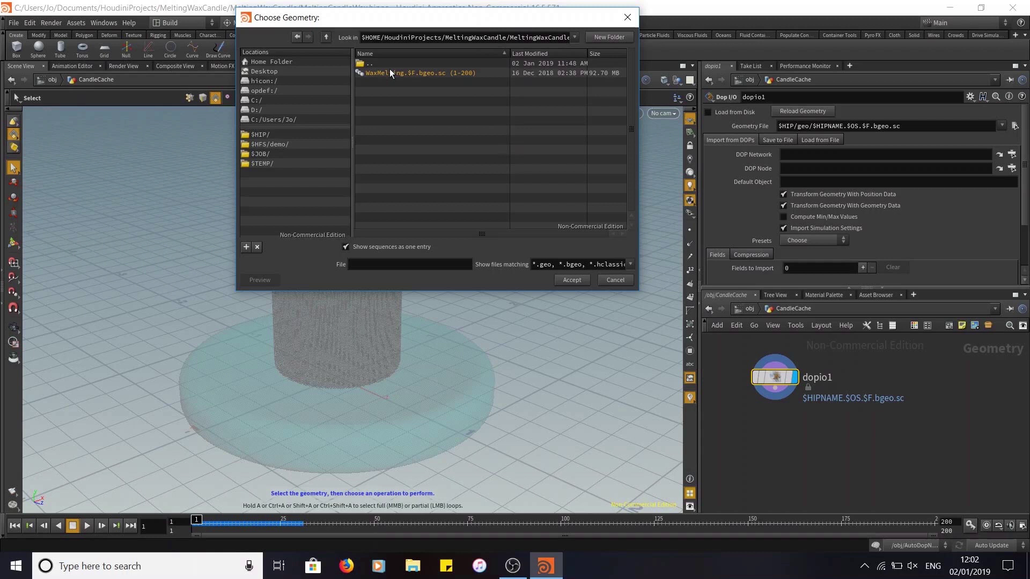
{"action": "left_click", "coordinate": [434, 74]}
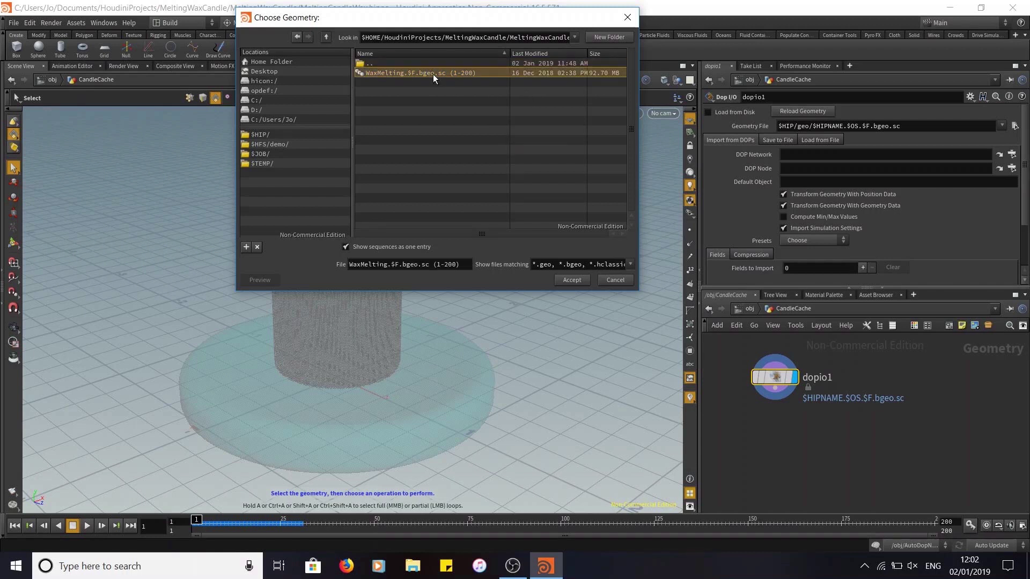
{"action": "left_click", "coordinate": [572, 280]}
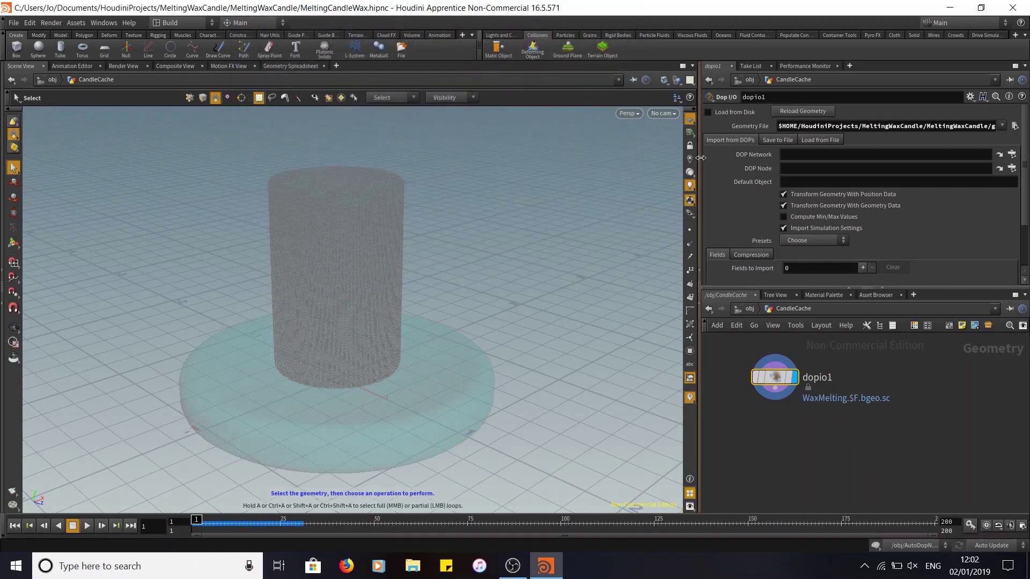
{"action": "left_click", "coordinate": [709, 112]}
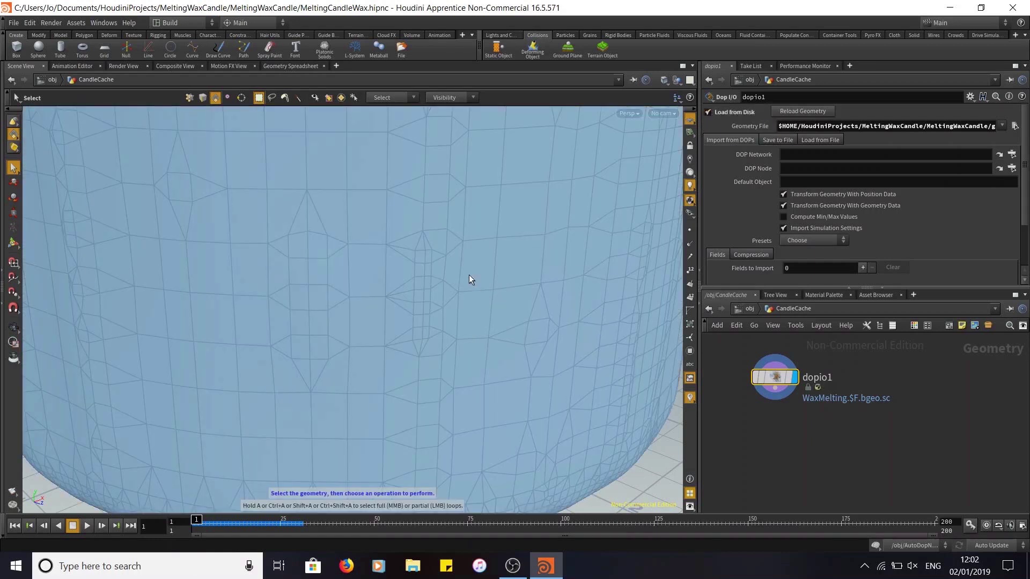
Step: At object level, set CandleCache's uniform scale to 0.2 and its Y translation to 0.0805117 to seat it in the holder
{"action": "key", "text": "Escape"}
{"action": "right_click_drag", "start_coordinate": [501, 274], "coordinate": [660, 292]}
{"action": "right_click_drag", "start_coordinate": [496, 230], "coordinate": [579, 149]}
{"action": "middle_click_drag", "start_coordinate": [579, 192], "coordinate": [523, 400]}
{"action": "right_click_drag", "start_coordinate": [498, 370], "coordinate": [515, 343]}
{"action": "middle_click_drag", "start_coordinate": [487, 336], "coordinate": [391, 281]}
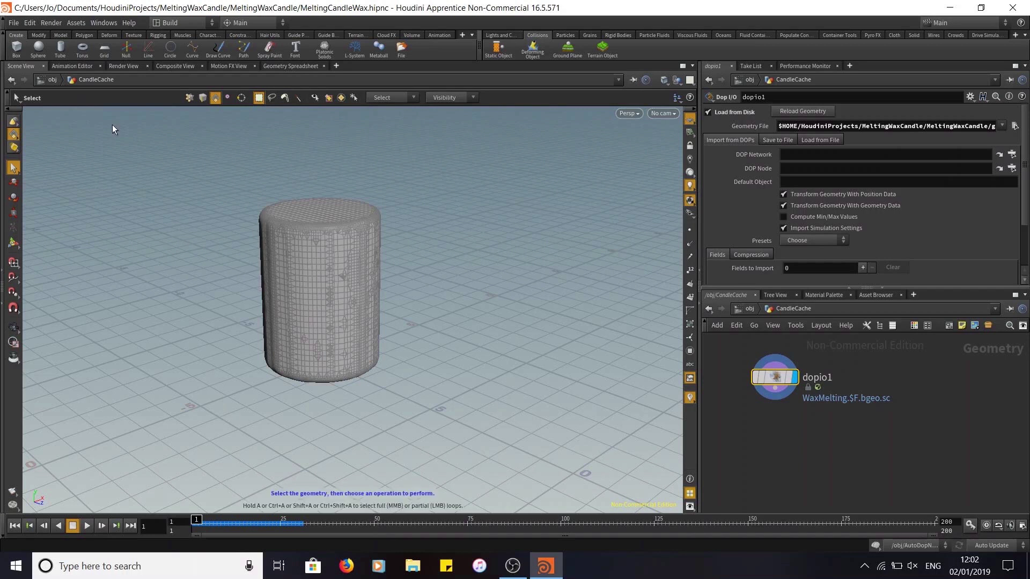
{"action": "left_click", "coordinate": [738, 310]}
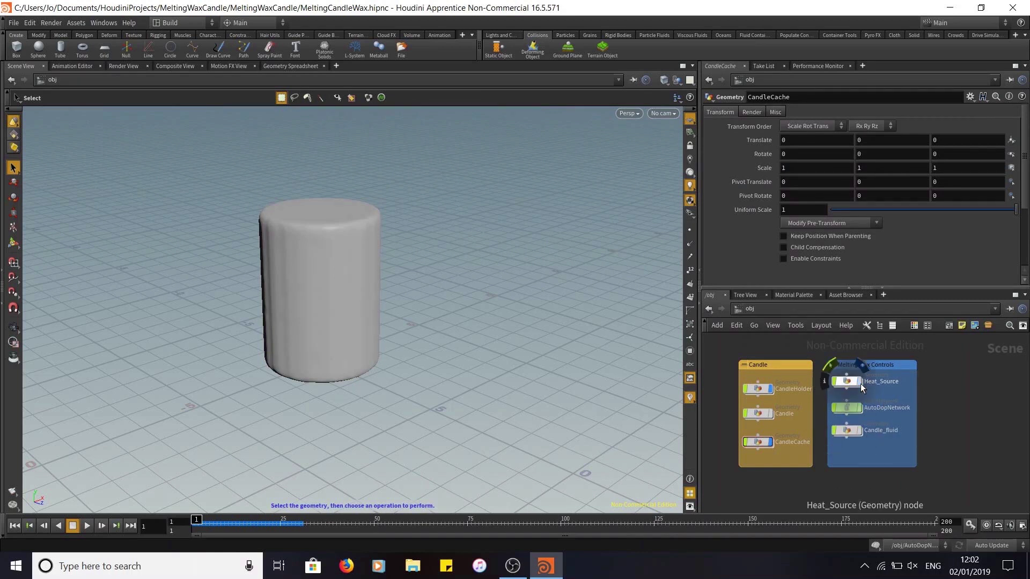
{"action": "left_click", "coordinate": [757, 443]}
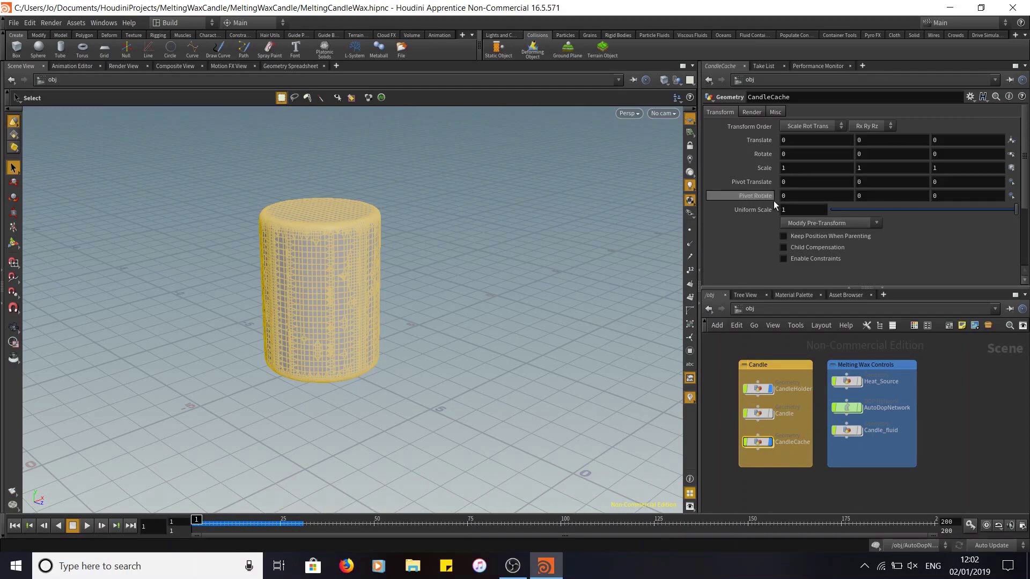
{"action": "middle_click_drag", "start_coordinate": [753, 210], "coordinate": [713, 218]}
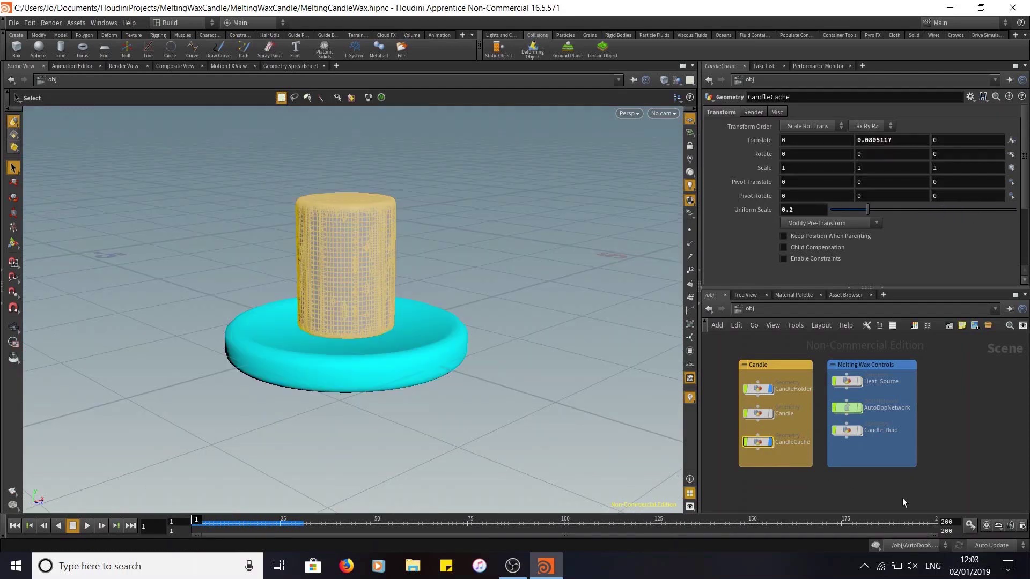
Step: Examine how the scaled candle cache sits in the candle holder from several angles
{"action": "left_click", "coordinate": [859, 476]}
{"action": "mouse_move", "coordinate": [542, 295]}
{"action": "left_mouse_down", "text": "alt"}
{"action": "mouse_move", "coordinate": [558, 322]}
{"action": "mouse_move", "coordinate": [539, 298]}
{"action": "left_mouse_up", "text": "alt"}
{"action": "middle_click_drag", "start_coordinate": [515, 300], "coordinate": [601, 326], "text": "alt"}
{"action": "right_click_drag", "start_coordinate": [555, 384], "coordinate": [558, 321], "text": "alt"}
{"action": "middle_click_drag", "start_coordinate": [559, 321], "coordinate": [516, 323], "text": "alt"}
{"action": "right_click_drag", "start_coordinate": [543, 336], "coordinate": [610, 403], "text": "alt"}
{"action": "middle_click_drag", "start_coordinate": [611, 403], "coordinate": [501, 340], "text": "alt"}
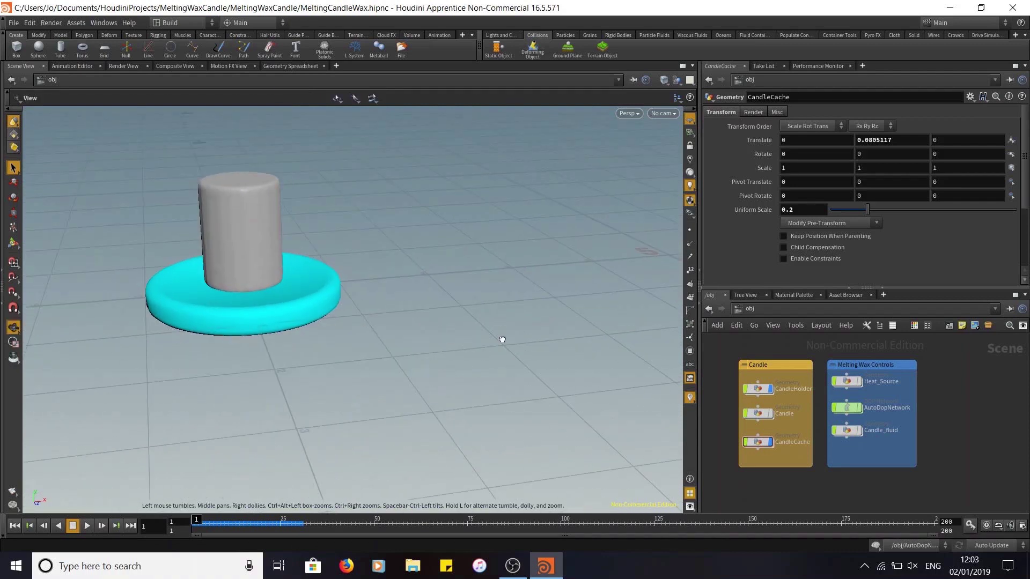
{"action": "middle_click_drag", "start_coordinate": [403, 278], "coordinate": [512, 335], "text": "alt"}
{"action": "left_click_drag", "start_coordinate": [513, 336], "coordinate": [494, 327], "text": "alt"}
{"action": "right_click_drag", "start_coordinate": [494, 327], "coordinate": [487, 284], "text": "alt"}
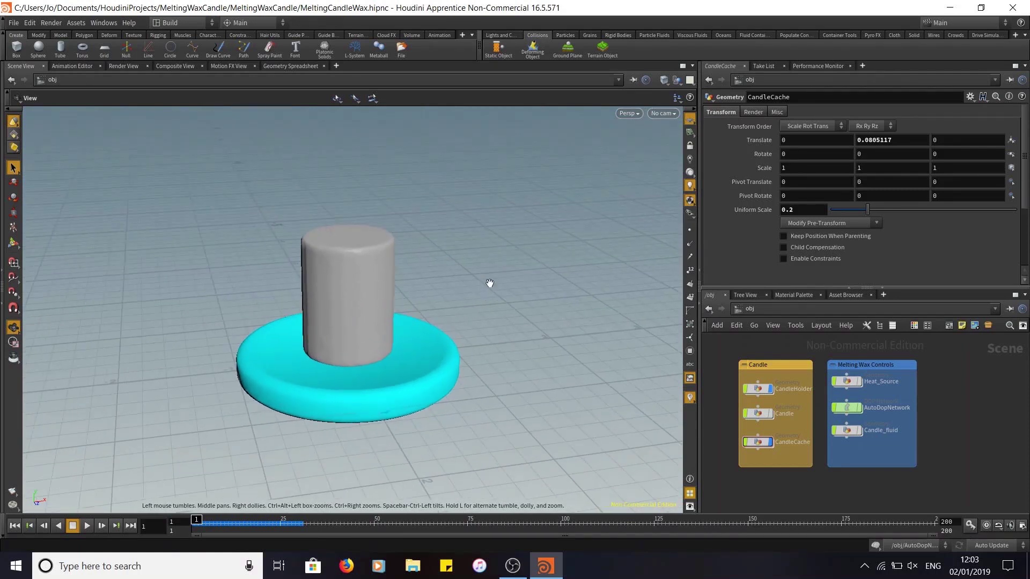
{"action": "left_click_drag", "start_coordinate": [487, 285], "coordinate": [507, 288], "text": "alt"}
{"action": "middle_click_drag", "start_coordinate": [548, 309], "coordinate": [532, 288], "text": "alt"}
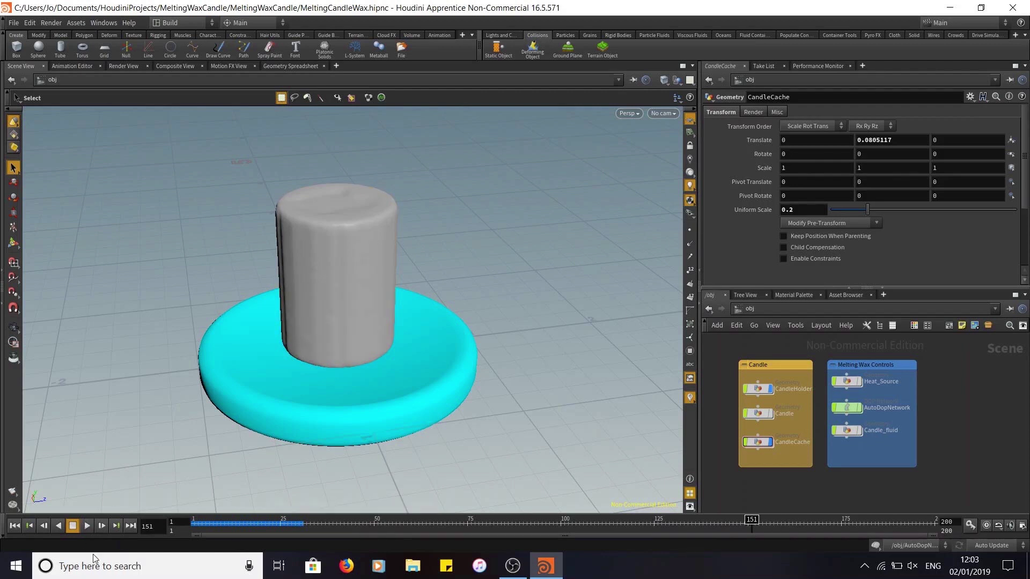
Step: Play back the cached wax melting animation and scrub through to frame 200
{"action": "left_click", "coordinate": [87, 526]}
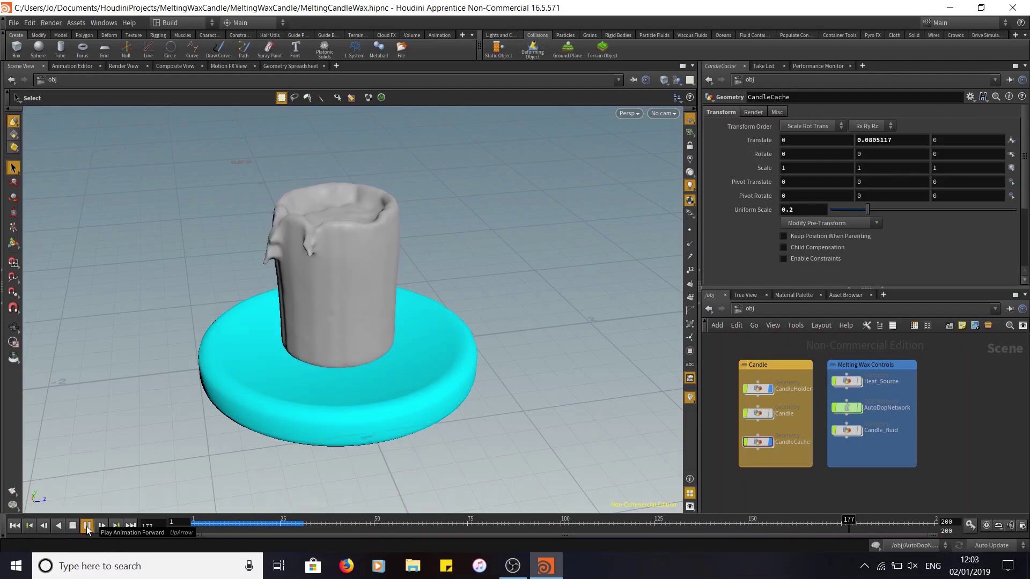
{"action": "left_click", "coordinate": [87, 527]}
{"action": "mouse_move", "coordinate": [517, 442]}
{"action": "left_mouse_down", "text": "alt"}
{"action": "mouse_move", "coordinate": [454, 451]}
{"action": "mouse_move", "coordinate": [520, 472]}
{"action": "mouse_move", "coordinate": [541, 467]}
{"action": "mouse_move", "coordinate": [562, 439]}
{"action": "mouse_move", "coordinate": [513, 435]}
{"action": "left_mouse_up", "text": "alt"}
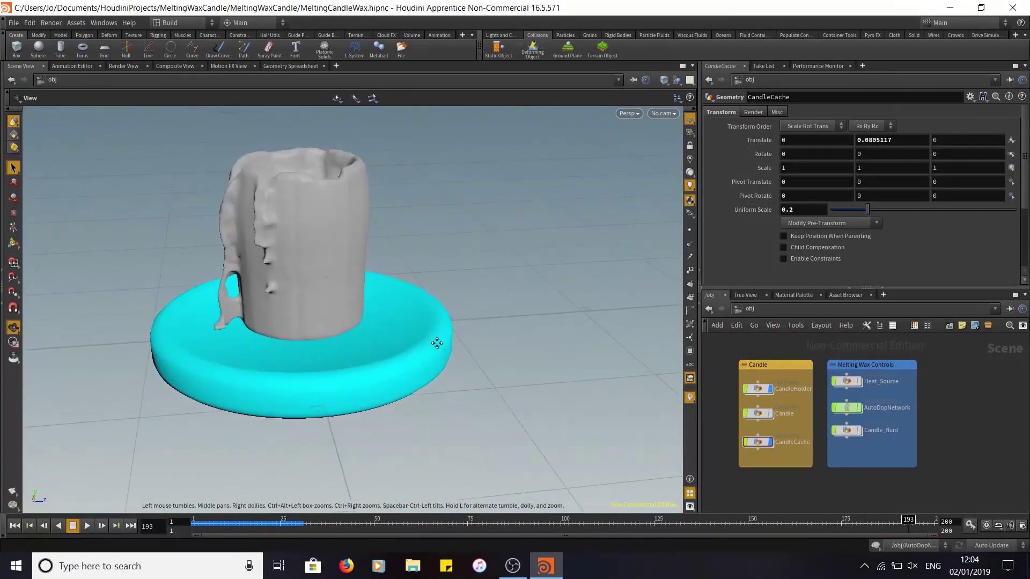
{"action": "middle_click_drag", "start_coordinate": [437, 342], "coordinate": [441, 357], "text": "alt"}
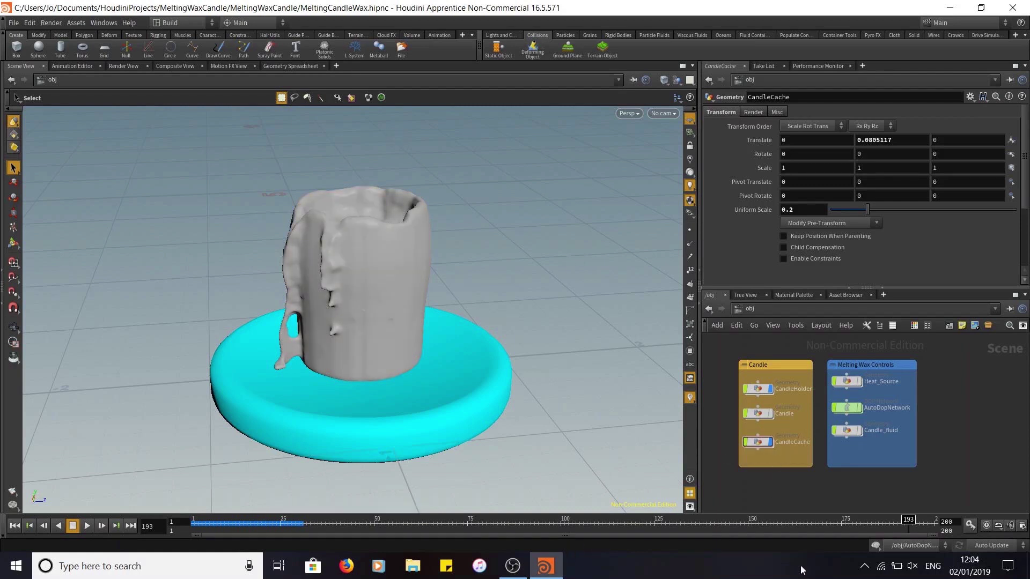
{"action": "left_click_drag", "start_coordinate": [617, 528], "coordinate": [954, 536]}
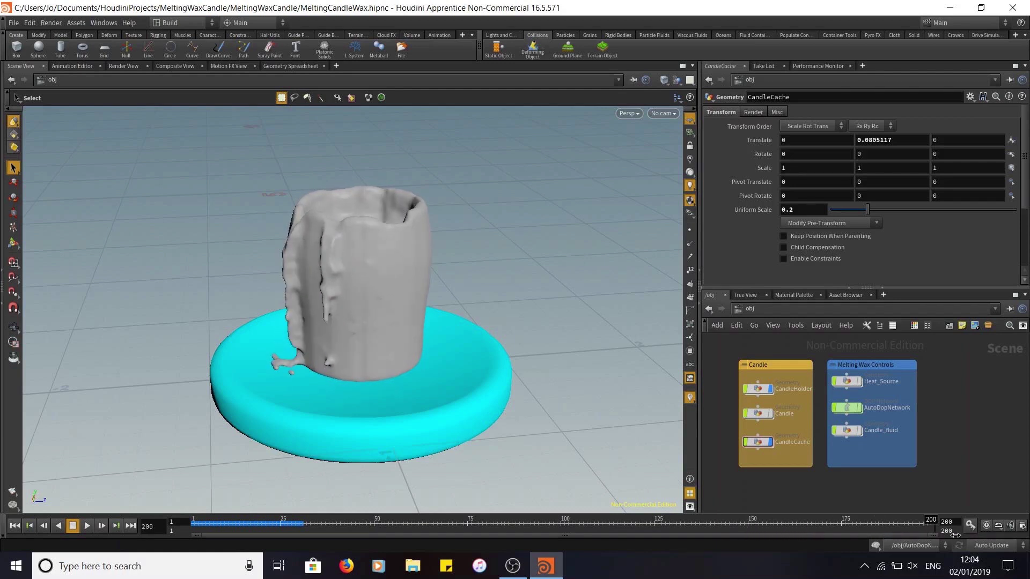
Step: Examine the melted wax drips and the candle surface up close at frame 200
{"action": "left_click", "coordinate": [841, 480]}
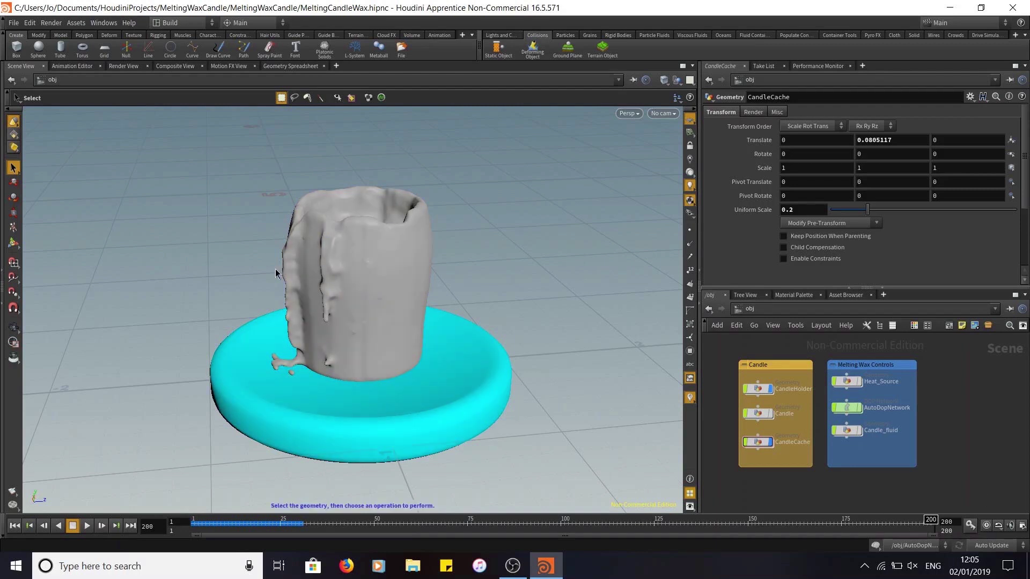
{"action": "left_click_drag", "start_coordinate": [494, 282], "coordinate": [486, 314], "text": "alt"}
{"action": "right_click_drag", "start_coordinate": [467, 271], "coordinate": [445, 251], "text": "alt"}
{"action": "middle_click_drag", "start_coordinate": [421, 237], "coordinate": [510, 329], "text": "alt"}
{"action": "right_click_drag", "start_coordinate": [510, 329], "coordinate": [441, 217], "text": "alt"}
{"action": "middle_click_drag", "start_coordinate": [441, 217], "coordinate": [489, 258], "text": "alt"}
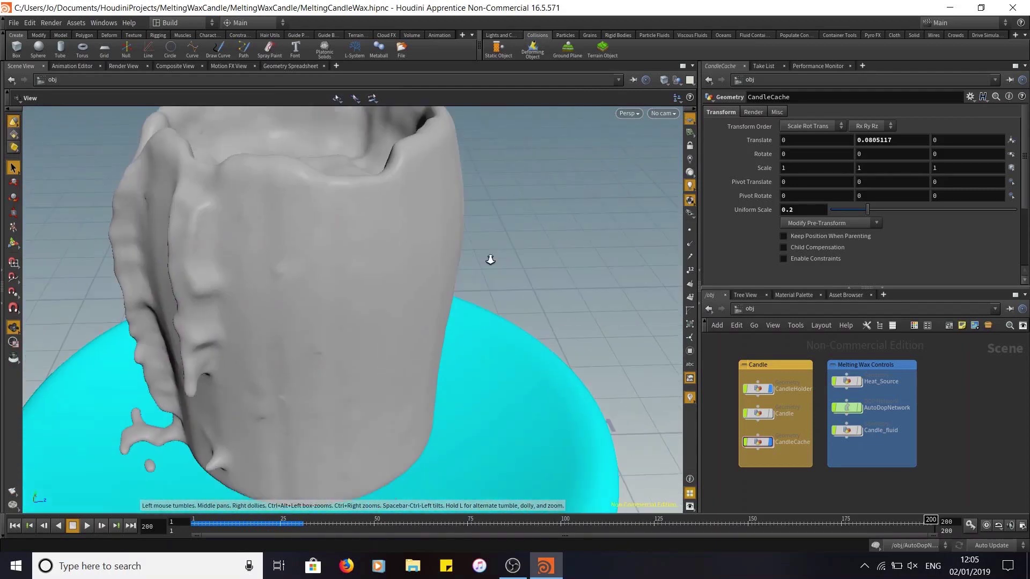
{"action": "right_click_drag", "start_coordinate": [489, 257], "coordinate": [494, 352], "text": "alt"}
{"action": "middle_click_drag", "start_coordinate": [525, 282], "coordinate": [485, 303], "text": "alt"}
{"action": "mouse_move", "coordinate": [487, 347]}
{"action": "right_mouse_down", "text": "alt"}
{"action": "mouse_move", "coordinate": [484, 333]}
{"action": "mouse_move", "coordinate": [490, 341]}
{"action": "right_mouse_up", "text": "alt"}
{"action": "middle_click_drag", "start_coordinate": [533, 335], "coordinate": [525, 286], "text": "alt"}
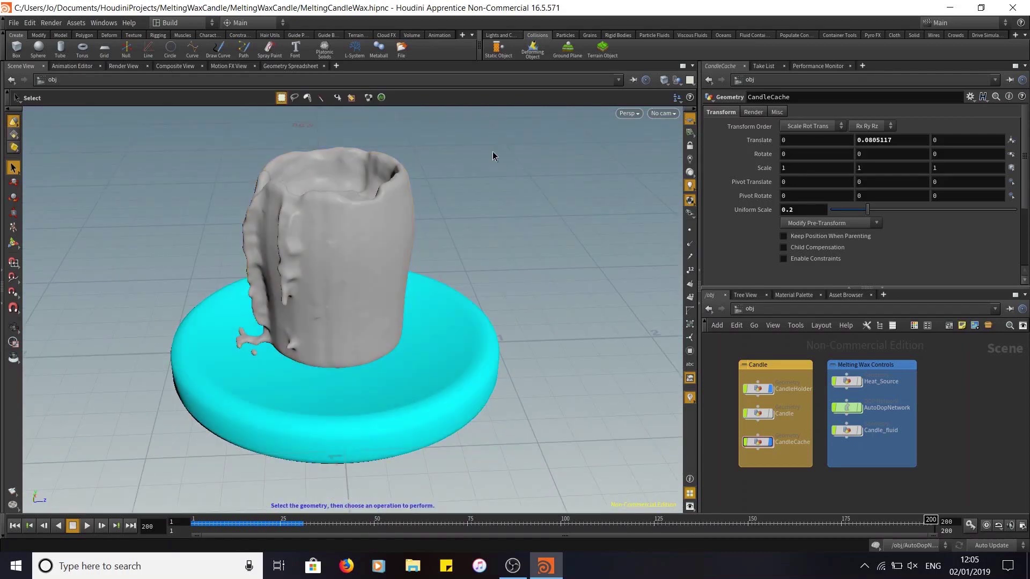
Step: Return the timeline to frame 1 and check the Dop I/O node inside CandleCache
{"action": "left_click_drag", "start_coordinate": [206, 526], "coordinate": [187, 527]}
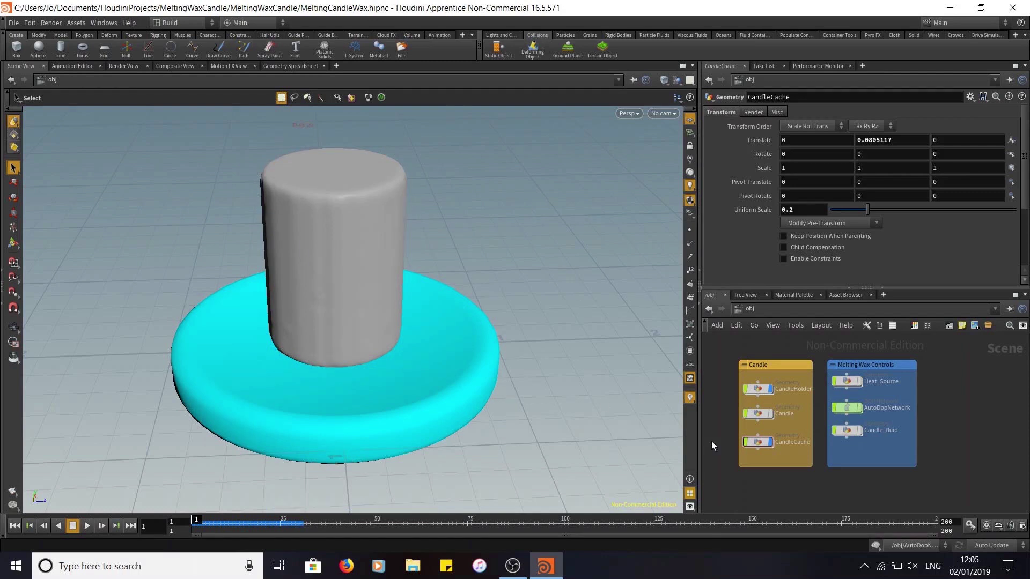
{"action": "double_click", "coordinate": [758, 444]}
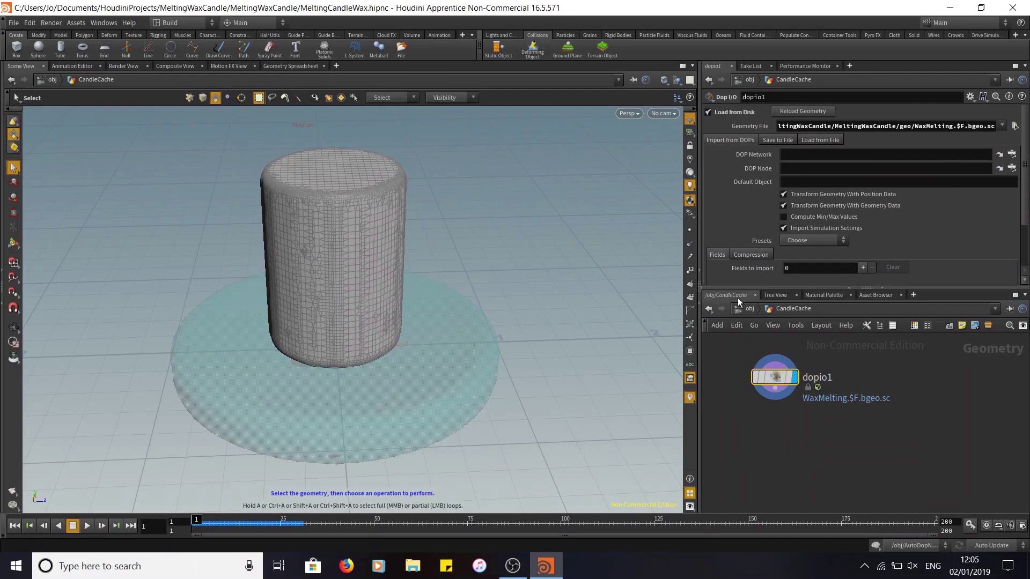
{"action": "left_click", "coordinate": [747, 309]}
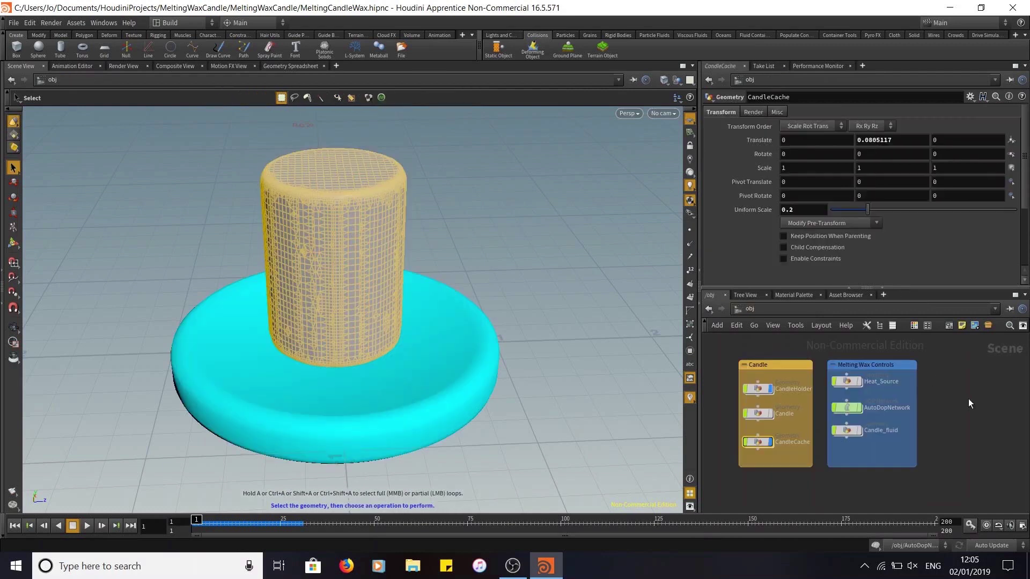
Step: Bypass all the nodes inside the Heat_Source object
{"action": "double_click", "coordinate": [848, 383]}
{"action": "scroll", "coordinate": [962, 449], "scroll_direction": "down", "scroll_amount": 4}
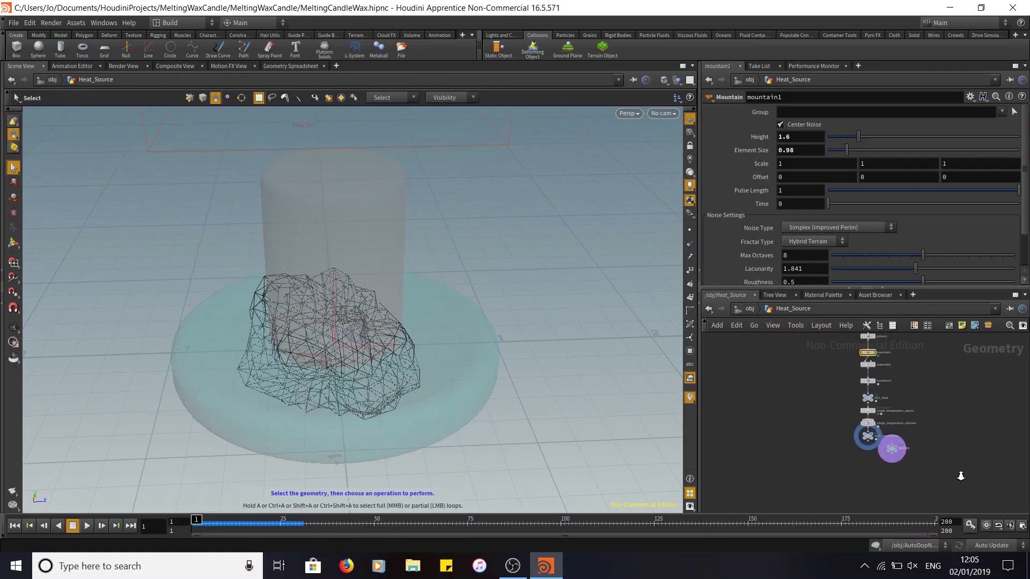
{"action": "left_click_drag", "start_coordinate": [791, 357], "coordinate": [909, 501]}
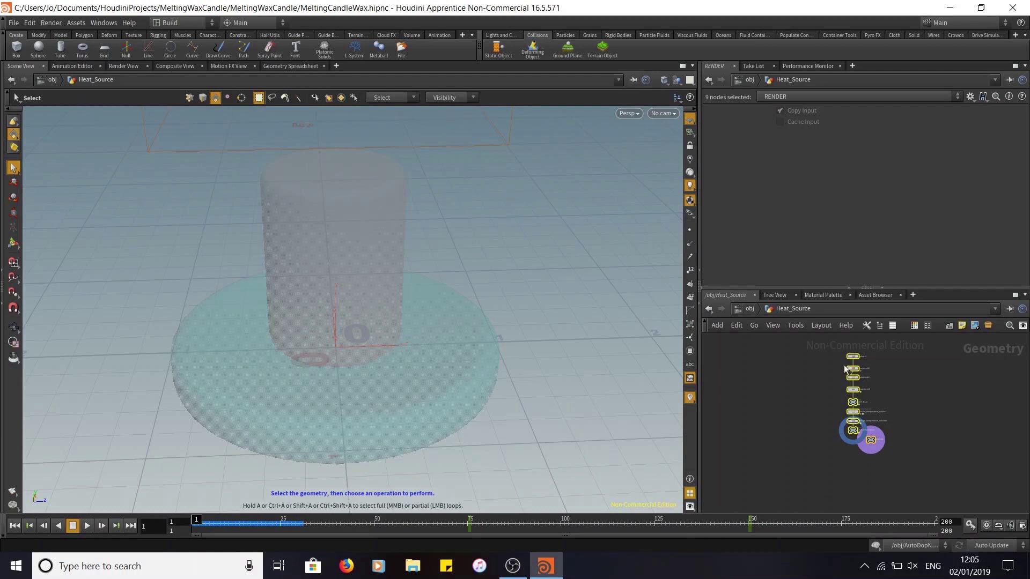
{"action": "scroll", "coordinate": [918, 411], "scroll_direction": "up", "scroll_amount": 5}
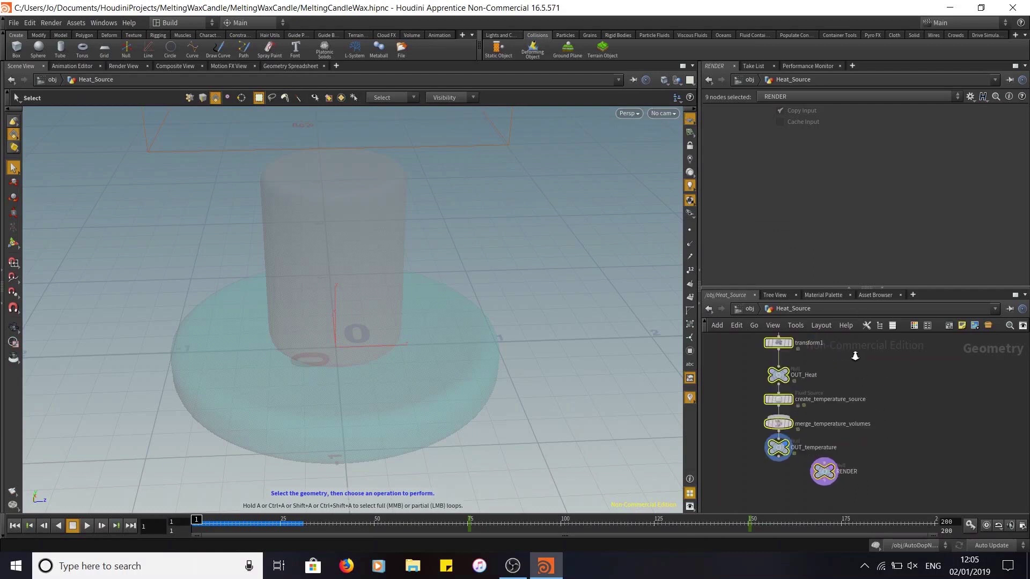
{"action": "middle_click_drag", "start_coordinate": [877, 369], "coordinate": [910, 454]}
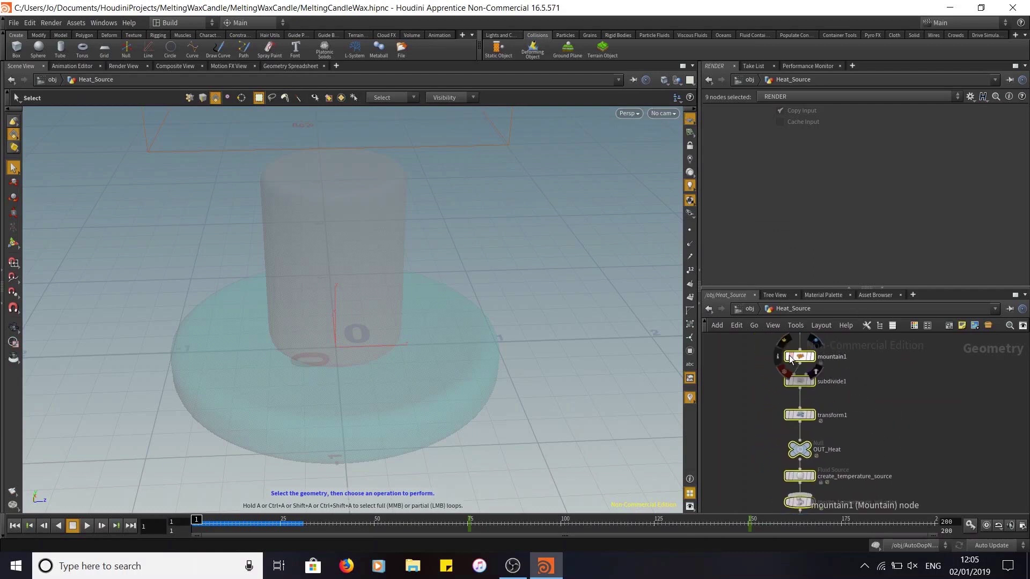
{"action": "key", "text": "b"}
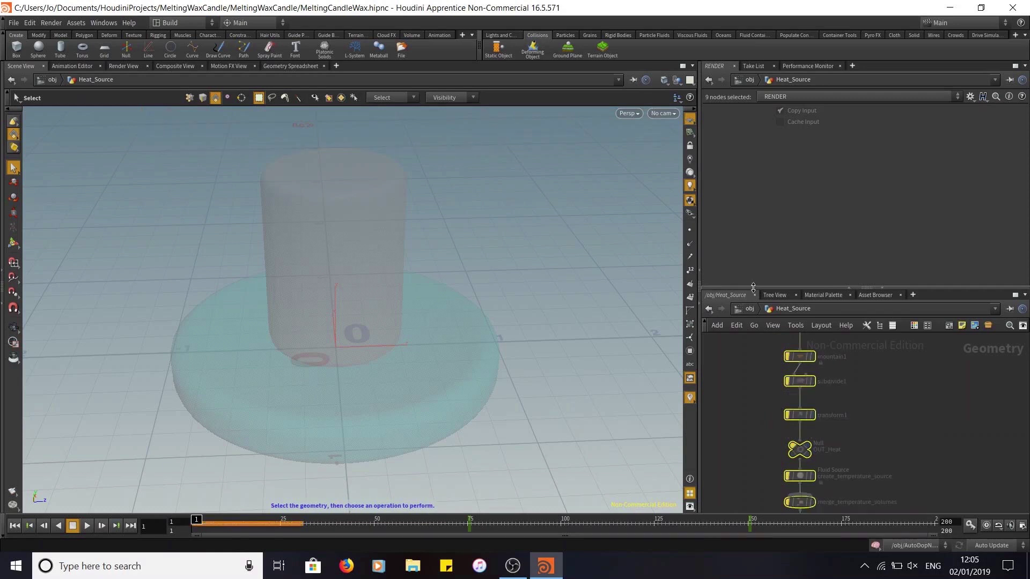
{"action": "scroll", "coordinate": [892, 387], "scroll_direction": "down", "scroll_amount": 5}
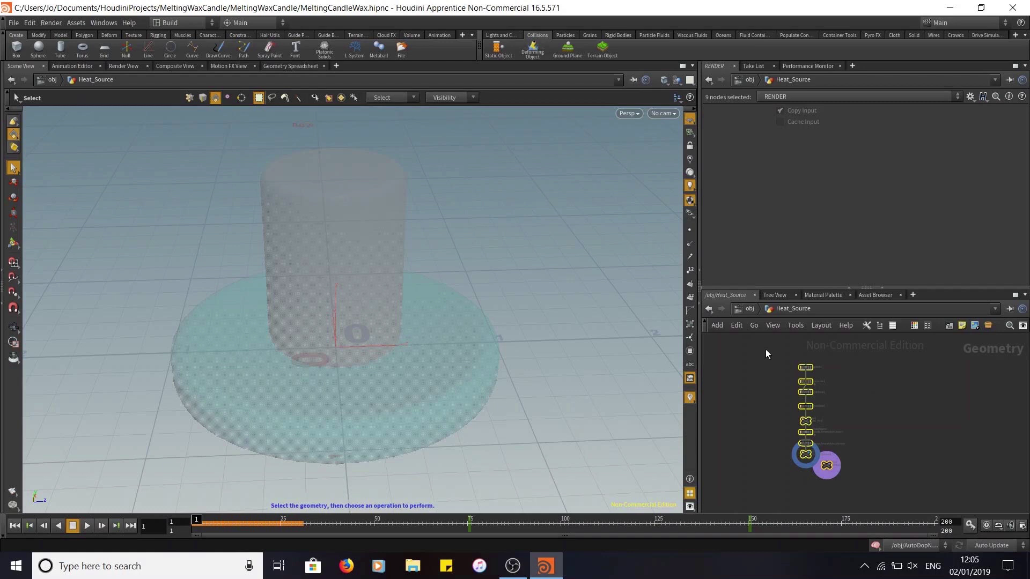
{"action": "left_click", "coordinate": [880, 464]}
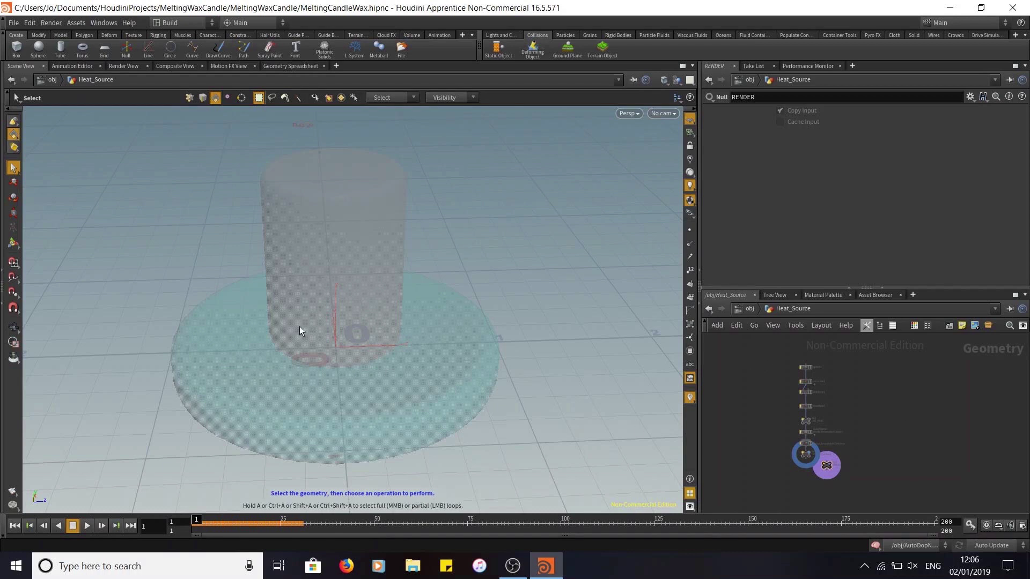
Step: Toggle the bypass of all Heat_Source nodes off and on again
{"action": "left_click_drag", "start_coordinate": [767, 358], "coordinate": [898, 492]}
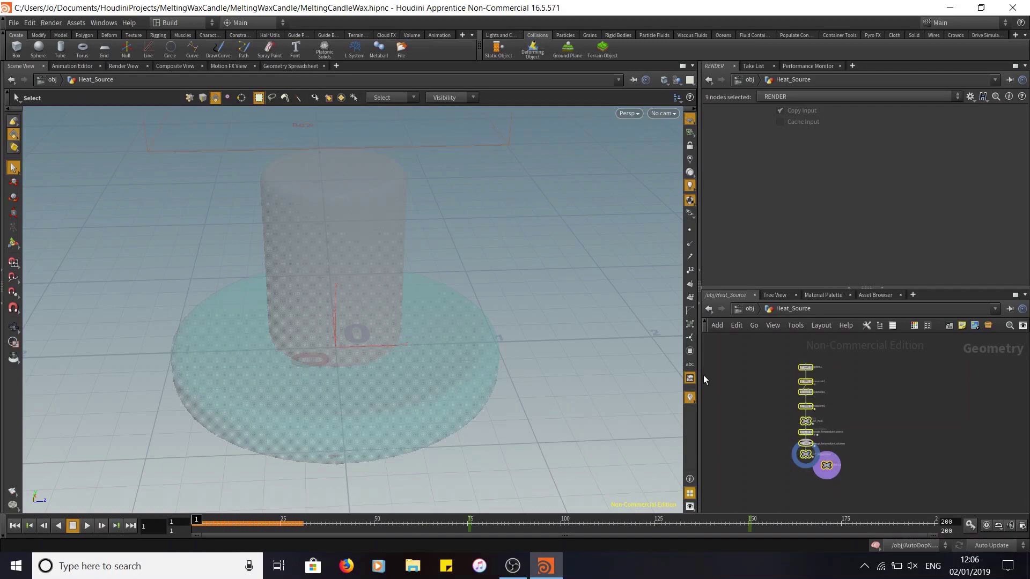
{"action": "key", "text": "b"}
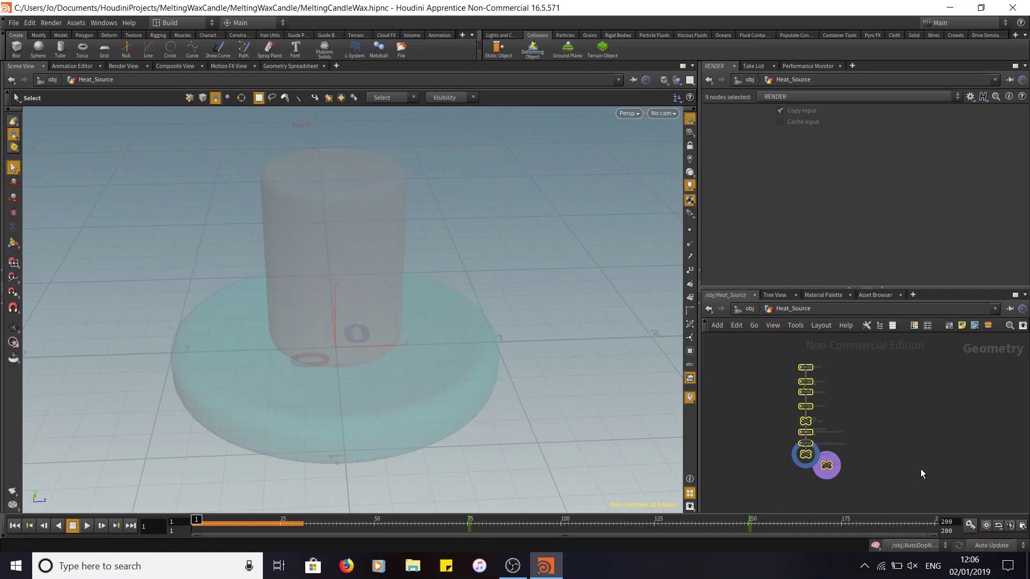
{"action": "left_click", "coordinate": [920, 467]}
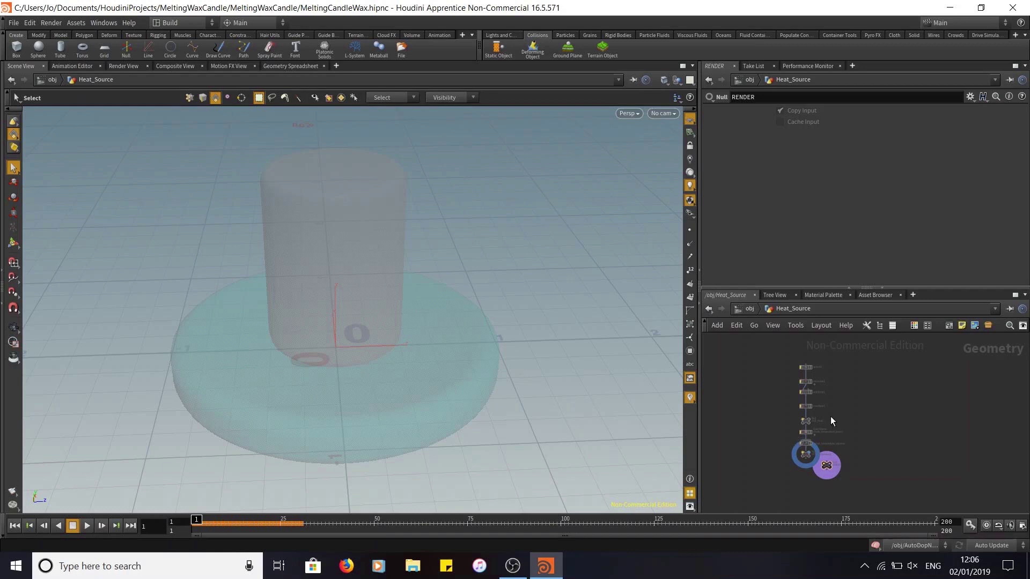
Step: Bypass all the nodes inside the Candle_fluid object and return to the object level
{"action": "left_click", "coordinate": [750, 310]}
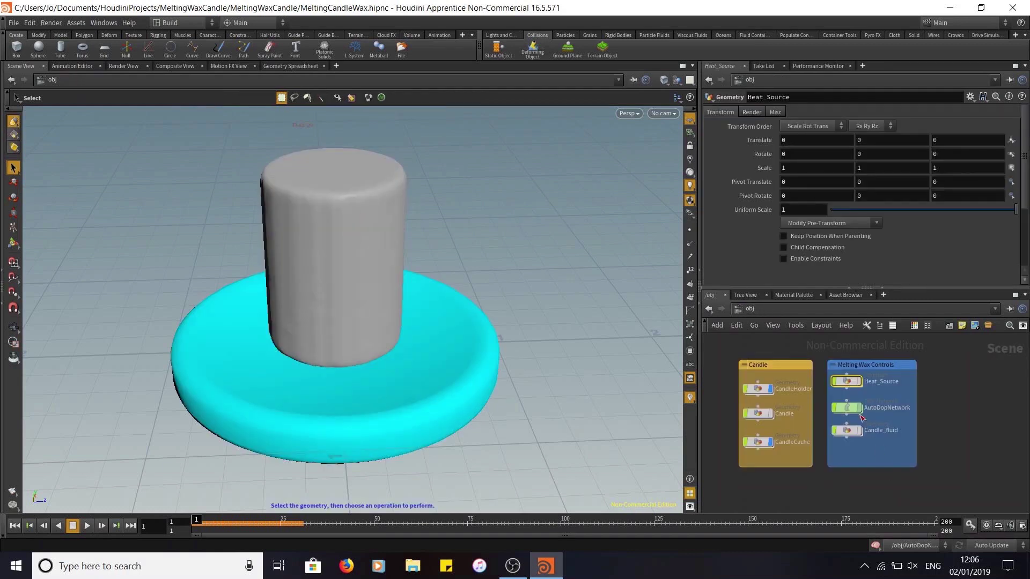
{"action": "double_click", "coordinate": [848, 428]}
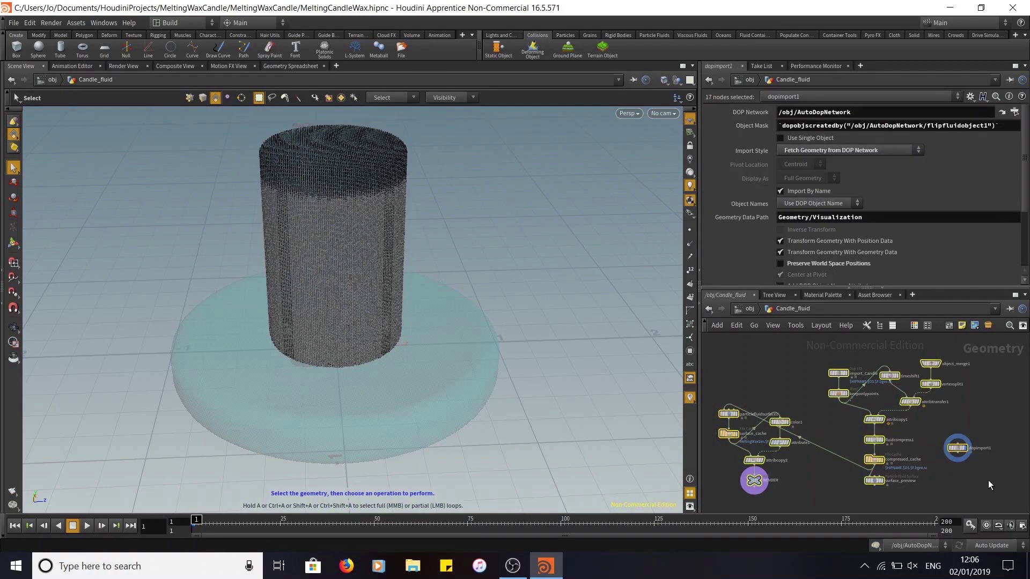
{"action": "key", "text": "b"}
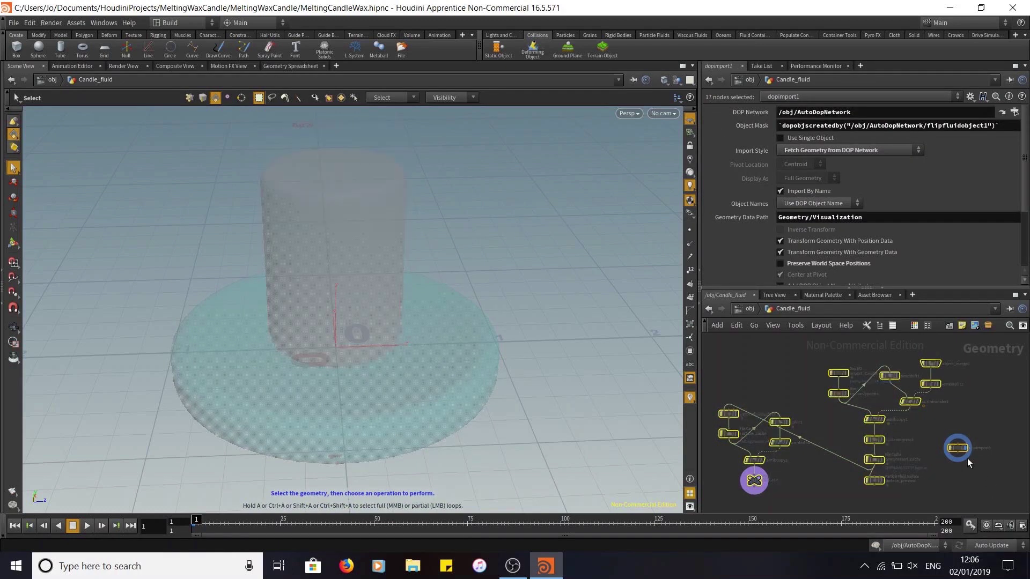
{"action": "left_click", "coordinate": [747, 308]}
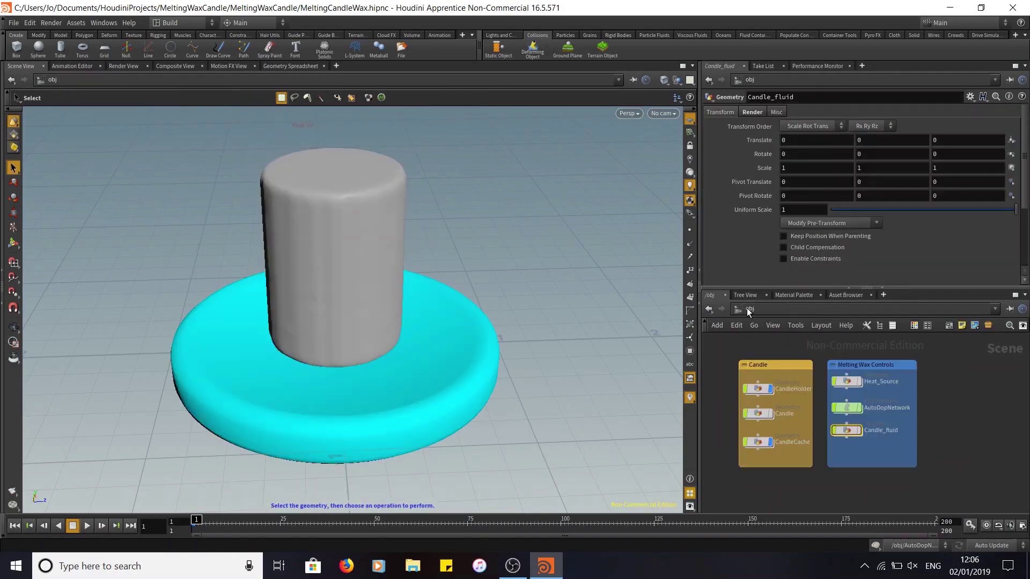
Step: Bypass all the nodes inside AutoDopNetwork, return to the object level and save the scene file
{"action": "double_click", "coordinate": [845, 407]}
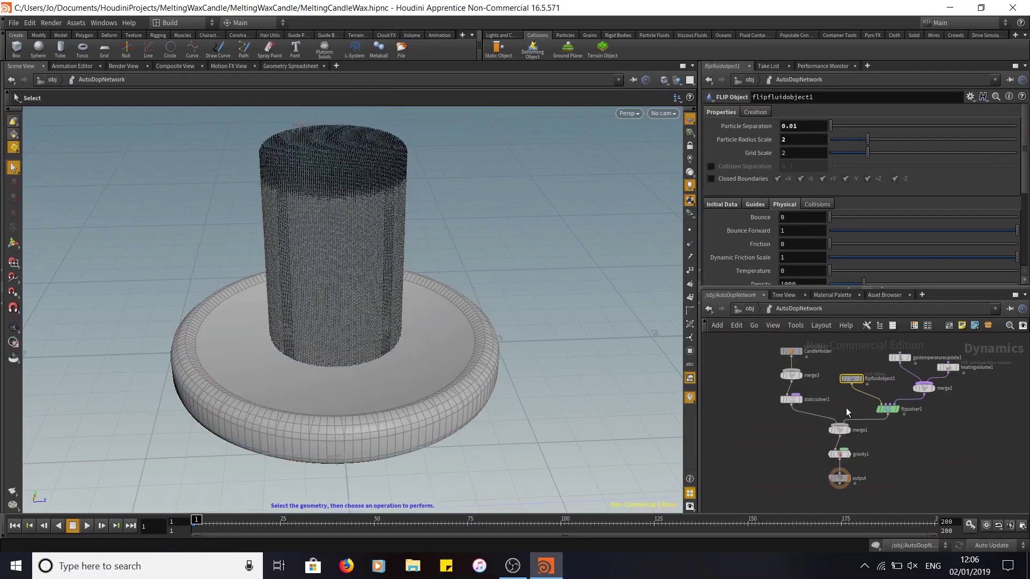
{"action": "scroll", "coordinate": [786, 429], "scroll_direction": "down", "scroll_amount": 1}
{"action": "scroll", "coordinate": [795, 457], "scroll_direction": "down", "scroll_amount": 1}
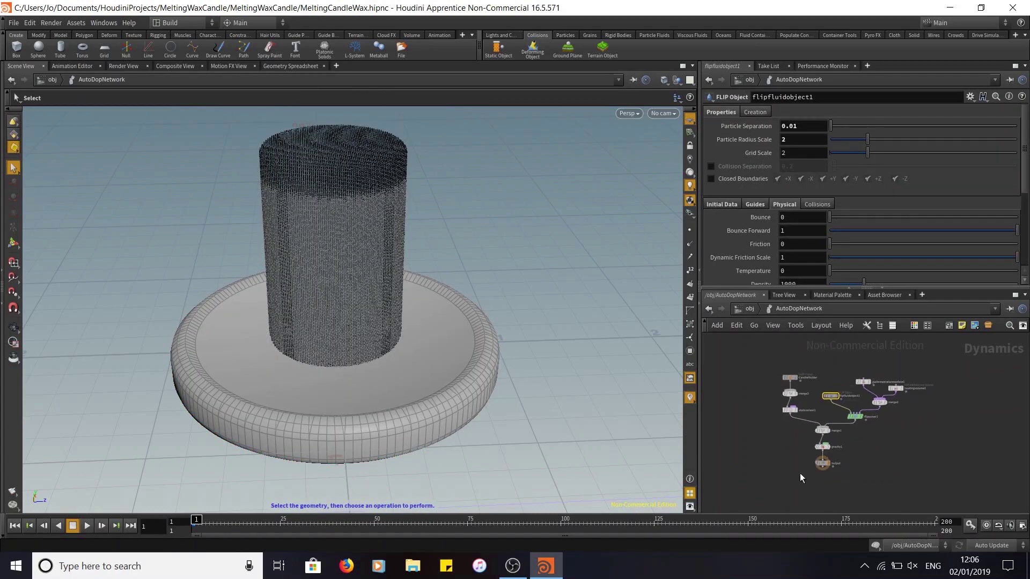
{"action": "left_click_drag", "start_coordinate": [748, 340], "coordinate": [922, 511]}
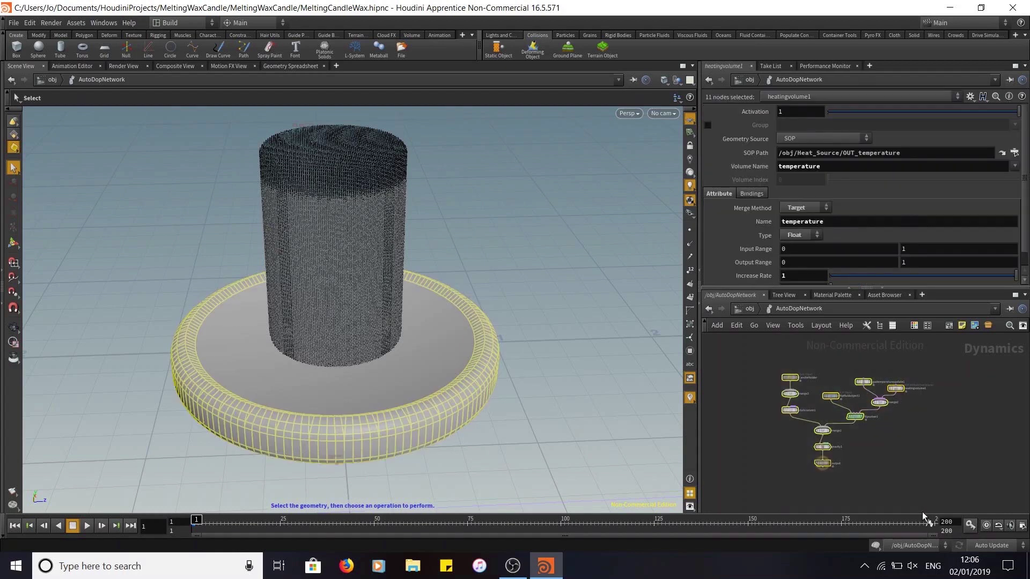
{"action": "key", "text": "b"}
{"action": "left_click", "coordinate": [946, 421]}
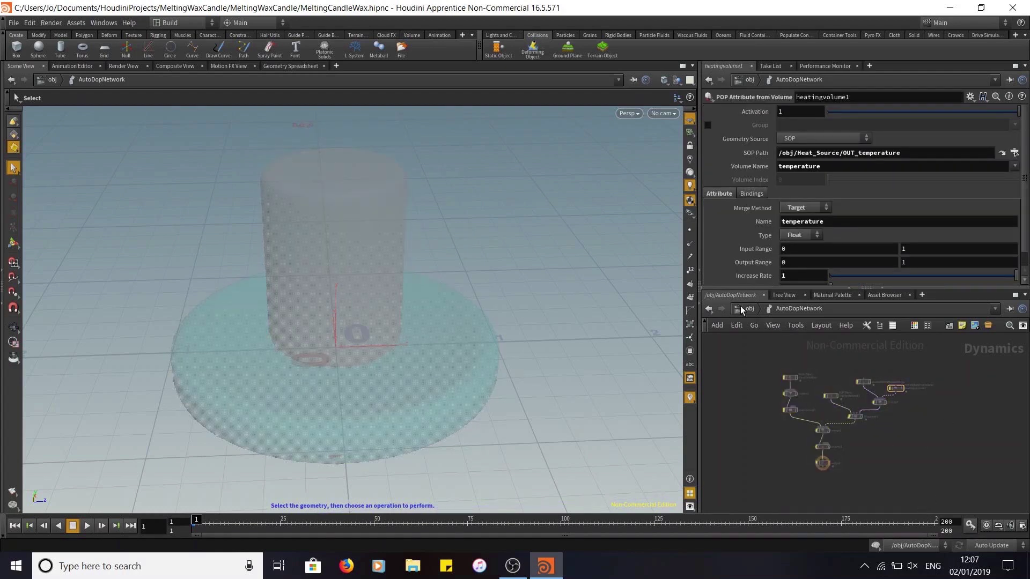
{"action": "key", "text": "u"}
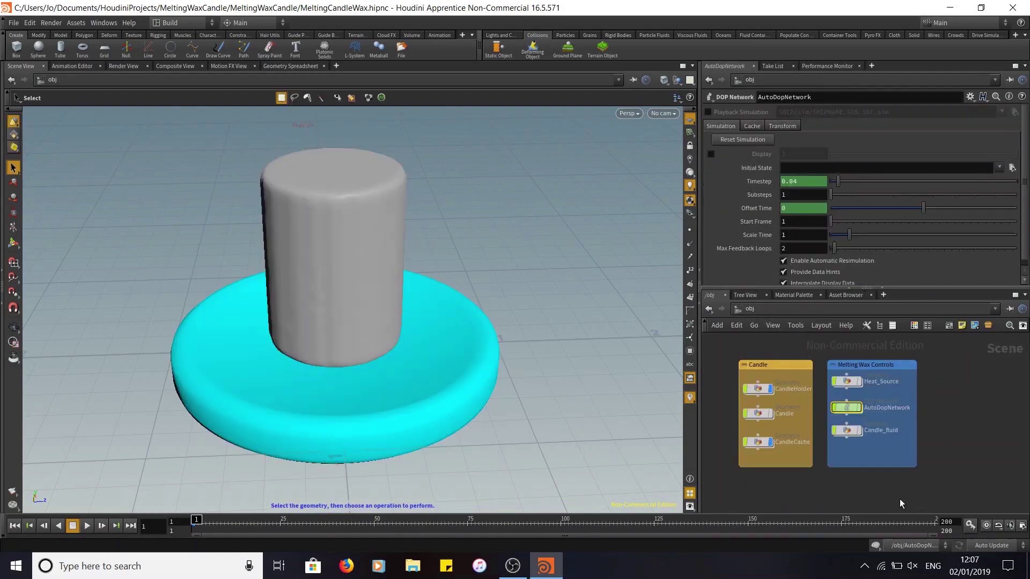
{"action": "left_click", "coordinate": [13, 22]}
{"action": "left_click", "coordinate": [37, 76]}
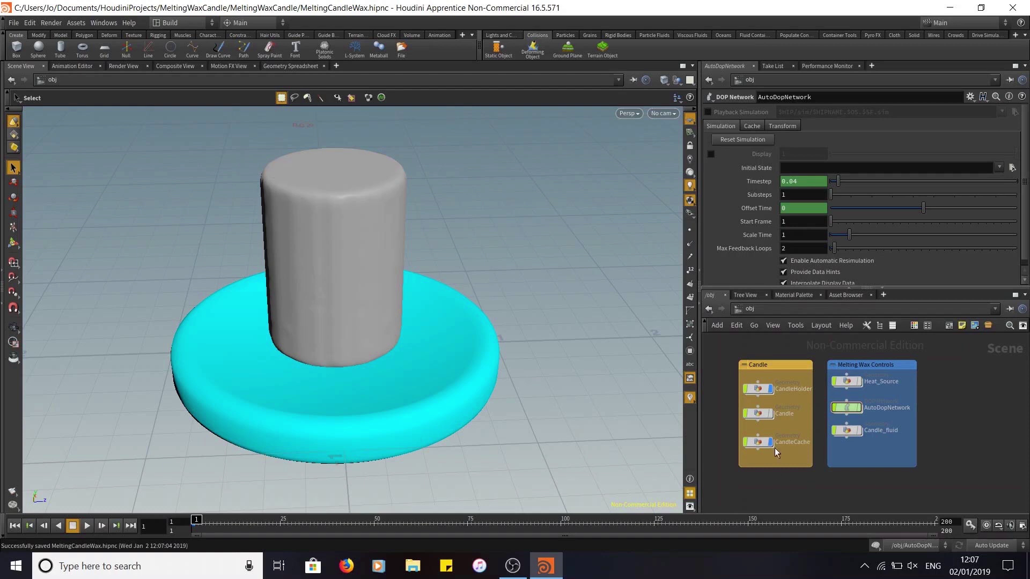
Step: Add a Material node inside CandleCache, wire it below the Dop I/O node and make it the displayed node
{"action": "double_click", "coordinate": [757, 443]}
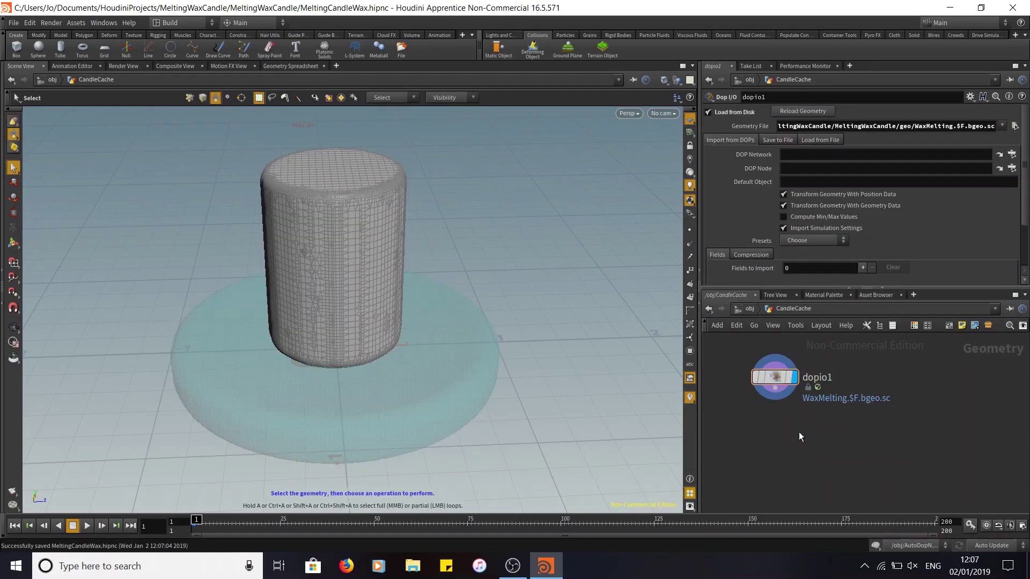
{"action": "key", "text": "Tab"}
{"action": "type", "text": "material"}
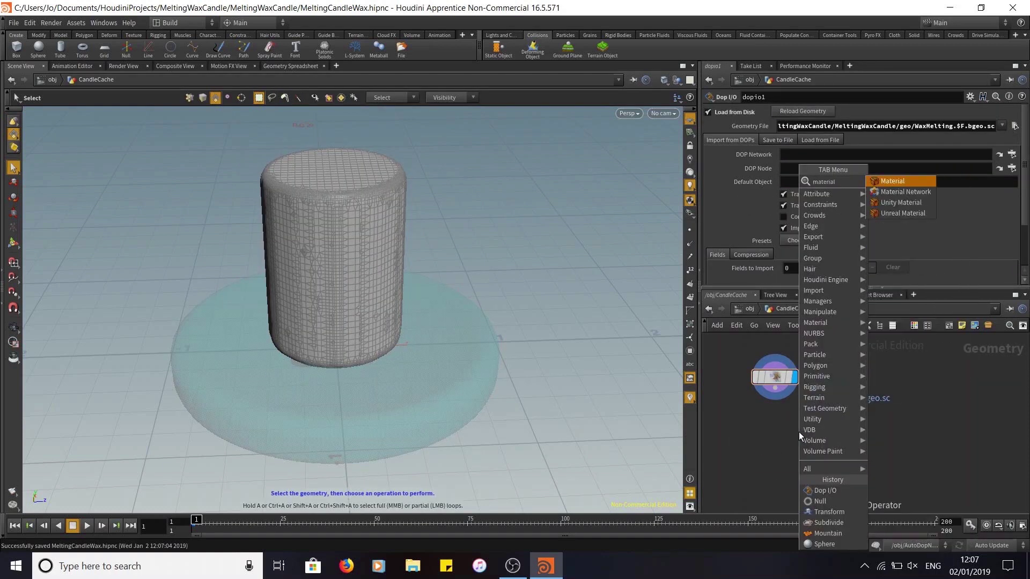
{"action": "left_click", "coordinate": [891, 180]}
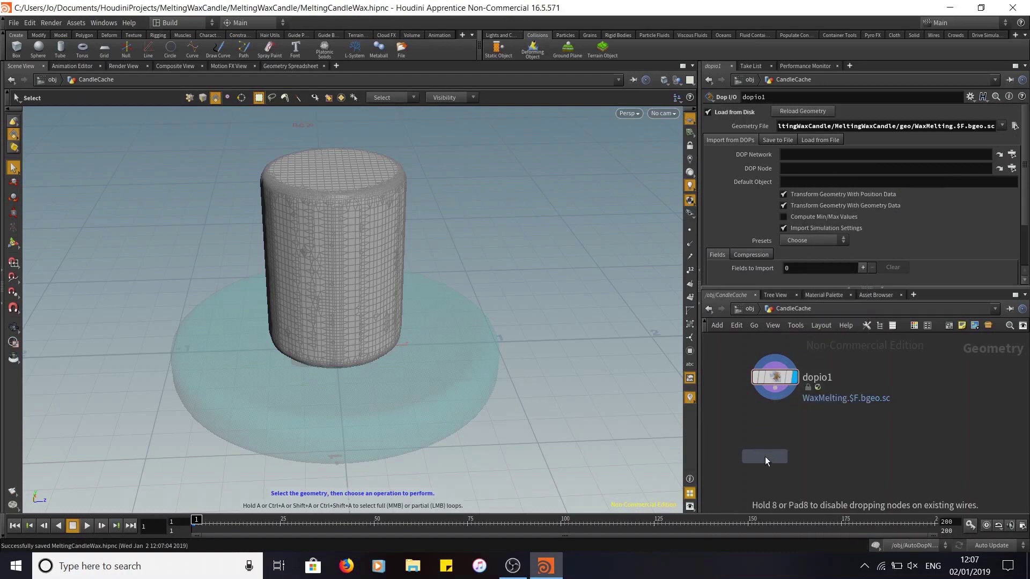
{"action": "left_click", "coordinate": [775, 436]}
{"action": "left_click_drag", "start_coordinate": [776, 387], "coordinate": [775, 424]}
{"action": "left_click", "coordinate": [795, 436]}
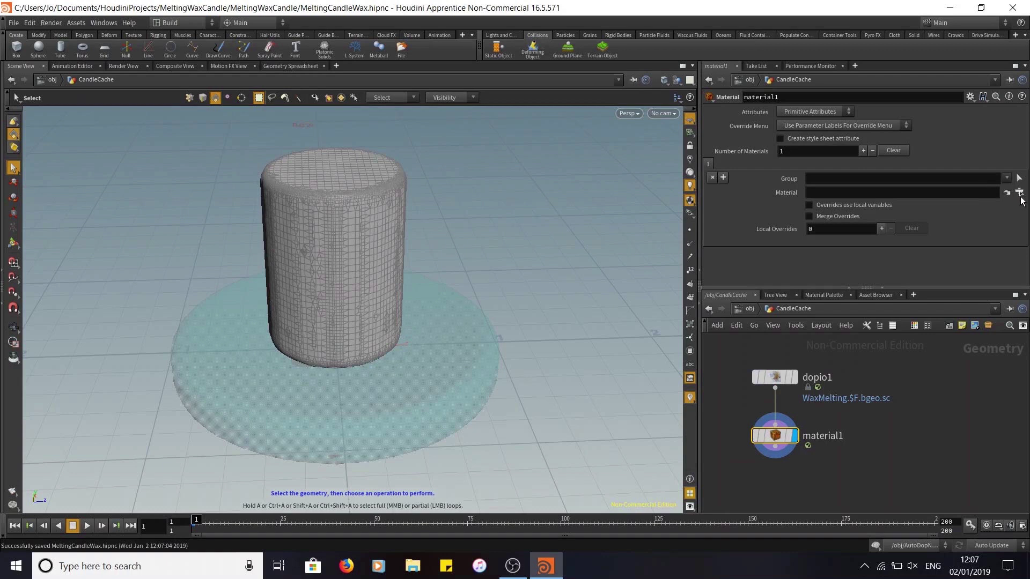
Step: Assign the /mat/wax material to the candle cache in the Material node
{"action": "left_click", "coordinate": [1019, 192]}
{"action": "left_click", "coordinate": [927, 146]}
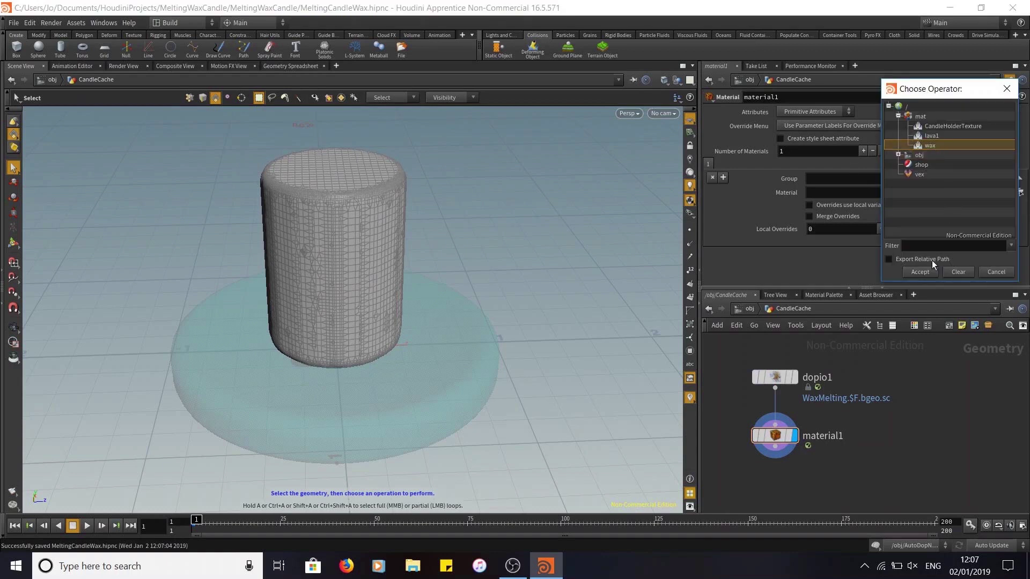
{"action": "left_click", "coordinate": [922, 272]}
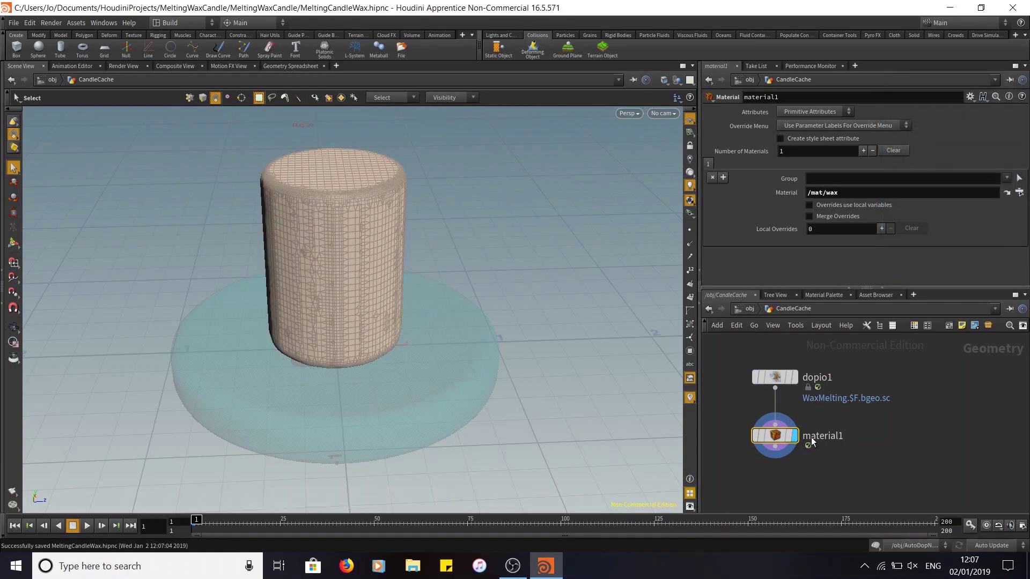
Step: Preview-render the wax-textured candle at frame 190, stop the render and return the timeline to frame 1 in the scene view
{"action": "left_click_drag", "start_coordinate": [783, 520], "coordinate": [896, 521]}
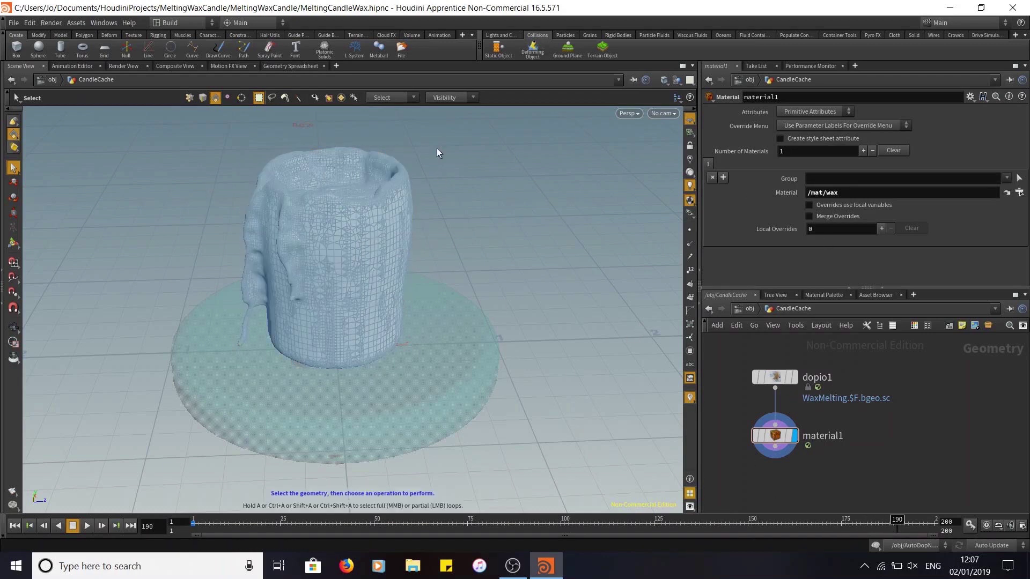
{"action": "left_click", "coordinate": [739, 315]}
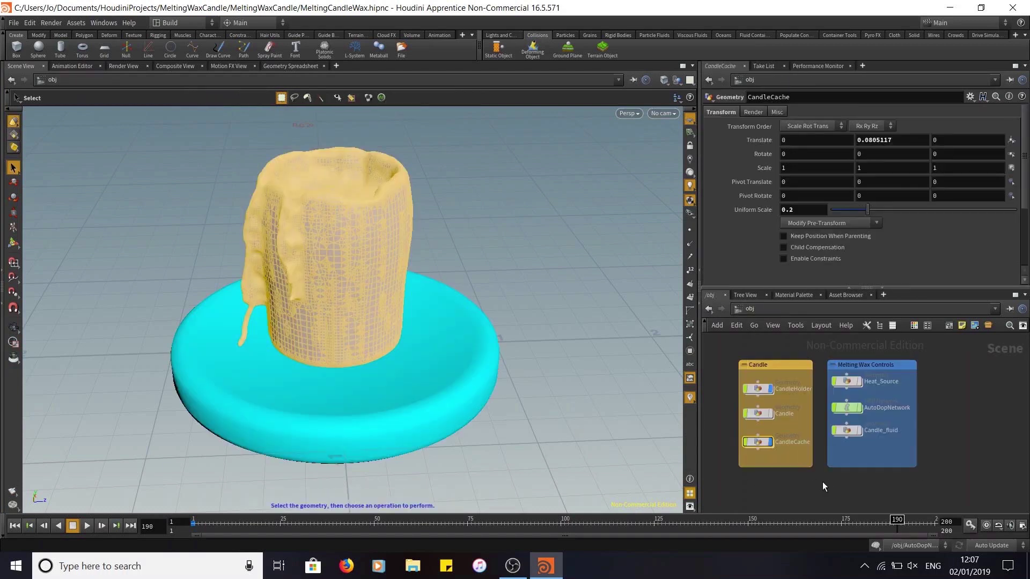
{"action": "left_click", "coordinate": [123, 66]}
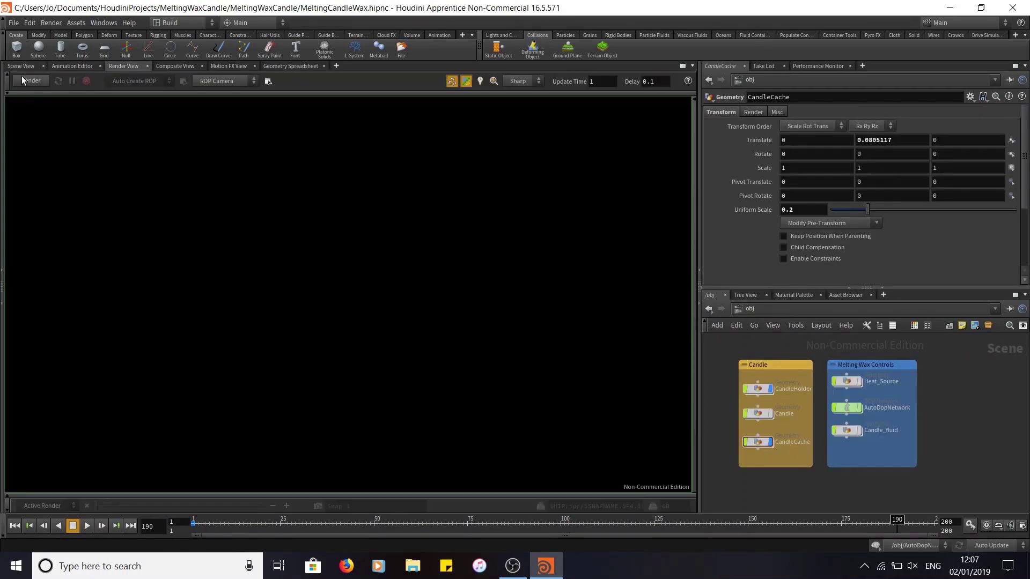
{"action": "left_click", "coordinate": [22, 79]}
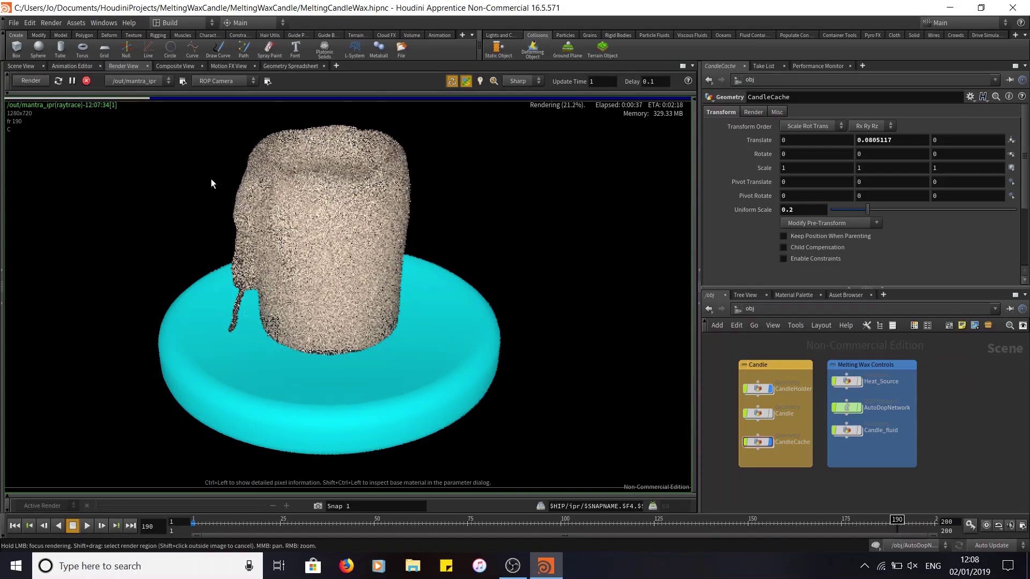
{"action": "left_click", "coordinate": [86, 81]}
{"action": "left_click", "coordinate": [21, 66]}
{"action": "left_click_drag", "start_coordinate": [232, 526], "coordinate": [128, 535]}
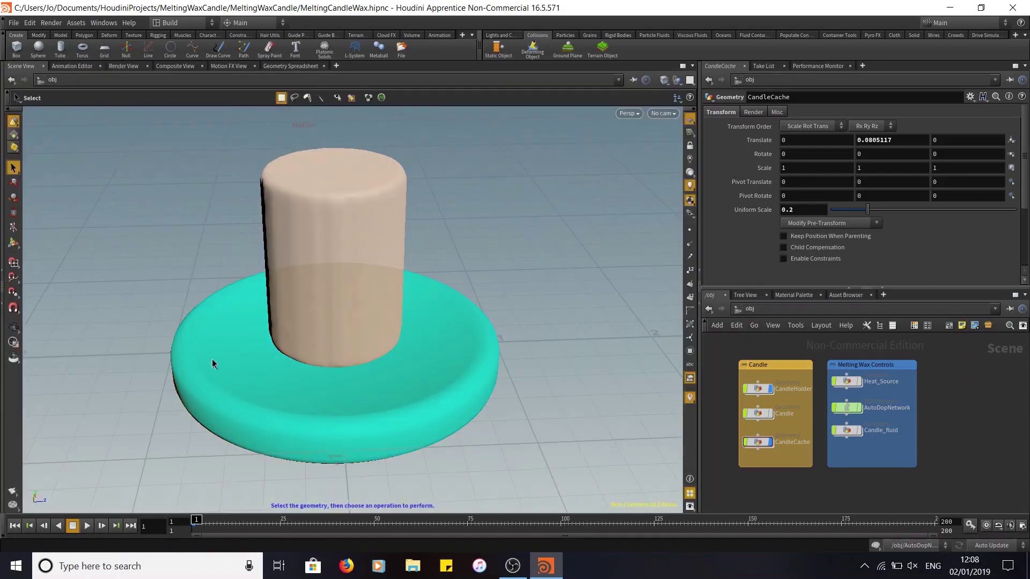
Step: Extend the Candle network box downward to make room for another node below CandleCache
{"action": "right_click_drag", "start_coordinate": [506, 263], "coordinate": [526, 338], "text": "alt"}
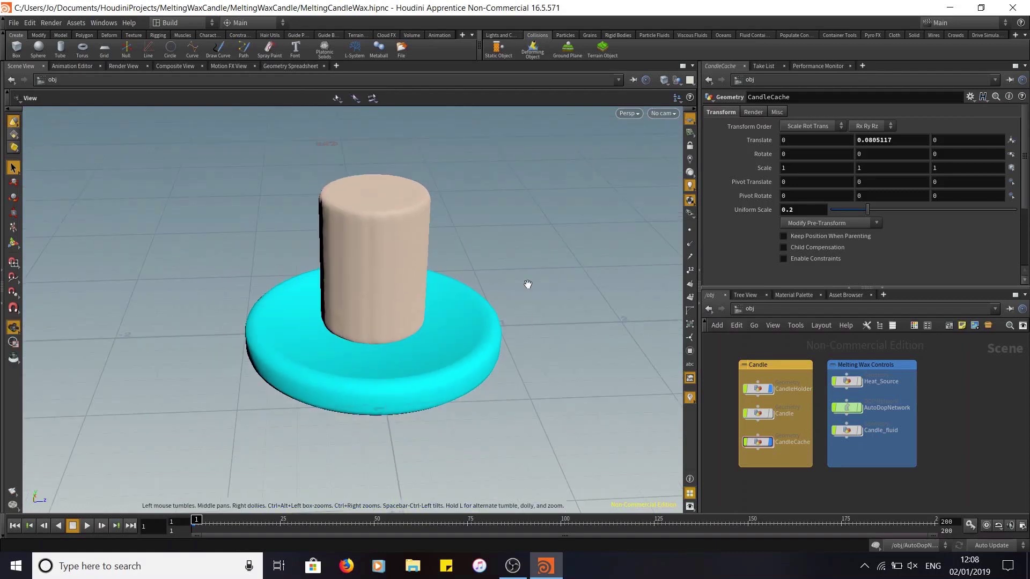
{"action": "middle_click_drag", "start_coordinate": [529, 284], "coordinate": [519, 302], "text": "alt"}
{"action": "left_click_drag", "start_coordinate": [772, 364], "coordinate": [750, 368]}
{"action": "left_click_drag", "start_coordinate": [871, 391], "coordinate": [847, 370]}
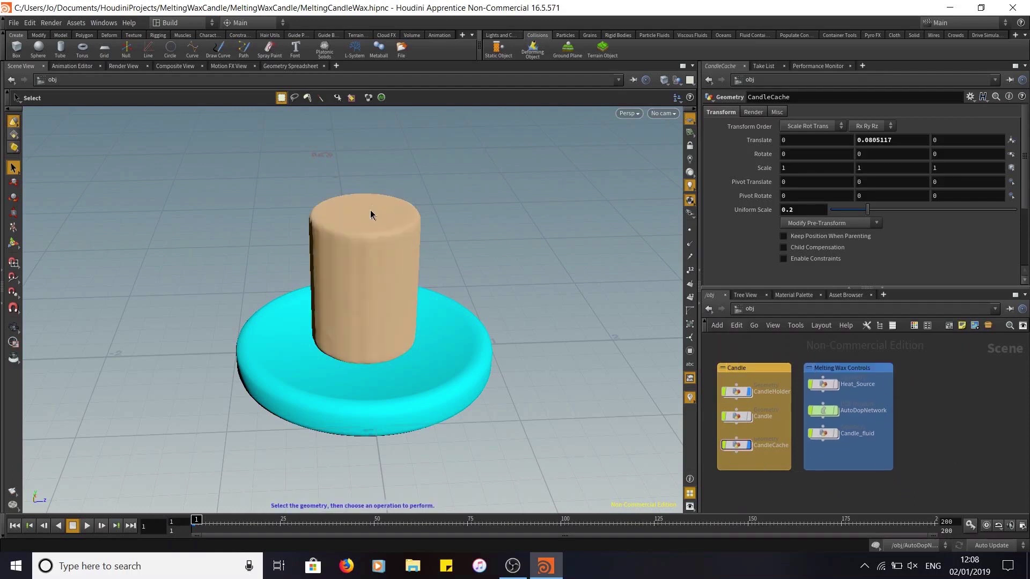
{"action": "left_click_drag", "start_coordinate": [756, 469], "coordinate": [758, 486]}
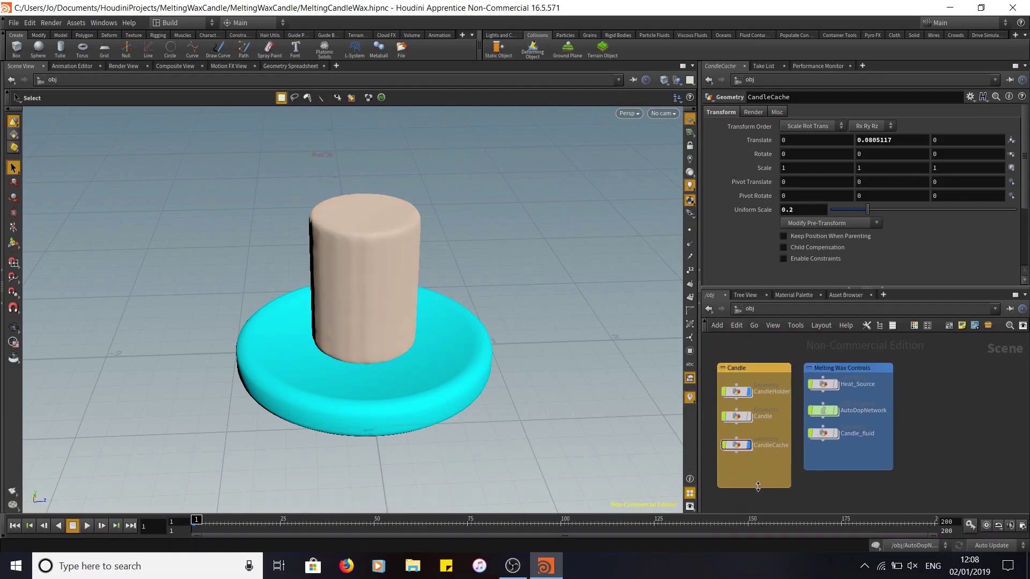
Step: Add a Geometry node below CandleCache in the Candle network box and rename it Wick
{"action": "key", "text": "Tab"}
{"action": "type", "text": "geo"}
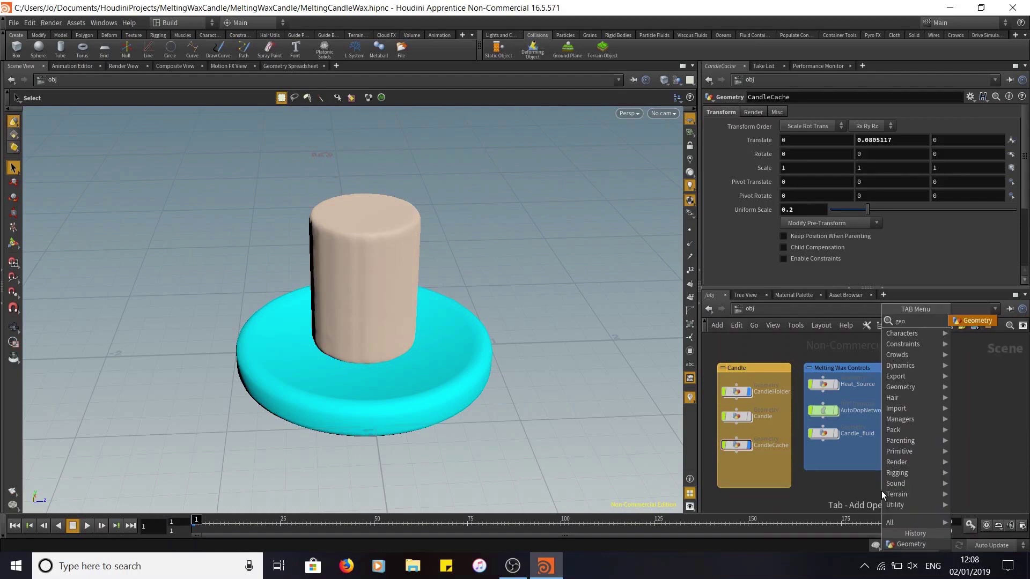
{"action": "key", "text": "Return"}
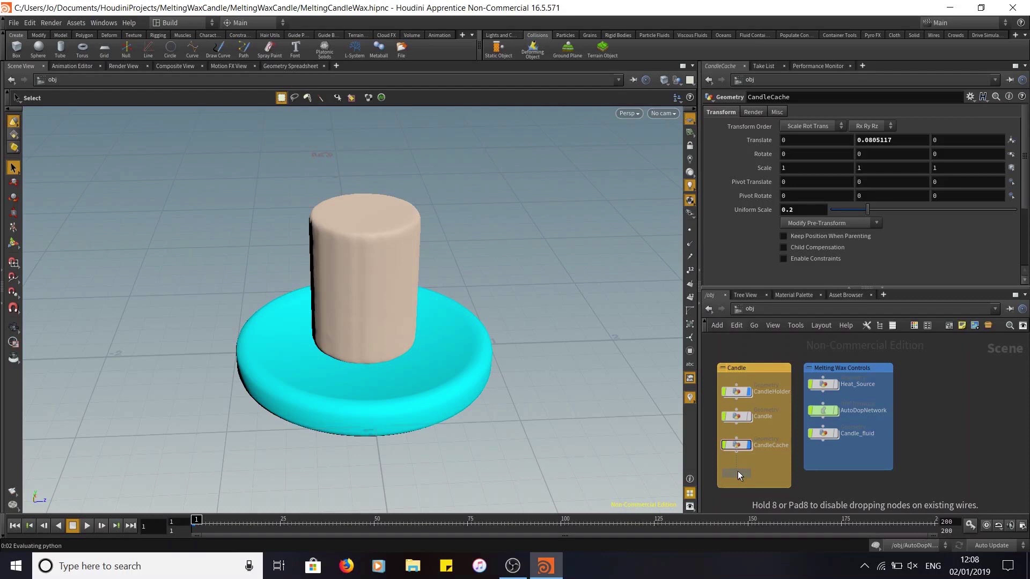
{"action": "left_click", "coordinate": [738, 472]}
{"action": "double_click", "coordinate": [765, 473]}
{"action": "type", "text": "Wick"}
{"action": "key", "text": "Return"}
Step: Inside the Wick object, delete the default node and add a Tube node
{"action": "double_click", "coordinate": [738, 472]}
{"action": "mouse_move", "coordinate": [864, 426]}
{"action": "key", "text": "Delete"}
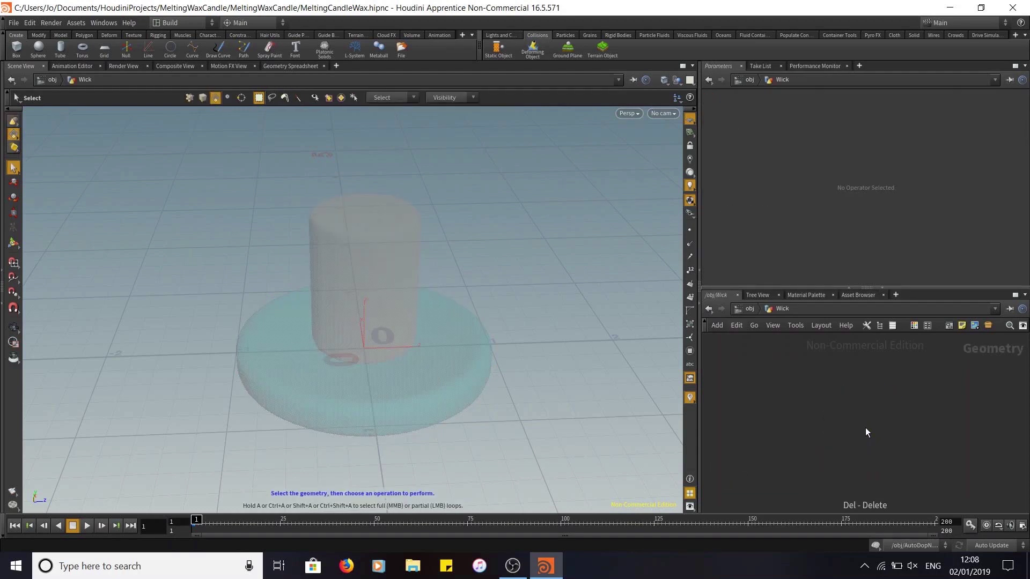
{"action": "key", "text": "Tab"}
{"action": "type", "text": "tube"}
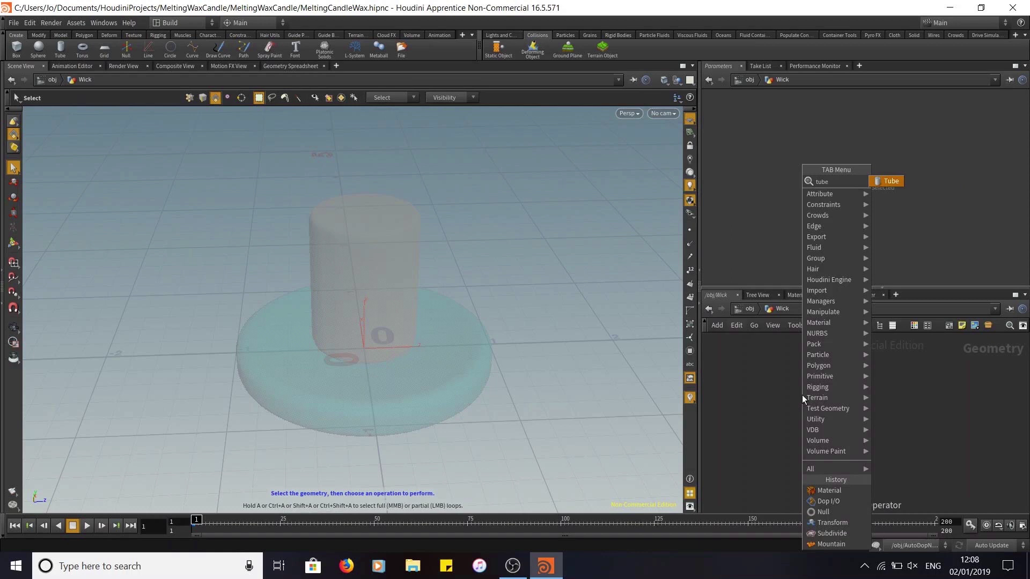
{"action": "left_click", "coordinate": [890, 180]}
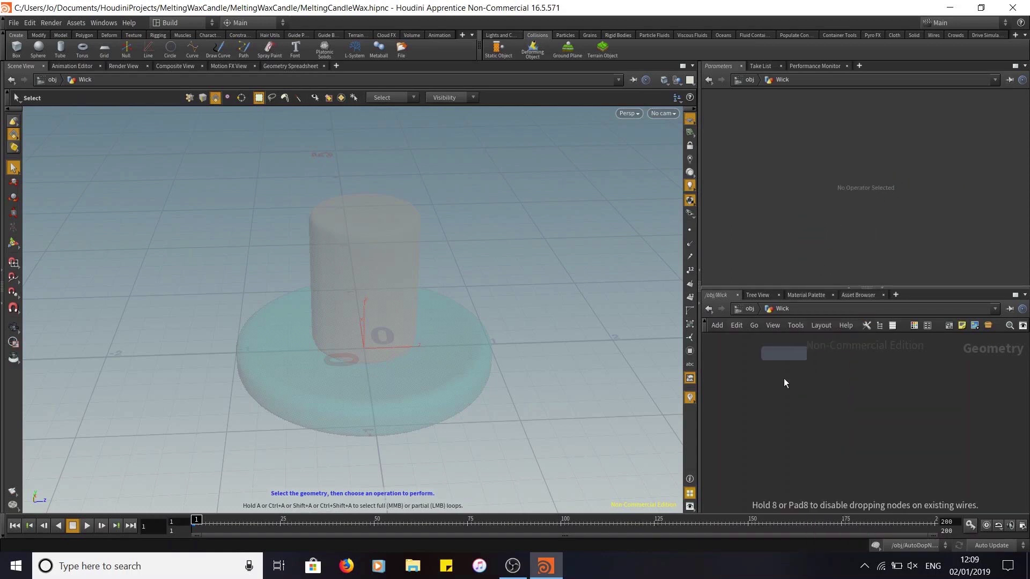
{"action": "left_click", "coordinate": [784, 383]}
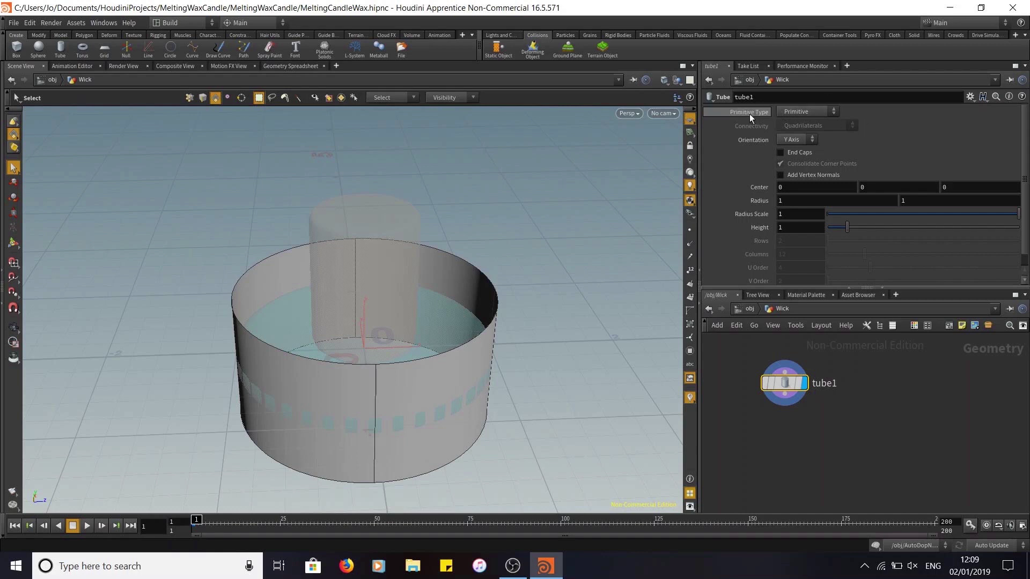
Step: Set the tube's primitive type to Polygon, enable end caps and set its columns to 35
{"action": "left_click", "coordinate": [802, 111]}
{"action": "left_click", "coordinate": [806, 129]}
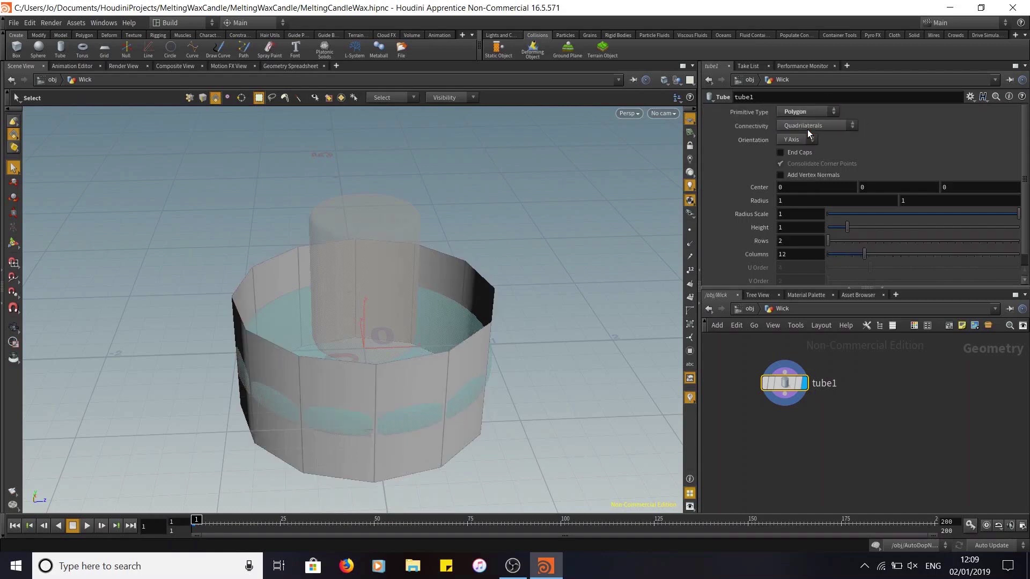
{"action": "left_click", "coordinate": [781, 152]}
{"action": "left_click", "coordinate": [783, 255]}
{"action": "type", "text": "35"}
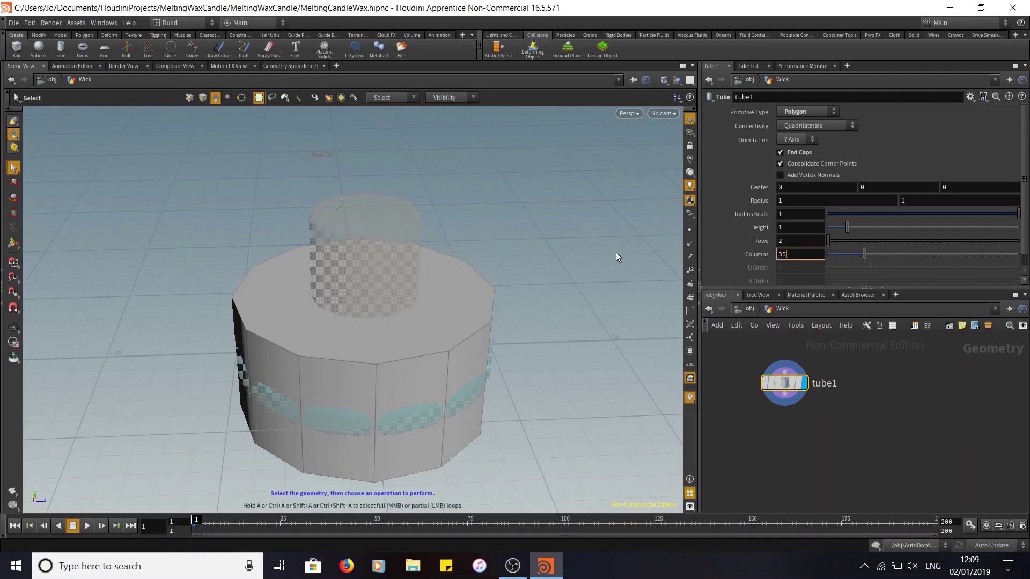
{"action": "key", "text": "Return"}
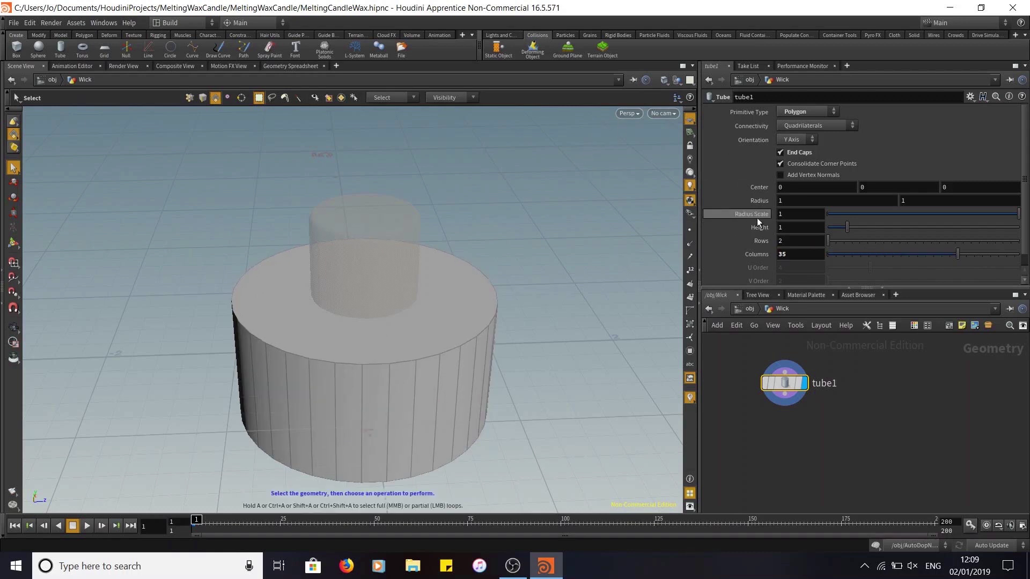
Step: Shrink the tube to a radius scale of 0.05 and a height of 0.2
{"action": "middle_click_drag", "start_coordinate": [756, 214], "coordinate": [716, 237]}
{"action": "scroll", "coordinate": [510, 252], "scroll_direction": "up", "scroll_amount": 5}
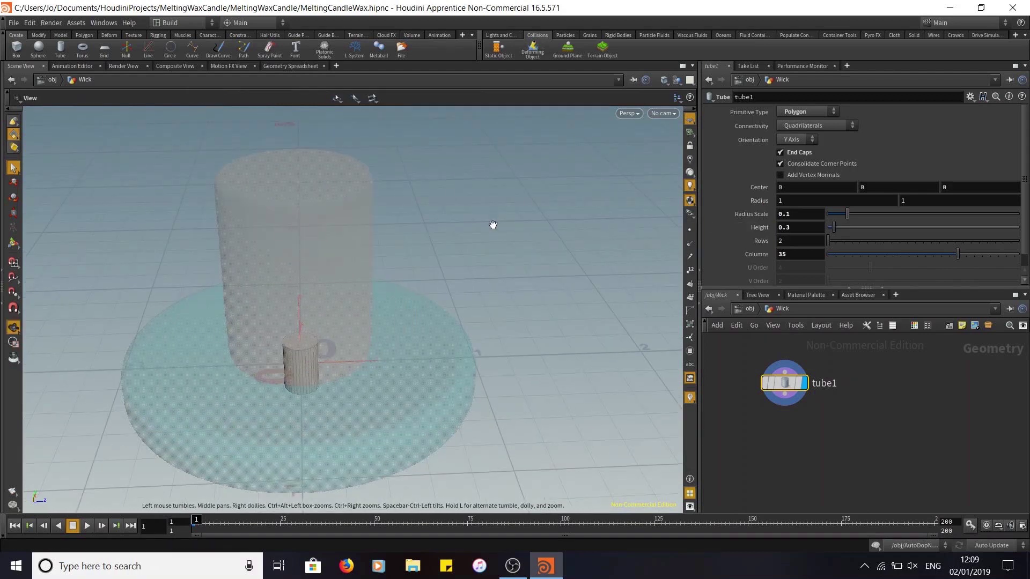
{"action": "middle_click_drag", "start_coordinate": [760, 214], "coordinate": [754, 210]}
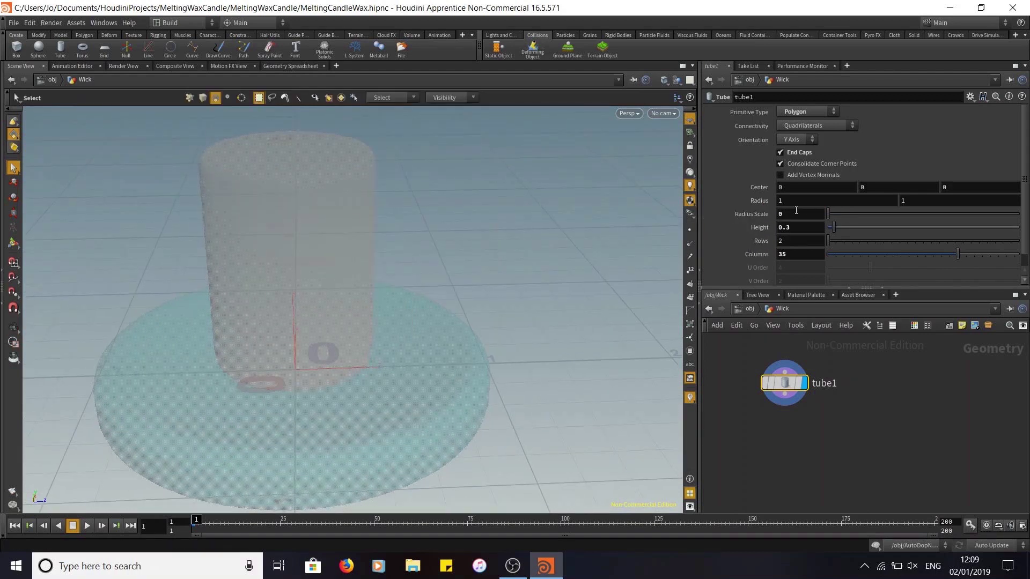
{"action": "left_click_drag", "start_coordinate": [795, 211], "coordinate": [640, 218]}
{"action": "type", "text": "0.05"}
{"action": "key", "text": "Return"}
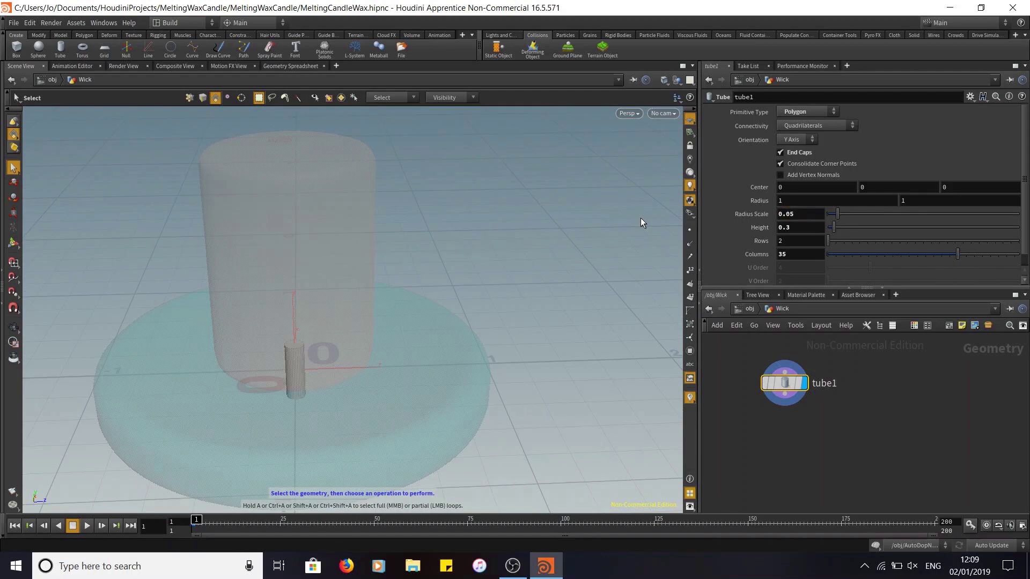
{"action": "key", "text": "Escape"}
{"action": "left_click_drag", "start_coordinate": [495, 258], "coordinate": [561, 239]}
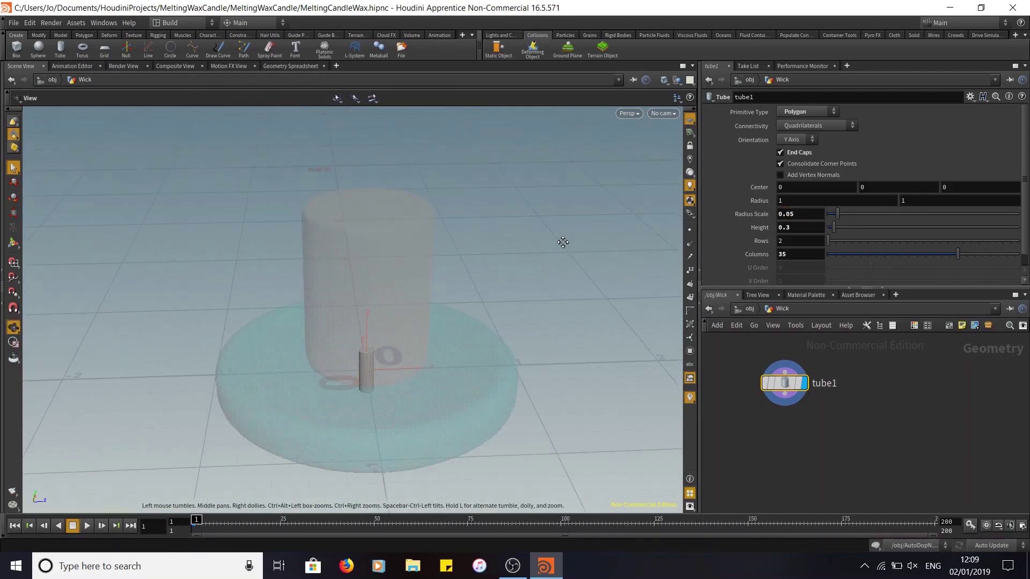
{"action": "key", "text": "s"}
{"action": "left_click", "coordinate": [799, 227]}
{"action": "key", "text": "Return"}
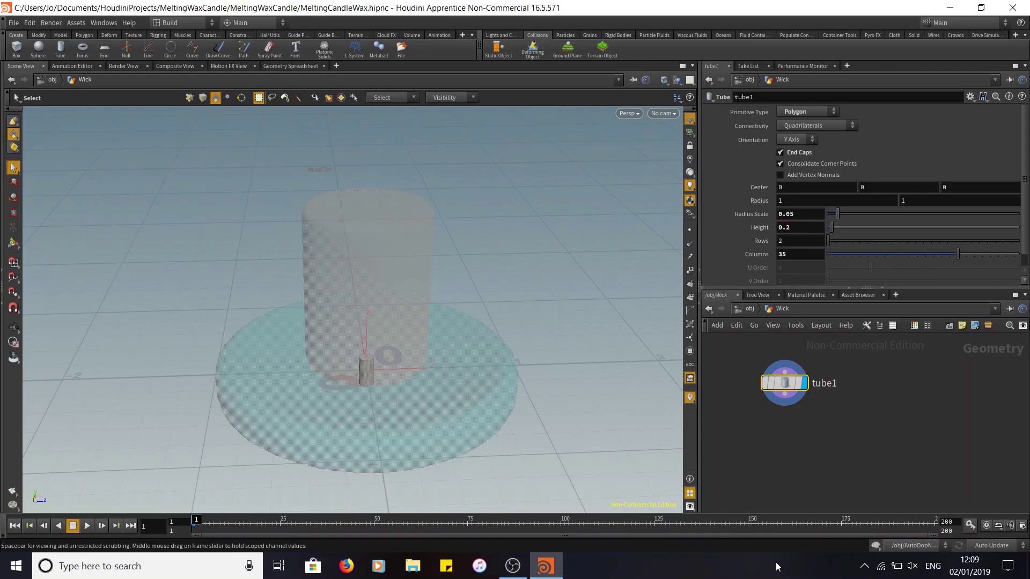
Step: At the object level, move the Wick straight up onto the candle's top, to about 1.25 in Y
{"action": "left_click", "coordinate": [748, 309]}
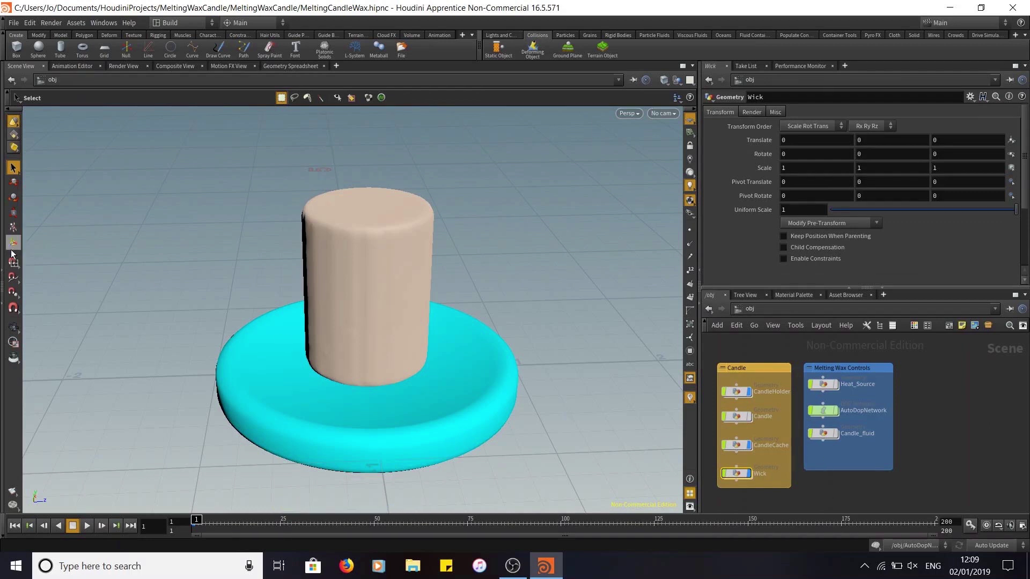
{"action": "left_click", "coordinate": [14, 183]}
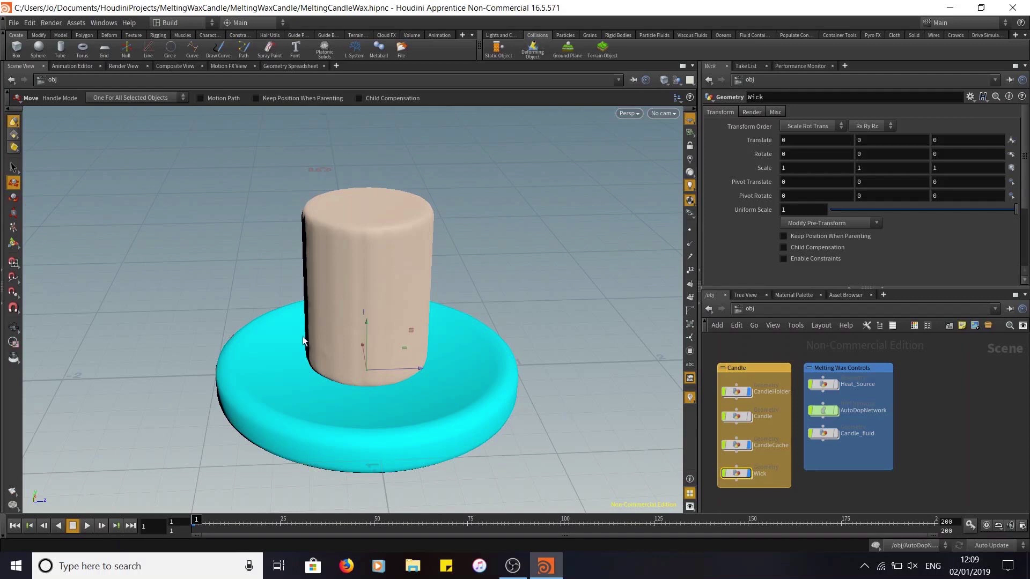
{"action": "left_click_drag", "start_coordinate": [365, 324], "coordinate": [359, 133]}
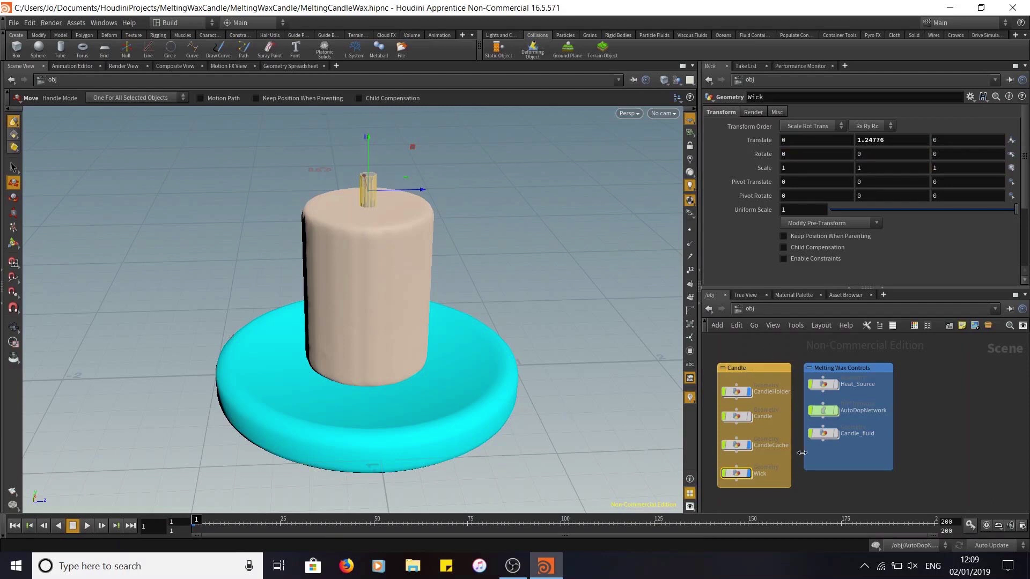
Step: Go back inside Wick, try hiding the other objects, and set the viewport to show all objects
{"action": "double_click", "coordinate": [738, 476]}
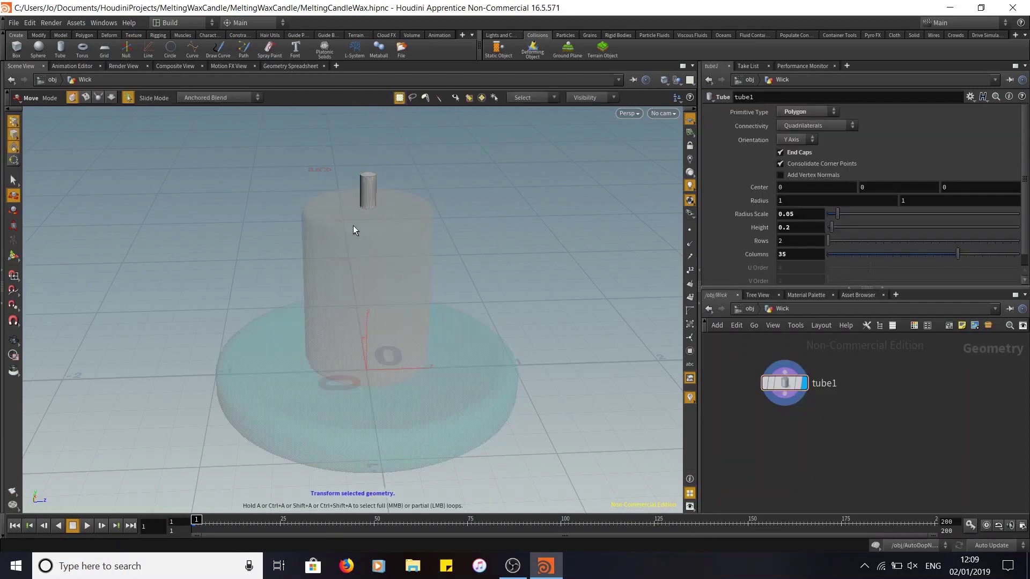
{"action": "left_click_drag", "start_coordinate": [458, 281], "coordinate": [519, 285], "text": "alt"}
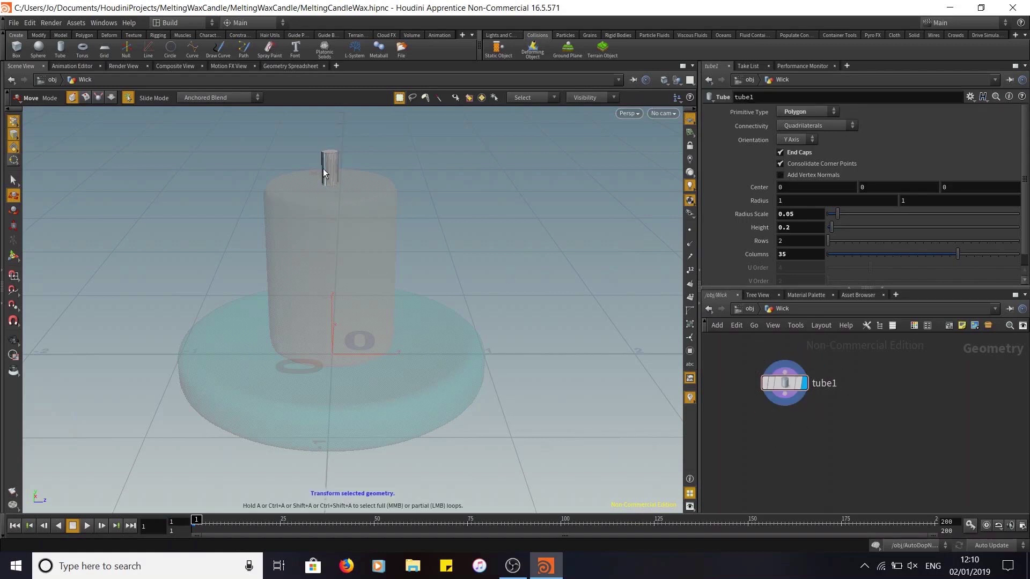
{"action": "left_click", "coordinate": [13, 180]}
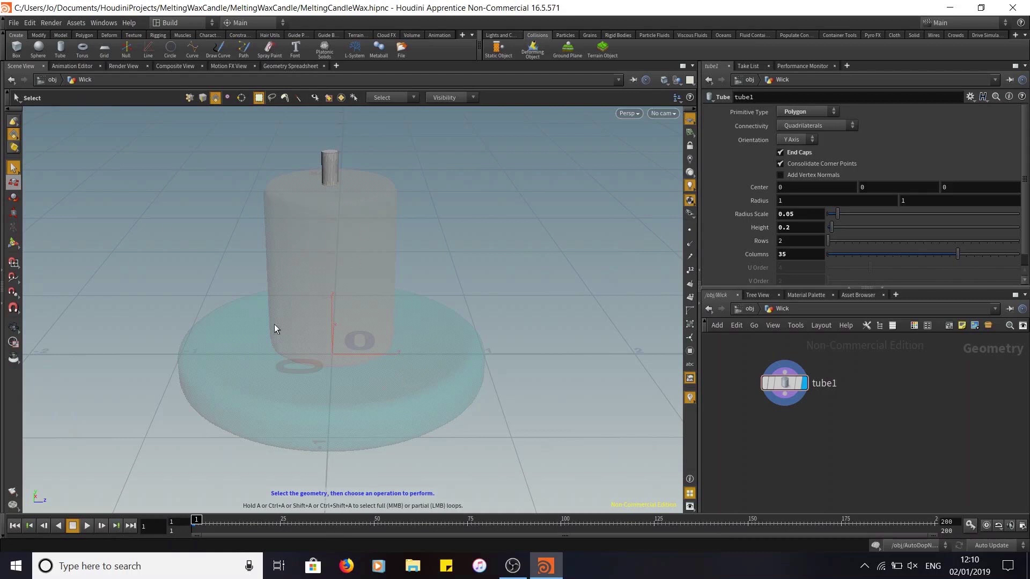
{"action": "left_click", "coordinate": [676, 79]}
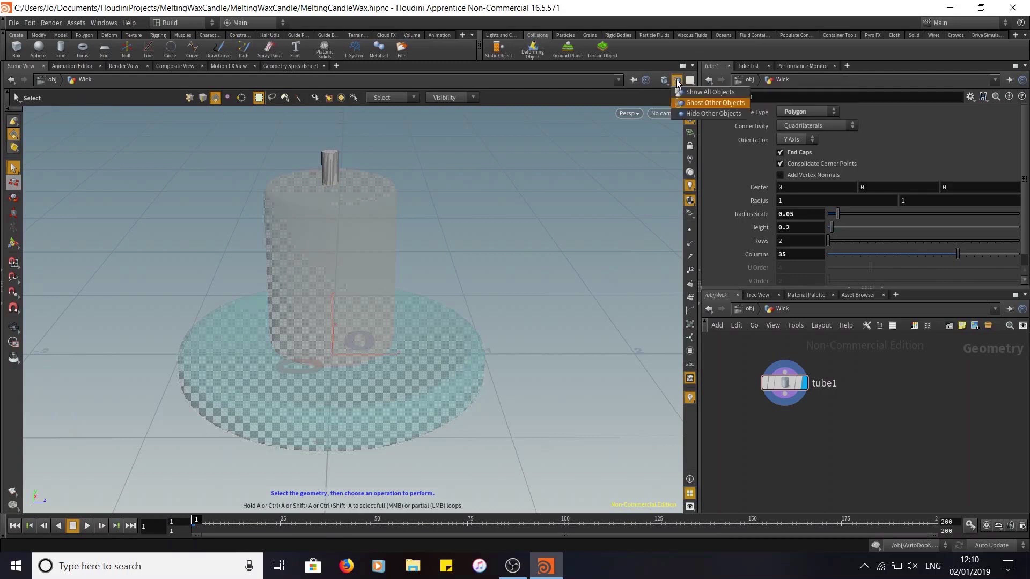
{"action": "left_click", "coordinate": [704, 113]}
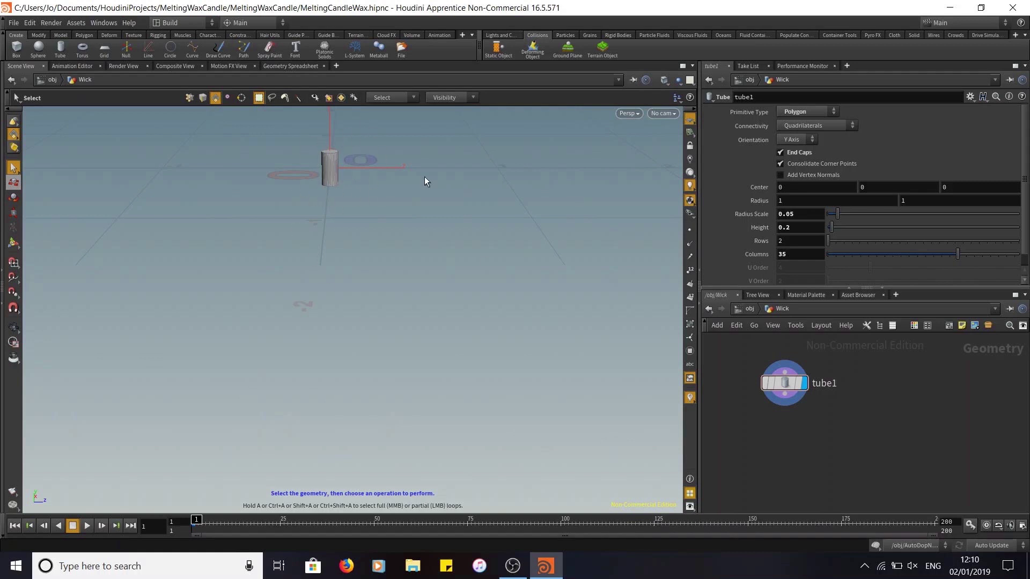
{"action": "left_click", "coordinate": [678, 79]}
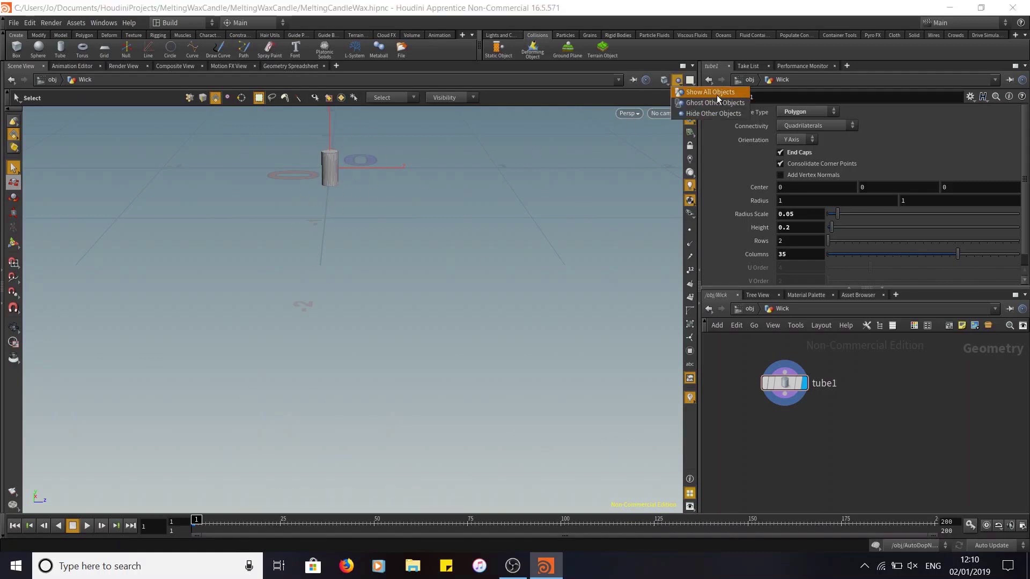
{"action": "left_click", "coordinate": [714, 93]}
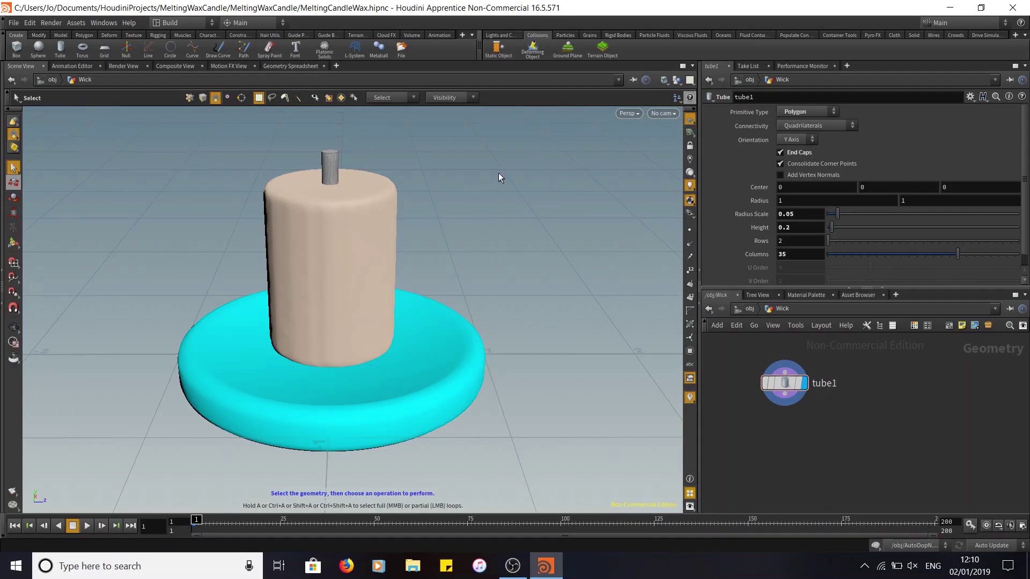
Step: Set the wick tube's radius scale to 0.02 and its height to 0.1
{"action": "middle_click_drag", "start_coordinate": [342, 245], "coordinate": [357, 265]}
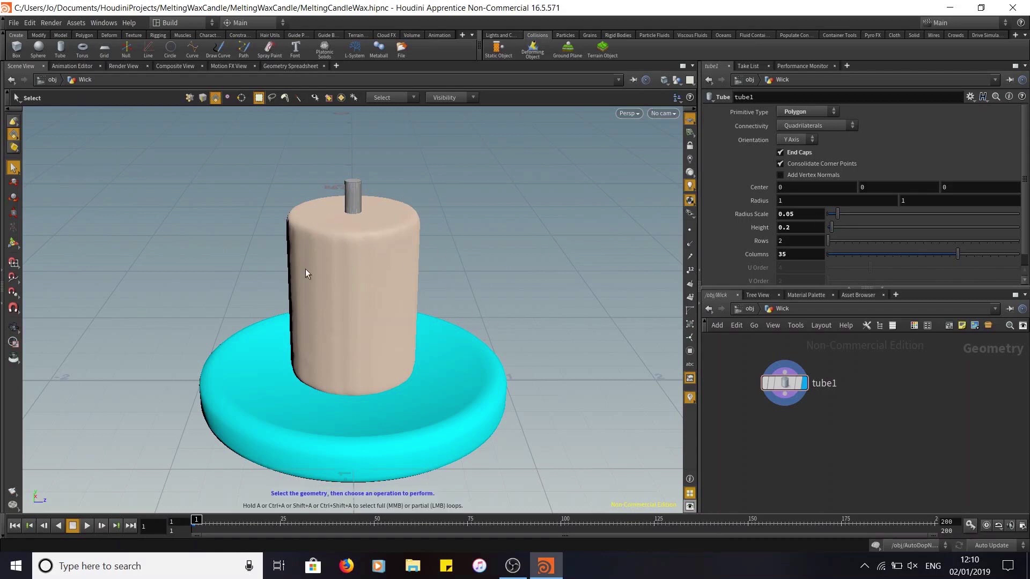
{"action": "left_click", "coordinate": [797, 214]}
{"action": "type", "text": "2"}
{"action": "key", "text": "Return"}
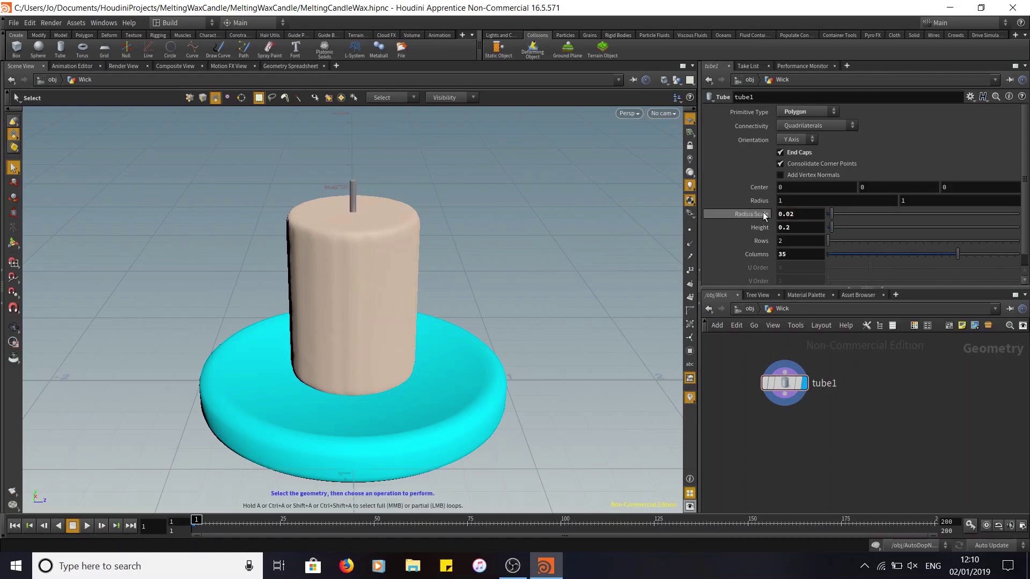
{"action": "left_click", "coordinate": [797, 226]}
{"action": "type", "text": "1"}
{"action": "key", "text": "Return"}
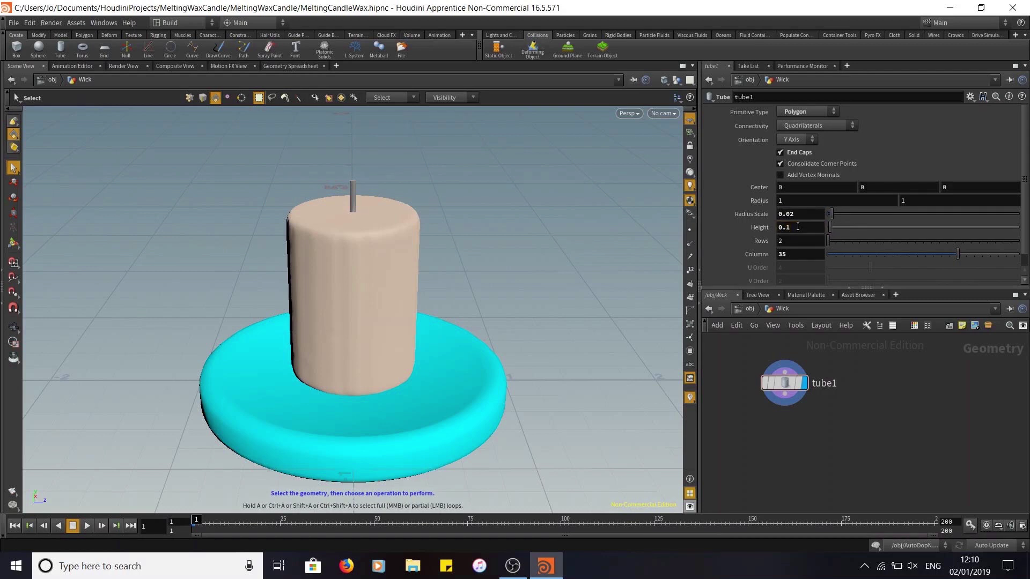
Step: Try a height of 0.15 for the wick tube, then restore it to 0.1
{"action": "right_click_drag", "start_coordinate": [489, 259], "coordinate": [446, 208], "text": "alt"}
{"action": "middle_click_drag", "start_coordinate": [446, 208], "coordinate": [471, 265], "text": "alt"}
{"action": "right_click_drag", "start_coordinate": [471, 265], "coordinate": [472, 301], "text": "alt"}
{"action": "middle_click_drag", "start_coordinate": [472, 300], "coordinate": [472, 253], "text": "alt"}
{"action": "scroll", "coordinate": [472, 252], "scroll_direction": "down", "scroll_amount": 5}
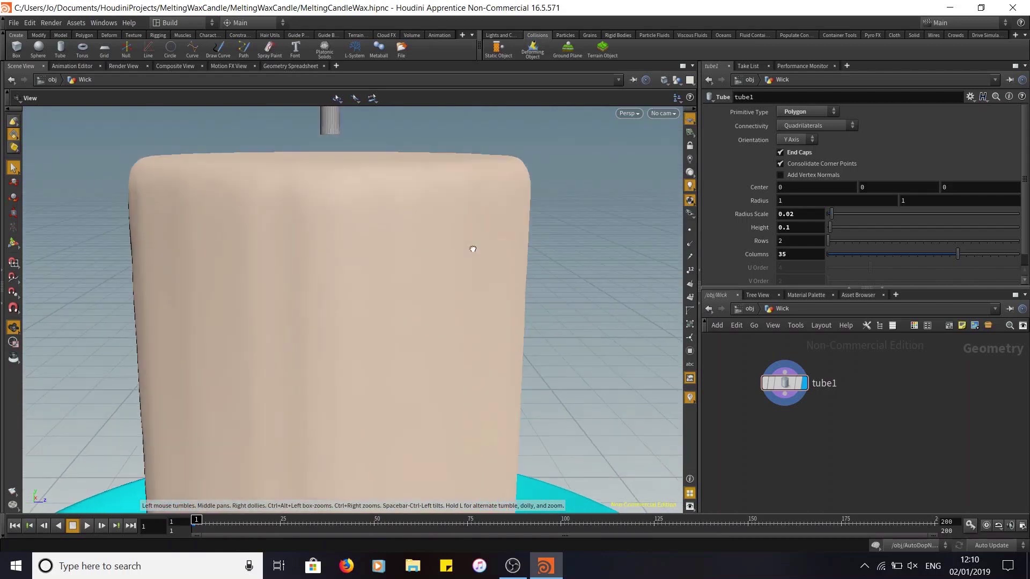
{"action": "left_click", "coordinate": [804, 231]}
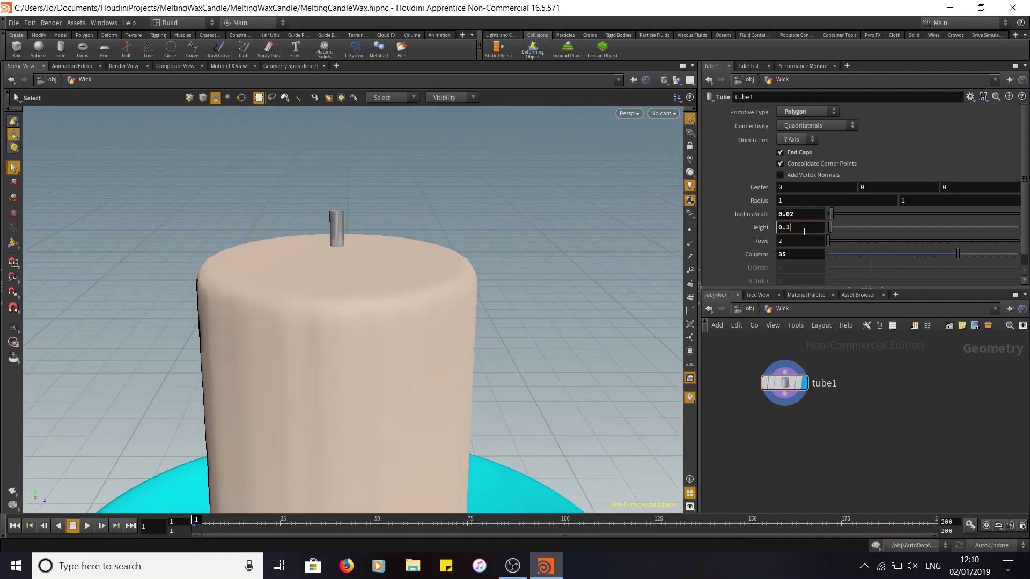
{"action": "type", "text": "5"}
{"action": "key", "text": "Return"}
{"action": "left_click", "coordinate": [803, 231]}
{"action": "key", "text": "BackSpace"}
{"action": "key", "text": "Return"}
Step: At the object level, lower the Wick to about 1.203 in Y so it sits on the candle top, and deselect it
{"action": "left_click", "coordinate": [749, 309]}
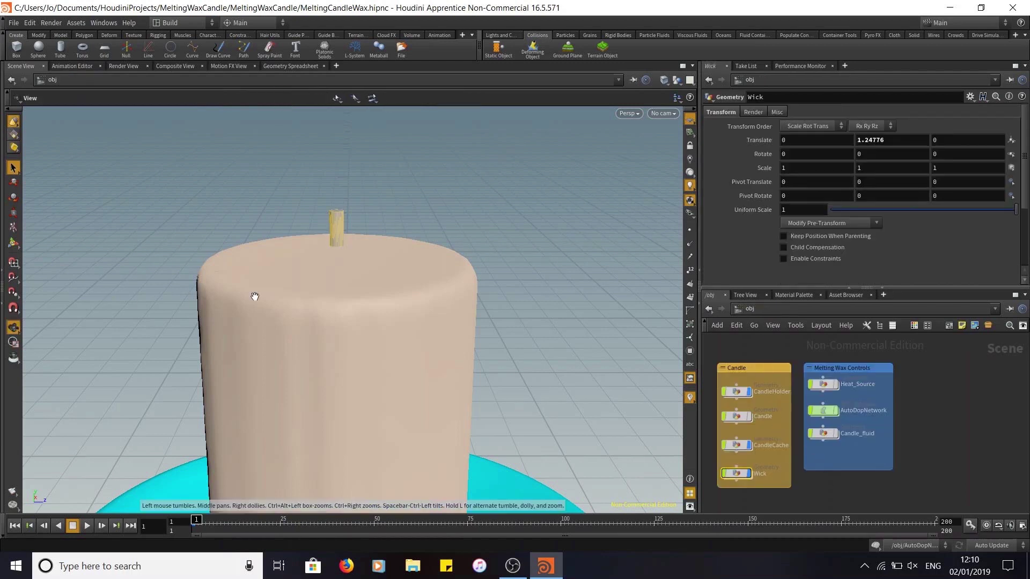
{"action": "scroll", "coordinate": [474, 208], "scroll_direction": "up", "scroll_amount": 3}
{"action": "scroll", "coordinate": [475, 203], "scroll_direction": "up", "scroll_amount": 1}
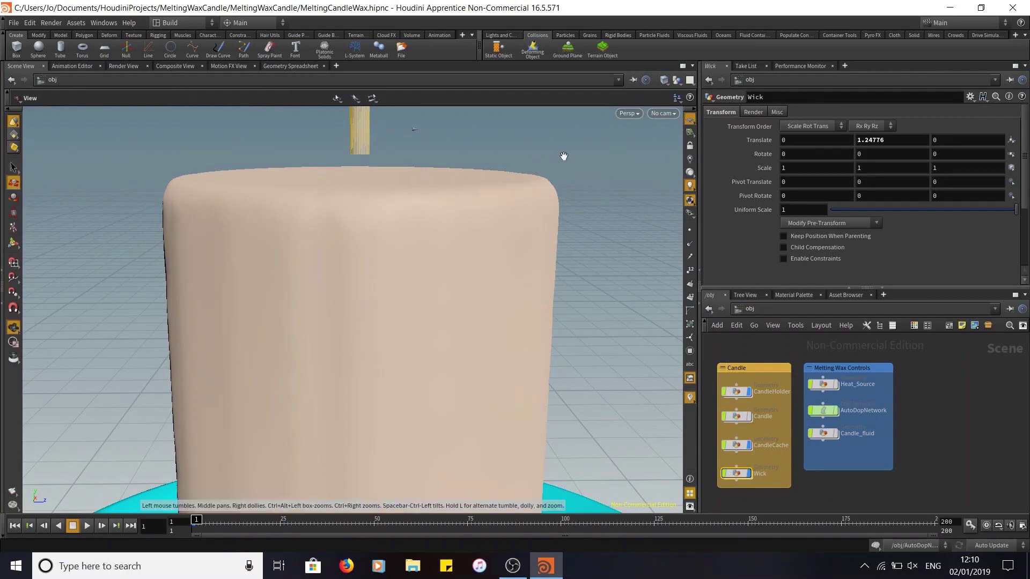
{"action": "scroll", "coordinate": [569, 189], "scroll_direction": "down", "scroll_amount": 5}
{"action": "key", "text": "t"}
{"action": "left_click_drag", "start_coordinate": [393, 181], "coordinate": [395, 188]}
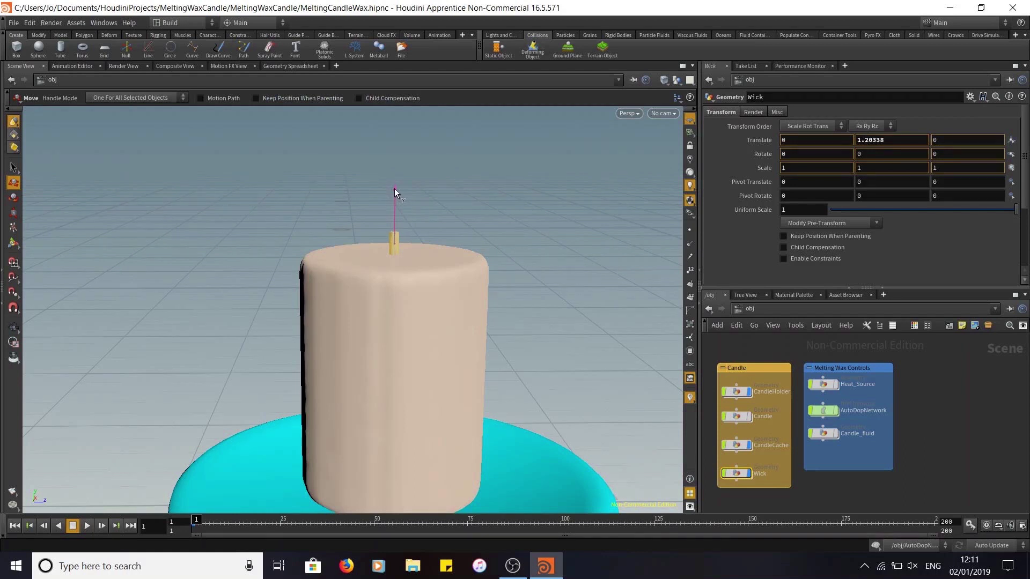
{"action": "left_click", "coordinate": [848, 492]}
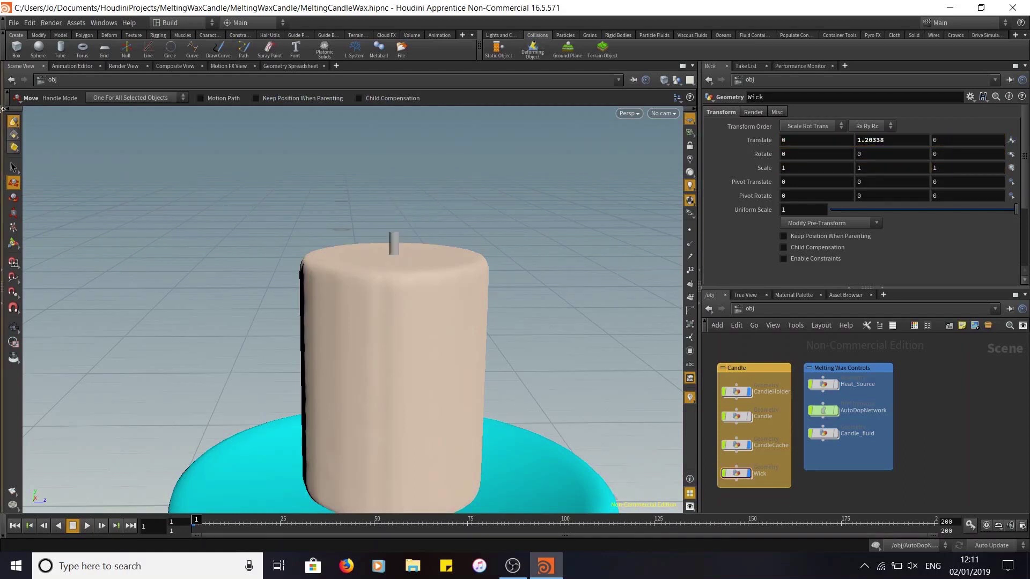
{"action": "left_click", "coordinate": [13, 167]}
{"action": "right_click_drag", "start_coordinate": [493, 213], "coordinate": [494, 236], "text": "alt"}
{"action": "left_click_drag", "start_coordinate": [494, 236], "coordinate": [499, 216], "text": "alt"}
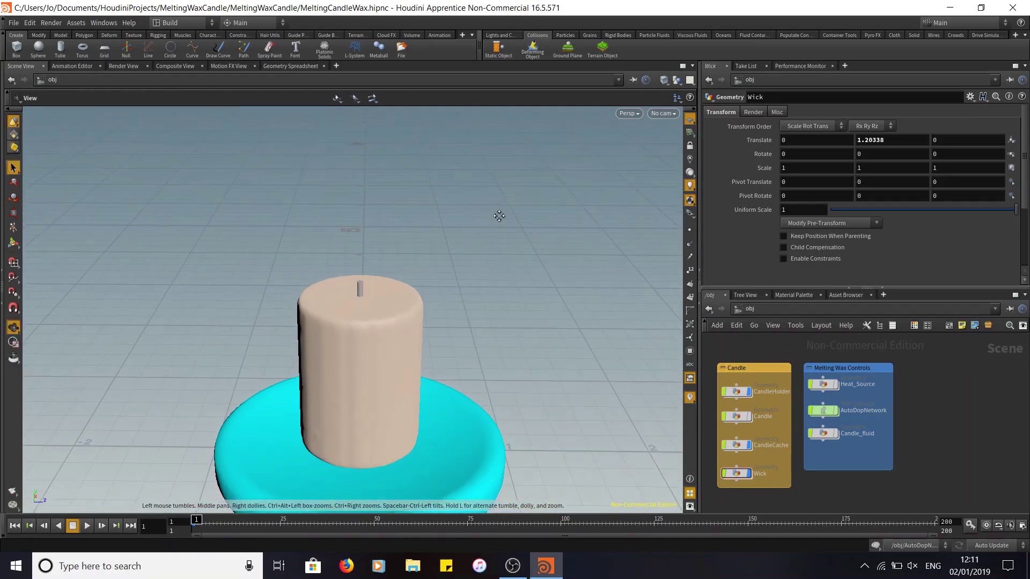
{"action": "middle_click_drag", "start_coordinate": [499, 216], "coordinate": [500, 204], "text": "alt"}
{"action": "right_click_drag", "start_coordinate": [534, 328], "coordinate": [558, 343], "text": "alt"}
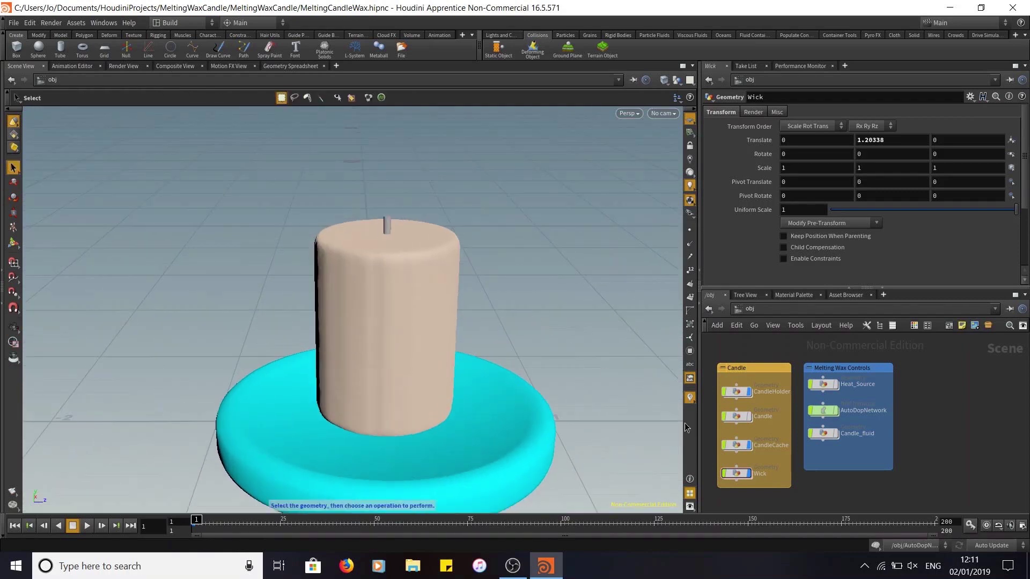
Step: Inside the Wick object, add a Material node after the tube
{"action": "double_click", "coordinate": [735, 472]}
{"action": "key", "text": "Tab"}
{"action": "type", "text": "materi"}
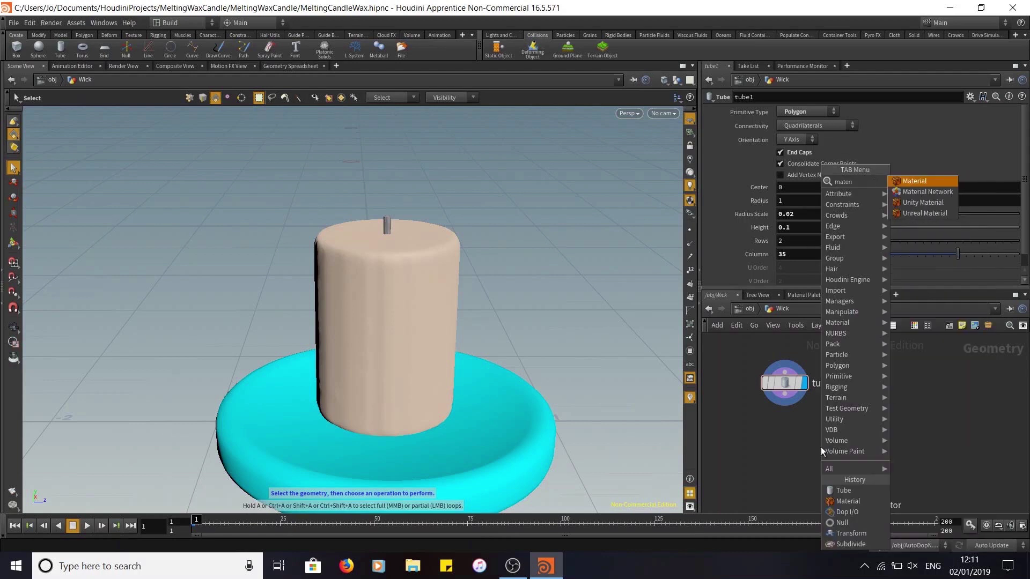
{"action": "type", "text": "al"}
{"action": "key", "text": "Return"}
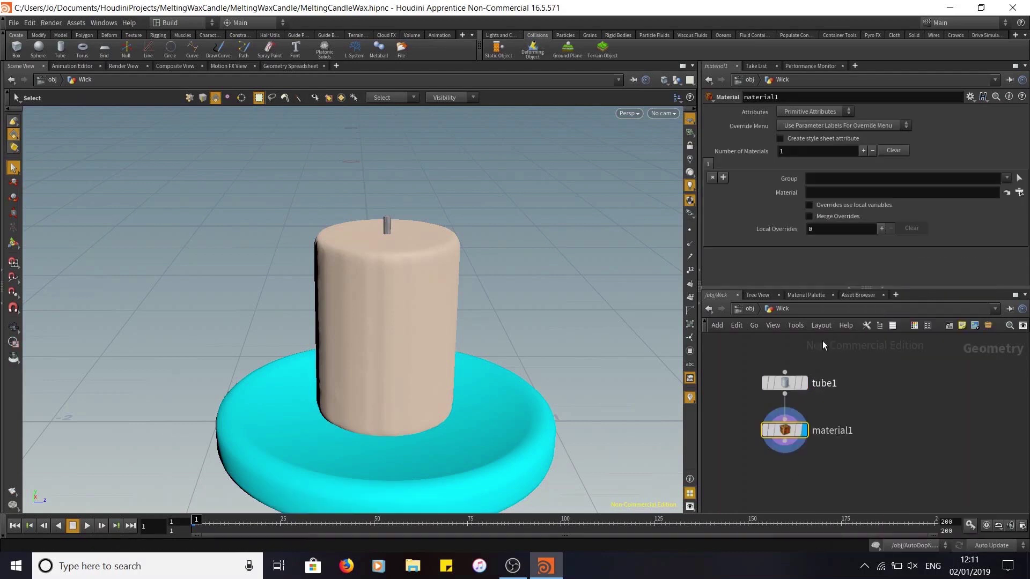
Step: Delete the lava1 material from the scene's materials
{"action": "left_click", "coordinate": [802, 295]}
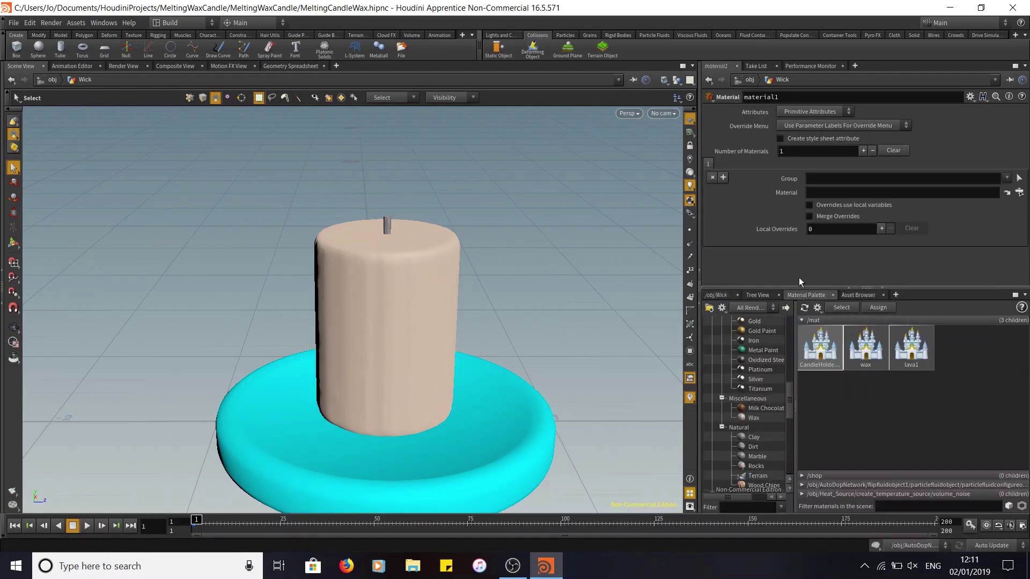
{"action": "left_click", "coordinate": [911, 348]}
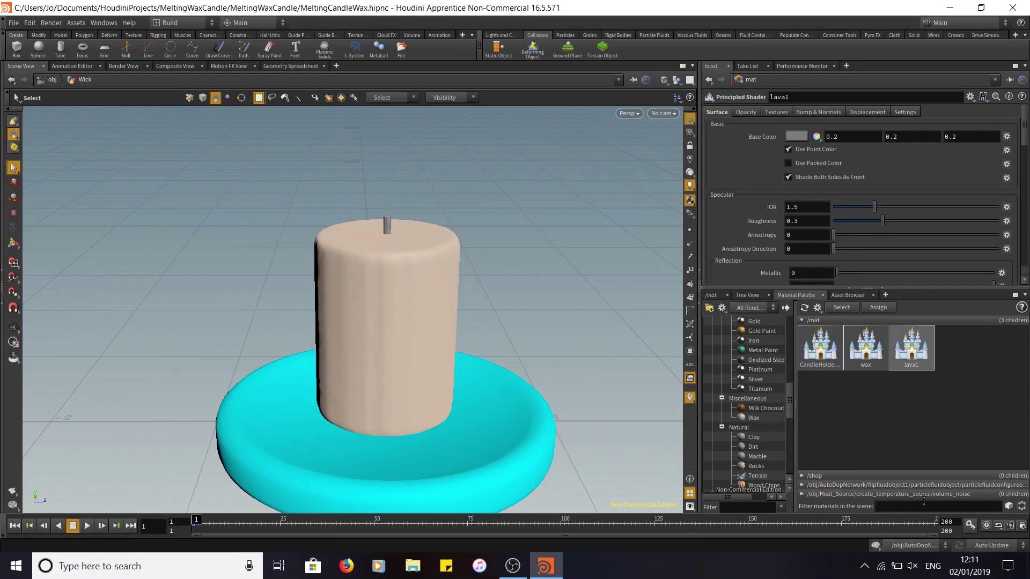
{"action": "key", "text": "Delete"}
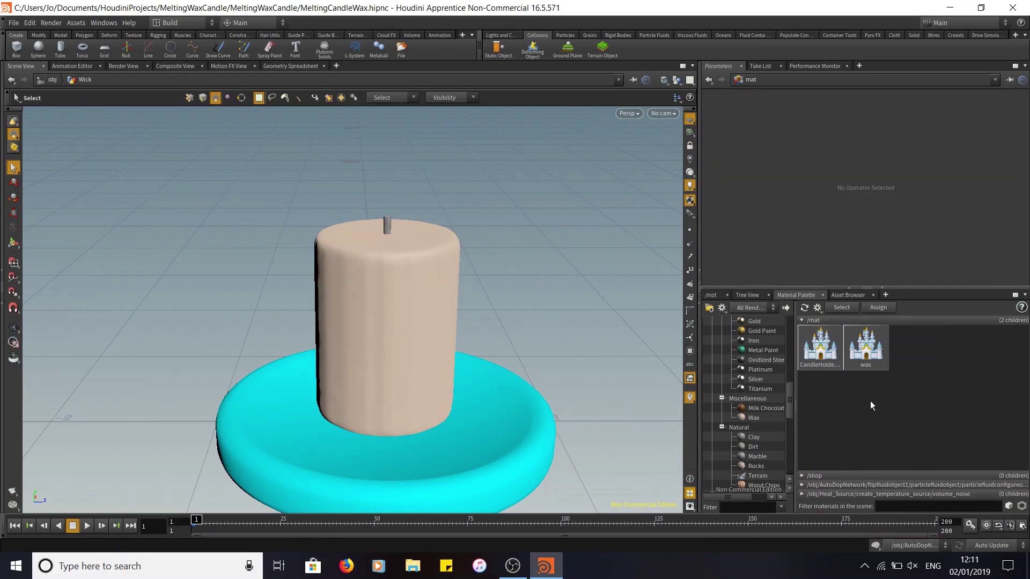
Step: Add a Principled Shader from the material gallery to the scene and name it WickTexture
{"action": "left_click_drag", "start_coordinate": [790, 400], "coordinate": [789, 332]}
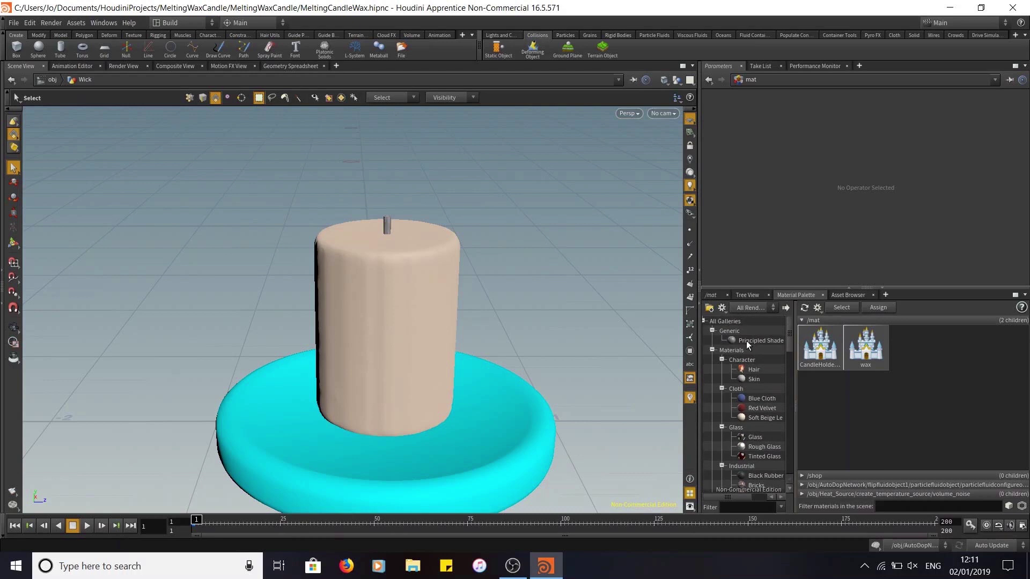
{"action": "left_click_drag", "start_coordinate": [931, 365], "coordinate": [932, 365]}
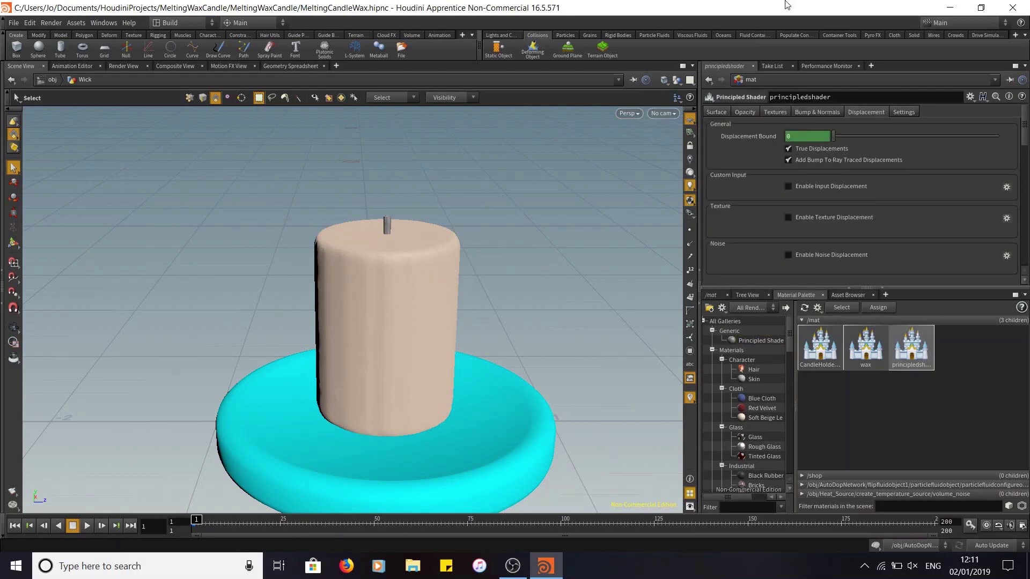
{"action": "left_click", "coordinate": [840, 94]}
{"action": "type", "text": "WickTexture"}
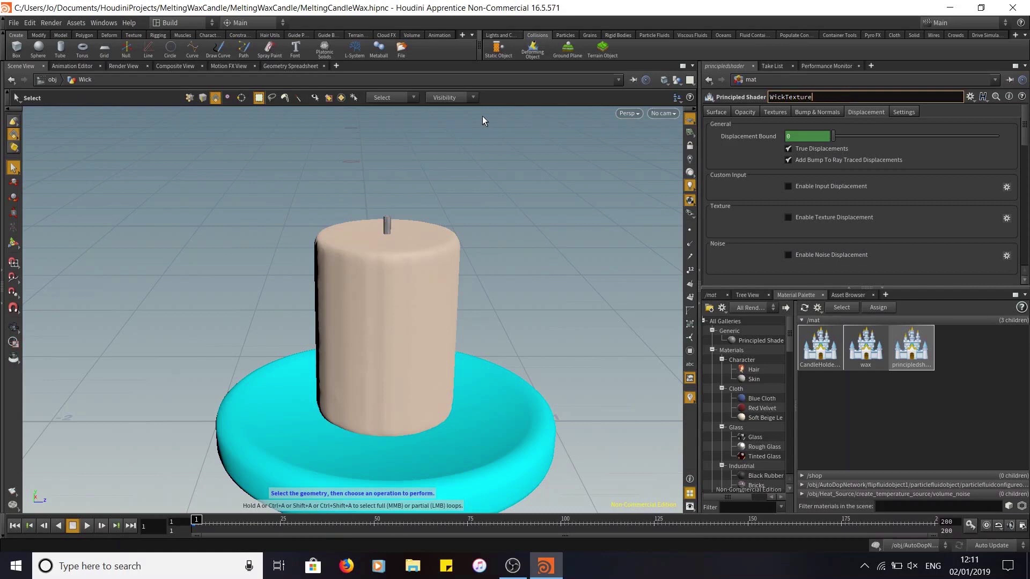
{"action": "key", "text": "Return"}
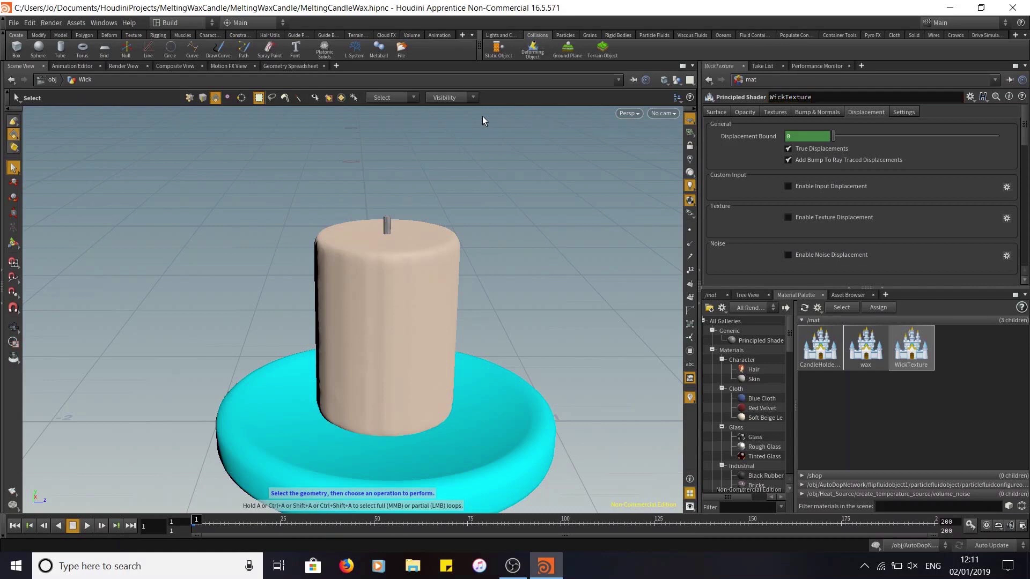
Step: Set WickTexture's base color to black
{"action": "left_click", "coordinate": [716, 112]}
{"action": "left_click", "coordinate": [814, 137]}
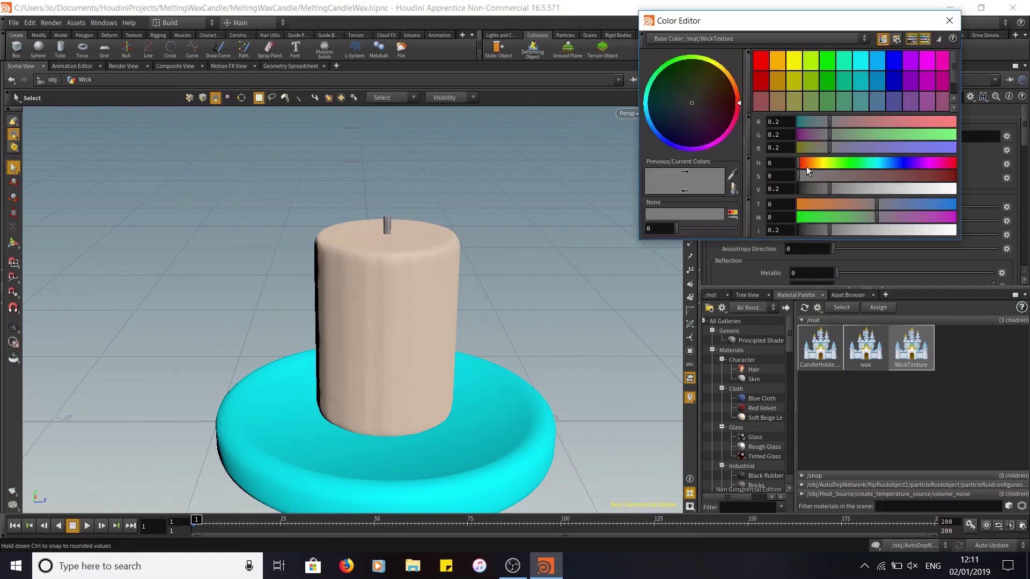
{"action": "left_click_drag", "start_coordinate": [810, 189], "coordinate": [797, 190]}
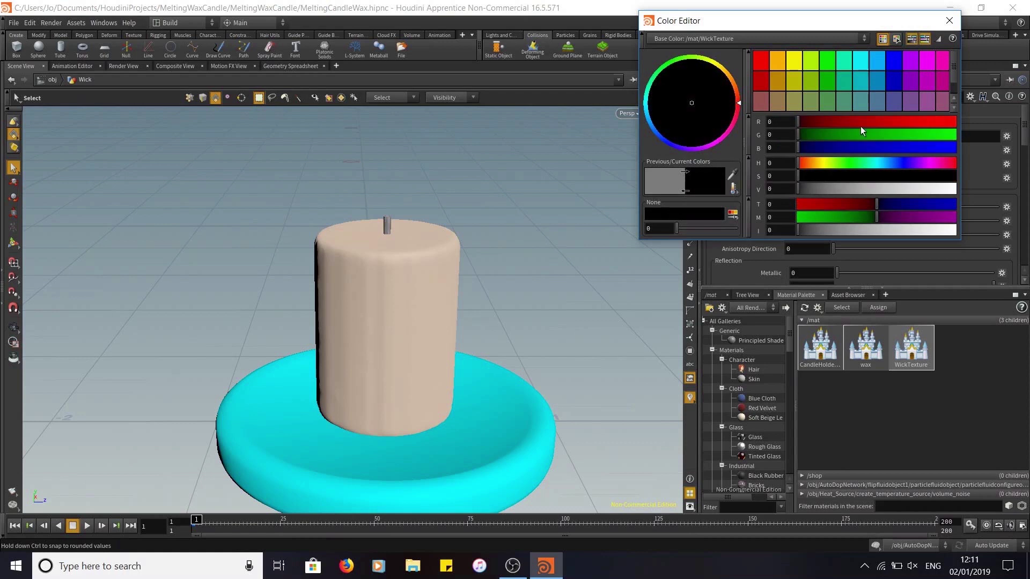
{"action": "left_click", "coordinate": [948, 20]}
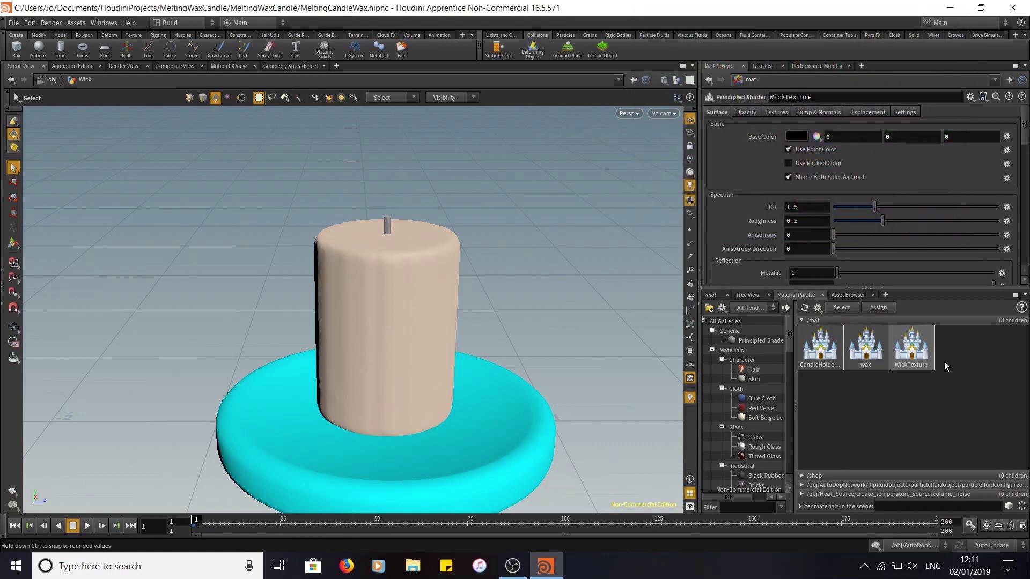
Step: Go back inside the Wick object and assign /mat/WickTexture in its Material node
{"action": "left_click", "coordinate": [710, 296]}
{"action": "left_click", "coordinate": [752, 309]}
{"action": "left_click", "coordinate": [768, 355]}
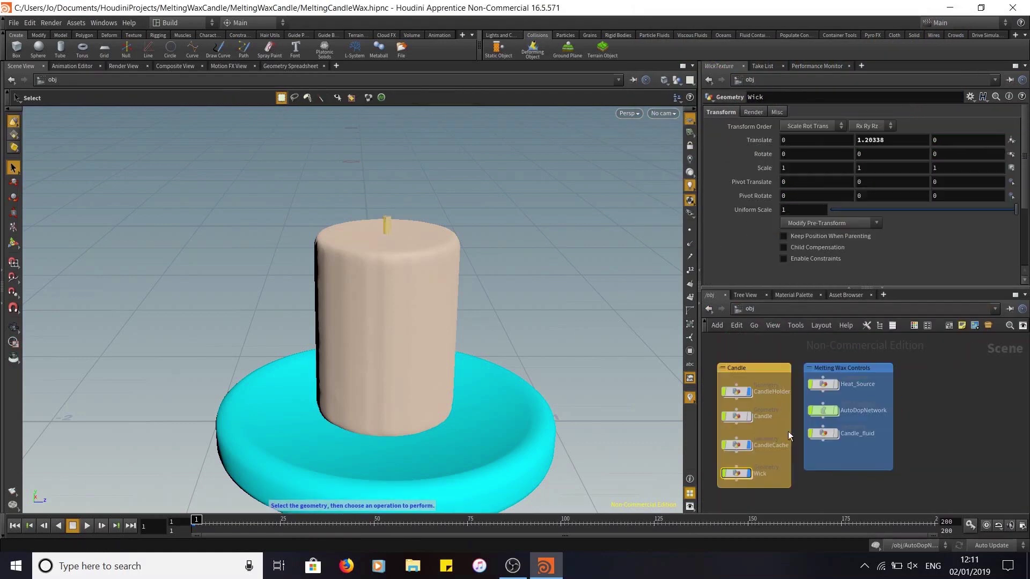
{"action": "double_click", "coordinate": [736, 473]}
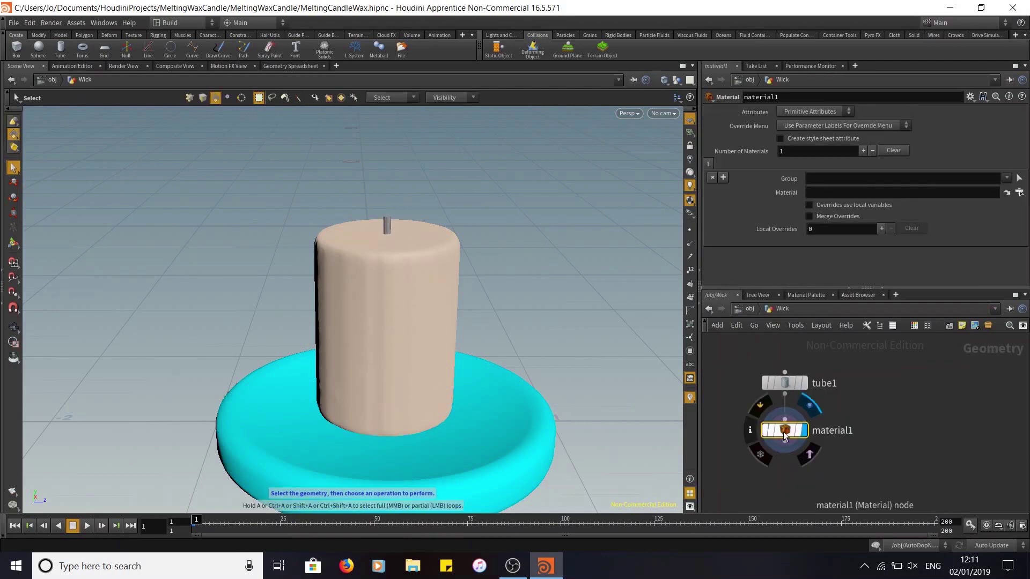
{"action": "left_click", "coordinate": [1018, 192]}
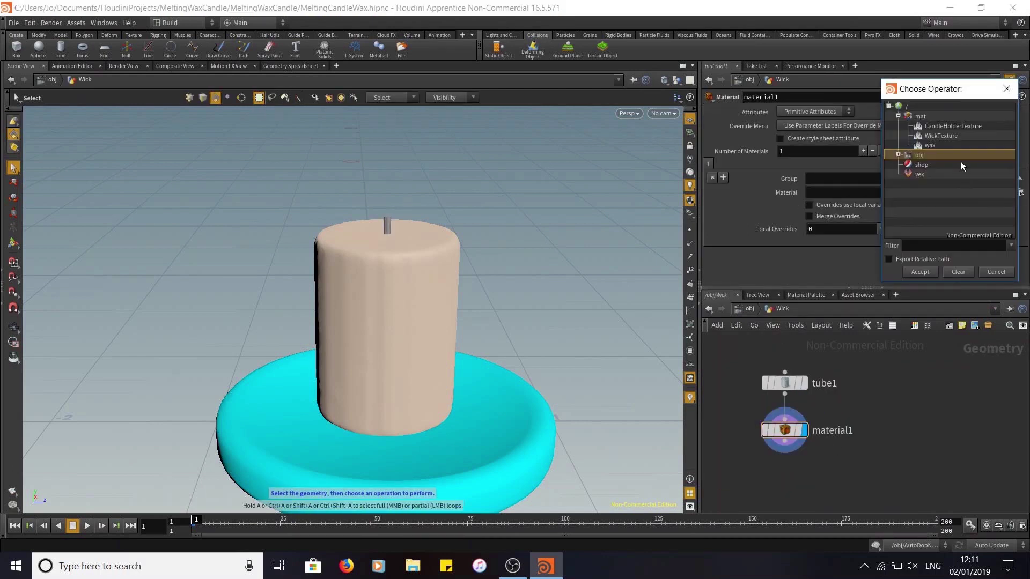
{"action": "left_click", "coordinate": [937, 137]}
{"action": "left_click", "coordinate": [920, 271]}
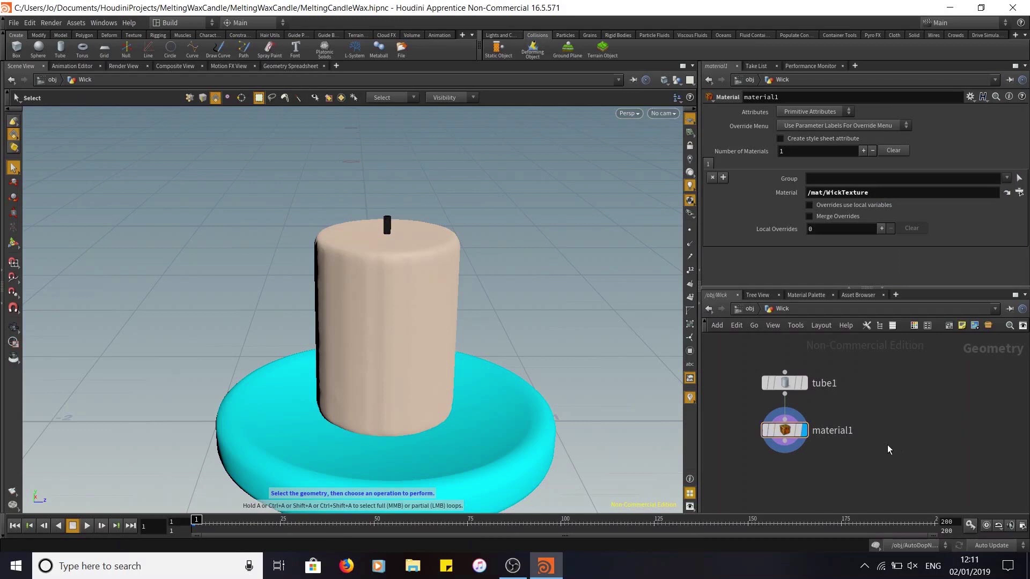
Step: Return to the object level, deselect the Wick, and examine the candle with its wick from several angles
{"action": "left_click", "coordinate": [751, 311]}
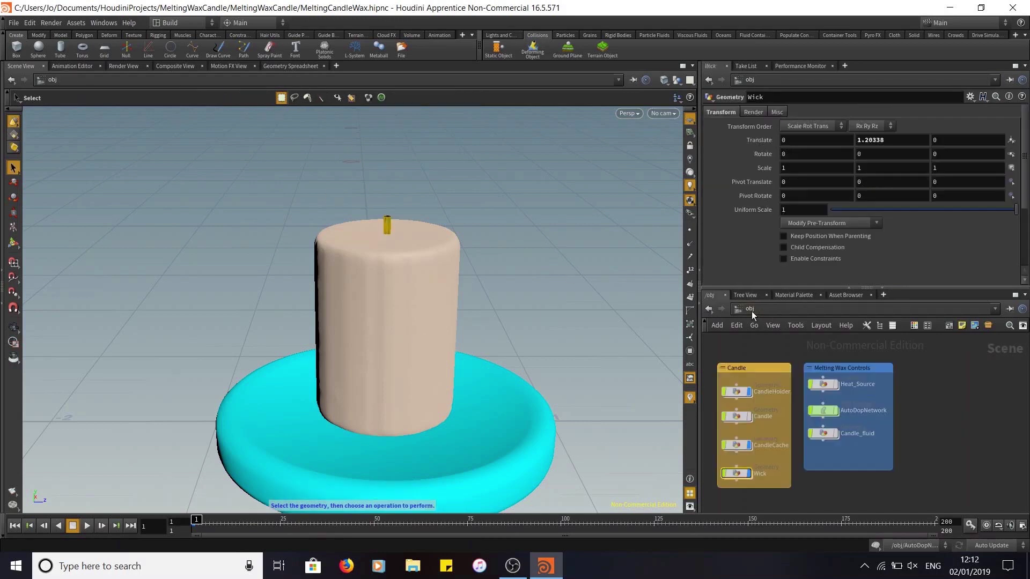
{"action": "left_click", "coordinate": [868, 504]}
{"action": "key", "text": "space"}
{"action": "left_click_drag", "start_coordinate": [554, 293], "coordinate": [549, 280]}
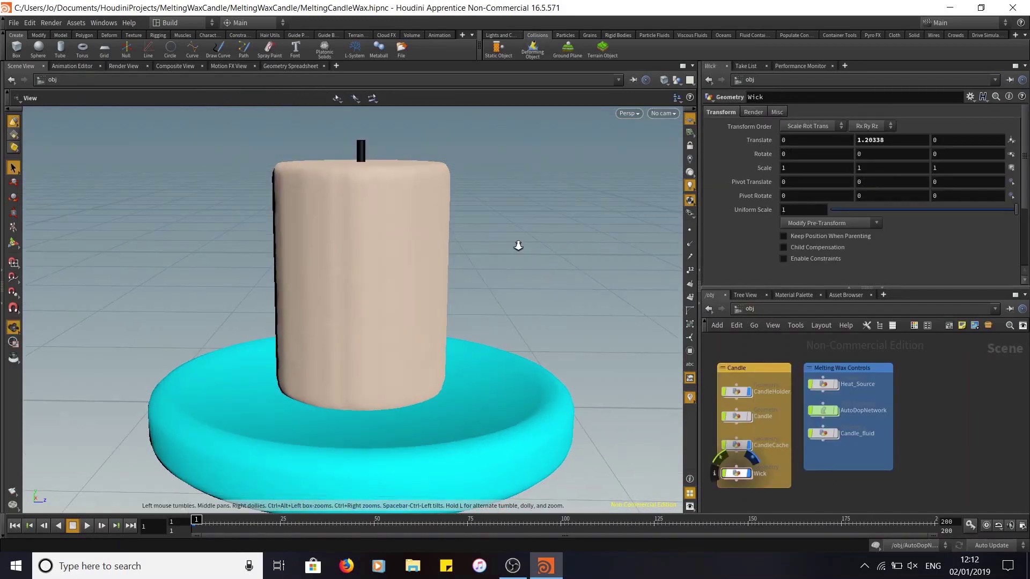
{"action": "scroll", "coordinate": [517, 244], "scroll_direction": "down", "scroll_amount": 3}
{"action": "key", "text": "space"}
{"action": "left_click_drag", "start_coordinate": [609, 223], "coordinate": [603, 247]}
{"action": "left_click_drag", "start_coordinate": [525, 278], "coordinate": [540, 276]}
{"action": "right_click_drag", "start_coordinate": [540, 275], "coordinate": [491, 178]}
{"action": "mouse_move", "coordinate": [542, 304]}
{"action": "left_mouse_down"}
{"action": "mouse_move", "coordinate": [546, 295]}
{"action": "mouse_move", "coordinate": [541, 317]}
{"action": "left_mouse_up"}
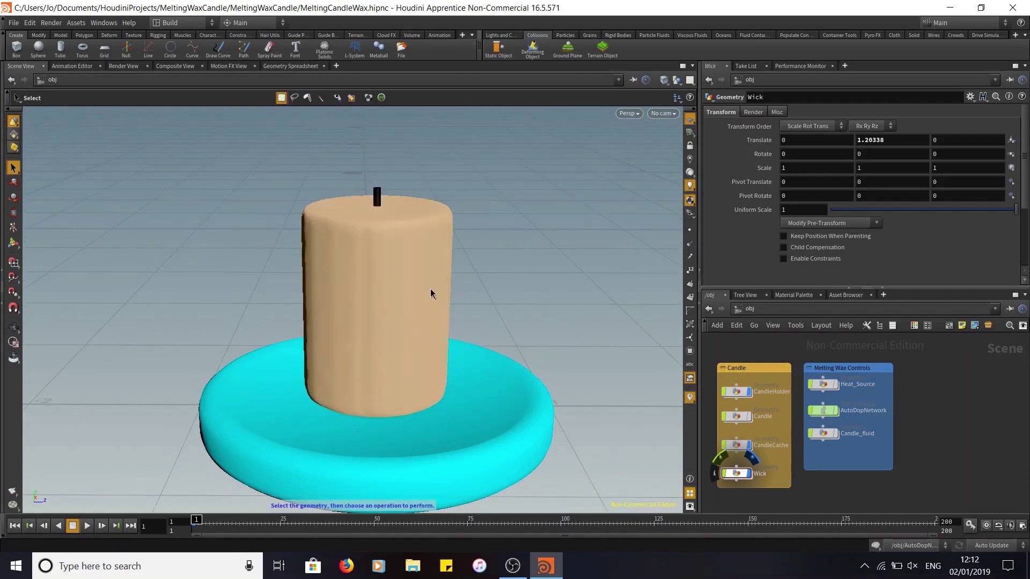
Step: Create a network box beside the Melting Wax Controls box and title it Flame
{"action": "left_click", "coordinate": [717, 325]}
{"action": "left_click", "coordinate": [742, 360]}
{"action": "left_click_drag", "start_coordinate": [905, 349], "coordinate": [939, 368]}
{"action": "double_click", "coordinate": [940, 368]}
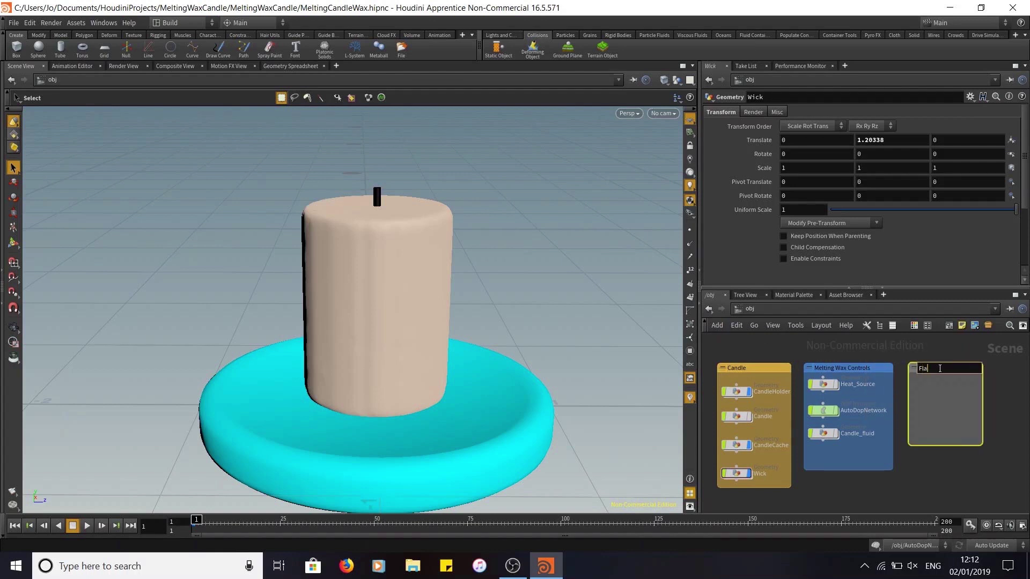
{"action": "key", "text": "Return"}
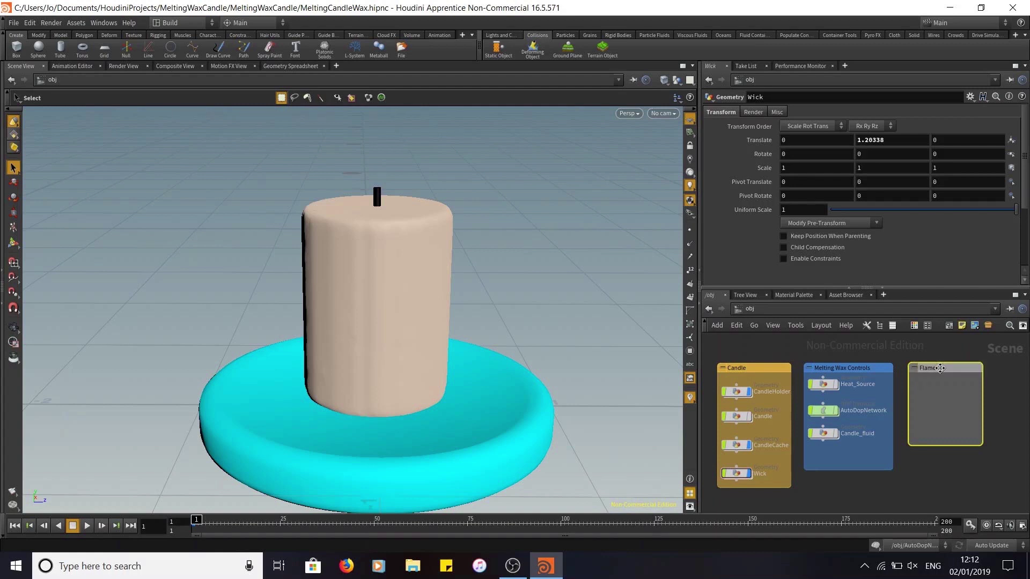
Step: Color the Flame network box red
{"action": "left_click", "coordinate": [918, 326]}
{"action": "left_click", "coordinate": [969, 441]}
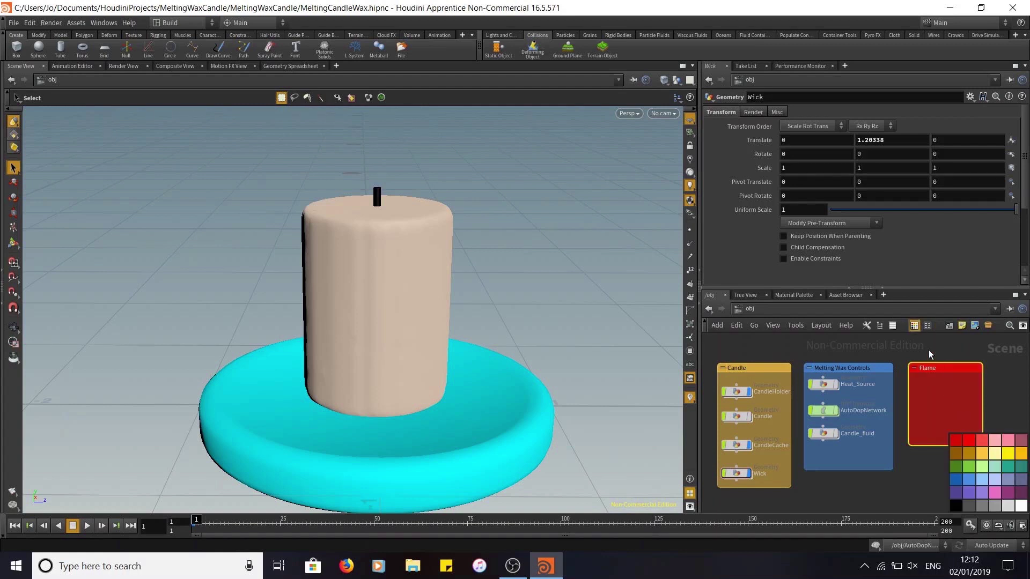
{"action": "left_click", "coordinate": [918, 328]}
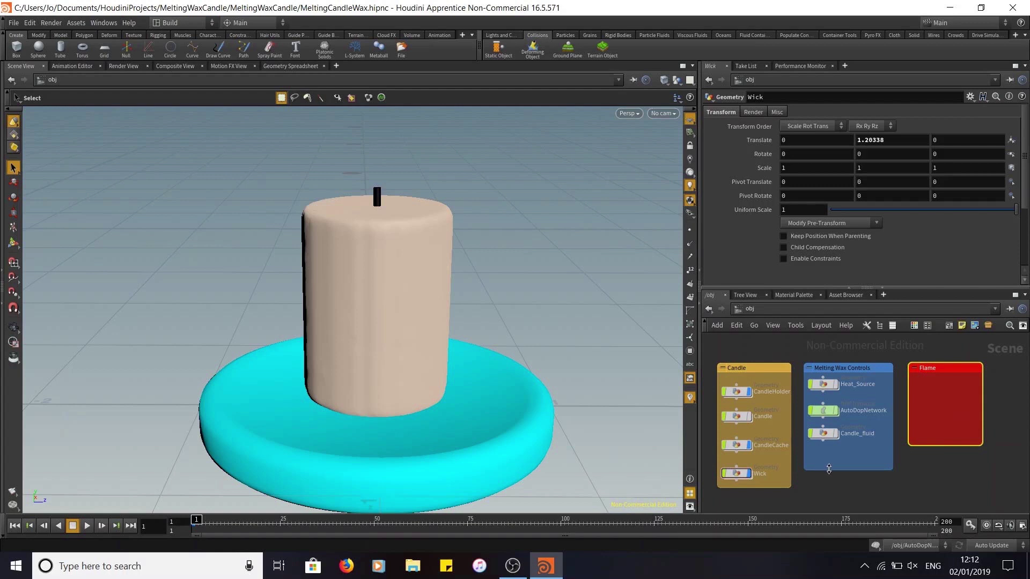
Step: Extend the Melting Wax Controls and Flame boxes down to the Candle box's height, and widen and align the Flame box
{"action": "left_click_drag", "start_coordinate": [828, 470], "coordinate": [827, 484]}
{"action": "left_click_drag", "start_coordinate": [945, 445], "coordinate": [948, 484]}
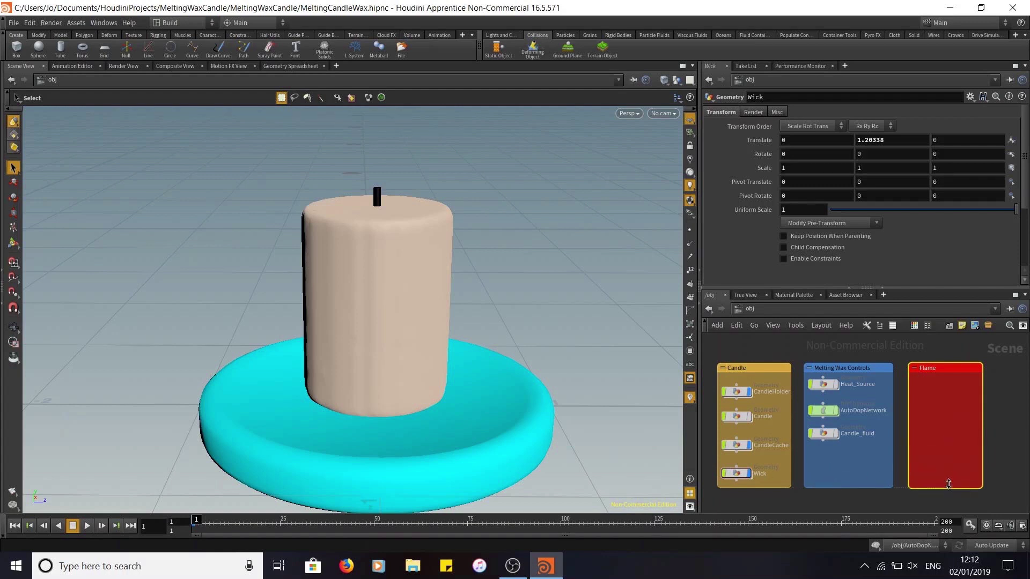
{"action": "left_click_drag", "start_coordinate": [980, 410], "coordinate": [1001, 410]}
{"action": "left_click_drag", "start_coordinate": [962, 369], "coordinate": [958, 368]}
{"action": "left_click", "coordinate": [867, 503]}
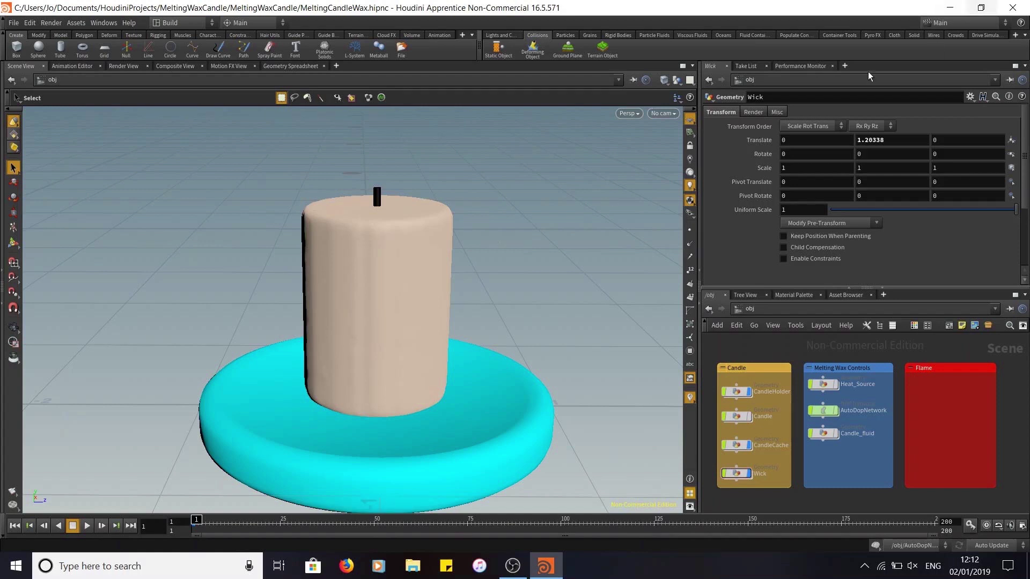
Step: Show the Pyro FX tools, look over the candle and flame options, and examine the wick on the candle top up close
{"action": "left_click", "coordinate": [871, 35]}
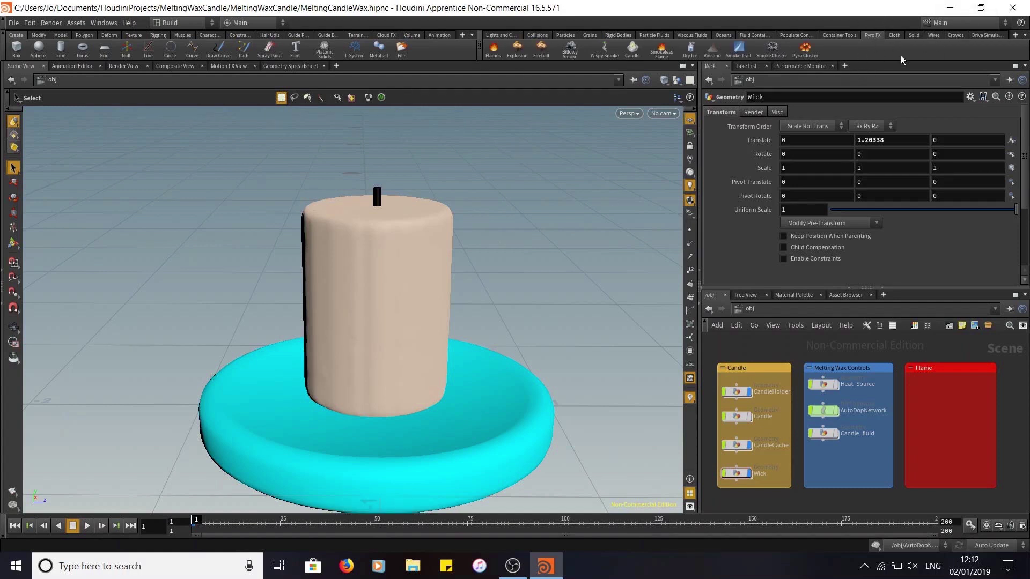
{"action": "left_click", "coordinate": [634, 49]}
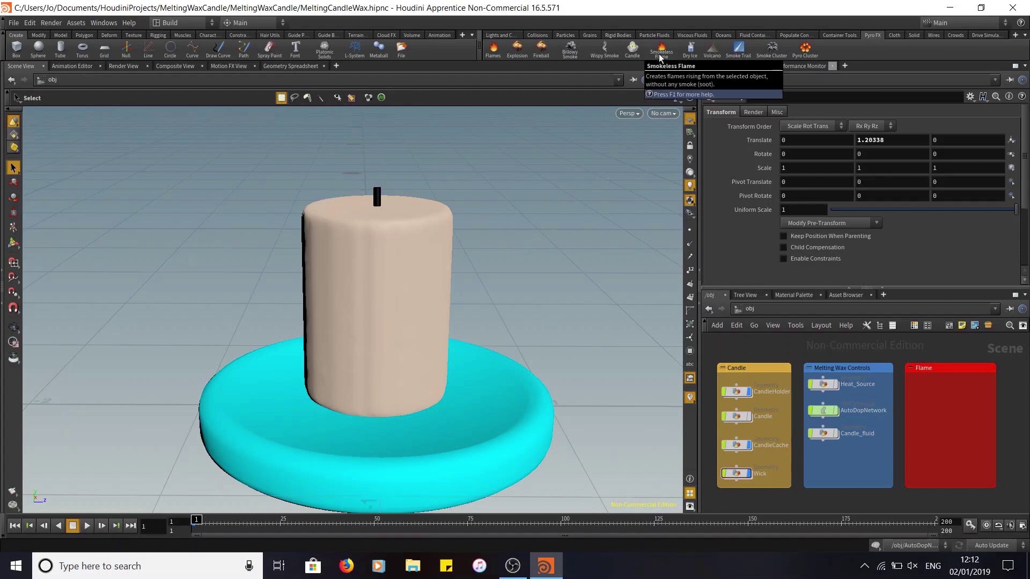
{"action": "key", "text": "Escape"}
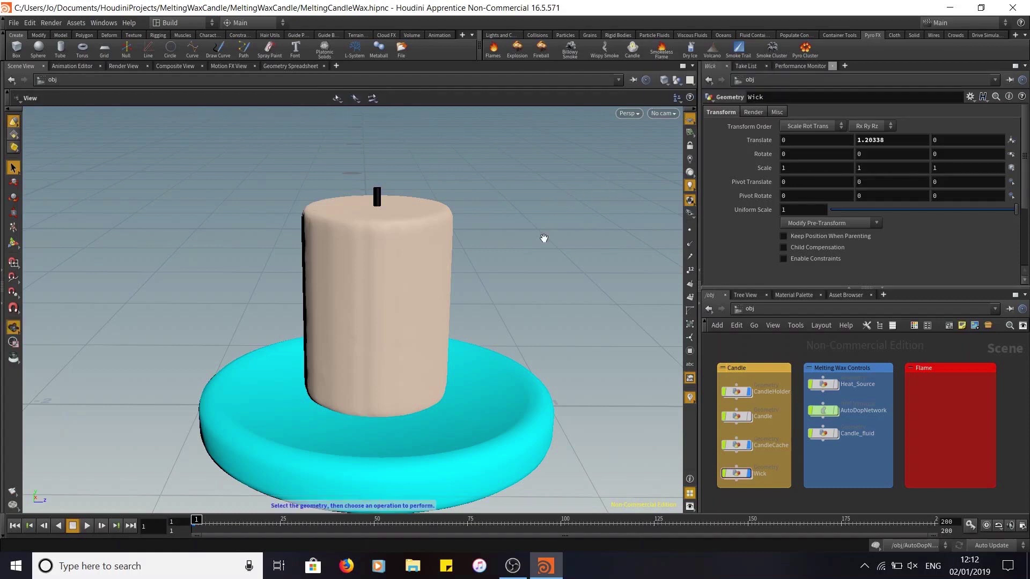
{"action": "right_click_drag", "start_coordinate": [543, 240], "coordinate": [502, 310]}
{"action": "middle_click_drag", "start_coordinate": [501, 310], "coordinate": [552, 295]}
{"action": "middle_click_drag", "start_coordinate": [563, 233], "coordinate": [525, 287]}
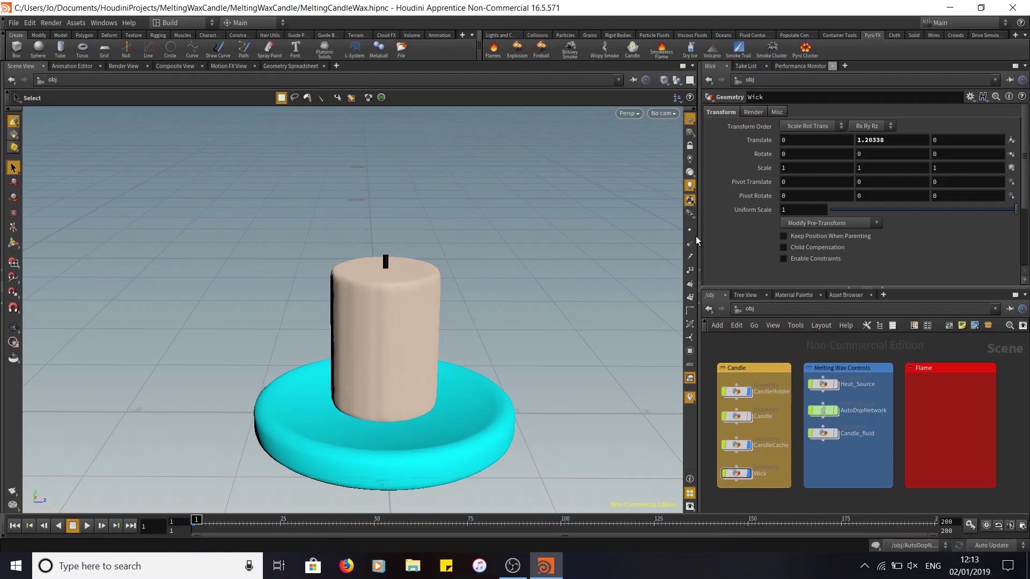
{"action": "left_click_drag", "start_coordinate": [545, 374], "coordinate": [520, 316], "text": "alt"}
{"action": "right_click_drag", "start_coordinate": [520, 316], "coordinate": [490, 242], "text": "alt"}
{"action": "middle_click_drag", "start_coordinate": [490, 243], "coordinate": [513, 262], "text": "alt"}
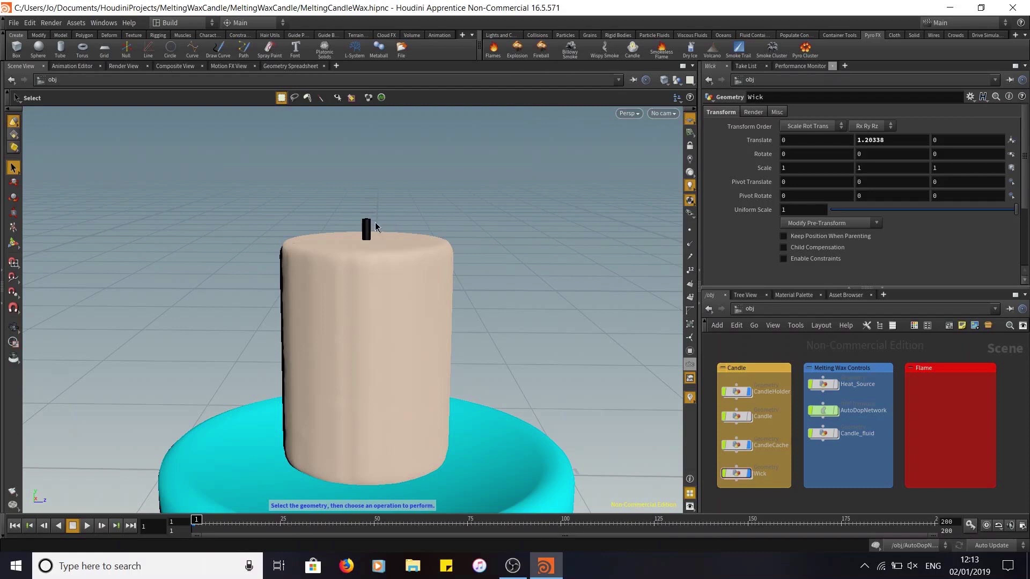
Step: Duplicate the Wick object and place the copy inside the Flame network box
{"action": "left_click", "coordinate": [737, 474]}
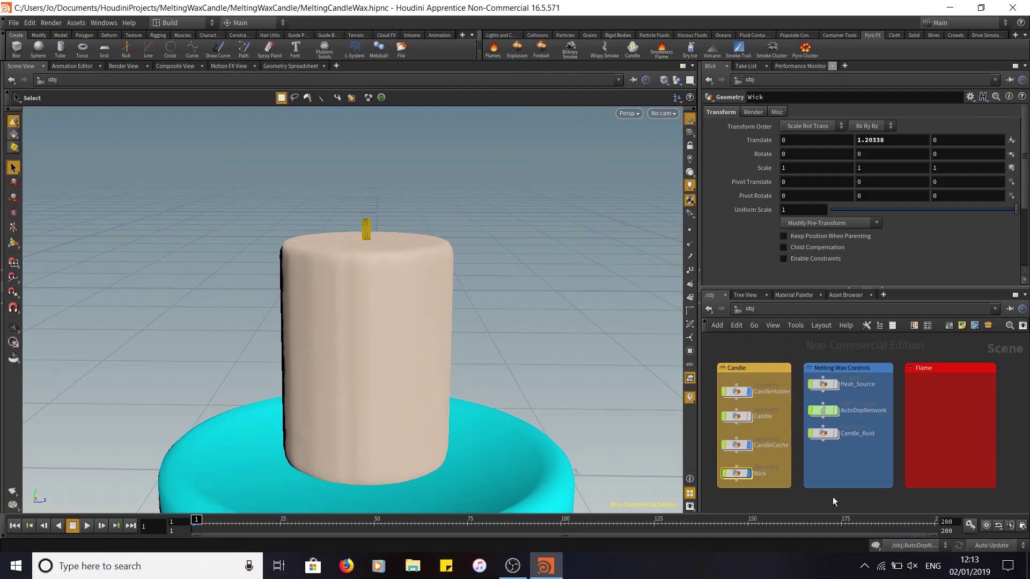
{"action": "key", "text": "ctrl+c"}
{"action": "left_click", "coordinate": [833, 498]}
{"action": "key", "text": "ctrl+v"}
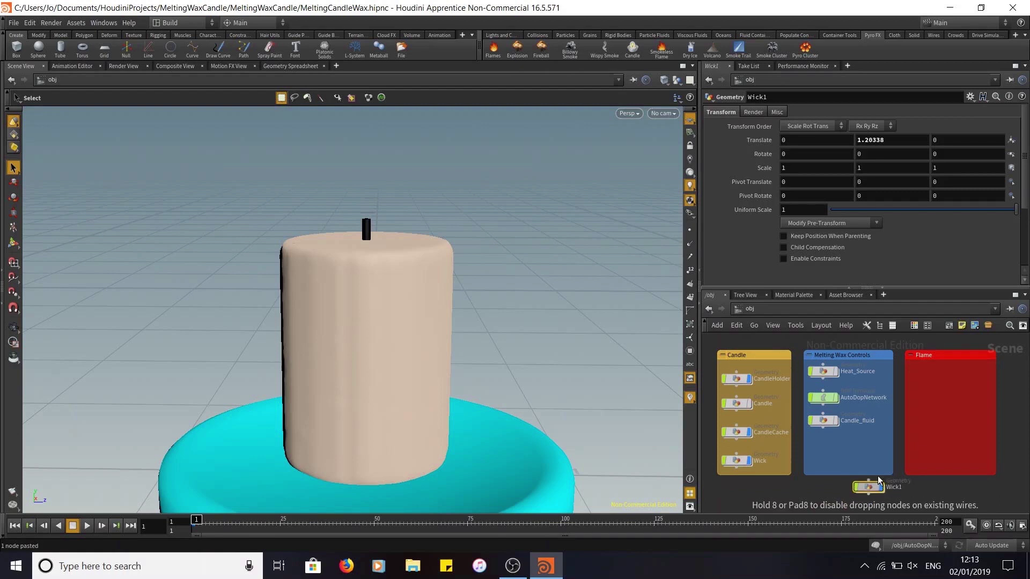
{"action": "left_click", "coordinate": [927, 376]}
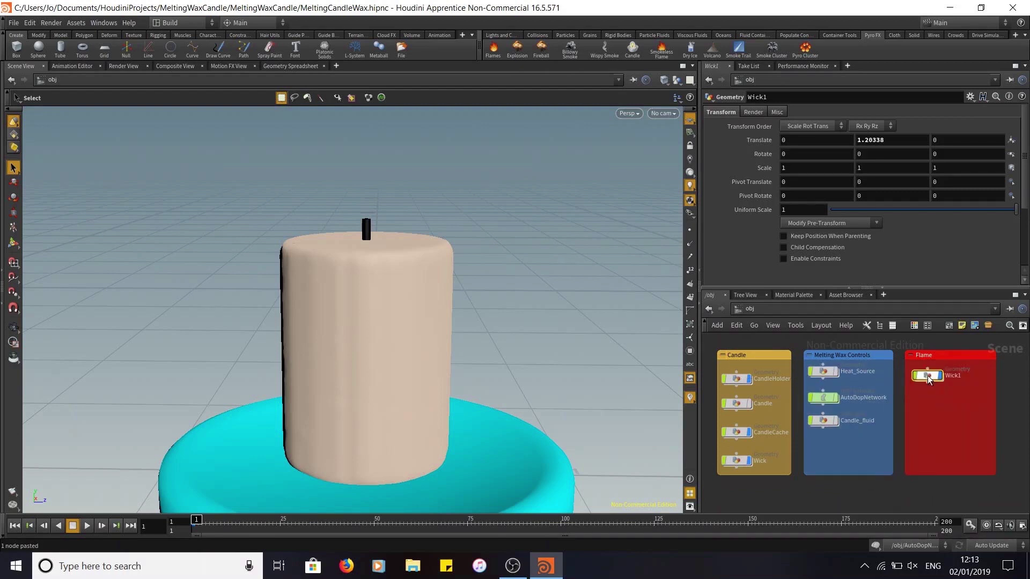
Step: Rename the duplicated wick in the Flame network box as FlameEmitter
{"action": "double_click", "coordinate": [960, 375]}
{"action": "left_click_drag", "start_coordinate": [962, 375], "coordinate": [899, 381]}
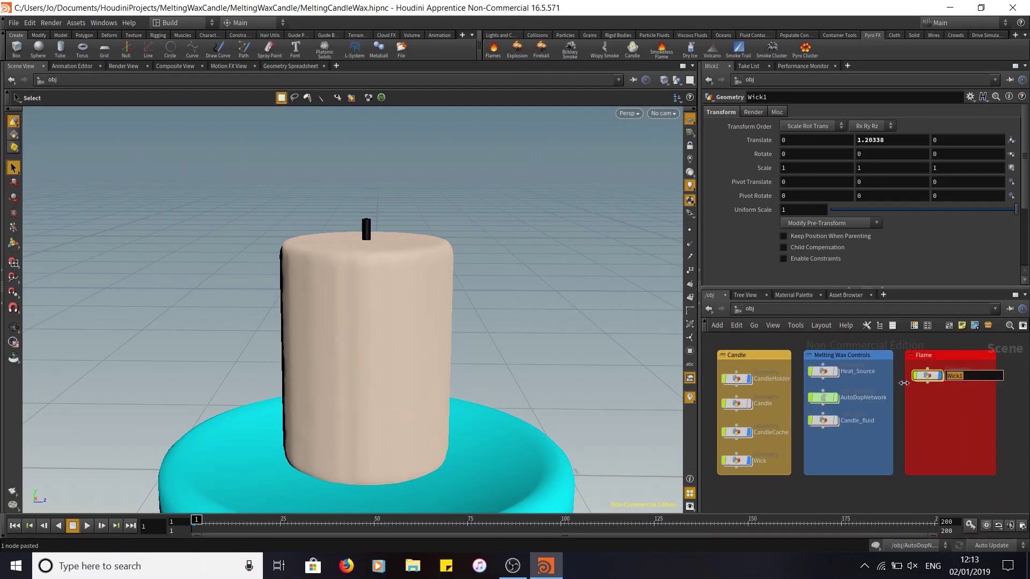
{"action": "type", "text": "FlameEmitter"}
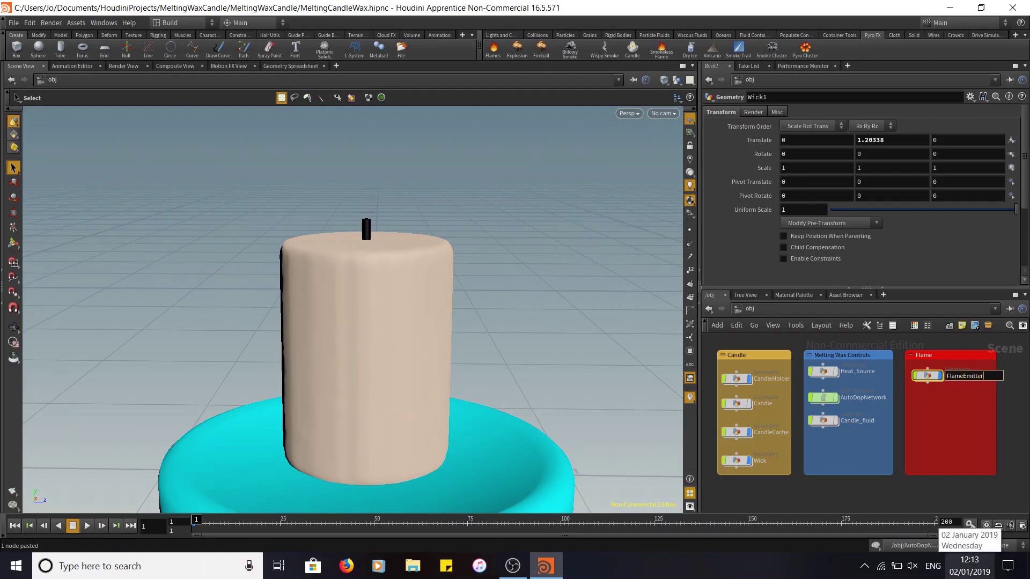
{"action": "key", "text": "Return"}
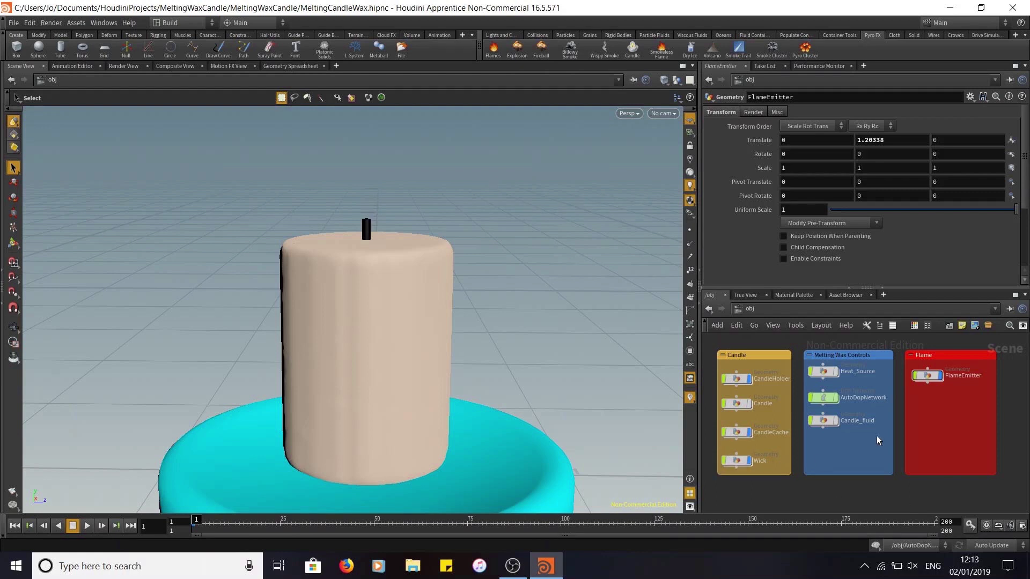
Step: Open the FlameEmitter geometry network and delete its material node, keeping only the tube
{"action": "double_click", "coordinate": [930, 374]}
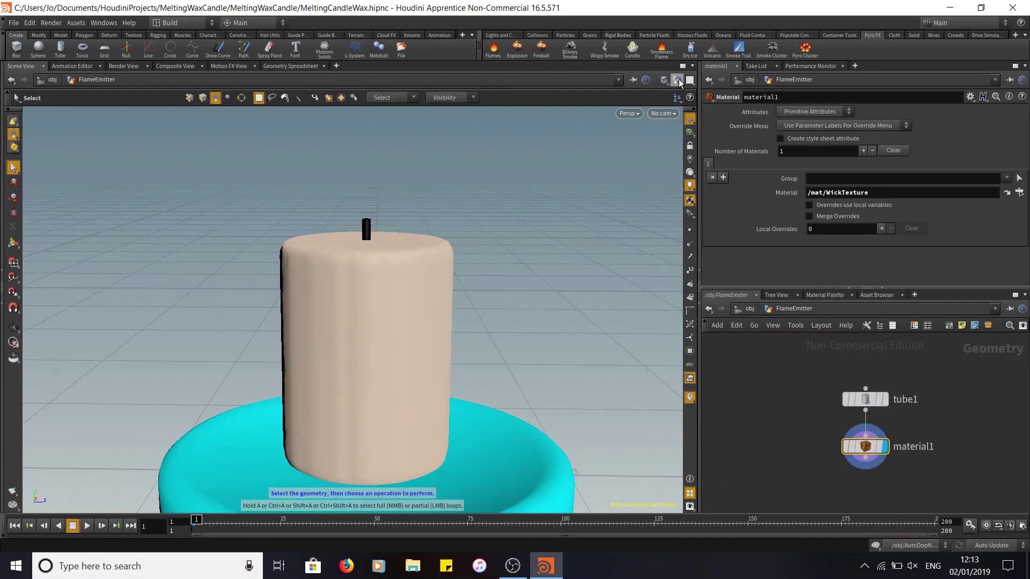
{"action": "right_click_drag", "start_coordinate": [529, 255], "coordinate": [473, 142], "text": "alt"}
{"action": "middle_click_drag", "start_coordinate": [425, 274], "coordinate": [469, 291], "text": "alt"}
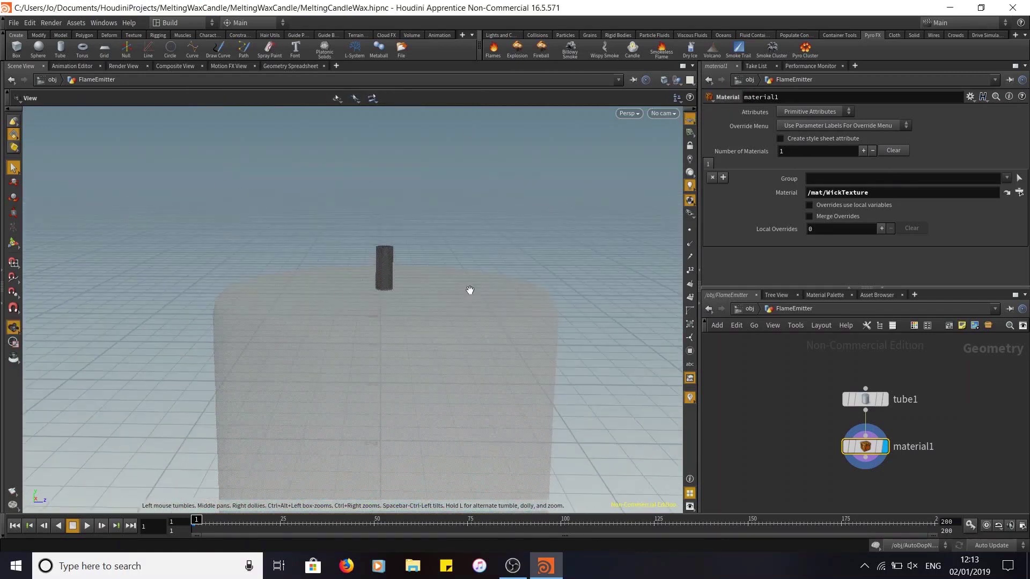
{"action": "left_click_drag", "start_coordinate": [869, 400], "coordinate": [814, 375]}
{"action": "left_click_drag", "start_coordinate": [865, 450], "coordinate": [812, 421]}
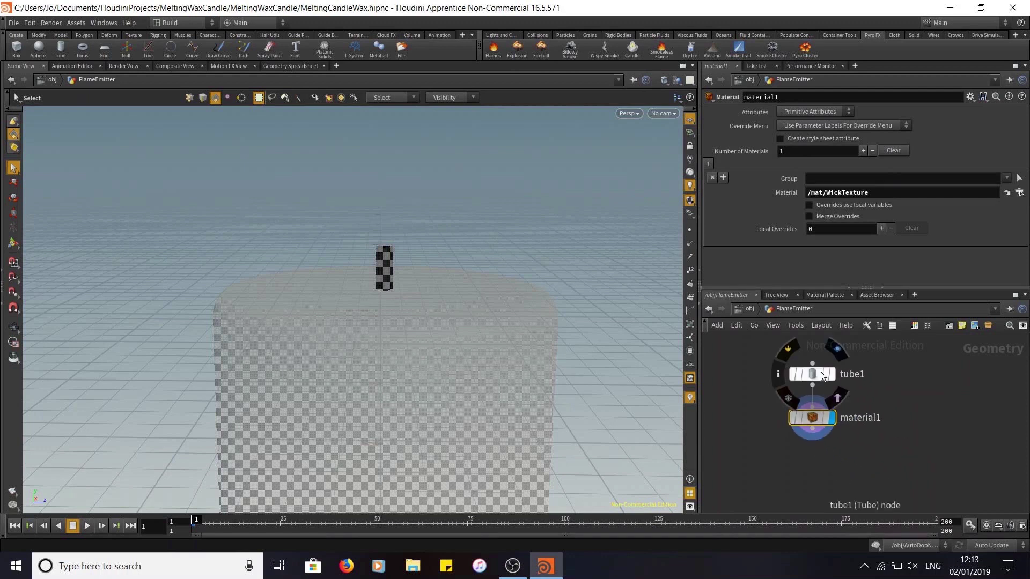
{"action": "left_click", "coordinate": [817, 372]}
{"action": "left_click", "coordinate": [816, 418]}
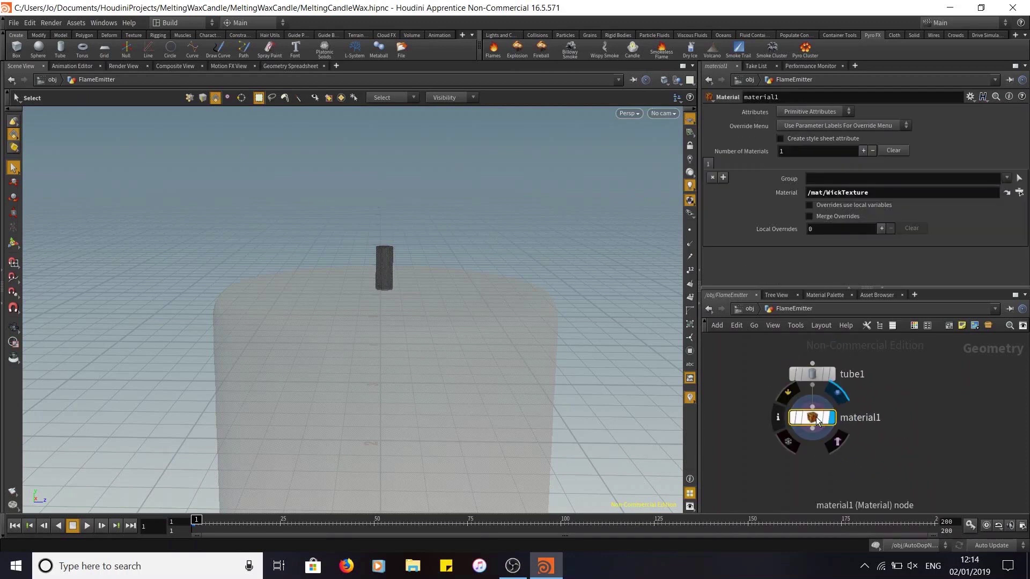
{"action": "key", "text": "Delete"}
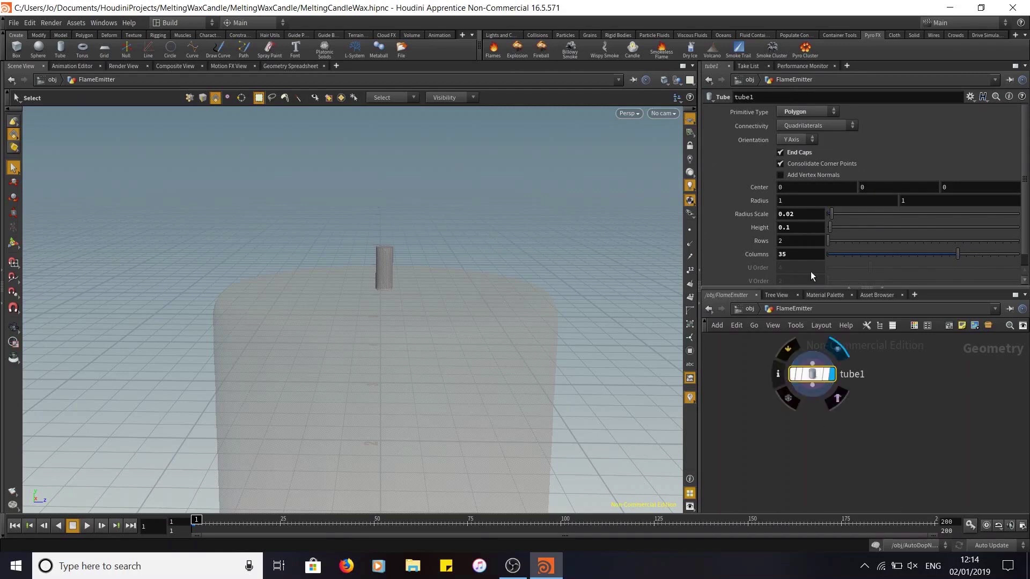
Step: Set the height of the FlameEmitter tube to 0.05
{"action": "left_click", "coordinate": [803, 232]}
{"action": "type", "text": "0.05"}
{"action": "key", "text": "Return"}
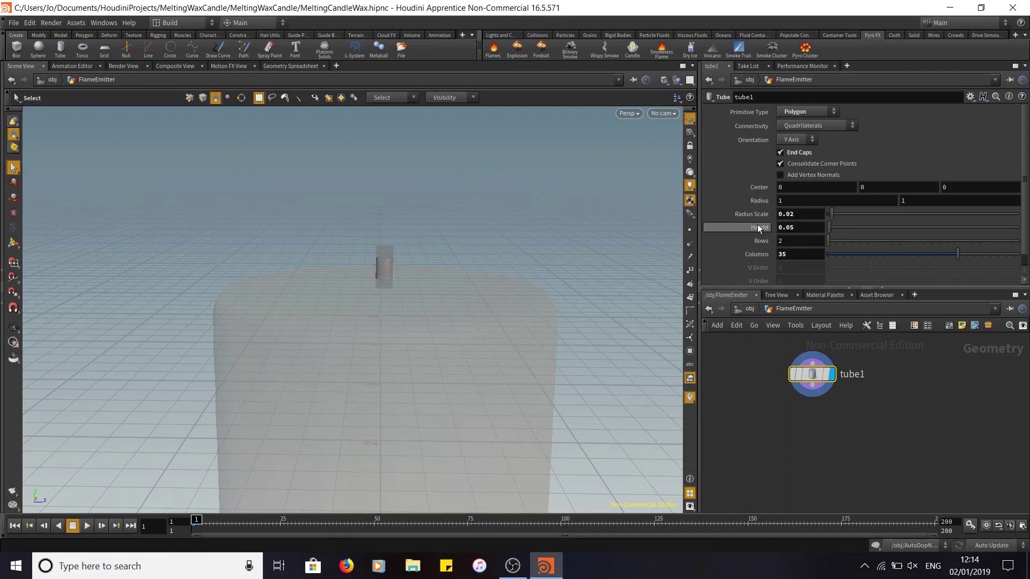
{"action": "key", "text": "Escape"}
{"action": "scroll", "coordinate": [495, 219], "scroll_direction": "up", "scroll_amount": 2}
{"action": "scroll", "coordinate": [494, 219], "scroll_direction": "up", "scroll_amount": 3}
{"action": "mouse_move", "coordinate": [431, 238]}
{"action": "middle_mouse_down"}
{"action": "mouse_move", "coordinate": [452, 239]}
{"action": "mouse_move", "coordinate": [445, 235]}
{"action": "middle_mouse_up"}
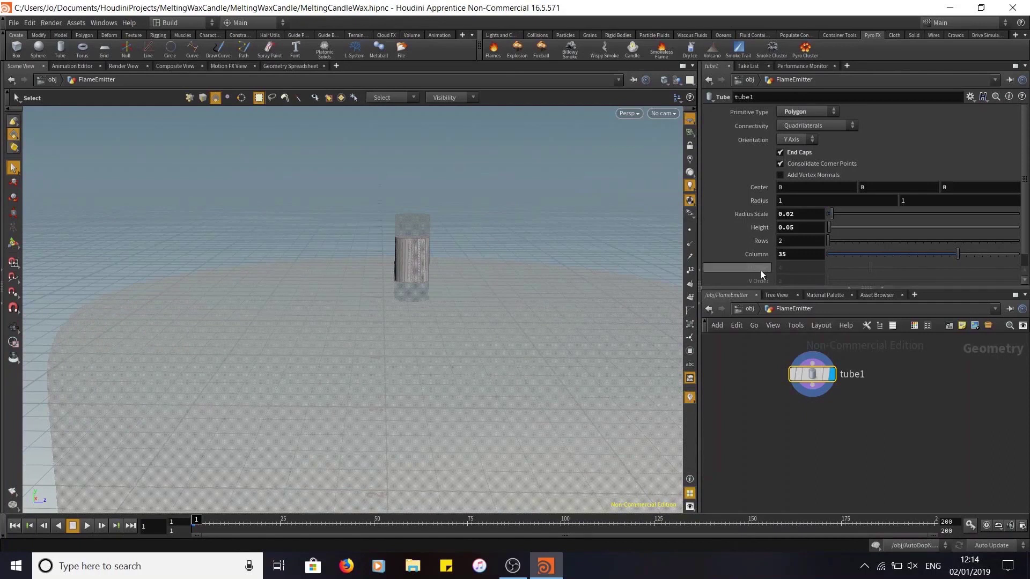
Step: Add a Transform node below the tube, wire the tube into it and display its result
{"action": "key", "text": "Tab"}
{"action": "type", "text": "transo"}
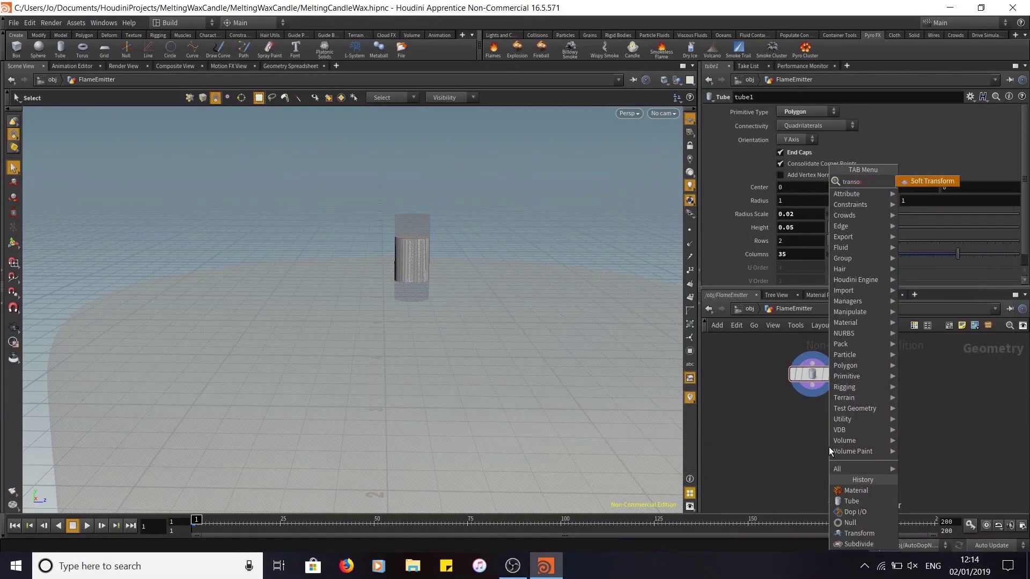
{"action": "key", "text": "BackSpace"}
{"action": "type", "text": "f"}
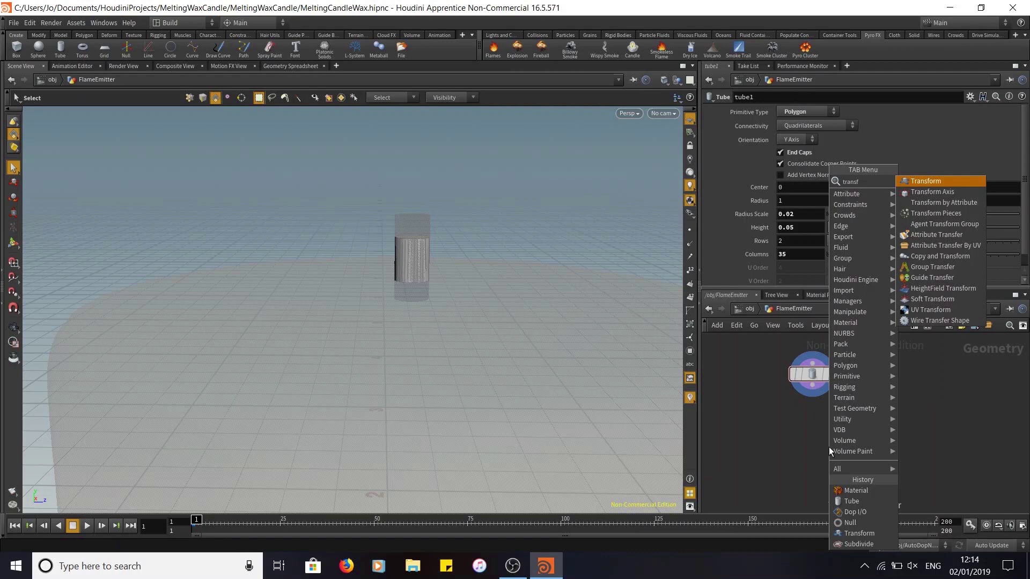
{"action": "left_click", "coordinate": [941, 178]}
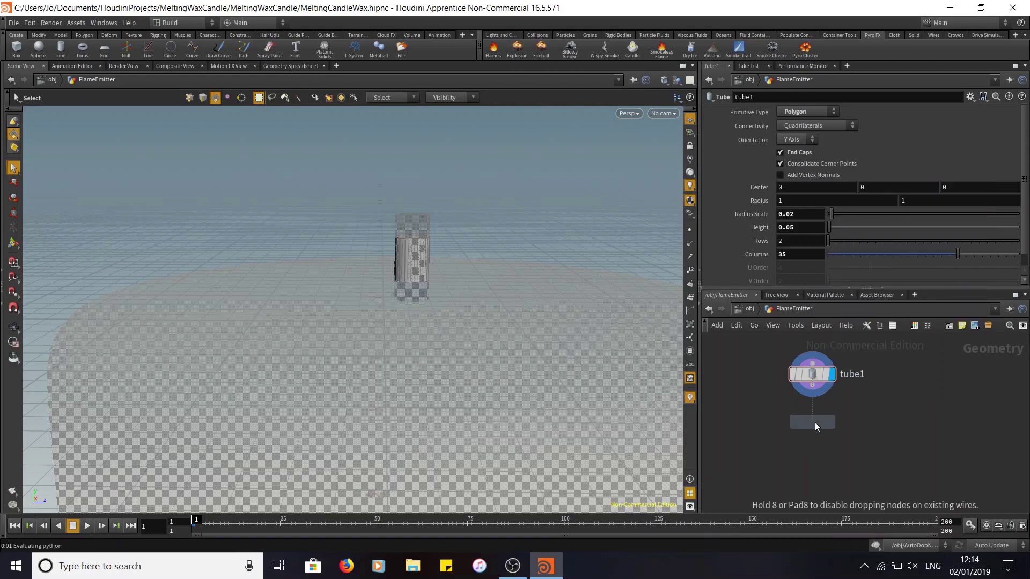
{"action": "left_click", "coordinate": [815, 422]}
{"action": "left_click_drag", "start_coordinate": [814, 388], "coordinate": [812, 410]}
{"action": "left_click", "coordinate": [833, 424]}
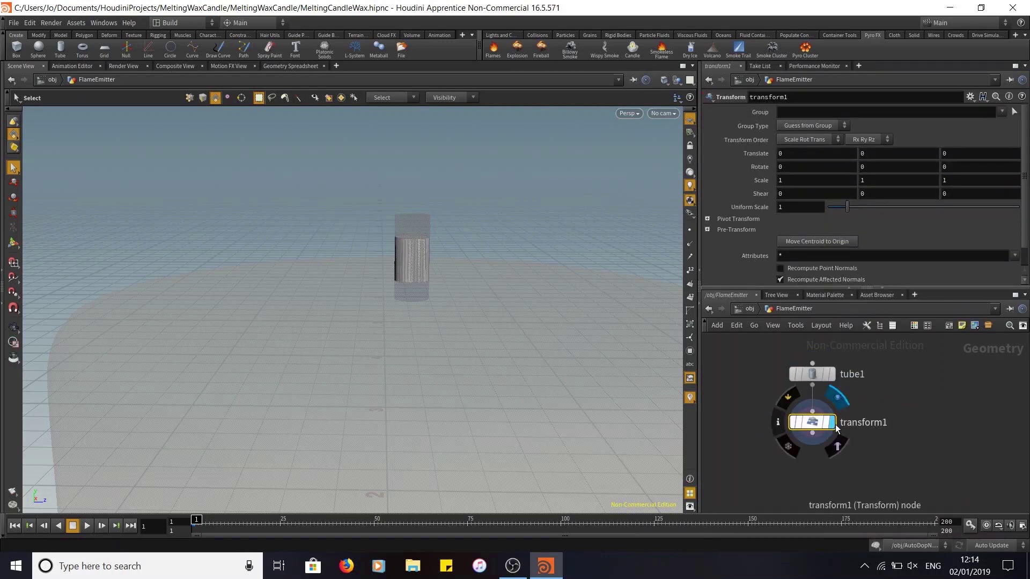
Step: Raise the shortened tube to the upper end of the wick by setting the Transform's Y translation to 0.025
{"action": "mouse_move", "coordinate": [880, 152]}
{"action": "middle_mouse_down"}
{"action": "mouse_move", "coordinate": [894, 148]}
{"action": "mouse_move", "coordinate": [884, 151]}
{"action": "mouse_move", "coordinate": [892, 158]}
{"action": "middle_mouse_up"}
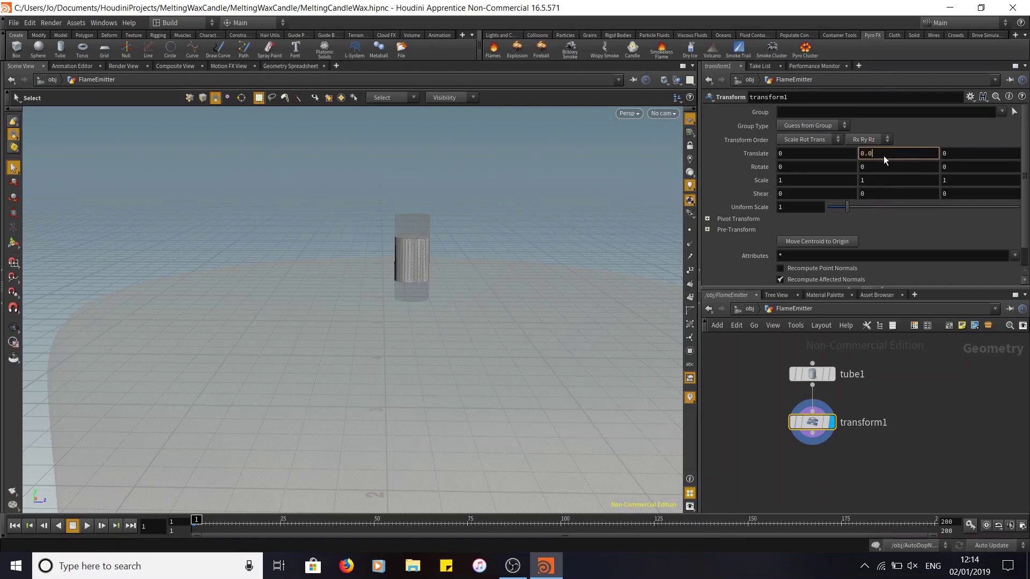
{"action": "type", "text": "5"}
{"action": "key", "text": "Return"}
{"action": "left_click", "coordinate": [887, 153]}
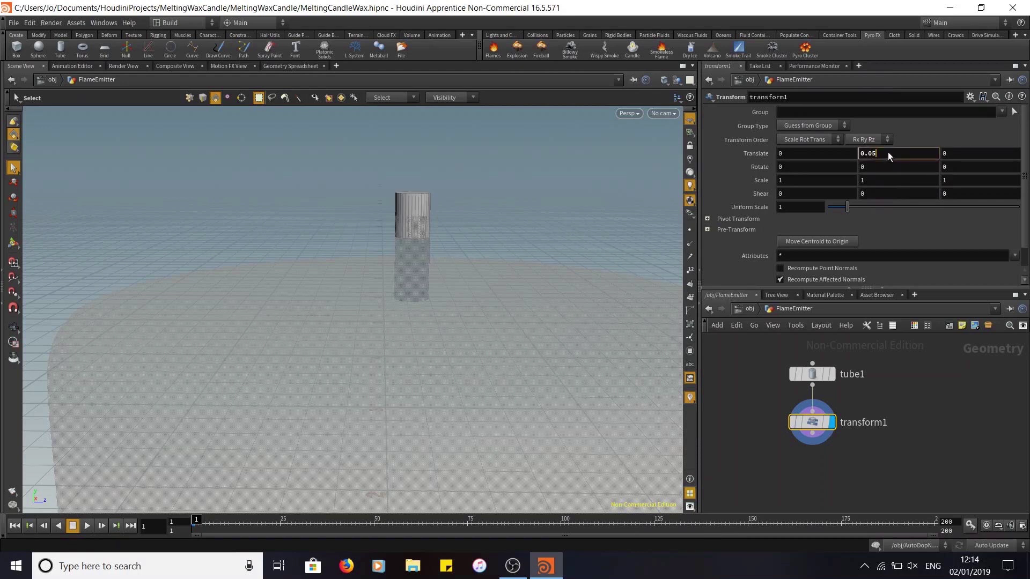
{"action": "type", "text": "2"}
{"action": "key", "text": "Return"}
{"action": "left_click", "coordinate": [882, 150]}
{"action": "type", "text": "3"}
{"action": "key", "text": "Return"}
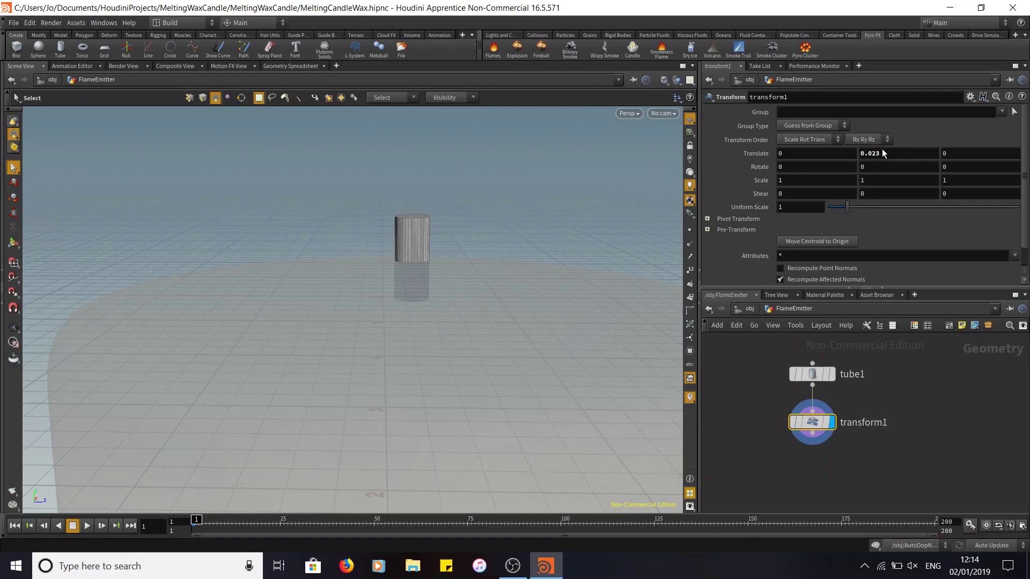
{"action": "right_click_drag", "start_coordinate": [494, 213], "coordinate": [402, 241], "text": "alt"}
{"action": "left_click", "coordinate": [891, 156]}
{"action": "key", "text": "Return"}
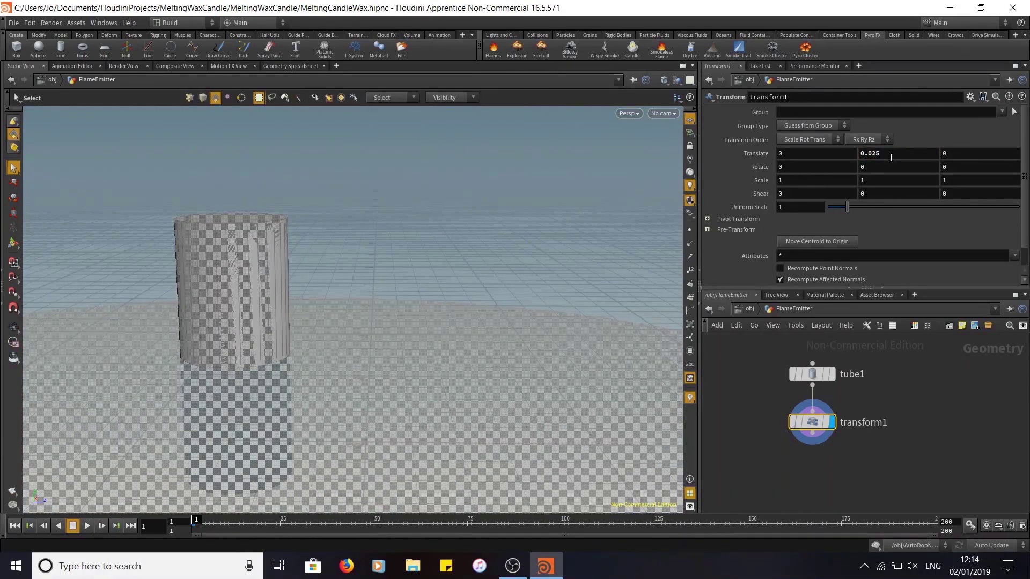
{"action": "right_click_drag", "start_coordinate": [482, 229], "coordinate": [499, 278], "text": "alt"}
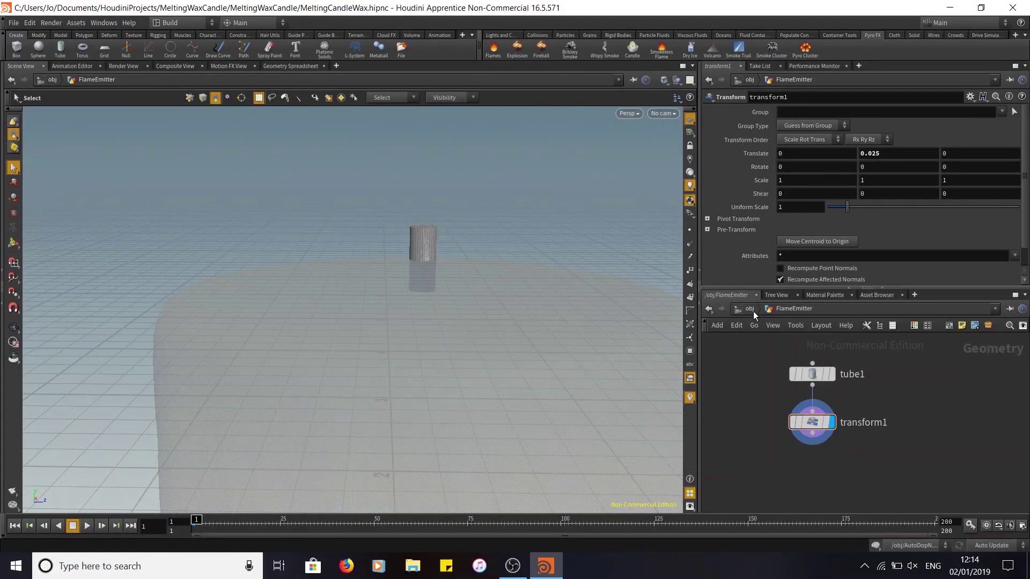
Step: Return to the object level and examine how the emitter overlaps the wick on the candle top
{"action": "left_click", "coordinate": [751, 310]}
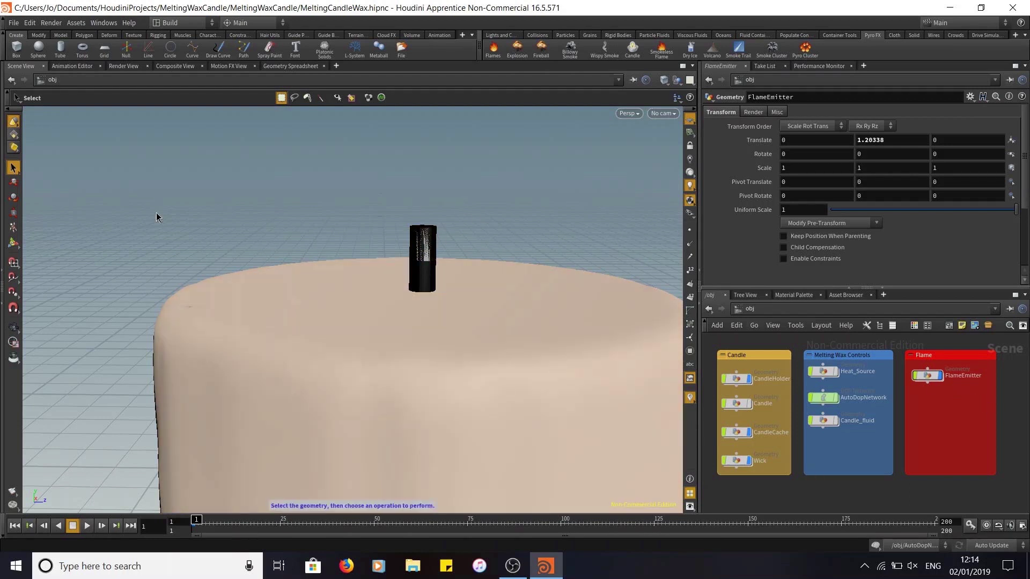
{"action": "right_click_drag", "start_coordinate": [547, 230], "coordinate": [556, 314], "text": "alt"}
{"action": "middle_click_drag", "start_coordinate": [627, 234], "coordinate": [499, 196], "text": "alt"}
{"action": "right_click_drag", "start_coordinate": [531, 207], "coordinate": [539, 273], "text": "alt"}
{"action": "mouse_move", "coordinate": [515, 251]}
{"action": "middle_mouse_down", "text": "alt"}
{"action": "mouse_move", "coordinate": [544, 234]}
{"action": "mouse_move", "coordinate": [556, 258]}
{"action": "mouse_move", "coordinate": [522, 264]}
{"action": "middle_mouse_up", "text": "alt"}
{"action": "right_click_drag", "start_coordinate": [473, 175], "coordinate": [477, 110], "text": "alt"}
{"action": "middle_click_drag", "start_coordinate": [515, 161], "coordinate": [439, 179], "text": "alt"}
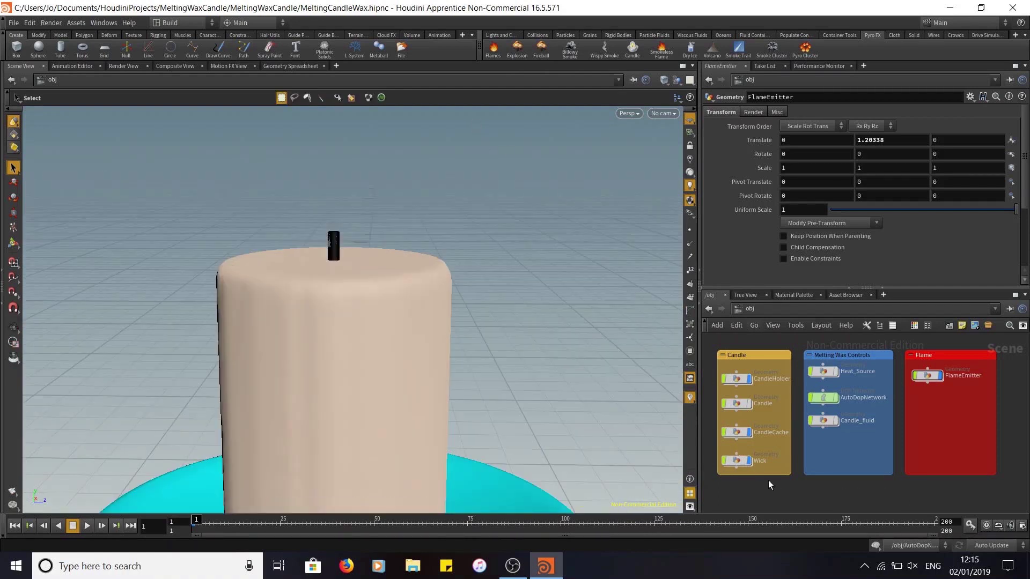
Step: Hide the Wick object, comparing the candle top with and without it, so only the flame emitter shows
{"action": "left_click", "coordinate": [749, 461]}
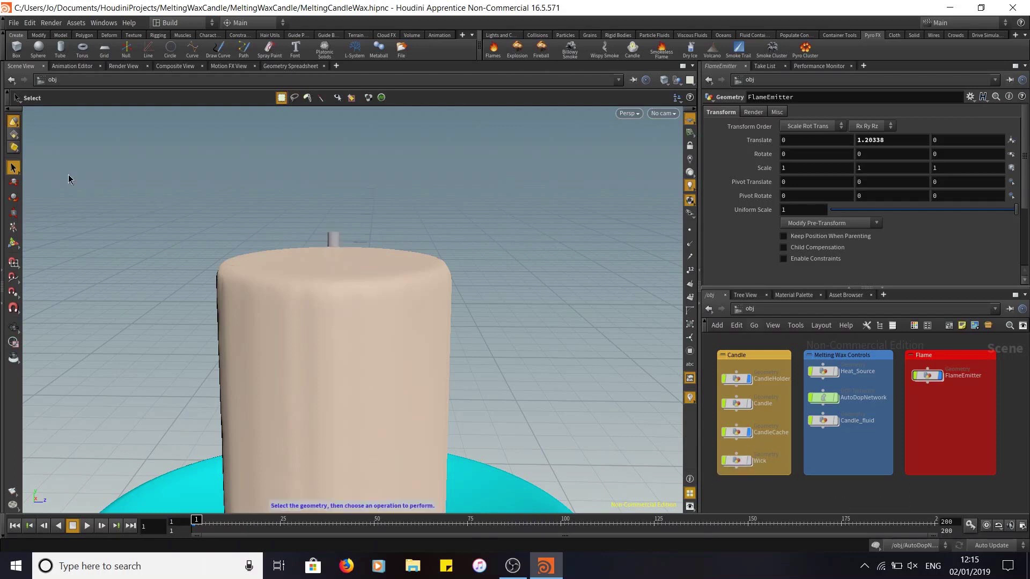
{"action": "left_click_drag", "start_coordinate": [429, 219], "coordinate": [439, 211], "text": "alt"}
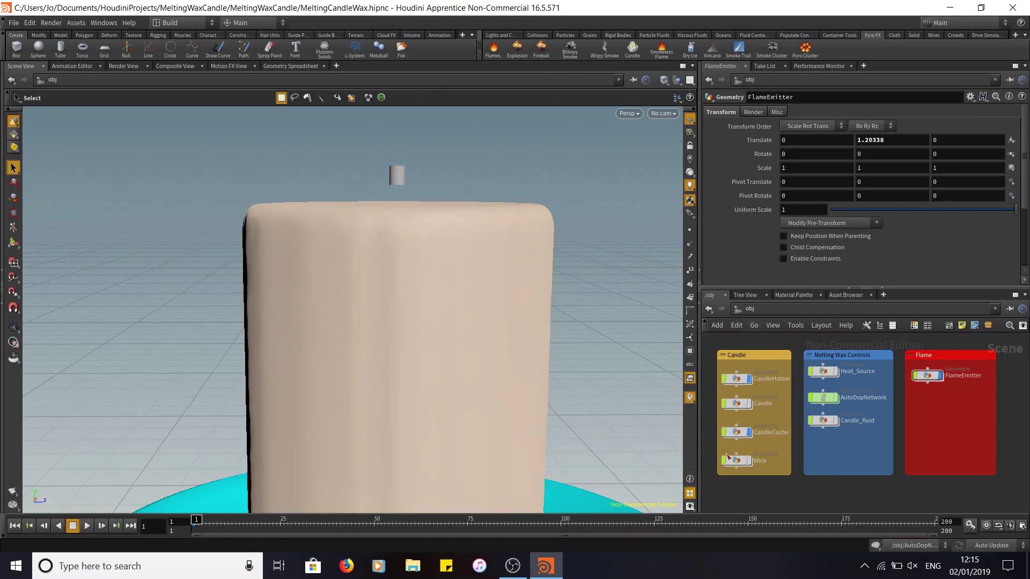
{"action": "left_click", "coordinate": [749, 461]}
{"action": "left_click", "coordinate": [397, 188]}
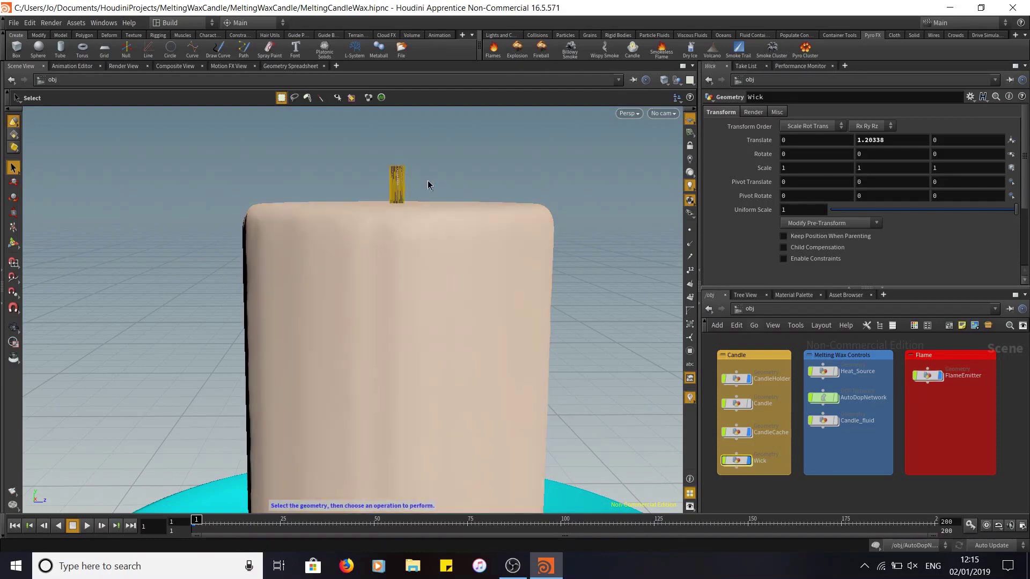
{"action": "left_click", "coordinate": [749, 461]}
Step: Apply the Pyro FX Flames tool to the FlameEmitter object above the candle
{"action": "left_click_drag", "start_coordinate": [547, 179], "coordinate": [546, 191], "text": "alt"}
{"action": "right_click_drag", "start_coordinate": [544, 190], "coordinate": [538, 249], "text": "alt"}
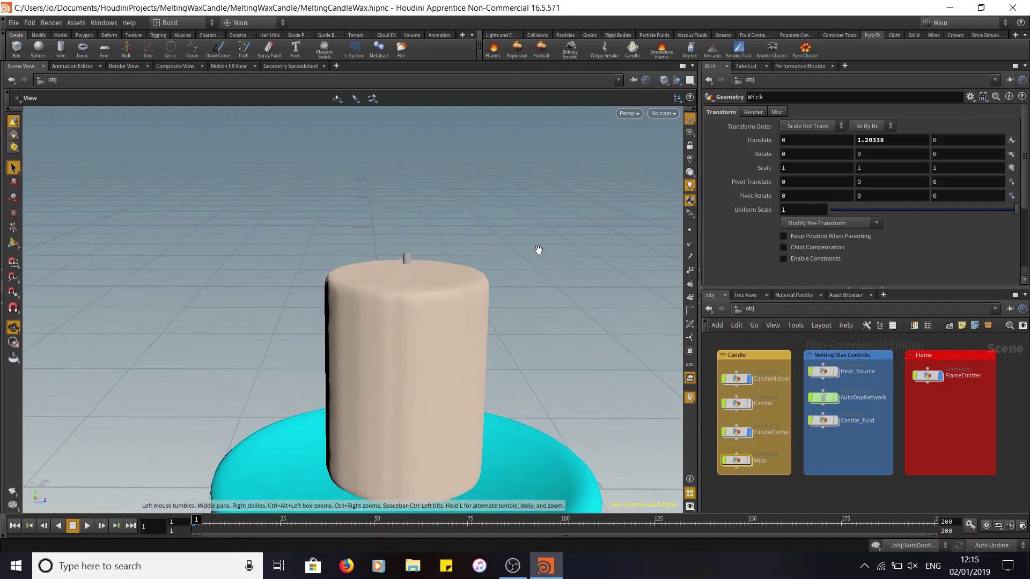
{"action": "middle_click_drag", "start_coordinate": [538, 249], "coordinate": [530, 246], "text": "alt"}
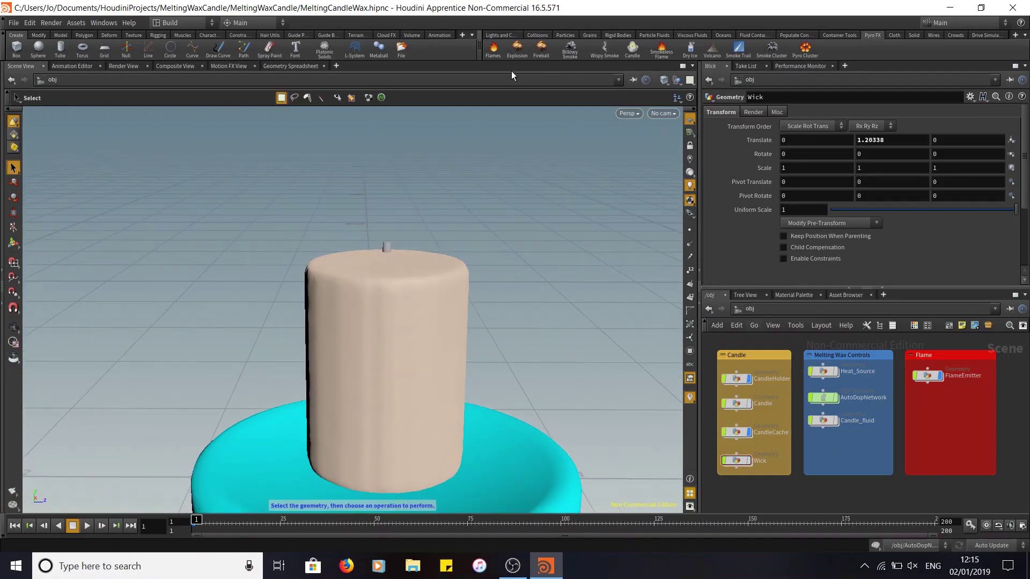
{"action": "left_click", "coordinate": [493, 50]}
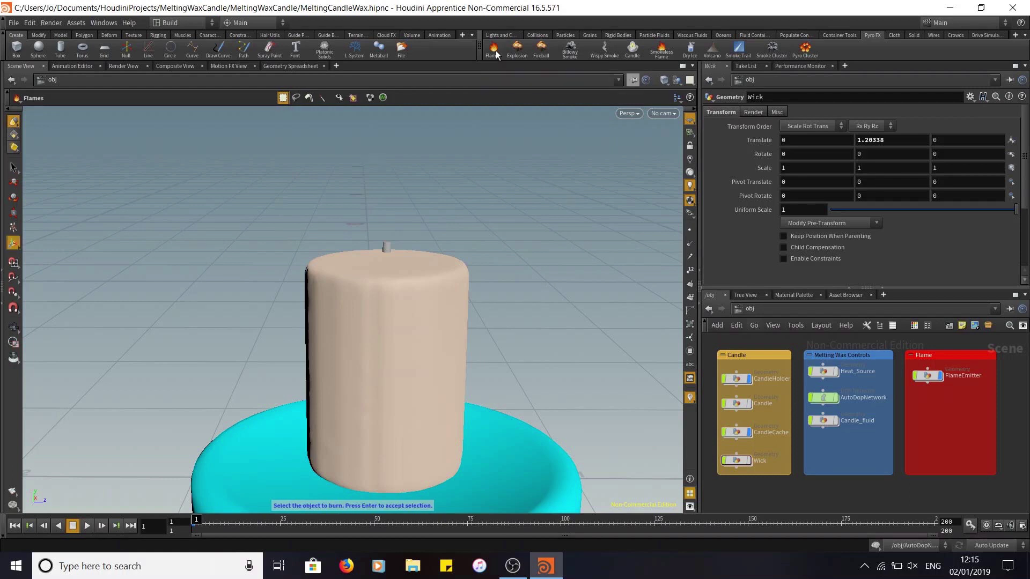
{"action": "left_click", "coordinate": [389, 250]}
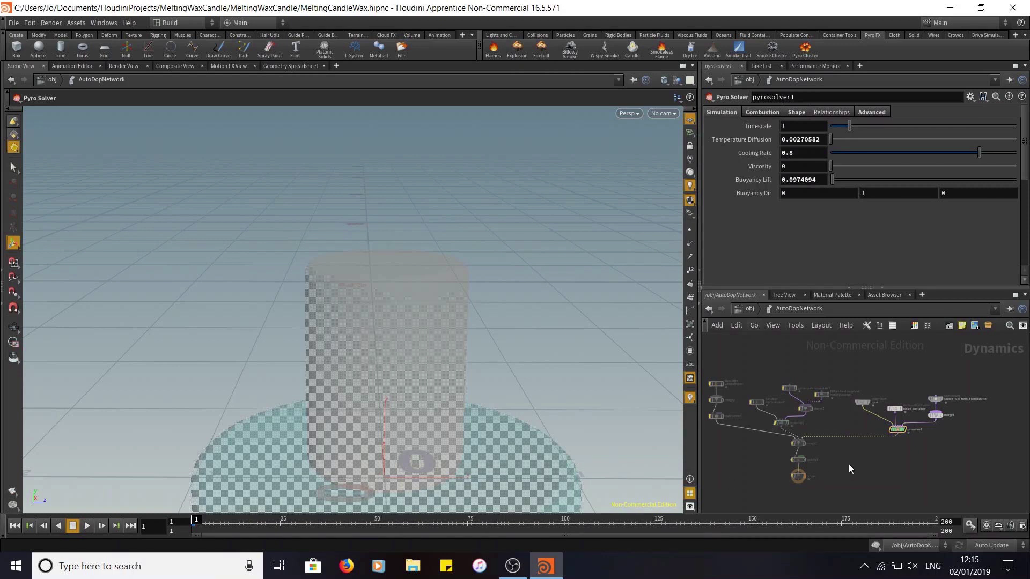
Step: Re-enable the bypassed merge, gravity and output nodes in AutoDopNetwork and look over the new pyro solver nodes
{"action": "left_click_drag", "start_coordinate": [777, 441], "coordinate": [825, 493]}
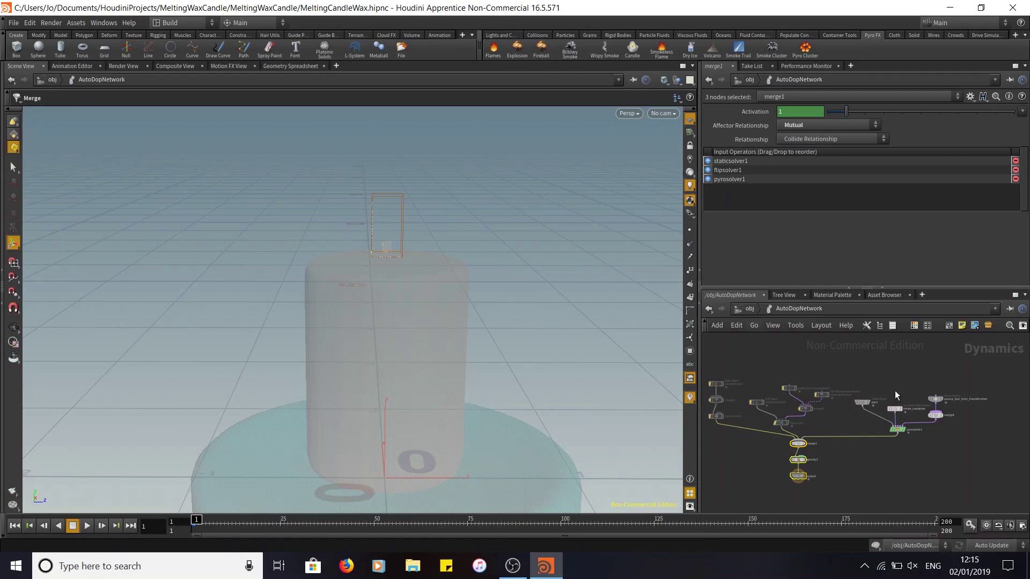
{"action": "left_click", "coordinate": [885, 471]}
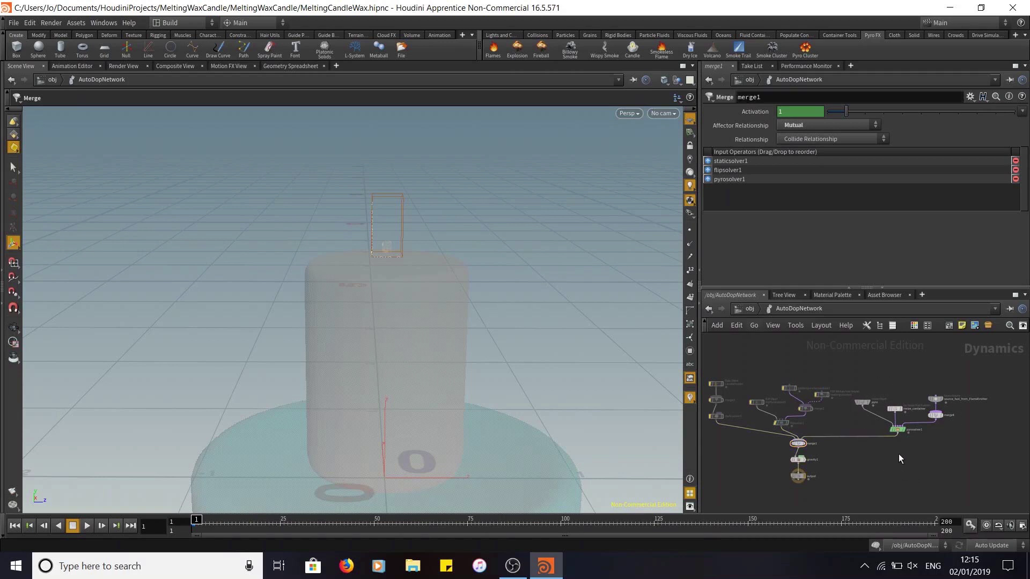
{"action": "middle_click_drag", "start_coordinate": [887, 451], "coordinate": [836, 449]}
{"action": "right_click_drag", "start_coordinate": [882, 483], "coordinate": [844, 411]}
{"action": "middle_click_drag", "start_coordinate": [861, 423], "coordinate": [860, 469]}
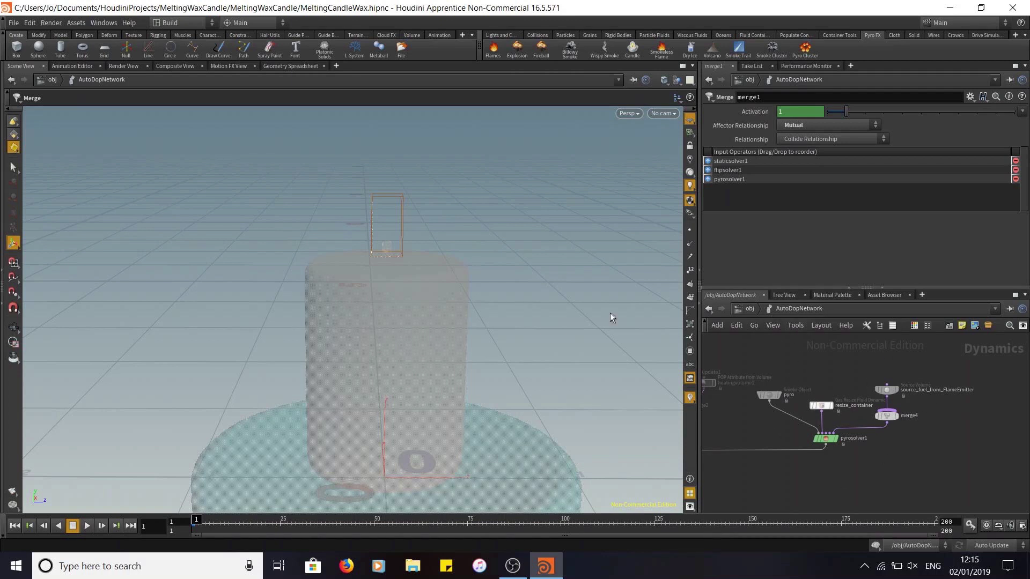
Step: Return to the object level and move pyro_import and AutoDopNetwork into the Flame box, placing Candle_fluid directly below Heat_Source
{"action": "left_click", "coordinate": [748, 309]}
{"action": "right_click_drag", "start_coordinate": [795, 474], "coordinate": [807, 507]}
{"action": "middle_click_drag", "start_coordinate": [837, 474], "coordinate": [885, 450]}
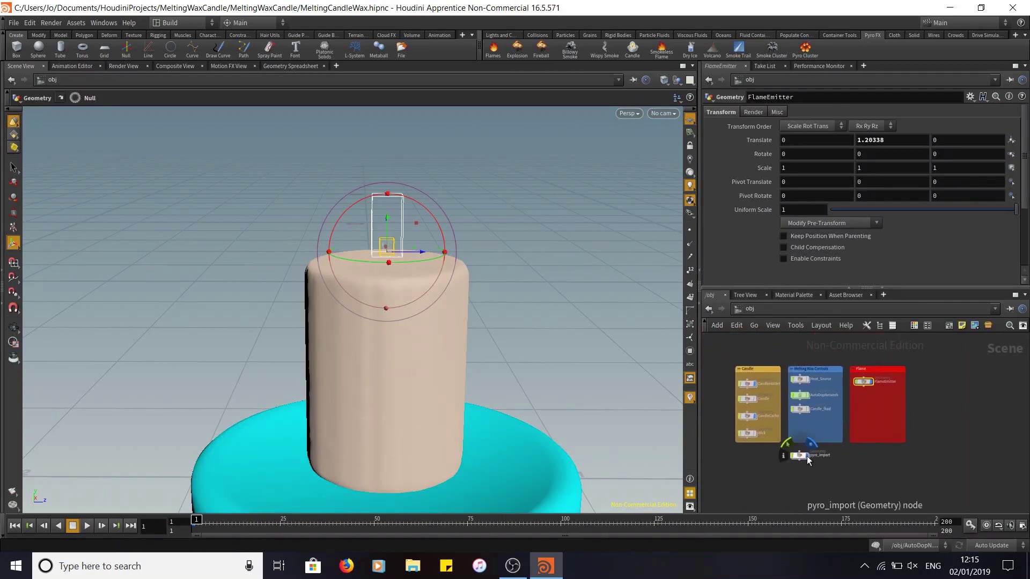
{"action": "left_click_drag", "start_coordinate": [806, 456], "coordinate": [861, 403]}
{"action": "scroll", "coordinate": [931, 432], "scroll_direction": "up", "scroll_amount": 3}
{"action": "middle_click_drag", "start_coordinate": [940, 420], "coordinate": [955, 449]}
{"action": "left_click_drag", "start_coordinate": [754, 410], "coordinate": [852, 441]}
{"action": "left_click_drag", "start_coordinate": [752, 429], "coordinate": [757, 410]}
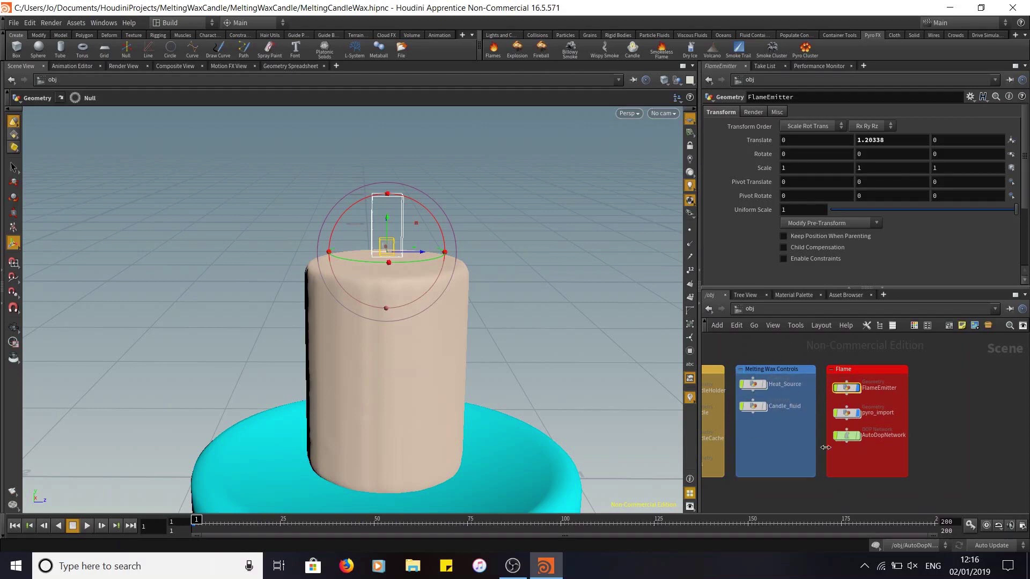
Step: Open the FlameEmitter network and show the settings of its create_fuel_volume node
{"action": "double_click", "coordinate": [847, 387]}
{"action": "key", "text": "h"}
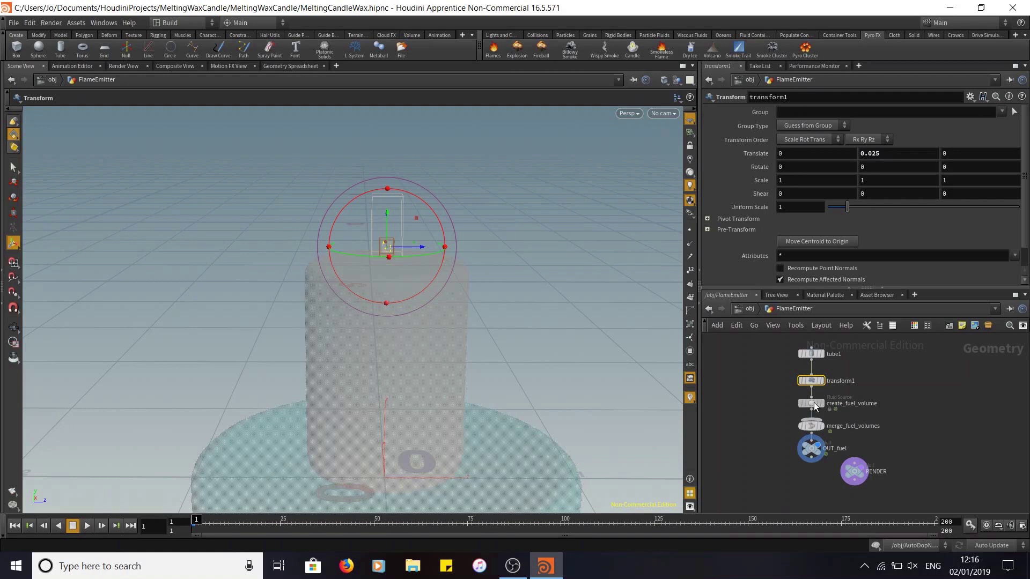
{"action": "left_click", "coordinate": [811, 403]}
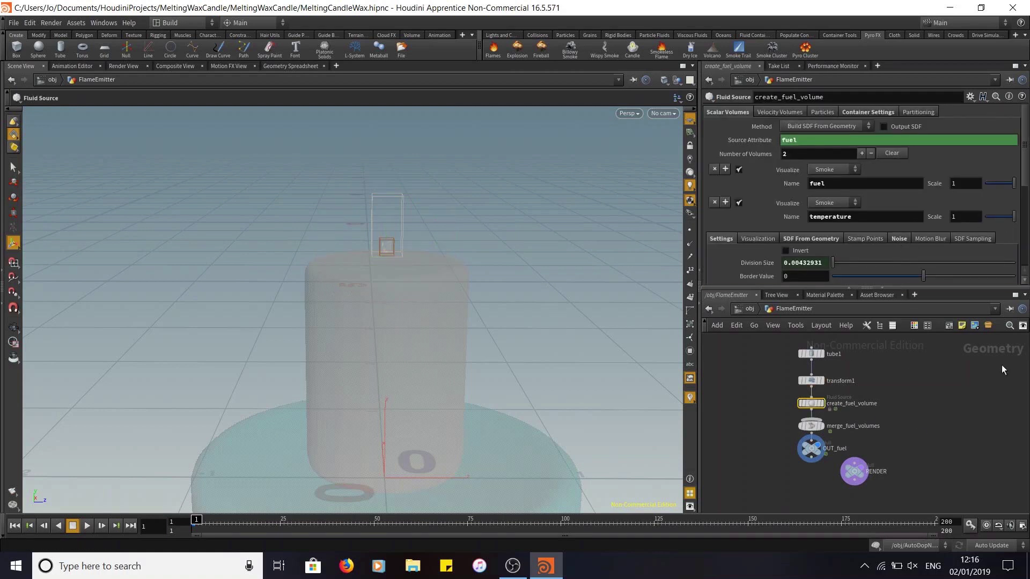
Step: Review the particle, velocity, scalar volume and container settings of the create_fuel_volume node
{"action": "left_click", "coordinate": [820, 111]}
{"action": "left_click", "coordinate": [763, 111]}
{"action": "left_click", "coordinate": [723, 111]}
{"action": "scroll", "coordinate": [919, 230], "scroll_direction": "down", "scroll_amount": 3}
{"action": "scroll", "coordinate": [919, 231], "scroll_direction": "up", "scroll_amount": 3}
{"action": "left_click", "coordinate": [879, 111]}
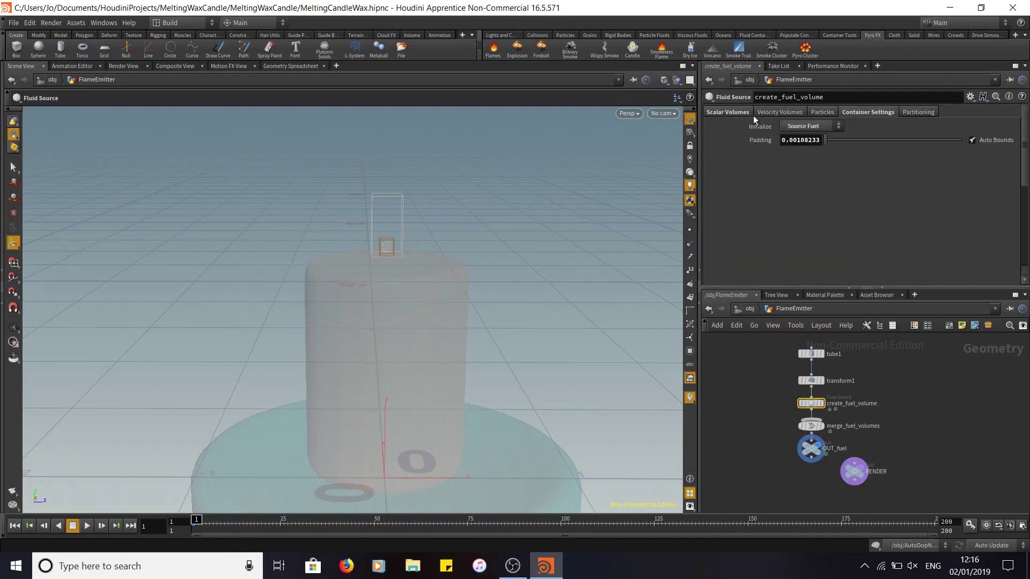
Step: Look inside the pyro_import and AutoDopNetwork networks in the Flame box, returning to the object level after each
{"action": "left_click", "coordinate": [749, 309]}
{"action": "left_click", "coordinate": [947, 457]}
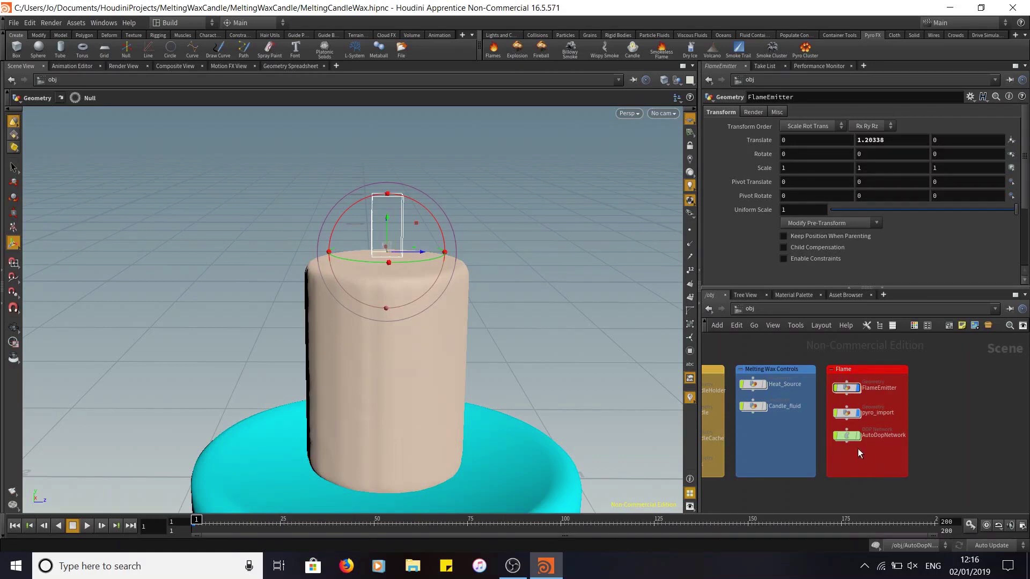
{"action": "double_click", "coordinate": [846, 413]}
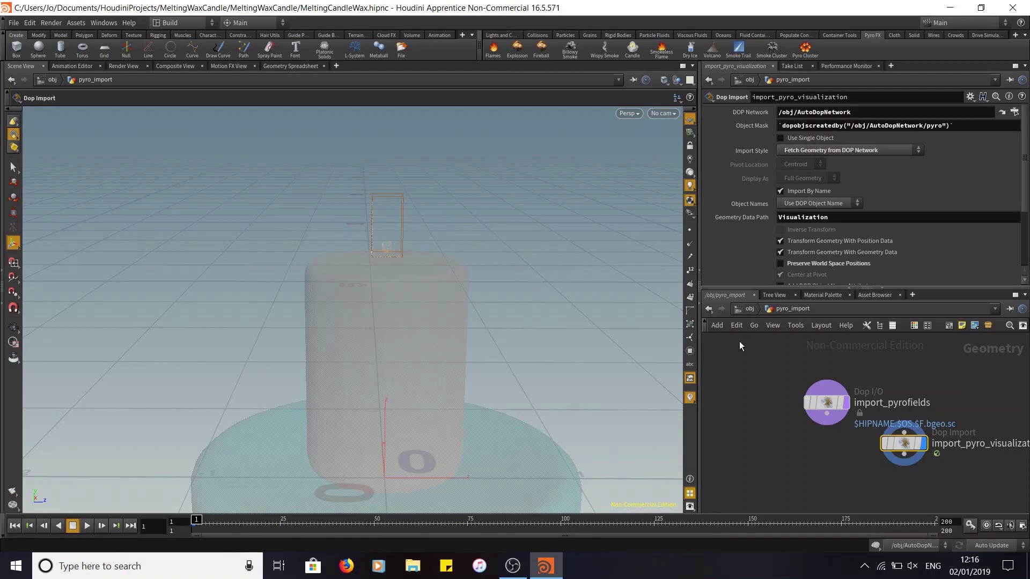
{"action": "middle_click_drag", "start_coordinate": [833, 452], "coordinate": [781, 458]}
{"action": "left_click", "coordinate": [750, 308]}
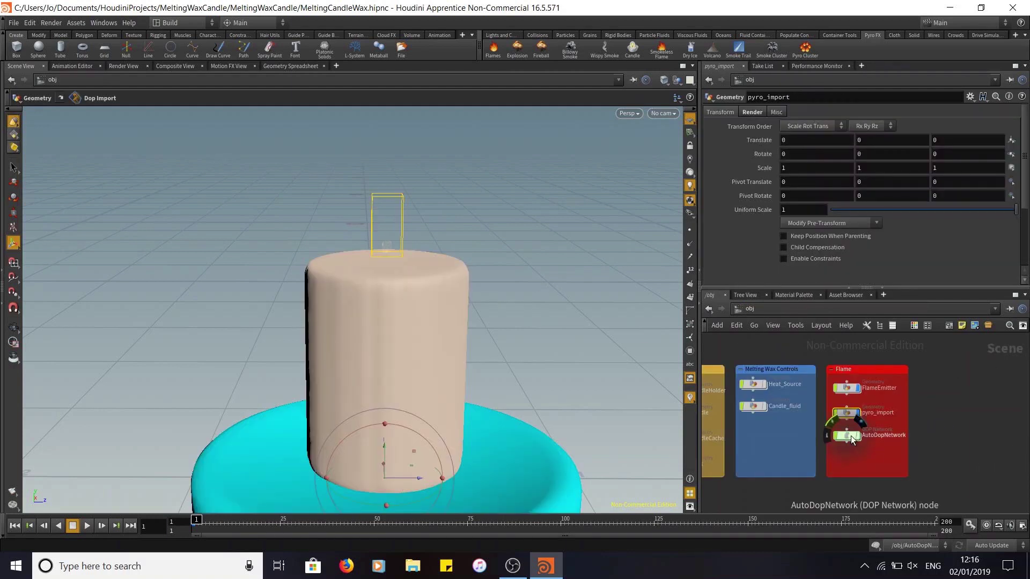
{"action": "double_click", "coordinate": [850, 436]}
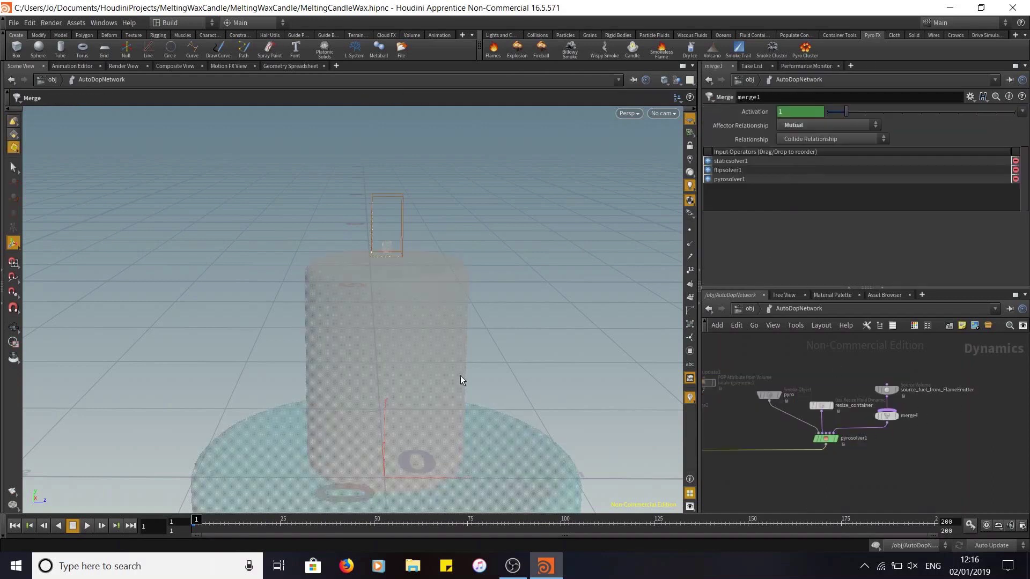
{"action": "left_click", "coordinate": [751, 308]}
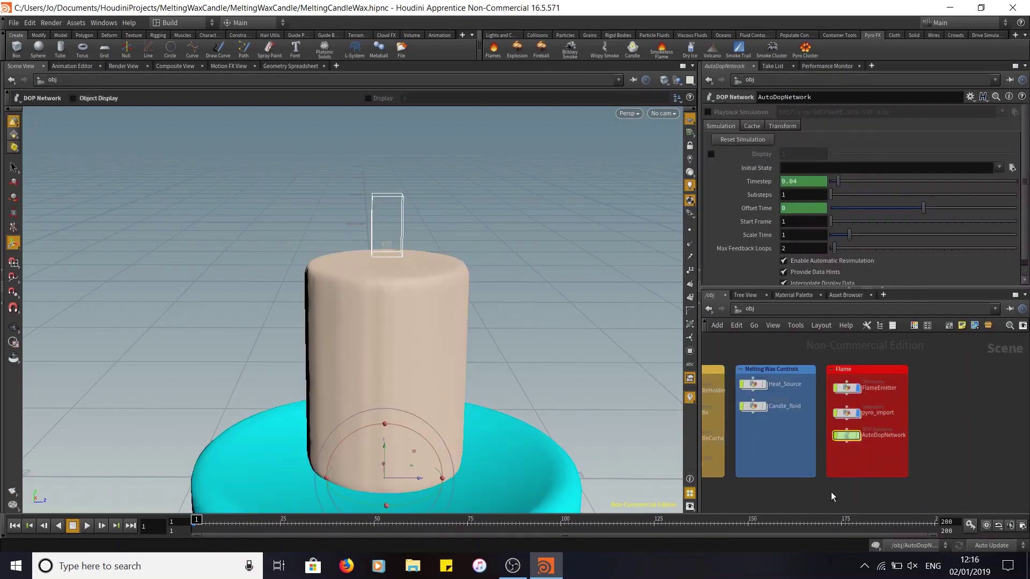
Step: Play the simulation to preview the flame, stop it at frame 79 and examine the flame and wick up close
{"action": "left_click", "coordinate": [87, 525]}
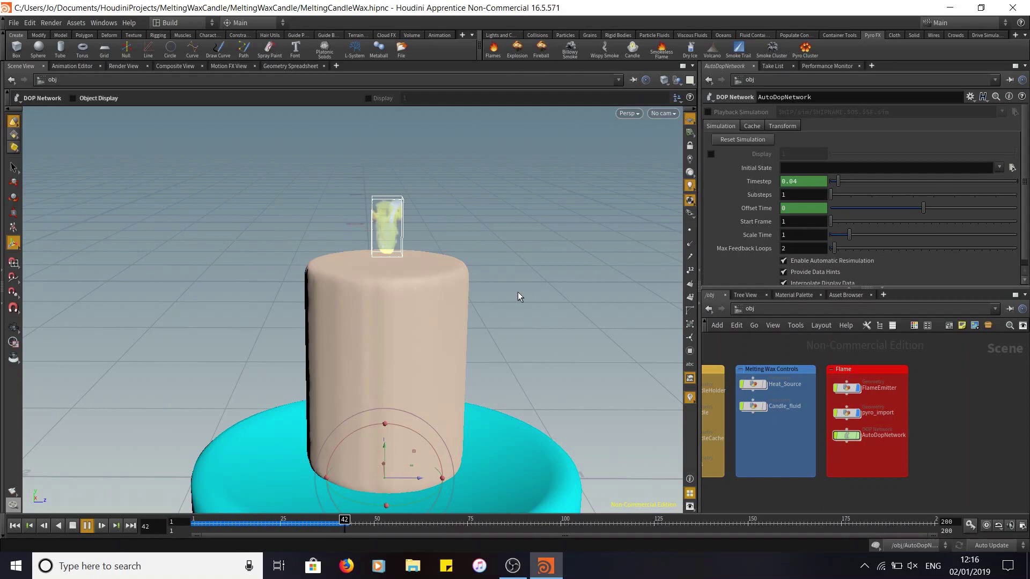
{"action": "left_click", "coordinate": [92, 523]}
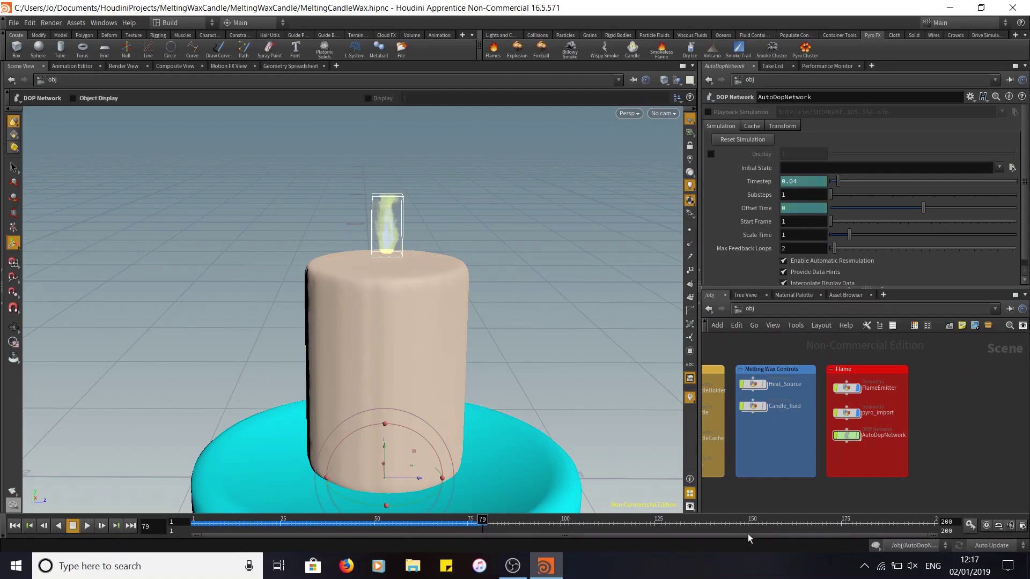
{"action": "middle_click_drag", "start_coordinate": [730, 490], "coordinate": [804, 483]}
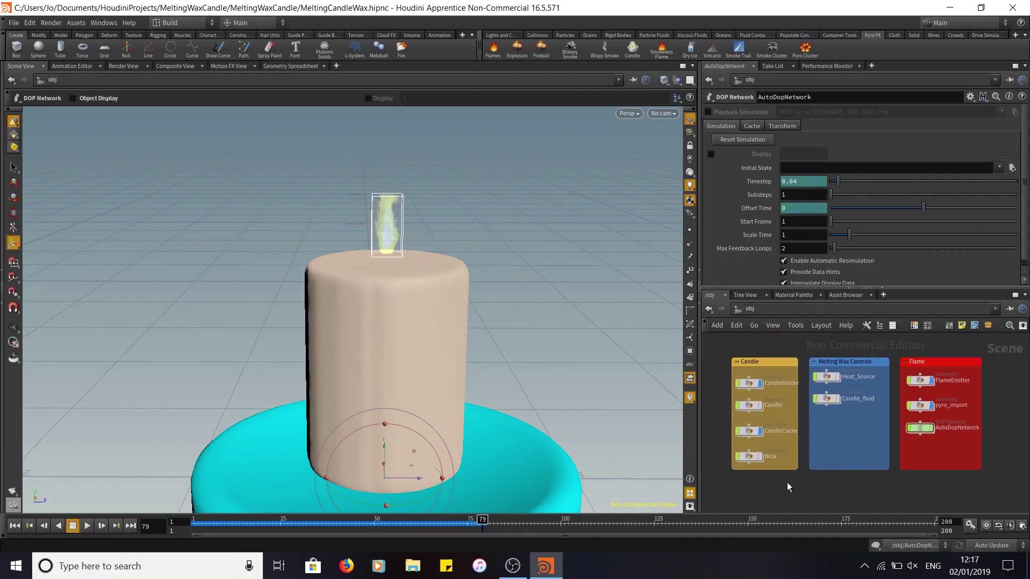
{"action": "key", "text": "Escape"}
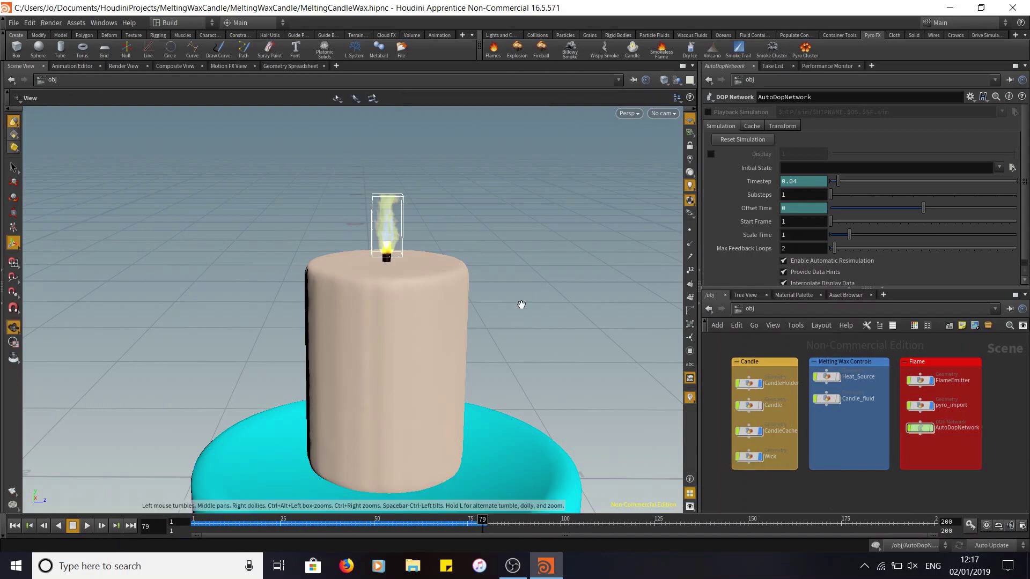
{"action": "scroll", "coordinate": [519, 301], "scroll_direction": "up", "scroll_amount": 4}
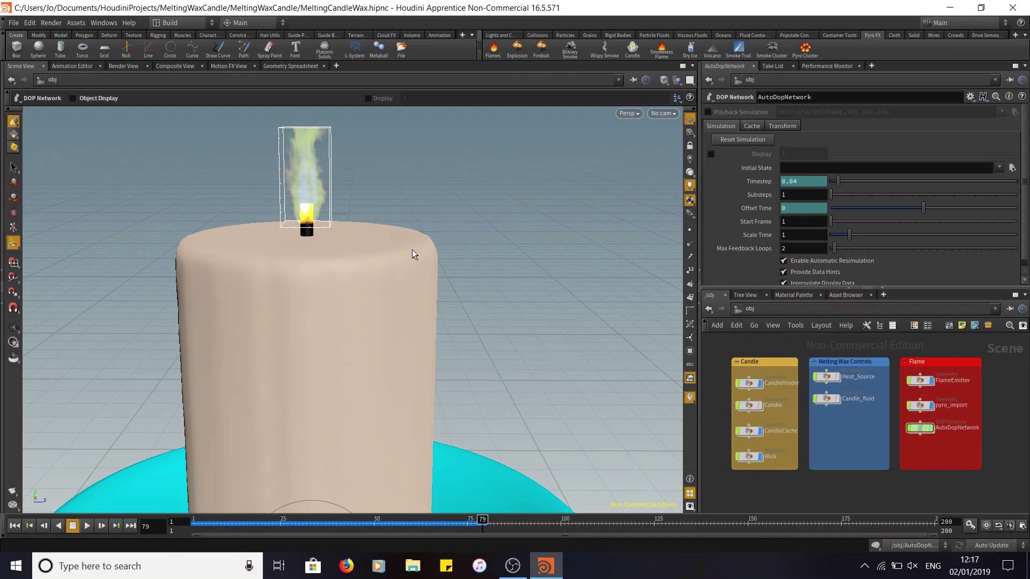
{"action": "key", "text": "Escape"}
{"action": "right_click_drag", "start_coordinate": [605, 306], "coordinate": [332, 461], "text": "alt"}
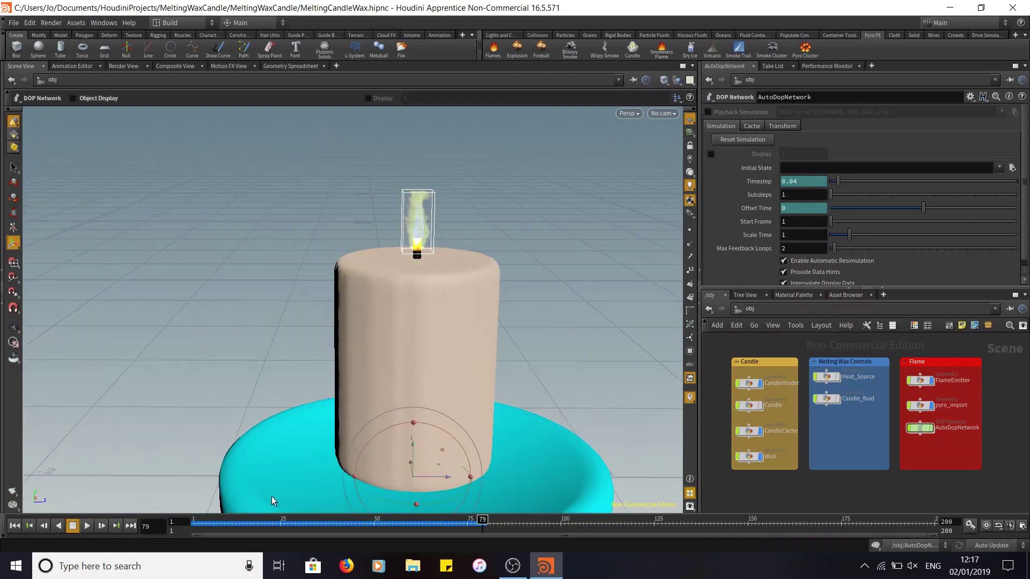
{"action": "middle_click_drag", "start_coordinate": [609, 379], "coordinate": [504, 365], "text": "alt"}
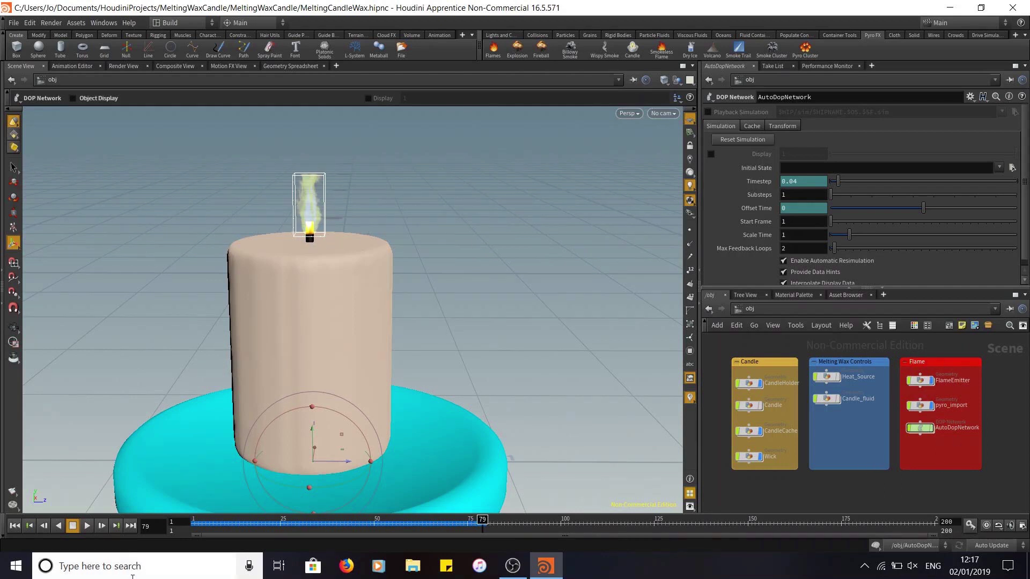
Step: Continue playback to frame 182 and examine the flame together with the melting wax around the wick
{"action": "left_click", "coordinate": [85, 529]}
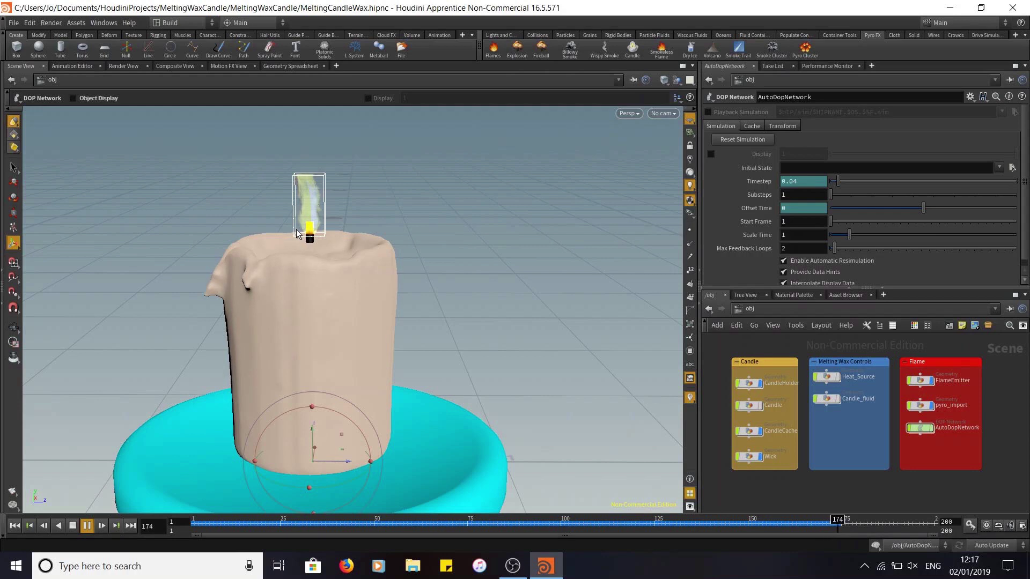
{"action": "left_click", "coordinate": [88, 526]}
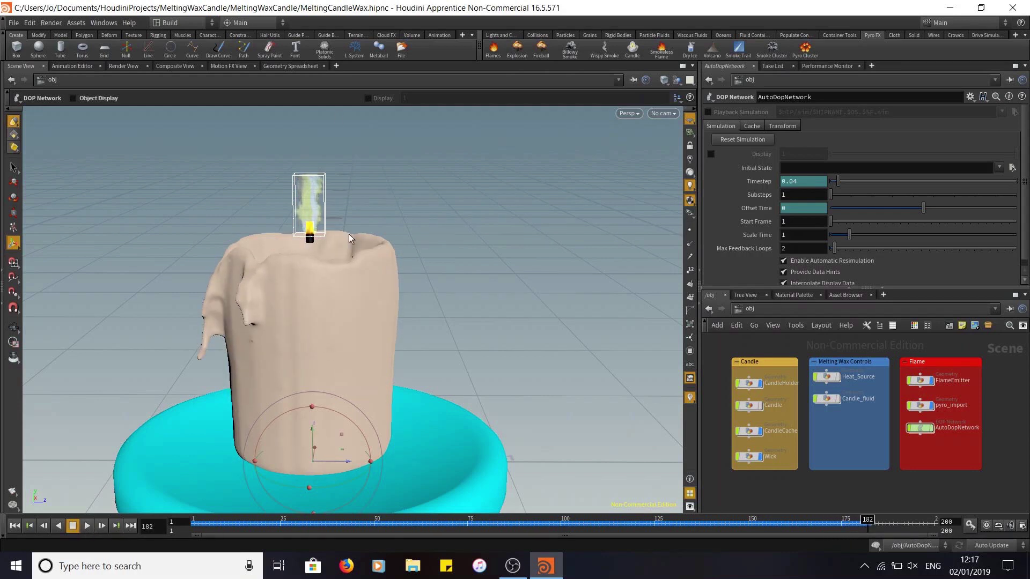
{"action": "mouse_move", "coordinate": [432, 327]}
{"action": "right_mouse_down", "text": "alt"}
{"action": "mouse_move", "coordinate": [419, 283]}
{"action": "mouse_move", "coordinate": [435, 314]}
{"action": "right_mouse_up", "text": "alt"}
{"action": "middle_click_drag", "start_coordinate": [435, 314], "coordinate": [455, 335], "text": "alt"}
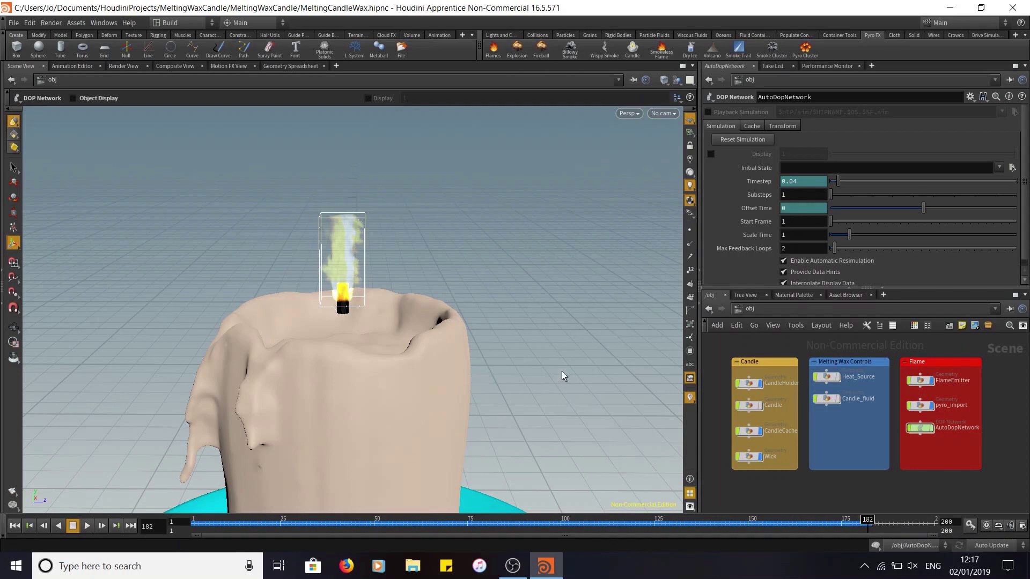
{"action": "middle_click_drag", "start_coordinate": [570, 368], "coordinate": [562, 360], "text": "alt"}
{"action": "right_click_drag", "start_coordinate": [561, 367], "coordinate": [559, 387], "text": "alt"}
{"action": "middle_click_drag", "start_coordinate": [558, 386], "coordinate": [549, 376], "text": "alt"}
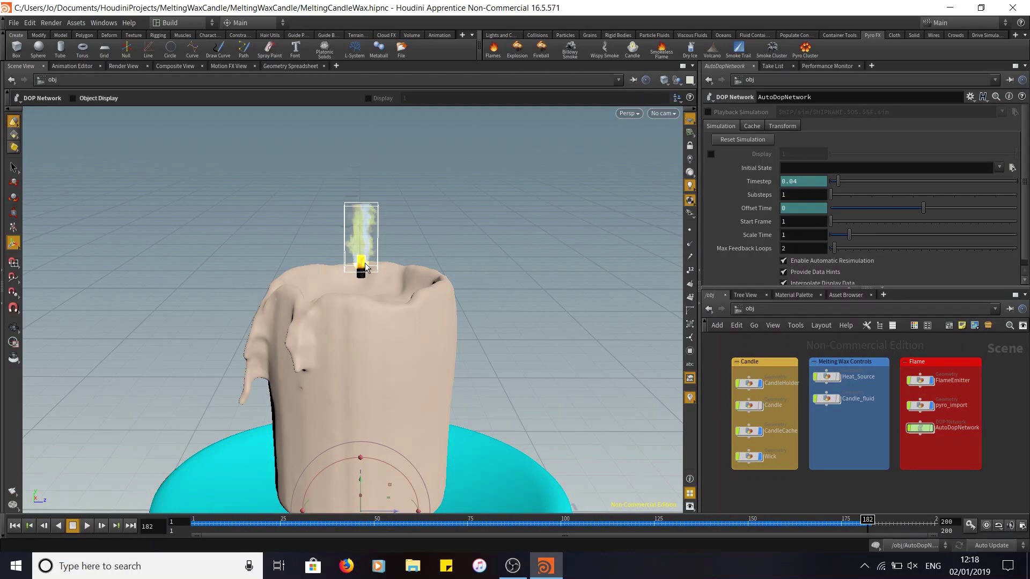
Step: Return to frame 1 and open AutoDopNetwork to show the settings of its pyro and pyrosolver1 nodes
{"action": "left_click_drag", "start_coordinate": [206, 524], "coordinate": [164, 523]}
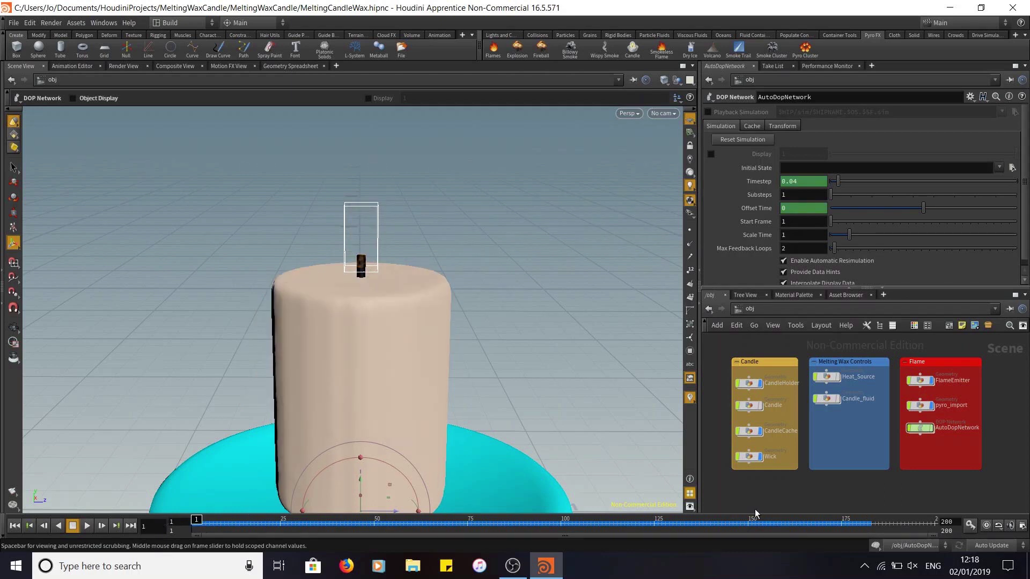
{"action": "double_click", "coordinate": [922, 429]}
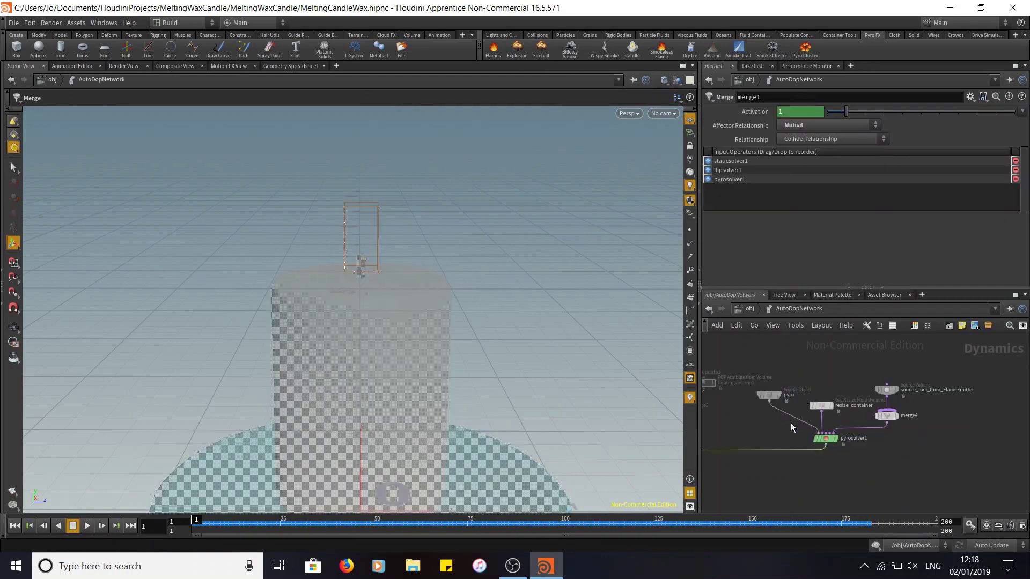
{"action": "left_click", "coordinate": [770, 394]}
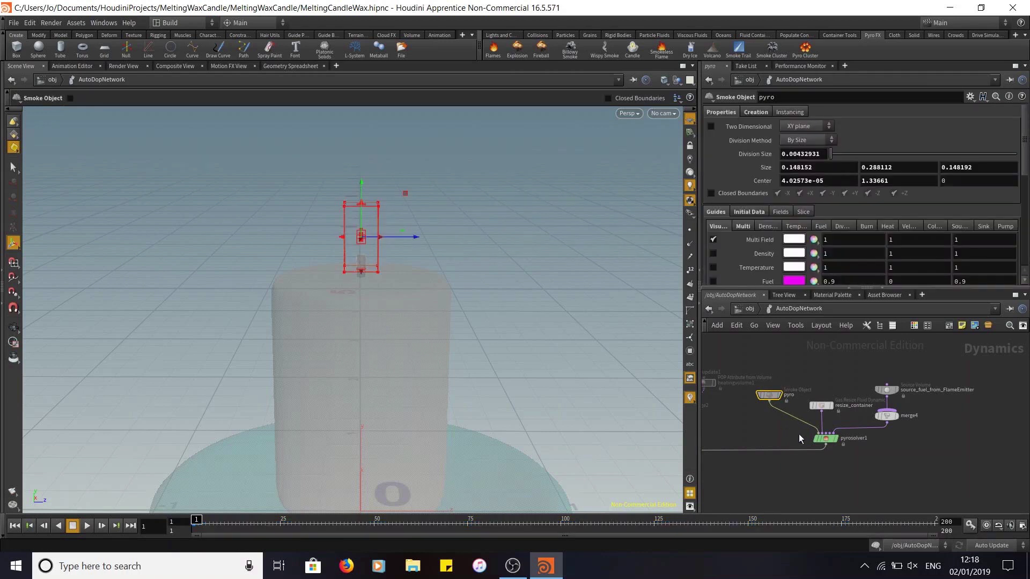
{"action": "left_click", "coordinate": [824, 438]}
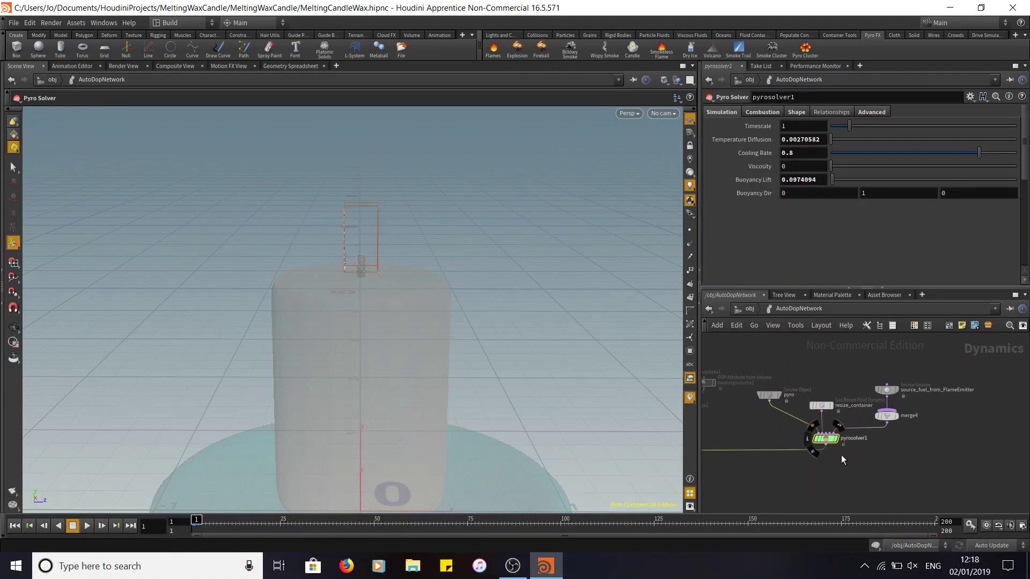
Step: Review the particle operation, mask, SOP-to-DOP binding and instancing settings of the source_fuel_from_FlameEmitter node
{"action": "left_click", "coordinate": [889, 388]}
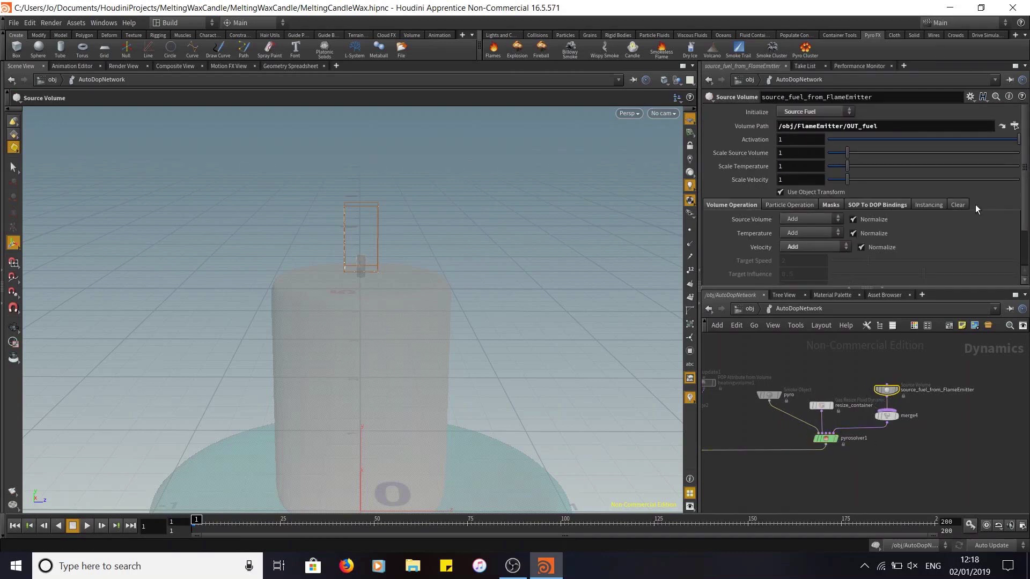
{"action": "left_click", "coordinate": [800, 208]}
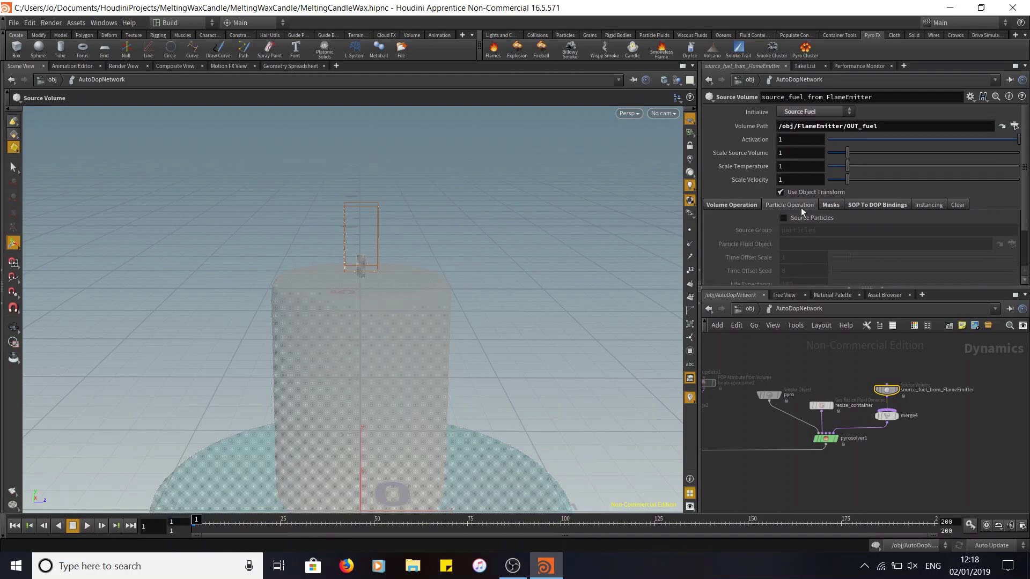
{"action": "left_click", "coordinate": [831, 207]}
{"action": "left_click", "coordinate": [872, 206]}
{"action": "left_click", "coordinate": [936, 207]}
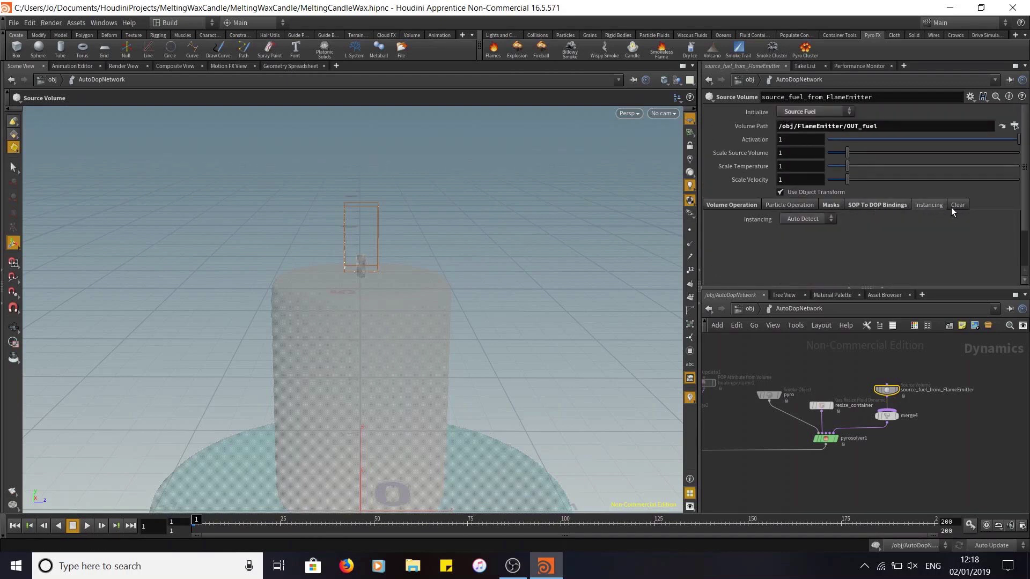
Step: Set the Flame Height in the combustion settings of pyrosolver1 to 2
{"action": "left_click", "coordinate": [828, 439]}
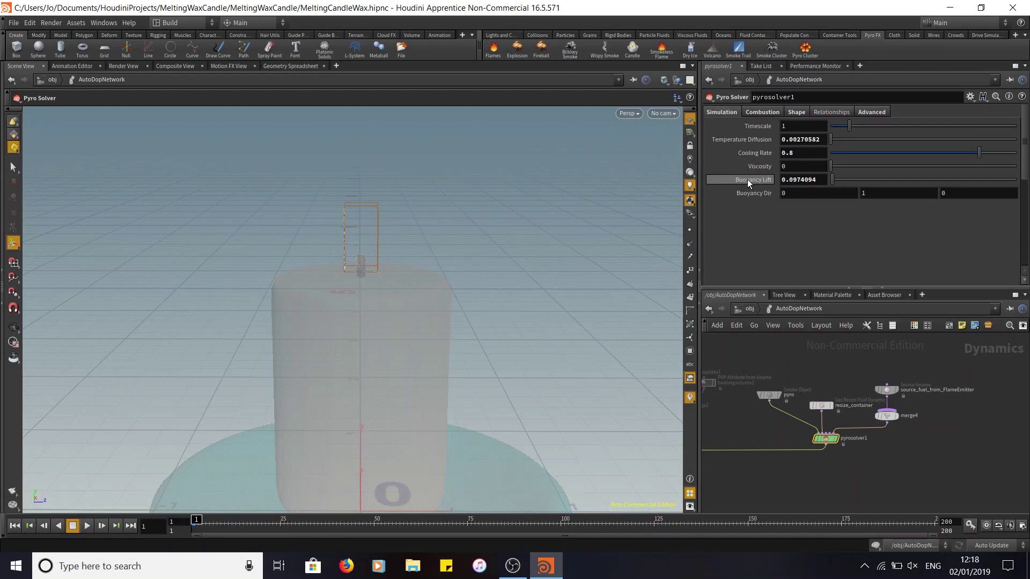
{"action": "mouse_move", "coordinate": [748, 181]}
{"action": "left_click", "coordinate": [763, 111]}
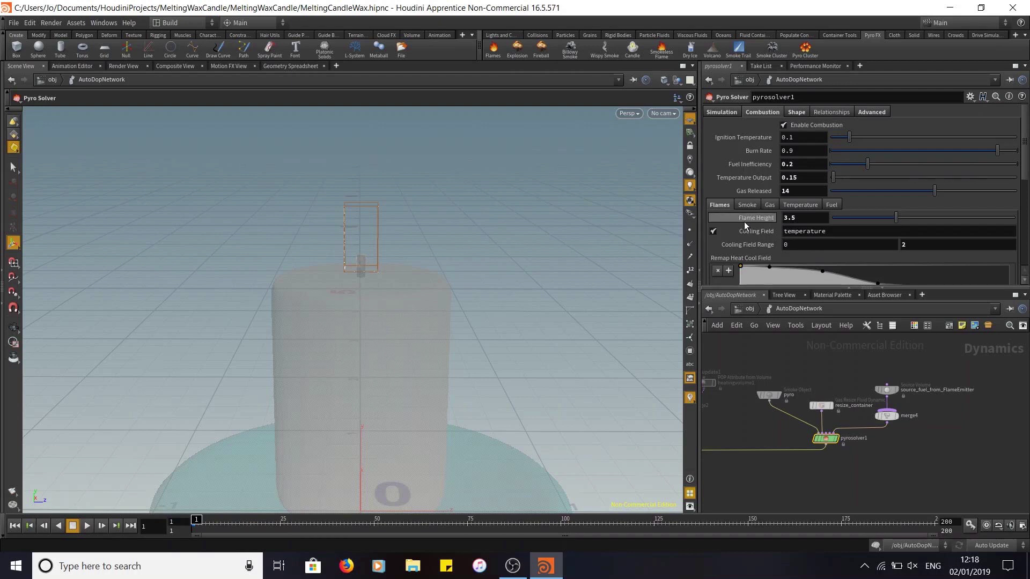
{"action": "mouse_move", "coordinate": [744, 221]}
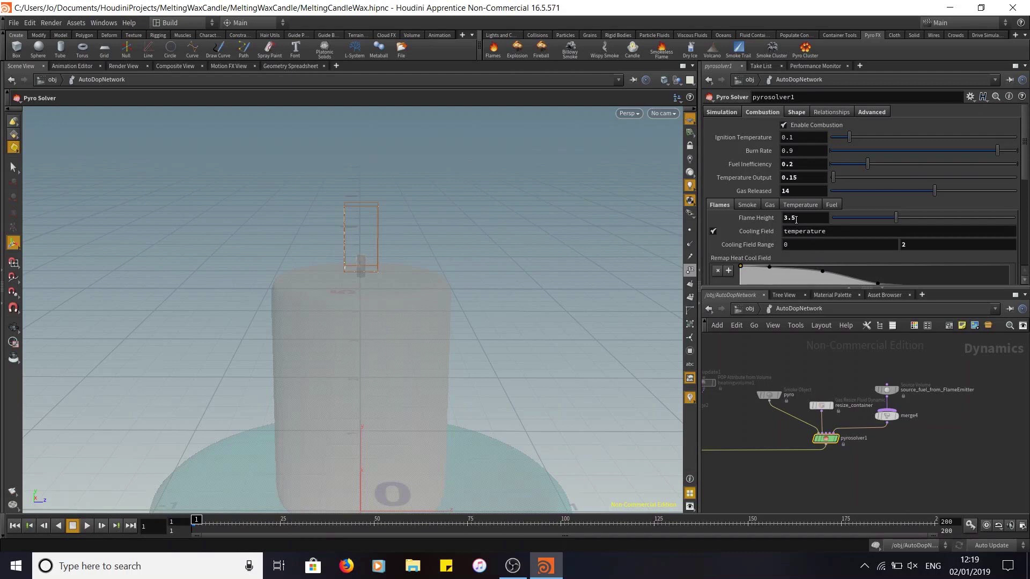
{"action": "key", "text": "Return"}
{"action": "type", "text": "2"}
{"action": "key", "text": "Return"}
Step: Set Gas Released in the combustion settings of pyrosolver1 to 8
{"action": "scroll", "coordinate": [777, 211], "scroll_direction": "down", "scroll_amount": 1}
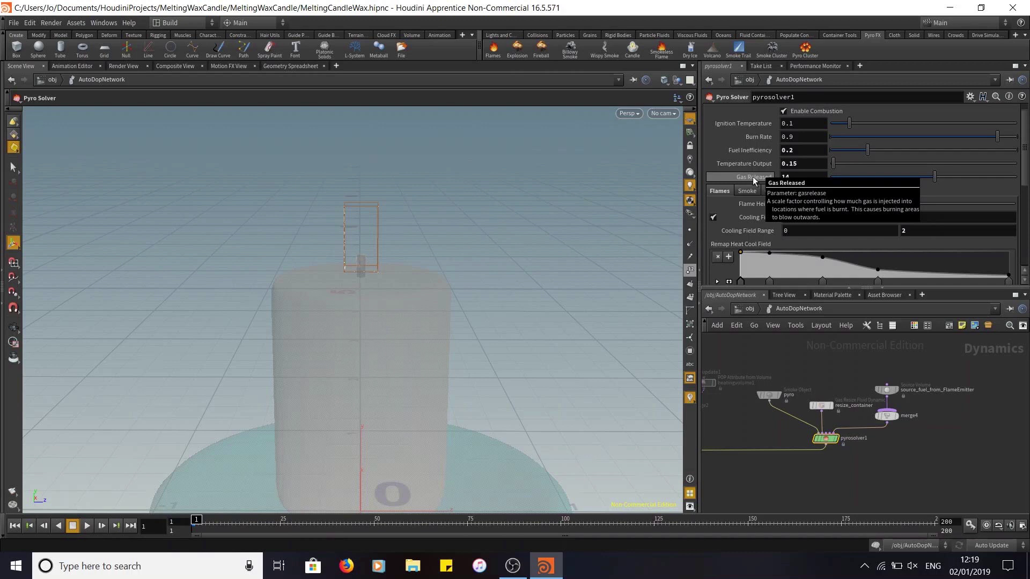
{"action": "left_click_drag", "start_coordinate": [810, 177], "coordinate": [675, 177]}
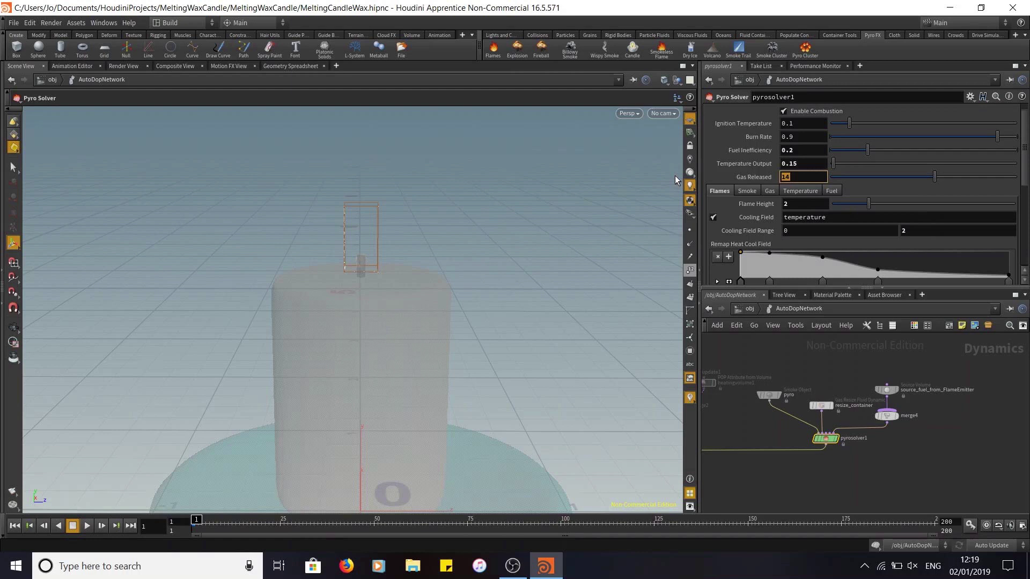
{"action": "type", "text": "8"}
{"action": "key", "text": "Return"}
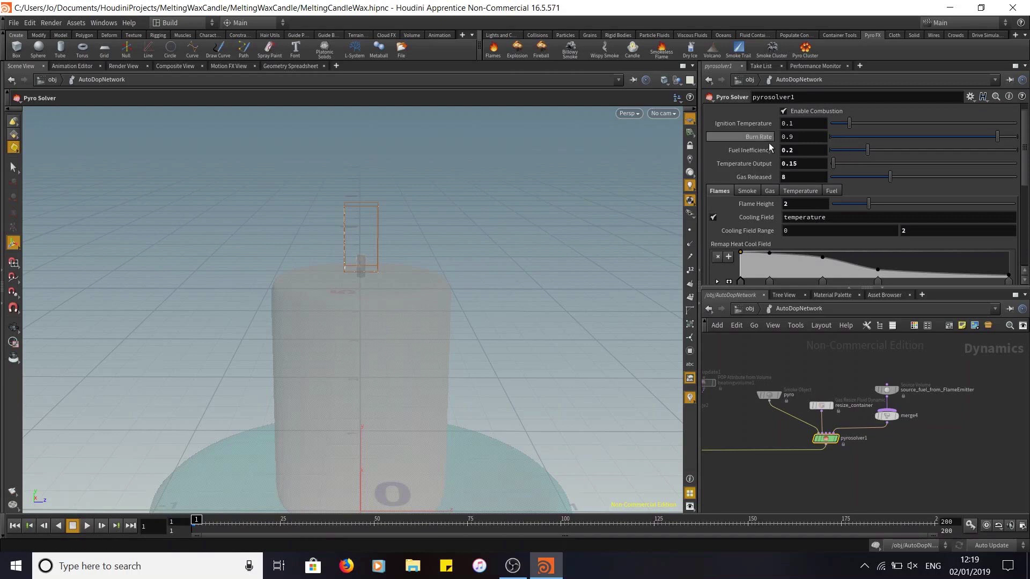
Step: Review the combustion settings of pyrosolver1, then examine its Buoyancy Lift and Buoyancy Dir settings in the simulation parameters
{"action": "scroll", "coordinate": [811, 183], "scroll_direction": "up", "scroll_amount": 1}
{"action": "scroll", "coordinate": [808, 222], "scroll_direction": "down", "scroll_amount": 2}
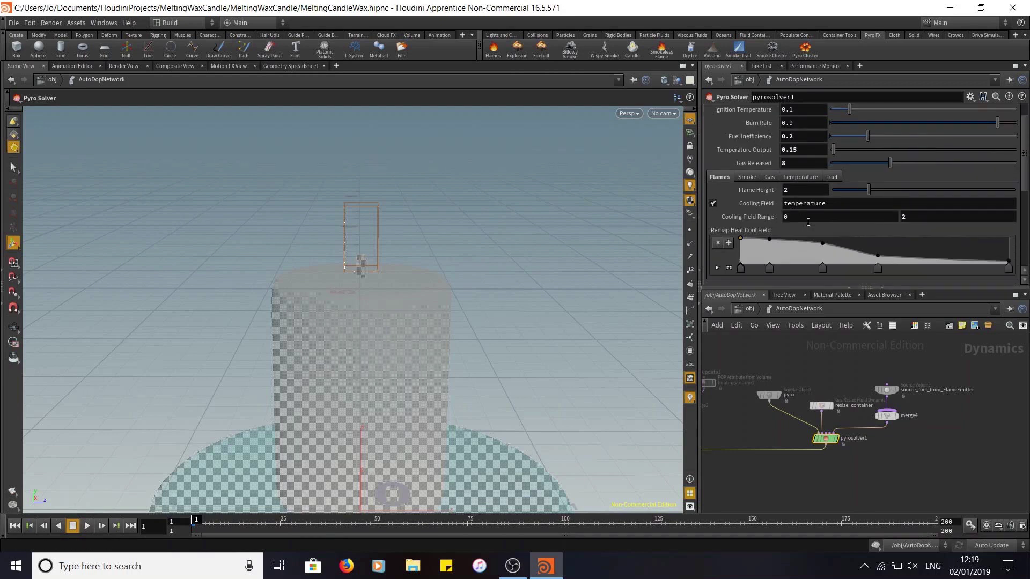
{"action": "scroll", "coordinate": [807, 221], "scroll_direction": "down", "scroll_amount": 1}
{"action": "scroll", "coordinate": [808, 221], "scroll_direction": "up", "scroll_amount": 3}
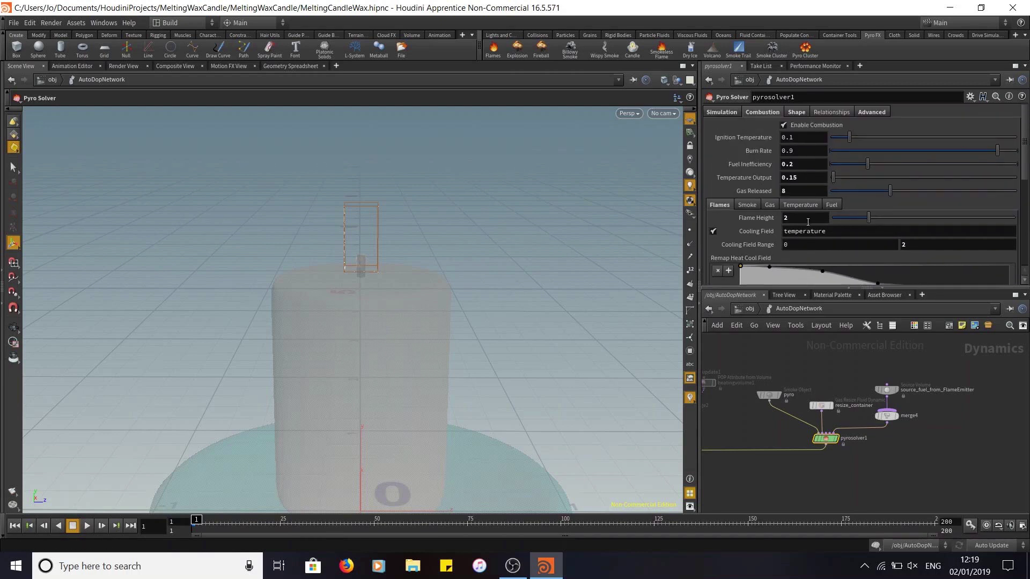
{"action": "left_click", "coordinate": [726, 113]}
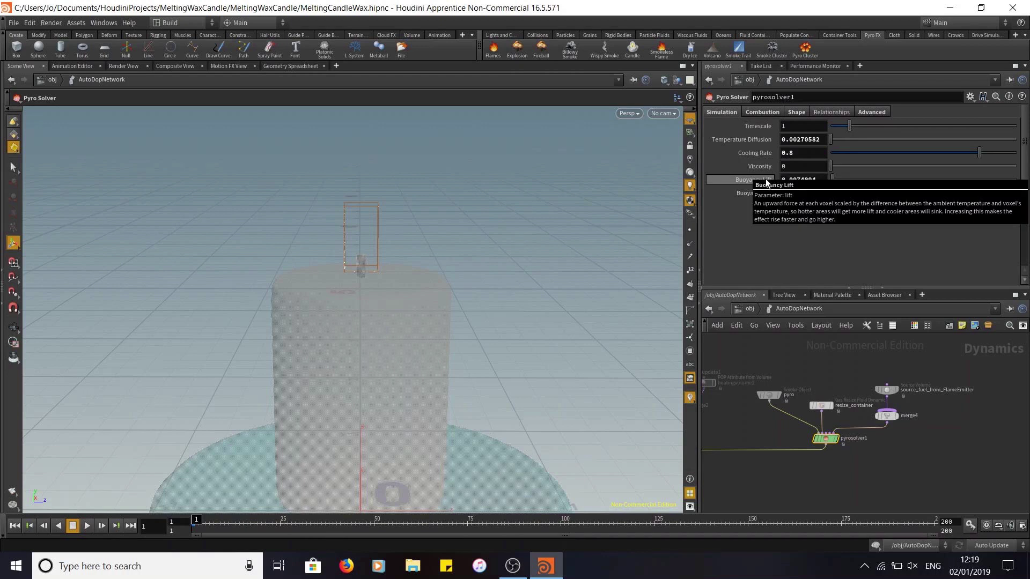
{"action": "mouse_move", "coordinate": [764, 183]}
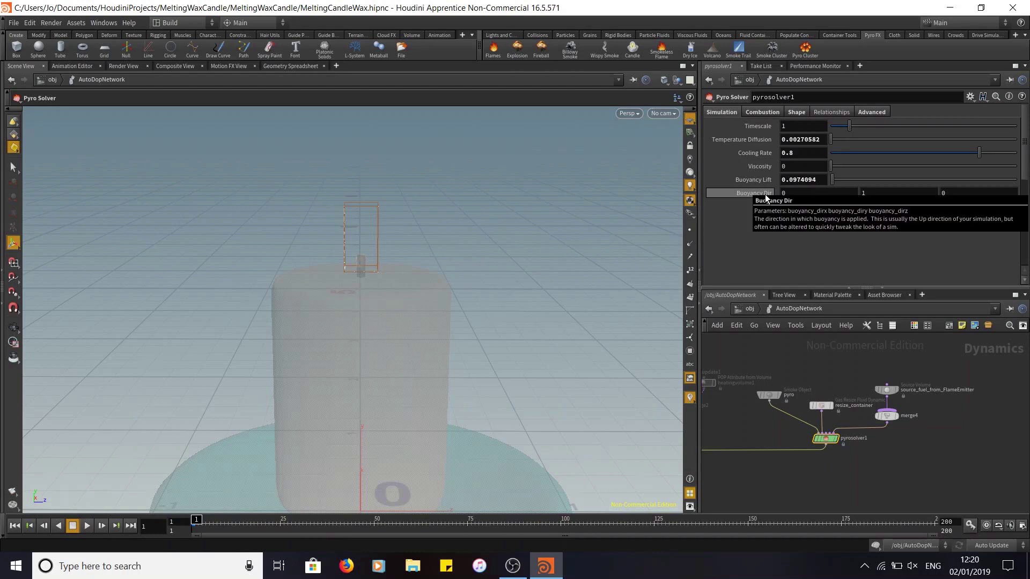
{"action": "left_click", "coordinate": [870, 194]}
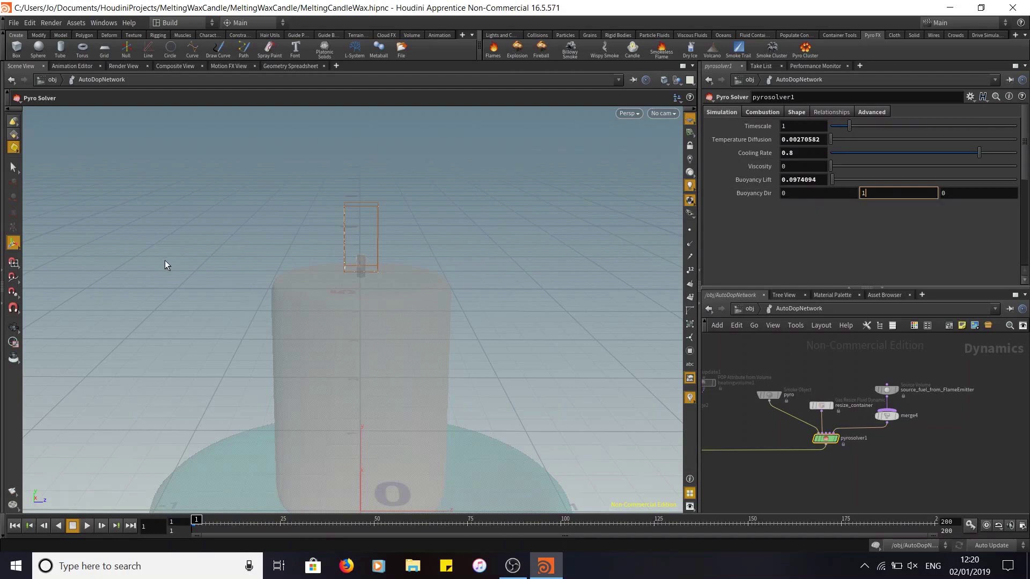
{"action": "left_click", "coordinate": [797, 192]}
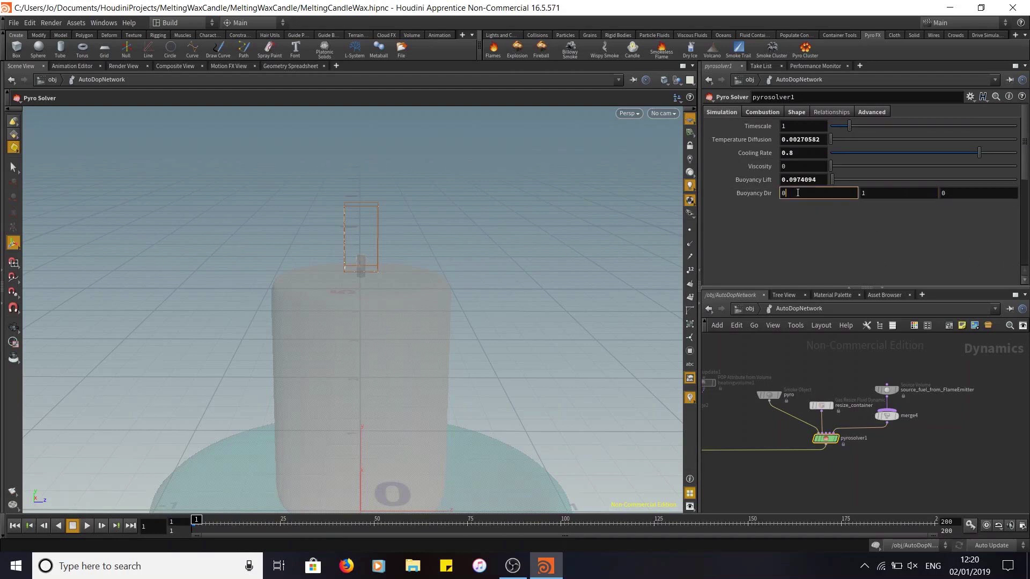
{"action": "left_click", "coordinate": [971, 194]}
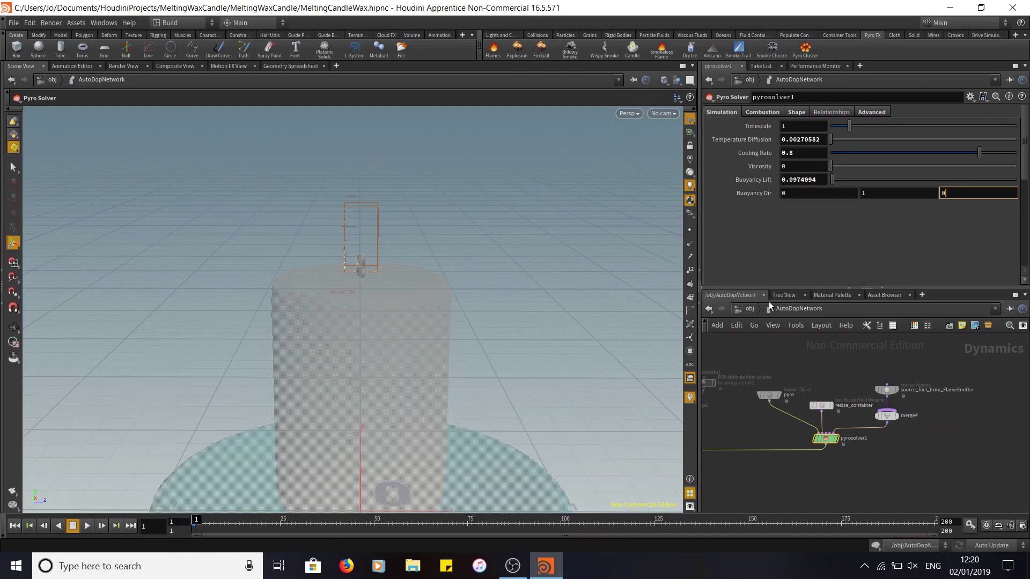
{"action": "left_click", "coordinate": [870, 194]}
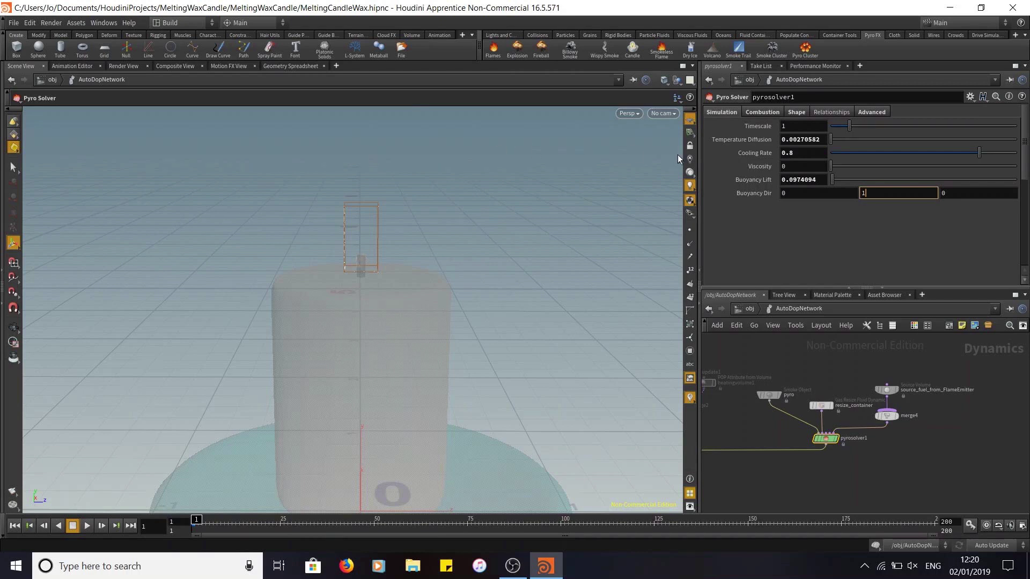
Step: Set the Buoyancy Lift of pyrosolver1 to 0.08
{"action": "left_click_drag", "start_coordinate": [820, 180], "coordinate": [790, 182]}
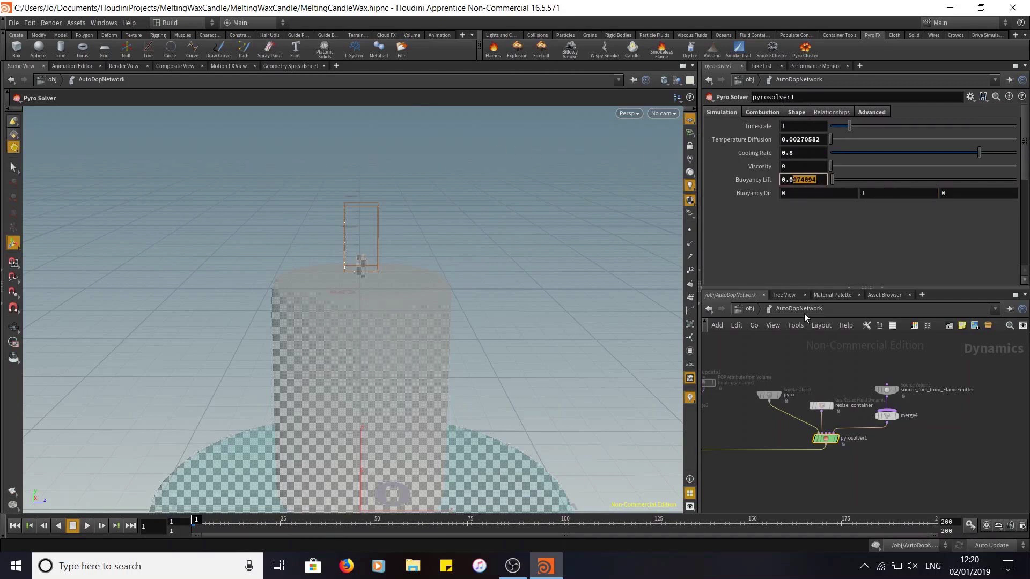
{"action": "type", "text": "8"}
{"action": "key", "text": "Return"}
Step: Return to the object level, play the simulation to check the flame on the shaded candle, and go back to frame 1
{"action": "left_click", "coordinate": [739, 310]}
{"action": "left_click", "coordinate": [89, 527]}
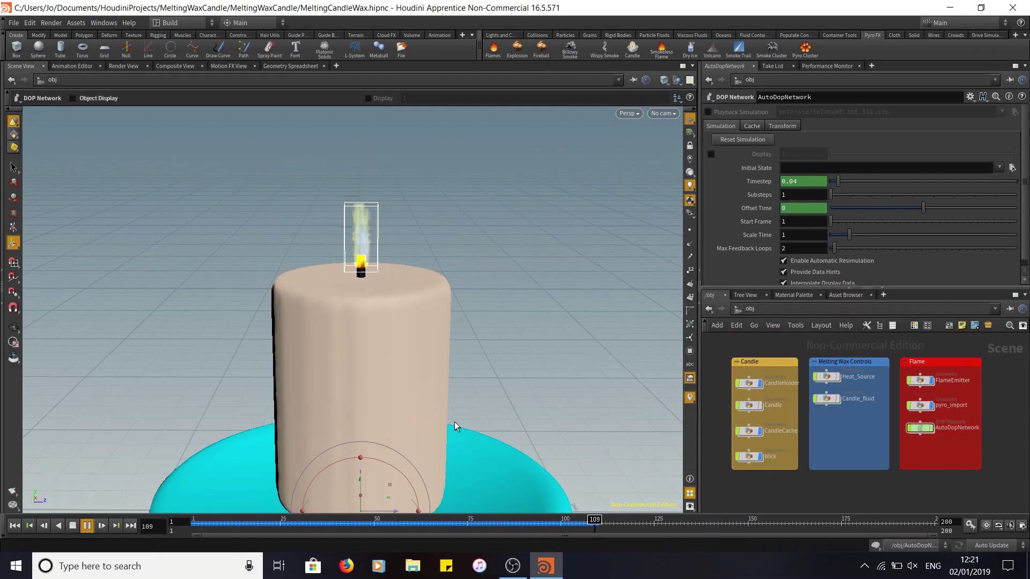
{"action": "left_click", "coordinate": [84, 527]}
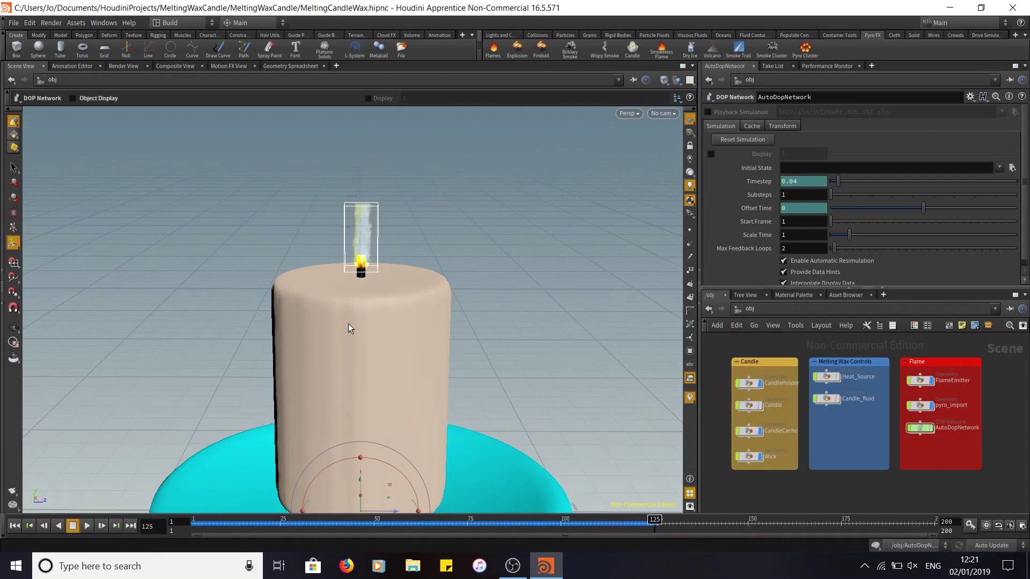
{"action": "left_click_drag", "start_coordinate": [210, 524], "coordinate": [145, 526]}
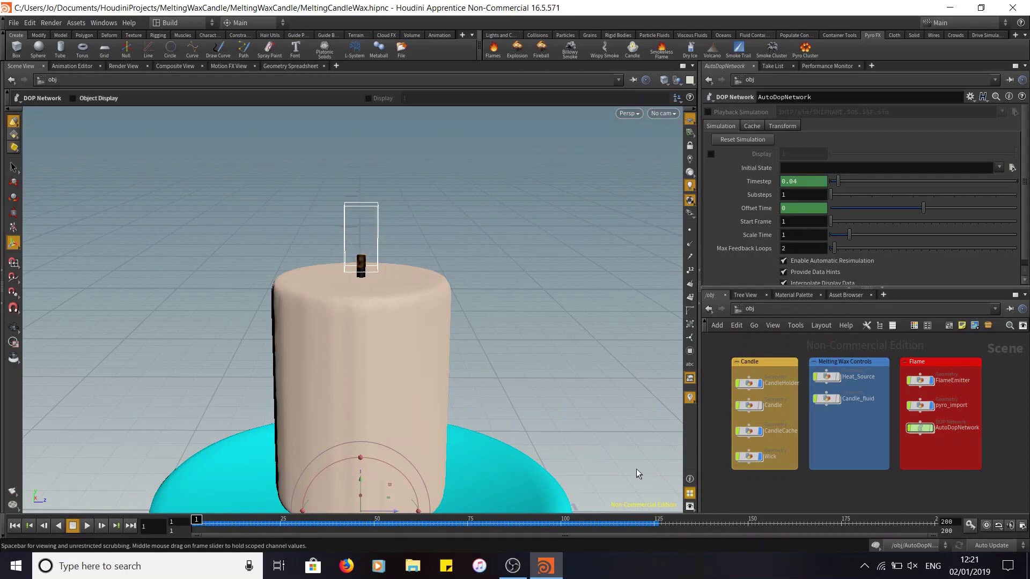
Step: Reopen AutoDopNetwork and set the Buoyancy Lift of pyrosolver1 to 0.06 and its Cooling Rate to 0.9
{"action": "double_click", "coordinate": [920, 428]}
{"action": "left_click", "coordinate": [807, 180]}
{"action": "key", "text": "BackSpace"}
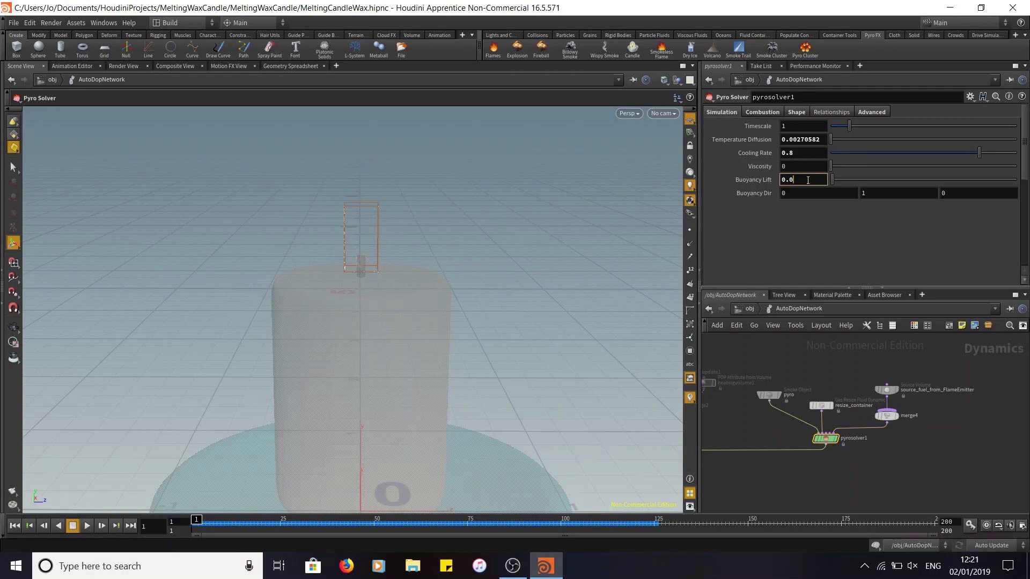
{"action": "type", "text": "6"}
{"action": "key", "text": "Return"}
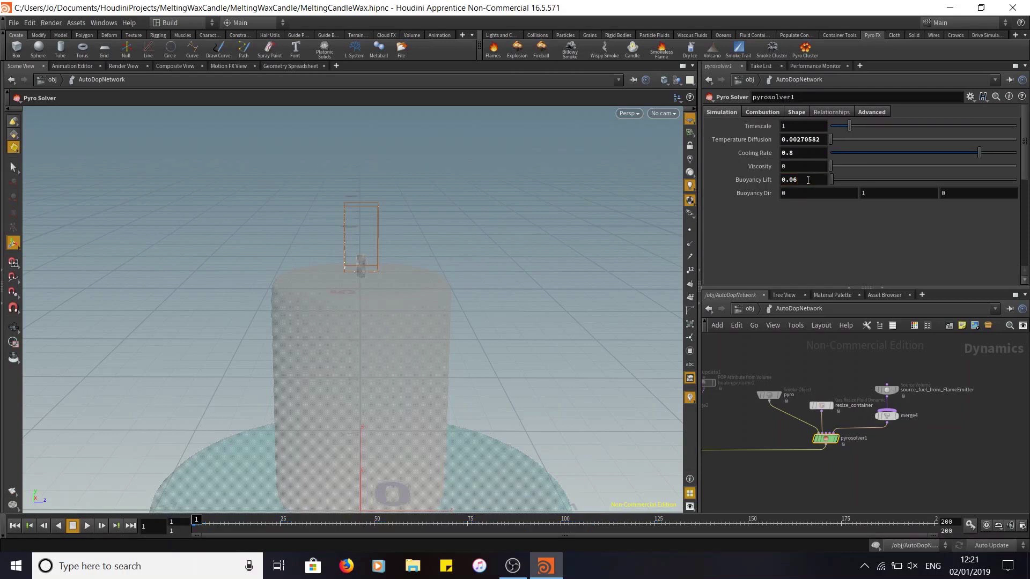
{"action": "mouse_move", "coordinate": [744, 150]}
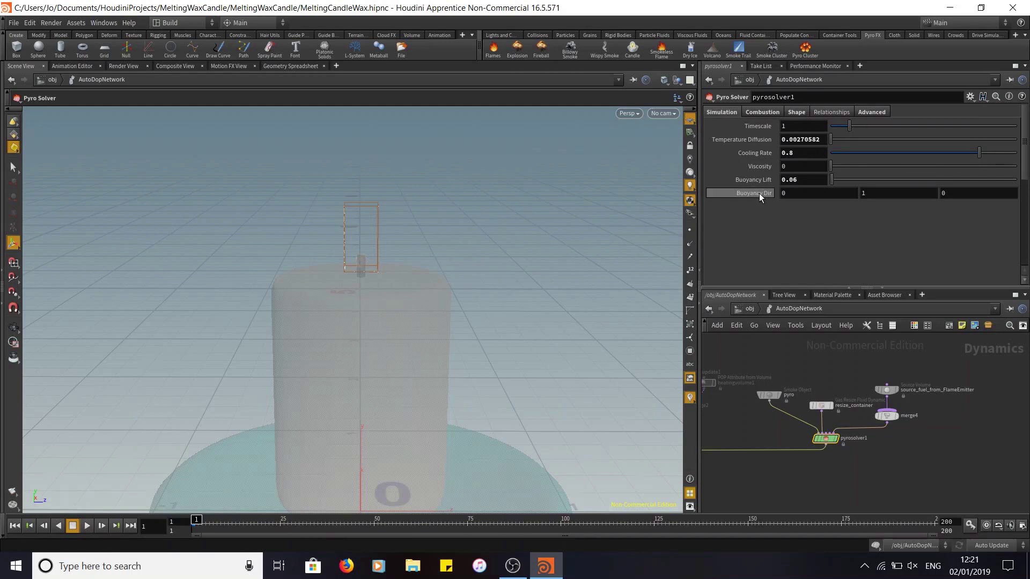
{"action": "left_click", "coordinate": [796, 152]}
{"action": "key", "text": "BackSpace"}
{"action": "type", "text": "9"}
{"action": "key", "text": "Return"}
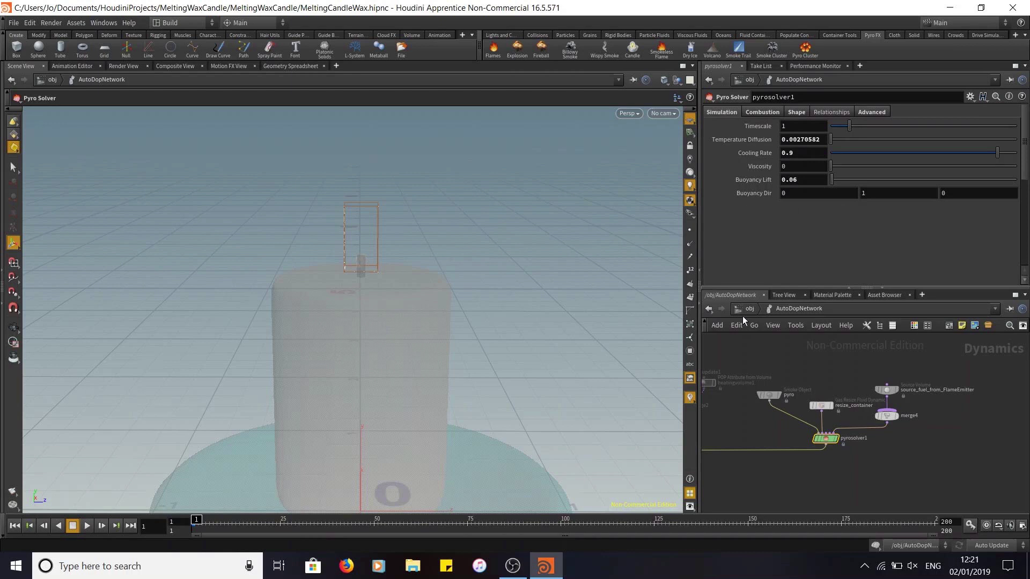
Step: Set the Flame Height to 1.5 and Gas Released to 6 in the combustion settings of pyrosolver1
{"action": "left_click", "coordinate": [767, 109]}
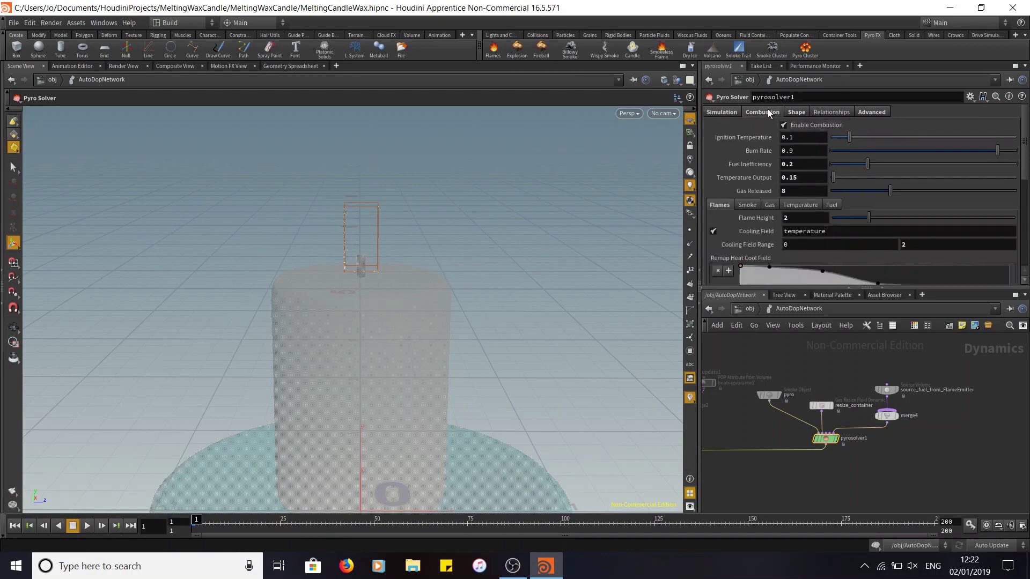
{"action": "left_click_drag", "start_coordinate": [795, 218], "coordinate": [642, 220]}
{"action": "type", "text": "1.5"}
{"action": "key", "text": "Return"}
{"action": "left_click", "coordinate": [802, 191]}
{"action": "type", "text": "6"}
{"action": "key", "text": "Return"}
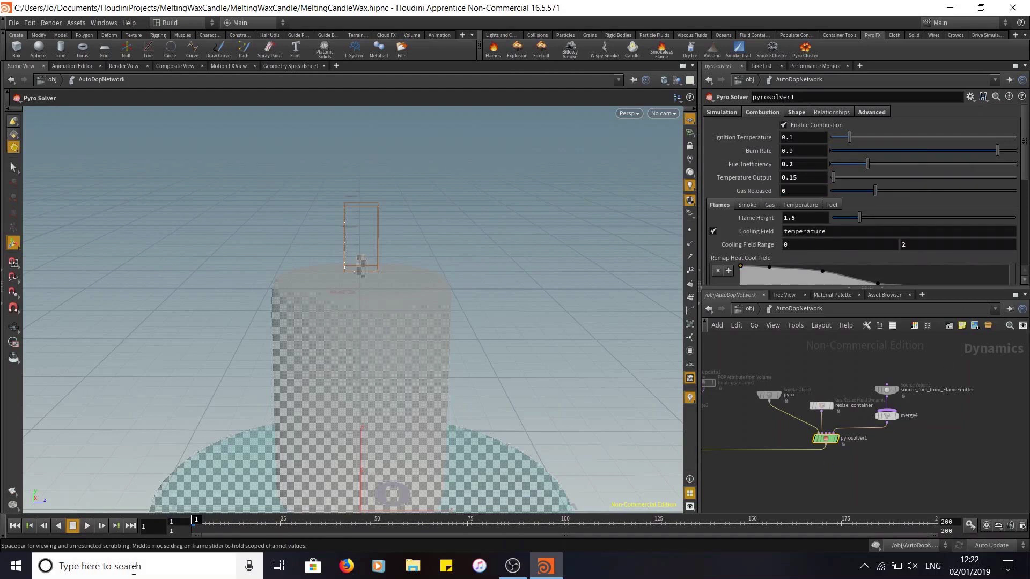
Step: Play the simulation to check the flame, and look through the Fuel, Temperature and Gas combustion settings of pyrosolver1
{"action": "left_click", "coordinate": [86, 525]}
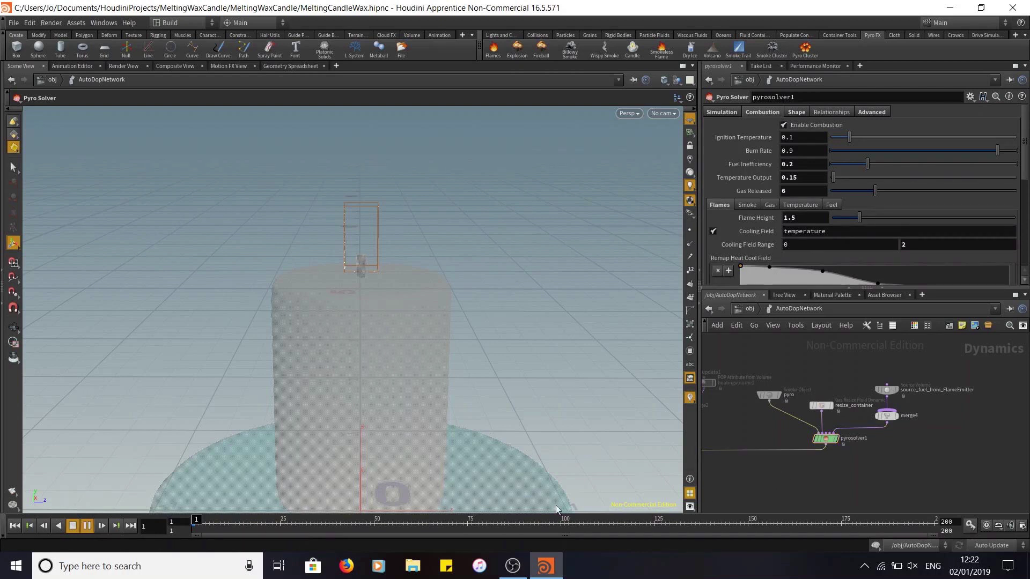
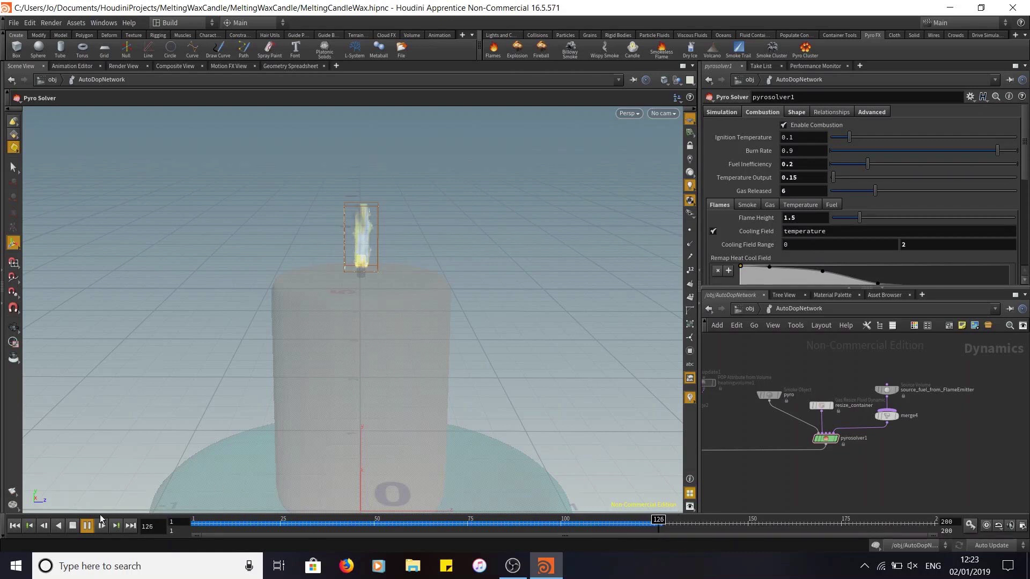
{"action": "left_click", "coordinate": [88, 526]}
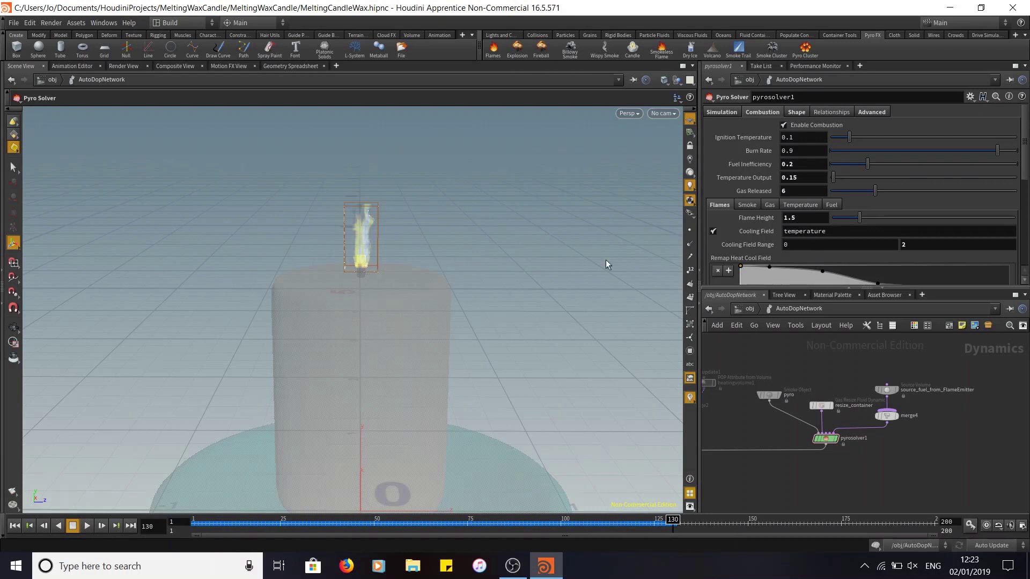
{"action": "left_click", "coordinate": [837, 205]}
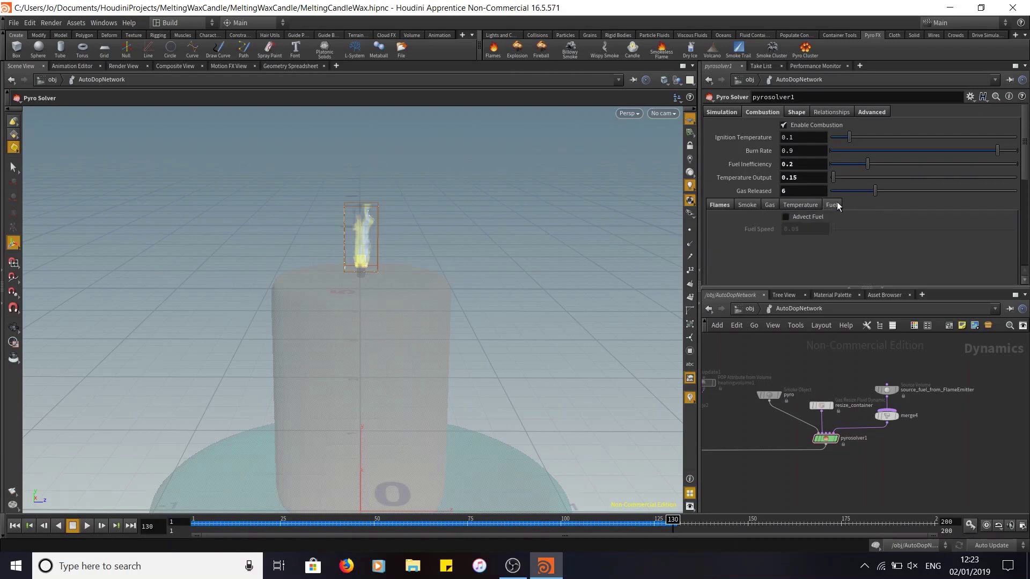
{"action": "left_click", "coordinate": [795, 205]}
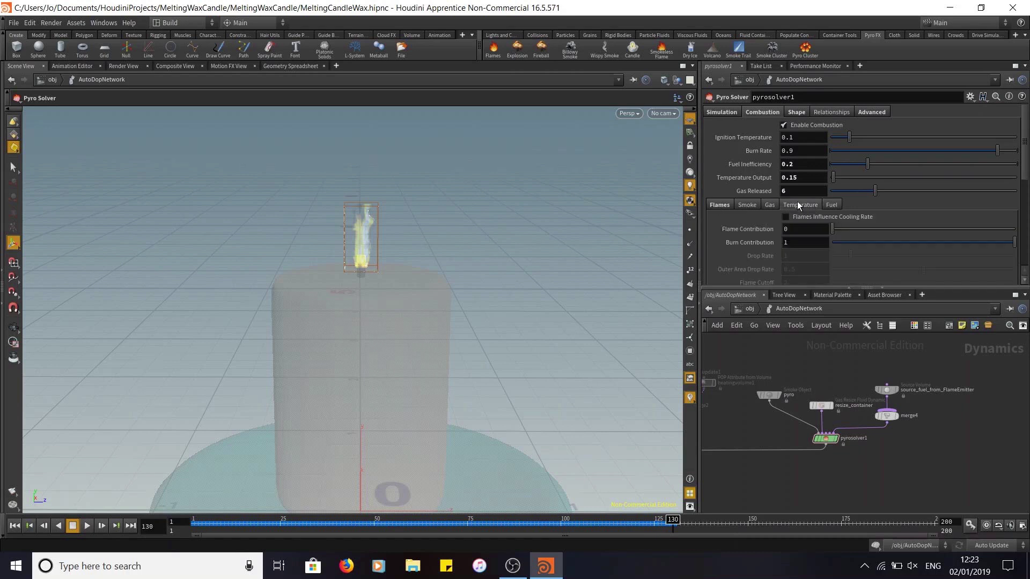
{"action": "left_click", "coordinate": [768, 205]}
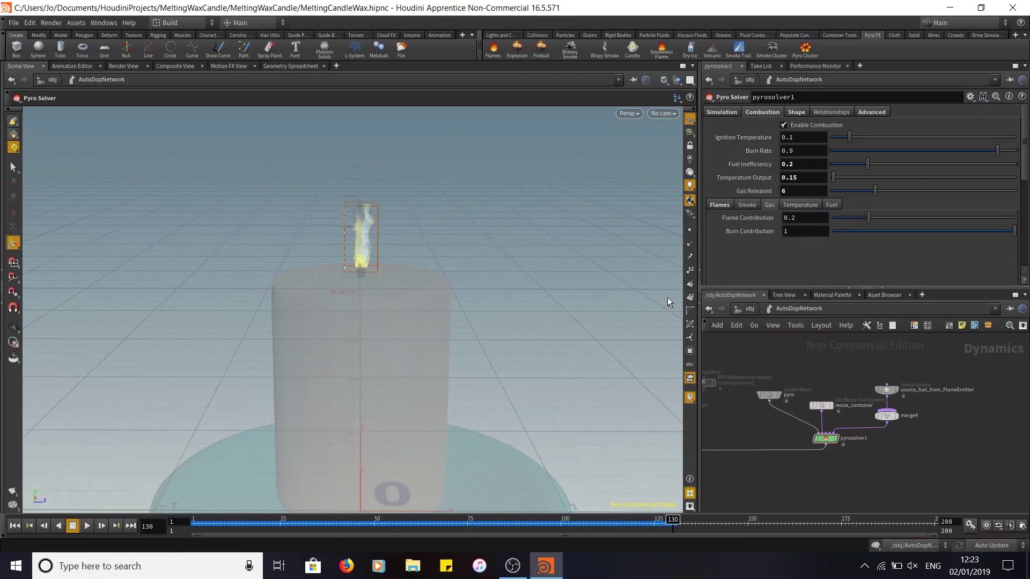
Step: Return to frame 1 and set the Cooling Rate of pyrosolver1 to 0.95
{"action": "left_click", "coordinate": [195, 524]}
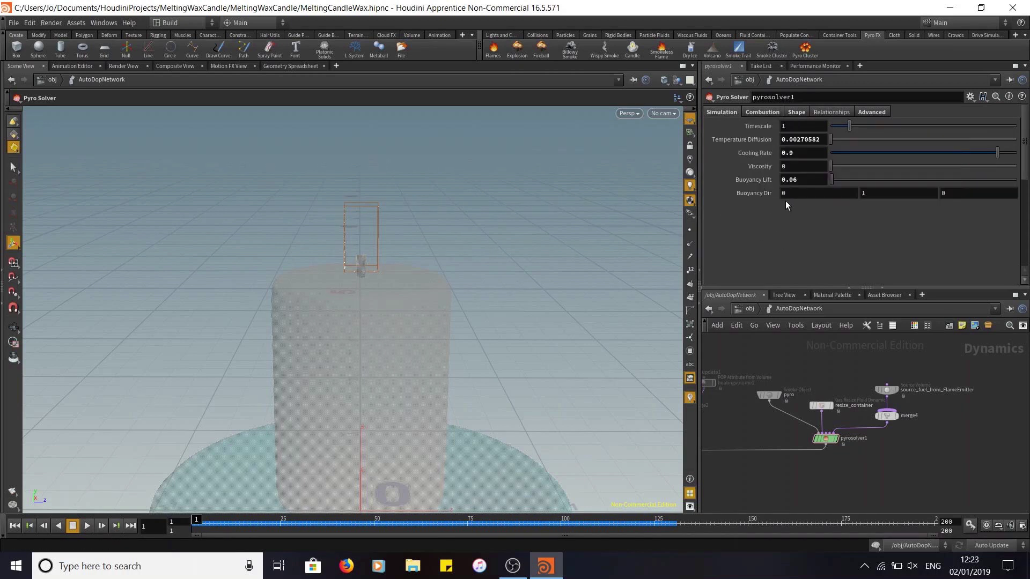
{"action": "left_click", "coordinate": [803, 151]}
{"action": "type", "text": "5"}
{"action": "key", "text": "Return"}
Step: Set the Flame Height in the combustion settings of pyrosolver1 to 1
{"action": "left_click", "coordinate": [761, 108]}
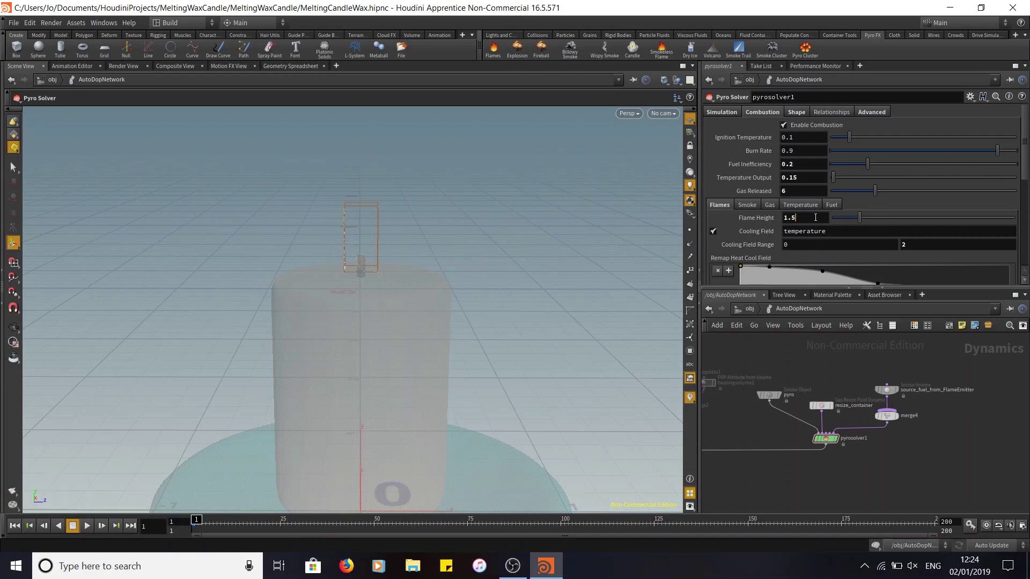
{"action": "key", "text": "BackSpace"}
{"action": "key", "text": "BackSpace"}
{"action": "key", "text": "Return"}
Step: Set the Burn Rate in the combustion settings of pyrosolver1 to 0.8
{"action": "mouse_move", "coordinate": [757, 191]}
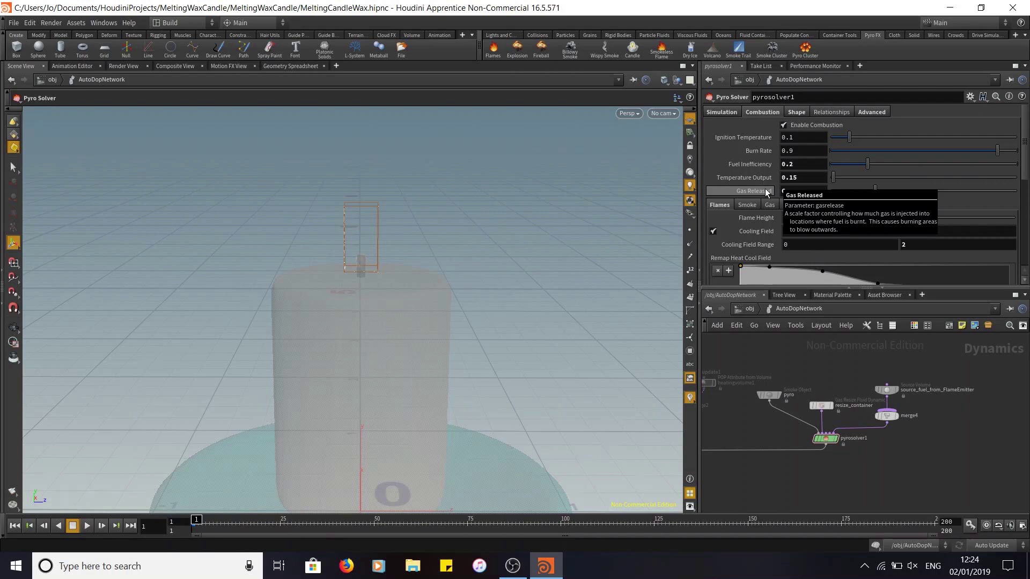
{"action": "mouse_move", "coordinate": [763, 151]}
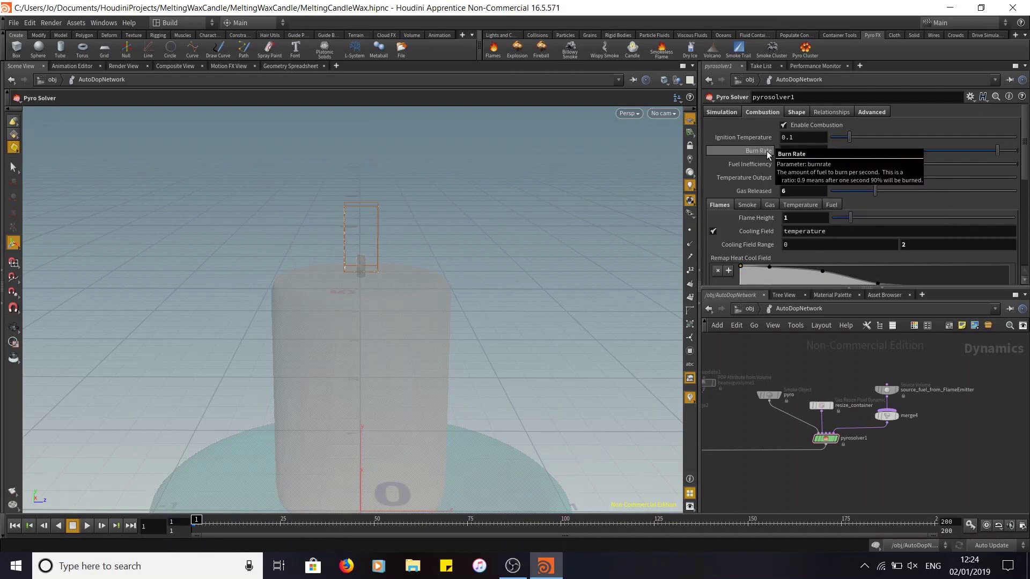
{"action": "left_click", "coordinate": [810, 151]}
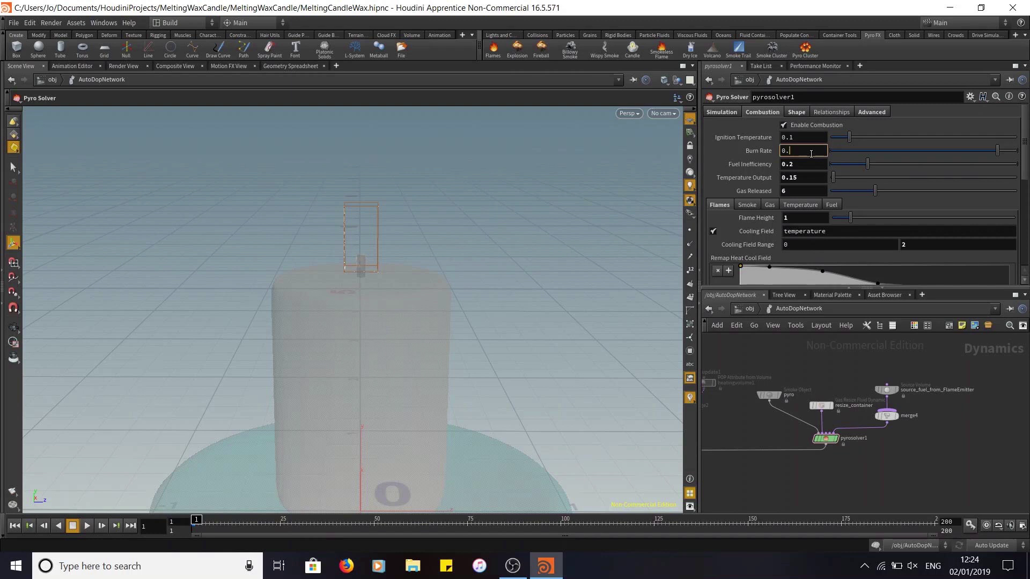
{"action": "key", "text": "Return"}
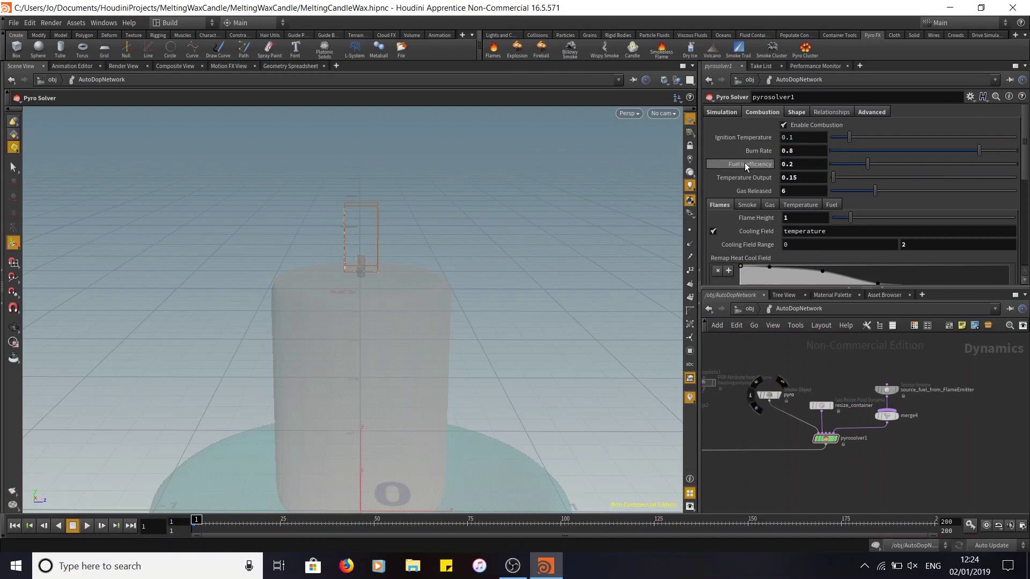
Step: Set the Fuel Inefficiency in the combustion settings of pyrosolver1 to 0.1
{"action": "mouse_move", "coordinate": [744, 162]}
{"action": "left_click", "coordinate": [809, 167]}
{"action": "key", "text": "BackSpace"}
{"action": "type", "text": "1"}
{"action": "key", "text": "Return"}
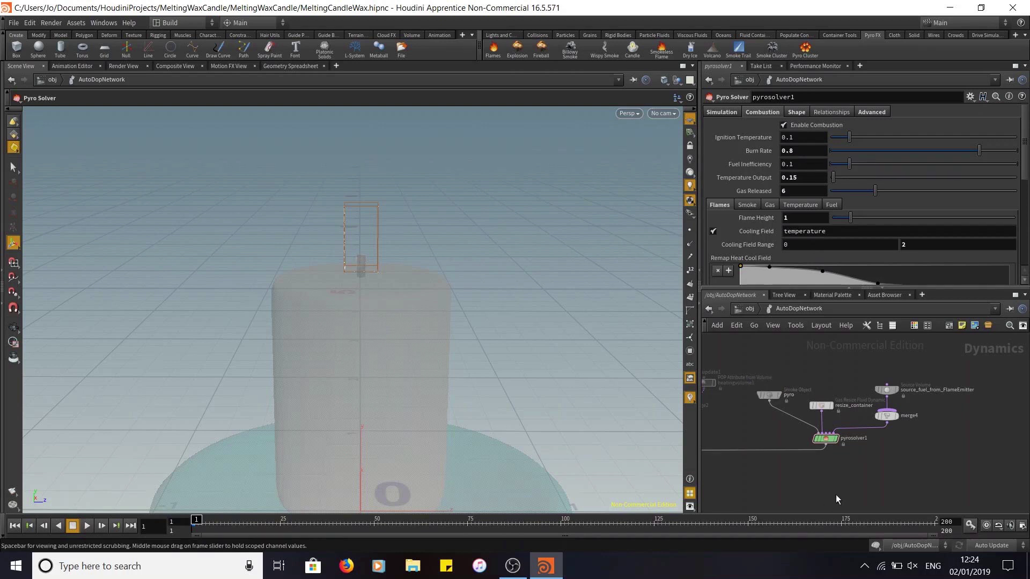
Step: Play the simulation up to about frame 185, pausing midway to inspect the flame at the wick from a new angle
{"action": "left_click", "coordinate": [87, 526]}
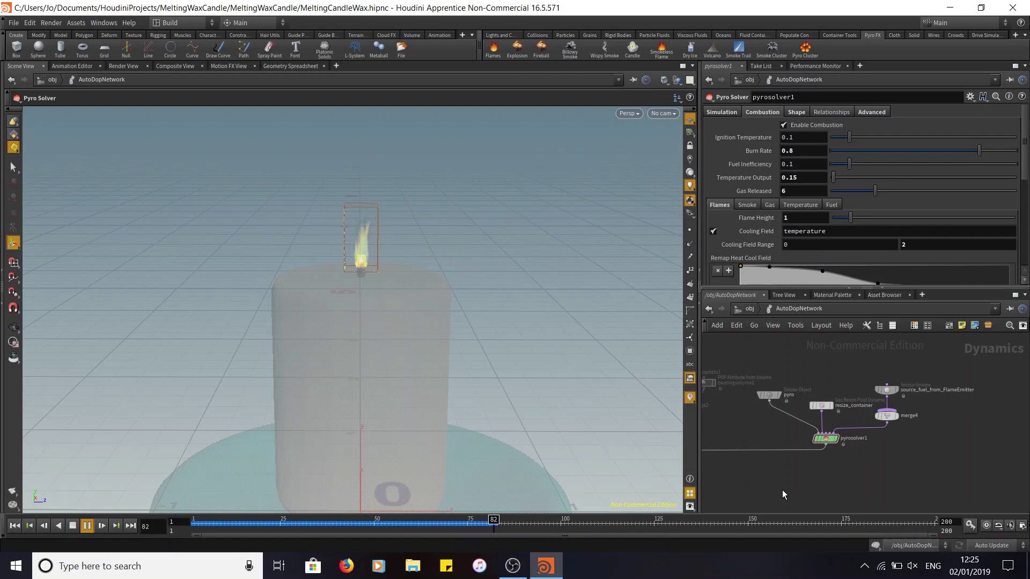
{"action": "left_click", "coordinate": [86, 526]}
{"action": "key", "text": "Escape"}
{"action": "scroll", "coordinate": [542, 370], "scroll_direction": "up", "scroll_amount": 3}
{"action": "left_click_drag", "start_coordinate": [540, 366], "coordinate": [527, 313]}
{"action": "scroll", "coordinate": [532, 308], "scroll_direction": "down", "scroll_amount": 3}
{"action": "left_click_drag", "start_coordinate": [538, 278], "coordinate": [533, 287]}
{"action": "key", "text": "Escape"}
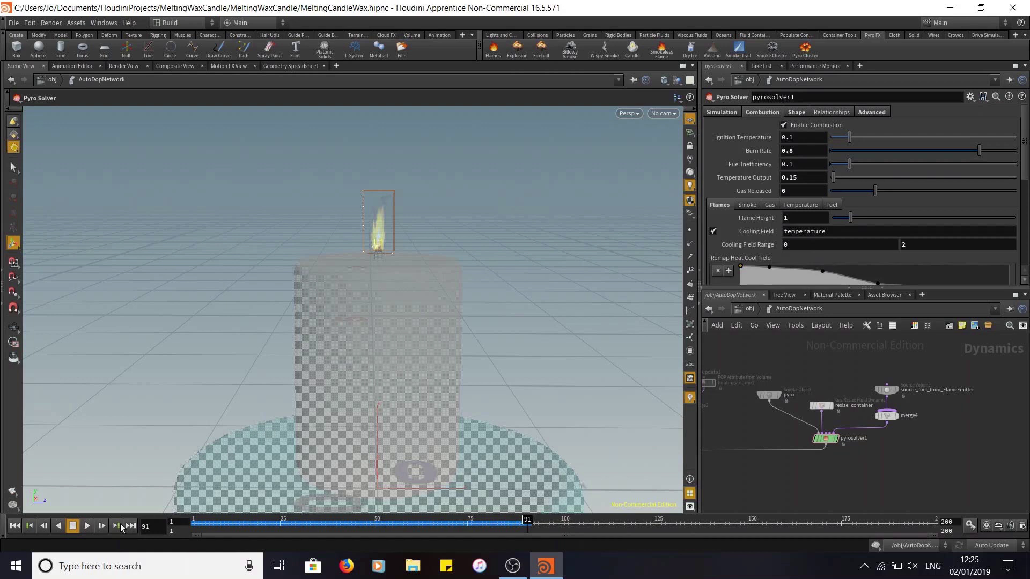
{"action": "left_click", "coordinate": [87, 525]}
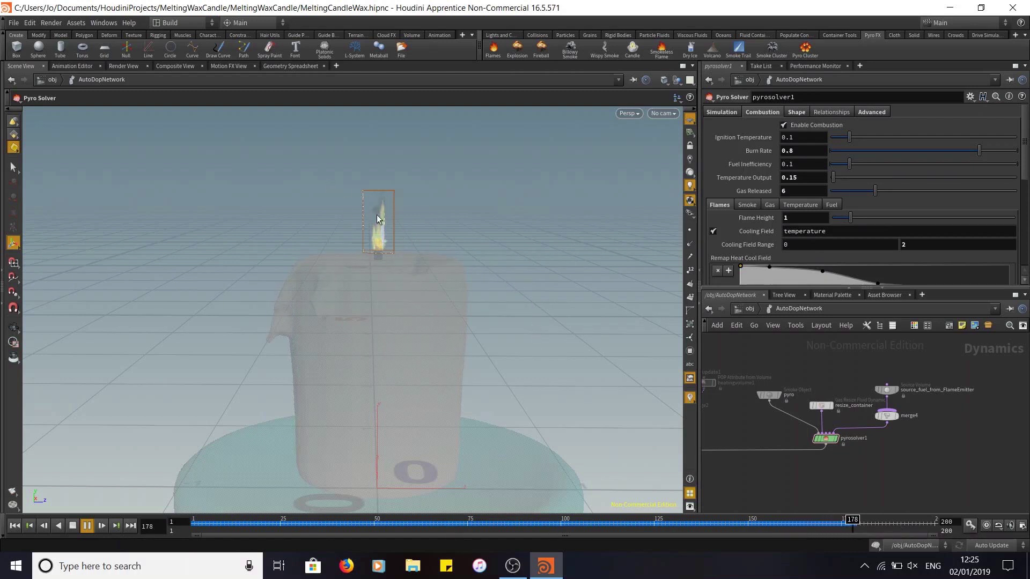
{"action": "left_click", "coordinate": [87, 526]}
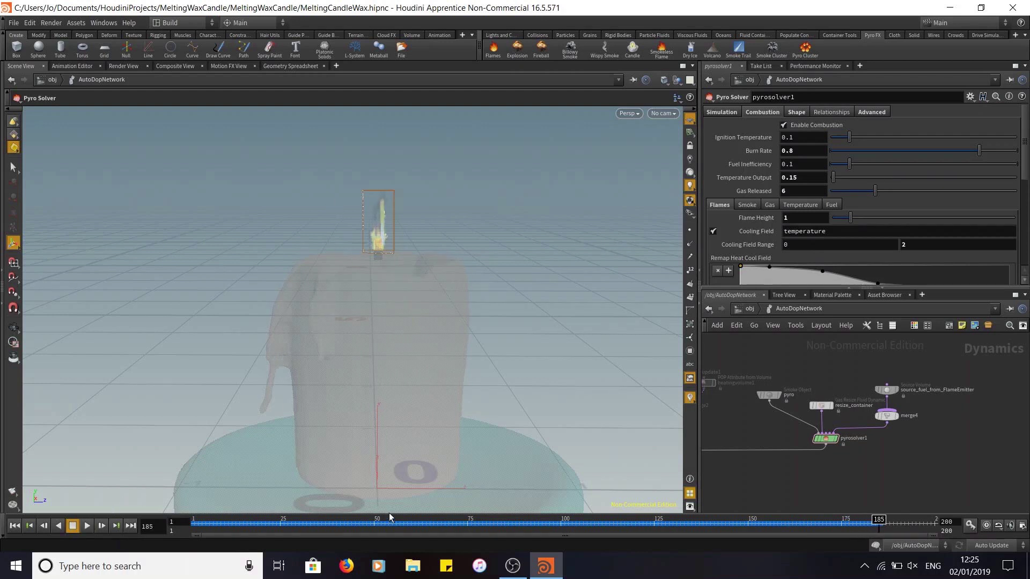
Step: Play the simulation and pause it at about frame 181 to check the flame's height at the wick
{"action": "left_click", "coordinate": [88, 525]}
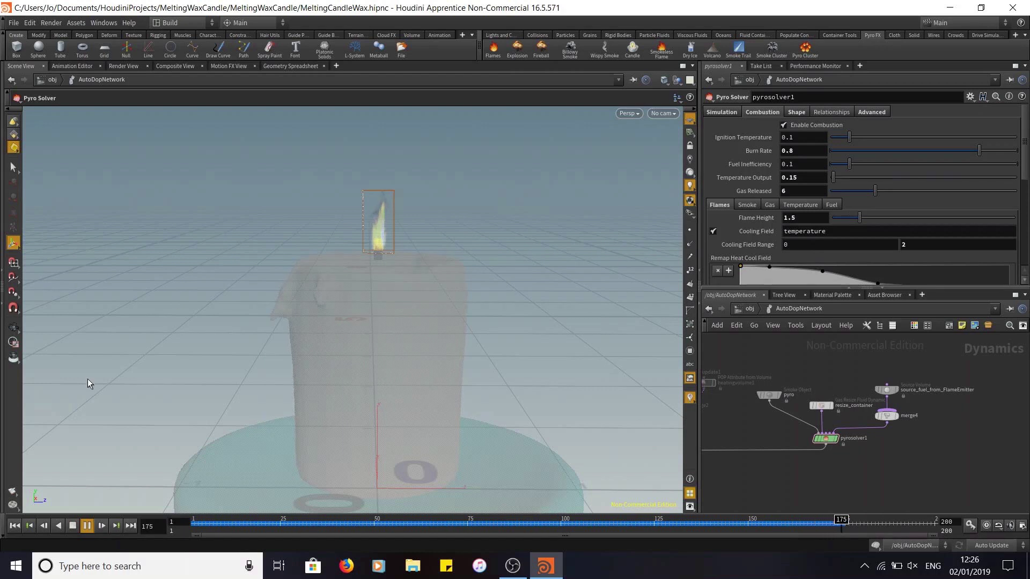
{"action": "left_click", "coordinate": [88, 526]}
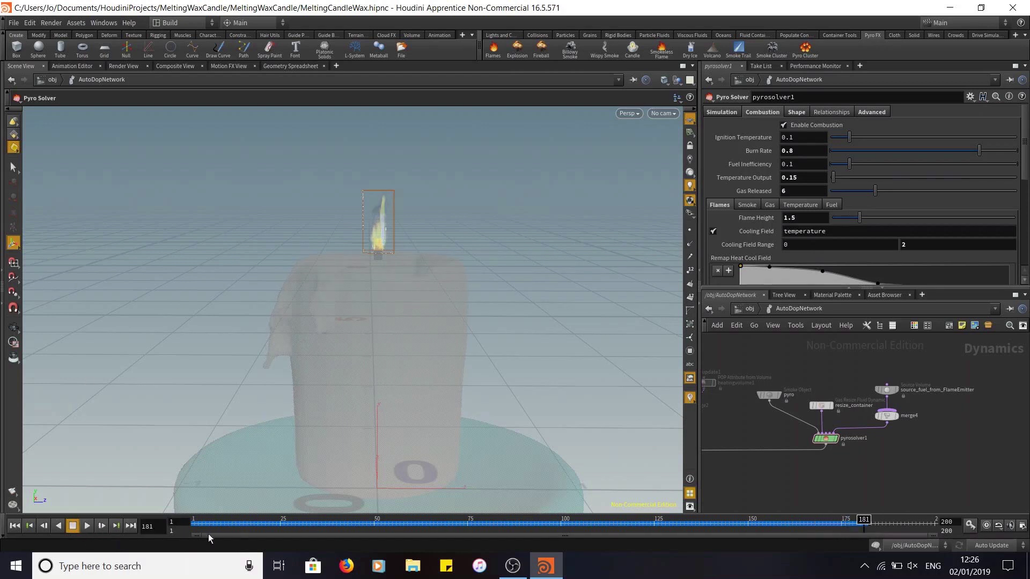
Step: Set the Shredding in the shape settings of pyrosolver1 to 0.001
{"action": "left_click", "coordinate": [797, 112]}
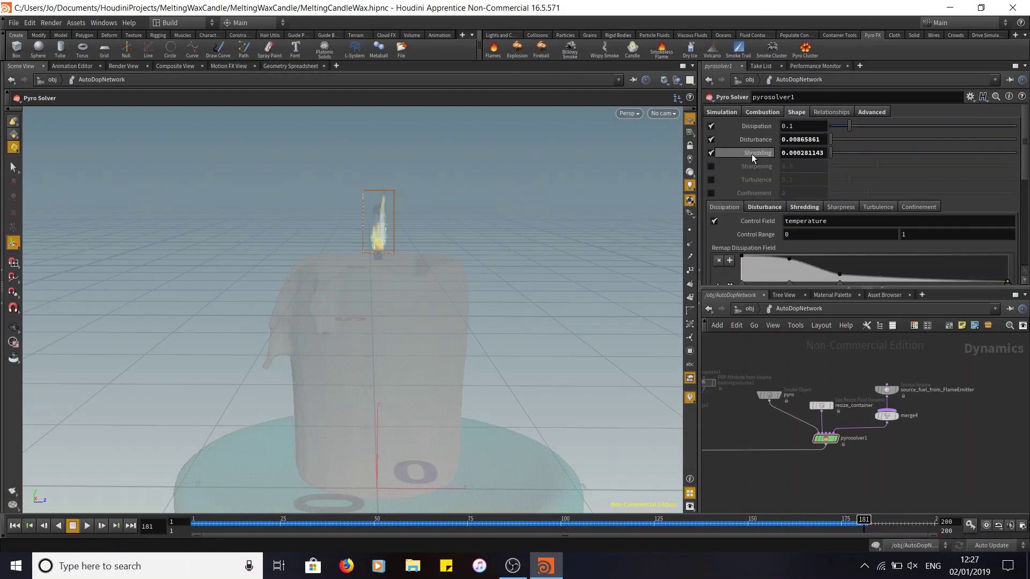
{"action": "mouse_move", "coordinate": [751, 154]}
{"action": "left_click_drag", "start_coordinate": [202, 525], "coordinate": [93, 535]}
{"action": "left_click_drag", "start_coordinate": [801, 153], "coordinate": [826, 153]}
{"action": "type", "text": "1"}
{"action": "key", "text": "Return"}
Step: Play the simulation from the start to about frame 19 and scrub through the timeline to review the flame
{"action": "left_click", "coordinate": [89, 523]}
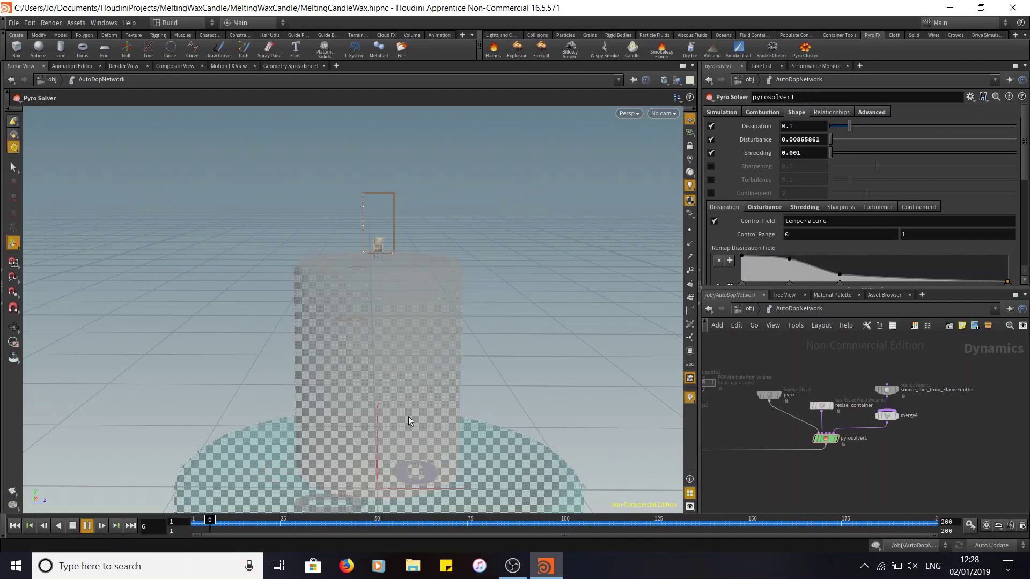
{"action": "left_click", "coordinate": [87, 526]}
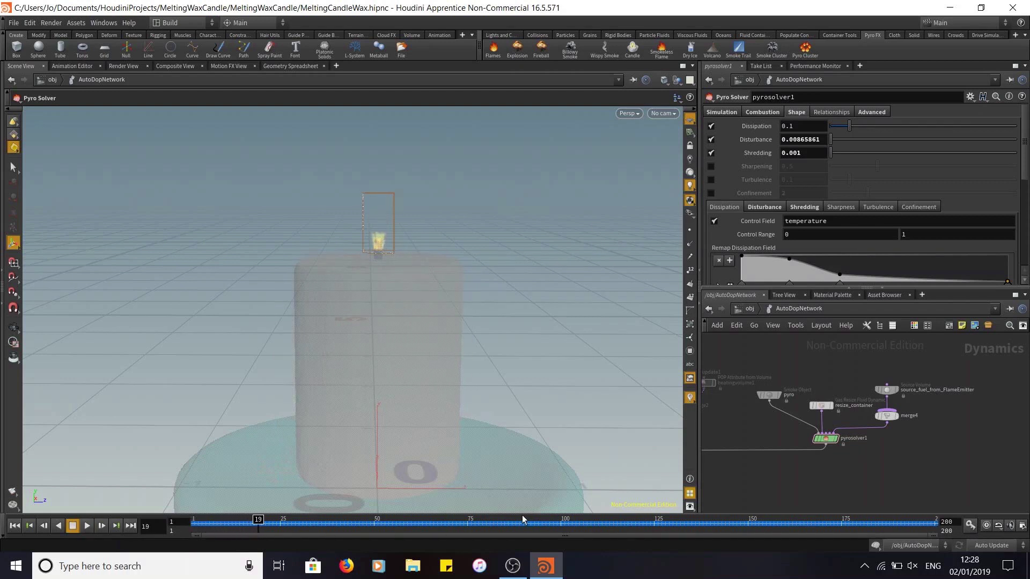
{"action": "mouse_move", "coordinate": [556, 531]}
{"action": "left_mouse_down"}
{"action": "mouse_move", "coordinate": [635, 526]}
{"action": "mouse_move", "coordinate": [196, 526]}
{"action": "left_mouse_up"}
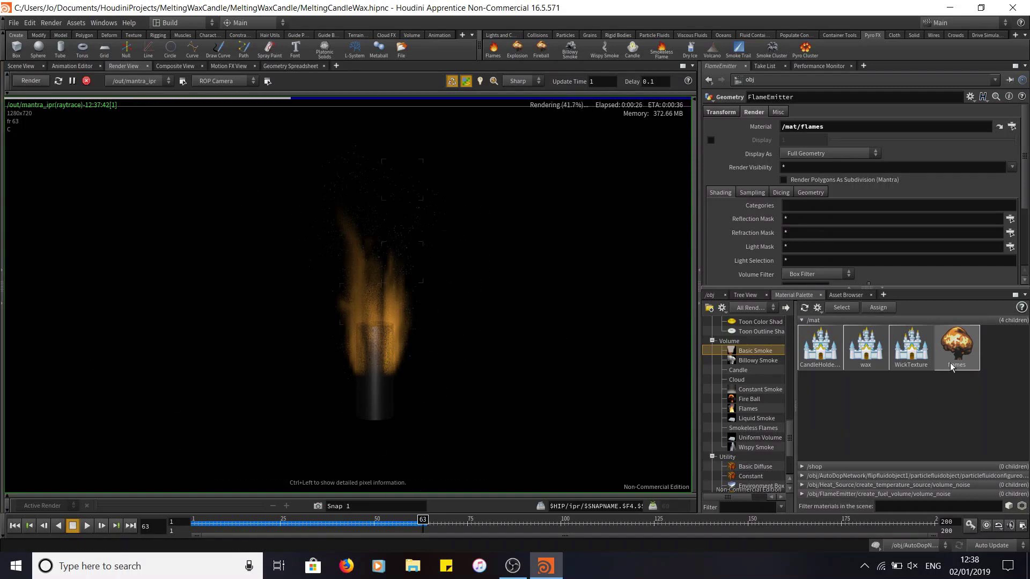
Step: Set the specular IOR of the WickTexture material to 1.0
{"action": "left_click", "coordinate": [910, 348]}
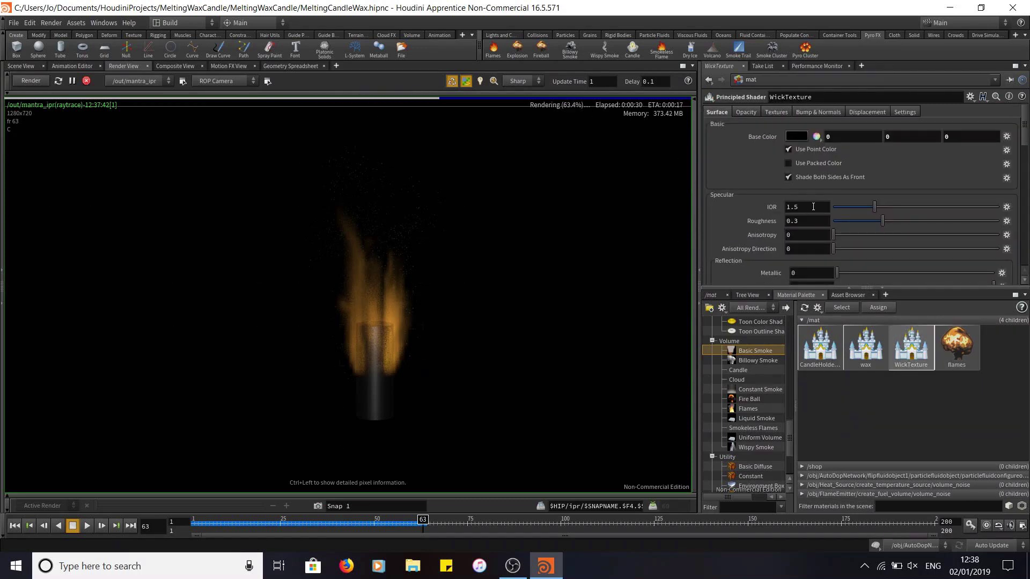
{"action": "type", "text": "1.0"}
{"action": "key", "text": "Return"}
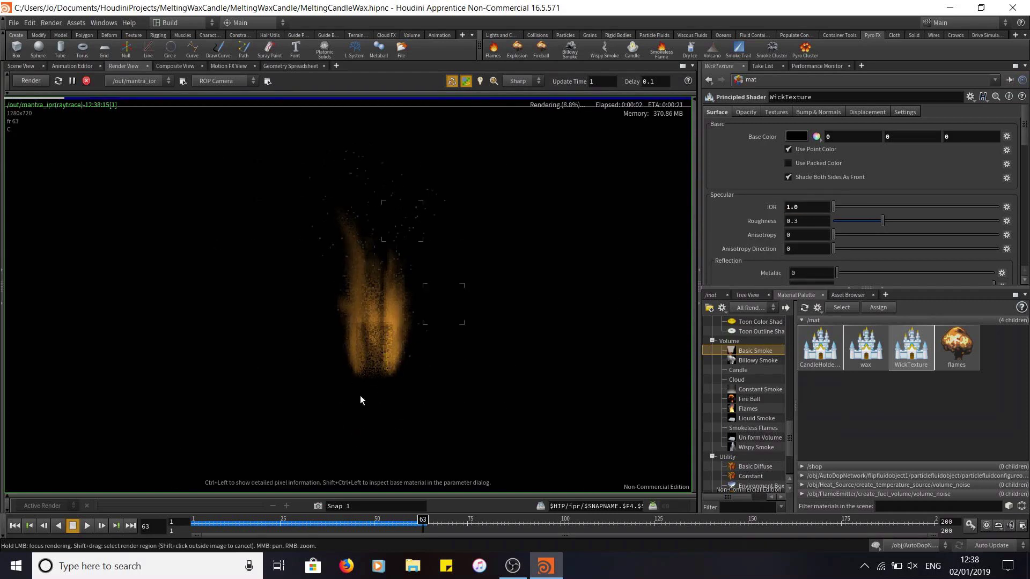
Step: In the fire color ramp of the flames material, shift the orange point toward black, yellow to about 0.417 and white to about 0.628
{"action": "left_click", "coordinate": [967, 355]}
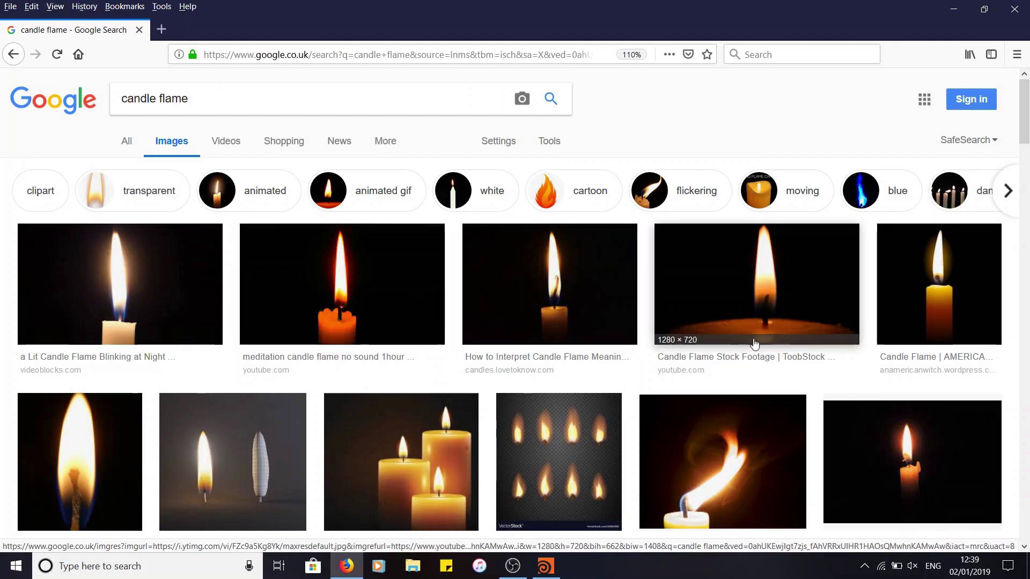
{"action": "left_click", "coordinate": [952, 10]}
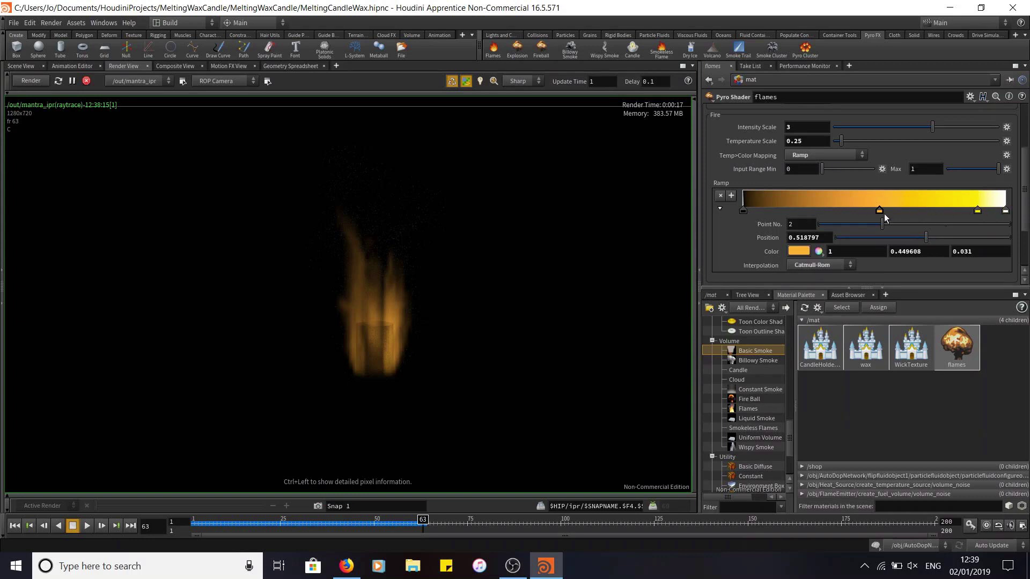
{"action": "left_click_drag", "start_coordinate": [878, 211], "coordinate": [772, 214]}
{"action": "left_click_drag", "start_coordinate": [978, 210], "coordinate": [852, 214]}
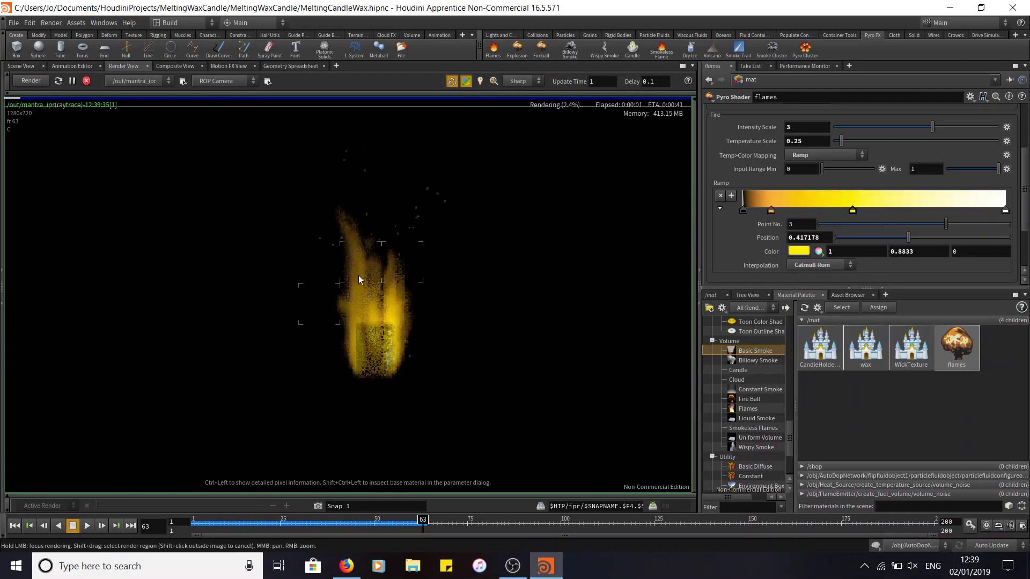
{"action": "left_click_drag", "start_coordinate": [1004, 213], "coordinate": [908, 213]}
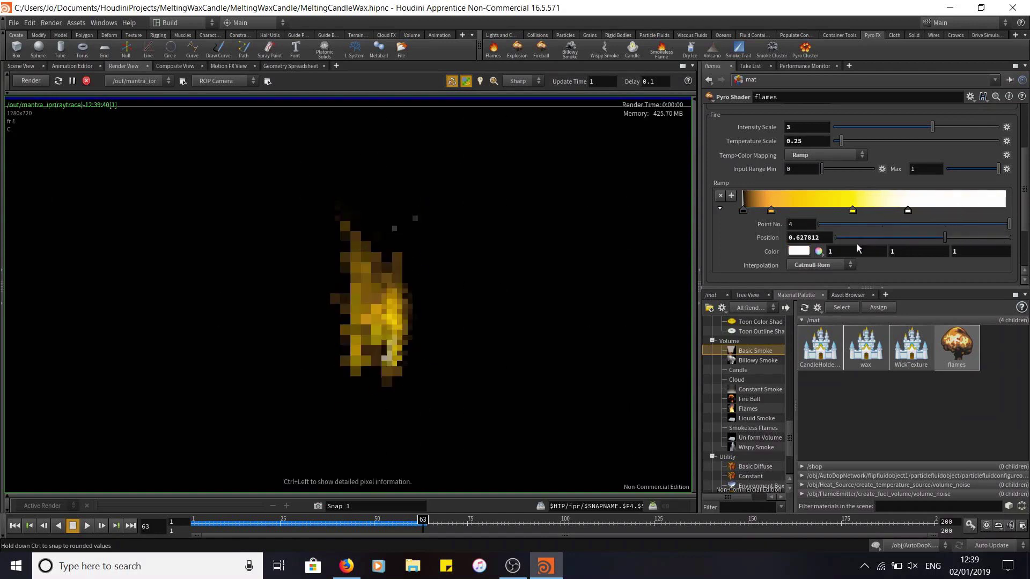
Step: Delete the orange point from the fire color ramp and move the yellow point to about 0.153
{"action": "left_click", "coordinate": [771, 211]}
{"action": "left_click", "coordinate": [770, 210], "text": "ctrl"}
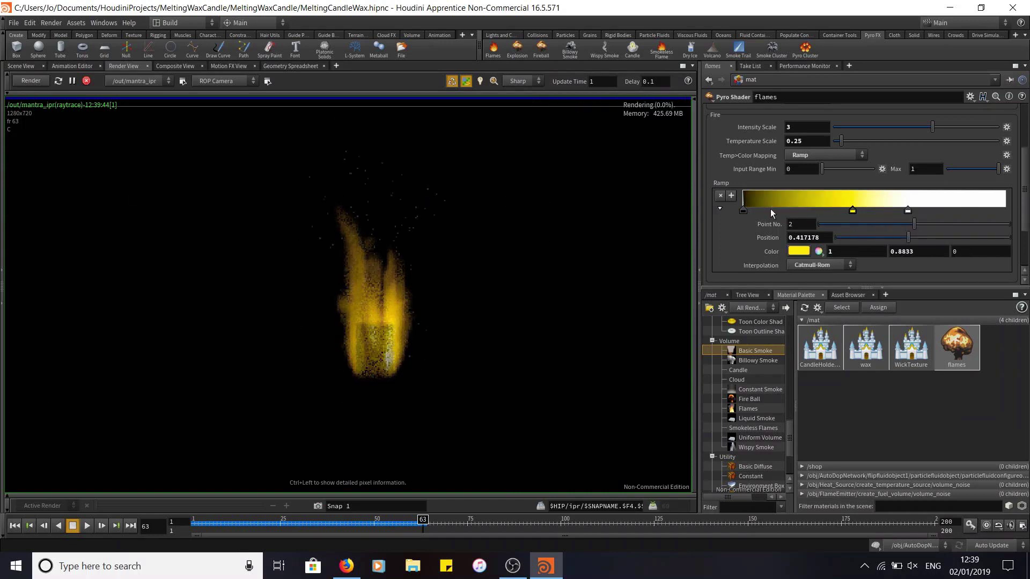
{"action": "left_click_drag", "start_coordinate": [852, 211], "coordinate": [783, 209]}
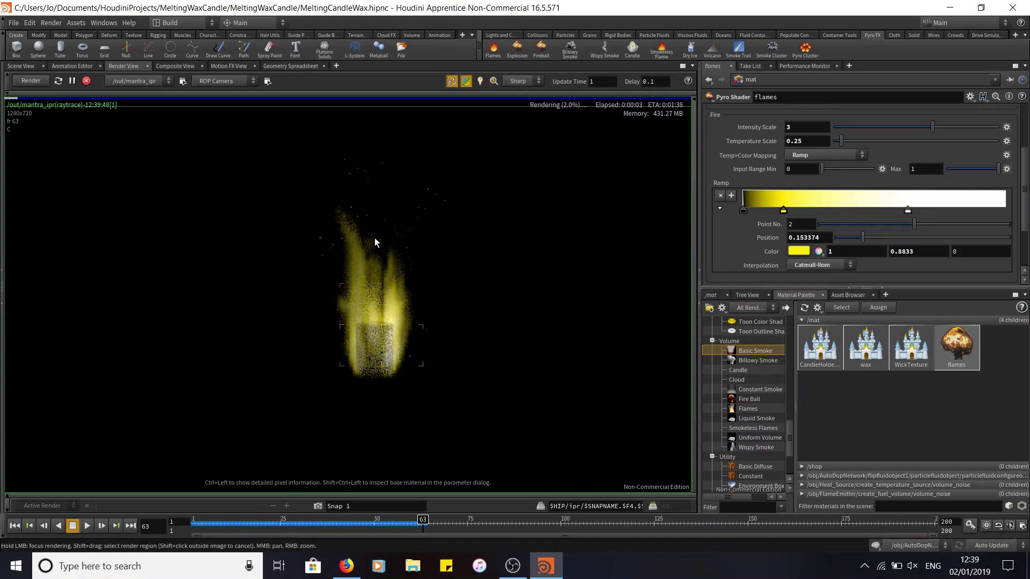
Step: Check the candle flame reference images in the browser and recolor the yellow ramp point to orange (1, 0.28, 0) in Houdini
{"action": "left_click", "coordinate": [347, 566]}
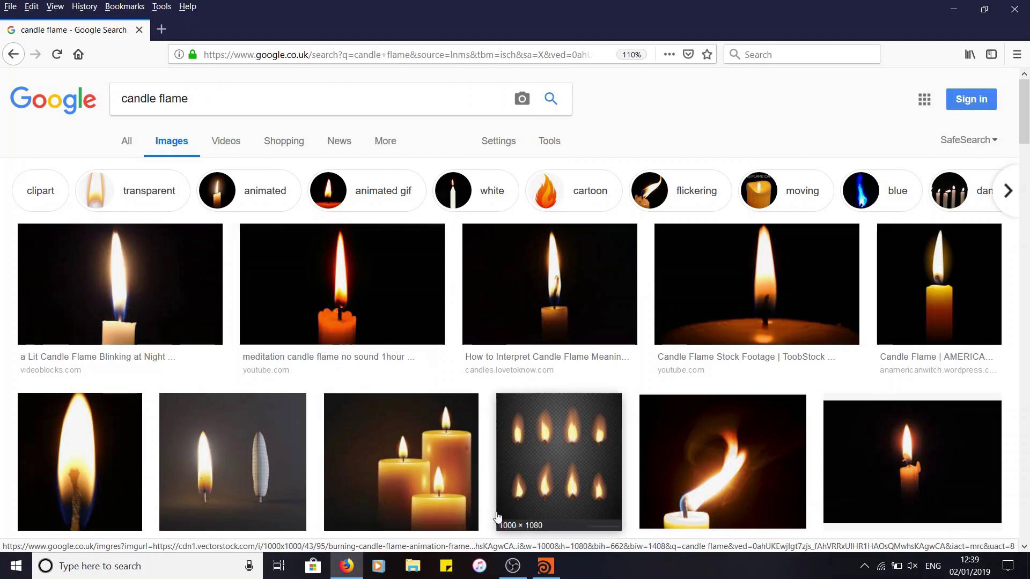
{"action": "left_click", "coordinate": [544, 569]}
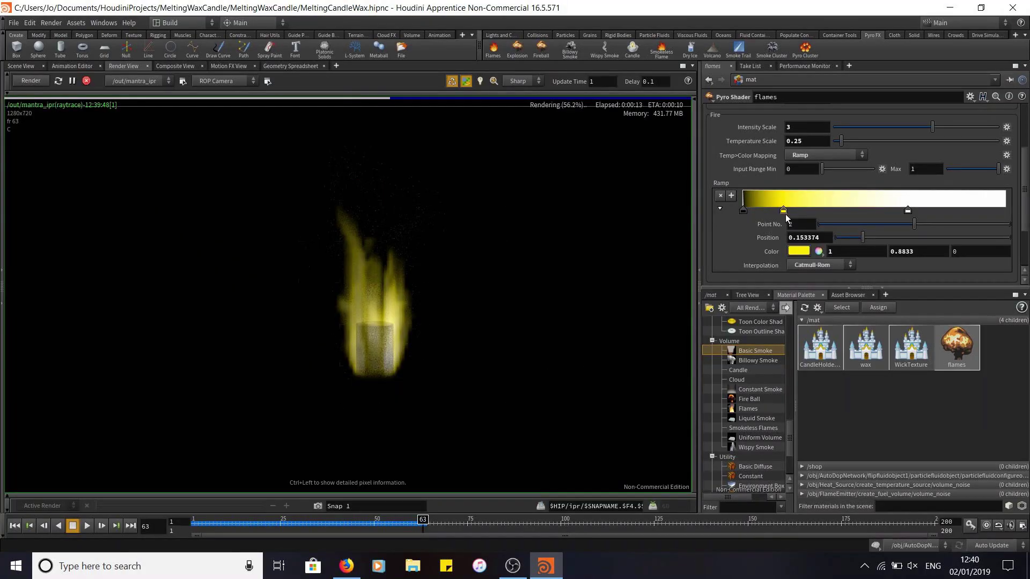
{"action": "double_click", "coordinate": [784, 210]}
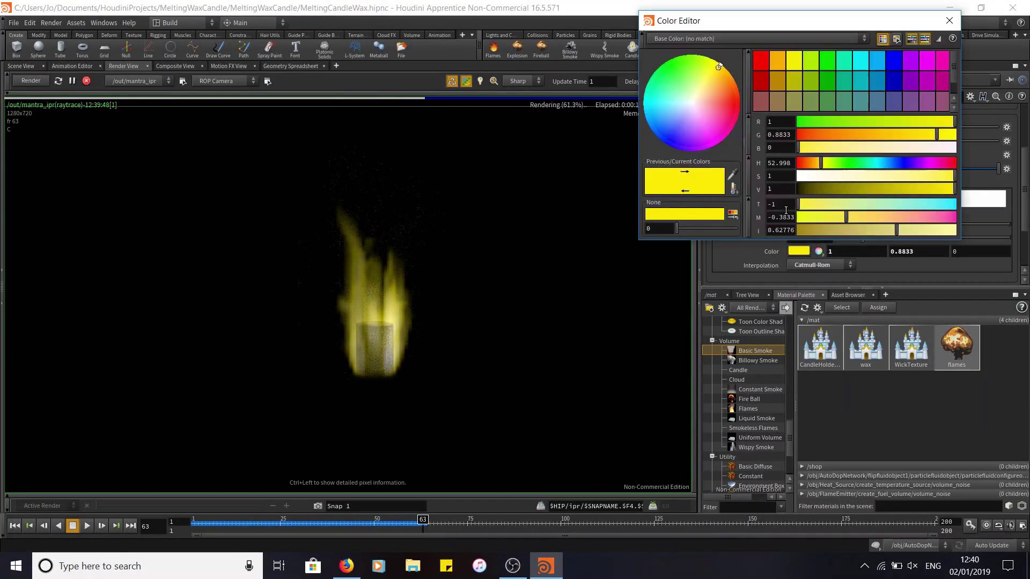
{"action": "left_click", "coordinate": [841, 135]}
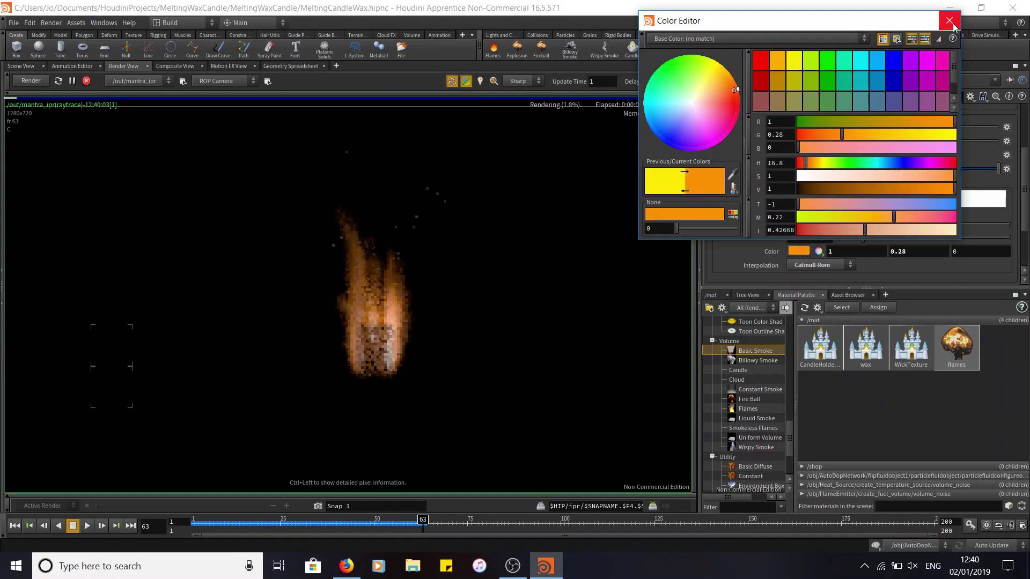
{"action": "left_click", "coordinate": [949, 22]}
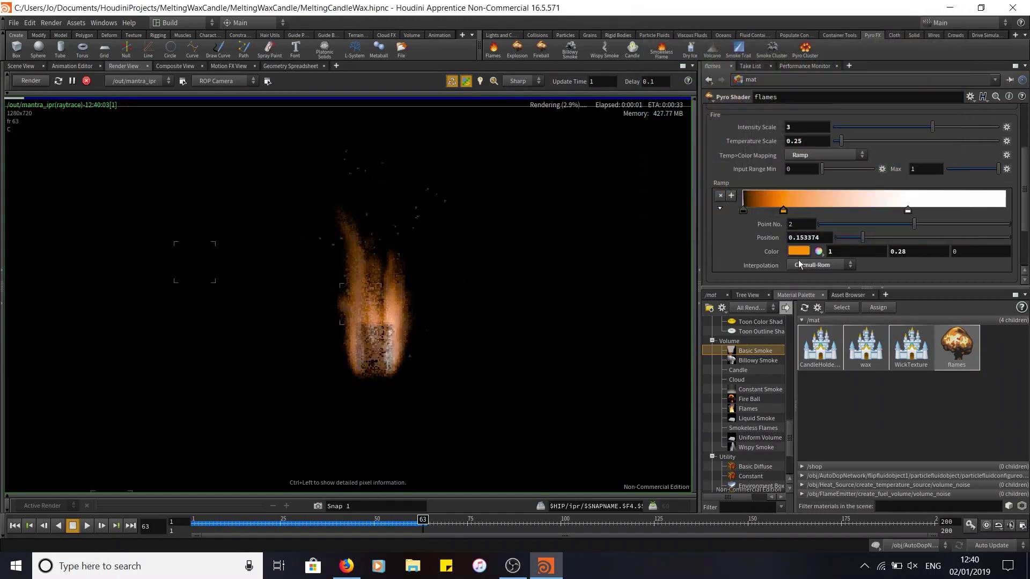
Step: Add a dark red point (0.416, 0, 0) at about 0.047 between the black and orange points of the fire ramp
{"action": "double_click", "coordinate": [755, 205]}
{"action": "left_click", "coordinate": [762, 65]}
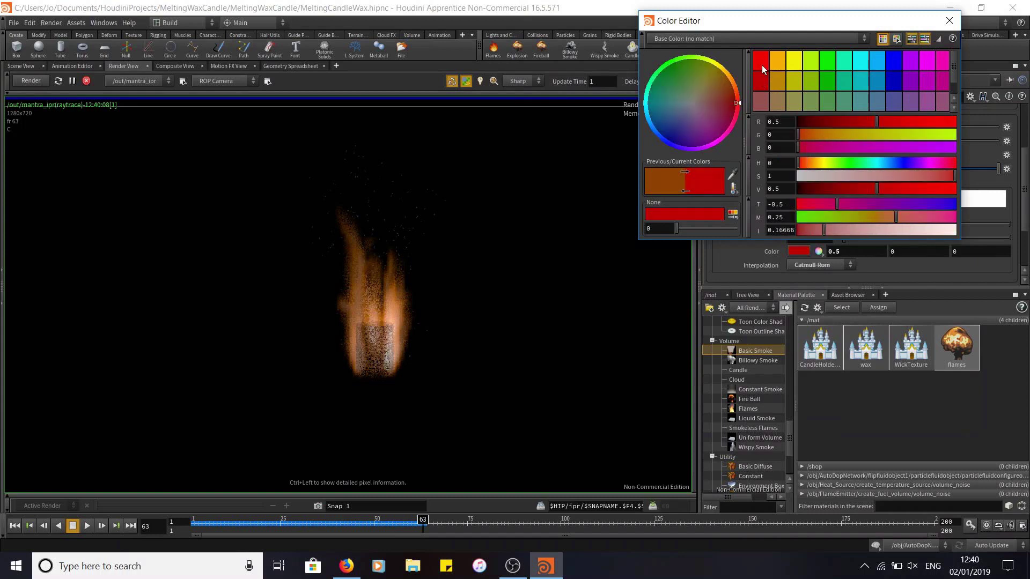
{"action": "left_click", "coordinate": [864, 119]}
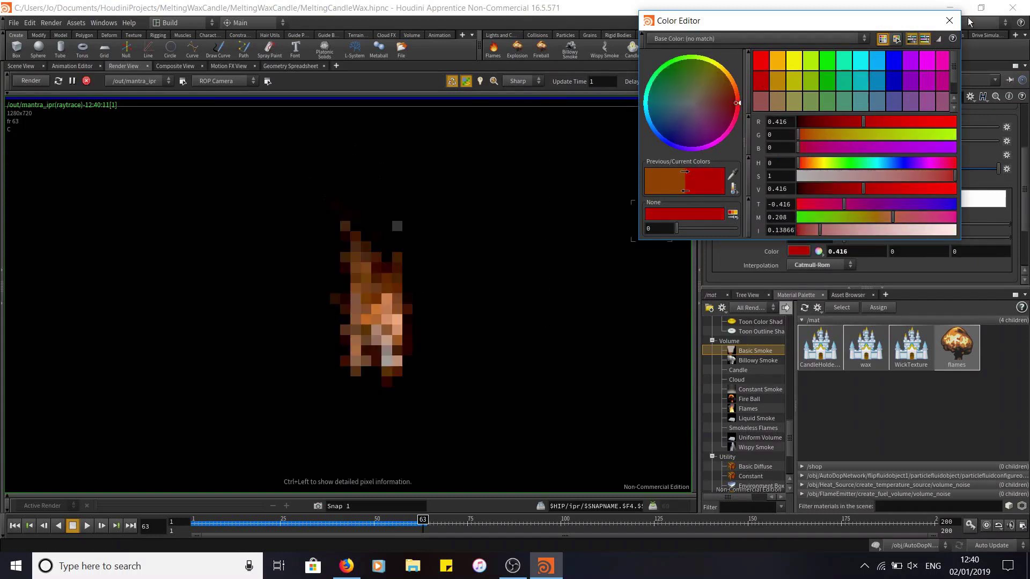
{"action": "left_click", "coordinate": [950, 21]}
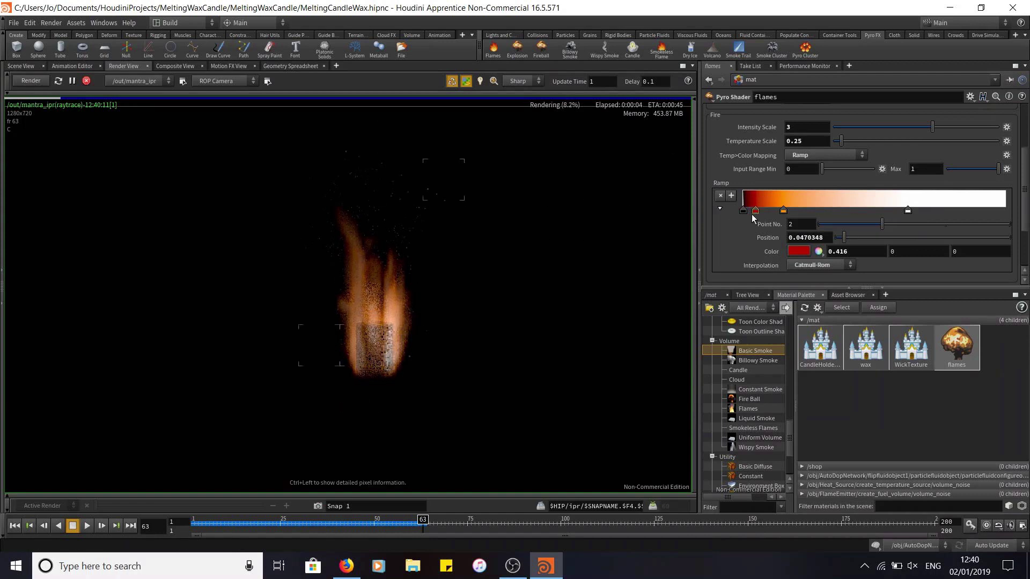
Step: Move the red and orange ramp points closer to black, orange at about 0.098, and add a yellow point (0.9, 0.669, 0) at about 0.135
{"action": "left_click_drag", "start_coordinate": [751, 213], "coordinate": [777, 211]}
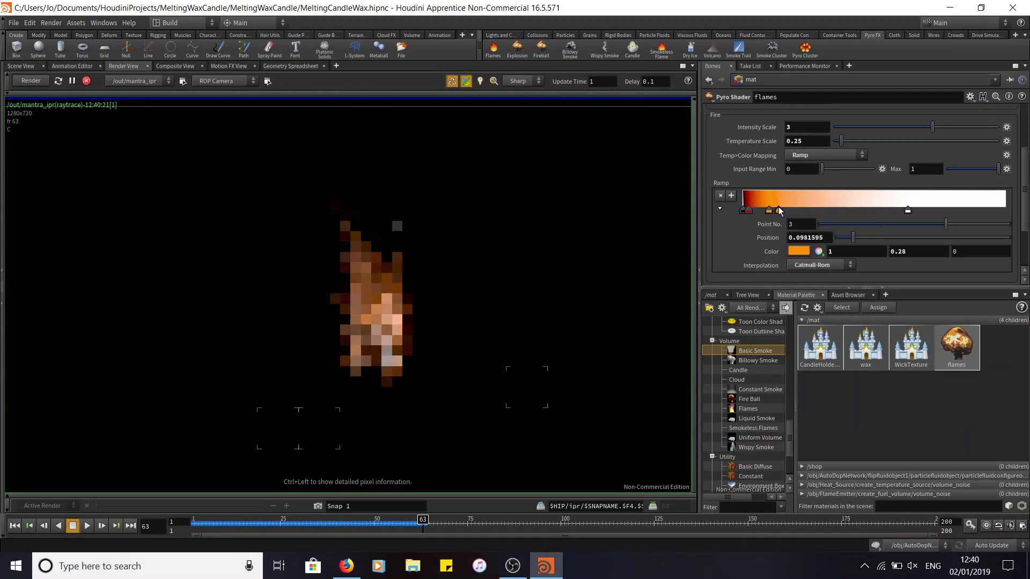
{"action": "double_click", "coordinate": [779, 210]}
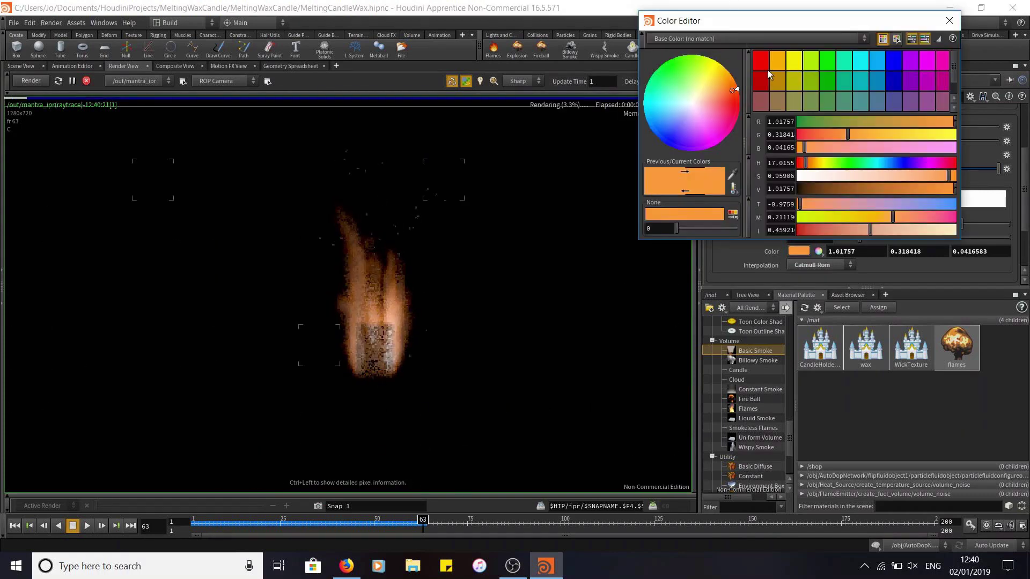
{"action": "left_click", "coordinate": [795, 59]}
{"action": "left_click", "coordinate": [778, 61]}
{"action": "left_click_drag", "start_coordinate": [909, 137], "coordinate": [902, 138]}
{"action": "left_click", "coordinate": [948, 21]}
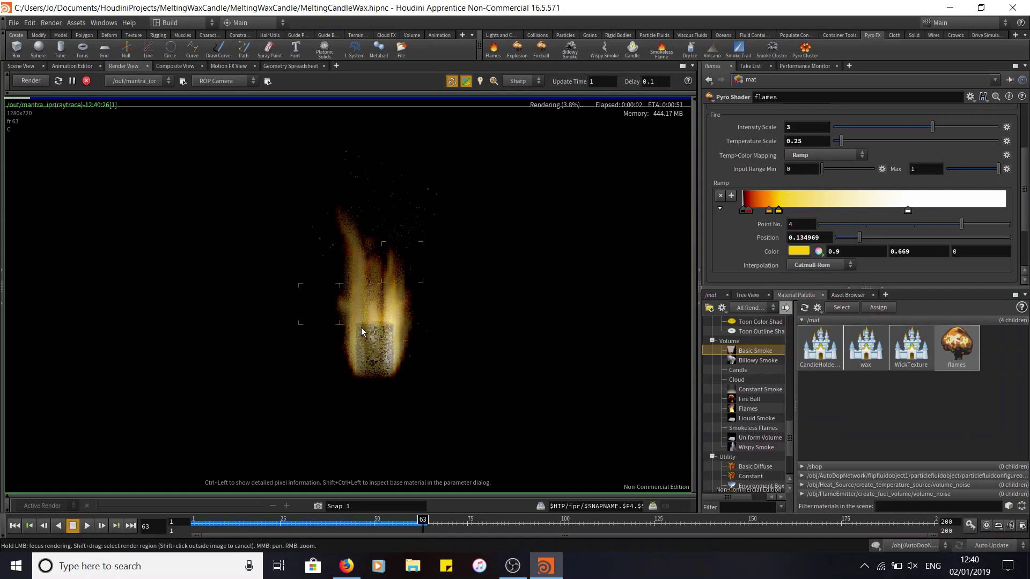
Step: Move the white ramp point to about 0.407 and the dark red point to about 0.051
{"action": "left_click_drag", "start_coordinate": [909, 211], "coordinate": [850, 210]}
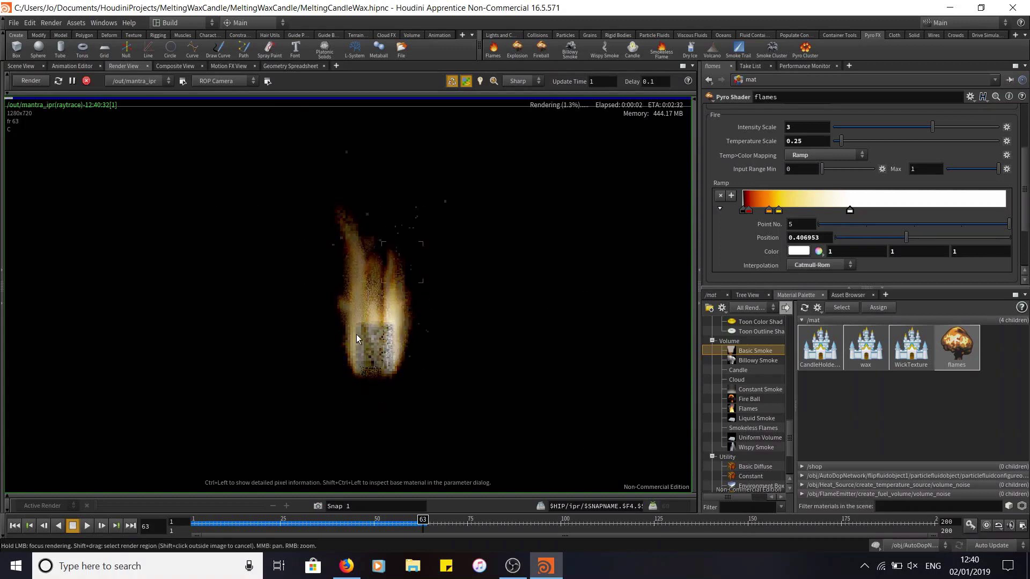
{"action": "scroll", "coordinate": [366, 360], "scroll_direction": "down", "scroll_amount": 3}
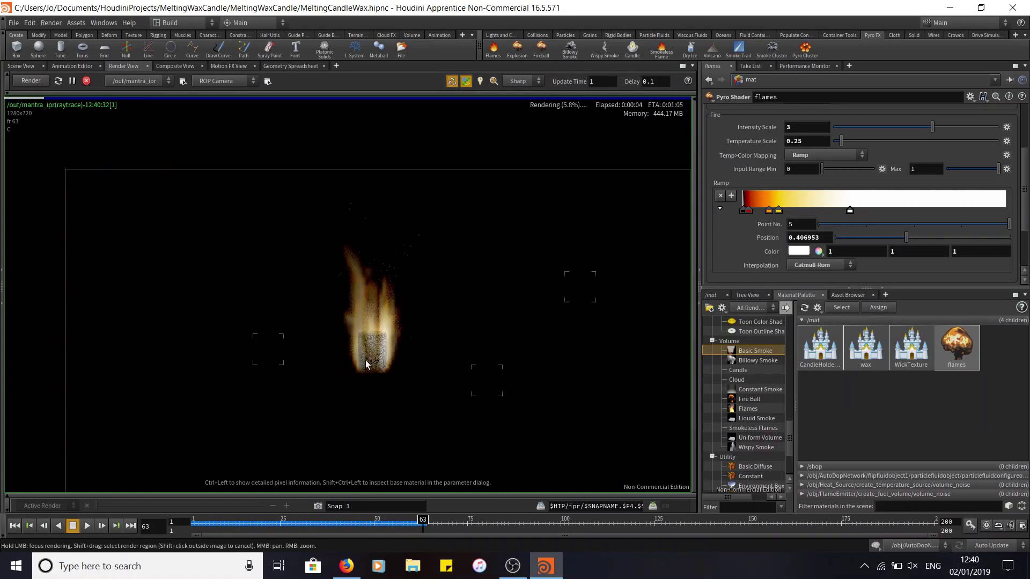
{"action": "middle_click_drag", "start_coordinate": [365, 360], "coordinate": [355, 300]}
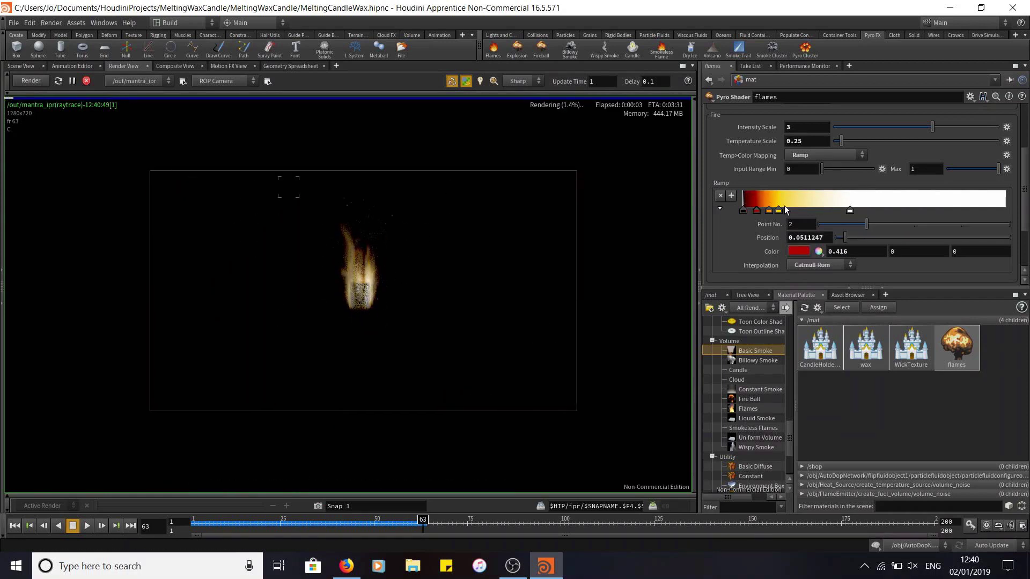
Step: Move the yellow ramp point slightly toward white, place the orange point at about 0.121 and set its color to 1, 0.229, 0
{"action": "left_click_drag", "start_coordinate": [780, 210], "coordinate": [776, 209]}
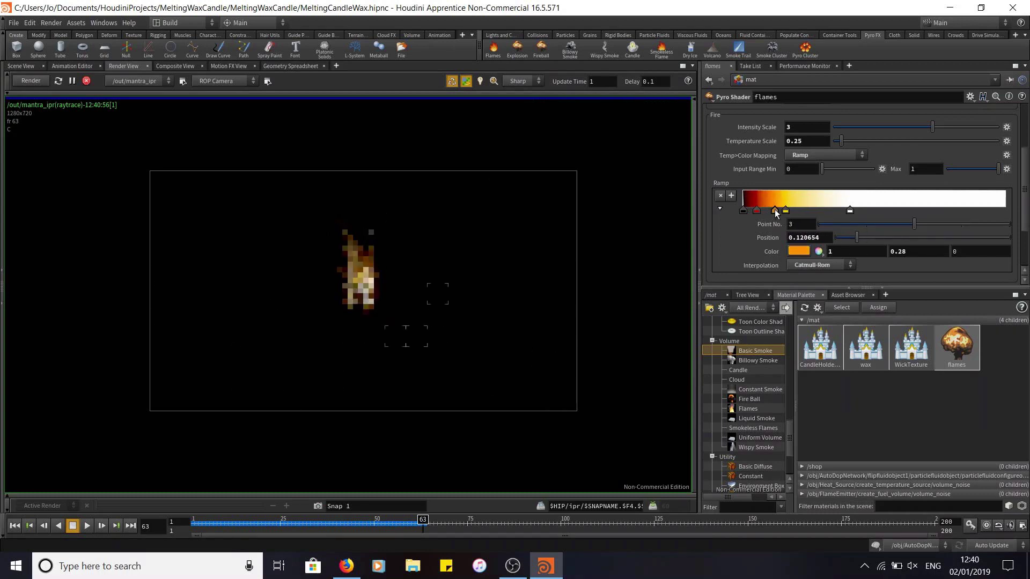
{"action": "double_click", "coordinate": [774, 210]}
{"action": "mouse_move", "coordinate": [842, 134]}
{"action": "left_mouse_down"}
{"action": "mouse_move", "coordinate": [845, 150]}
{"action": "mouse_move", "coordinate": [833, 134]}
{"action": "left_mouse_up"}
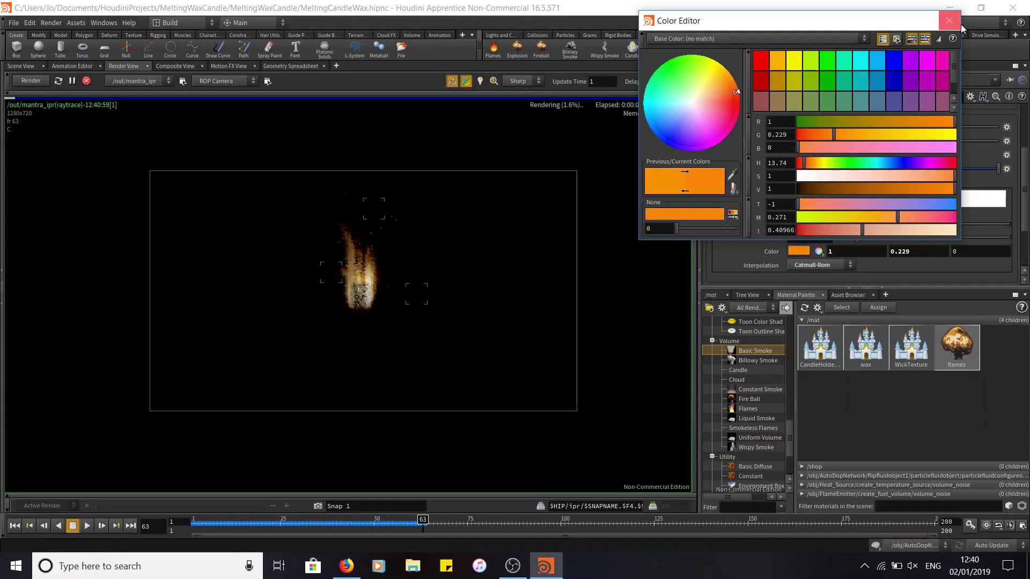
{"action": "left_click", "coordinate": [949, 21]}
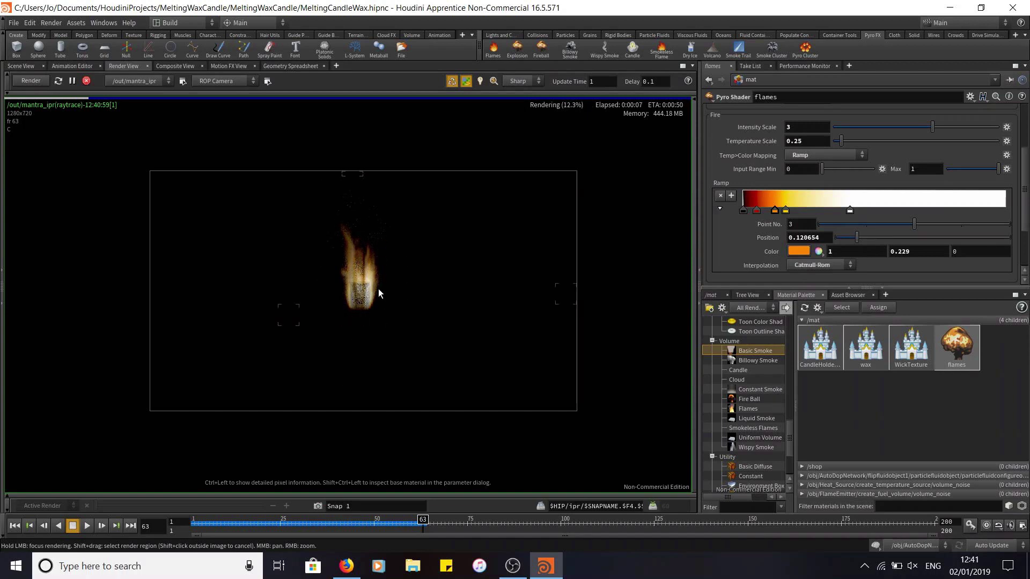
Step: Move the white ramp point just past the ramp's middle and add a pale yellow point (0.955, 0.89, 0.474) between yellow and white
{"action": "left_click_drag", "start_coordinate": [858, 211], "coordinate": [887, 210]}
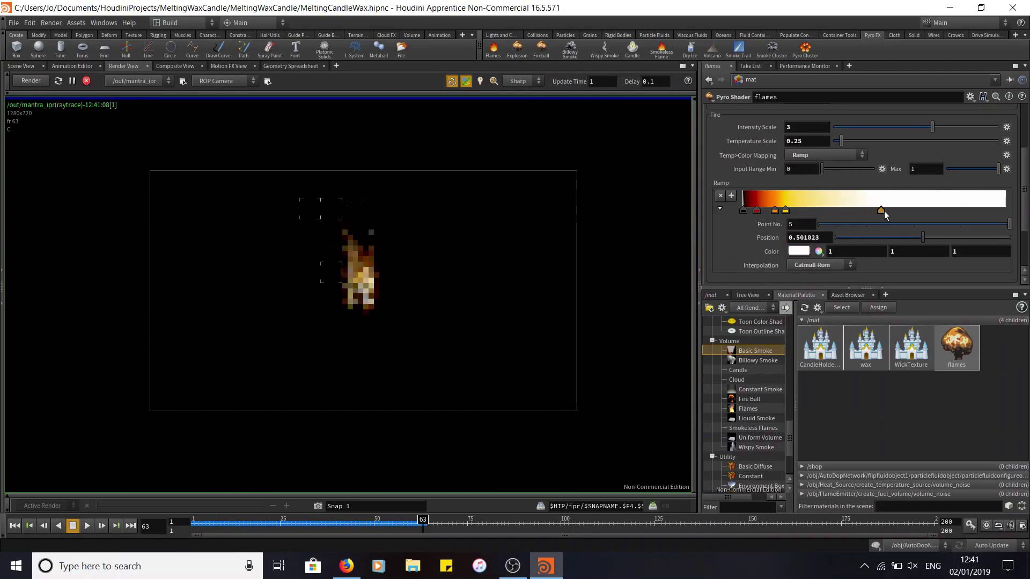
{"action": "left_click", "coordinate": [842, 205]}
{"action": "double_click", "coordinate": [845, 205]}
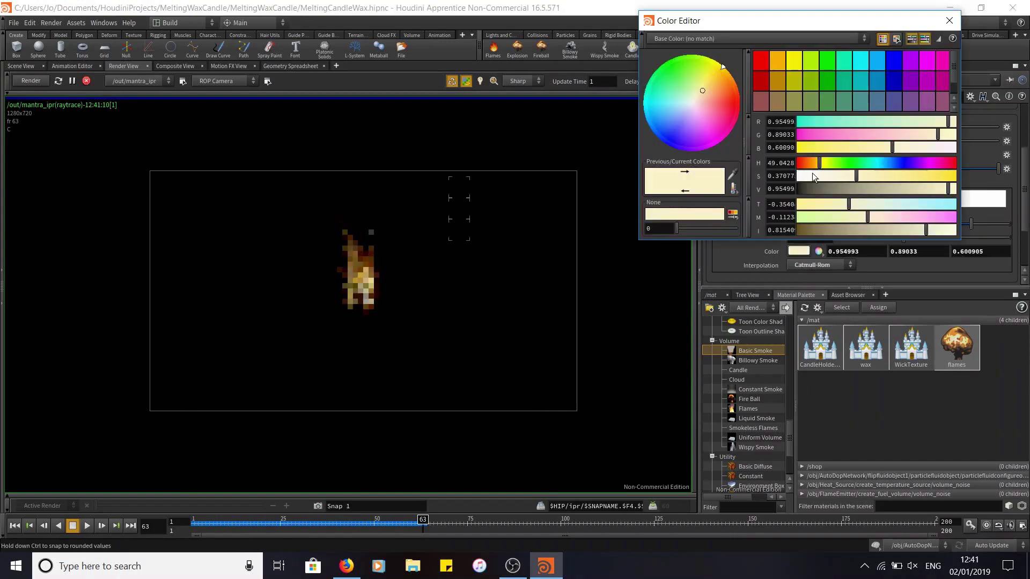
{"action": "left_click_drag", "start_coordinate": [838, 151], "coordinate": [872, 150]}
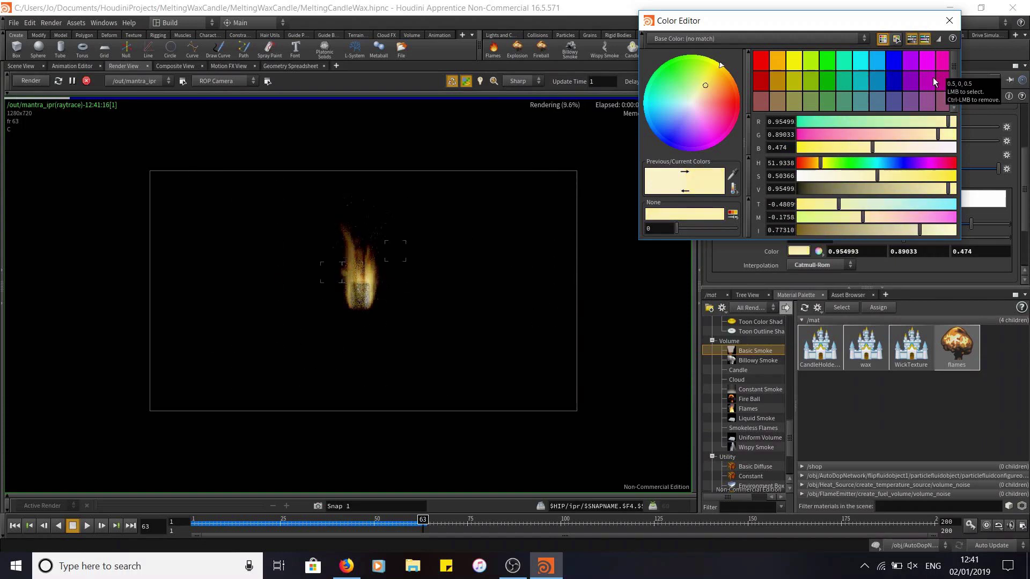
{"action": "left_click", "coordinate": [950, 20]}
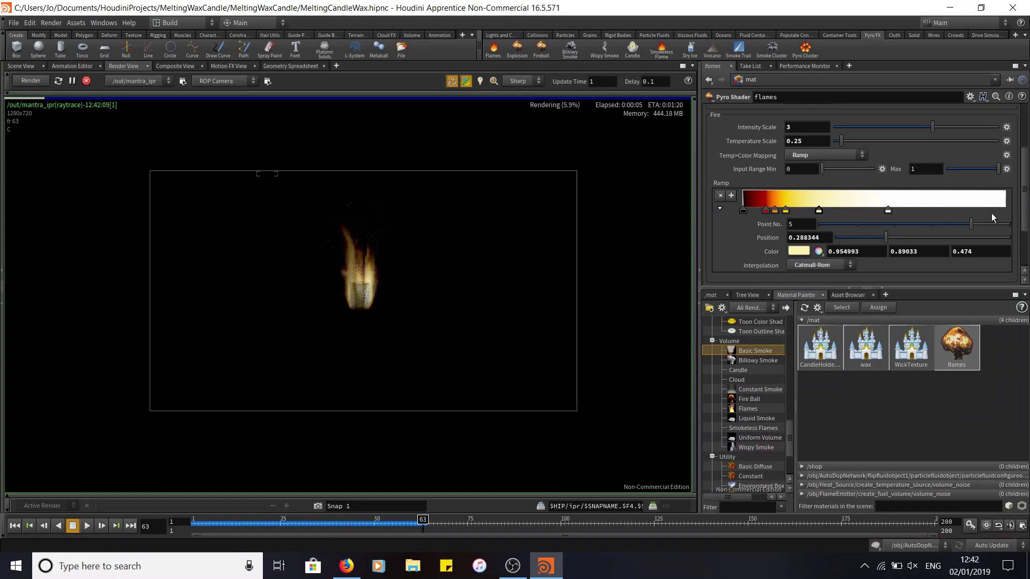
Step: Move the white ramp point to about 0.81, recolor it pale cyan (0.519, 1, 1), and focus the render on the flame
{"action": "left_click_drag", "start_coordinate": [888, 211], "coordinate": [955, 213]}
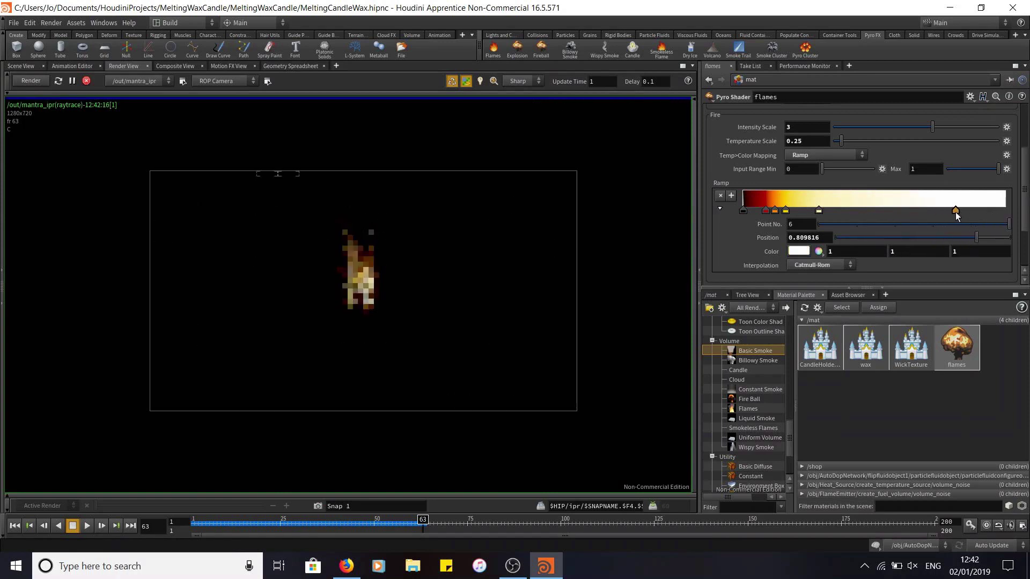
{"action": "double_click", "coordinate": [956, 210]}
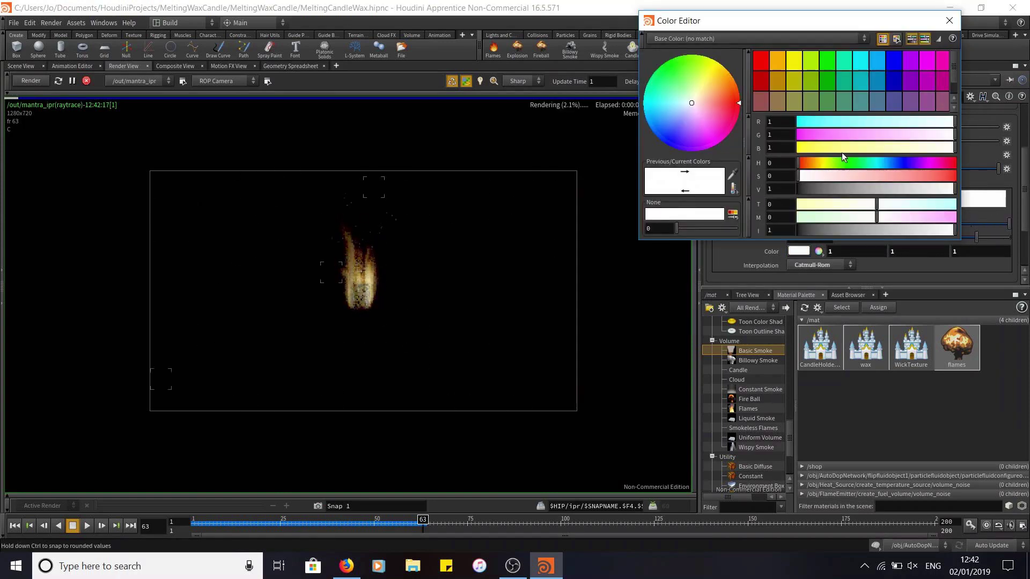
{"action": "left_click", "coordinate": [878, 122]}
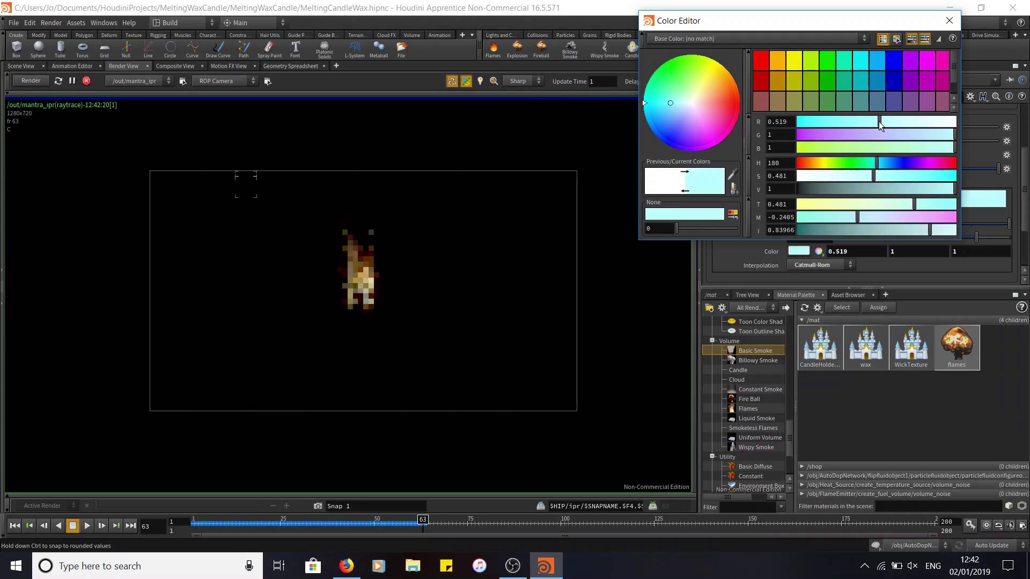
{"action": "left_click", "coordinate": [379, 258]}
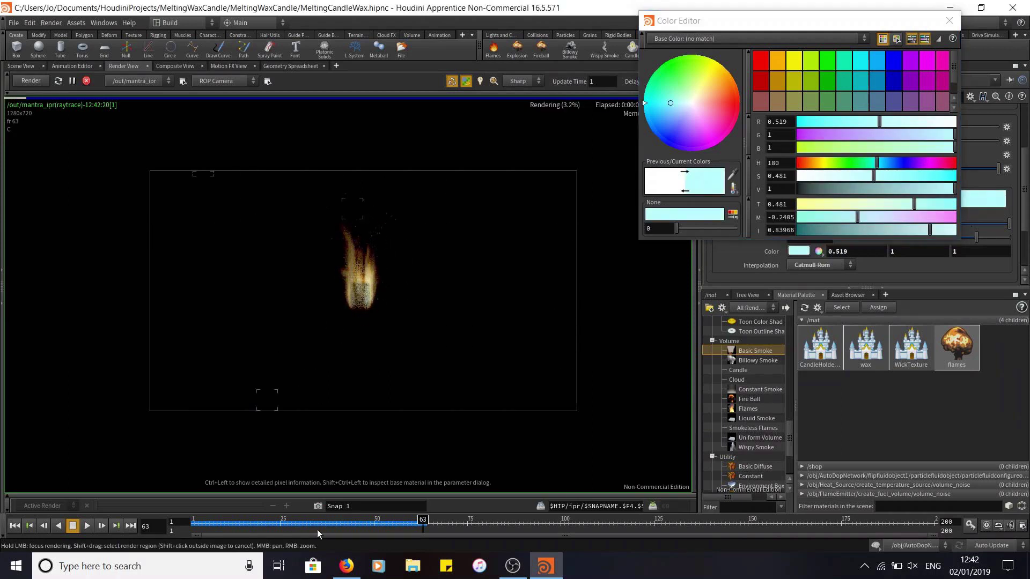
Step: Switch to Firefox, enlarge the Byju's candle flame photo to examine its colors, and return to Houdini
{"action": "left_click", "coordinate": [347, 566]}
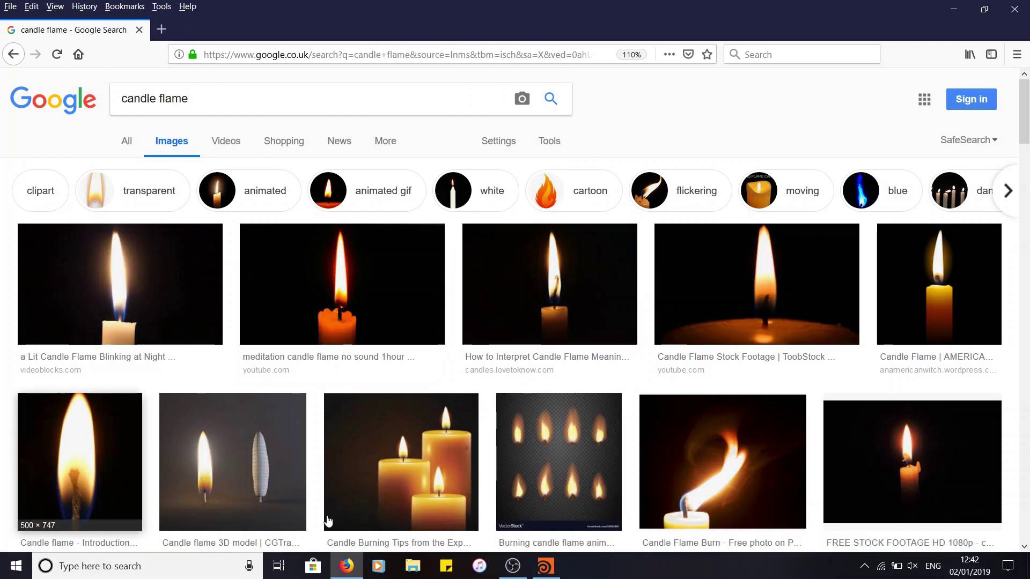
{"action": "left_click", "coordinate": [83, 507]}
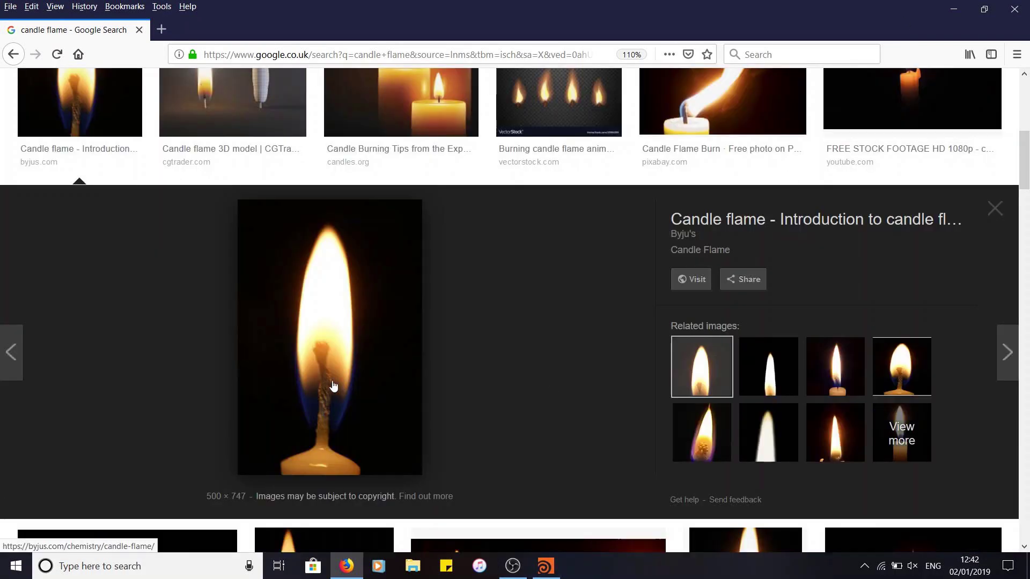
{"action": "left_click", "coordinate": [953, 9]}
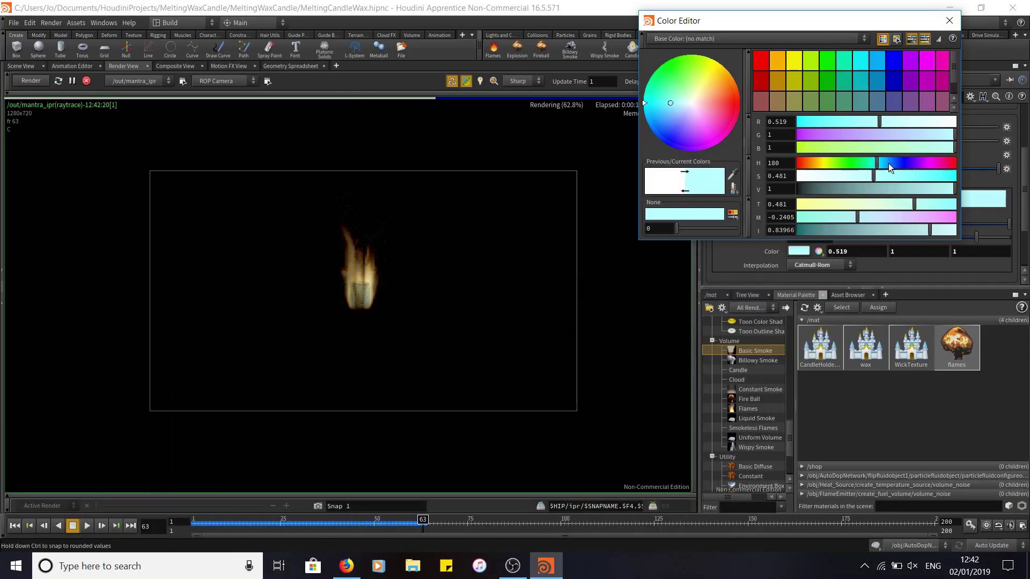
Step: Tint the last fire ramp point of the flames shader pale blue, with RGB 0.519, 0.535033, 1
{"action": "left_click", "coordinate": [888, 163]}
{"action": "left_click", "coordinate": [902, 164]}
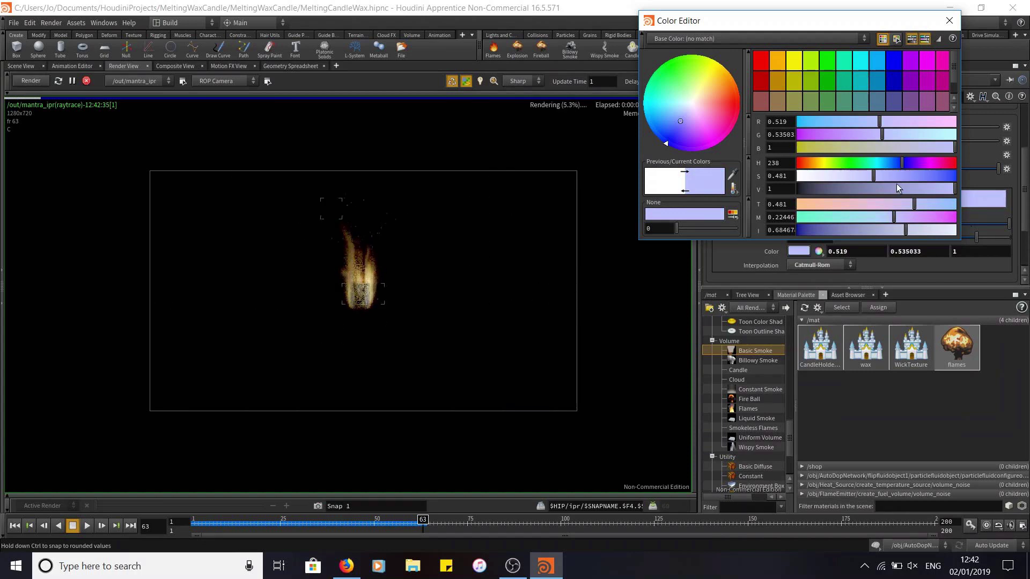
{"action": "left_click", "coordinate": [942, 25]}
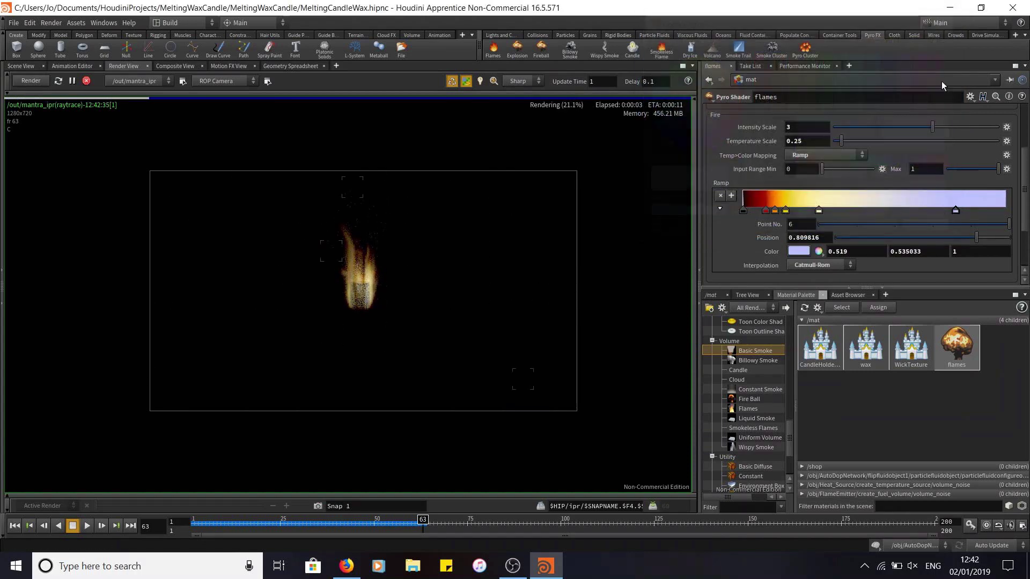
Step: Shift the ramp's pale blue point closer to the pale yellow point and place the yellow point at about 0.35, checking the rendered flame
{"action": "left_click_drag", "start_coordinate": [954, 210], "coordinate": [848, 210]}
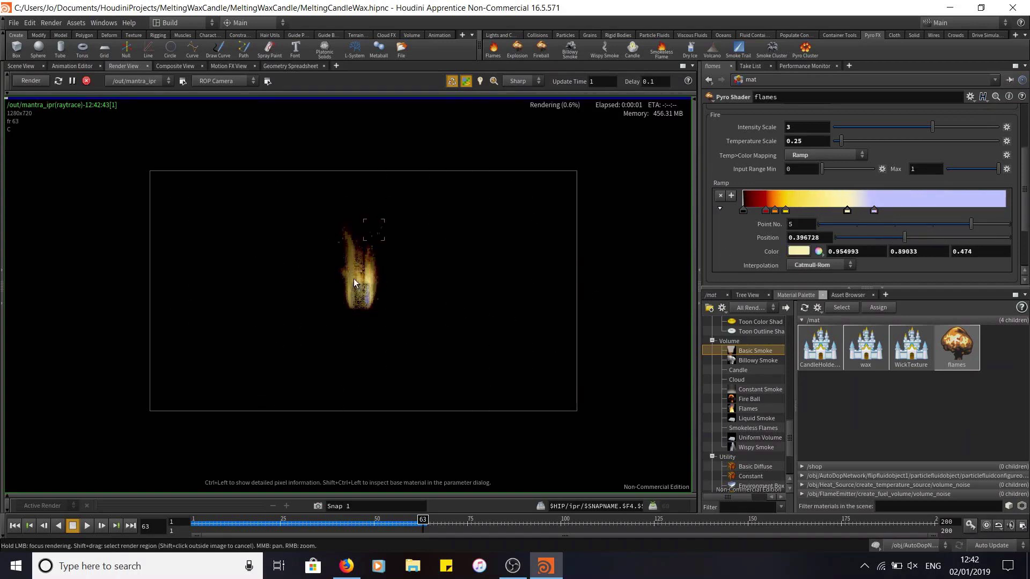
{"action": "scroll", "coordinate": [362, 289], "scroll_direction": "up", "scroll_amount": 4}
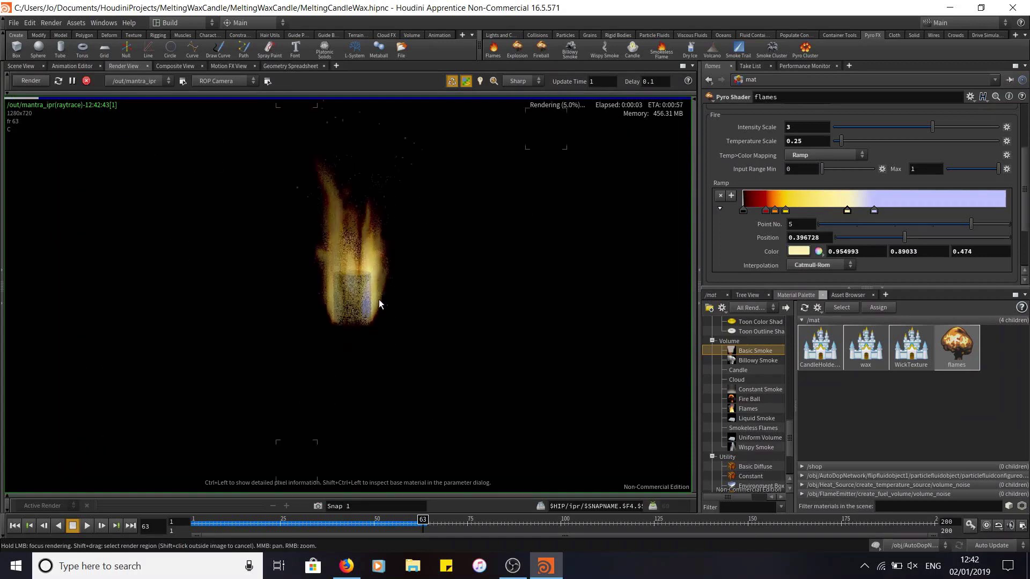
{"action": "scroll", "coordinate": [398, 336], "scroll_direction": "up", "scroll_amount": 2}
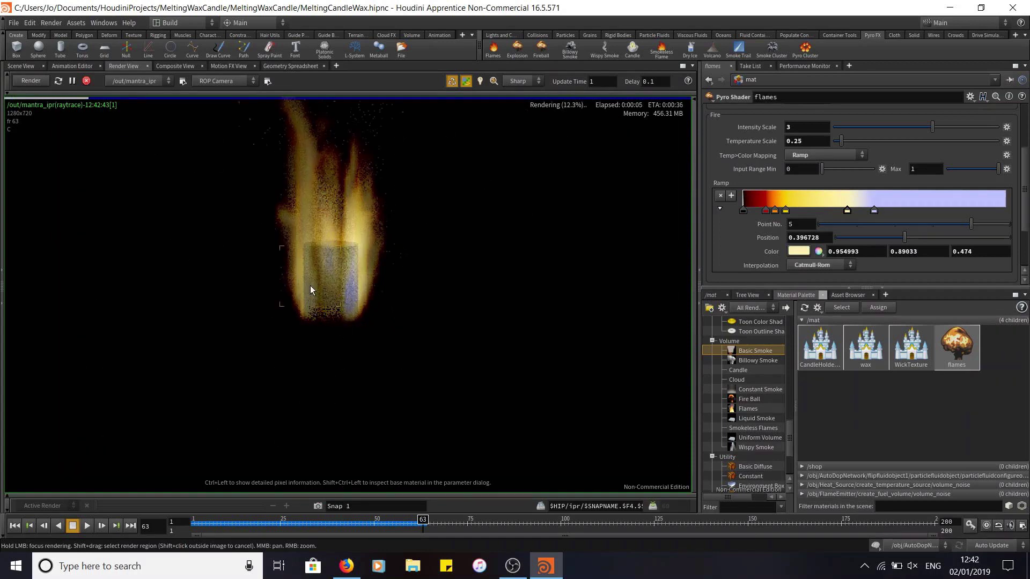
{"action": "scroll", "coordinate": [323, 301], "scroll_direction": "down", "scroll_amount": 3}
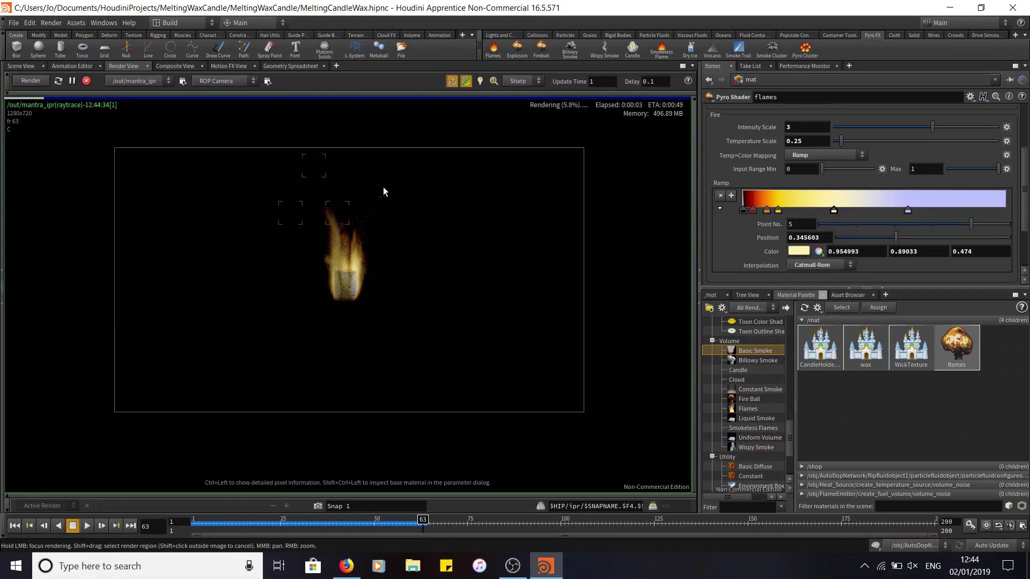
Step: Preview the rendered flame at frames 25, 3, 9, 21, 33, 42 and 56
{"action": "left_click", "coordinate": [281, 525]}
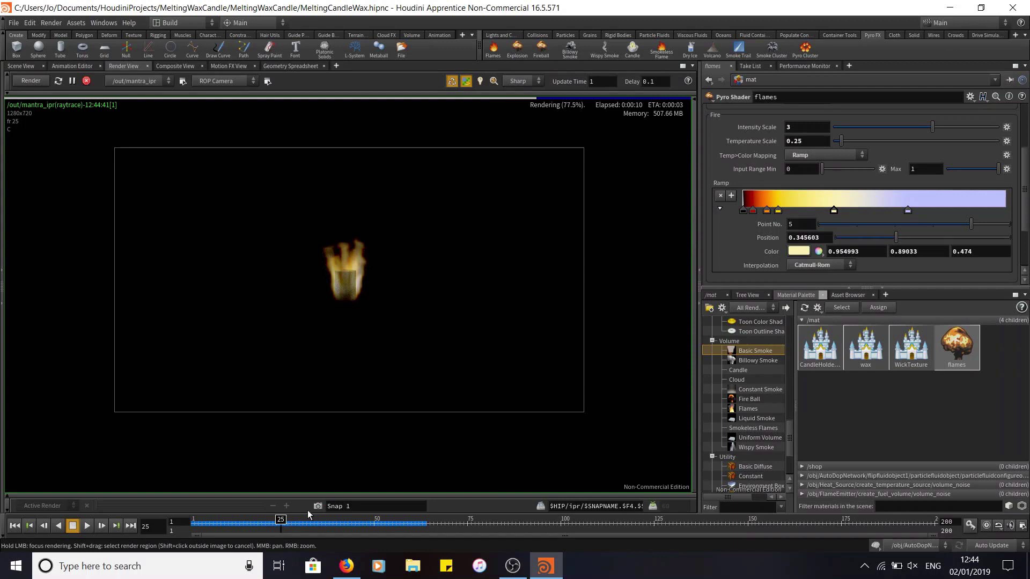
{"action": "left_click", "coordinate": [199, 523]}
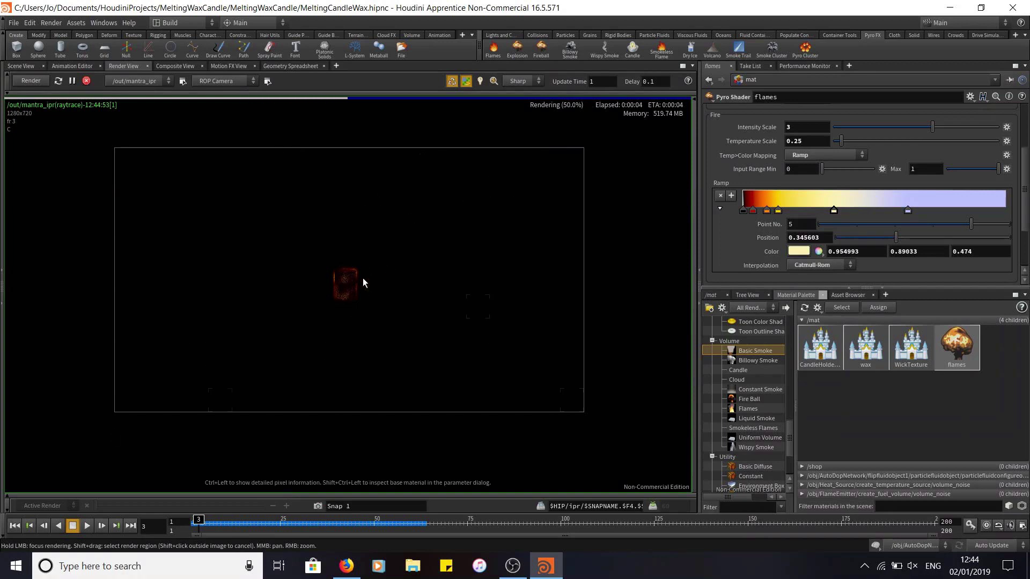
{"action": "left_click", "coordinate": [220, 523]}
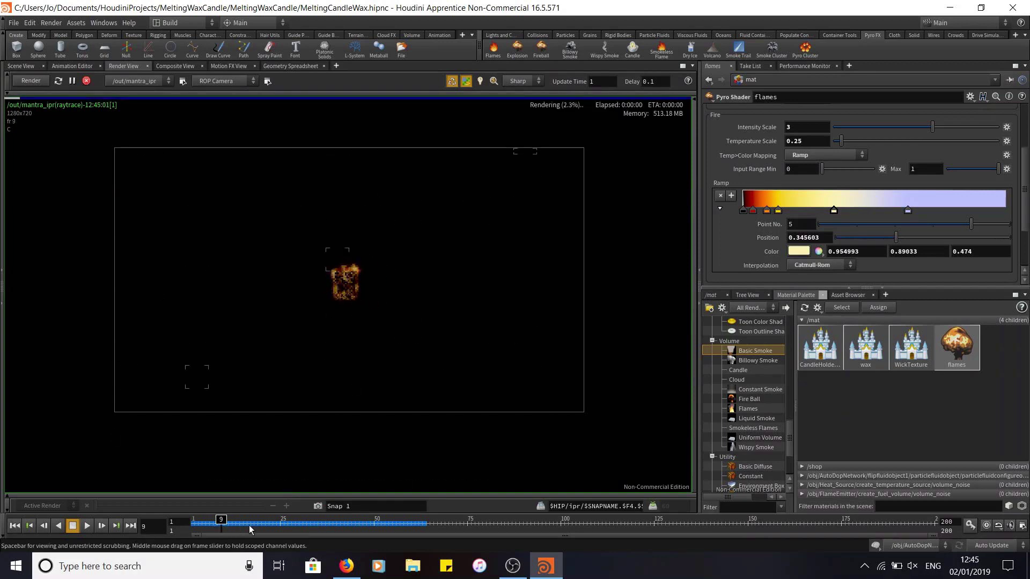
{"action": "left_click", "coordinate": [266, 521]}
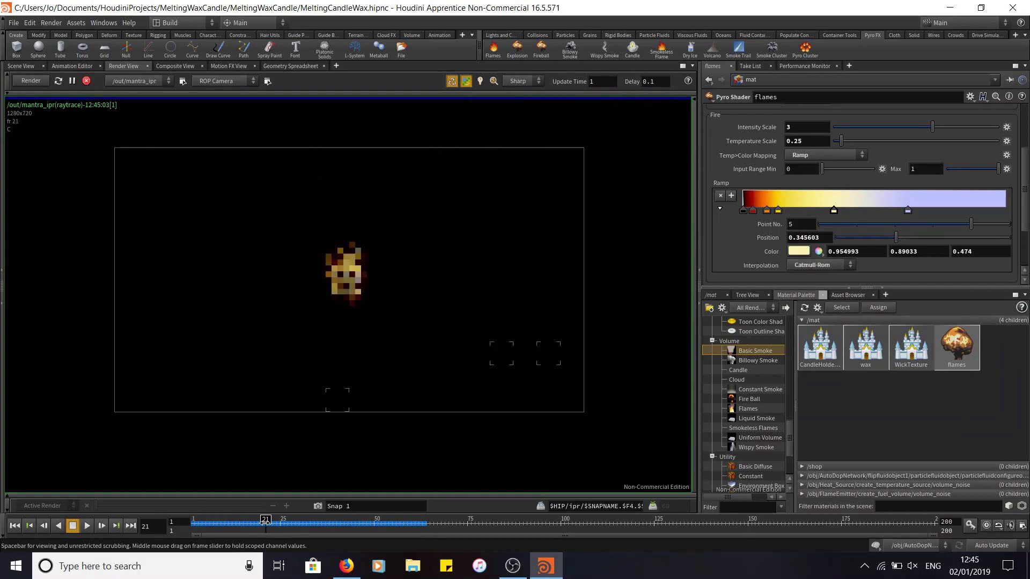
{"action": "left_click", "coordinate": [313, 521]}
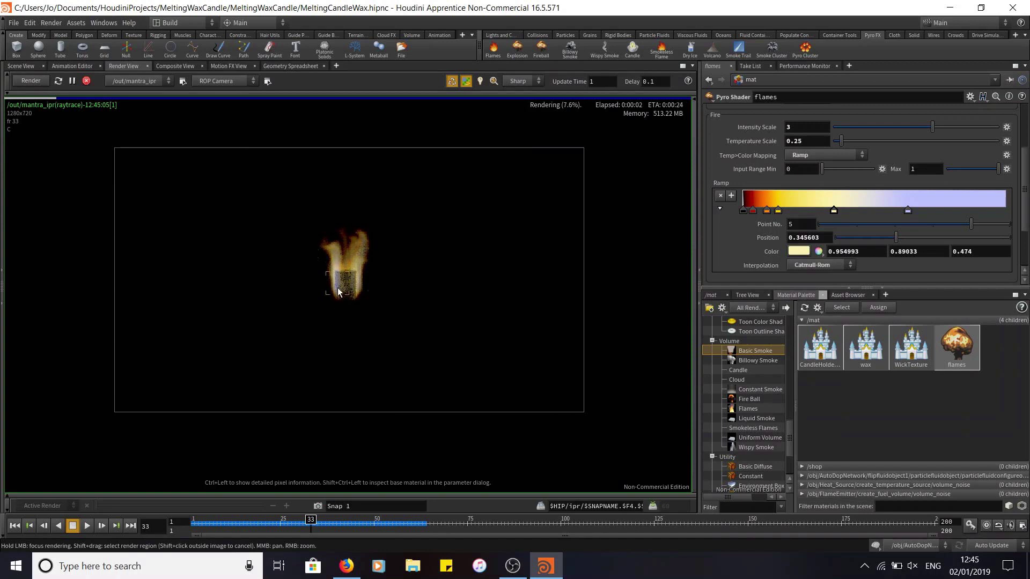
{"action": "left_click", "coordinate": [346, 529]}
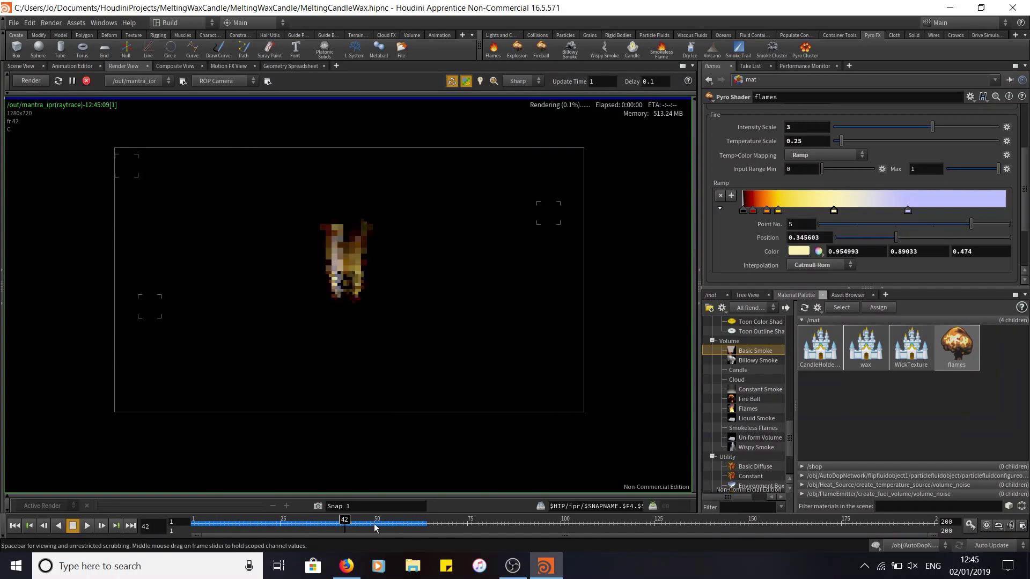
{"action": "left_click", "coordinate": [398, 528]}
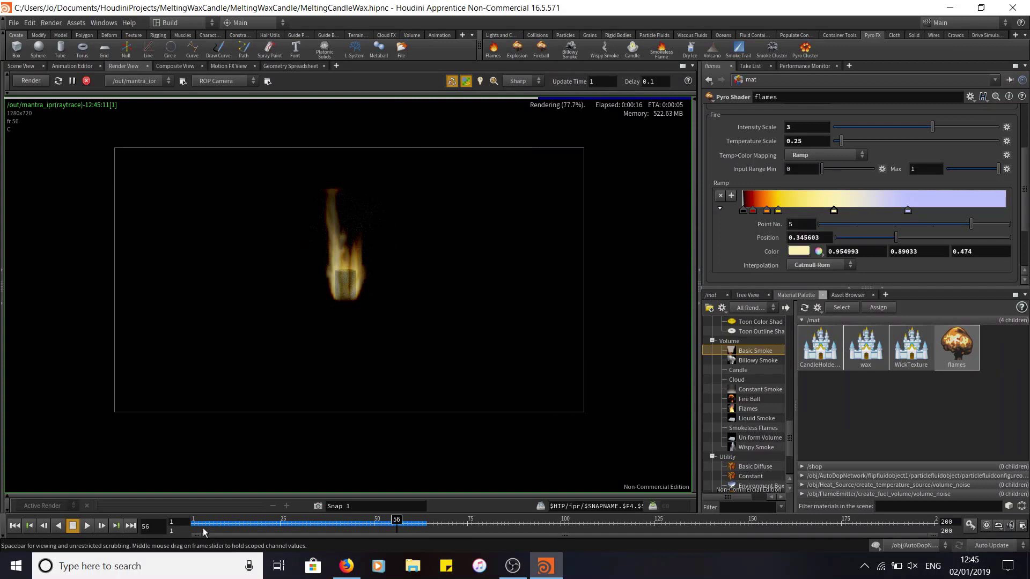
Step: Set the flames shader's smoke Density Scale to 0 and its fire Intensity Scale to 4
{"action": "scroll", "coordinate": [858, 225], "scroll_direction": "down", "scroll_amount": 3}
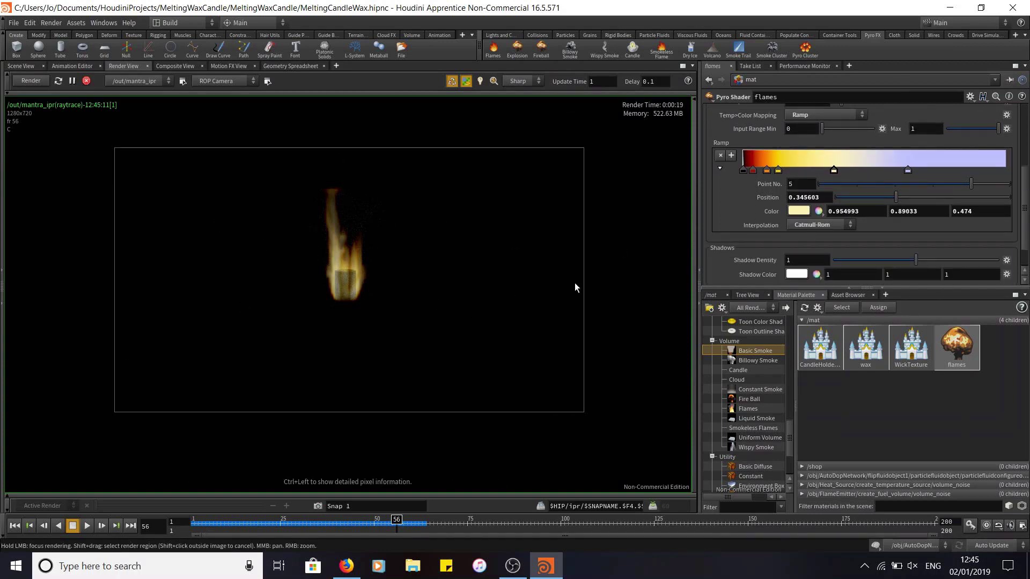
{"action": "scroll", "coordinate": [589, 292], "scroll_direction": "up", "scroll_amount": 4}
{"action": "scroll", "coordinate": [414, 264], "scroll_direction": "down", "scroll_amount": 4}
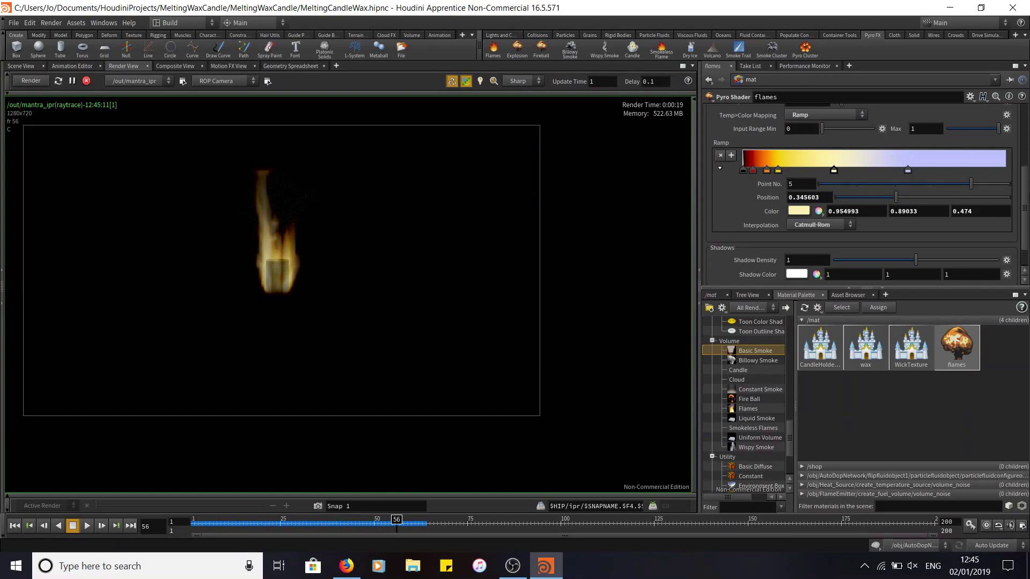
{"action": "left_click_drag", "start_coordinate": [1027, 203], "coordinate": [1021, 137]}
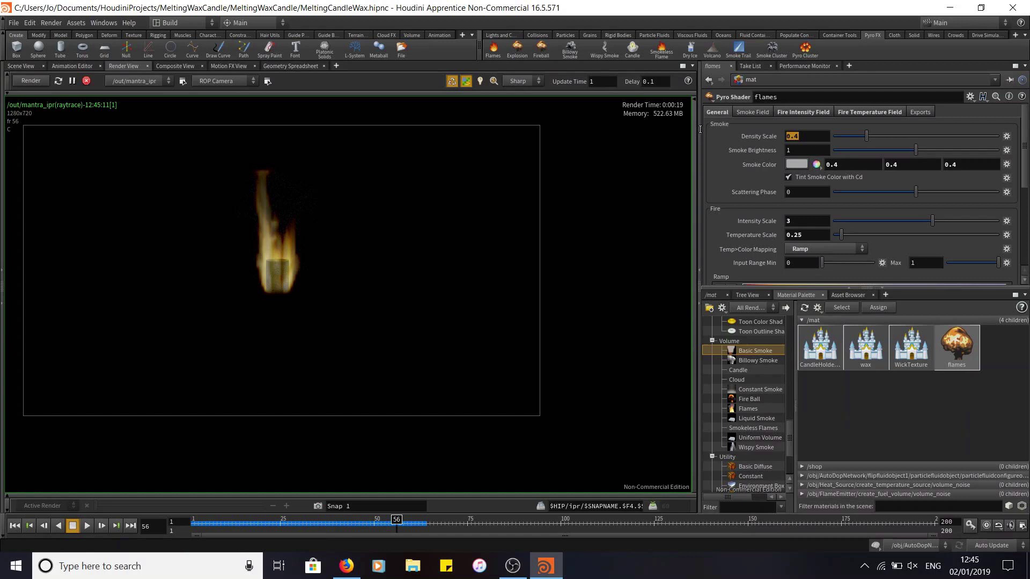
{"action": "type", "text": "0"}
{"action": "key", "text": "Return"}
{"action": "left_click", "coordinate": [800, 220]}
{"action": "type", "text": "4"}
{"action": "key", "text": "Return"}
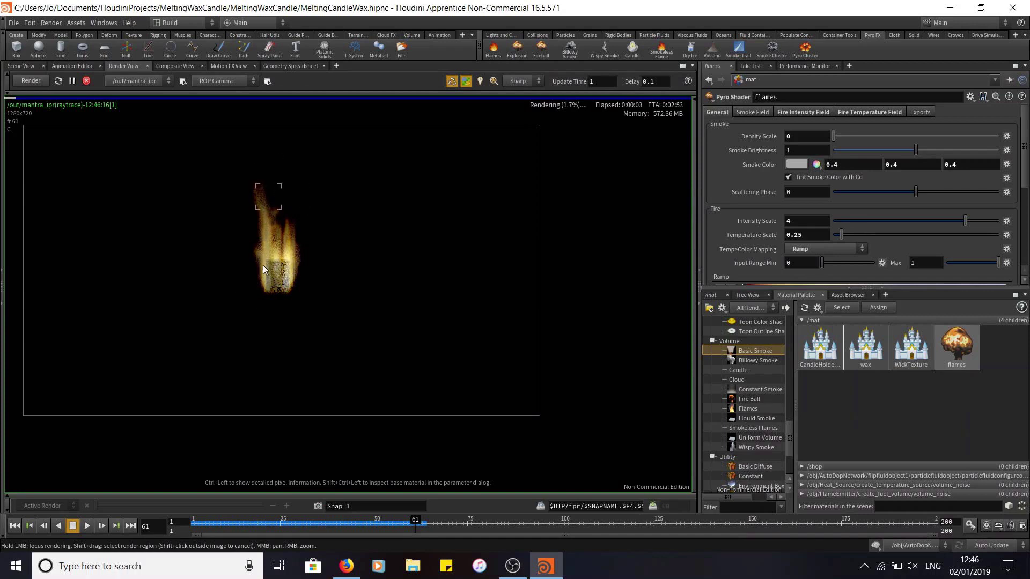
Step: Switch from the material network to the object network and display the candle objects, including CandleHolder, alongside the flame in the render
{"action": "left_click", "coordinate": [712, 296]}
{"action": "left_click", "coordinate": [754, 310]}
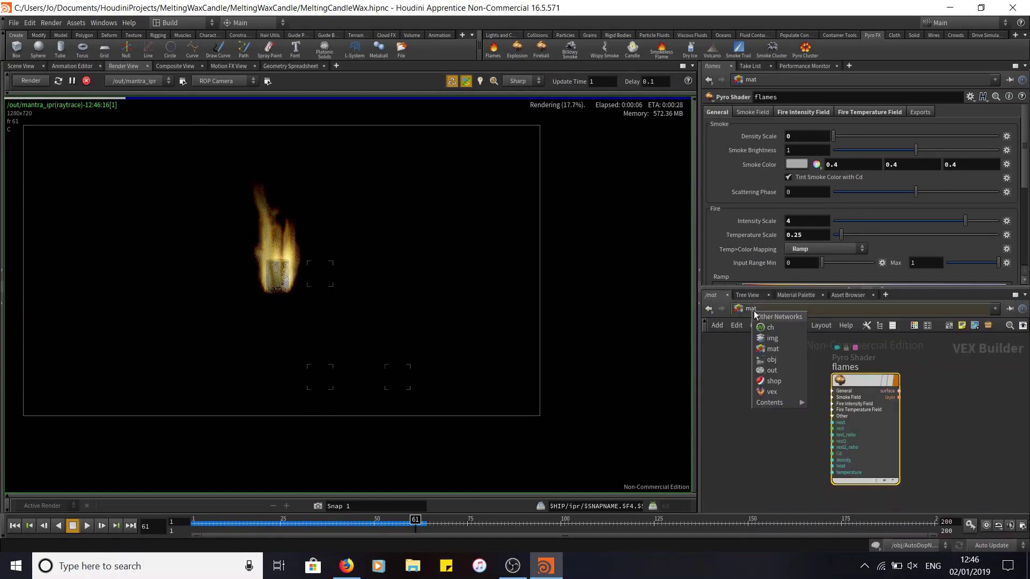
{"action": "left_click", "coordinate": [779, 360]}
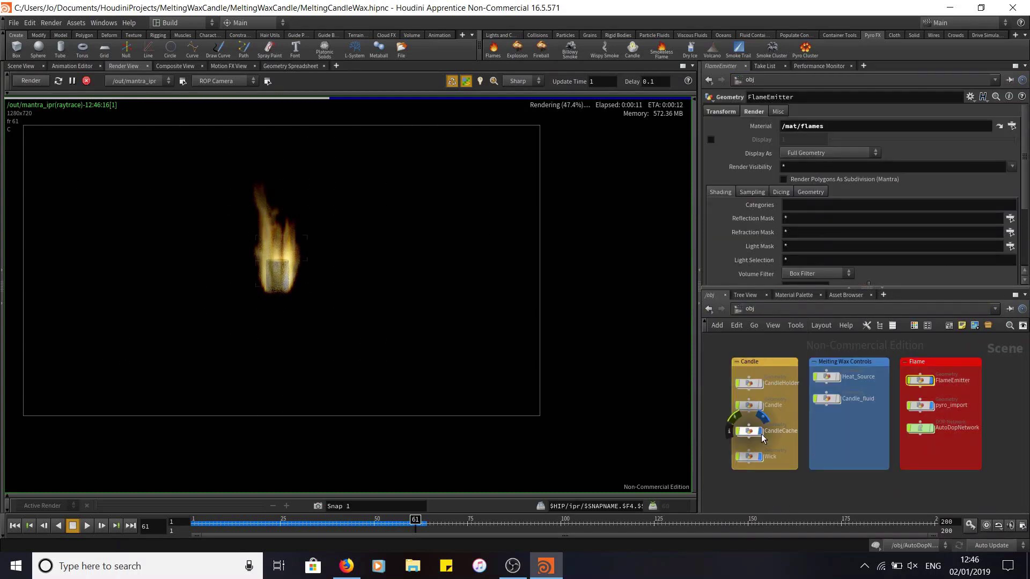
{"action": "left_click", "coordinate": [761, 383]}
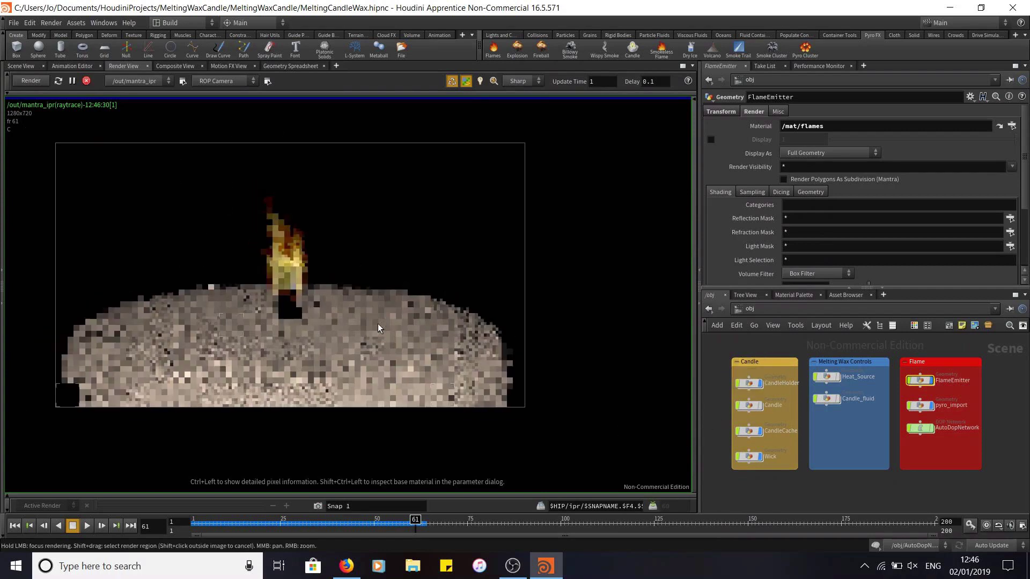
{"action": "scroll", "coordinate": [378, 323], "scroll_direction": "down", "scroll_amount": 1}
{"action": "middle_click_drag", "start_coordinate": [223, 293], "coordinate": [286, 290]}
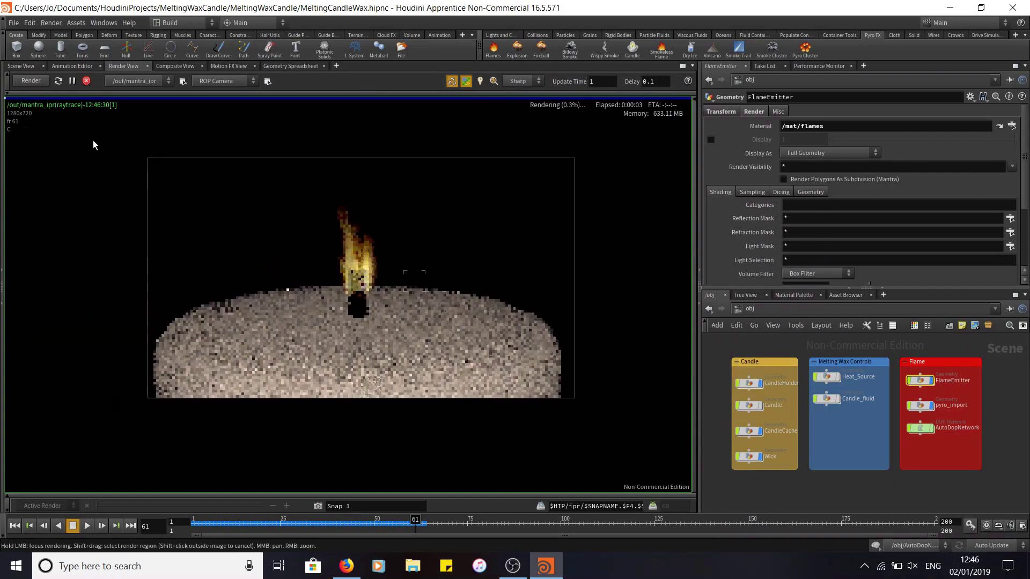
Step: Frame the whole candle and its holder in the scene view and save the scene
{"action": "left_click", "coordinate": [23, 66]}
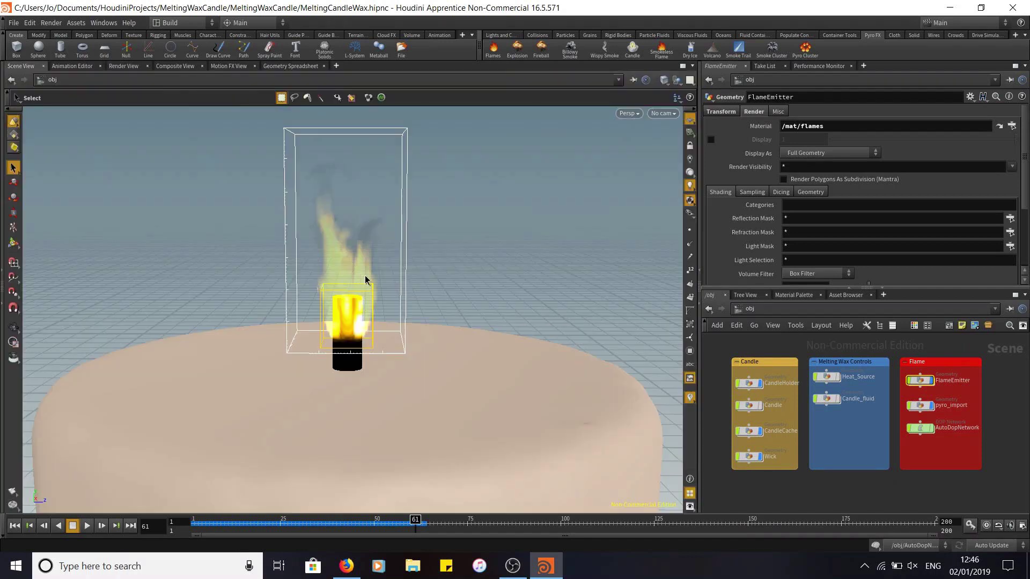
{"action": "right_click_drag", "start_coordinate": [524, 231], "coordinate": [547, 349], "text": "alt"}
{"action": "middle_click_drag", "start_coordinate": [549, 348], "coordinate": [524, 333], "text": "alt"}
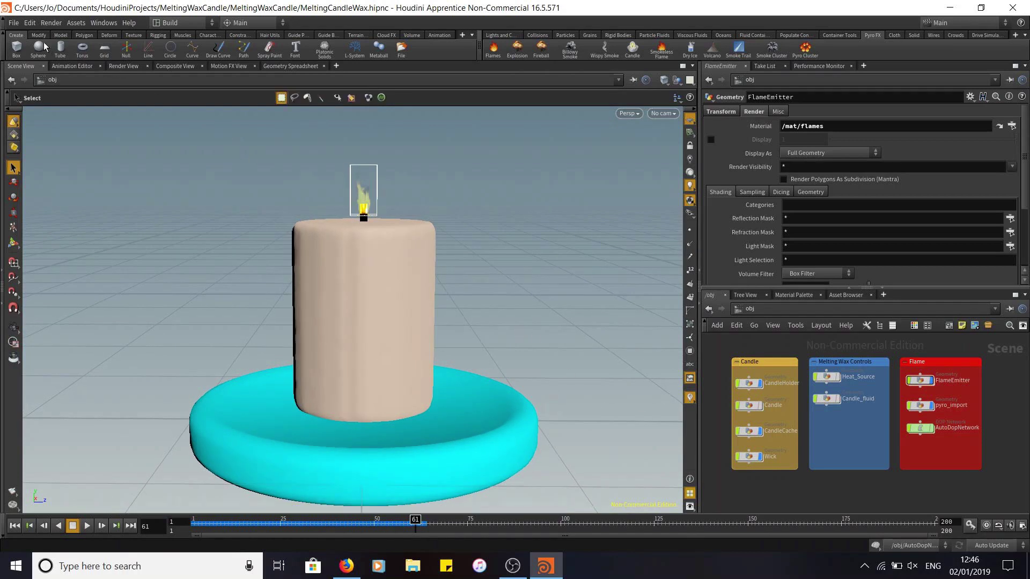
{"action": "left_click", "coordinate": [13, 23]}
{"action": "left_click", "coordinate": [27, 75]}
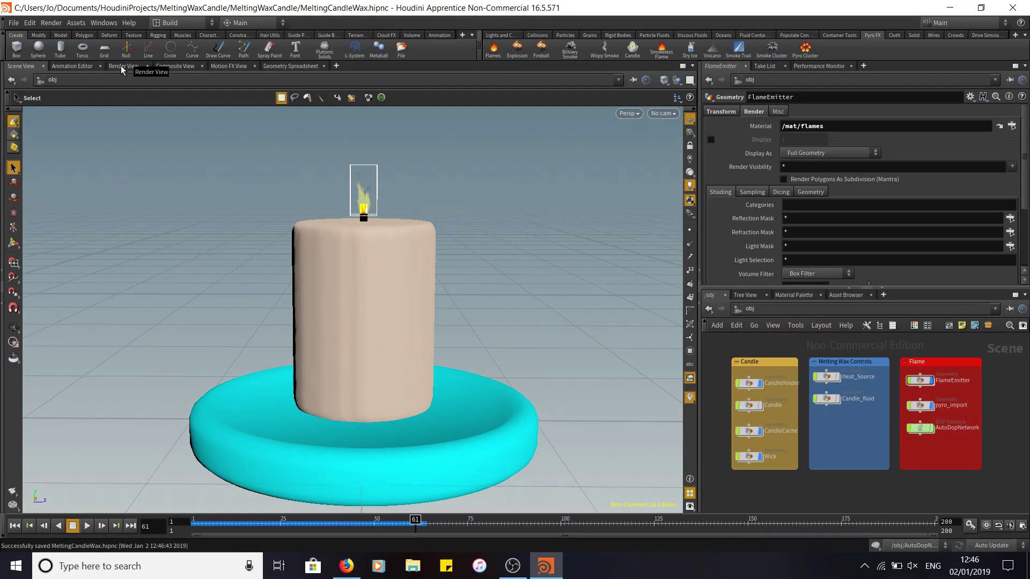
Step: Render the full candle from the new view and examine the flame up close
{"action": "left_click", "coordinate": [121, 66]}
{"action": "left_click", "coordinate": [25, 82]}
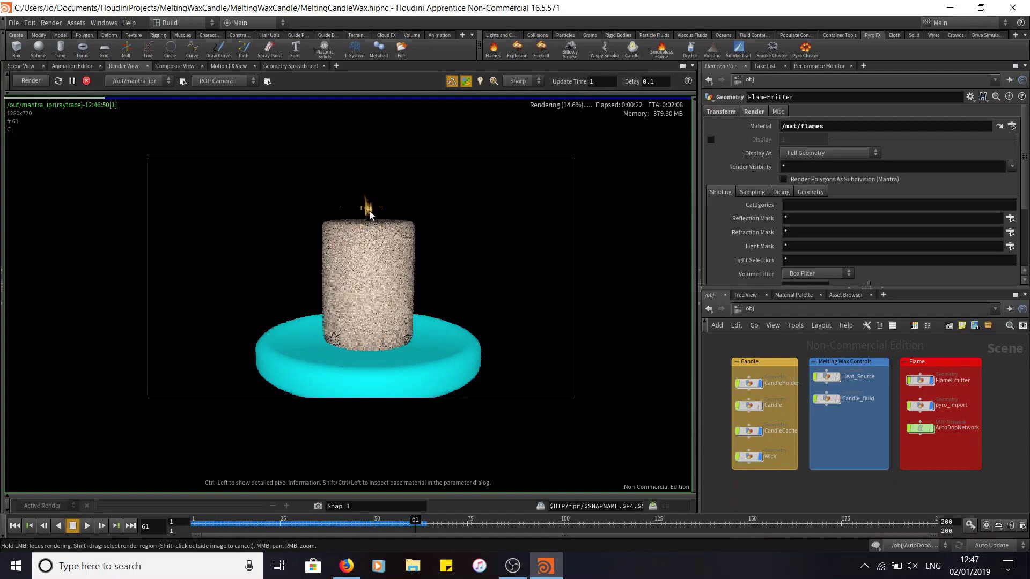
{"action": "scroll", "coordinate": [366, 214], "scroll_direction": "up", "scroll_amount": 6}
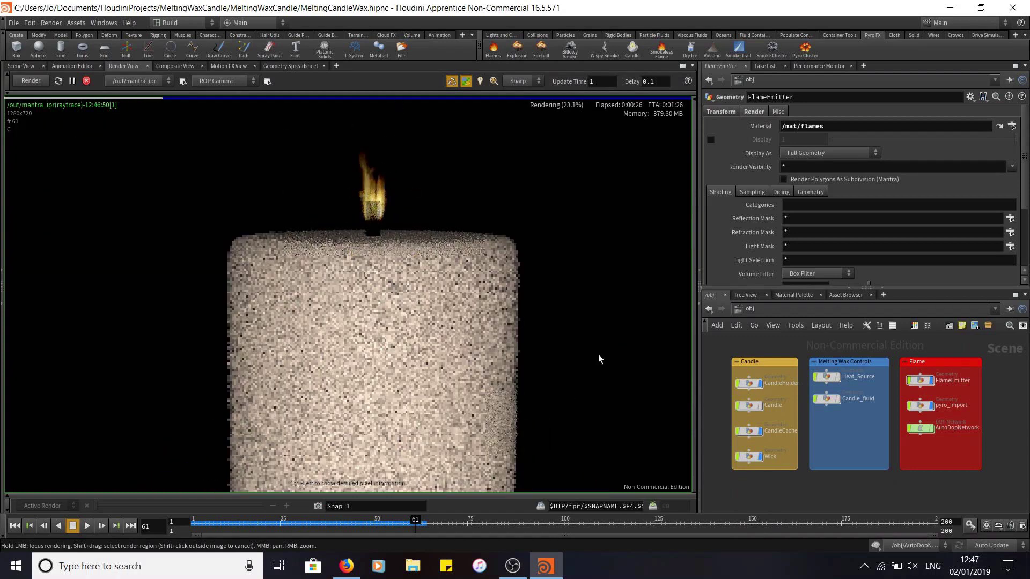
Step: Set the Division Size of the pyro smoke object inside AutoDopNetwork to 0.001
{"action": "double_click", "coordinate": [920, 427]}
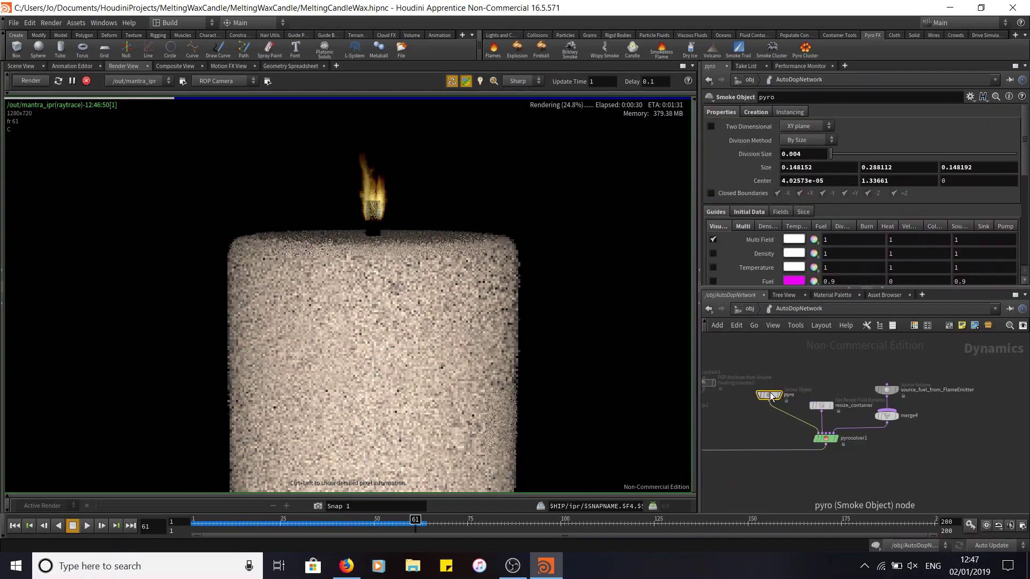
{"action": "left_click", "coordinate": [807, 155]}
{"action": "key", "text": "BackSpace"}
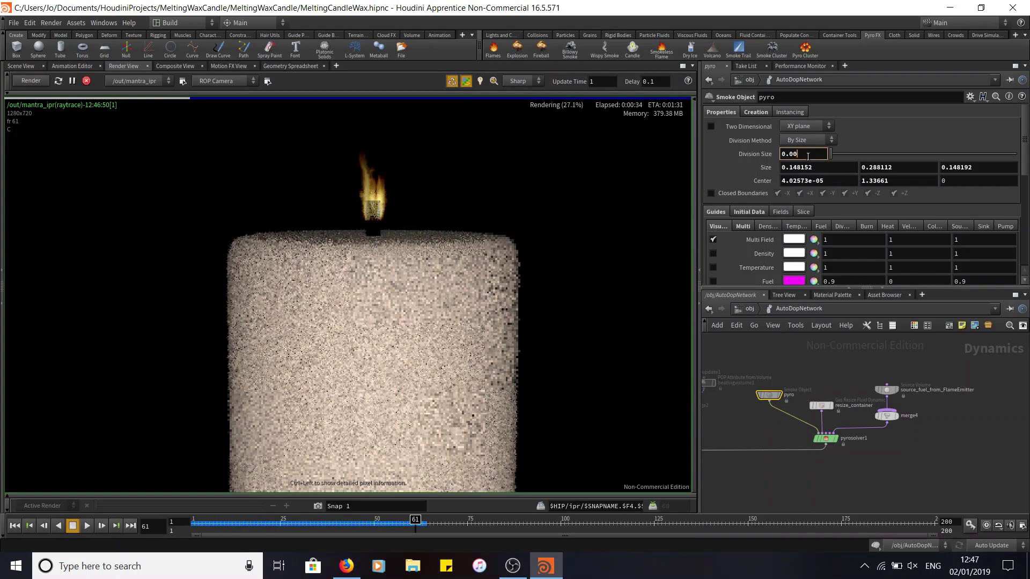
{"action": "type", "text": "1"}
{"action": "key", "text": "Return"}
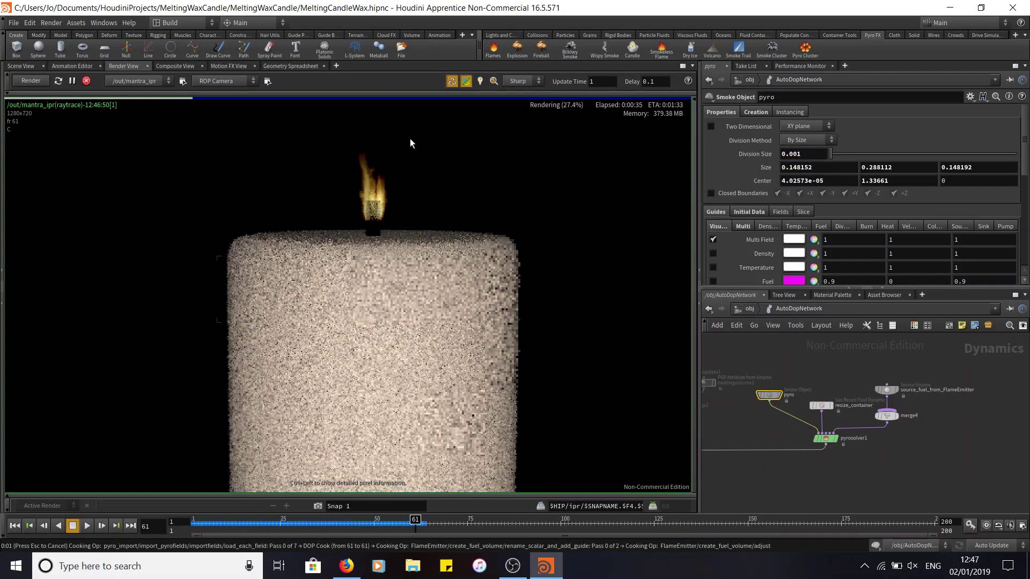
{"action": "left_click_drag", "start_coordinate": [379, 182], "coordinate": [350, 175]}
{"action": "scroll", "coordinate": [889, 438], "scroll_direction": "down", "scroll_amount": 2}
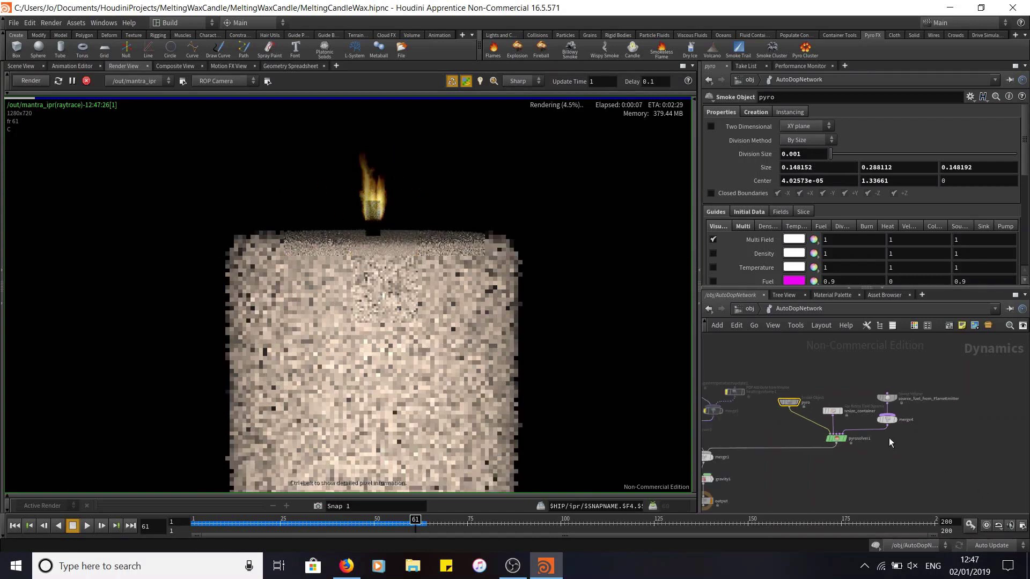
{"action": "scroll", "coordinate": [889, 438], "scroll_direction": "down", "scroll_amount": 2}
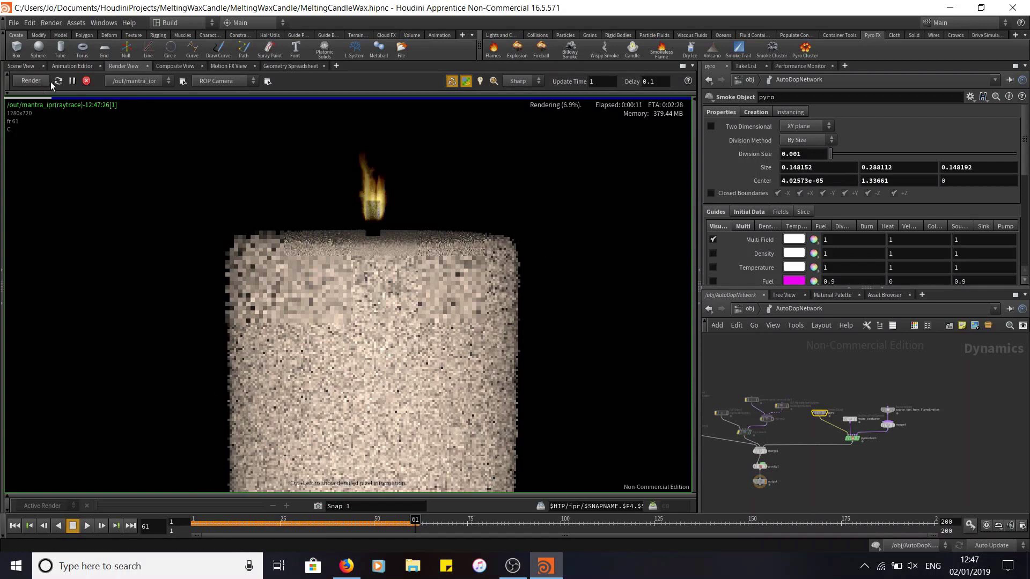
Step: Stop the render, return to the scene view at object level and save the scene
{"action": "left_click", "coordinate": [85, 81]}
{"action": "left_click", "coordinate": [26, 69]}
{"action": "left_click", "coordinate": [13, 22]}
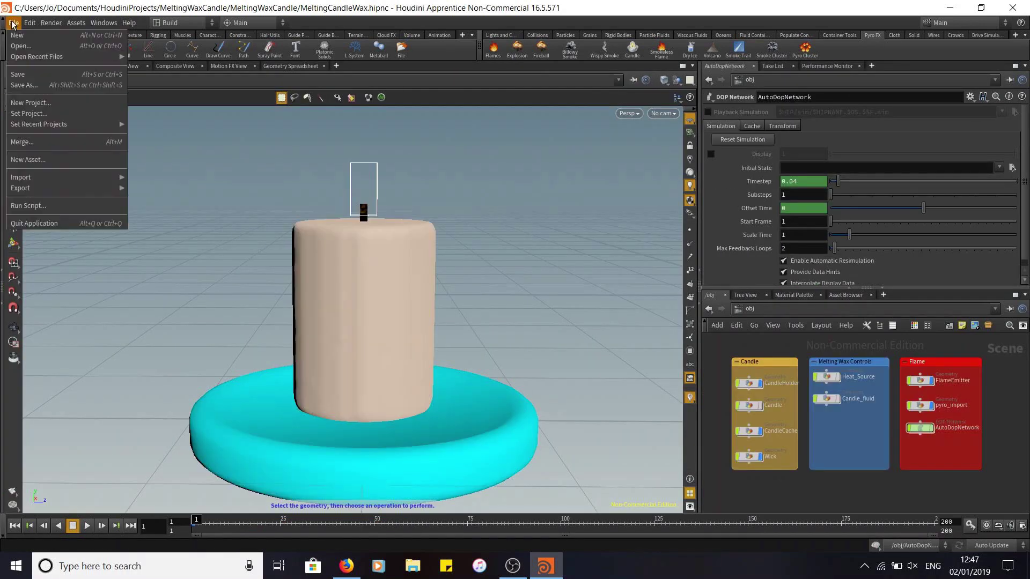
{"action": "left_click", "coordinate": [33, 81]}
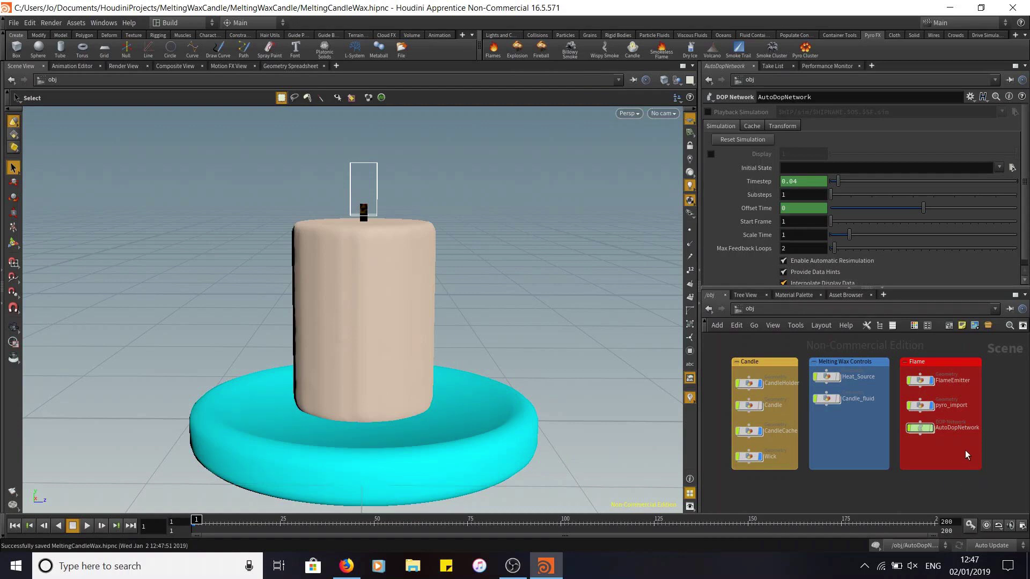
Step: Inside pyro_import, arrange the import_pyrofields and import_pyro_visualization nodes one above the other
{"action": "double_click", "coordinate": [919, 408]}
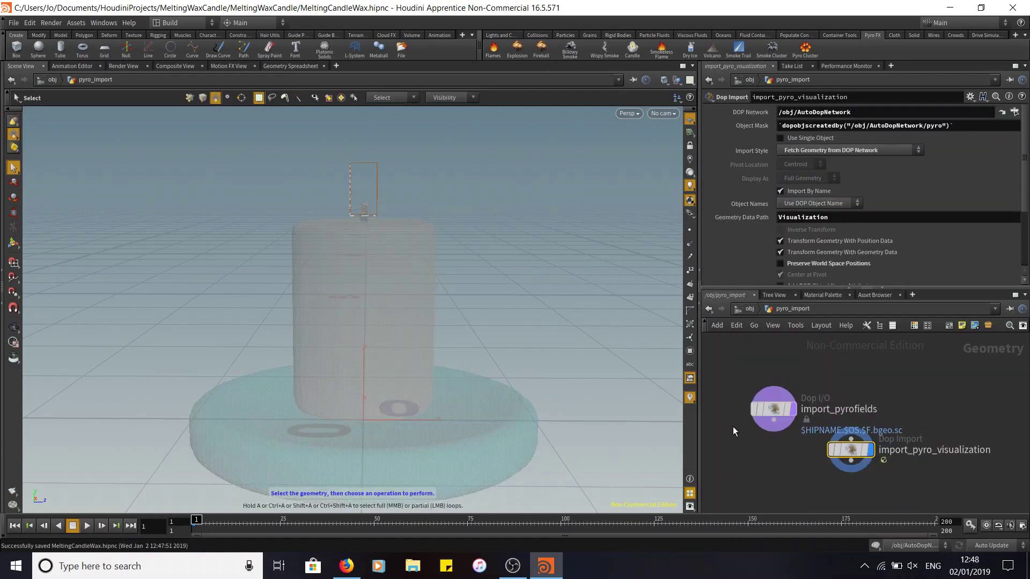
{"action": "left_click_drag", "start_coordinate": [770, 413], "coordinate": [745, 380]}
{"action": "left_click", "coordinate": [744, 378]}
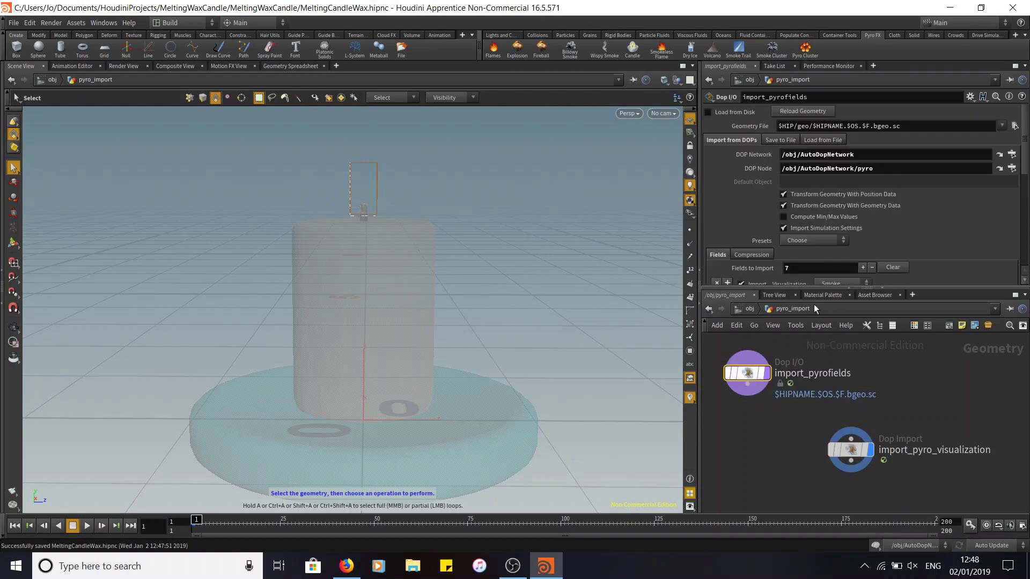
{"action": "left_click", "coordinate": [852, 449]}
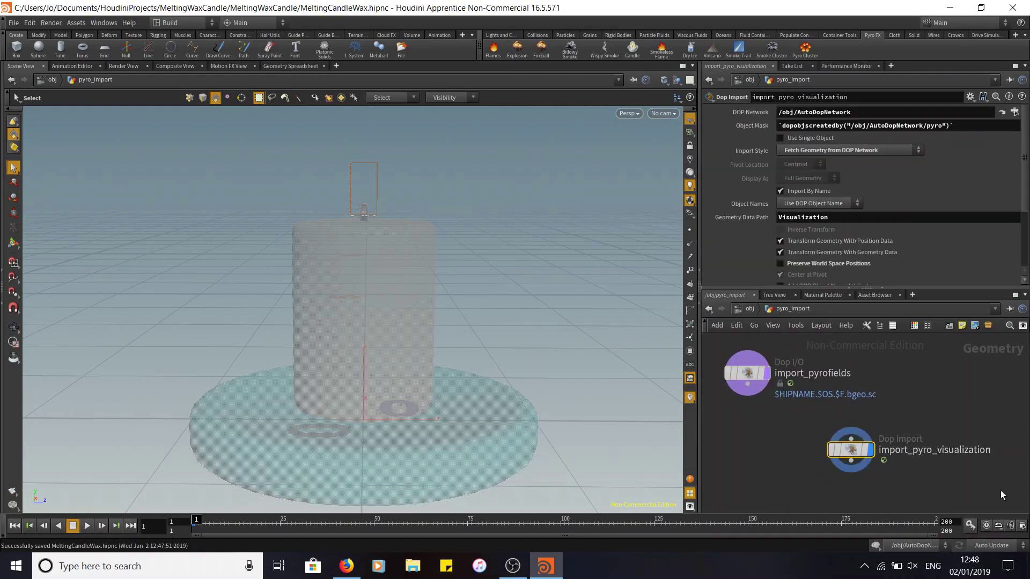
{"action": "left_click_drag", "start_coordinate": [854, 450], "coordinate": [772, 444]}
{"action": "mouse_move", "coordinate": [789, 449]}
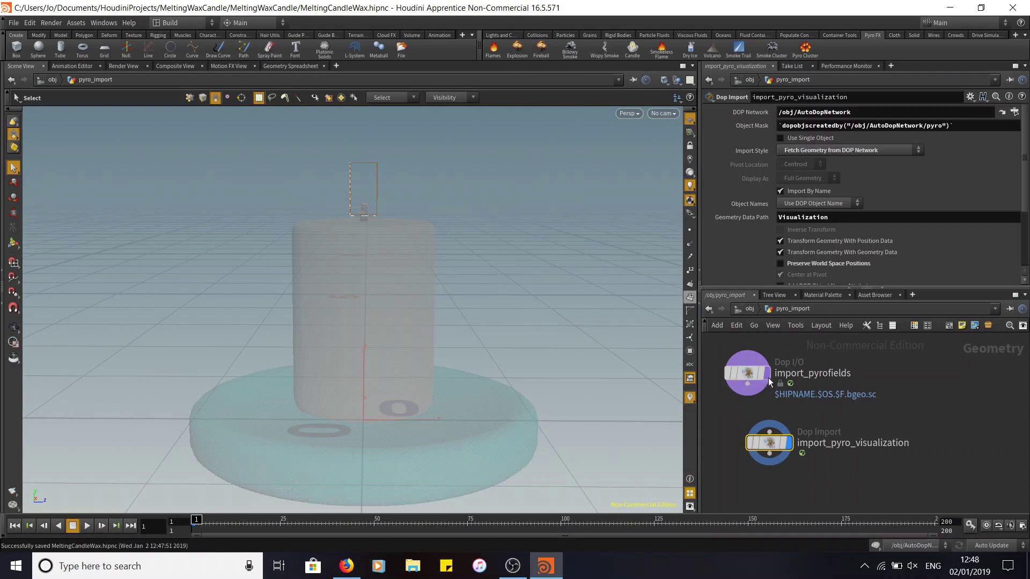
Step: For the import_pyrofields Geometry File, browse to the geo folder of the HoudiniProjects MeltingWaxCandle project
{"action": "left_click", "coordinate": [749, 375]}
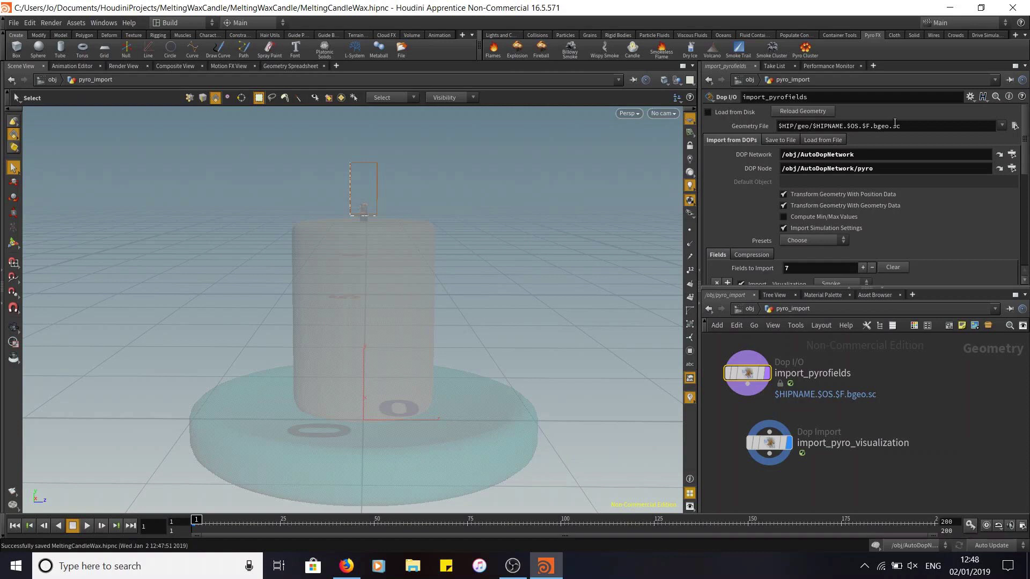
{"action": "double_click", "coordinate": [845, 126]}
{"action": "left_click_drag", "start_coordinate": [841, 126], "coordinate": [933, 134]}
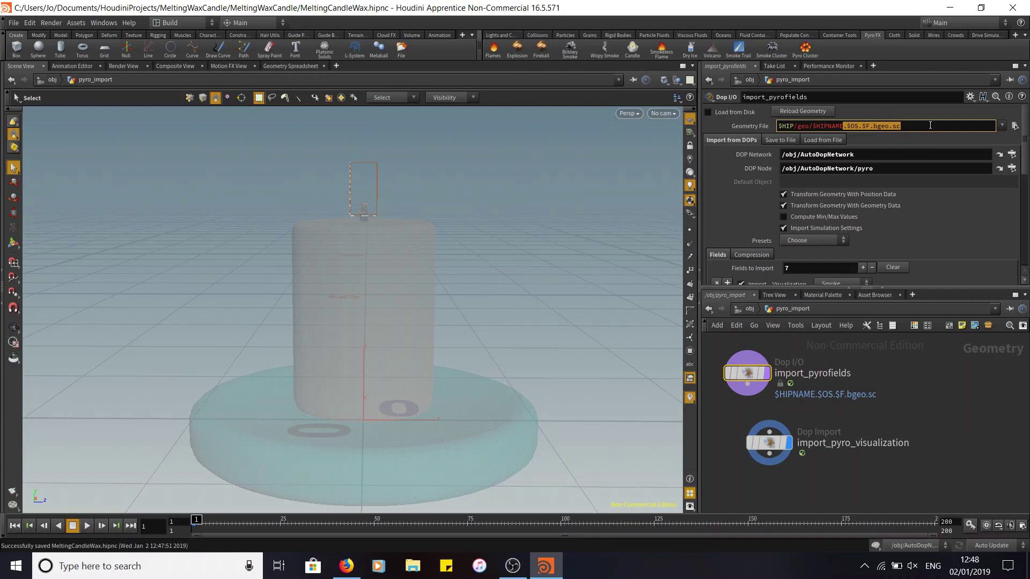
{"action": "left_click", "coordinate": [1014, 126]}
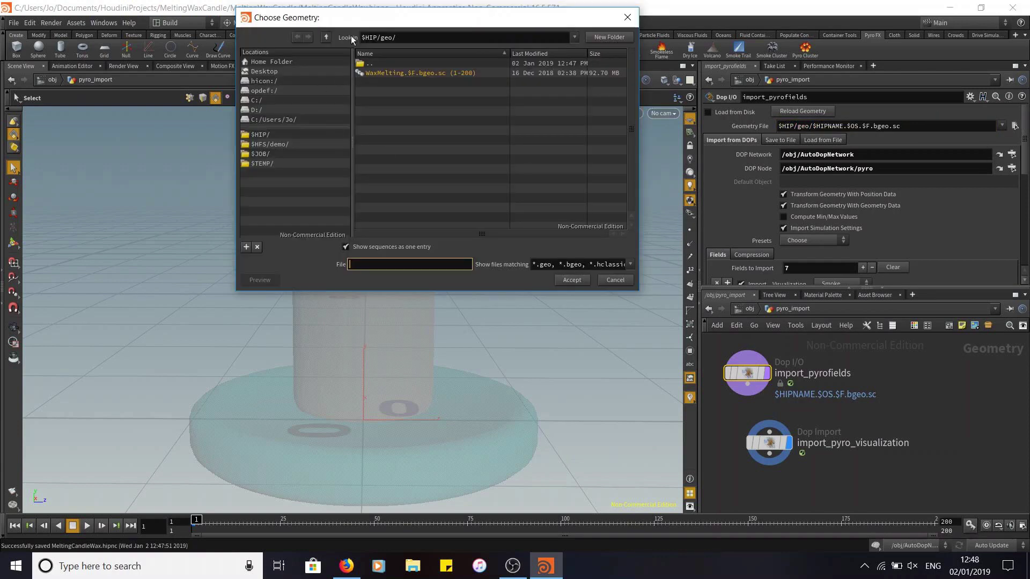
{"action": "left_click", "coordinate": [279, 63]}
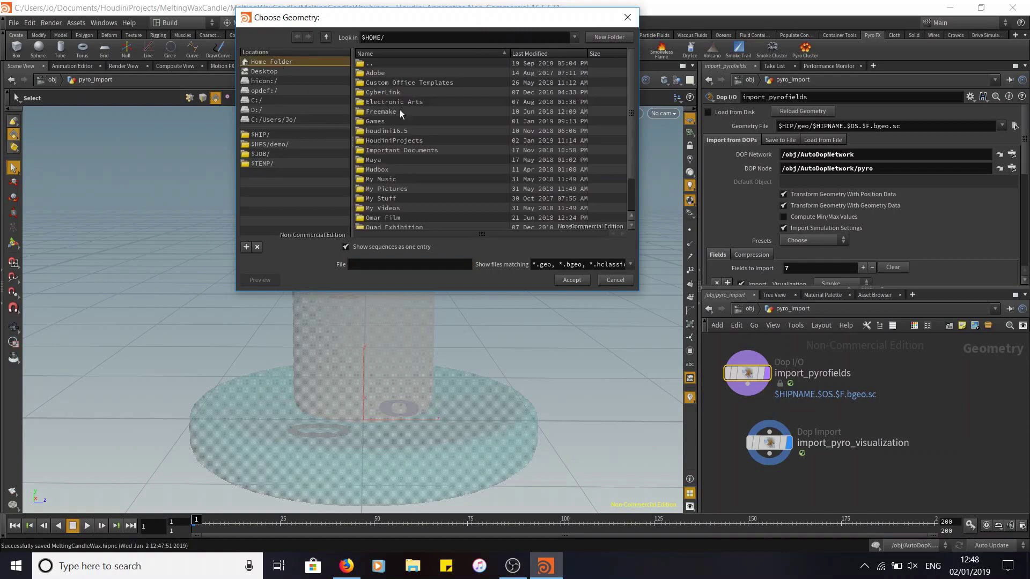
{"action": "double_click", "coordinate": [401, 140]}
{"action": "double_click", "coordinate": [408, 75]}
{"action": "left_click", "coordinate": [387, 77]}
{"action": "double_click", "coordinate": [387, 77]}
{"action": "double_click", "coordinate": [382, 141]}
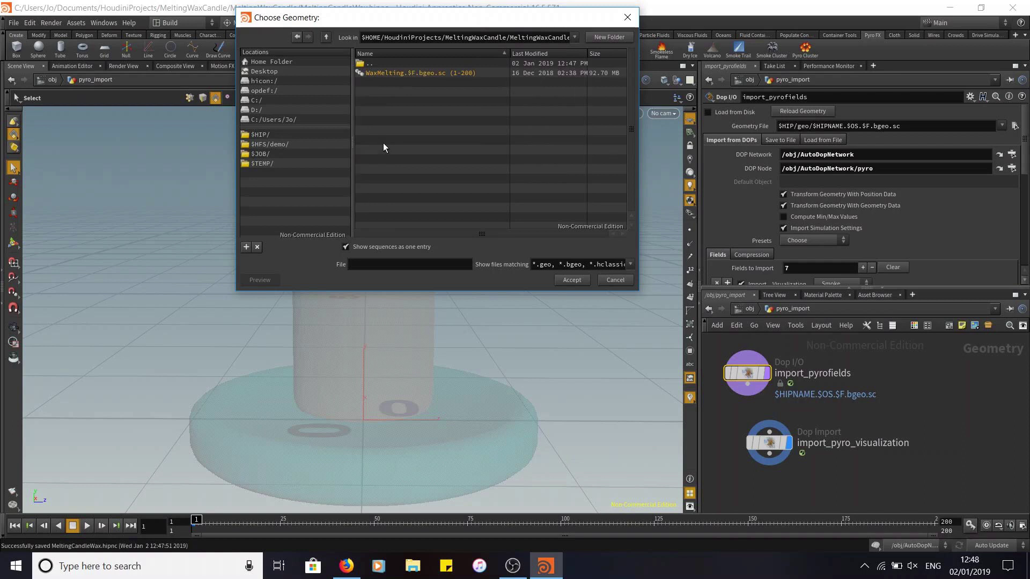
Step: Name the geometry file FlameSim.$OS.$F.bgeo.sc and save the flame simulation's frame range 1 to 200 to disk
{"action": "left_click", "coordinate": [390, 265]}
{"action": "type", "text": "FlameSim.$OS.$F.bgeo.sc"}
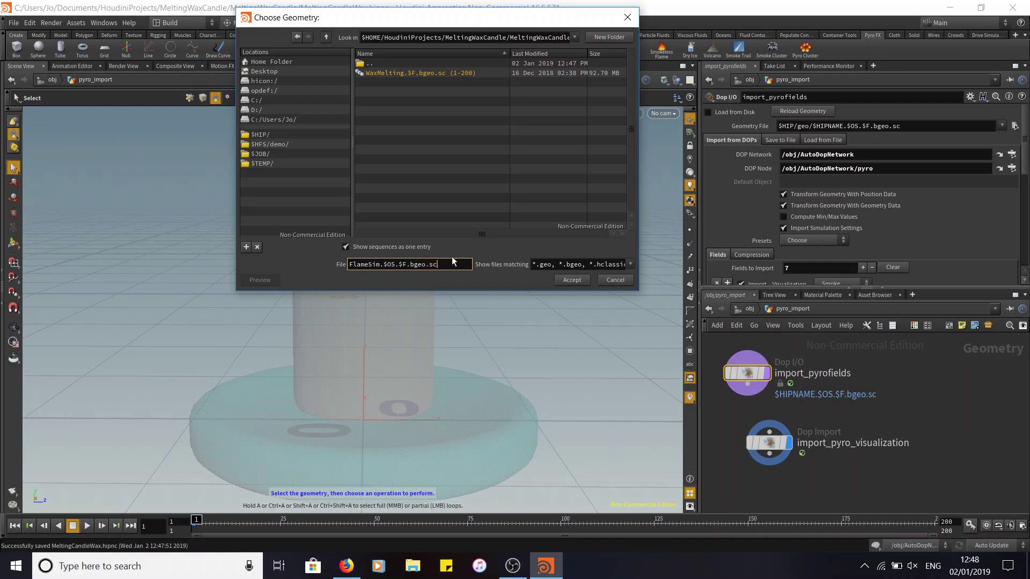
{"action": "left_click", "coordinate": [571, 280]}
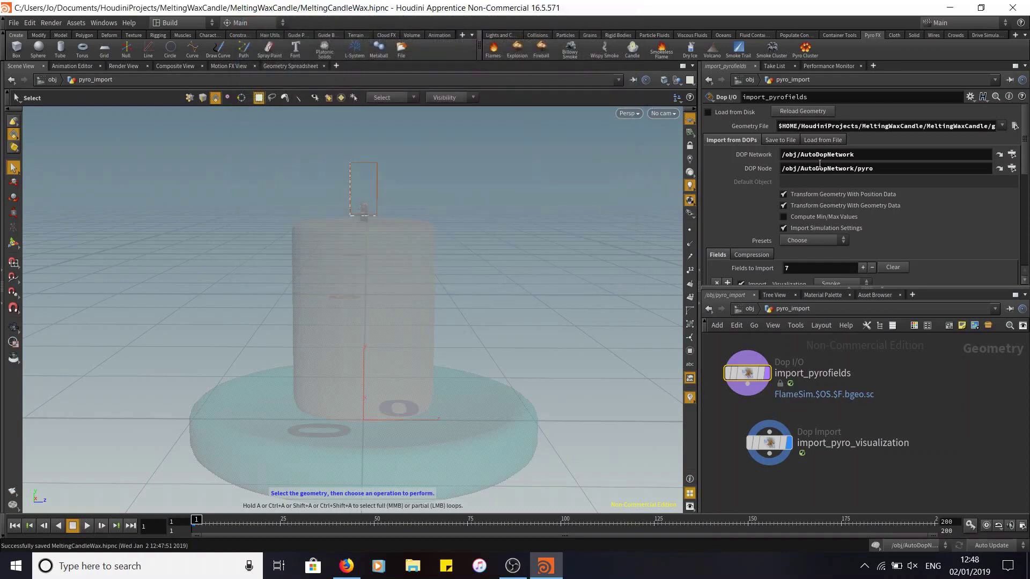
{"action": "left_click", "coordinate": [780, 140]}
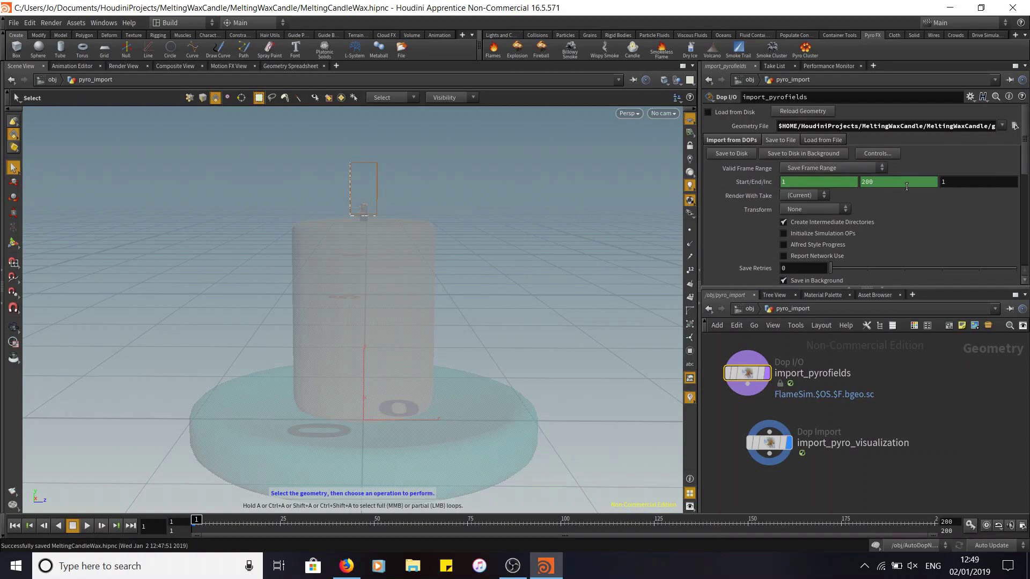
{"action": "left_click", "coordinate": [723, 156]}
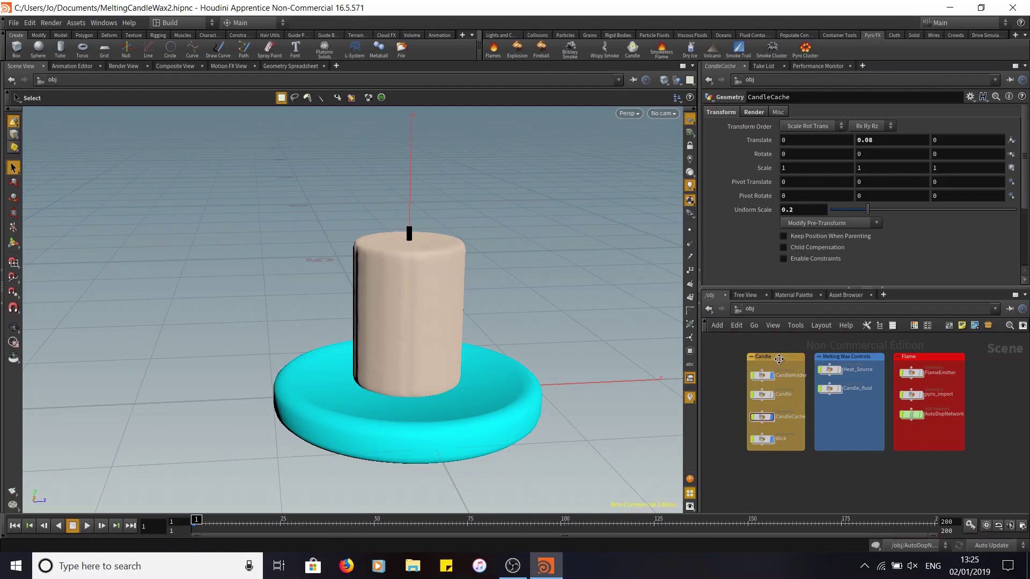
Step: Adjust the Candle network box, and select both import nodes inside pyro_import
{"action": "left_click_drag", "start_coordinate": [778, 359], "coordinate": [766, 364]}
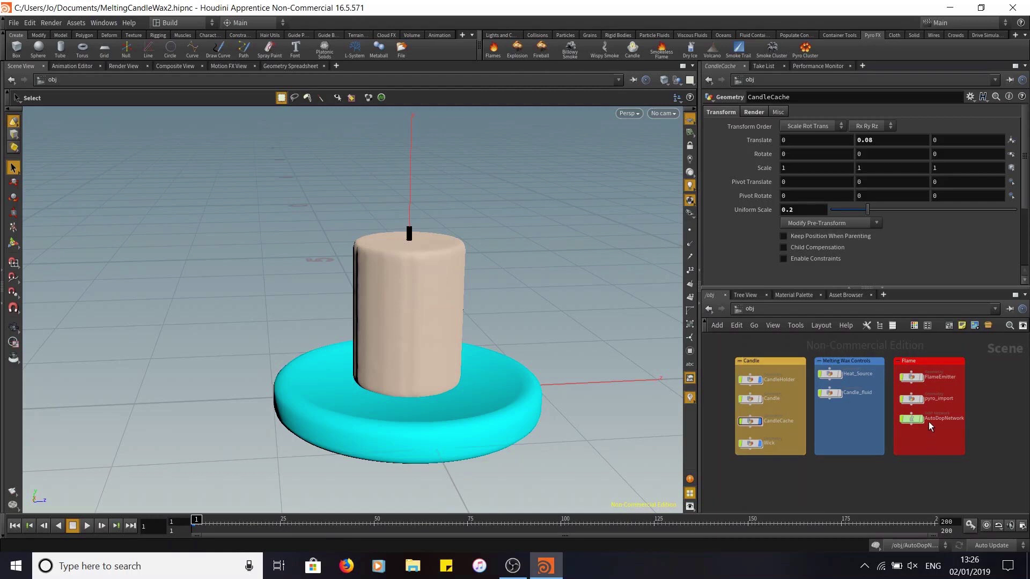
{"action": "double_click", "coordinate": [913, 401]}
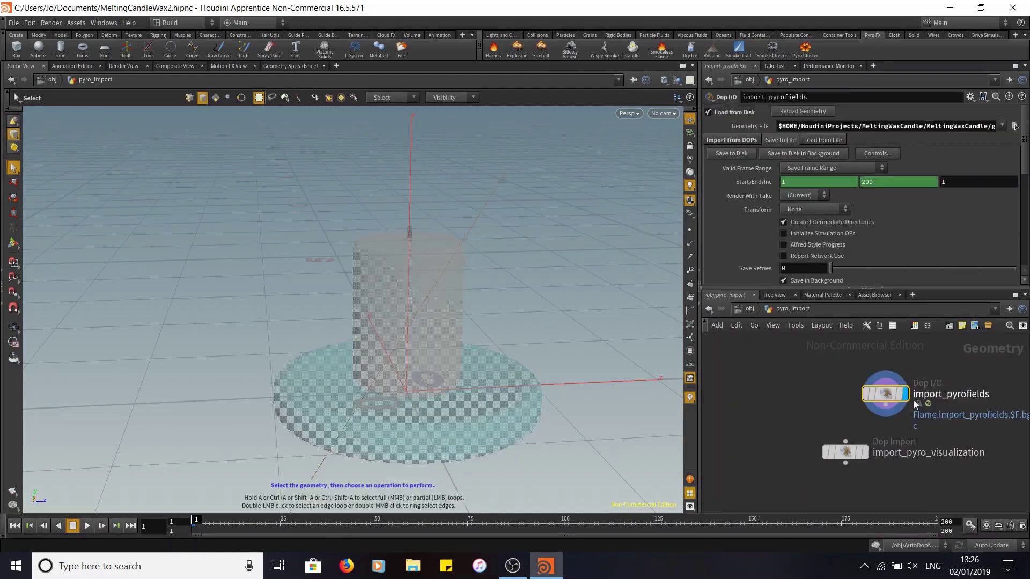
{"action": "left_click_drag", "start_coordinate": [761, 352], "coordinate": [957, 510]}
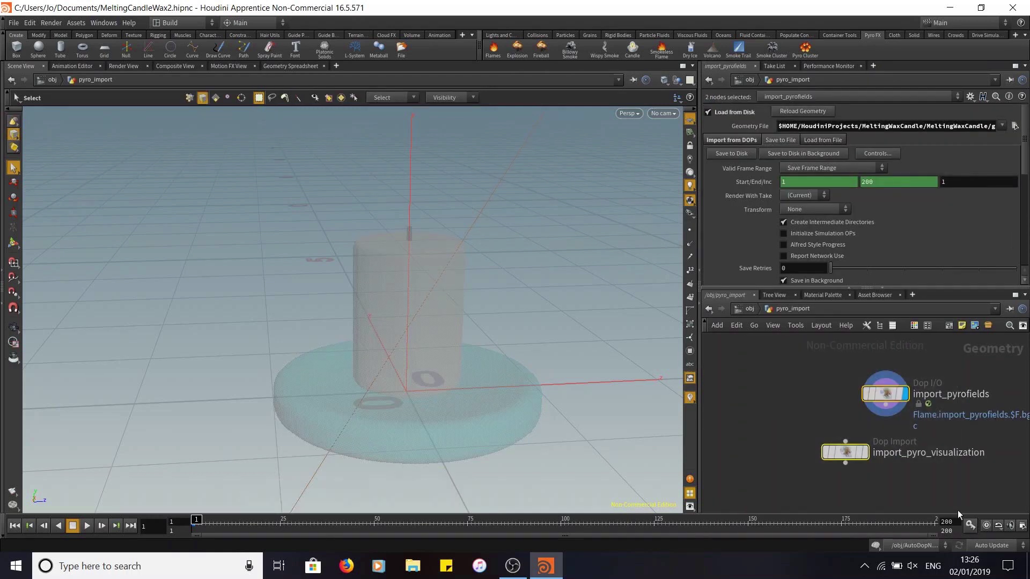
{"action": "left_click", "coordinate": [745, 310]}
Step: Inside AutoDopNetwork, bypass the pyro simulation nodes together with merge1, gravity and output, and return to object level
{"action": "double_click", "coordinate": [911, 421]}
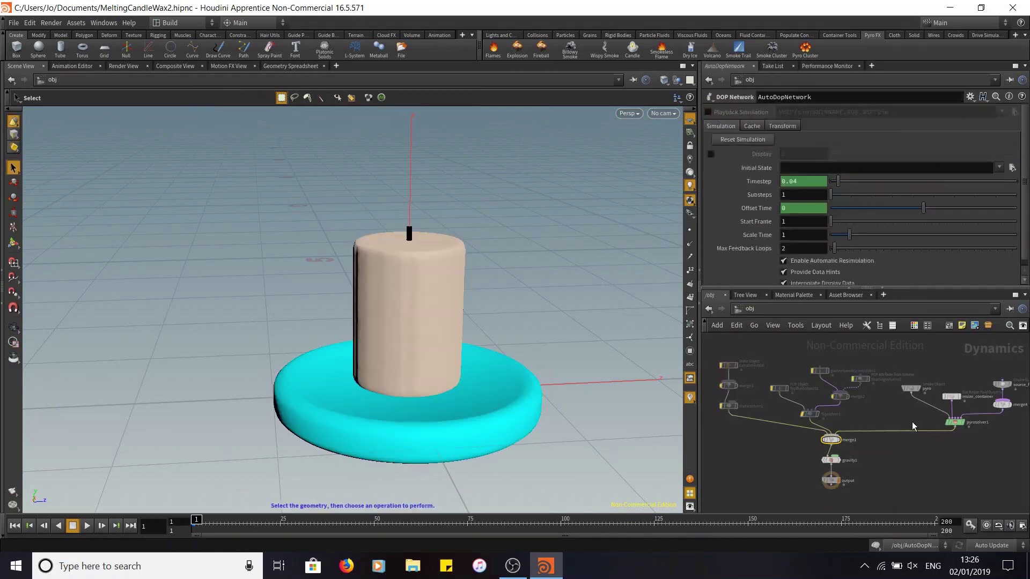
{"action": "left_click_drag", "start_coordinate": [896, 357], "coordinate": [1009, 464]}
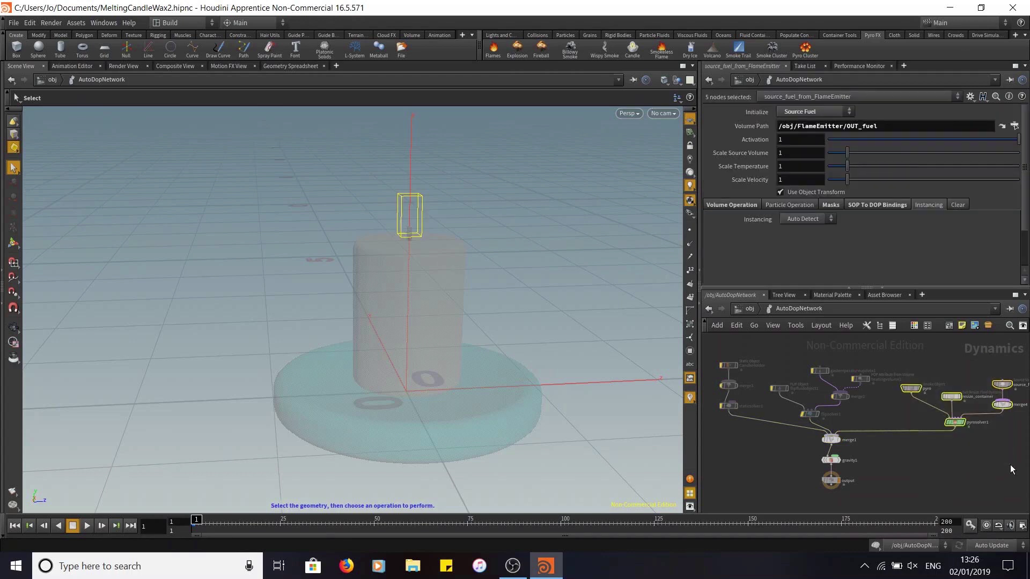
{"action": "left_click_drag", "start_coordinate": [805, 436], "coordinate": [880, 505]}
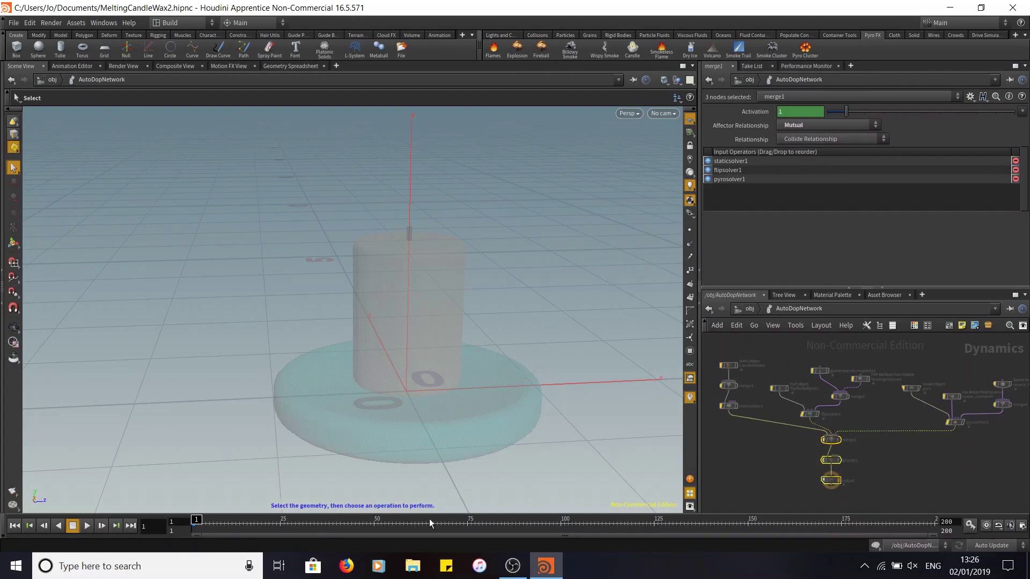
{"action": "left_click", "coordinate": [749, 308]}
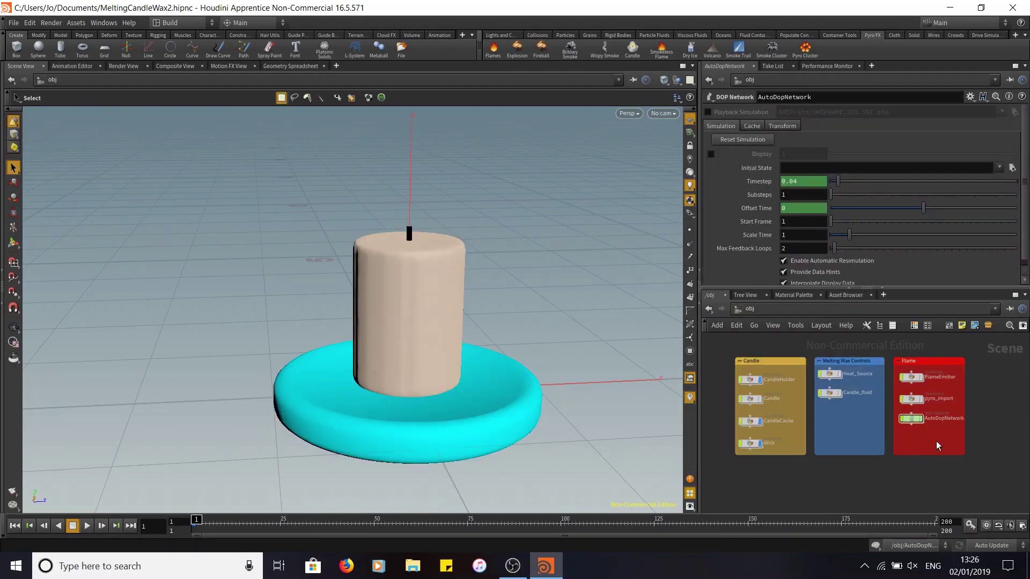
Step: Add a Geometry object to the Flame network box and name it FlameCache
{"action": "key", "text": "Tab"}
{"action": "type", "text": "geo"}
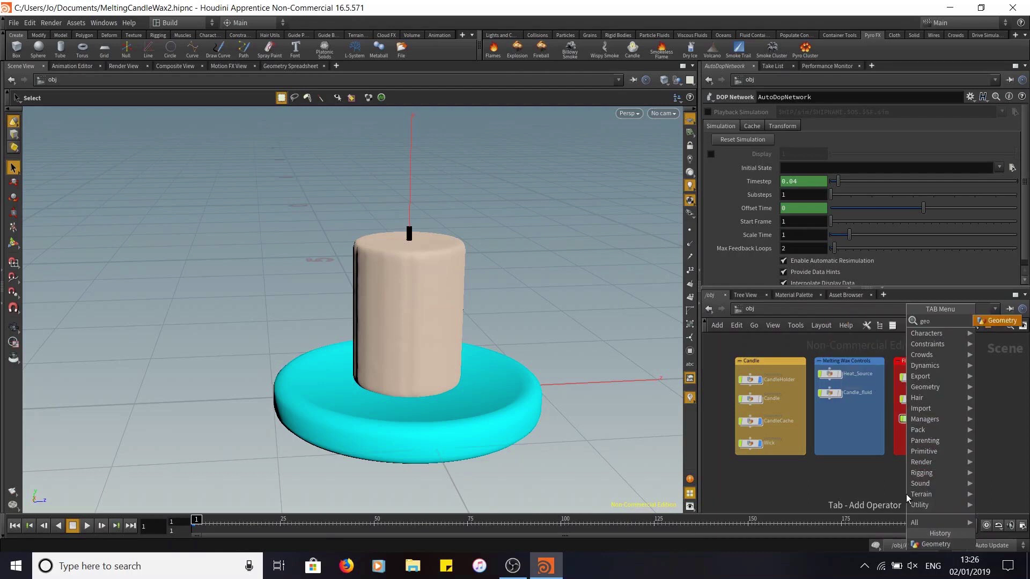
{"action": "left_click", "coordinate": [993, 325]}
{"action": "left_click", "coordinate": [911, 440]}
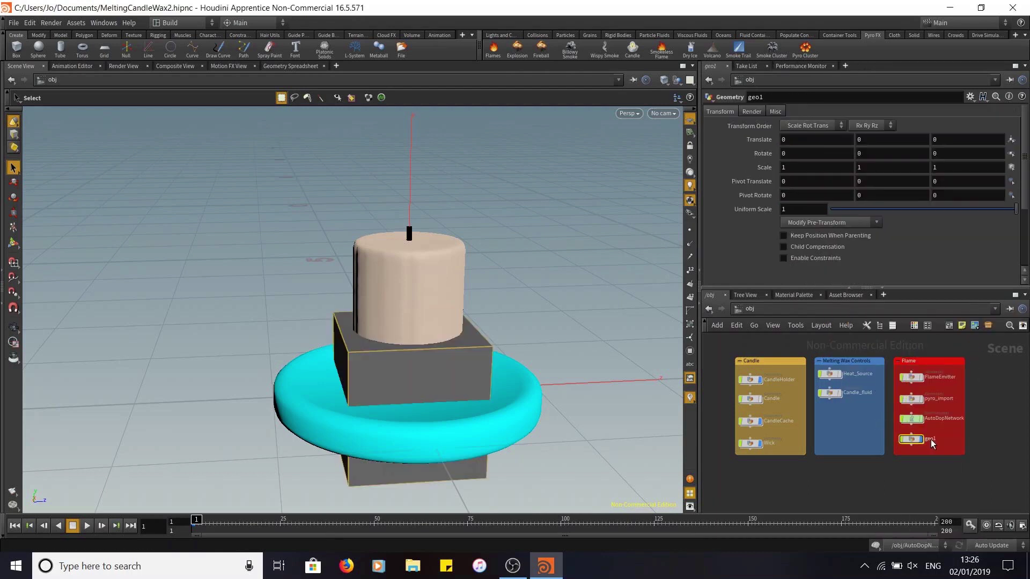
{"action": "type", "text": "Flame"}
{"action": "type", "text": "_"}
{"action": "key", "text": "BackSpace"}
{"action": "type", "text": "Cache"}
{"action": "key", "text": "Return"}
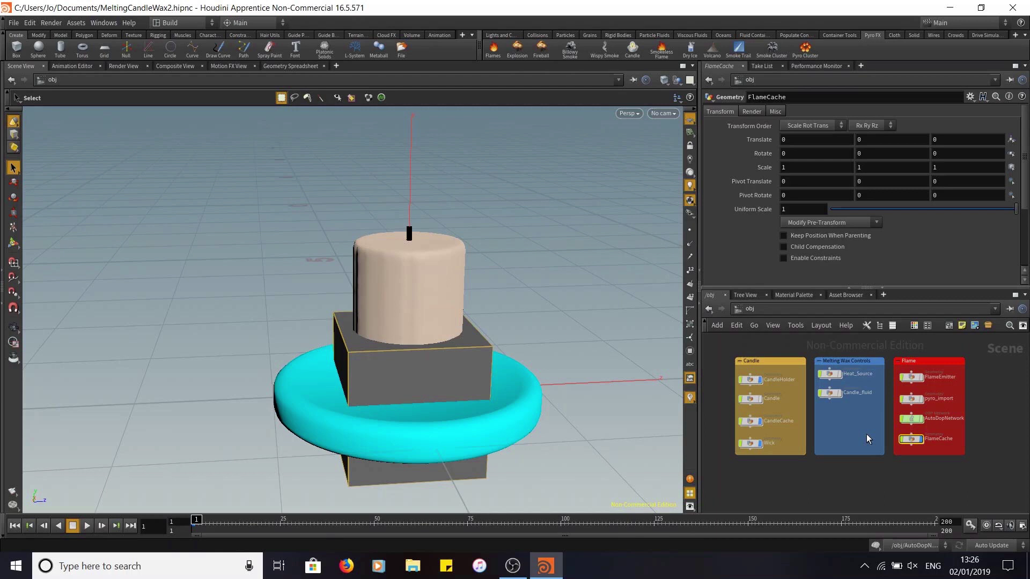
Step: Load the Flame.import_pyrofields.$F.bgeo.sc sequence from the project's geo folder into the file node inside FlameCache
{"action": "double_click", "coordinate": [910, 439]}
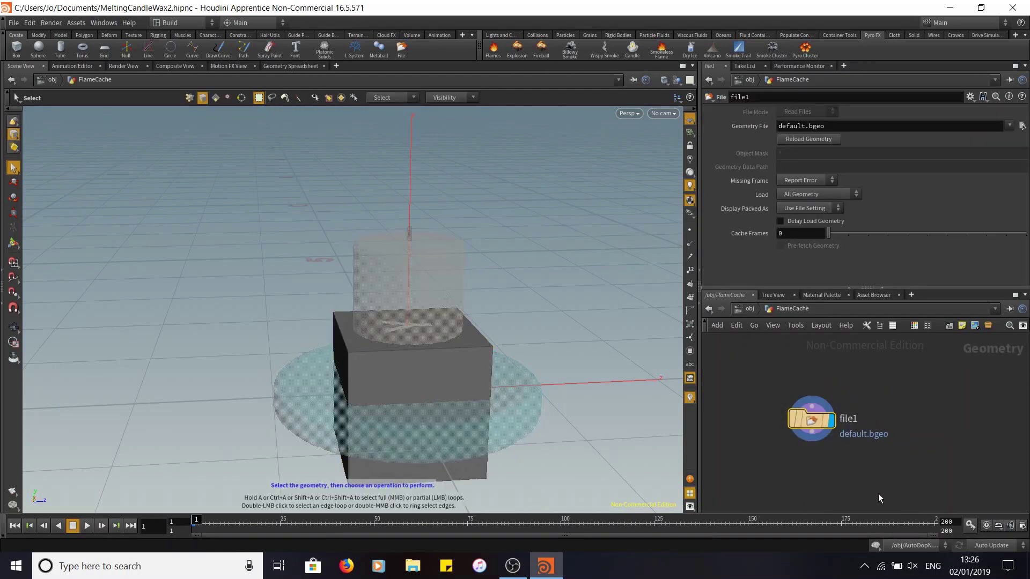
{"action": "left_click_drag", "start_coordinate": [818, 420], "coordinate": [817, 403]}
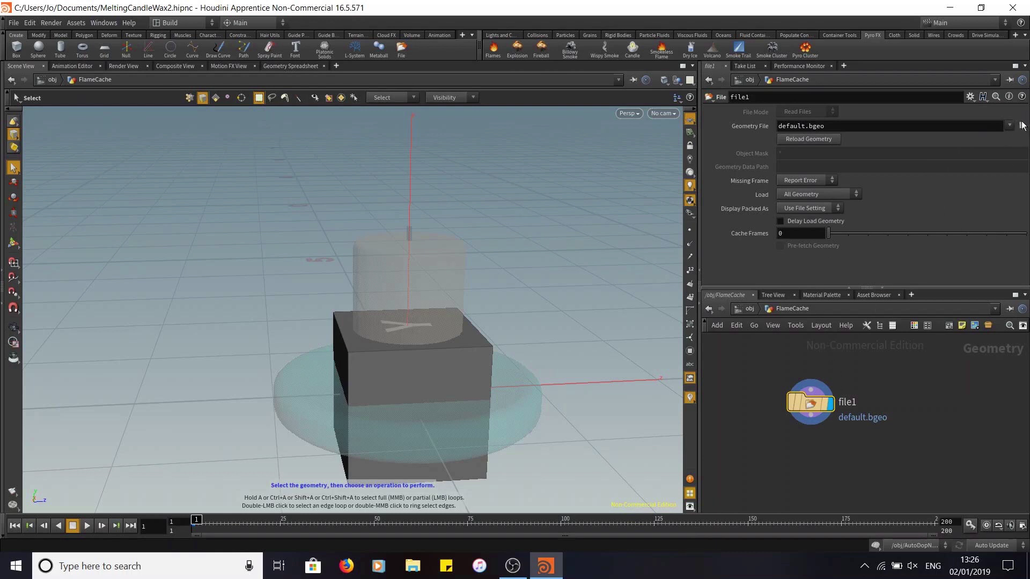
{"action": "left_click", "coordinate": [1021, 125]}
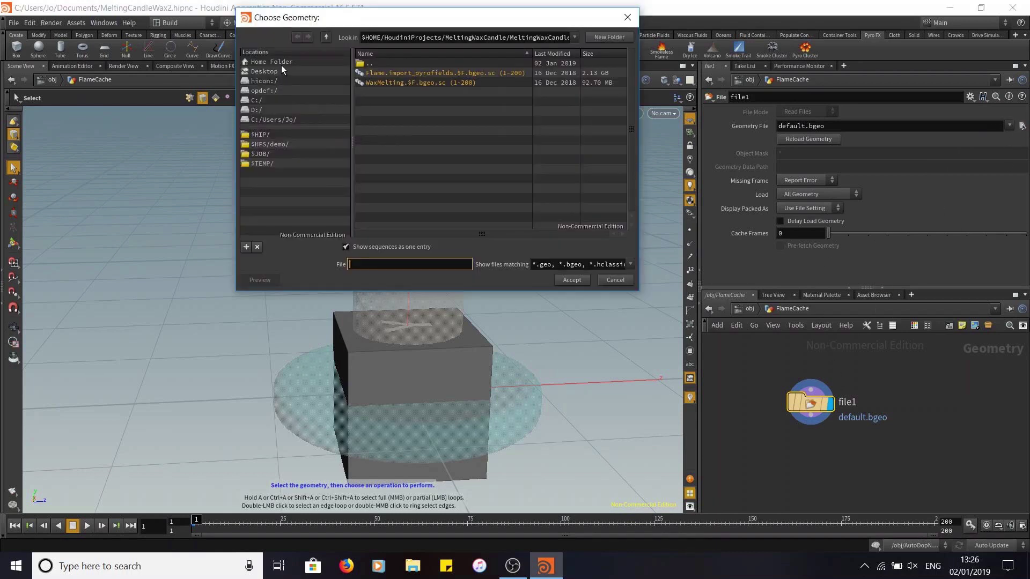
{"action": "left_click", "coordinate": [281, 65]}
{"action": "double_click", "coordinate": [391, 147]}
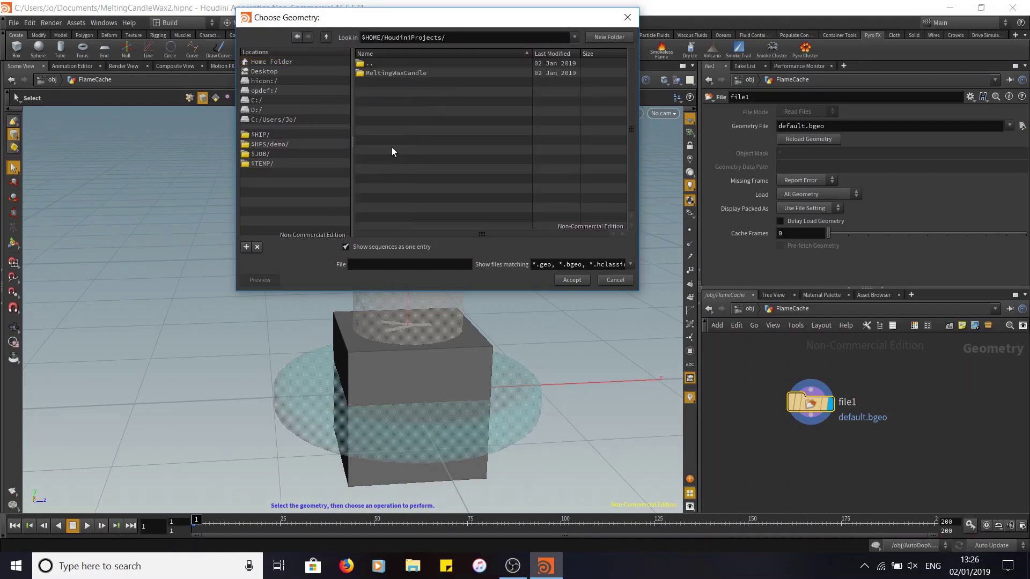
{"action": "double_click", "coordinate": [407, 72]}
{"action": "double_click", "coordinate": [414, 73]}
{"action": "double_click", "coordinate": [381, 142]}
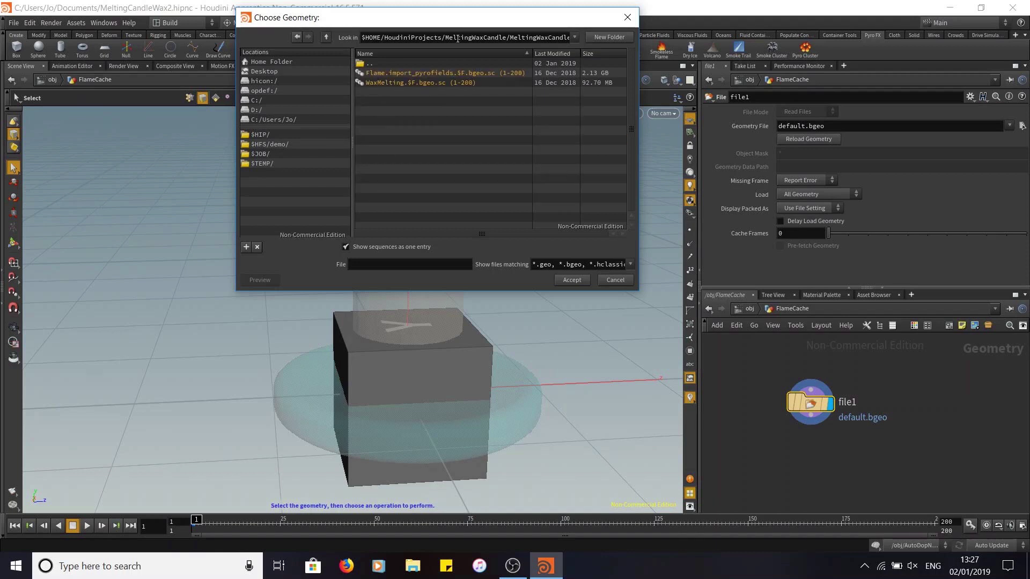
{"action": "left_click", "coordinate": [414, 74]}
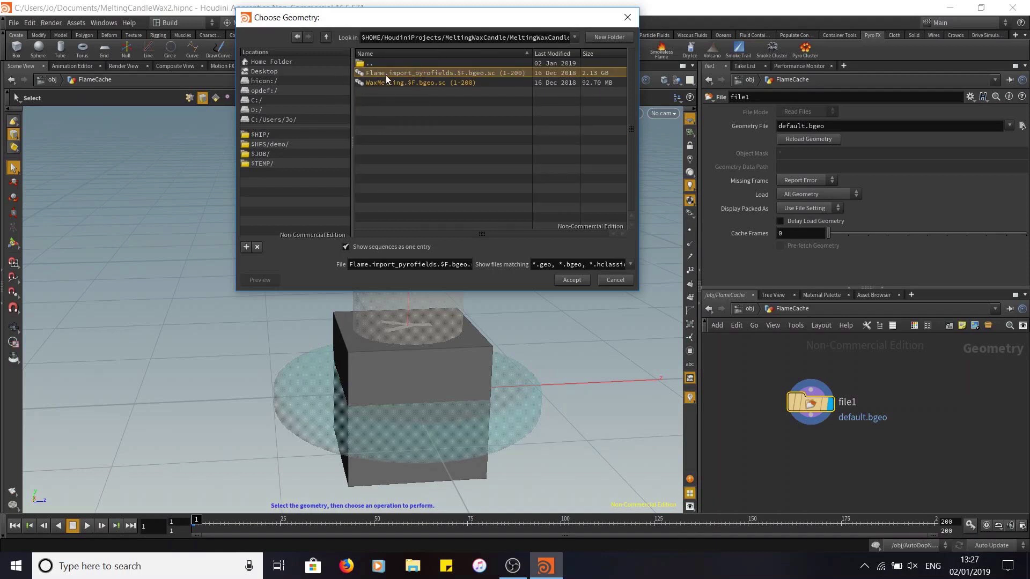
{"action": "left_click", "coordinate": [565, 281]}
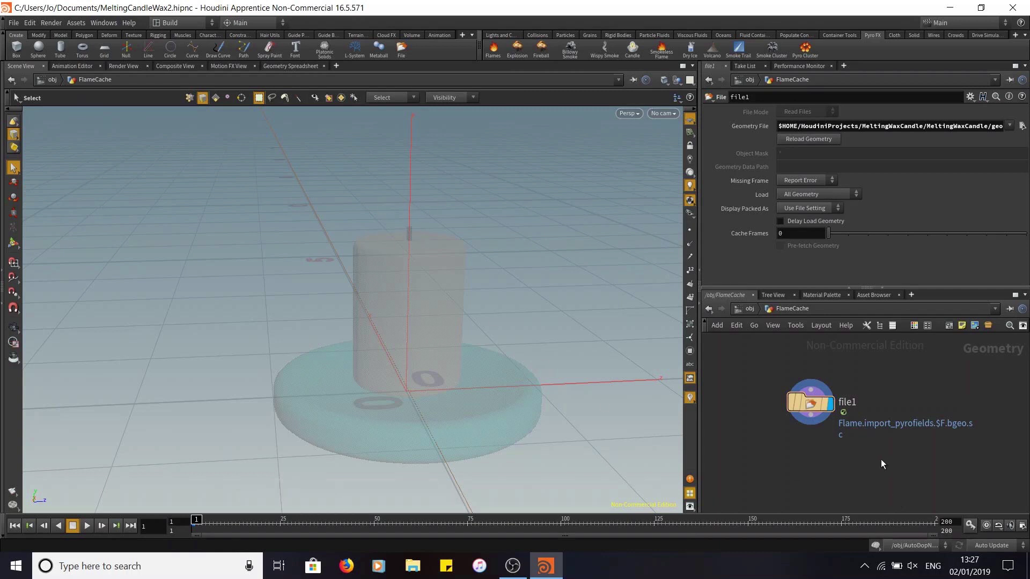
Step: Examine where the cached flame volume sits relative to the candle and return to object level
{"action": "key", "text": "Escape"}
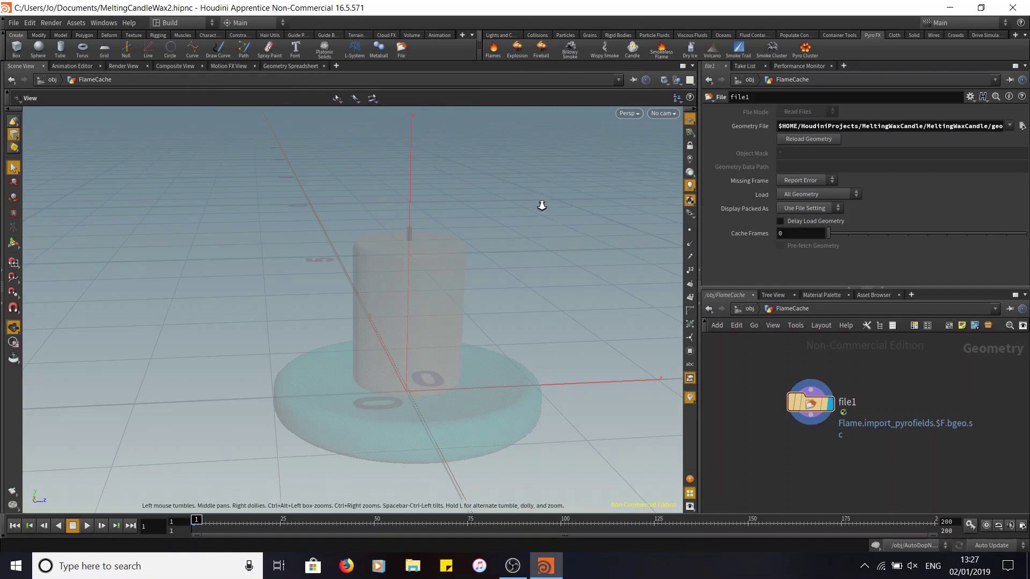
{"action": "scroll", "coordinate": [540, 211], "scroll_direction": "down", "scroll_amount": 5}
{"action": "right_click_drag", "start_coordinate": [547, 255], "coordinate": [548, 268]}
{"action": "middle_click_drag", "start_coordinate": [573, 173], "coordinate": [500, 348]}
{"action": "right_click_drag", "start_coordinate": [489, 274], "coordinate": [487, 322]}
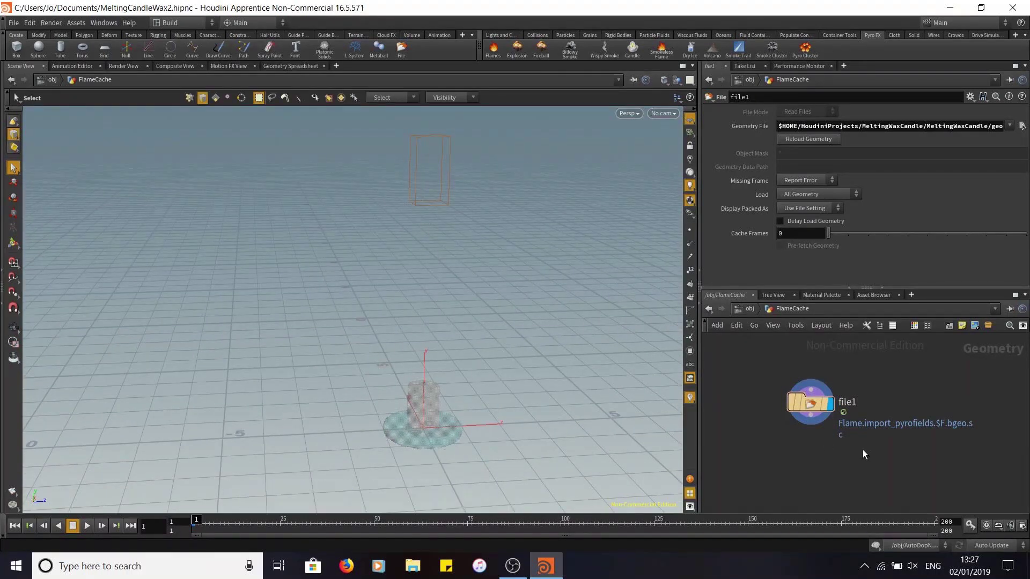
{"action": "left_click_drag", "start_coordinate": [809, 404], "coordinate": [828, 442], "text": "alt"}
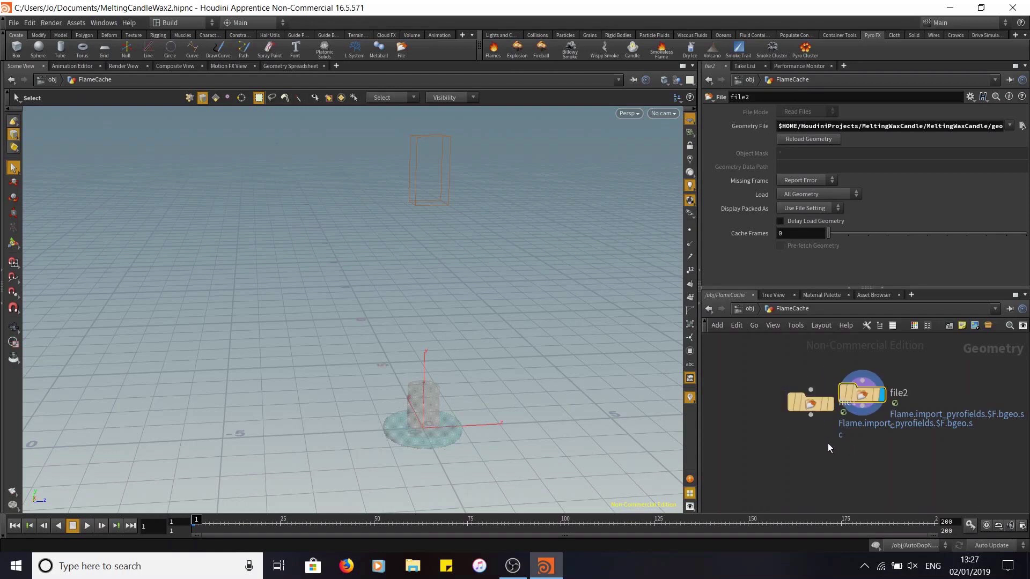
{"action": "key", "text": "ctrl+z"}
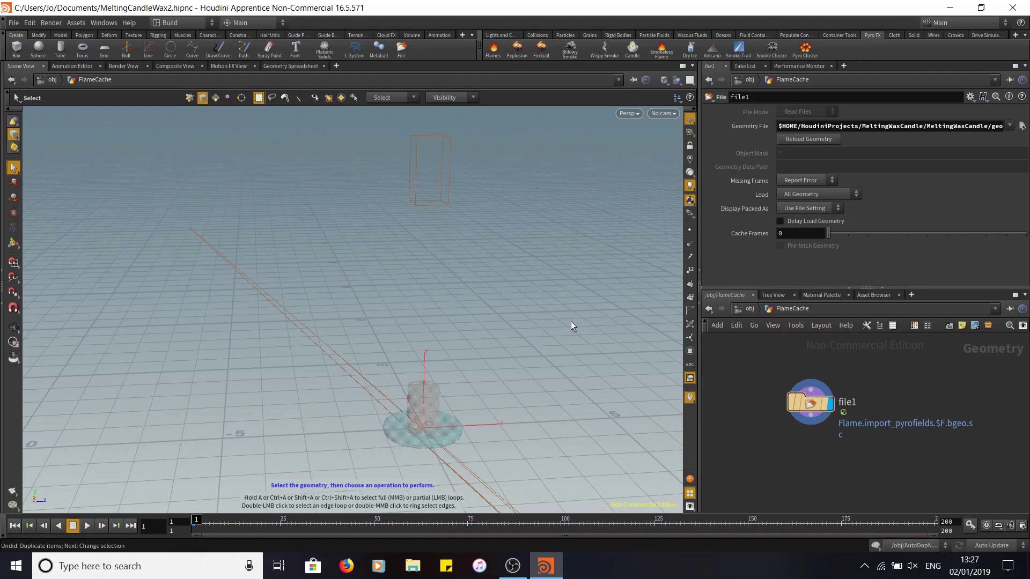
{"action": "left_click", "coordinate": [751, 311]}
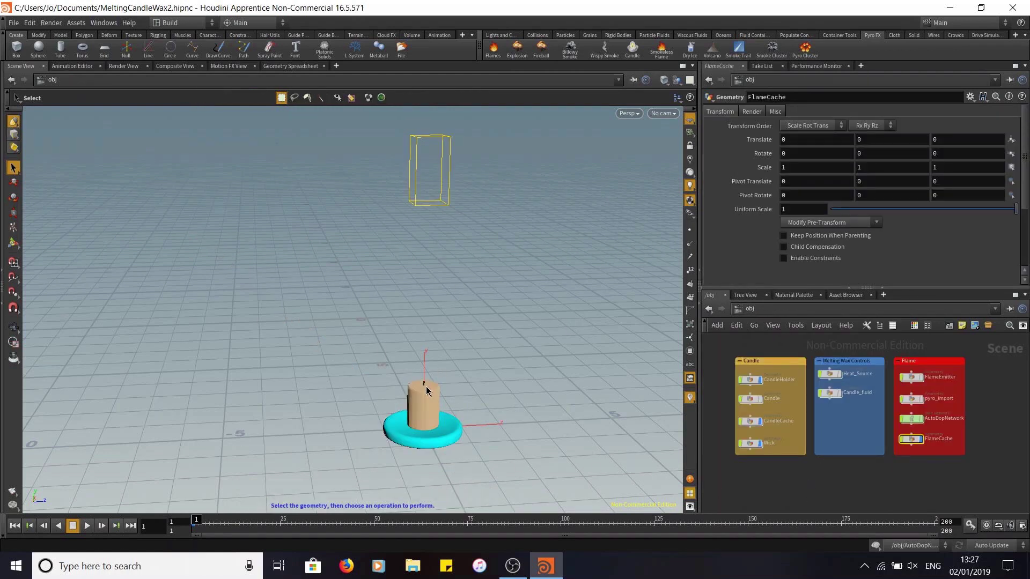
Step: Inside FlameCache, add a Transform node wired below file1 and make it the displayed node
{"action": "double_click", "coordinate": [909, 440]}
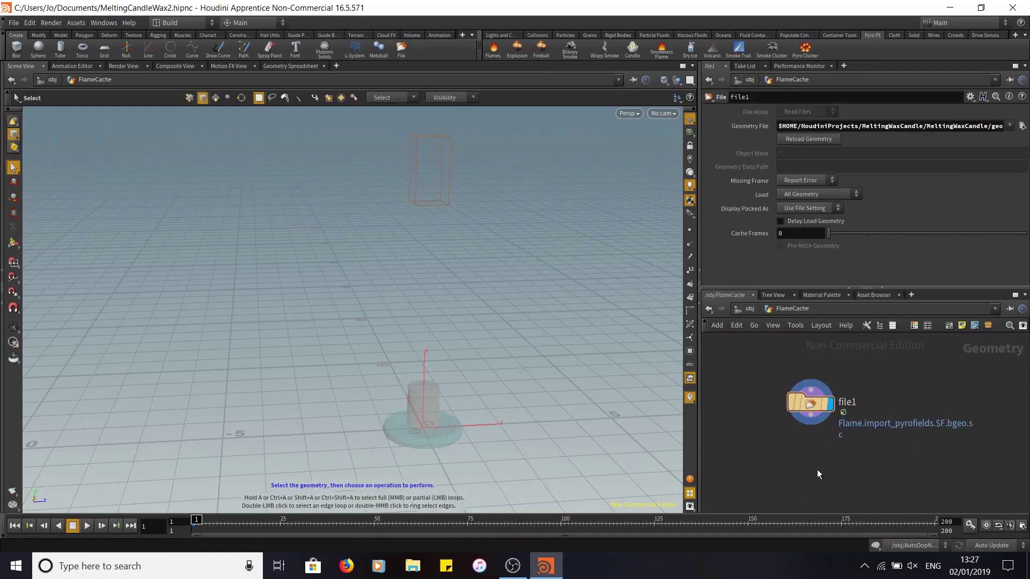
{"action": "key", "text": "Tab"}
{"action": "type", "text": "transform"}
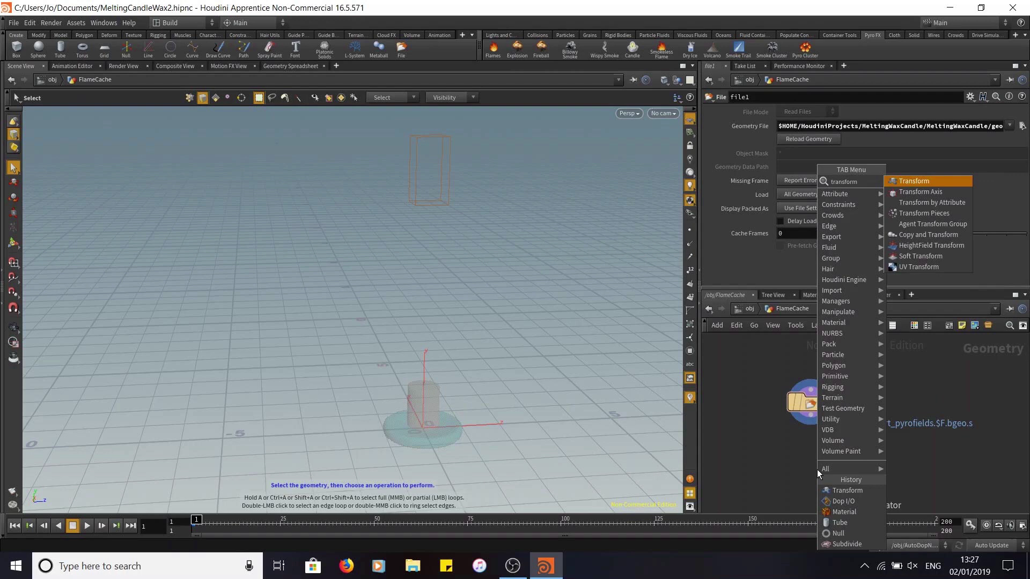
{"action": "left_click", "coordinate": [924, 184]}
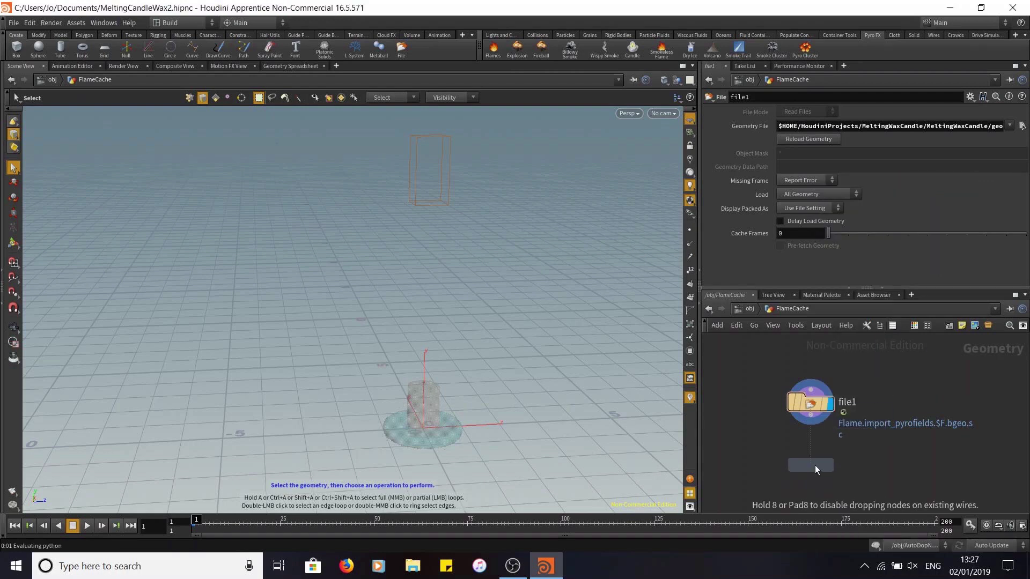
{"action": "left_click", "coordinate": [814, 465]}
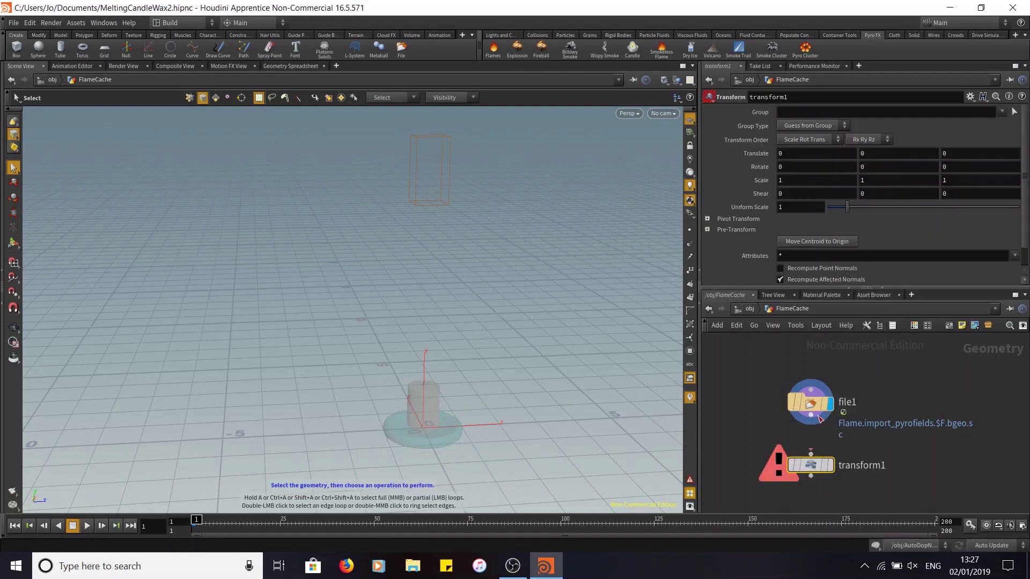
{"action": "left_click", "coordinate": [831, 466]}
Step: Set transform1's uniform scale to 0.2 and its Y translation to 0.08
{"action": "left_click_drag", "start_coordinate": [797, 208], "coordinate": [600, 216]}
{"action": "type", "text": "0.2"}
{"action": "key", "text": "Return"}
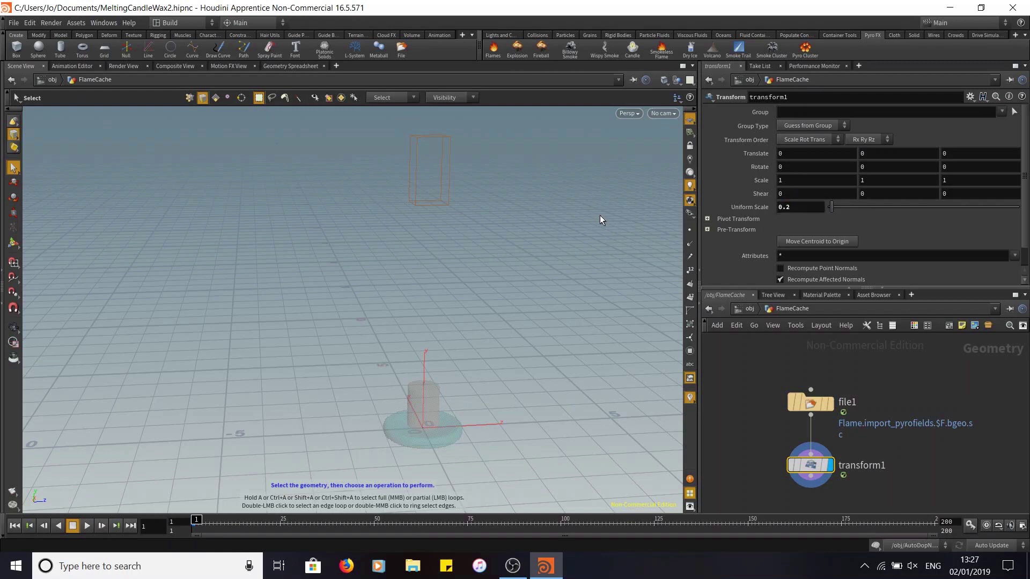
{"action": "type", "text": ".08"}
{"action": "key", "text": "Return"}
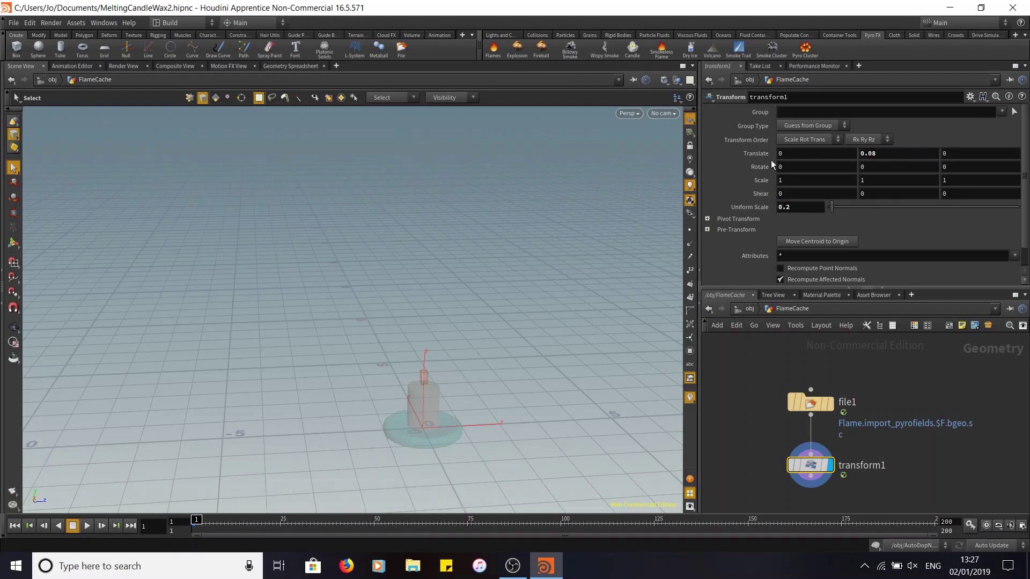
Step: Examine how the scaled flame volume sits around the wick and return to object level
{"action": "middle_click_drag", "start_coordinate": [503, 337], "coordinate": [503, 262], "text": "alt"}
{"action": "right_click_drag", "start_coordinate": [495, 348], "coordinate": [372, 262], "text": "alt"}
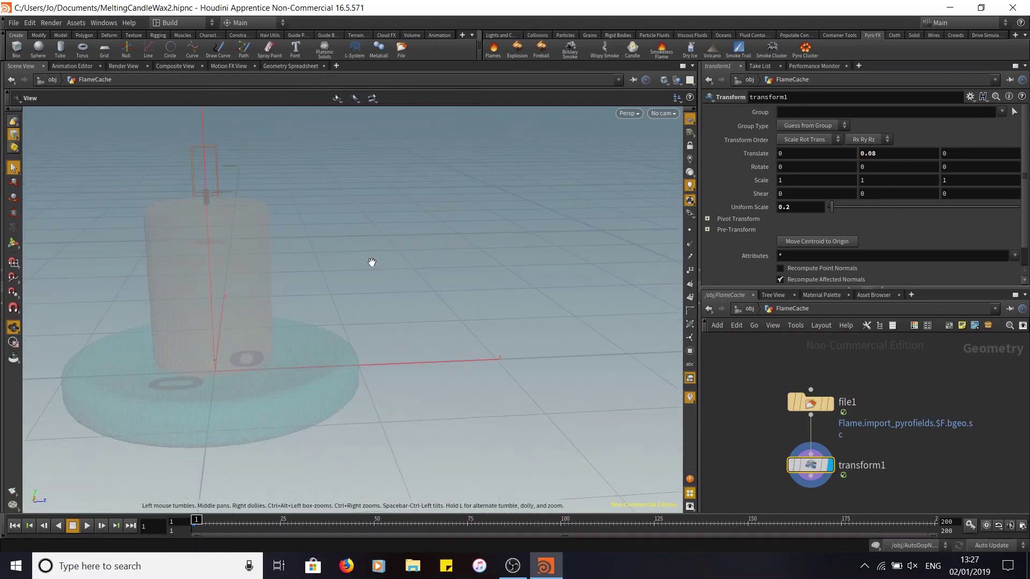
{"action": "middle_click_drag", "start_coordinate": [372, 261], "coordinate": [465, 301], "text": "alt"}
{"action": "right_click_drag", "start_coordinate": [464, 301], "coordinate": [622, 225], "text": "alt"}
{"action": "middle_click_drag", "start_coordinate": [622, 225], "coordinate": [605, 223], "text": "alt"}
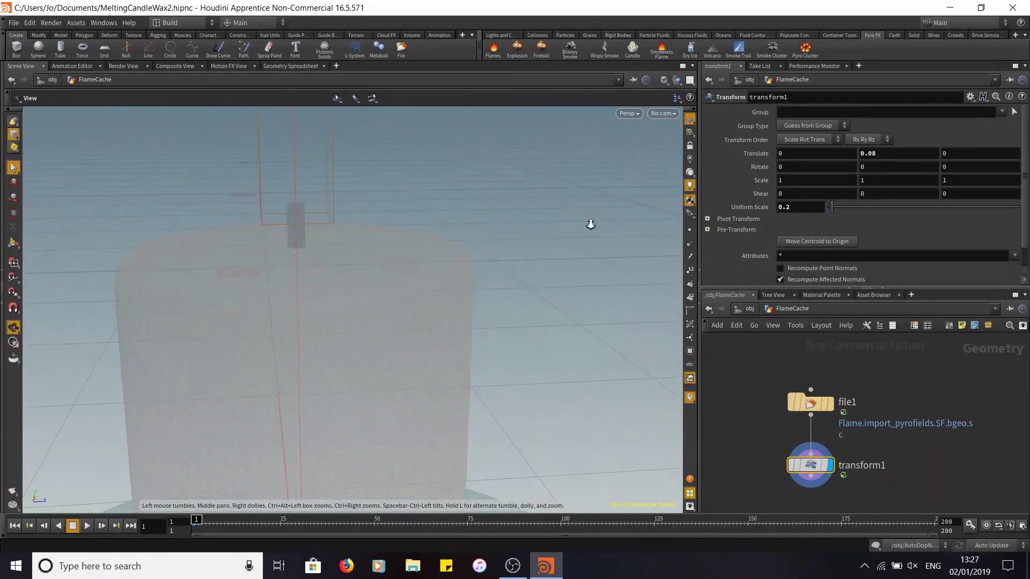
{"action": "right_click_drag", "start_coordinate": [590, 224], "coordinate": [512, 273], "text": "alt"}
{"action": "middle_click_drag", "start_coordinate": [512, 273], "coordinate": [596, 247], "text": "alt"}
{"action": "left_click", "coordinate": [736, 313]}
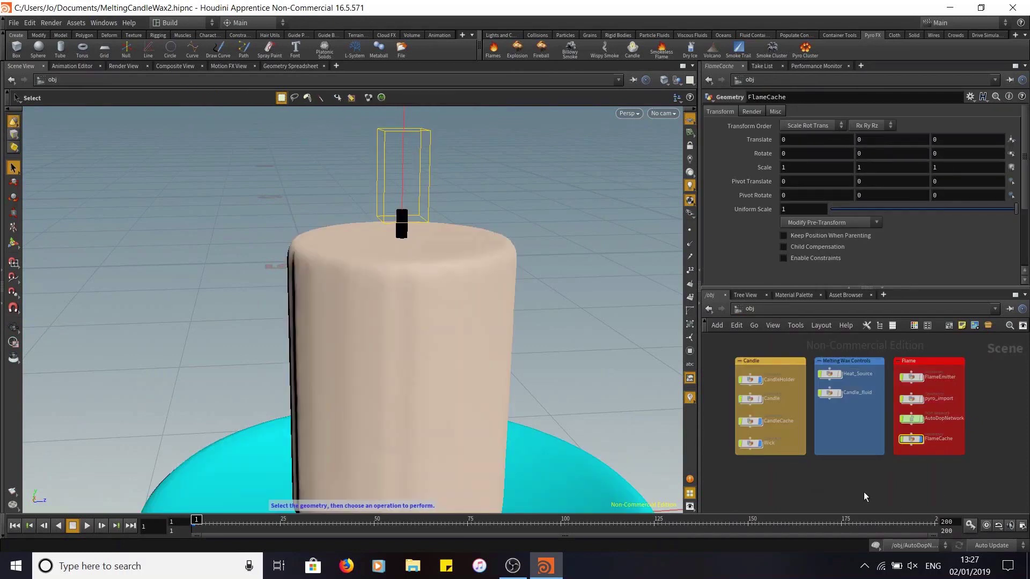
Step: Play back the animation, inspect the flame volume at the wick up close, and move the timeline to frame 56
{"action": "left_click", "coordinate": [87, 526]}
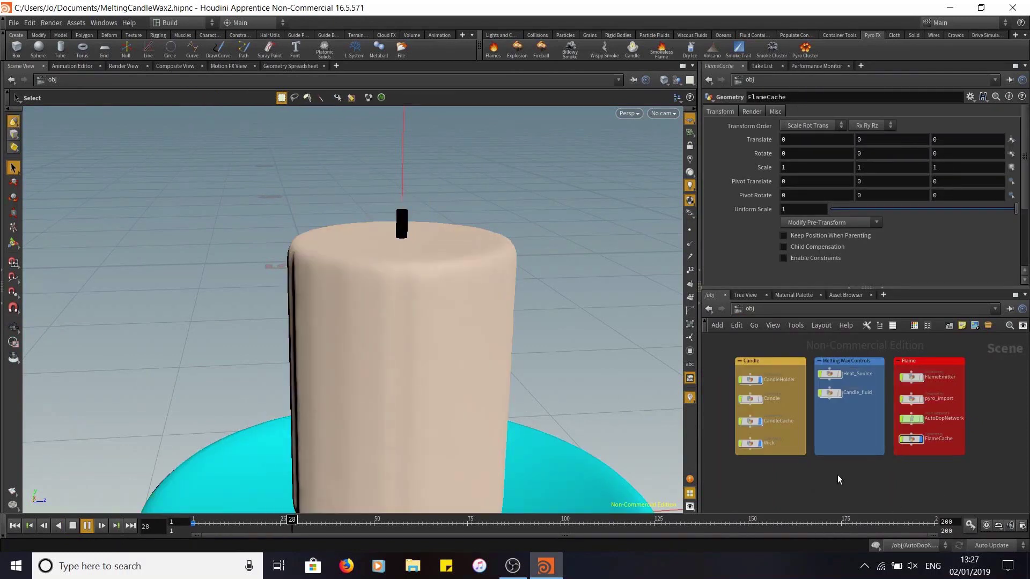
{"action": "left_click", "coordinate": [87, 526]}
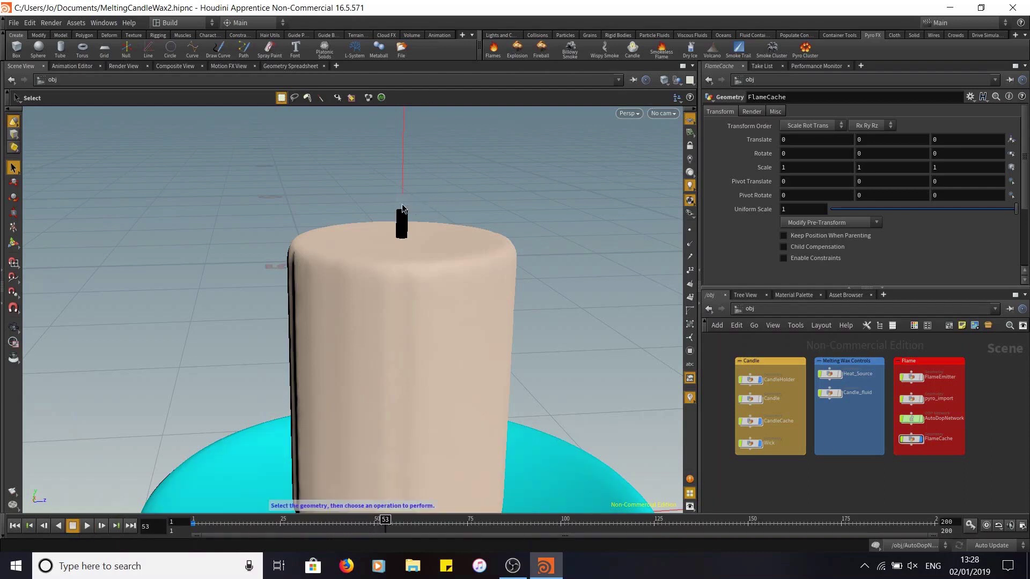
{"action": "right_click_drag", "start_coordinate": [618, 168], "coordinate": [572, 125], "text": "alt"}
{"action": "right_click_drag", "start_coordinate": [534, 208], "coordinate": [525, 195], "text": "alt"}
{"action": "middle_click_drag", "start_coordinate": [525, 195], "coordinate": [548, 206], "text": "alt"}
{"action": "right_click_drag", "start_coordinate": [536, 204], "coordinate": [520, 161], "text": "alt"}
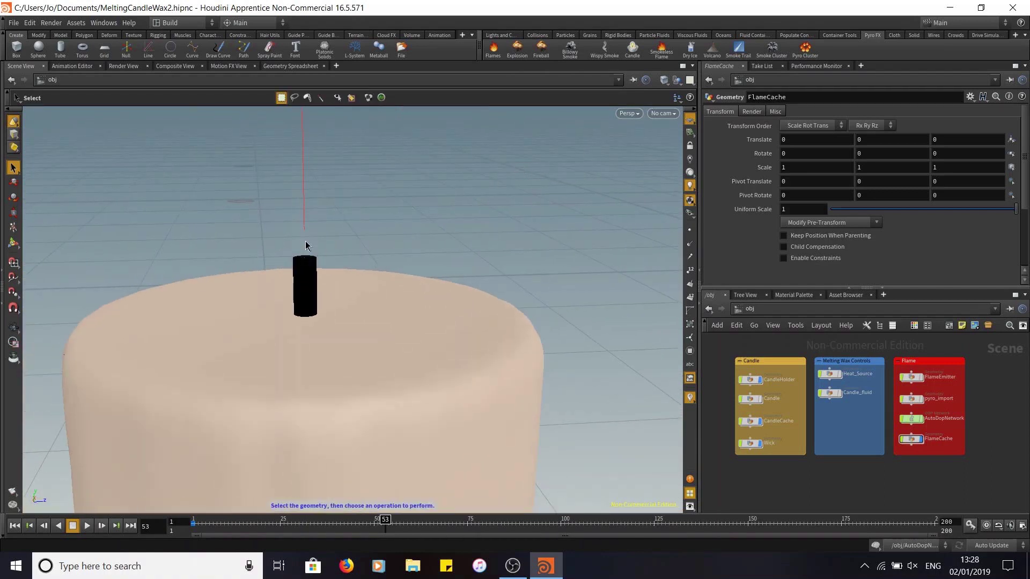
{"action": "left_click", "coordinate": [911, 439]}
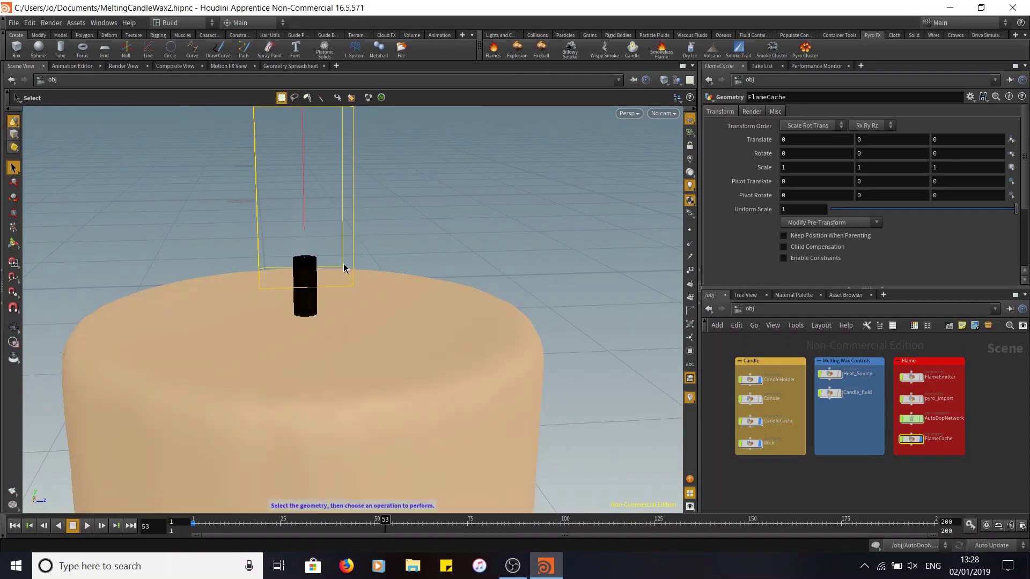
{"action": "left_click_drag", "start_coordinate": [448, 216], "coordinate": [445, 216], "text": "alt"}
{"action": "left_click_drag", "start_coordinate": [306, 525], "coordinate": [397, 524]}
{"action": "left_click", "coordinate": [533, 297]}
{"action": "right_click_drag", "start_coordinate": [480, 225], "coordinate": [488, 255], "text": "alt"}
{"action": "middle_click_drag", "start_coordinate": [510, 220], "coordinate": [518, 247], "text": "alt"}
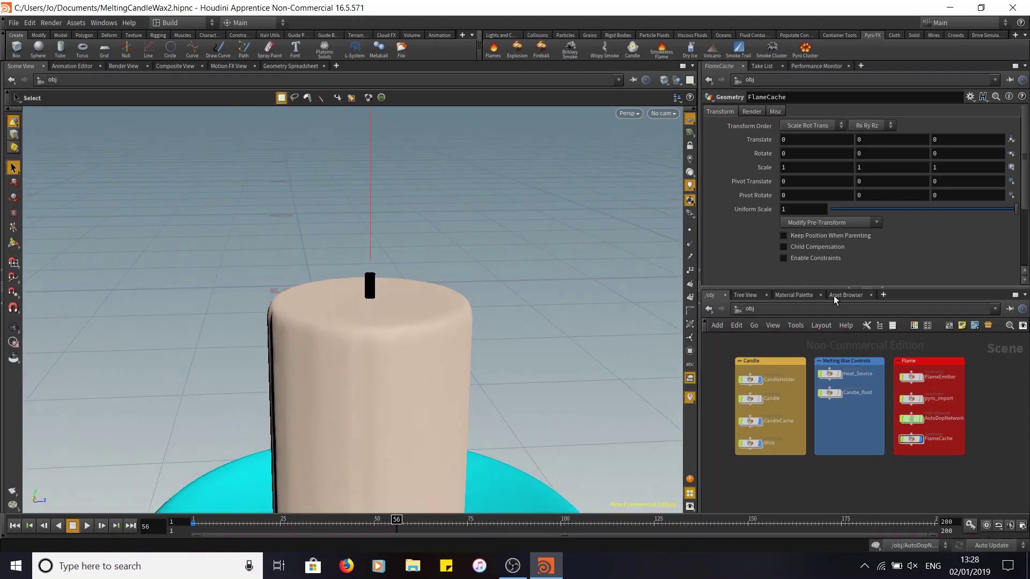
Step: Try to apply the flames material from the palette to the flame above the wick, and return to the object network
{"action": "left_click", "coordinate": [794, 295]}
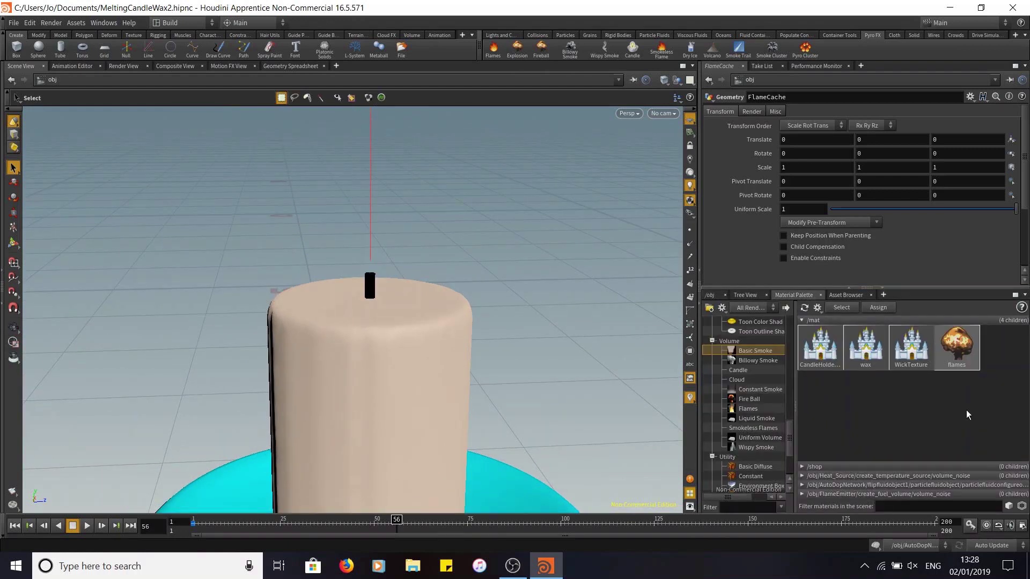
{"action": "left_click", "coordinate": [959, 346]}
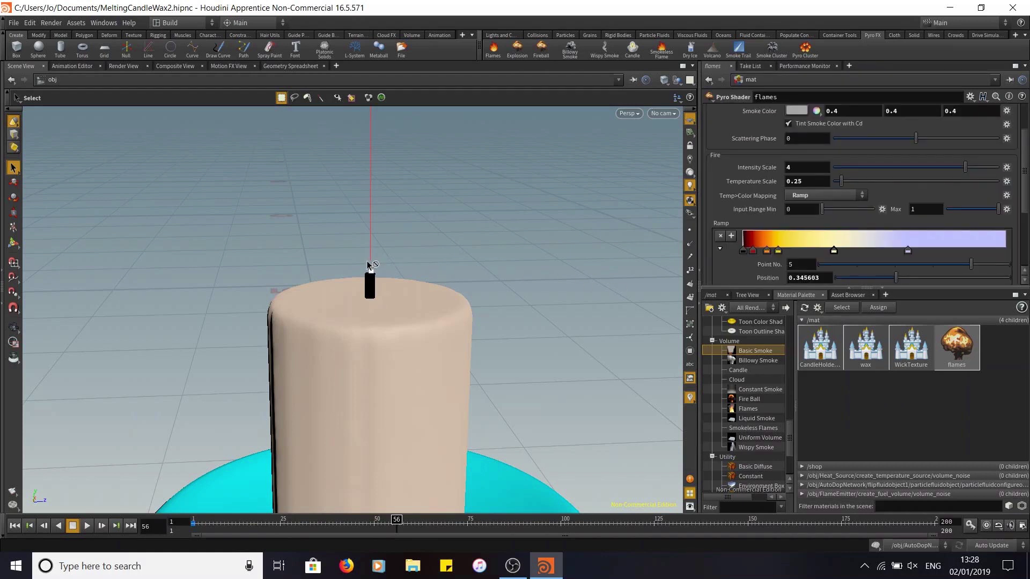
{"action": "left_click_drag", "start_coordinate": [369, 263], "coordinate": [369, 263]}
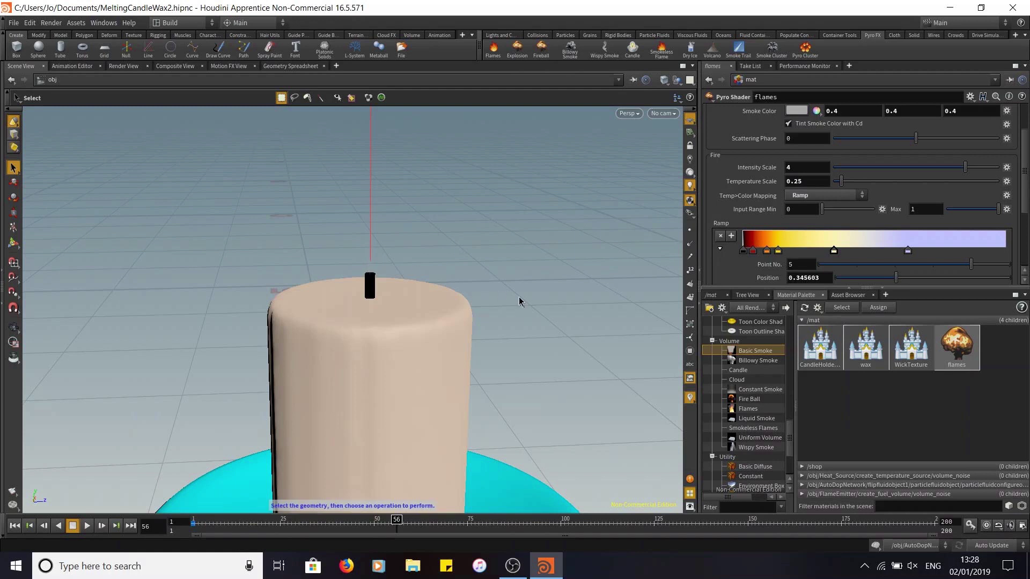
{"action": "left_click", "coordinate": [716, 296]}
{"action": "left_click", "coordinate": [755, 309]}
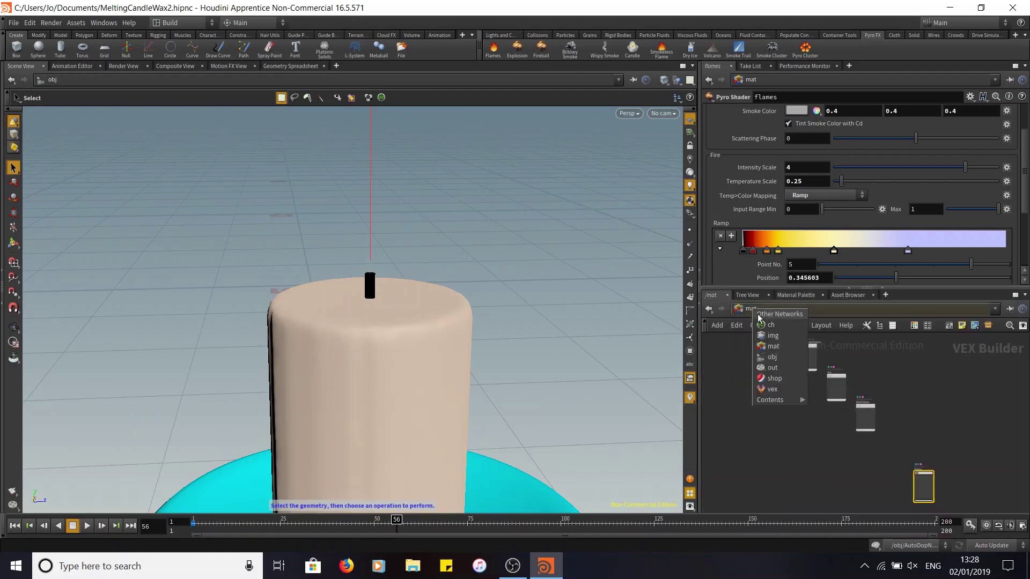
{"action": "left_click", "coordinate": [779, 358]}
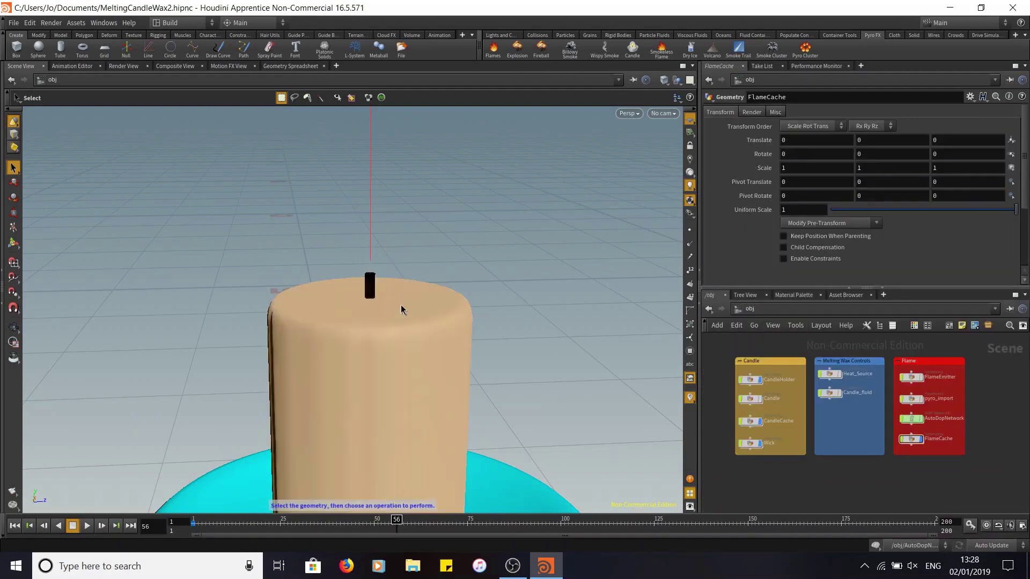
Step: Frame the candle more closely and start a test render of frame 56 with /out/mantra1
{"action": "scroll", "coordinate": [481, 255], "scroll_direction": "up", "scroll_amount": 2}
{"action": "left_click", "coordinate": [124, 65]}
{"action": "left_click", "coordinate": [31, 81]}
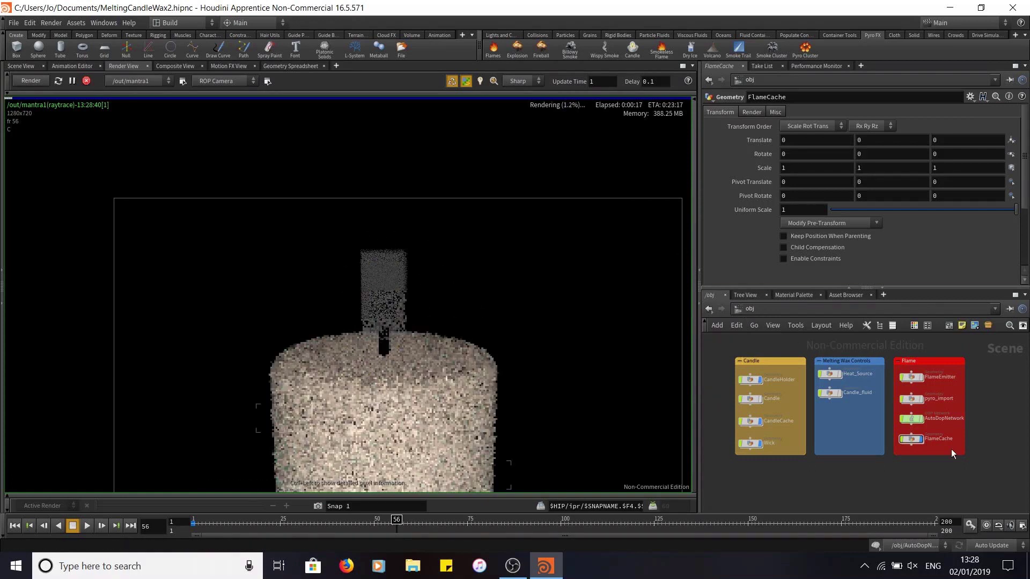
Step: Assign the /mat/flames material to FlameCache, check the flame in the updated render, and stop rendering
{"action": "left_click", "coordinate": [750, 112]}
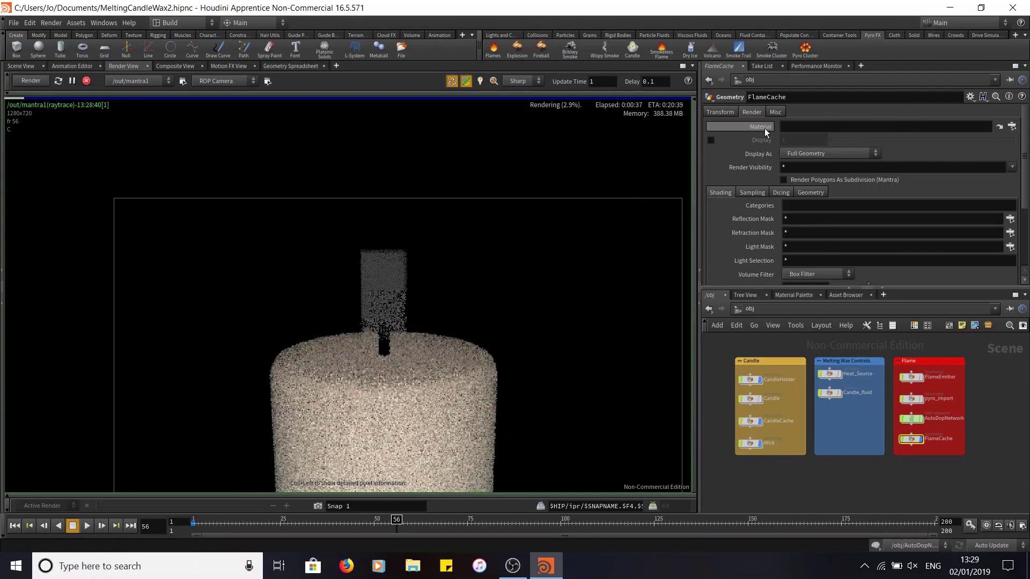
{"action": "left_click", "coordinate": [1012, 129]}
{"action": "left_click", "coordinate": [934, 146]}
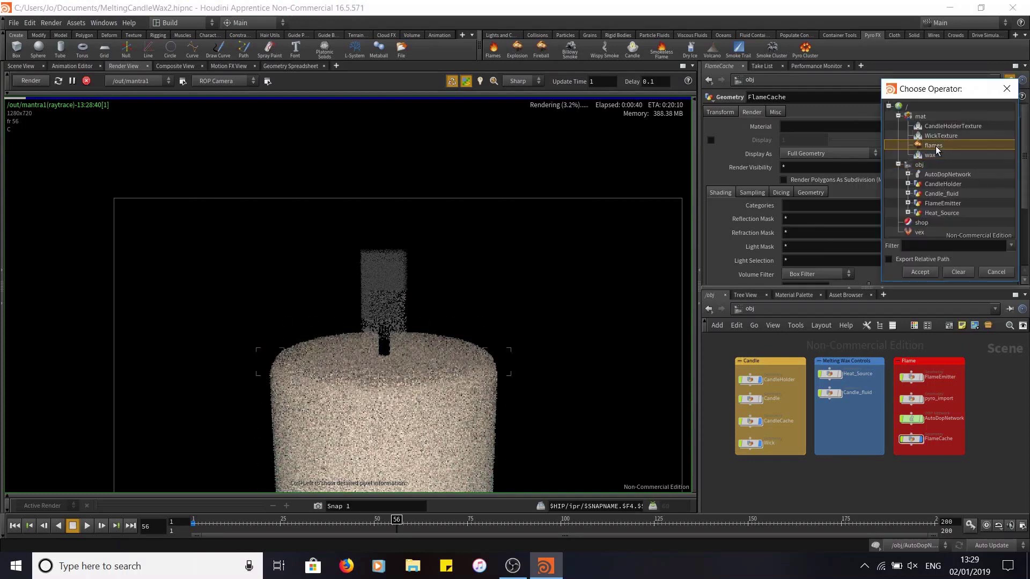
{"action": "left_click", "coordinate": [920, 271]}
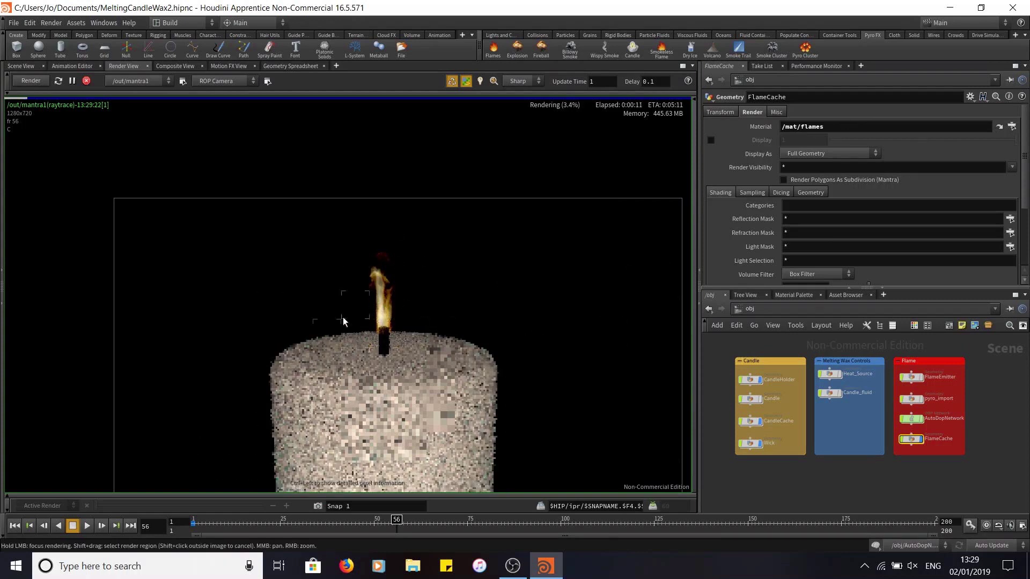
{"action": "left_click", "coordinate": [88, 82]}
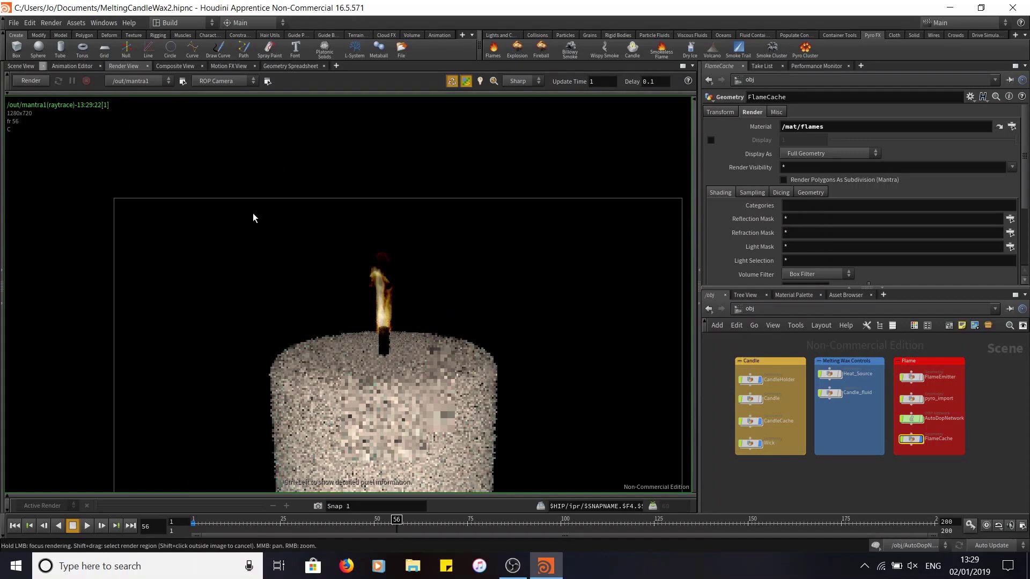
Step: Inspect the wick and candle in the scene view, scrub to frame 172 to examine the melted wax, and return to frame 1
{"action": "left_click", "coordinate": [20, 65]}
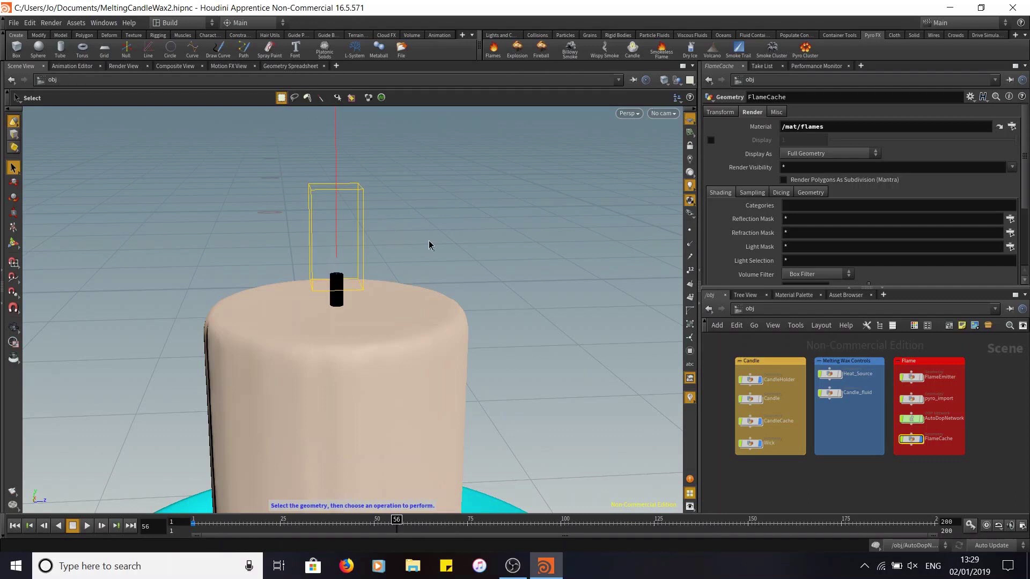
{"action": "left_click", "coordinate": [910, 476]}
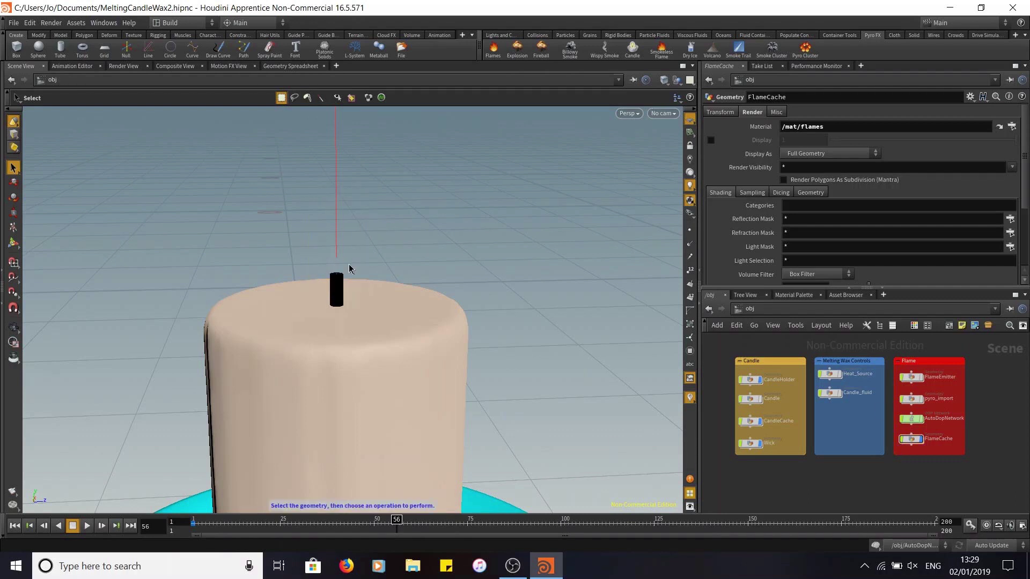
{"action": "left_click_drag", "start_coordinate": [428, 252], "coordinate": [437, 216], "text": "alt"}
{"action": "right_click_drag", "start_coordinate": [437, 216], "coordinate": [445, 252], "text": "alt"}
{"action": "left_click_drag", "start_coordinate": [445, 252], "coordinate": [445, 245], "text": "alt"}
{"action": "middle_click_drag", "start_coordinate": [445, 246], "coordinate": [450, 230], "text": "alt"}
{"action": "right_click_drag", "start_coordinate": [450, 230], "coordinate": [419, 142], "text": "alt"}
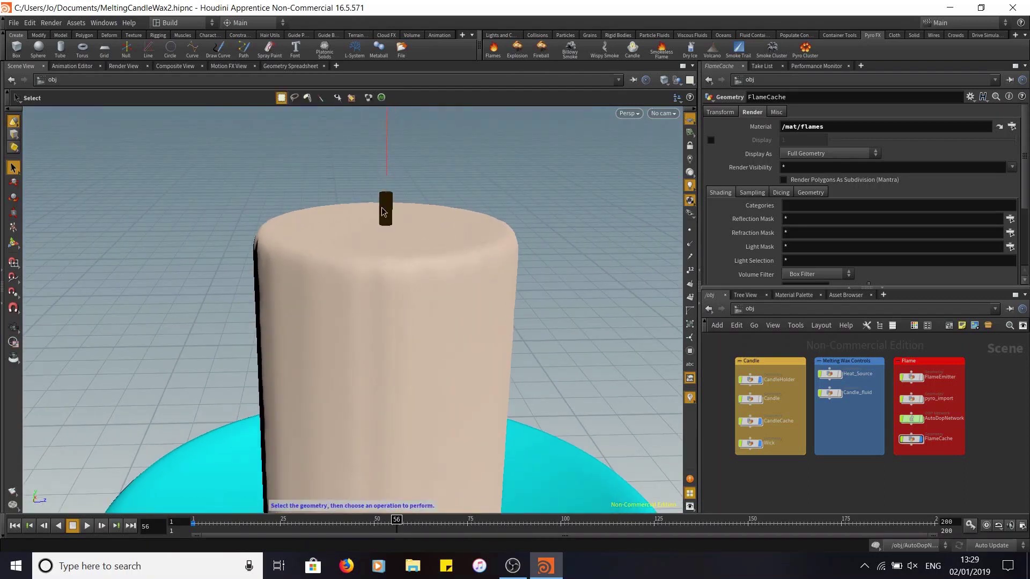
{"action": "right_click_drag", "start_coordinate": [539, 227], "coordinate": [591, 207], "text": "alt"}
{"action": "middle_click_drag", "start_coordinate": [590, 207], "coordinate": [584, 227], "text": "alt"}
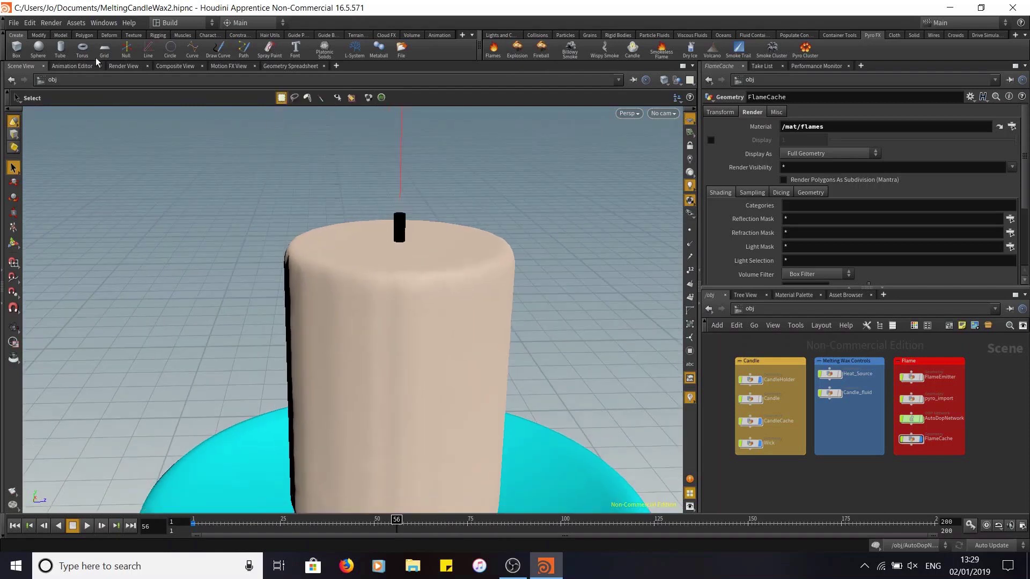
{"action": "right_click_drag", "start_coordinate": [546, 257], "coordinate": [567, 204], "text": "alt"}
{"action": "middle_click_drag", "start_coordinate": [567, 204], "coordinate": [542, 221], "text": "alt"}
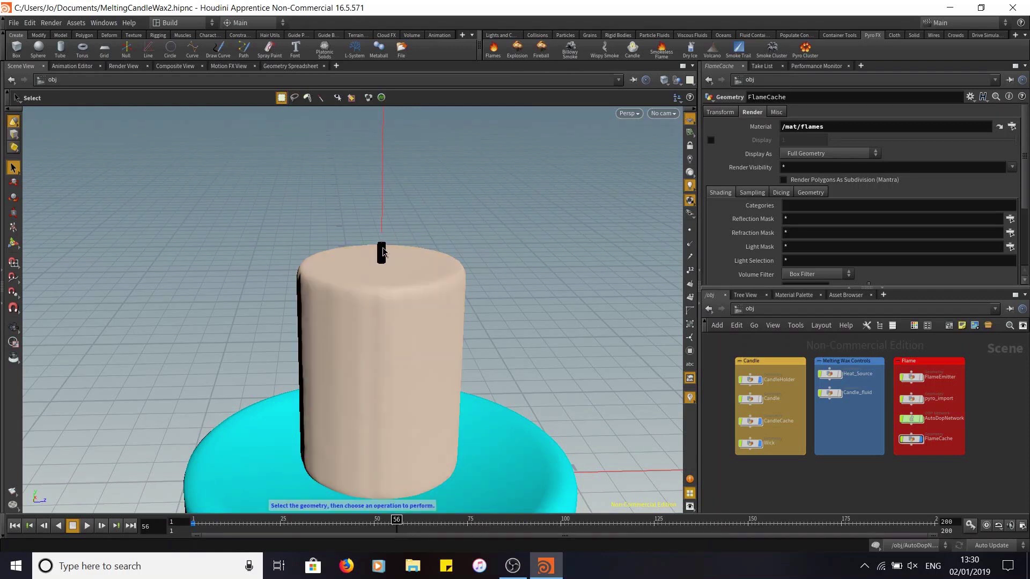
{"action": "left_click_drag", "start_coordinate": [762, 529], "coordinate": [829, 524]}
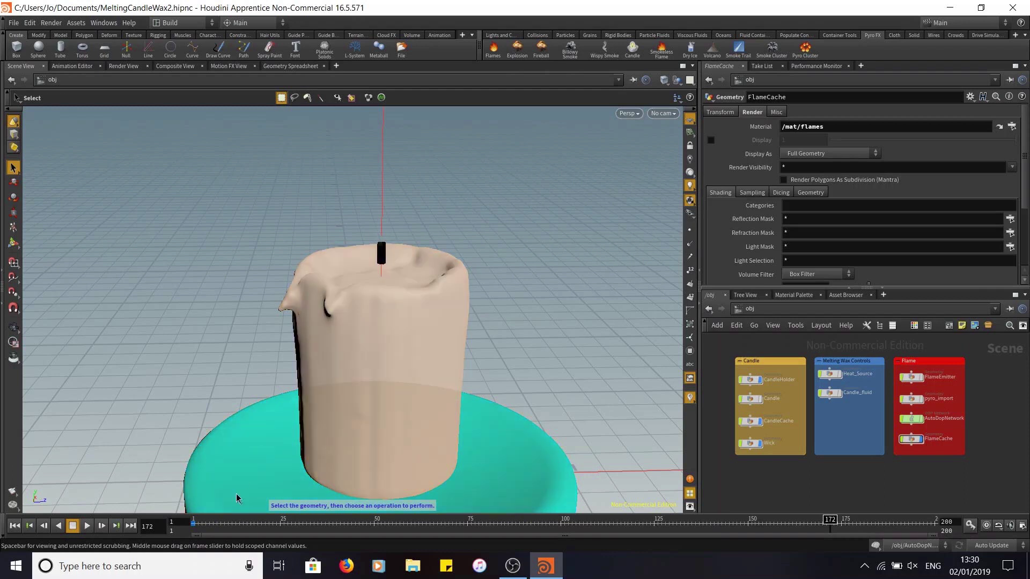
{"action": "left_click", "coordinate": [204, 524]}
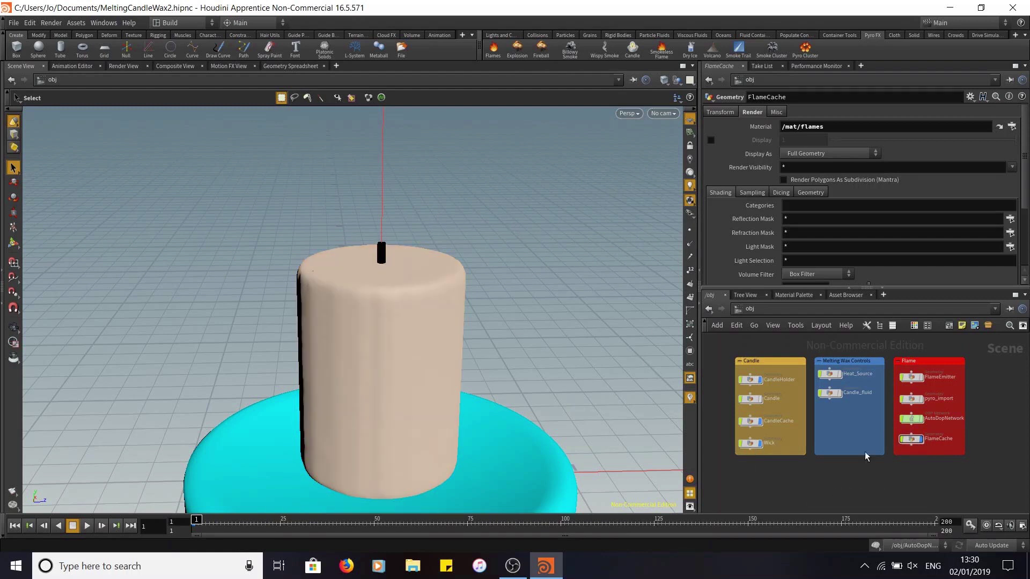
Step: Copy the tube1 and material1 nodes inside the Wick object and return to object level
{"action": "double_click", "coordinate": [750, 443]}
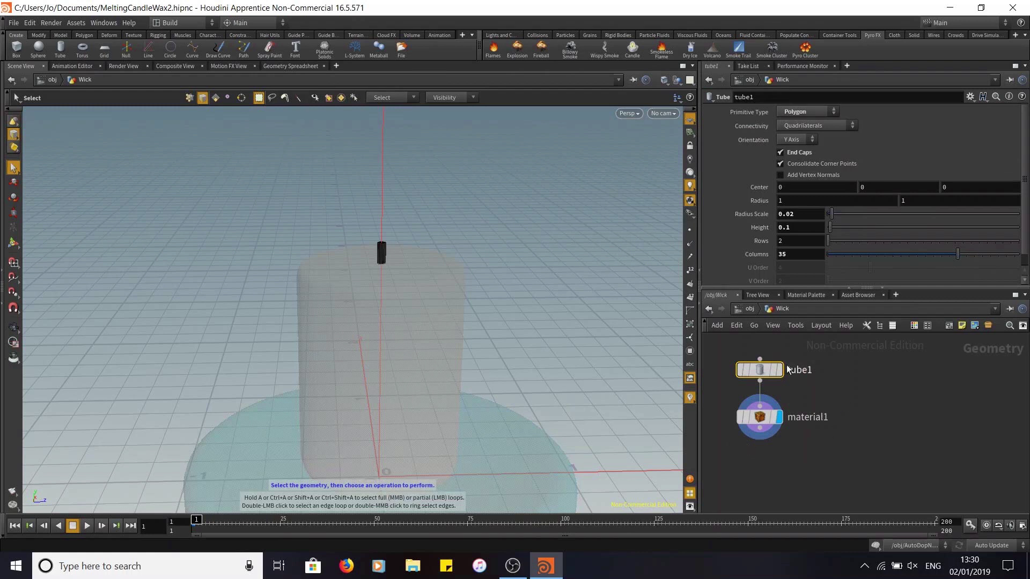
{"action": "left_click_drag", "start_coordinate": [718, 349], "coordinate": [804, 475]}
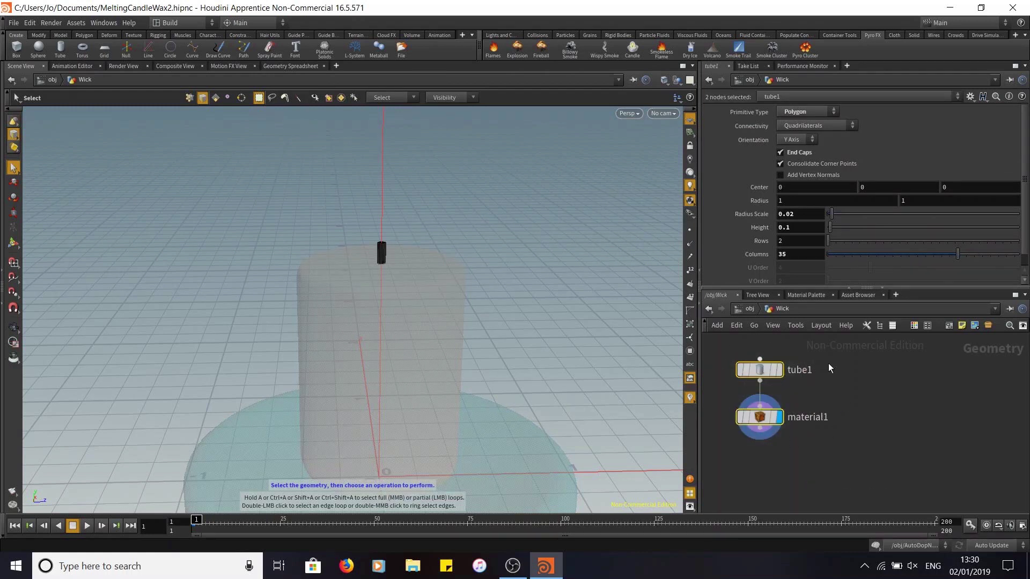
{"action": "key", "text": "ctrl+c"}
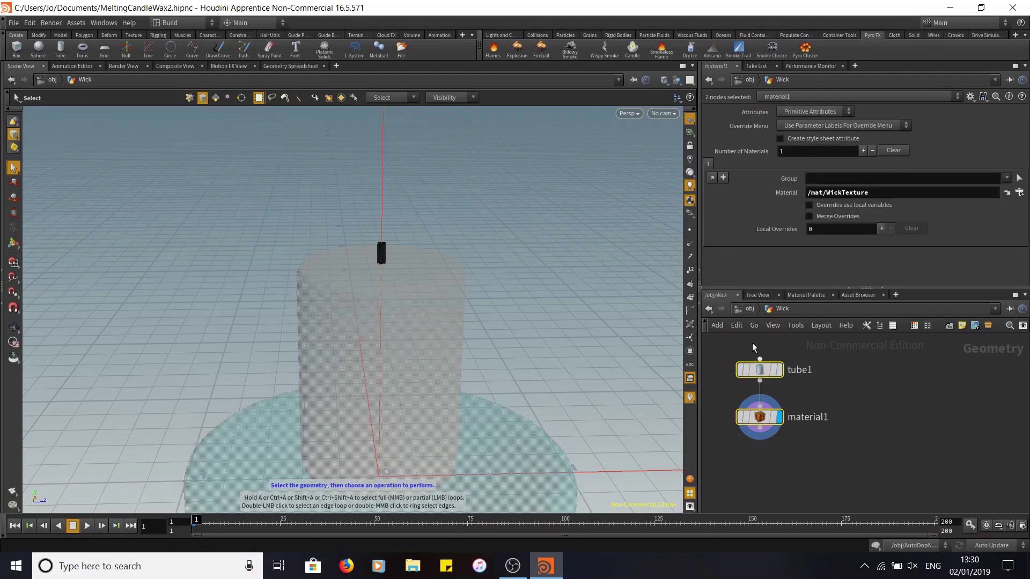
{"action": "left_click", "coordinate": [749, 309]}
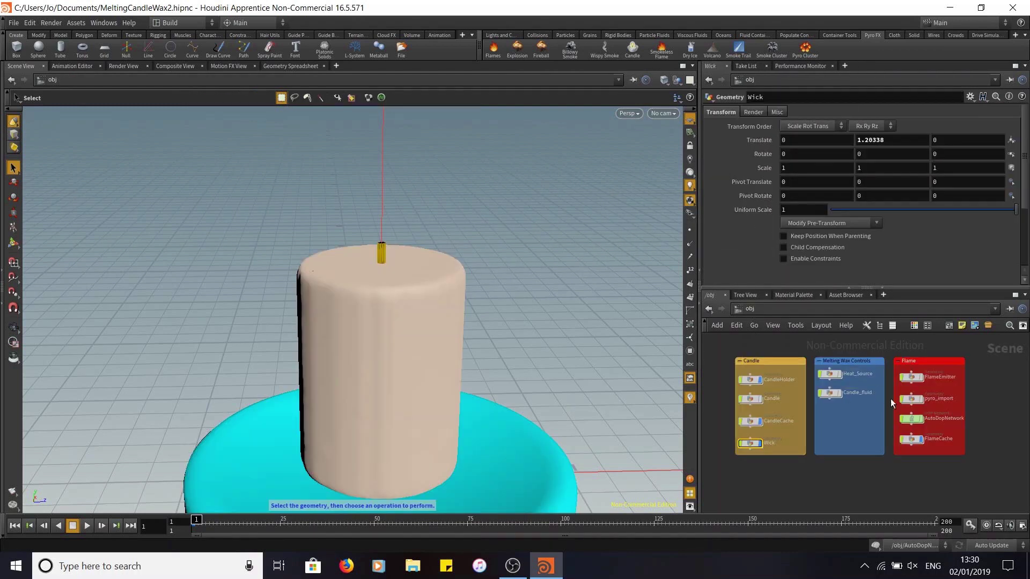
Step: Paste the copied tube1 and material1 nodes into FlameCache and move the file1 and transform1 nodes aside
{"action": "double_click", "coordinate": [911, 440]}
{"action": "left_click", "coordinate": [738, 384]}
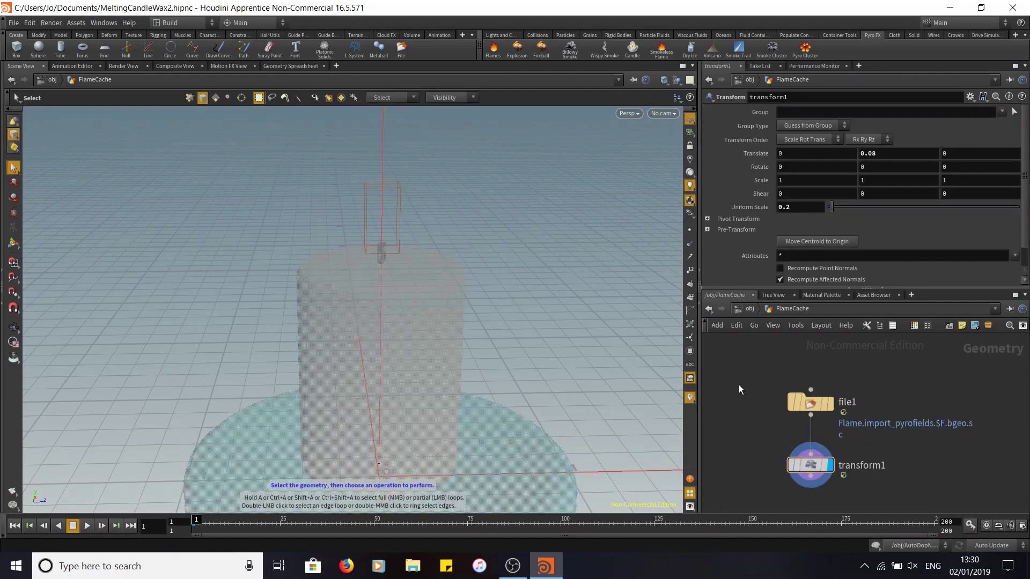
{"action": "key", "text": "ctrl+v"}
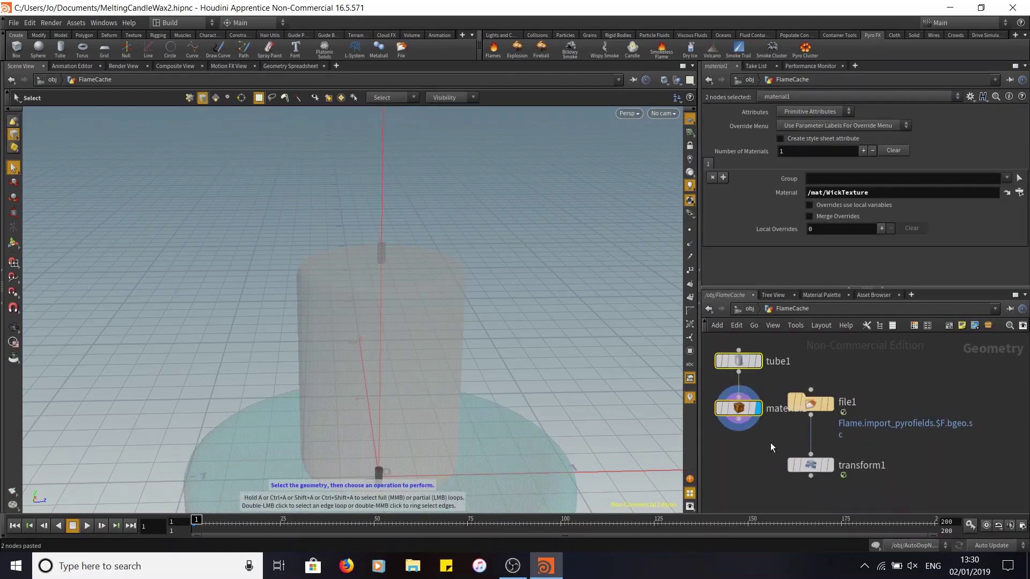
{"action": "left_click_drag", "start_coordinate": [784, 378], "coordinate": [839, 479]}
{"action": "left_click_drag", "start_coordinate": [817, 407], "coordinate": [910, 380]}
{"action": "left_click", "coordinate": [830, 459]}
{"action": "key", "text": "Escape"}
{"action": "left_click_drag", "start_coordinate": [490, 379], "coordinate": [489, 326]}
{"action": "key", "text": "s"}
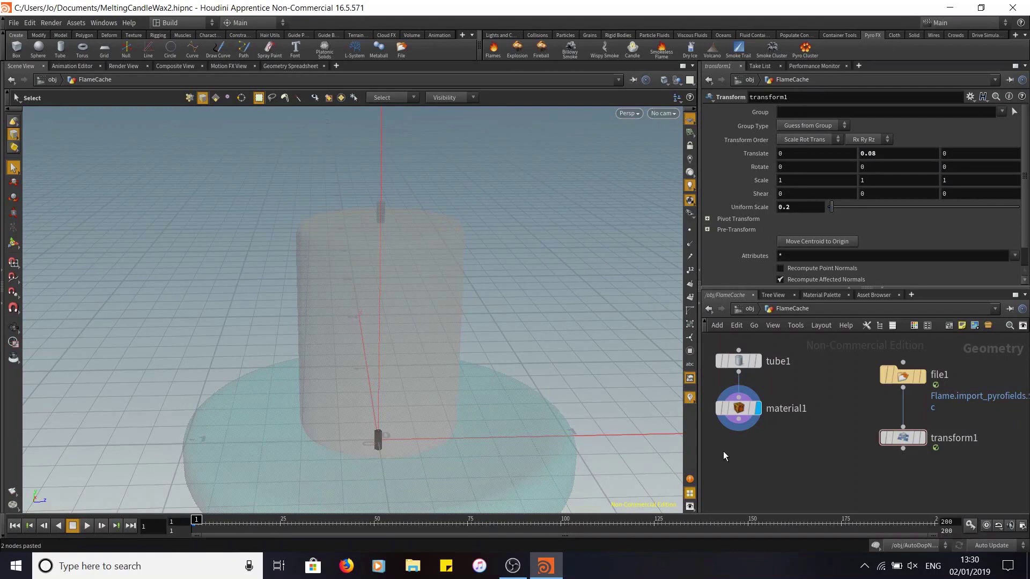
Step: Add a Transform node connected below material1 in the FlameCache network
{"action": "key", "text": "Tab"}
{"action": "type", "text": "transform"}
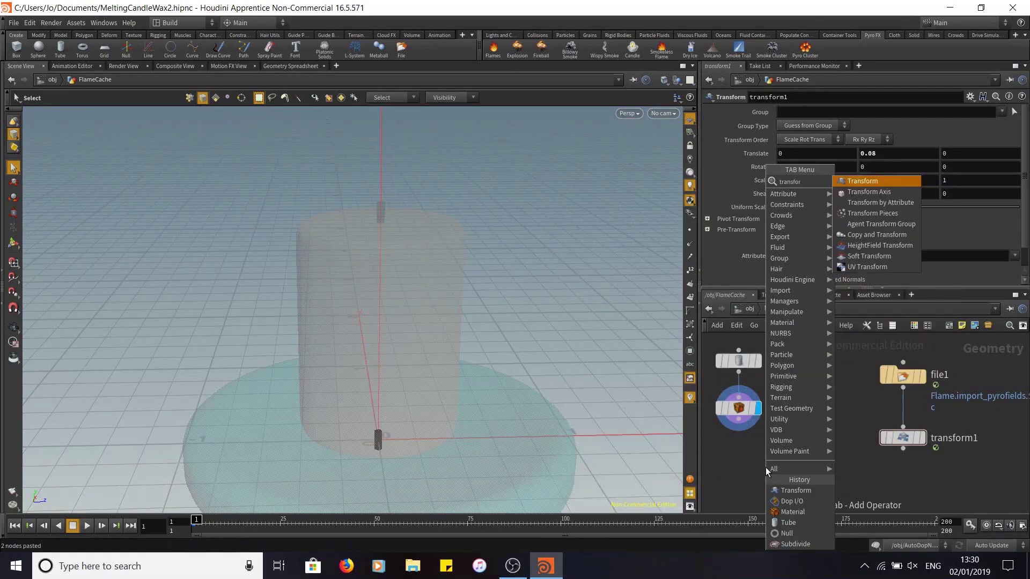
{"action": "left_click", "coordinate": [859, 183]}
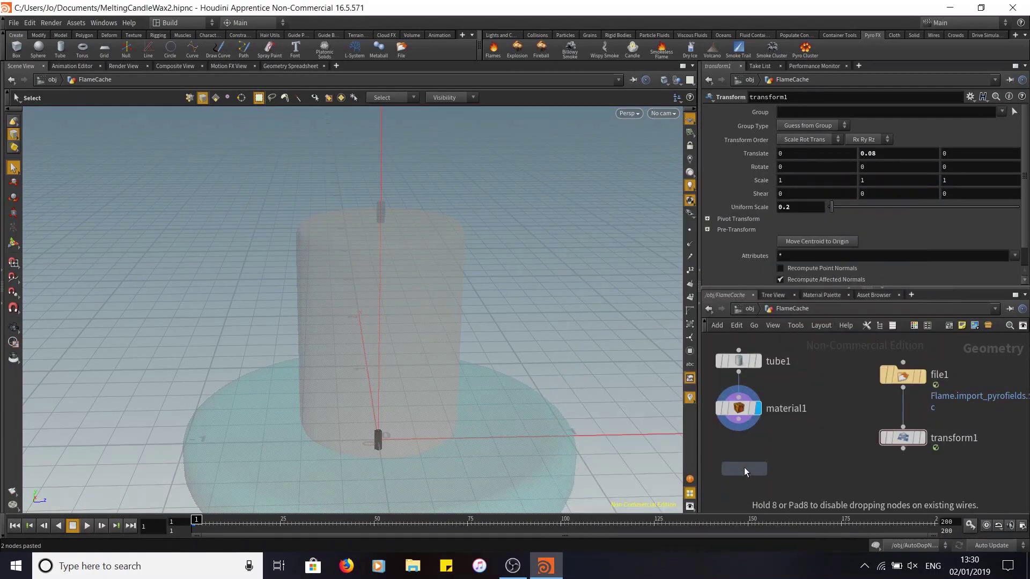
{"action": "left_click", "coordinate": [744, 464]}
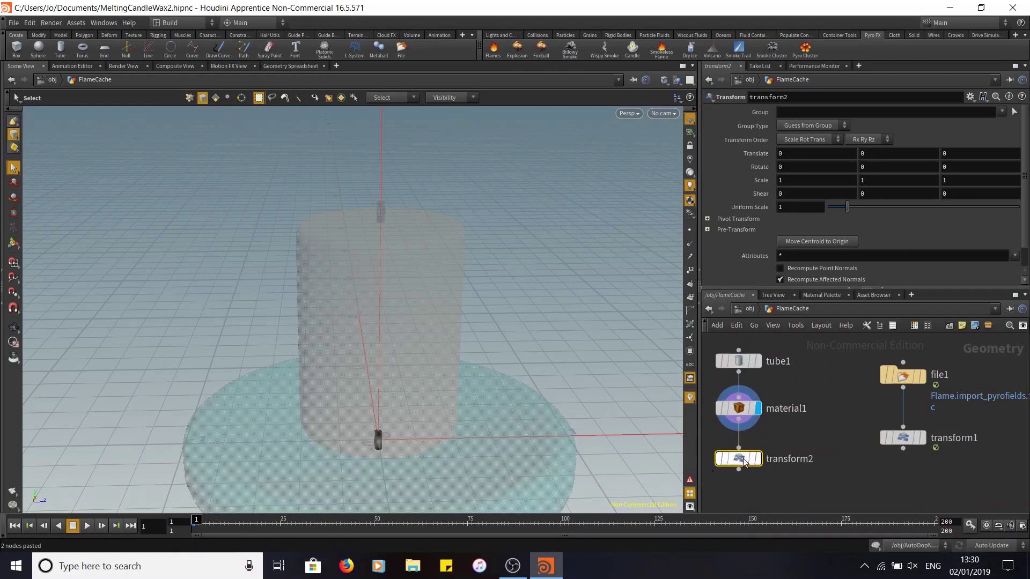
Step: Copy the Wick object's Y translation of 1.20338 into transform2 inside FlameCache and display that node
{"action": "left_click", "coordinate": [752, 310]}
{"action": "left_click", "coordinate": [752, 442]}
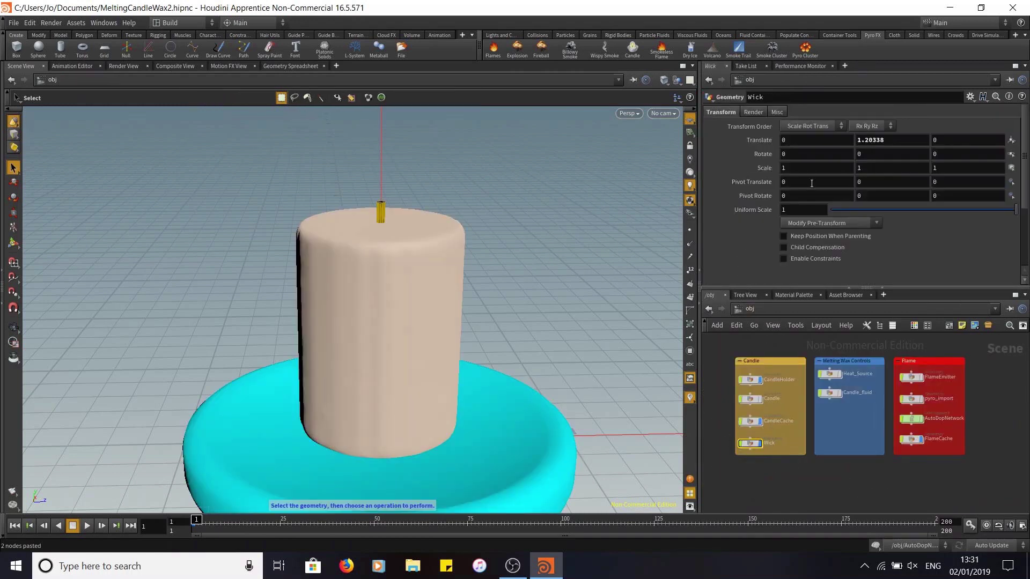
{"action": "left_click_drag", "start_coordinate": [886, 140], "coordinate": [734, 143]}
{"action": "key", "text": "ctrl+c"}
{"action": "double_click", "coordinate": [749, 443]}
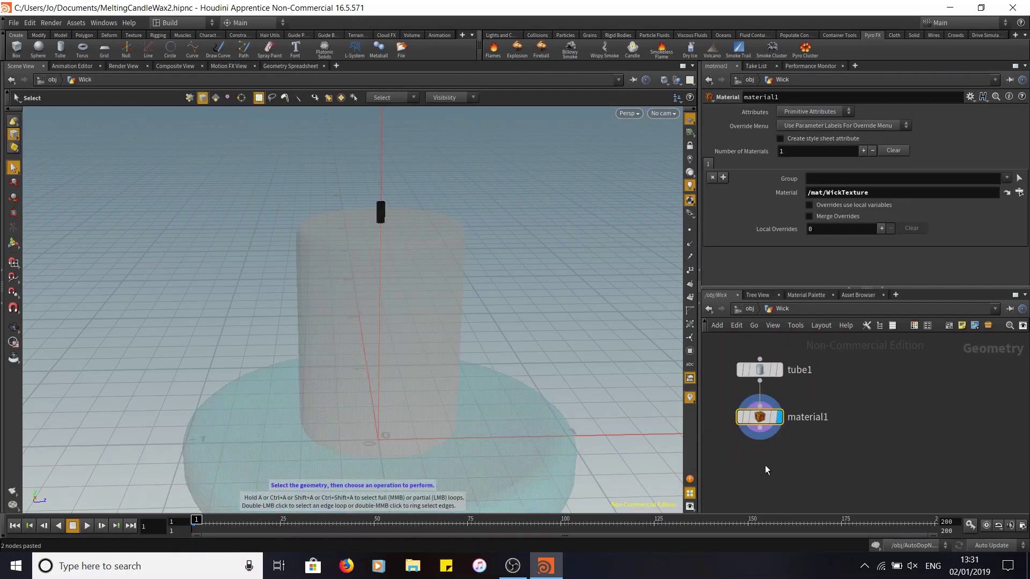
{"action": "left_click", "coordinate": [750, 309]}
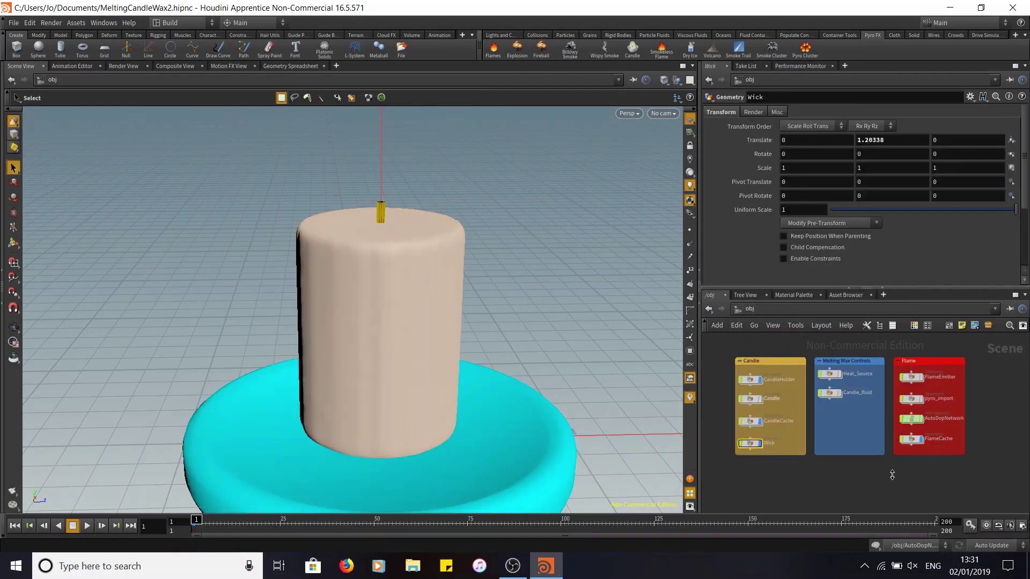
{"action": "double_click", "coordinate": [909, 440]}
{"action": "left_click", "coordinate": [751, 311]}
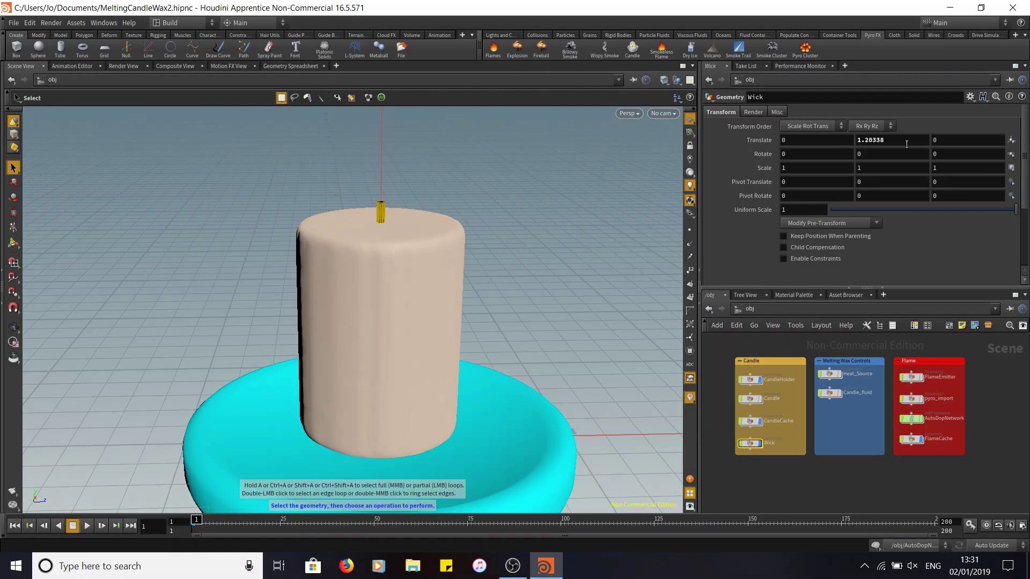
{"action": "double_click", "coordinate": [910, 439]}
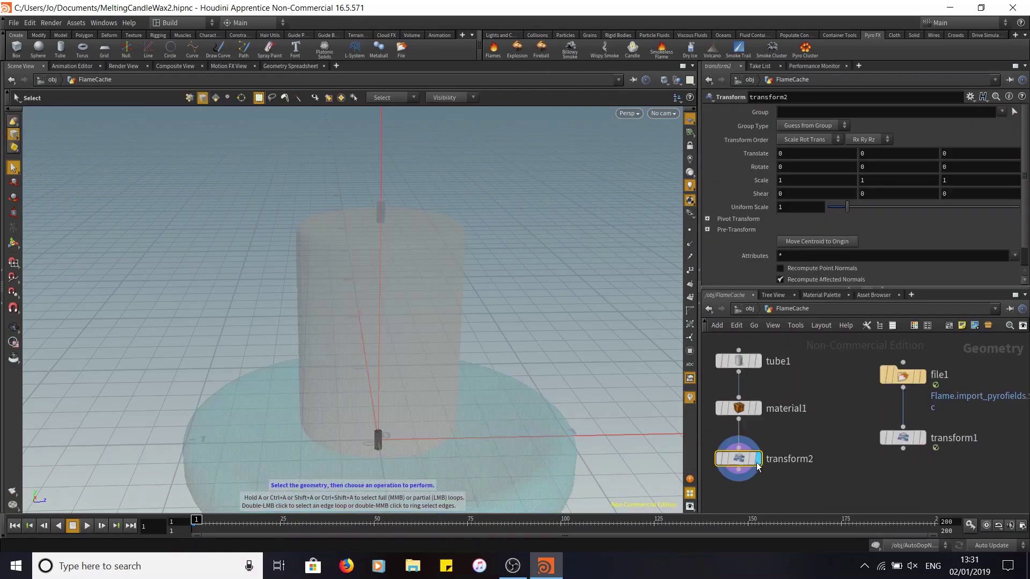
{"action": "left_click_drag", "start_coordinate": [776, 154], "coordinate": [770, 153]}
{"action": "key", "text": "ctrl+v"}
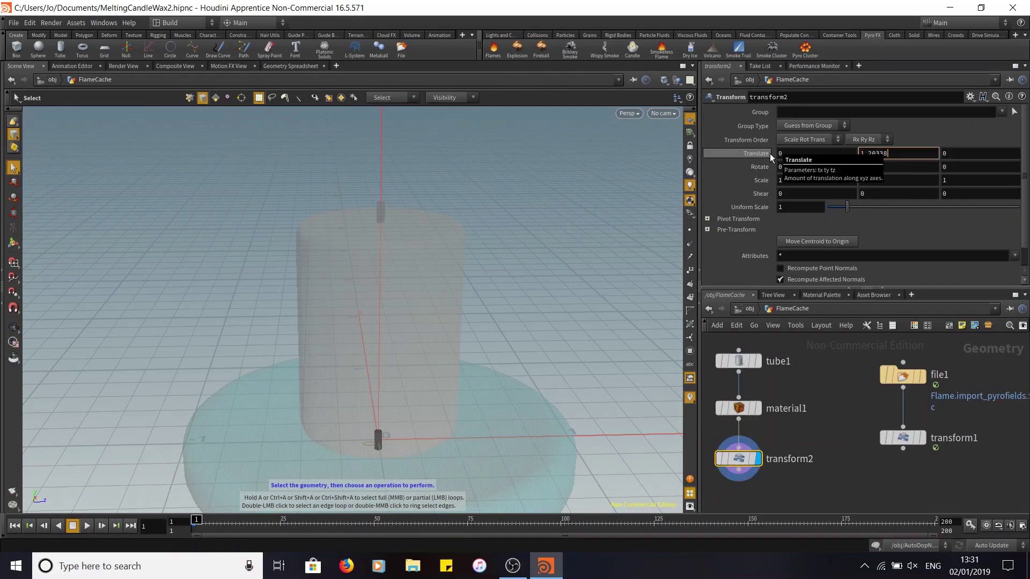
{"action": "key", "text": "Return"}
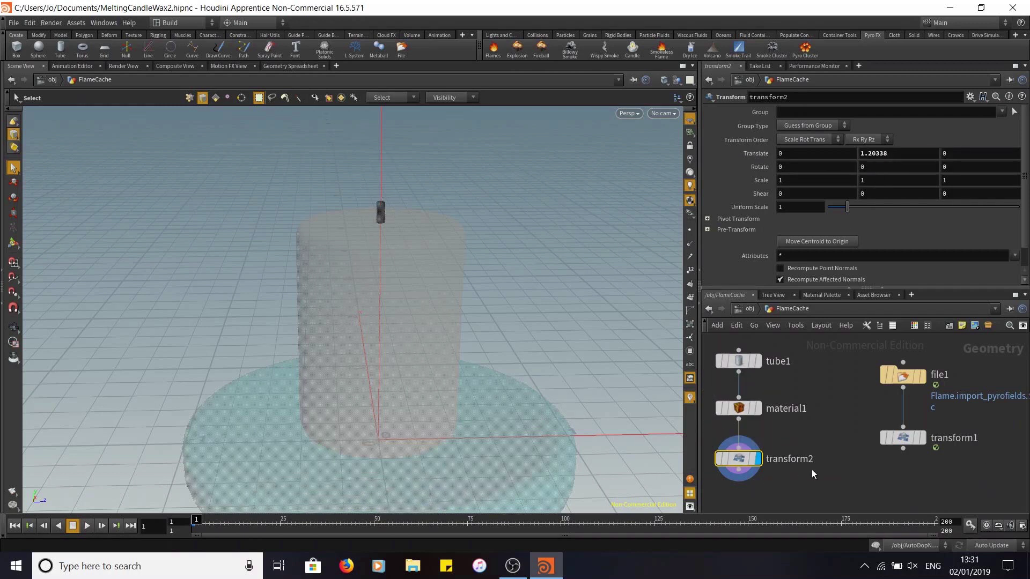
Step: Return to object level and delete the original Wick object
{"action": "left_click", "coordinate": [741, 310]}
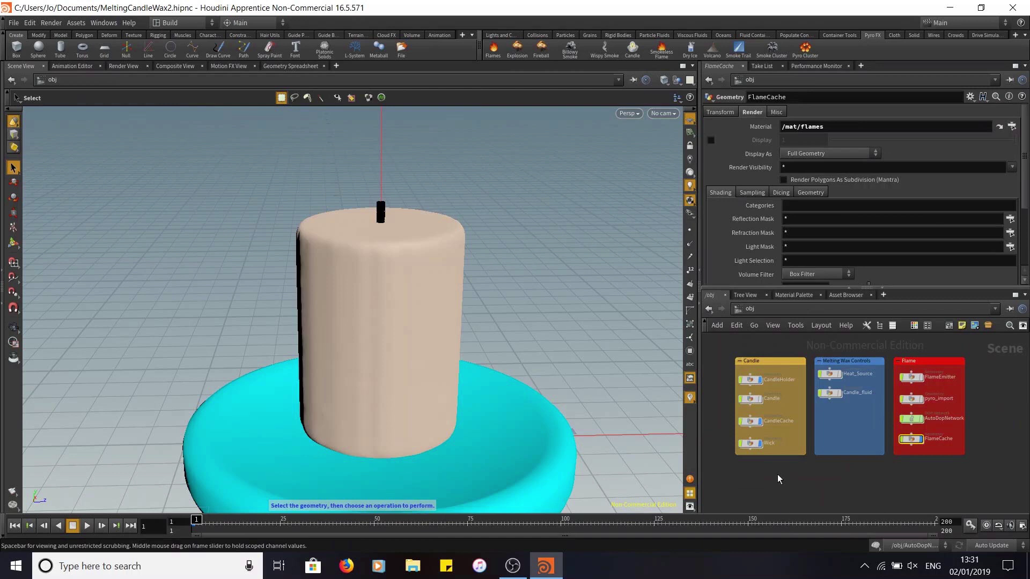
{"action": "left_click", "coordinate": [748, 444]}
{"action": "key", "text": "Delete"}
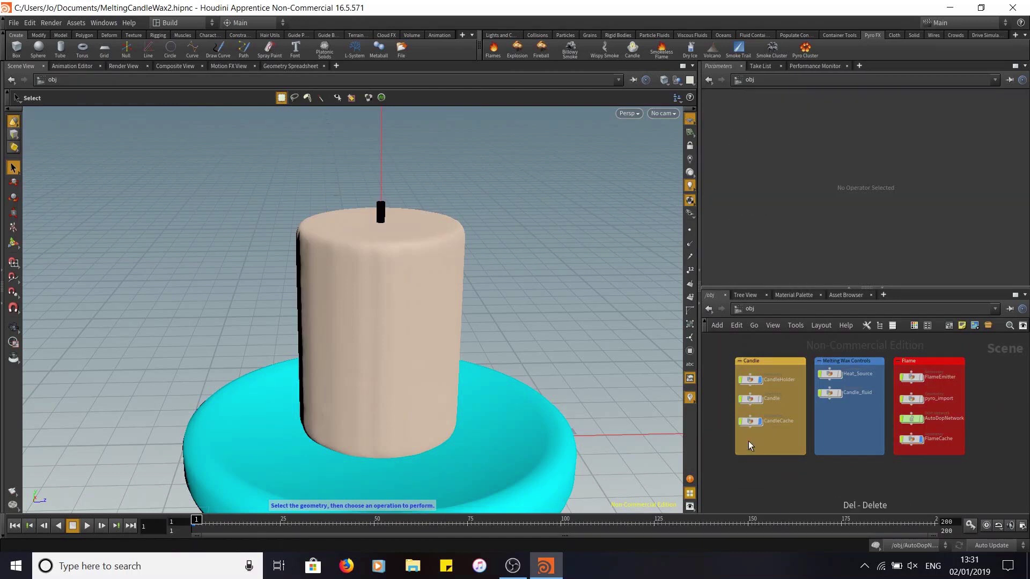
Step: Add a Merge node inside FlameCache below the wick and flame branches
{"action": "double_click", "coordinate": [910, 438]}
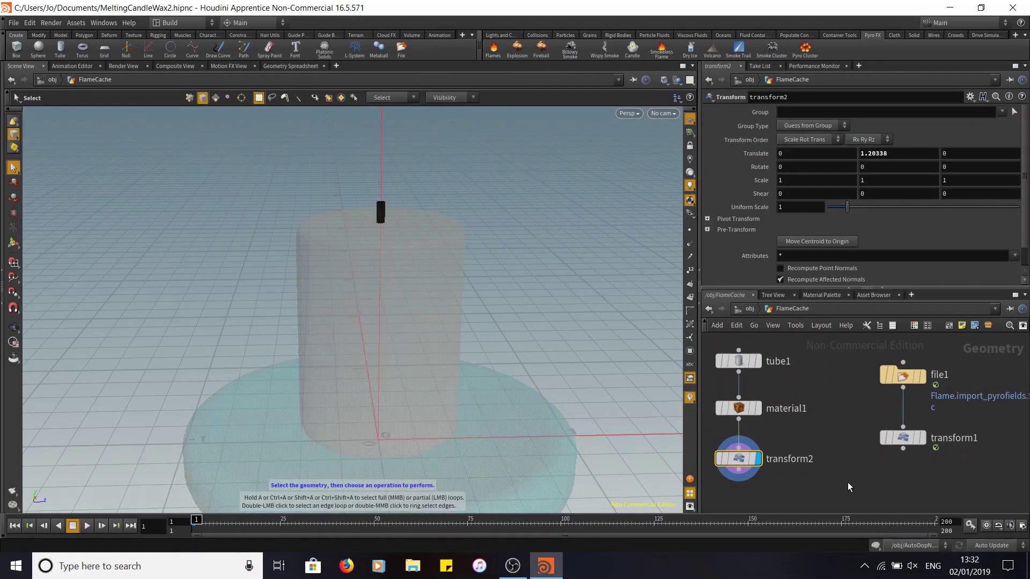
{"action": "key", "text": "Tab"}
{"action": "type", "text": "mer"}
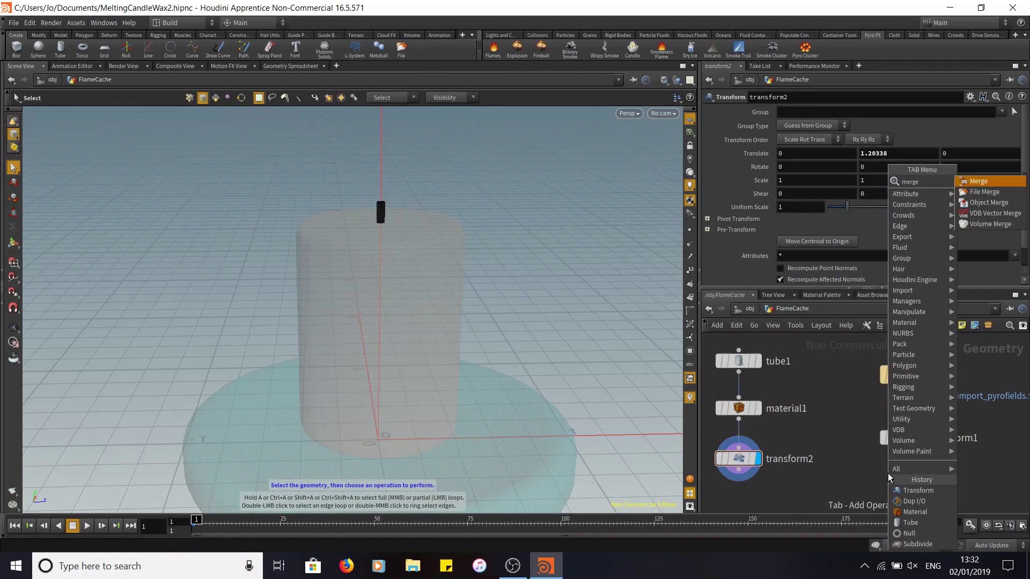
{"action": "left_click", "coordinate": [988, 183]}
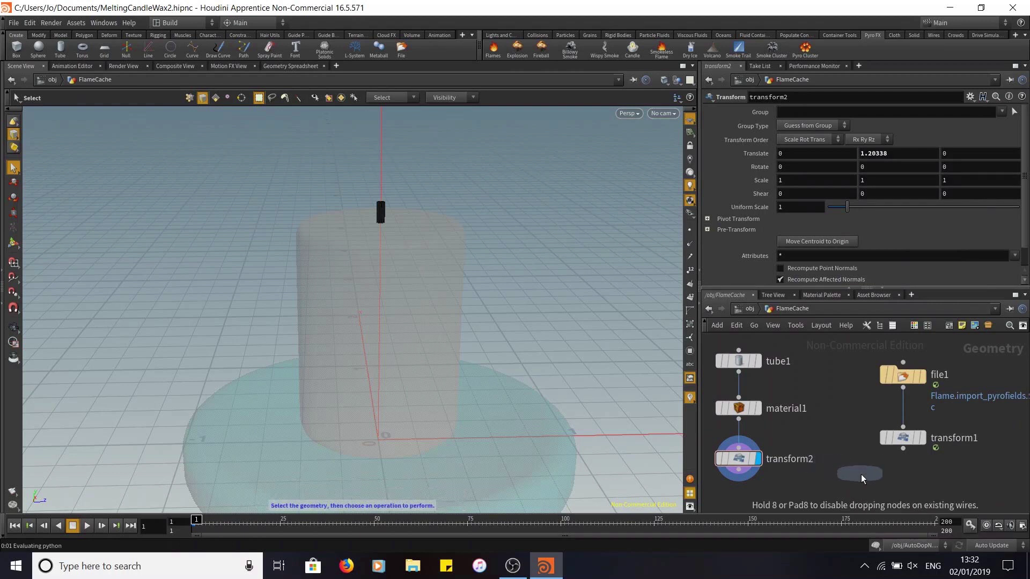
{"action": "left_click", "coordinate": [861, 474]}
{"action": "middle_click_drag", "start_coordinate": [800, 491], "coordinate": [802, 411]}
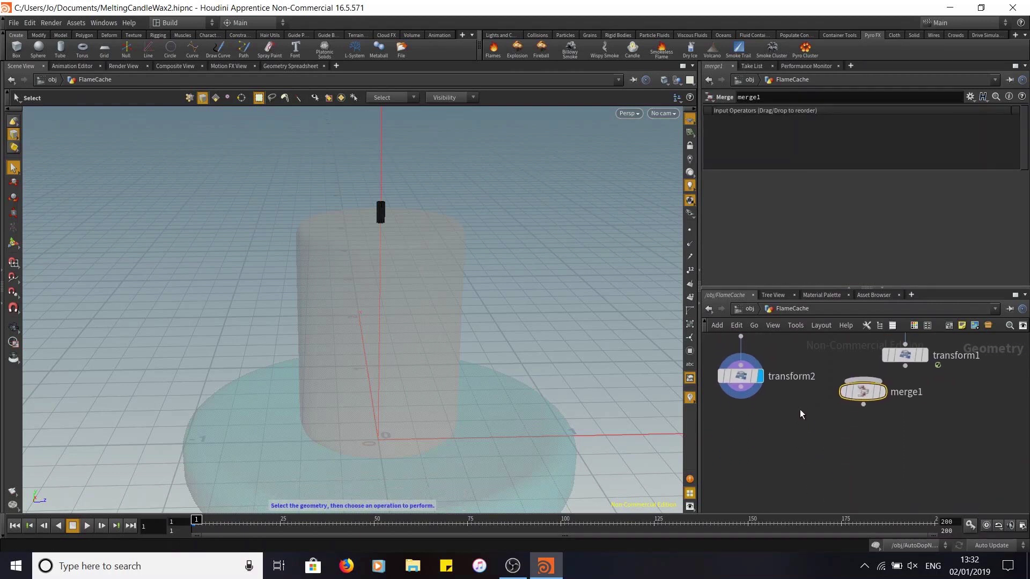
Step: Connect transform2 and transform1 to the Merge node and display the merged output
{"action": "left_click_drag", "start_coordinate": [863, 392], "coordinate": [826, 420]}
{"action": "left_click_drag", "start_coordinate": [740, 387], "coordinate": [855, 416]}
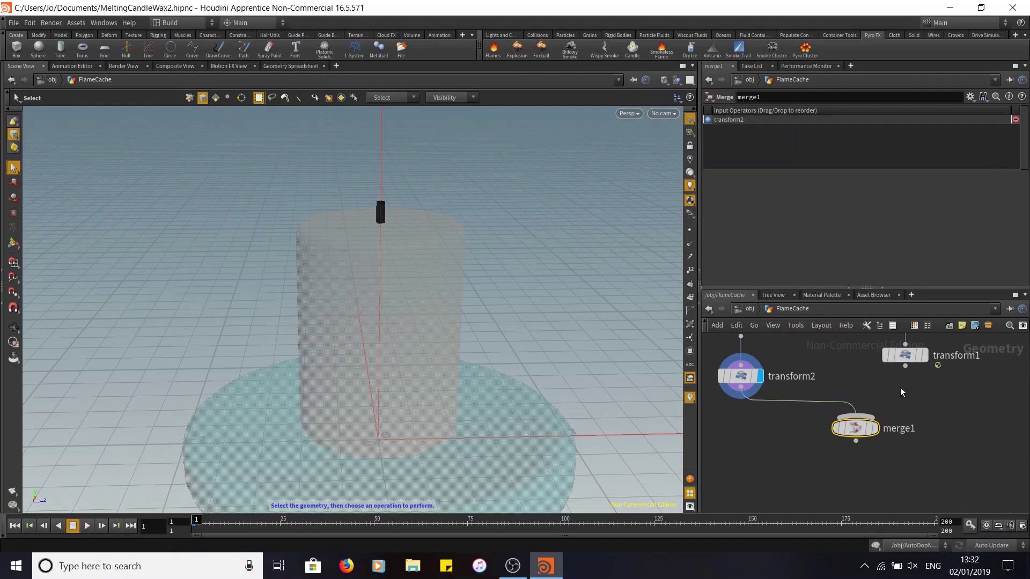
{"action": "left_click_drag", "start_coordinate": [905, 366], "coordinate": [855, 415]}
{"action": "scroll", "coordinate": [943, 398], "scroll_direction": "down", "scroll_amount": 3}
{"action": "middle_click_drag", "start_coordinate": [944, 397], "coordinate": [903, 457]}
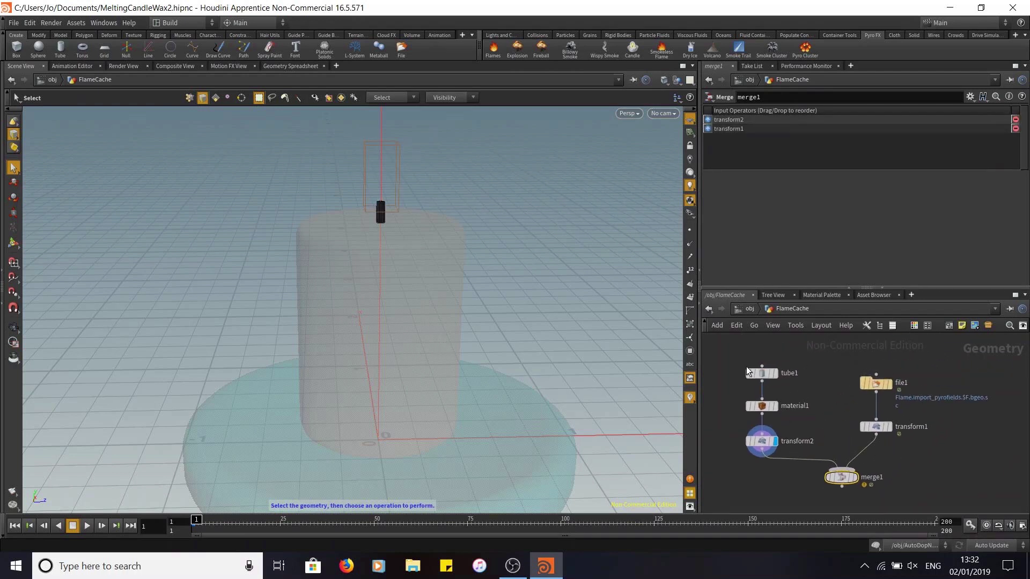
{"action": "left_click", "coordinate": [854, 478]}
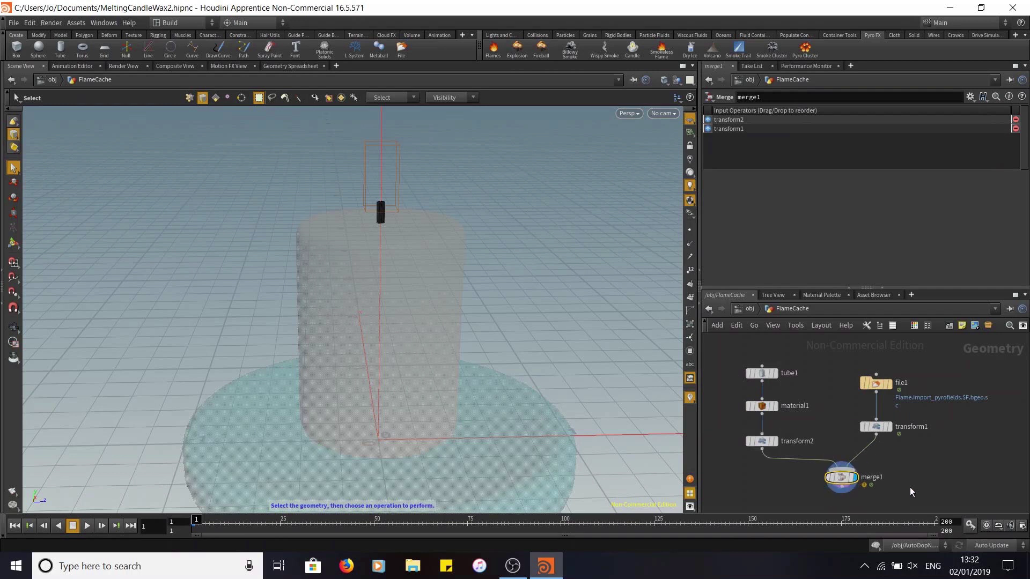
{"action": "middle_click_drag", "start_coordinate": [903, 460], "coordinate": [891, 418]}
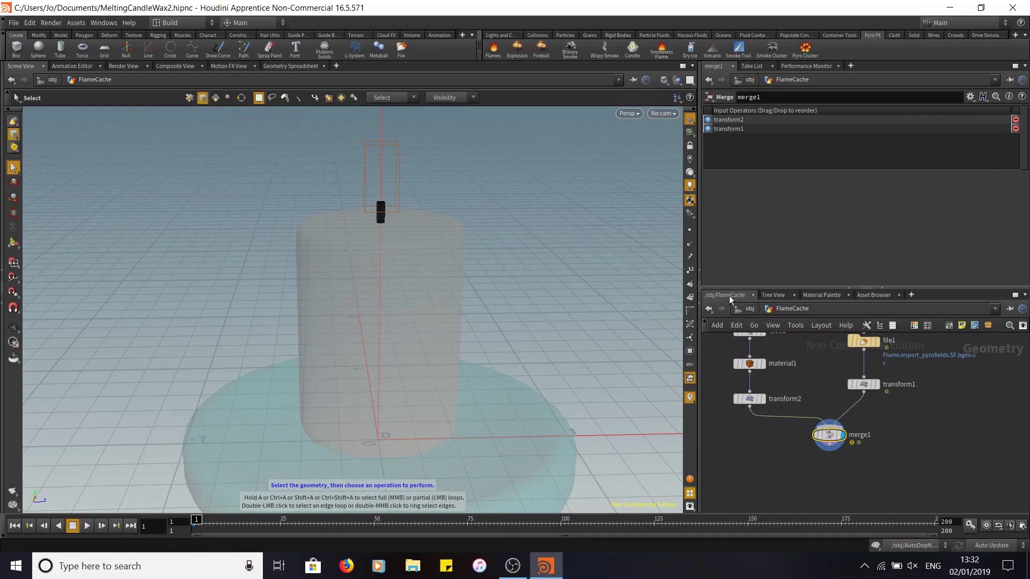
Step: Return to object level, go to frame 78, and examine the wick and flame bounds on the candle up close
{"action": "left_click", "coordinate": [747, 309]}
{"action": "left_click", "coordinate": [478, 524]}
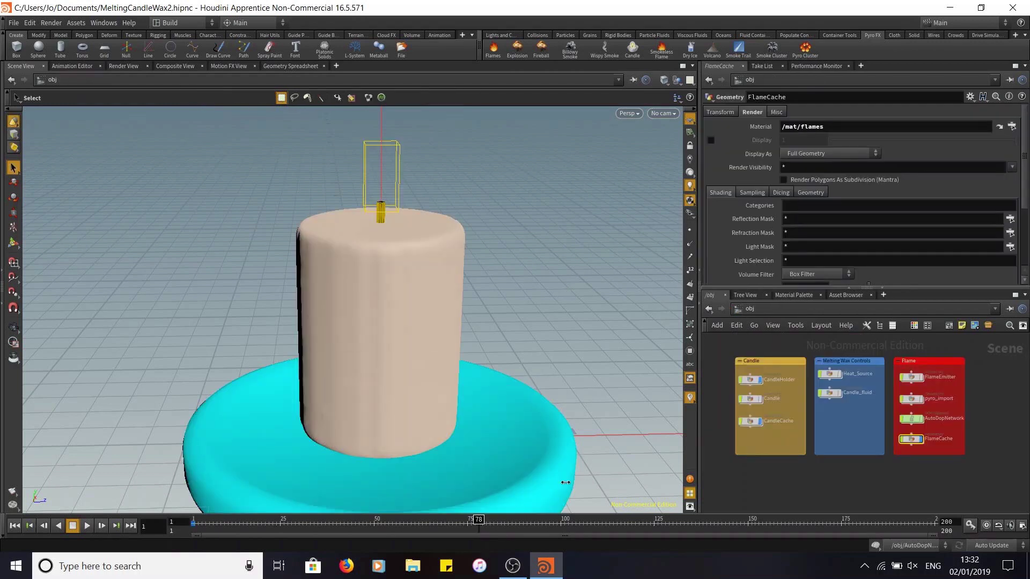
{"action": "right_click_drag", "start_coordinate": [516, 260], "coordinate": [453, 103], "text": "alt"}
{"action": "right_click_drag", "start_coordinate": [474, 260], "coordinate": [469, 174], "text": "alt"}
{"action": "middle_click_drag", "start_coordinate": [469, 175], "coordinate": [554, 333], "text": "alt"}
{"action": "right_click_drag", "start_coordinate": [553, 333], "coordinate": [455, 188], "text": "alt"}
{"action": "right_click_drag", "start_coordinate": [512, 364], "coordinate": [475, 209], "text": "alt"}
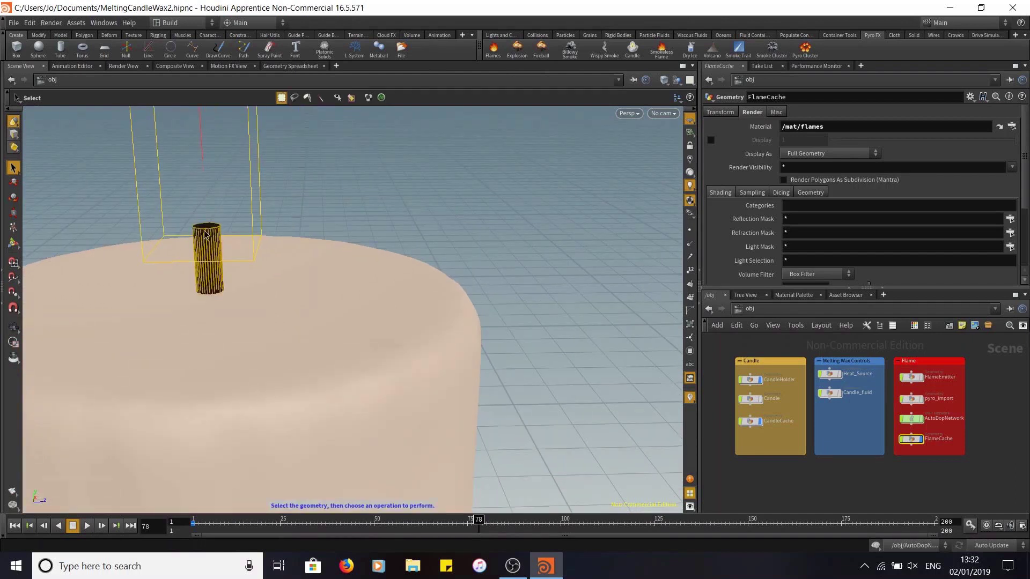
{"action": "right_click_drag", "start_coordinate": [589, 259], "coordinate": [603, 466], "text": "alt"}
{"action": "right_click_drag", "start_coordinate": [570, 286], "coordinate": [585, 412], "text": "alt"}
{"action": "middle_click_drag", "start_coordinate": [591, 312], "coordinate": [580, 277], "text": "alt"}
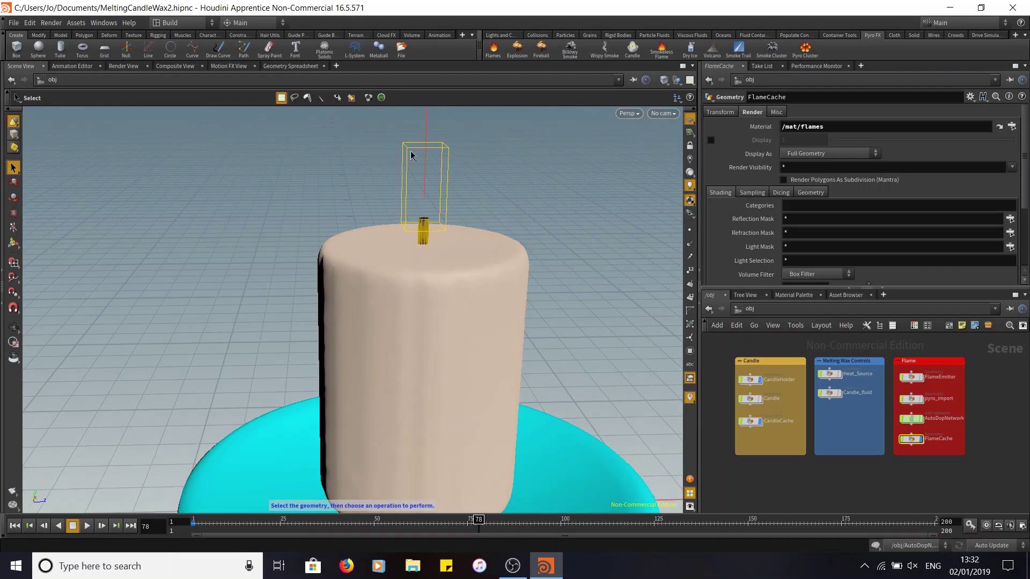
{"action": "left_click_drag", "start_coordinate": [586, 320], "coordinate": [612, 360], "text": "alt"}
{"action": "left_click", "coordinate": [933, 508]}
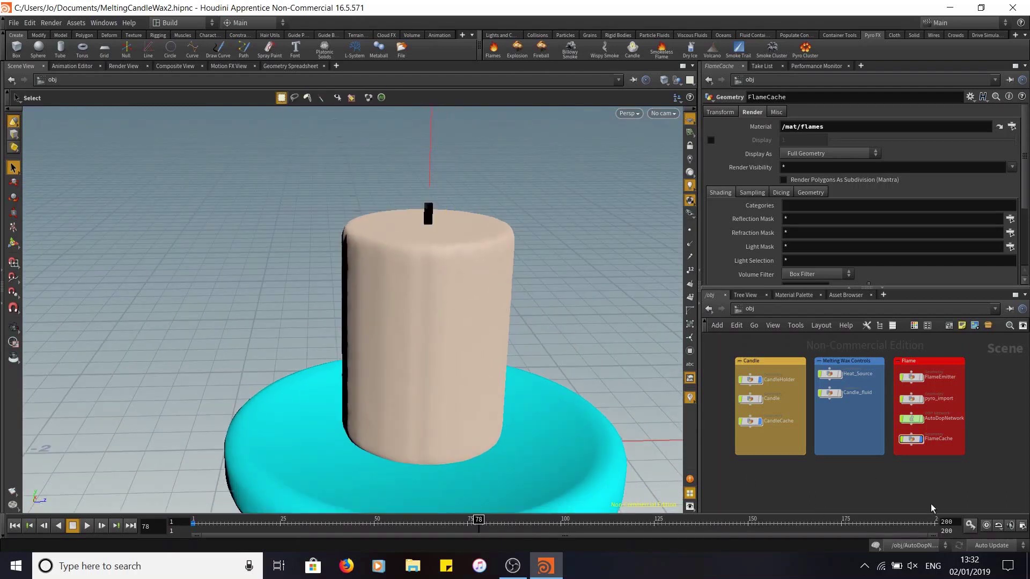
Step: Scrub through frames 132, 150 and 157, then back to 140, to examine the candle melting around the wick
{"action": "left_click_drag", "start_coordinate": [565, 521], "coordinate": [680, 523]}
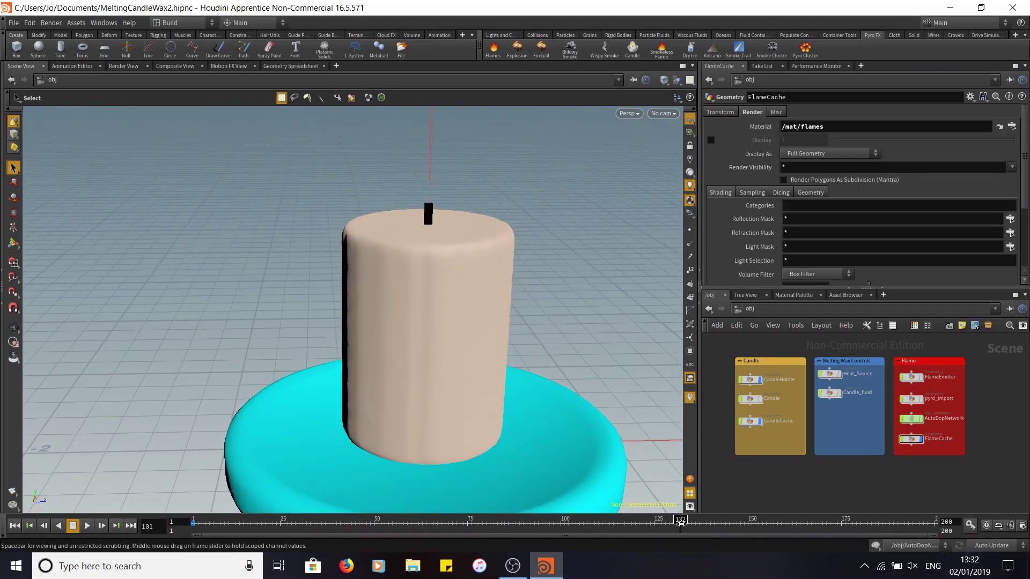
{"action": "left_click", "coordinate": [749, 524]}
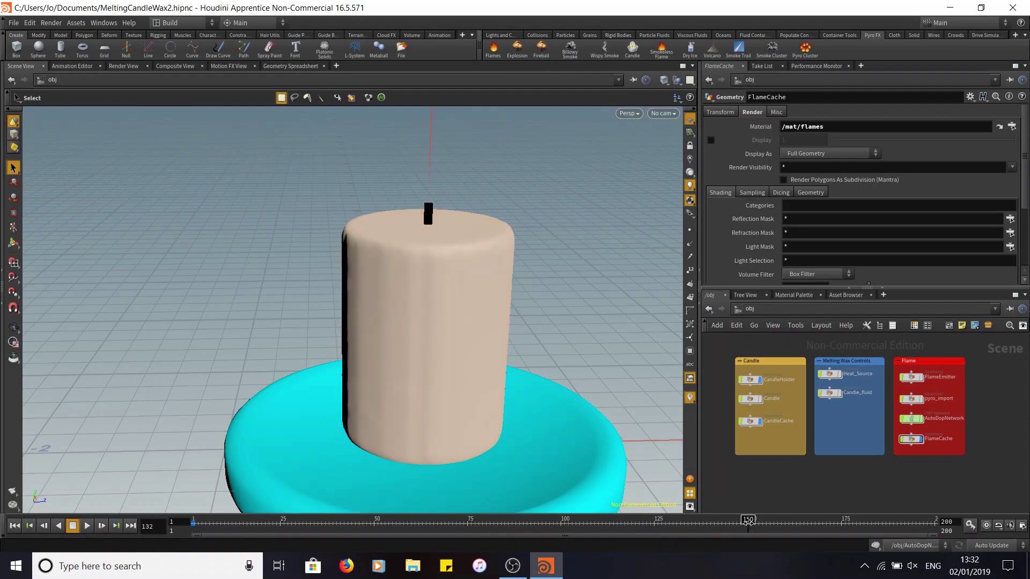
{"action": "key", "text": "Escape"}
{"action": "left_click_drag", "start_coordinate": [609, 324], "coordinate": [582, 279]}
{"action": "key", "text": "s"}
{"action": "left_click", "coordinate": [774, 524]}
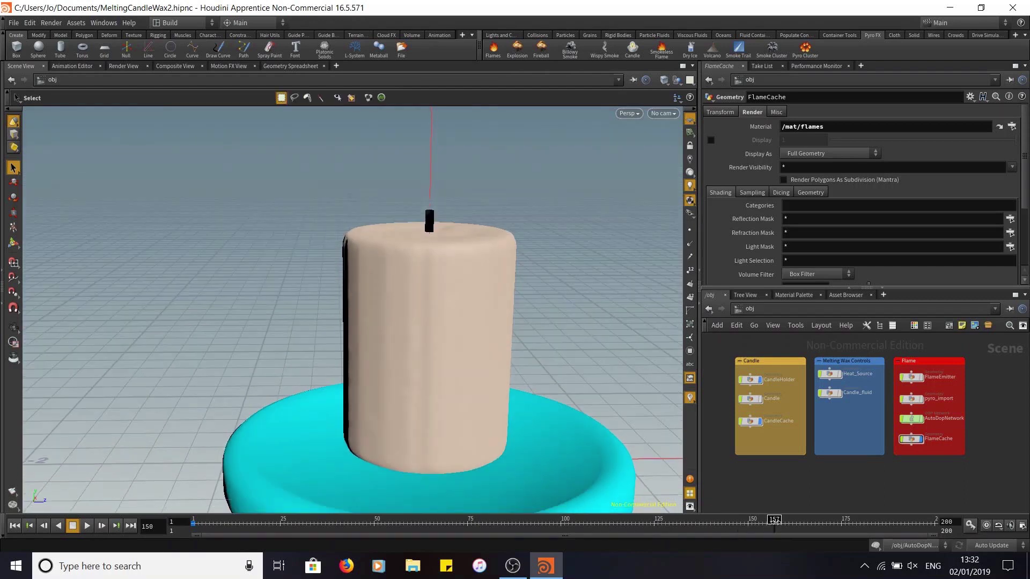
{"action": "left_click_drag", "start_coordinate": [725, 524], "coordinate": [709, 522]}
Step: Examine the wick's base and the wax surface up close while scrubbing around frames 126 to 140, stopping at frame 136
{"action": "key", "text": "space"}
{"action": "scroll", "coordinate": [563, 301], "scroll_direction": "up", "scroll_amount": 6}
{"action": "middle_click_drag", "start_coordinate": [549, 267], "coordinate": [583, 301]}
{"action": "scroll", "coordinate": [531, 159], "scroll_direction": "up", "scroll_amount": 3}
{"action": "scroll", "coordinate": [520, 230], "scroll_direction": "up", "scroll_amount": 3}
{"action": "middle_click_drag", "start_coordinate": [519, 230], "coordinate": [624, 286]}
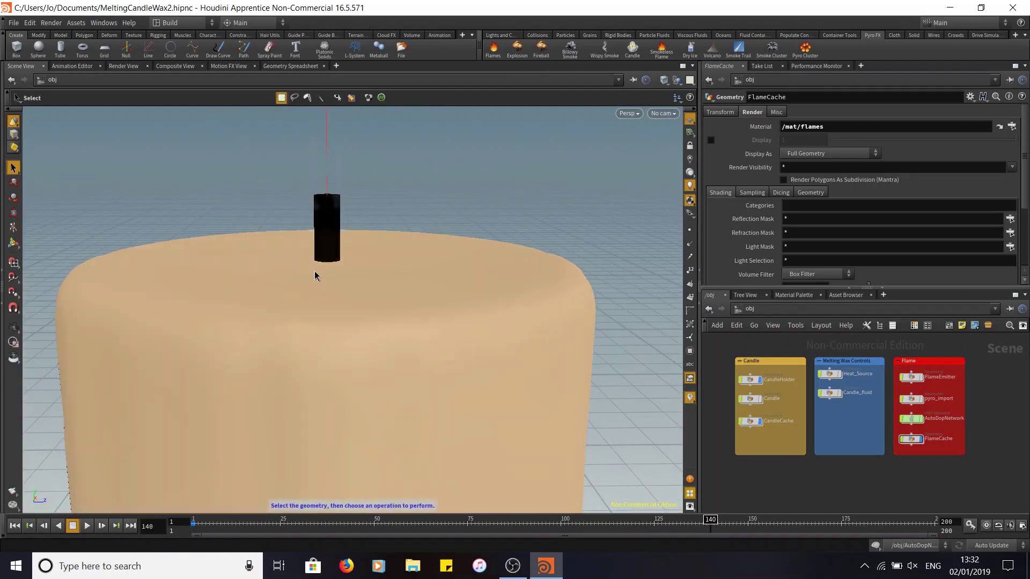
{"action": "left_click", "coordinate": [680, 525]}
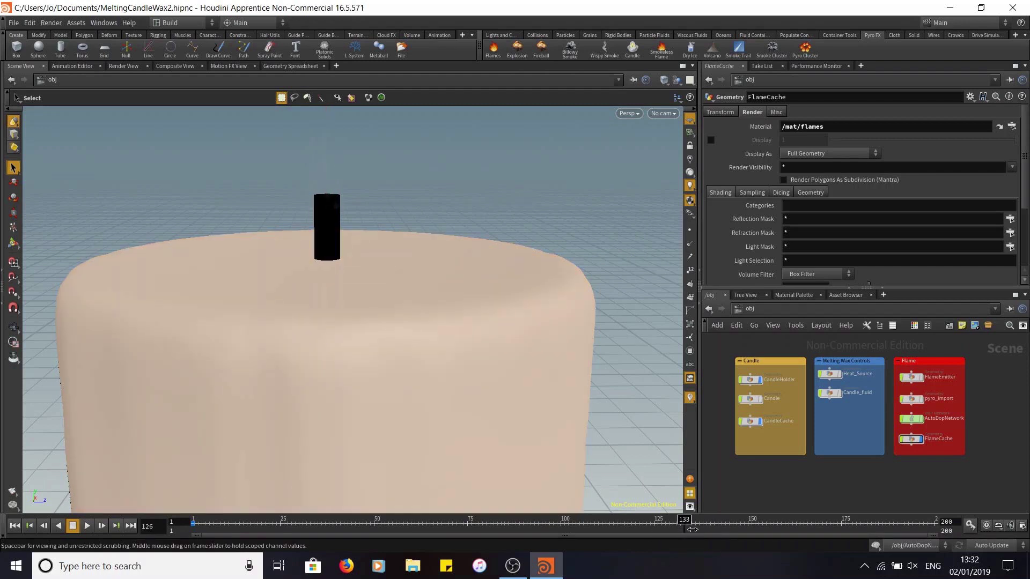
{"action": "left_click", "coordinate": [735, 529]}
{"action": "left_click_drag", "start_coordinate": [738, 531], "coordinate": [696, 538]}
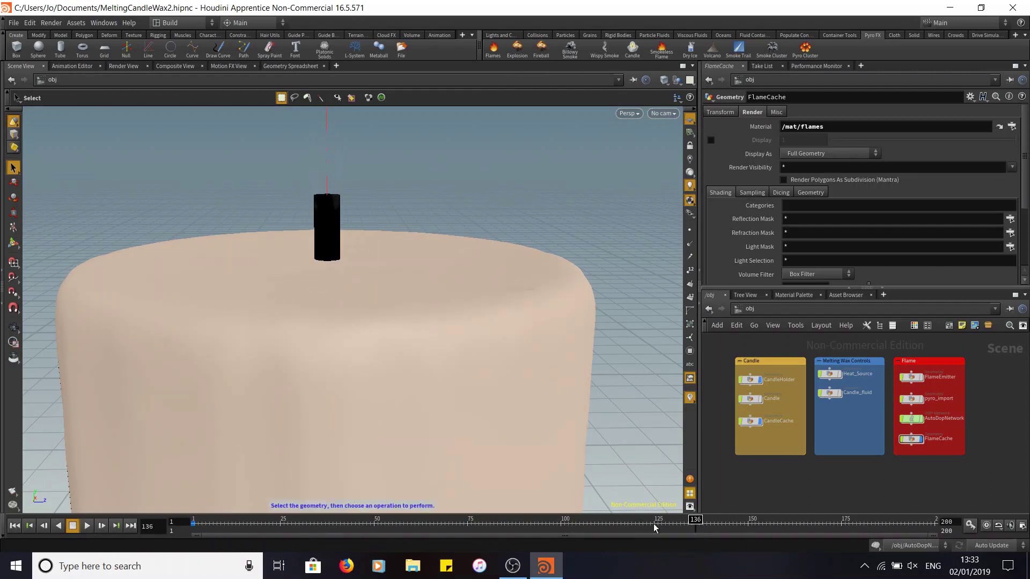
{"action": "right_click_drag", "start_coordinate": [596, 338], "coordinate": [579, 296], "text": "alt"}
{"action": "left_click_drag", "start_coordinate": [579, 296], "coordinate": [595, 365], "text": "alt"}
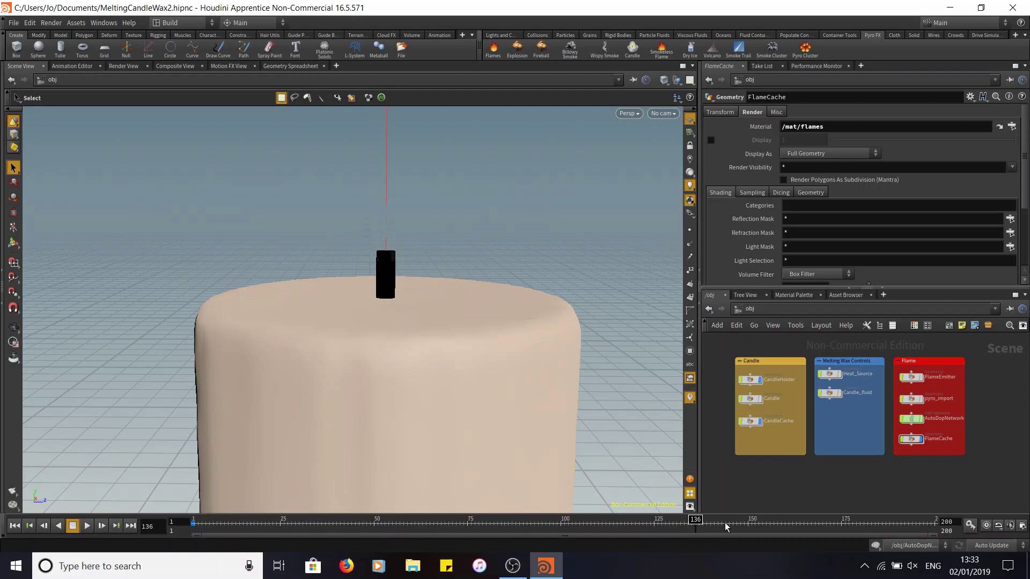
Step: Inside FlameCache, add a Transform node below merge1 to move the wick and flame together
{"action": "double_click", "coordinate": [913, 440]}
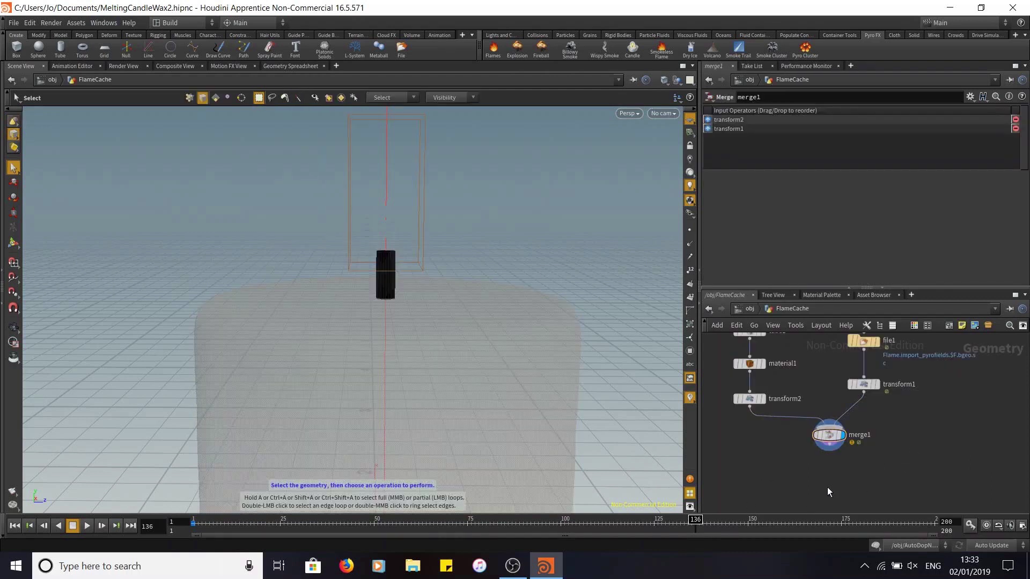
{"action": "key", "text": "Tab"}
{"action": "type", "text": "transf"}
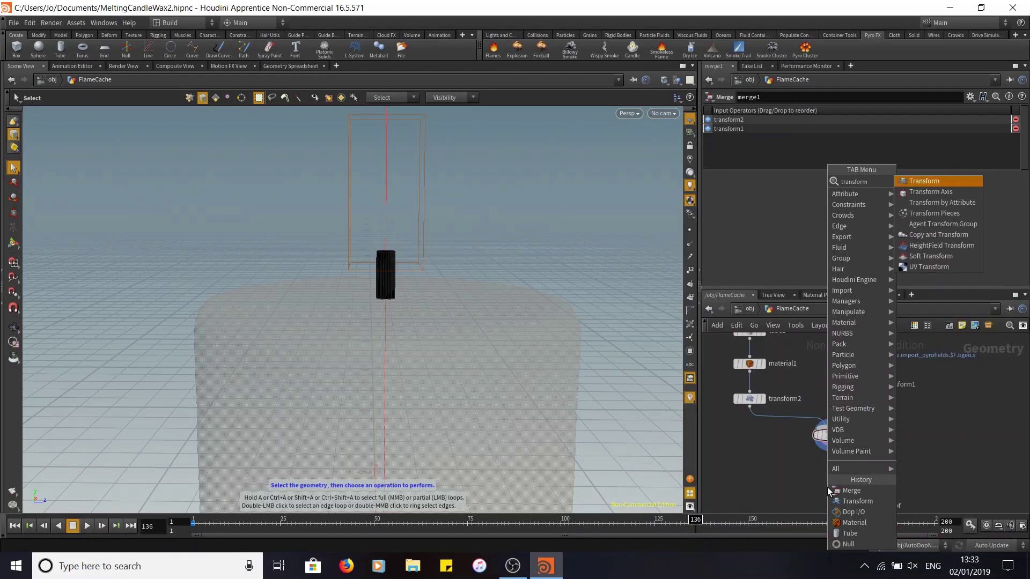
{"action": "left_click", "coordinate": [927, 181]}
{"action": "left_click", "coordinate": [855, 487]}
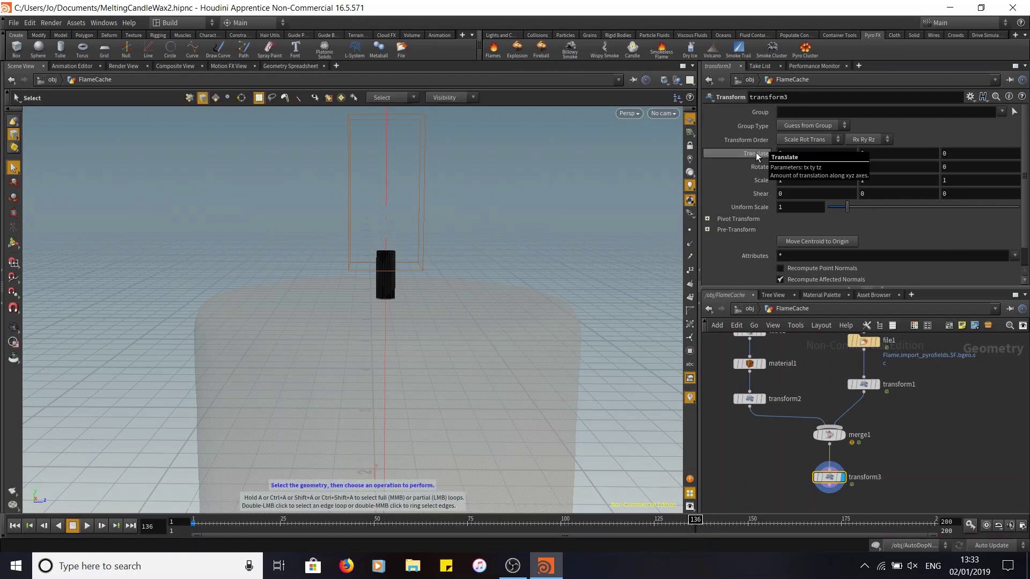
Step: Keyframe the new Transform node's Y translation at 0 on frame 136
{"action": "left_click", "coordinate": [862, 153]}
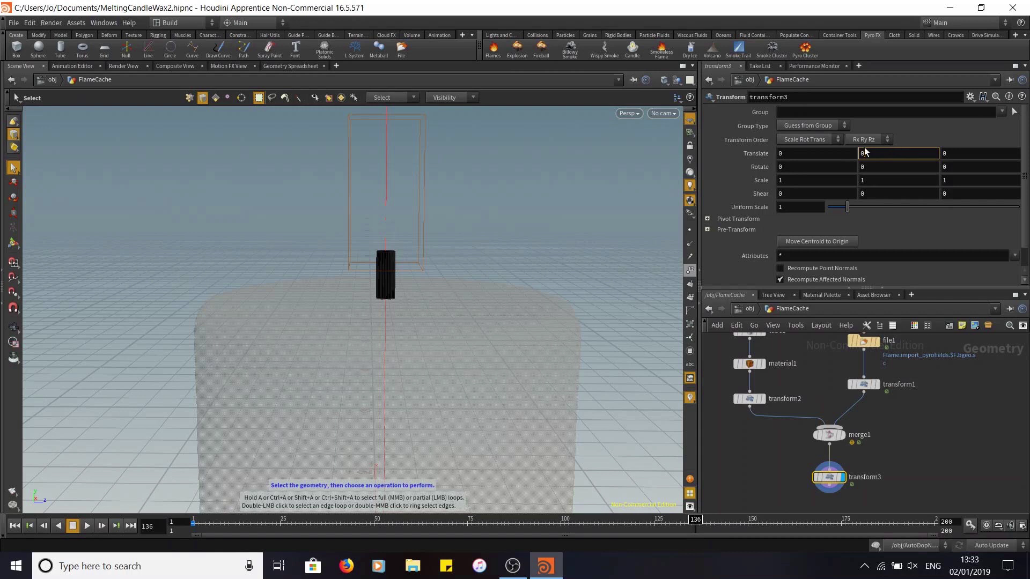
{"action": "left_click", "coordinate": [880, 151], "text": "alt"}
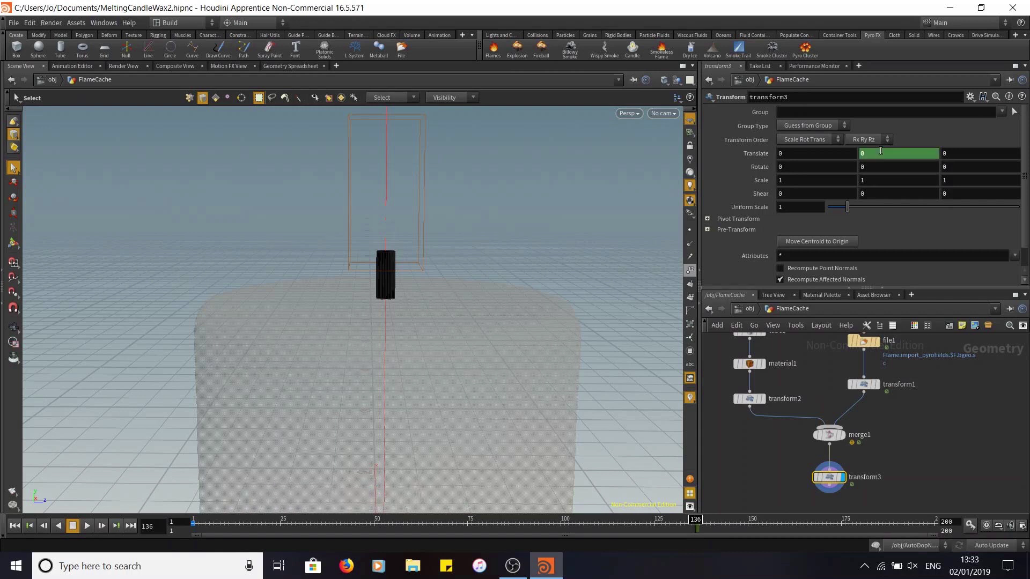
{"action": "key", "text": "Escape"}
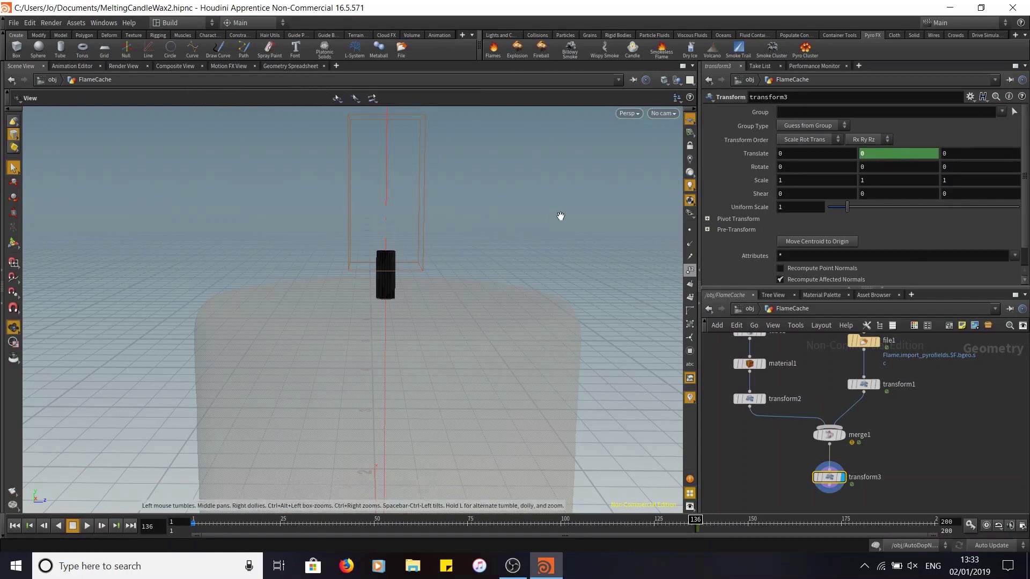
Step: Show the other scene objects fully shaded instead of ghosted, with the wick's base on the candle top in view
{"action": "left_click_drag", "start_coordinate": [565, 239], "coordinate": [566, 242]}
{"action": "key", "text": "s"}
{"action": "left_click", "coordinate": [677, 79]}
{"action": "left_click", "coordinate": [709, 94]}
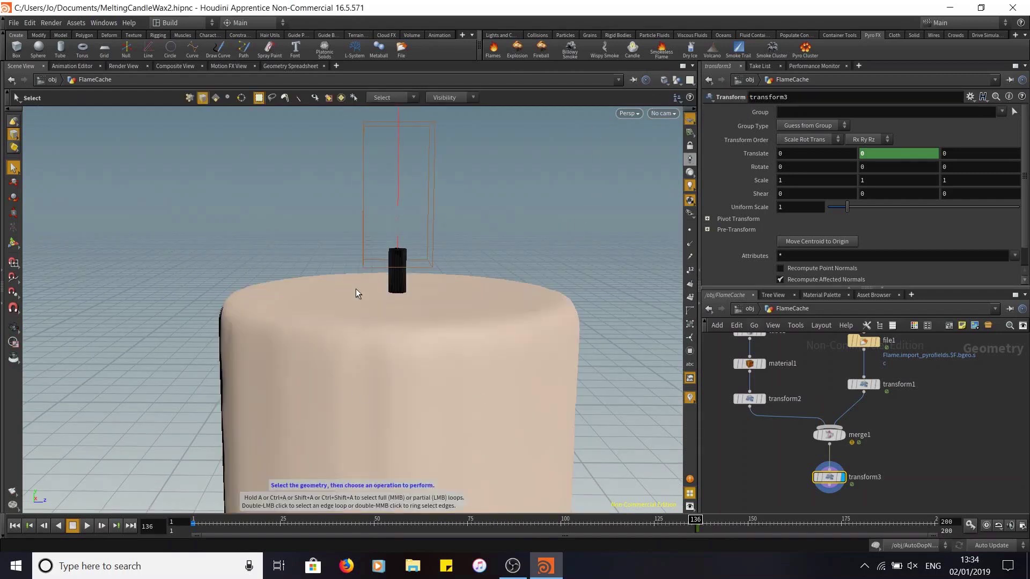
{"action": "key", "text": "Escape"}
{"action": "left_click_drag", "start_coordinate": [496, 232], "coordinate": [499, 185]}
{"action": "key", "text": "s"}
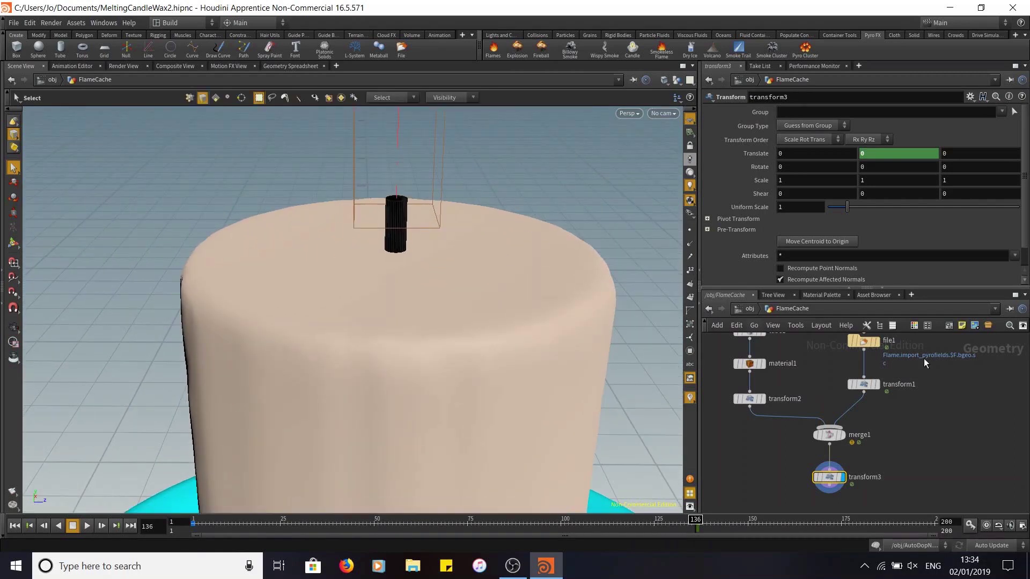
Step: At frame 150, set transform3's Y translation to -0.01 and keyframe it
{"action": "left_click", "coordinate": [748, 523]}
{"action": "key", "text": "Escape"}
{"action": "left_click_drag", "start_coordinate": [645, 382], "coordinate": [641, 355]}
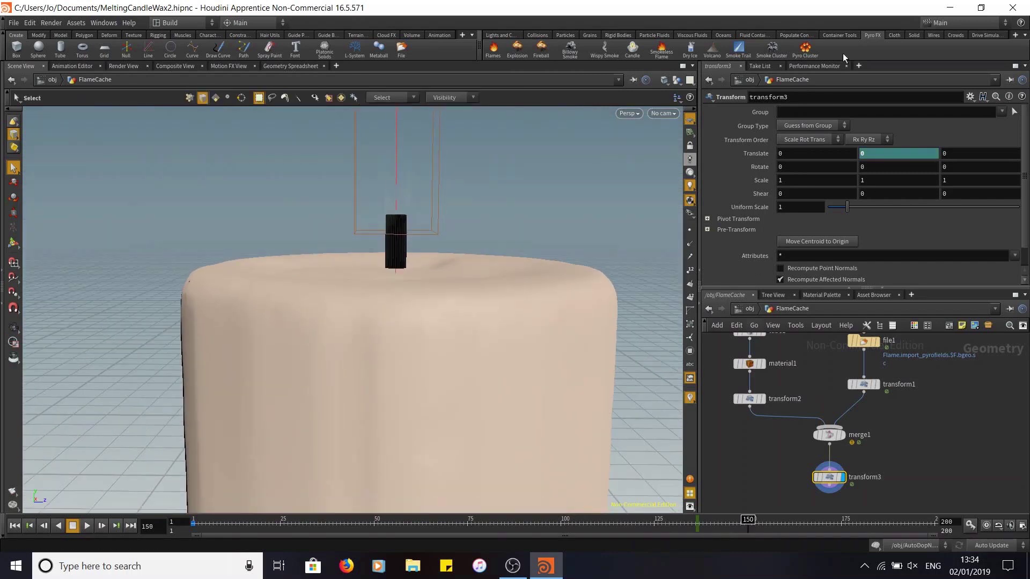
{"action": "middle_click", "coordinate": [911, 153]}
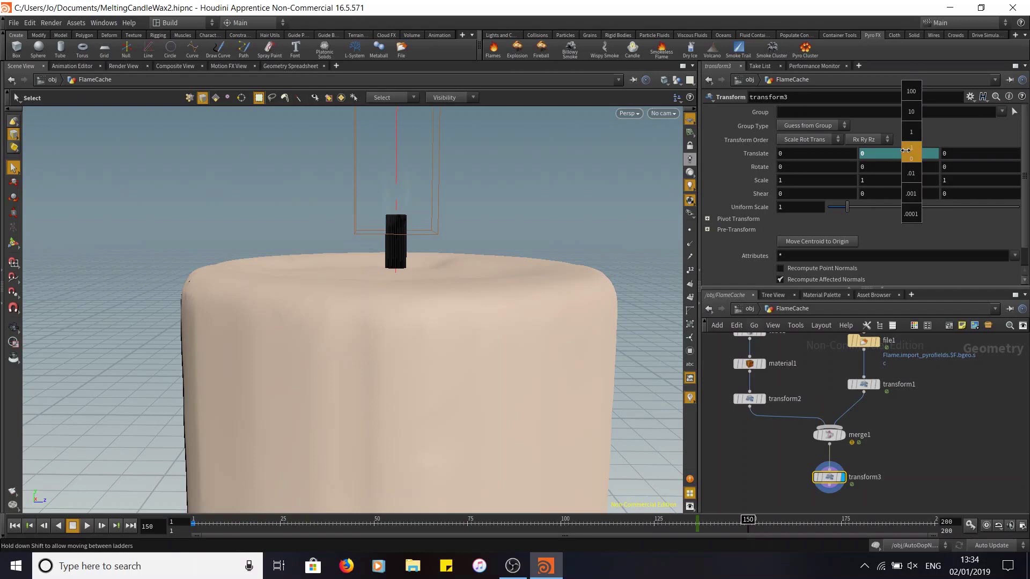
{"action": "middle_click_drag", "start_coordinate": [900, 152], "coordinate": [911, 152]}
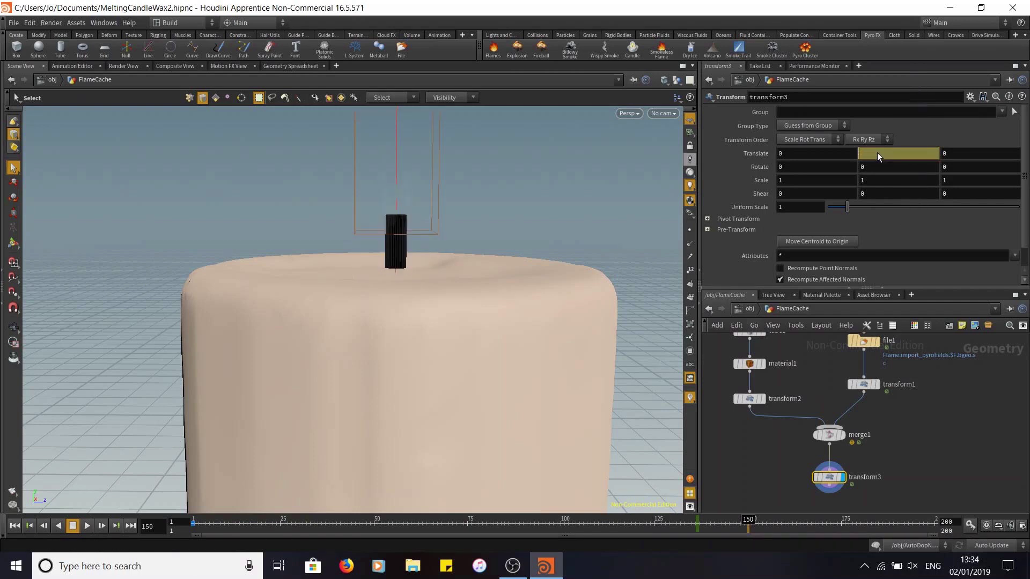
{"action": "key", "text": "Return"}
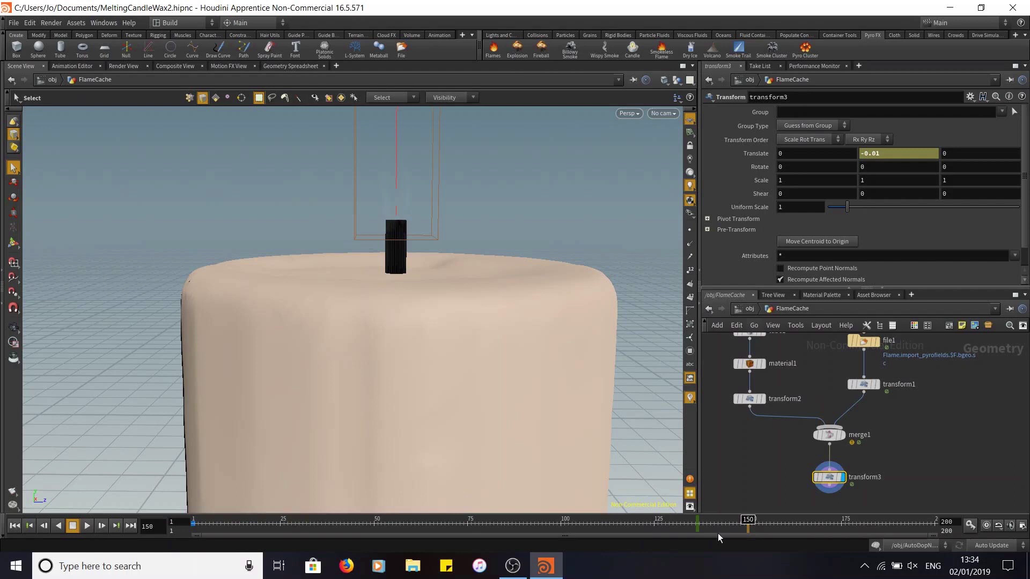
{"action": "left_click", "coordinate": [903, 152], "text": "alt"}
Step: Play the animation from frame 137 to 152 to check the wick's descent against the wax surface
{"action": "left_click", "coordinate": [698, 523]}
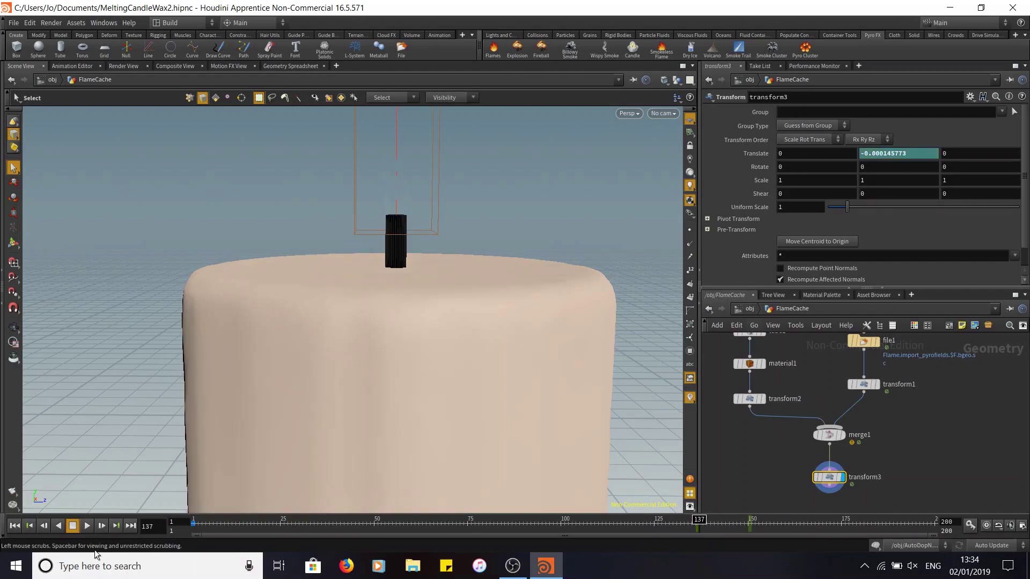
{"action": "left_click", "coordinate": [89, 526]}
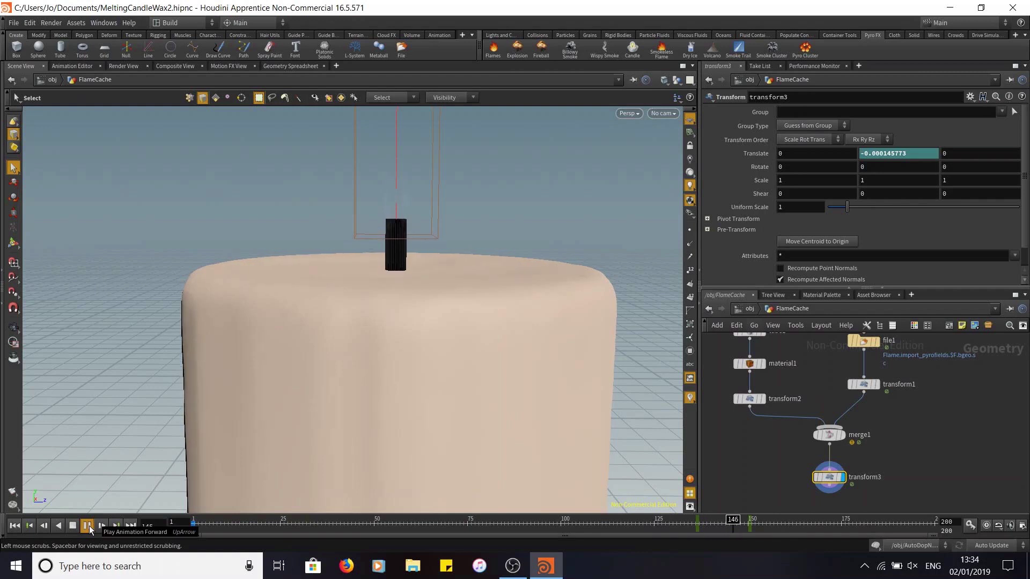
{"action": "left_click", "coordinate": [89, 526]}
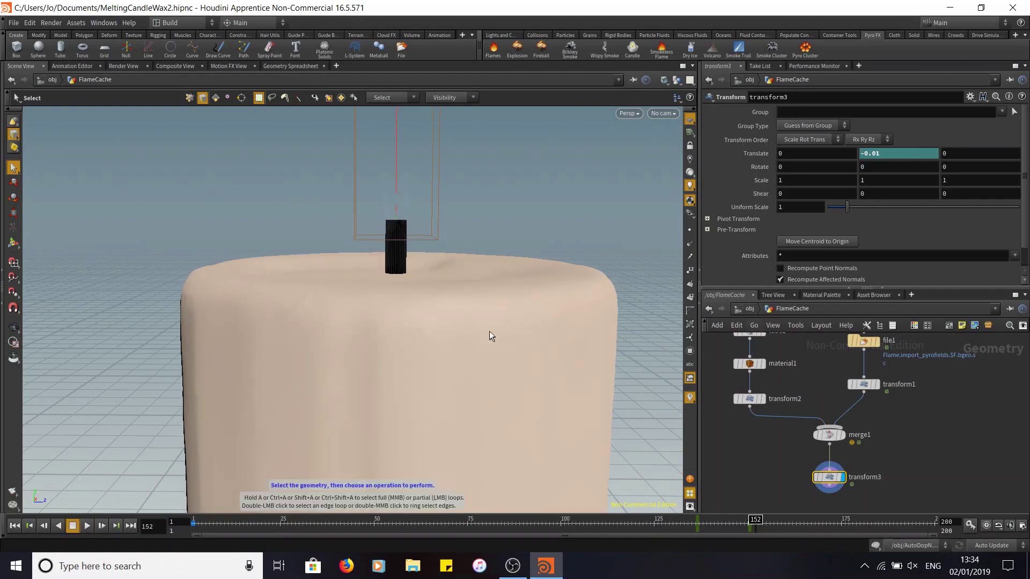
Step: At frame 175, lower the wick and flame with transform3, trying Y translations of -0.11, -0.10 and -0.09
{"action": "left_click", "coordinate": [841, 522]}
{"action": "key", "text": "Escape"}
{"action": "left_click_drag", "start_coordinate": [605, 211], "coordinate": [500, 294]}
{"action": "middle_click_drag", "start_coordinate": [906, 152], "coordinate": [890, 158]}
{"action": "key", "text": "t"}
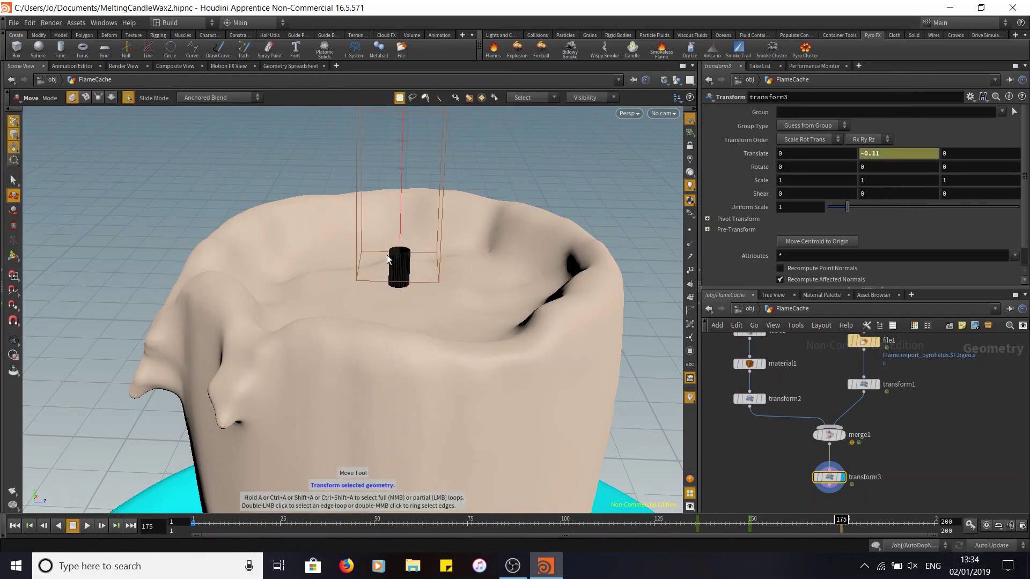
{"action": "key", "text": "s"}
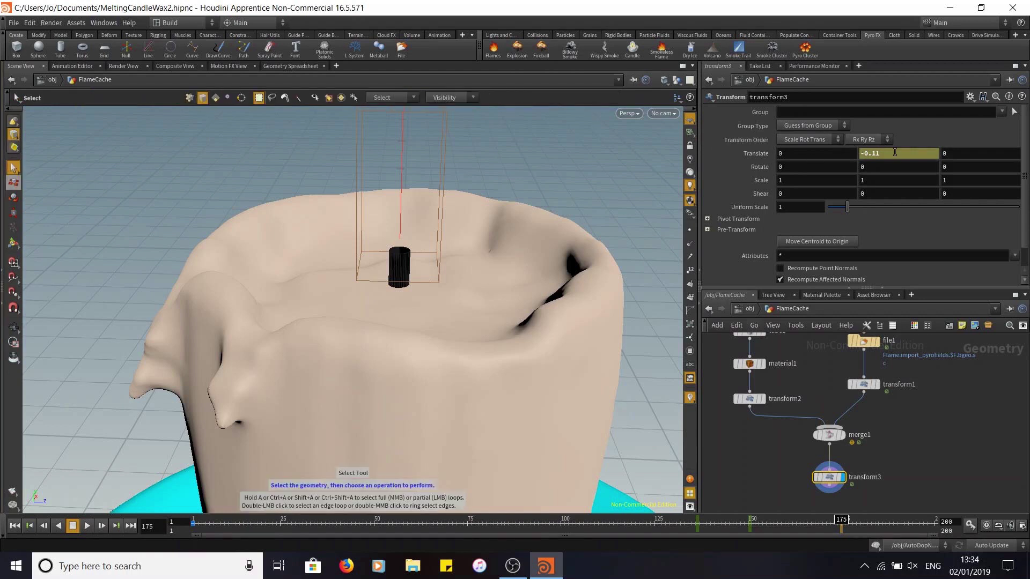
{"action": "left_click", "coordinate": [879, 156]}
{"action": "type", "text": "6"}
{"action": "key", "text": "Return"}
{"action": "left_click", "coordinate": [885, 154]}
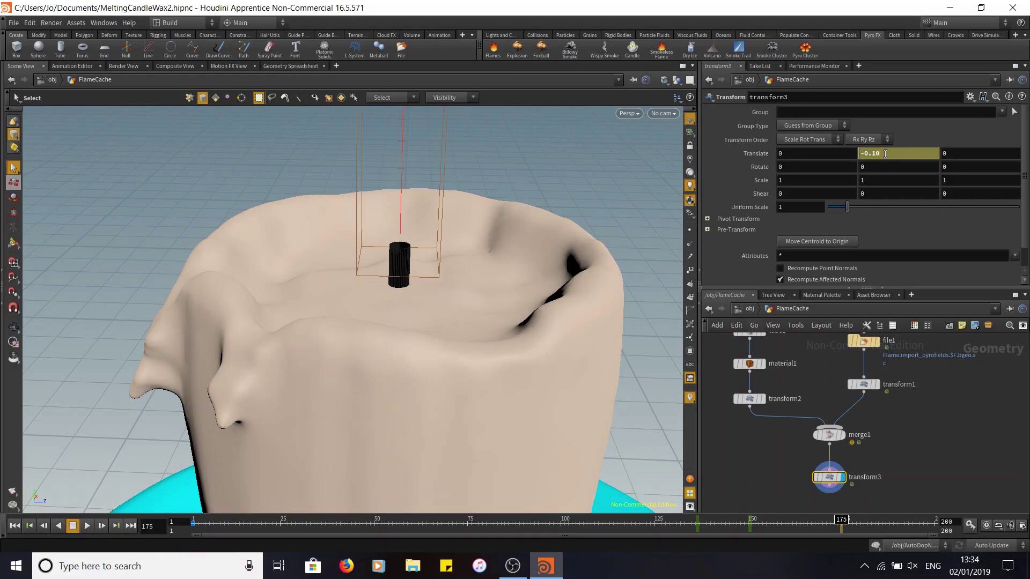
{"action": "key", "text": "Return"}
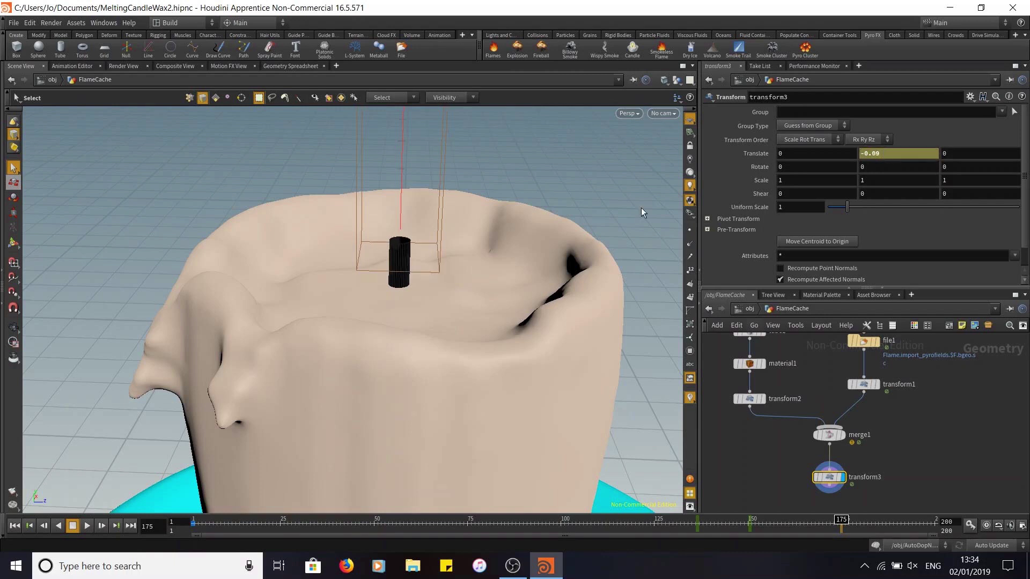
Step: Try Y translations of -0.08 and -0.075 on transform3 while checking the wick's base from a lower angle
{"action": "key", "text": "Escape"}
{"action": "left_click_drag", "start_coordinate": [642, 362], "coordinate": [637, 347]}
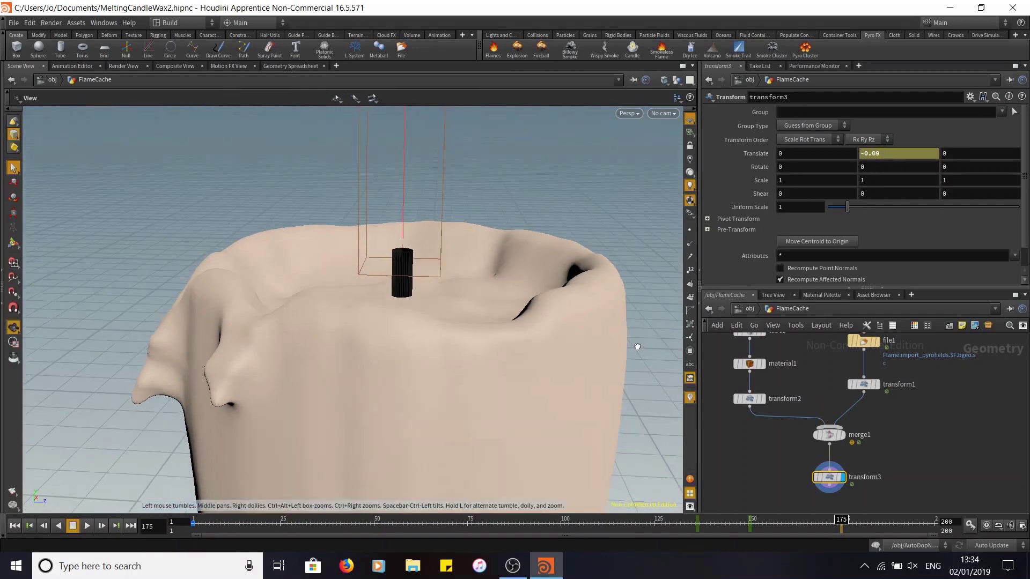
{"action": "key", "text": "s"}
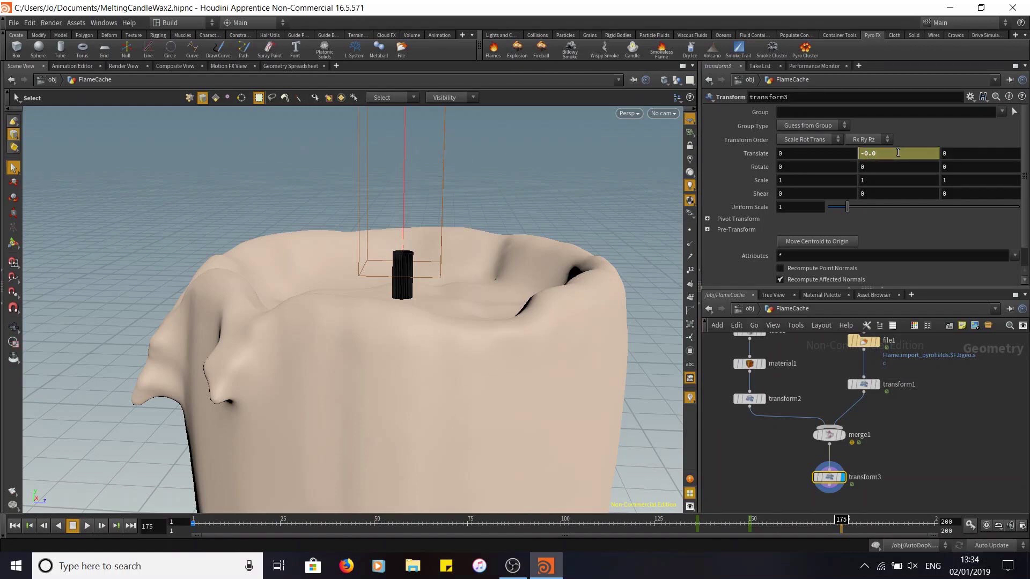
{"action": "type", "text": "-0.085"}
{"action": "key", "text": "Return"}
{"action": "key", "text": "Return"}
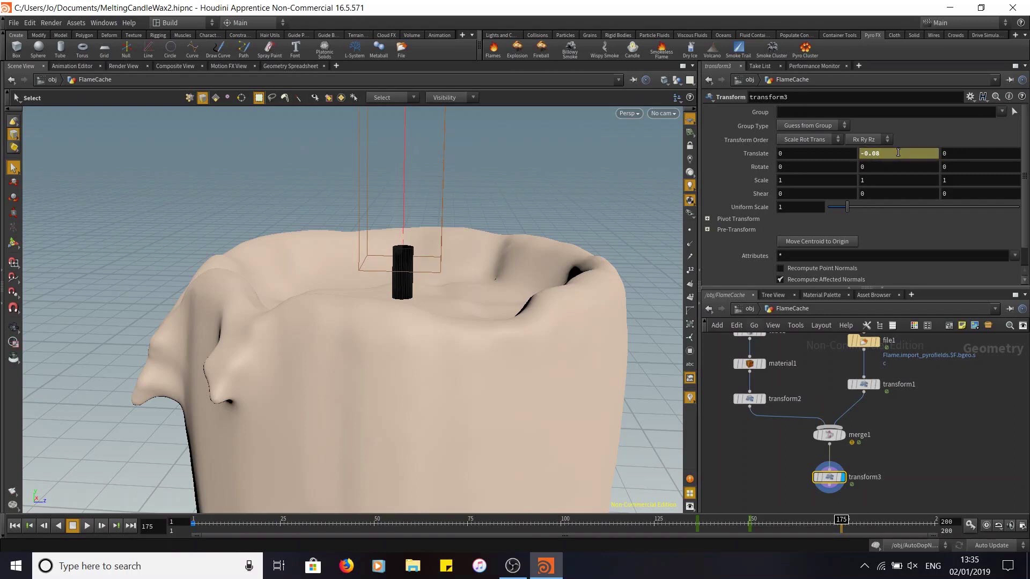
{"action": "key", "text": "Return"}
{"action": "left_click", "coordinate": [897, 153]}
{"action": "type", "text": "5"}
{"action": "key", "text": "Return"}
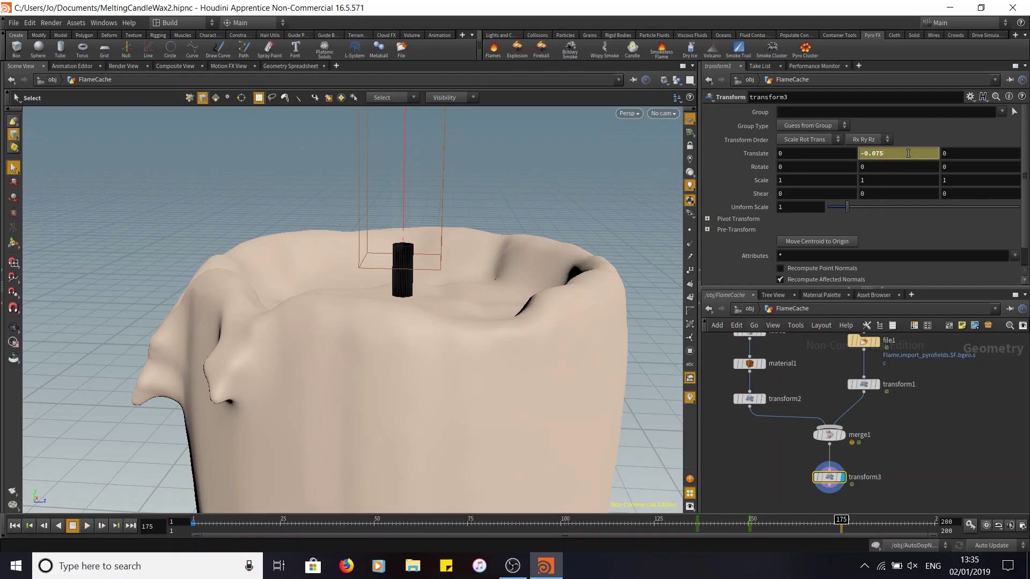
Step: Set transform3's Y translation to -0.082 and keyframe it on frame 175
{"action": "key", "text": "Return"}
{"action": "left_click_drag", "start_coordinate": [472, 322], "coordinate": [414, 340]}
{"action": "key", "text": "s"}
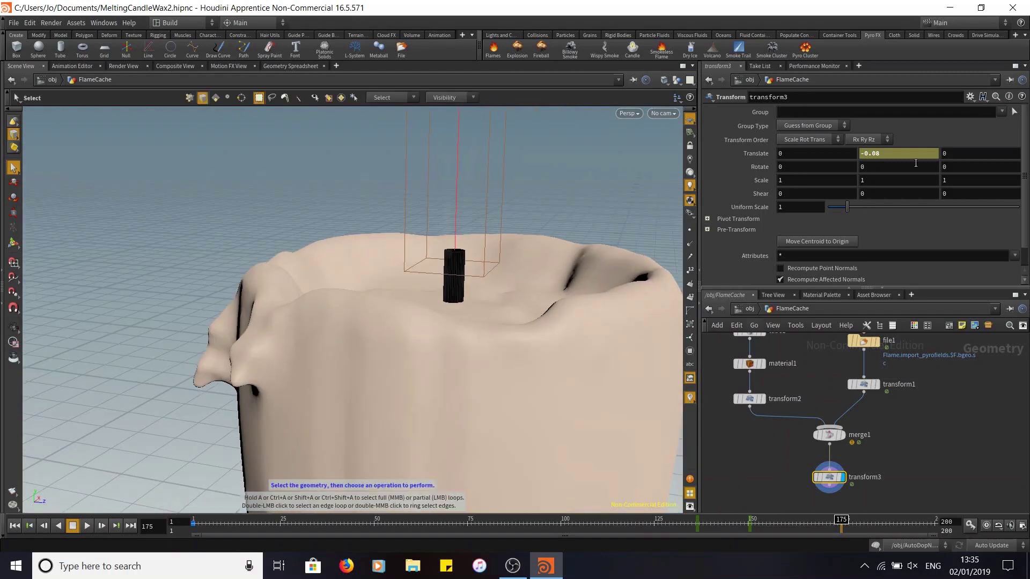
{"action": "key", "text": "Return"}
{"action": "left_click_drag", "start_coordinate": [448, 338], "coordinate": [588, 400]}
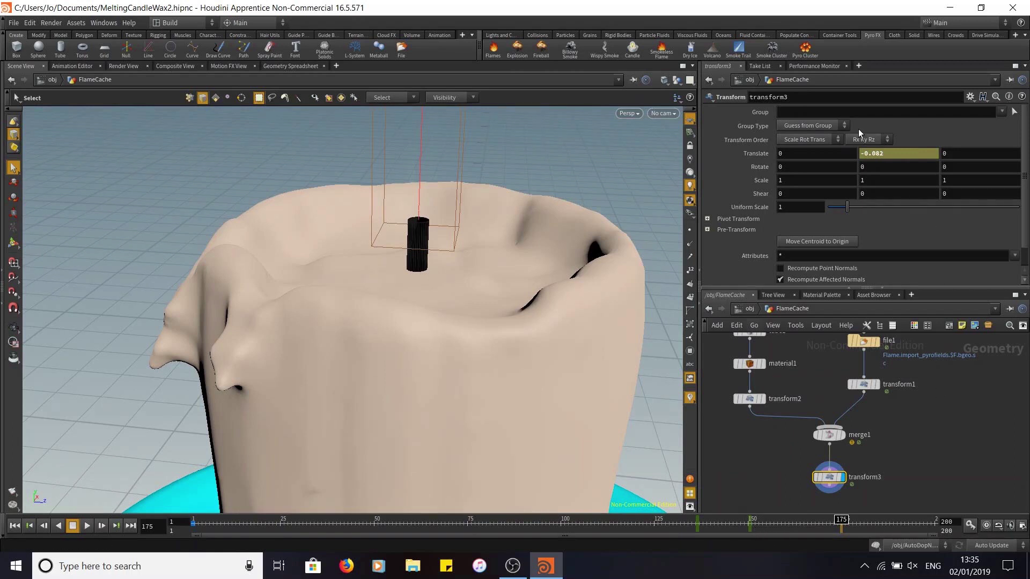
{"action": "left_click", "coordinate": [903, 154], "text": "alt"}
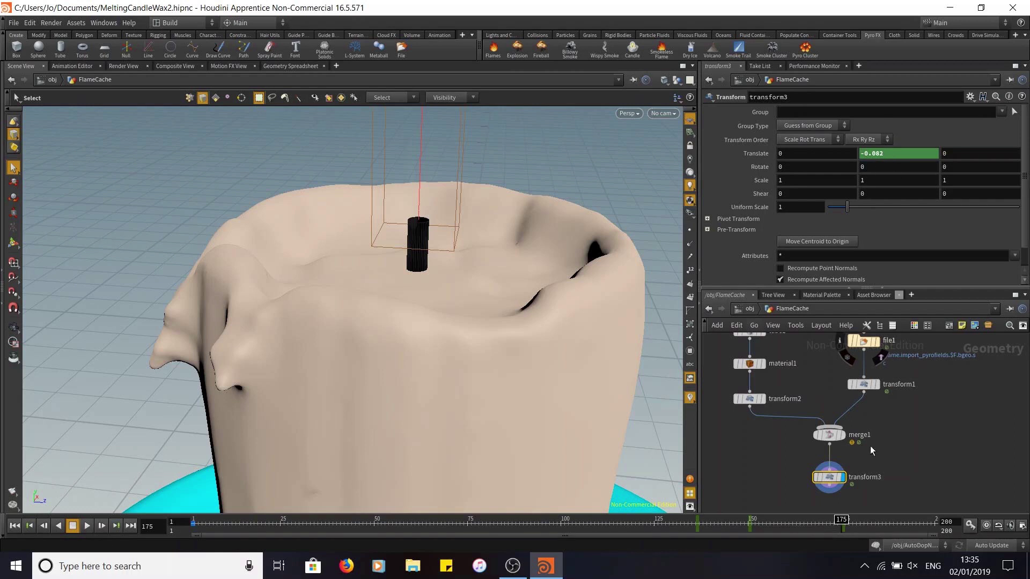
Step: Play from frame 151, then scrub through frames 164 and 175 to check the wick against the melting wax
{"action": "left_click", "coordinate": [752, 526]}
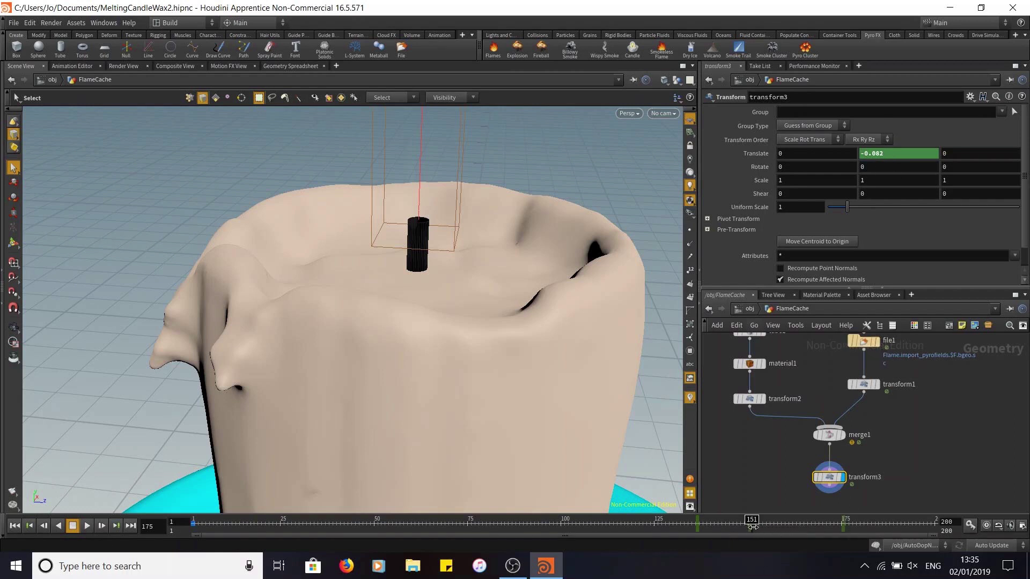
{"action": "left_click", "coordinate": [86, 526]}
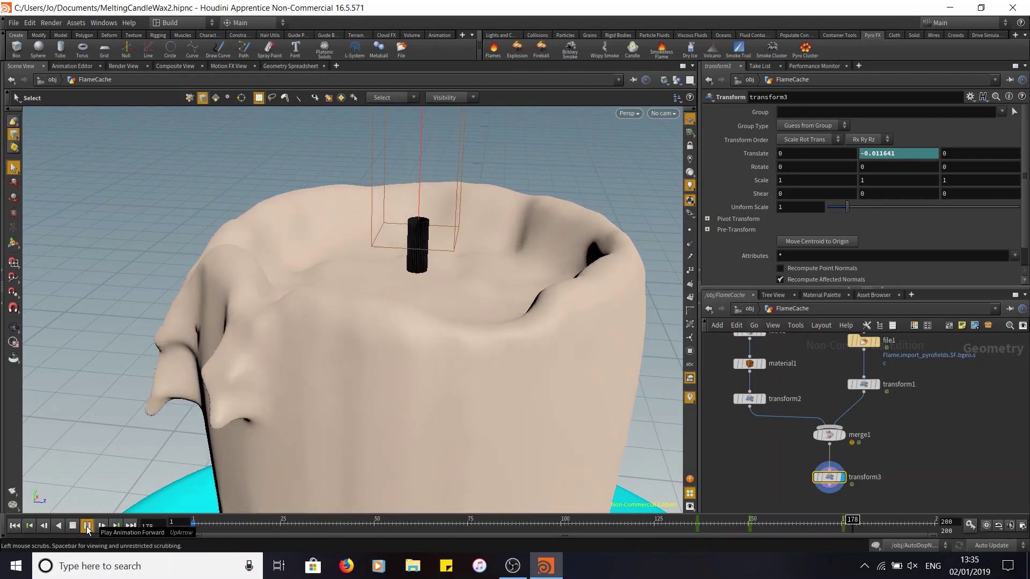
{"action": "left_click", "coordinate": [86, 526]}
{"action": "mouse_move", "coordinate": [781, 522]}
{"action": "left_mouse_down"}
{"action": "mouse_move", "coordinate": [814, 520]}
{"action": "mouse_move", "coordinate": [781, 528]}
{"action": "mouse_move", "coordinate": [799, 527]}
{"action": "left_mouse_up"}
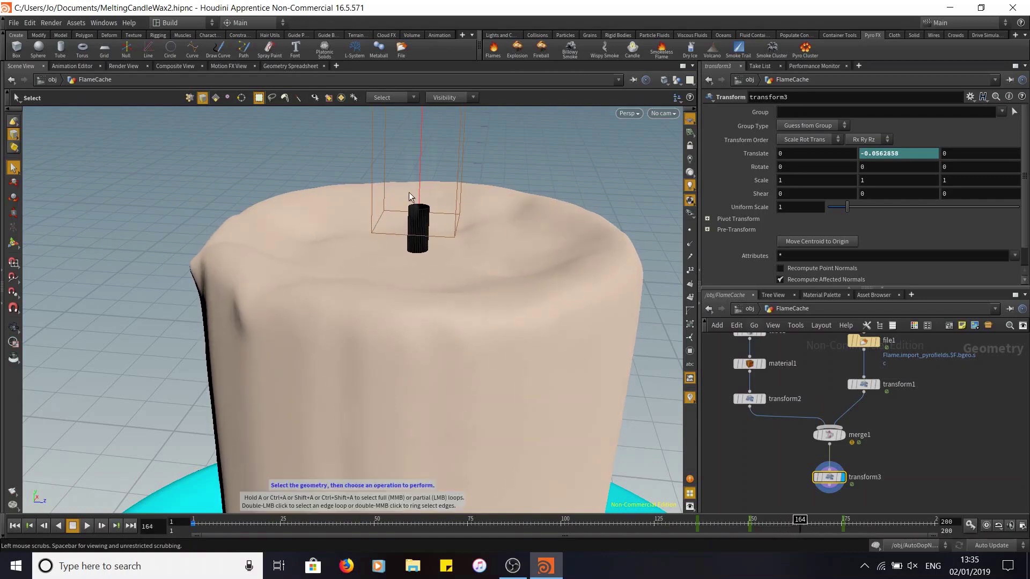
{"action": "mouse_move", "coordinate": [902, 154]}
{"action": "middle_mouse_down"}
{"action": "mouse_move", "coordinate": [916, 155]}
{"action": "mouse_move", "coordinate": [902, 154]}
{"action": "middle_mouse_up"}
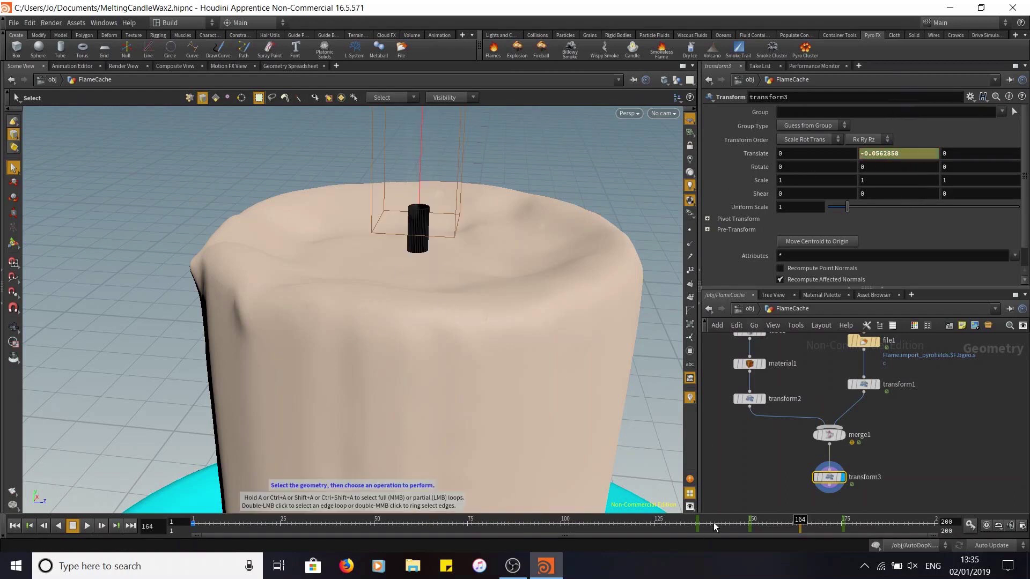
{"action": "left_click_drag", "start_coordinate": [777, 522], "coordinate": [841, 521]}
Step: At frame 200, lower the wick and flame into the melted wax by setting transform3's Y translation to -0.2
{"action": "left_click", "coordinate": [929, 523]}
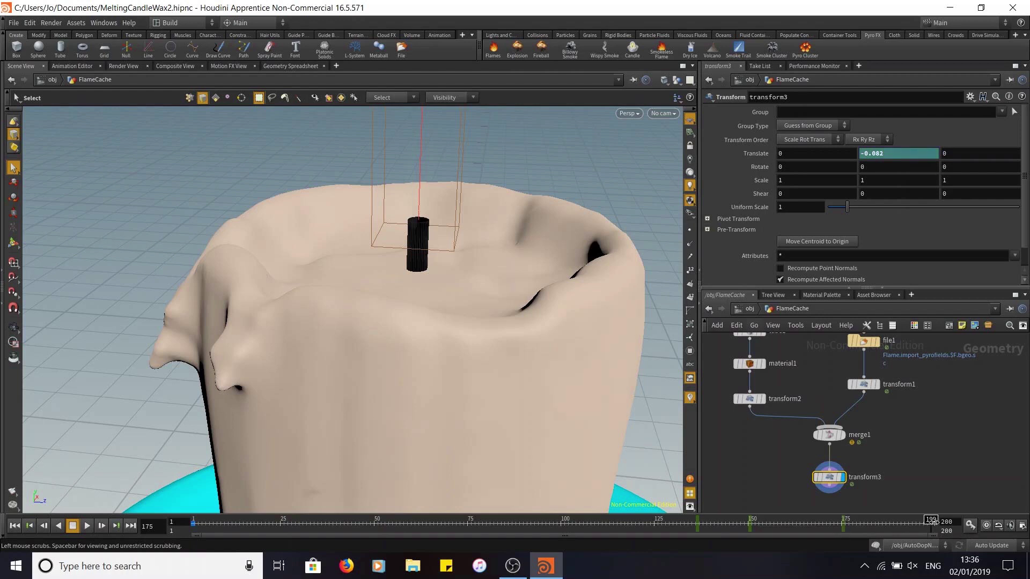
{"action": "left_click", "coordinate": [758, 476]}
{"action": "mouse_move", "coordinate": [544, 286]}
{"action": "left_mouse_down", "text": "alt"}
{"action": "mouse_move", "coordinate": [533, 314]}
{"action": "mouse_move", "coordinate": [538, 296]}
{"action": "left_mouse_up", "text": "alt"}
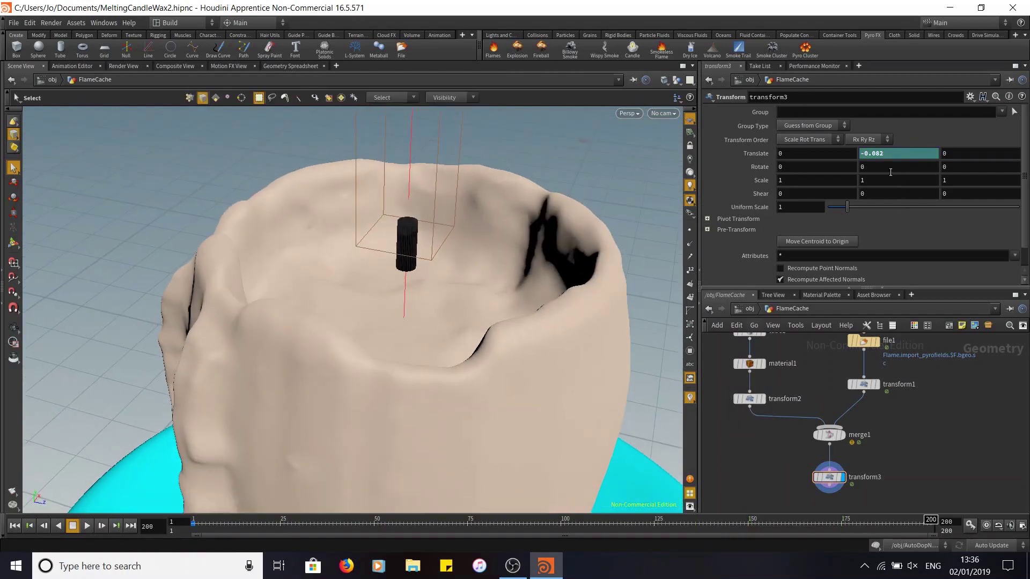
{"action": "mouse_move", "coordinate": [928, 154]}
{"action": "middle_mouse_down"}
{"action": "mouse_move", "coordinate": [904, 155]}
{"action": "mouse_move", "coordinate": [913, 155]}
{"action": "middle_mouse_up"}
{"action": "left_click_drag", "start_coordinate": [468, 402], "coordinate": [478, 381], "text": "alt"}
{"action": "right_click_drag", "start_coordinate": [457, 395], "coordinate": [359, 227], "text": "alt"}
{"action": "left_click_drag", "start_coordinate": [374, 337], "coordinate": [376, 355], "text": "alt"}
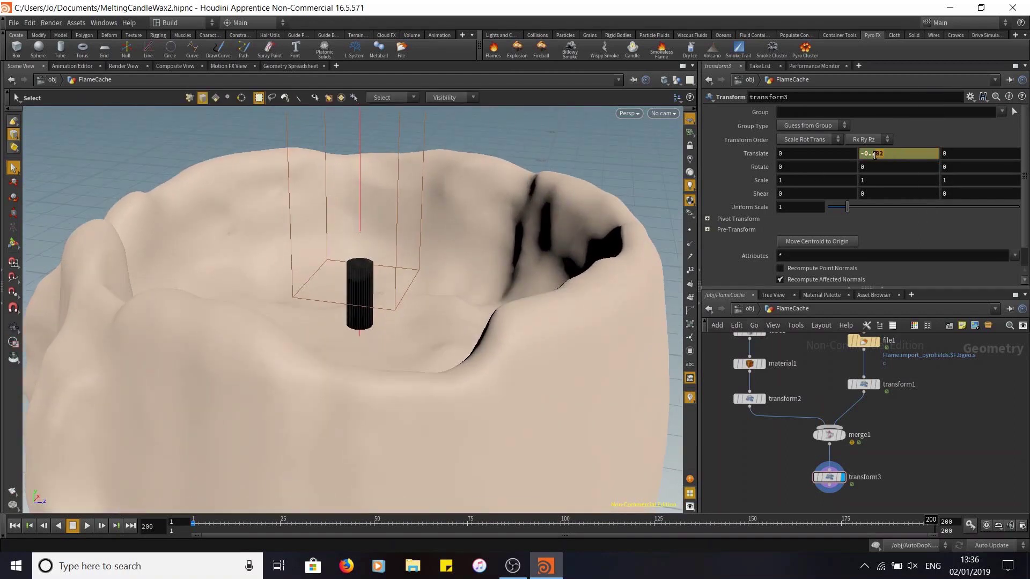
{"action": "type", "text": "9"}
{"action": "key", "text": "Return"}
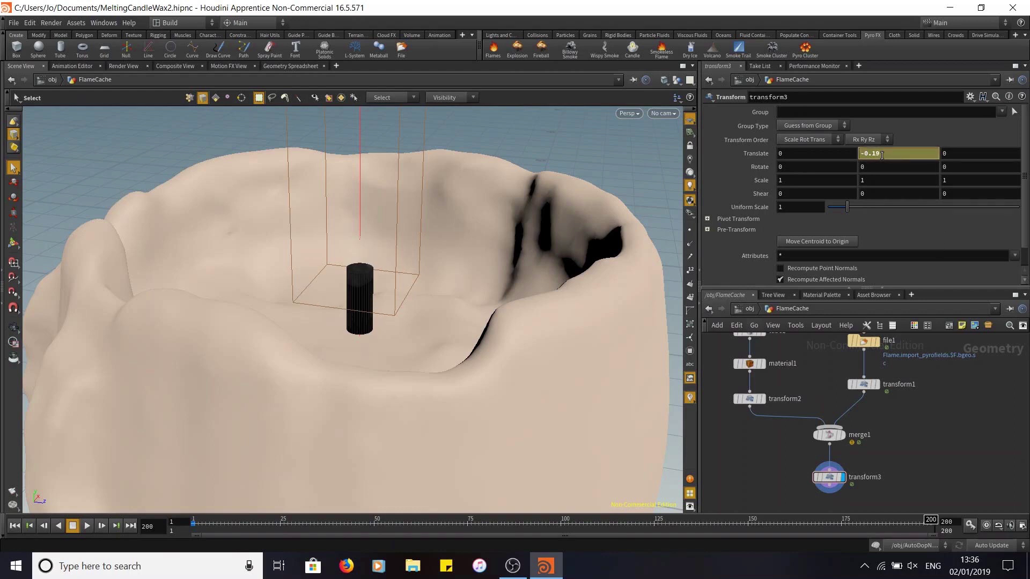
{"action": "key", "text": "Return"}
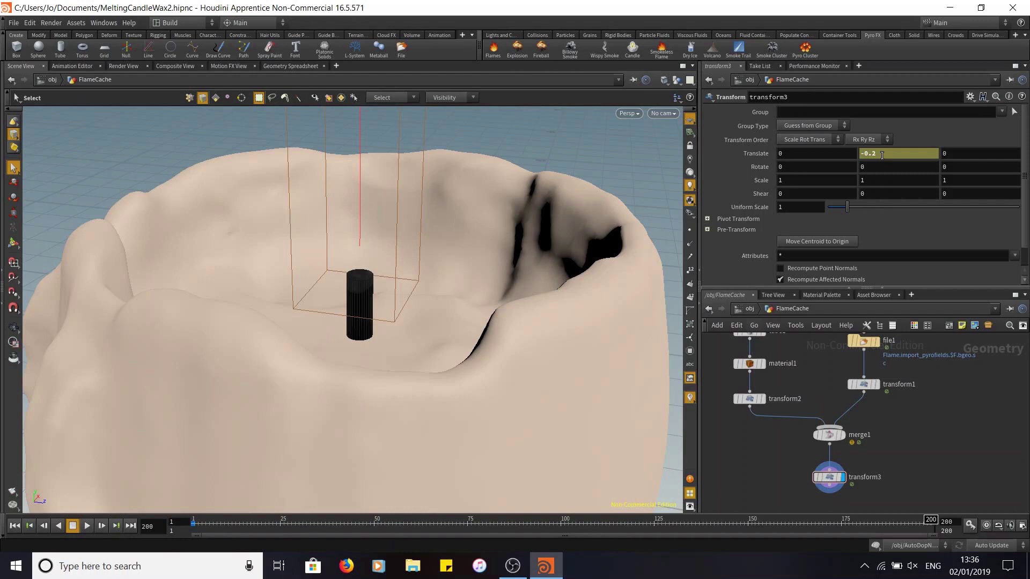
Step: Try a Y translation of -0.22 on transform3 at frame 200, then set it to -0.21 and keyframe it
{"action": "left_click", "coordinate": [882, 155]}
{"action": "type", "text": "2"}
{"action": "key", "text": "Return"}
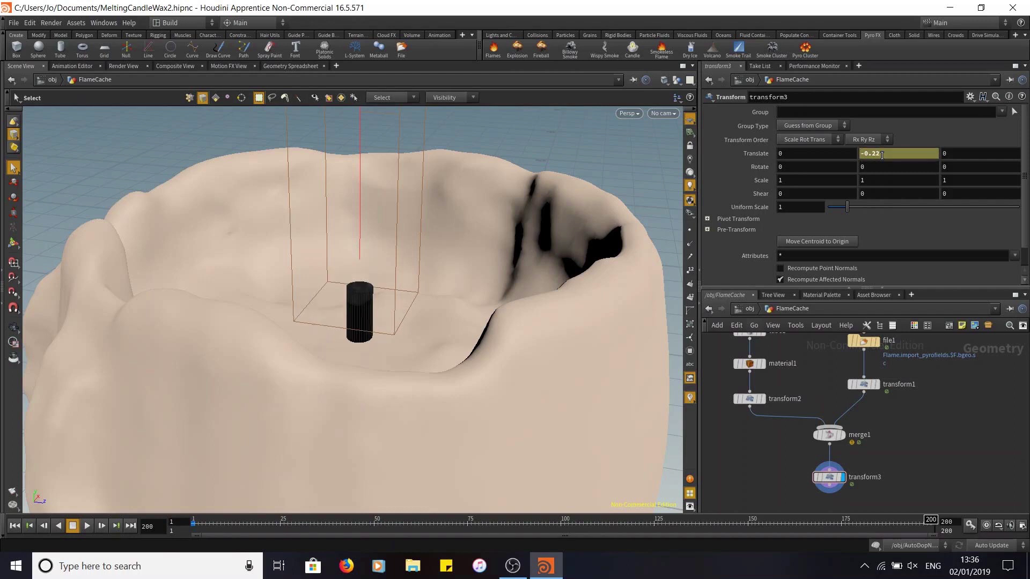
{"action": "key", "text": "Return"}
{"action": "left_click_drag", "start_coordinate": [513, 426], "coordinate": [425, 425], "text": "alt"}
{"action": "left_click", "coordinate": [919, 155], "text": "alt"}
Step: Scrub back from frame 200, then play from frame 125 to check the wick's descent against the melting wax
{"action": "right_click_drag", "start_coordinate": [486, 309], "coordinate": [496, 399], "text": "alt"}
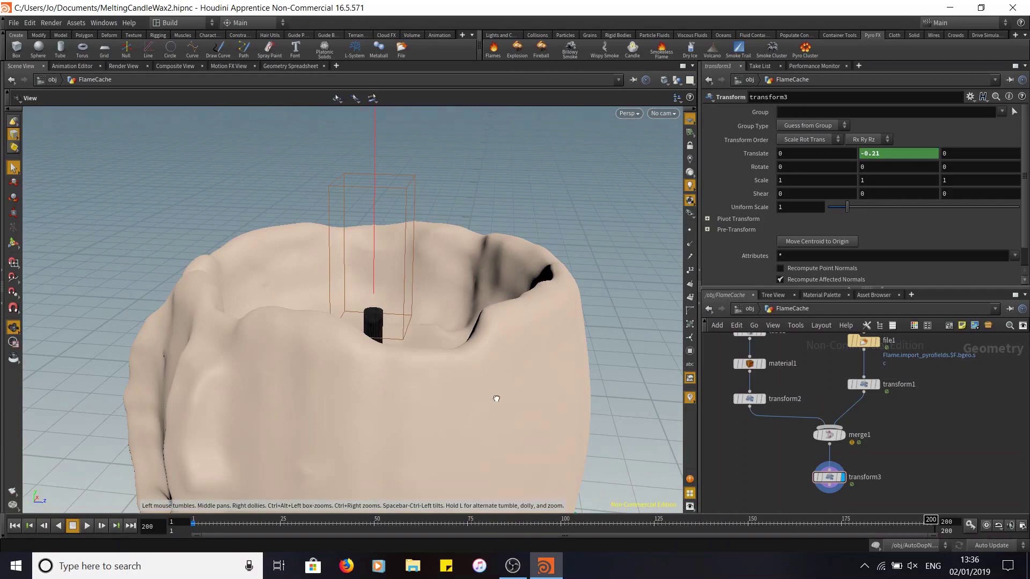
{"action": "left_click_drag", "start_coordinate": [496, 398], "coordinate": [505, 428], "text": "alt"}
{"action": "left_click_drag", "start_coordinate": [888, 520], "coordinate": [878, 520]}
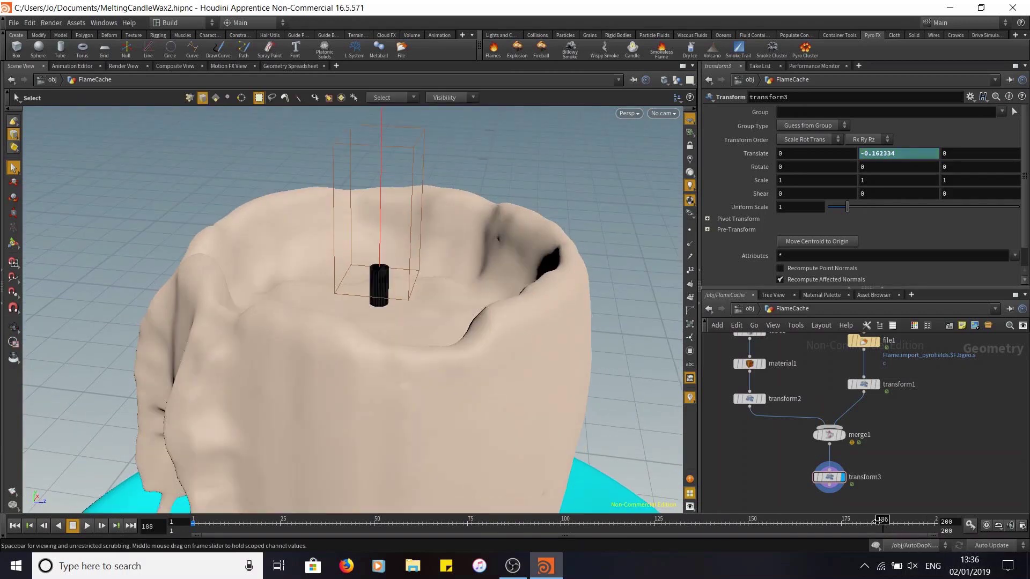
{"action": "left_click", "coordinate": [655, 524]}
{"action": "right_click_drag", "start_coordinate": [565, 374], "coordinate": [565, 412], "text": "alt"}
{"action": "left_click_drag", "start_coordinate": [565, 412], "coordinate": [561, 390], "text": "alt"}
{"action": "middle_click_drag", "start_coordinate": [575, 387], "coordinate": [498, 329], "text": "alt"}
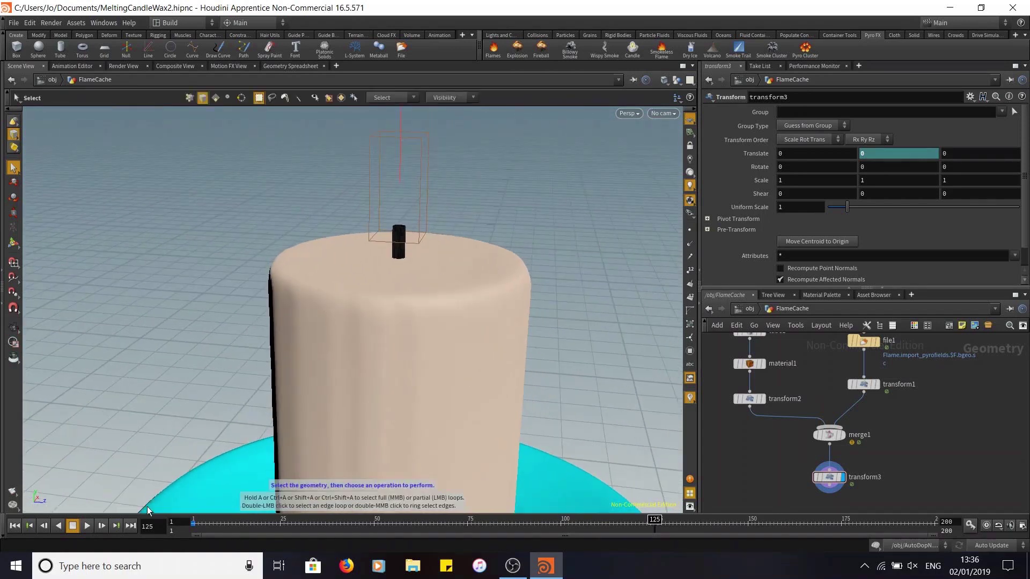
{"action": "left_click", "coordinate": [87, 526]}
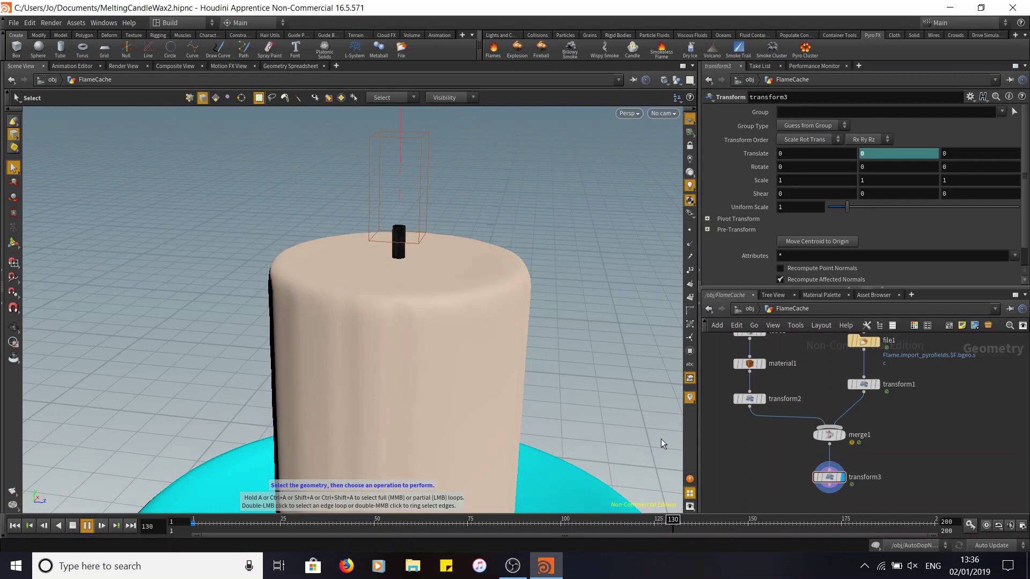
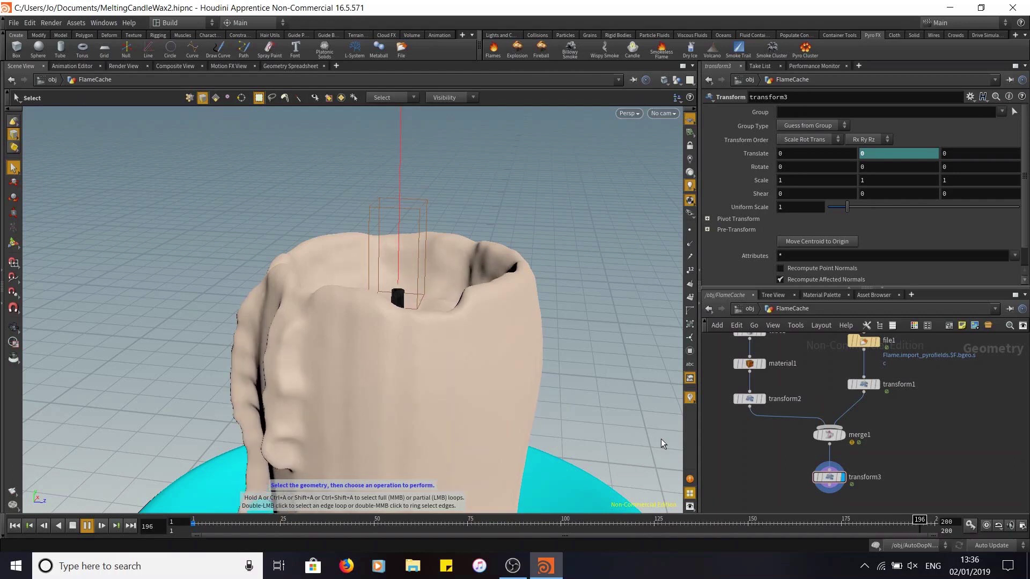
{"action": "left_click", "coordinate": [83, 527]}
Step: Inspect the wick and candle at frames 188 and 174 from several angles
{"action": "left_click", "coordinate": [889, 524]}
{"action": "key", "text": "space"}
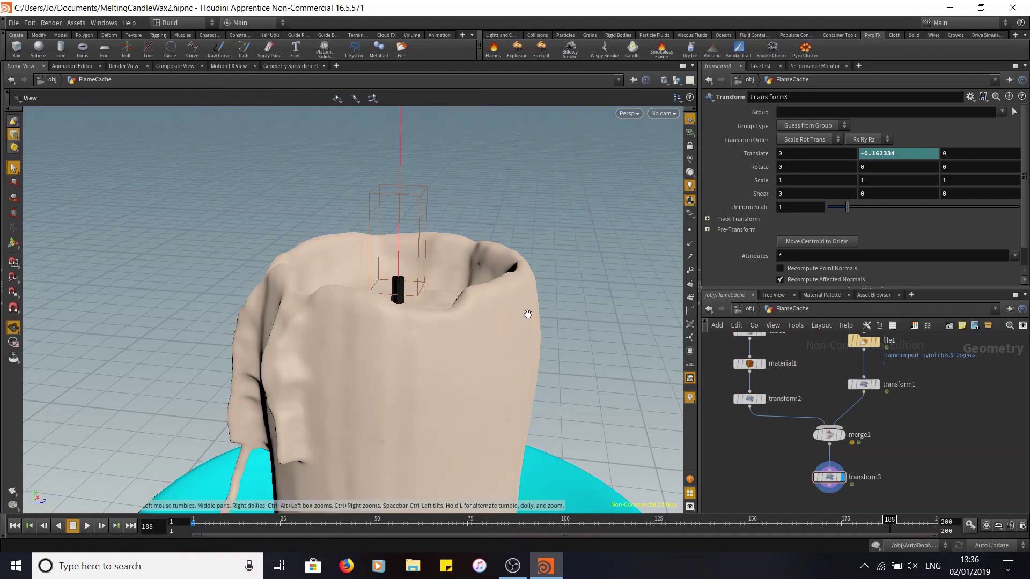
{"action": "left_click_drag", "start_coordinate": [528, 315], "coordinate": [452, 330]}
{"action": "mouse_move", "coordinate": [839, 527]}
{"action": "left_mouse_down"}
{"action": "mouse_move", "coordinate": [929, 532]}
{"action": "mouse_move", "coordinate": [838, 528]}
{"action": "left_mouse_up"}
{"action": "left_click_drag", "start_coordinate": [542, 301], "coordinate": [585, 387]}
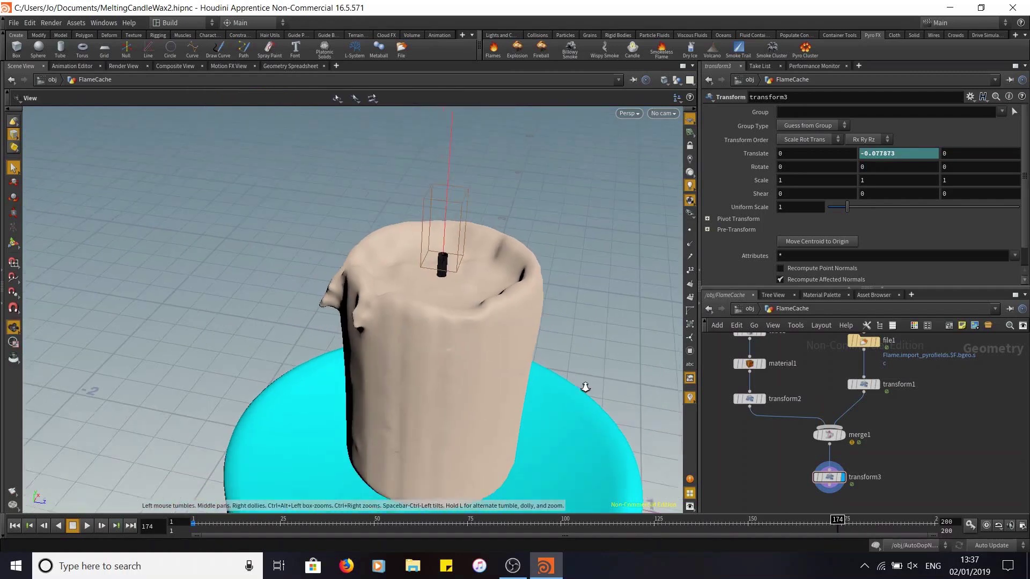
{"action": "right_click_drag", "start_coordinate": [585, 387], "coordinate": [588, 376]}
{"action": "left_click_drag", "start_coordinate": [589, 376], "coordinate": [598, 368]}
{"action": "middle_click_drag", "start_coordinate": [613, 359], "coordinate": [561, 333]}
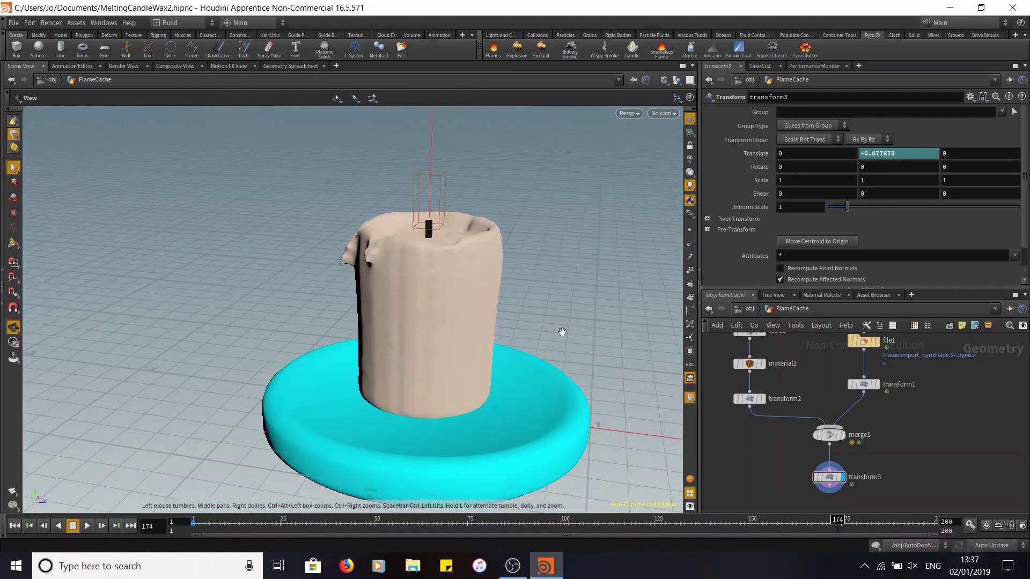
Step: Save the scene file and return to the object level of the network
{"action": "left_click", "coordinate": [12, 23]}
{"action": "left_click", "coordinate": [36, 81]}
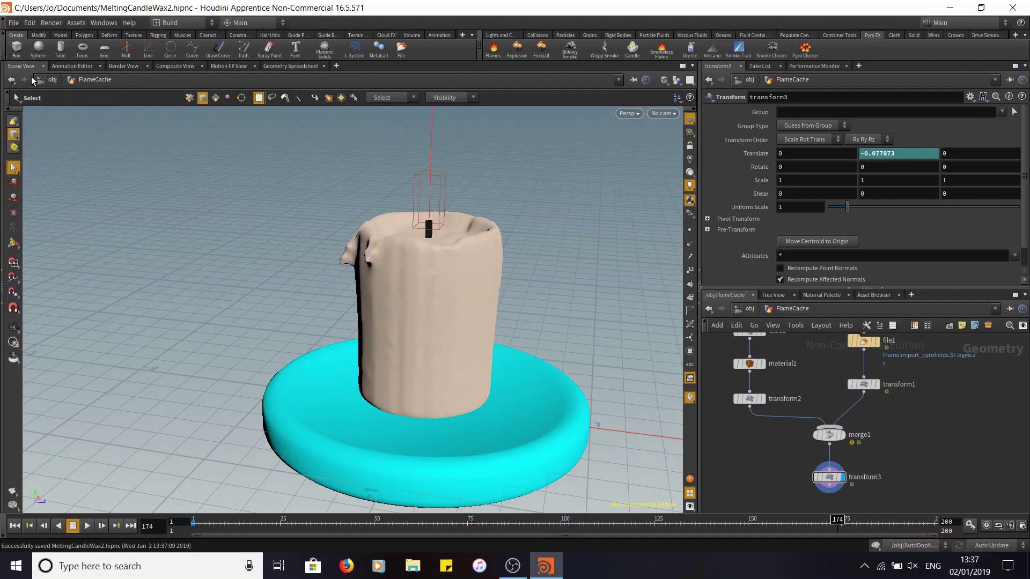
{"action": "left_click", "coordinate": [751, 311]}
{"action": "left_click", "coordinate": [893, 464]}
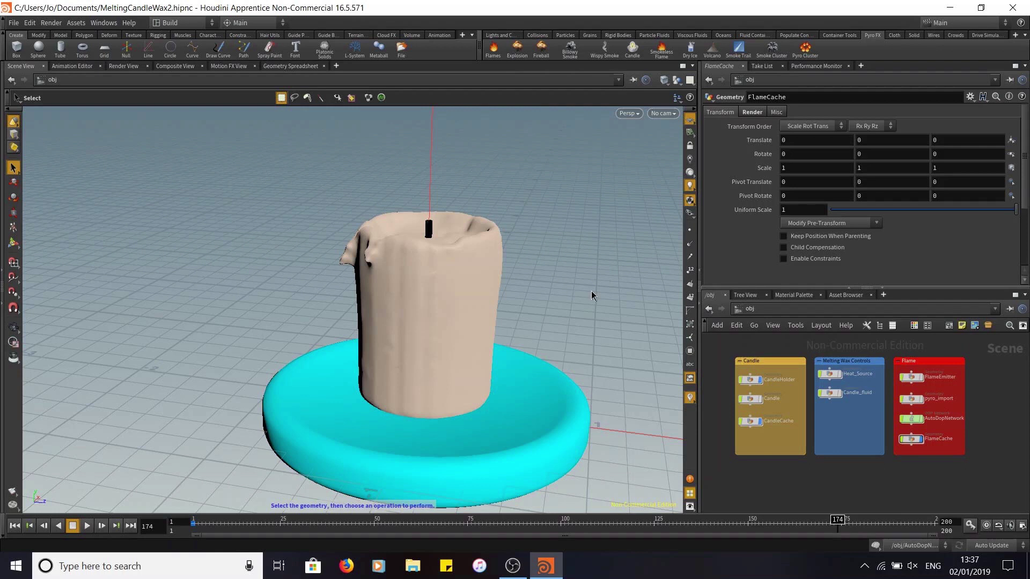
Step: Create a Geometry object inside the Candle network box and name it Table
{"action": "right_click_drag", "start_coordinate": [591, 290], "coordinate": [588, 368], "text": "alt"}
{"action": "left_click_drag", "start_coordinate": [580, 280], "coordinate": [597, 317], "text": "alt"}
{"action": "middle_click_drag", "start_coordinate": [620, 289], "coordinate": [530, 274], "text": "alt"}
{"action": "left_click_drag", "start_coordinate": [531, 274], "coordinate": [514, 250], "text": "alt"}
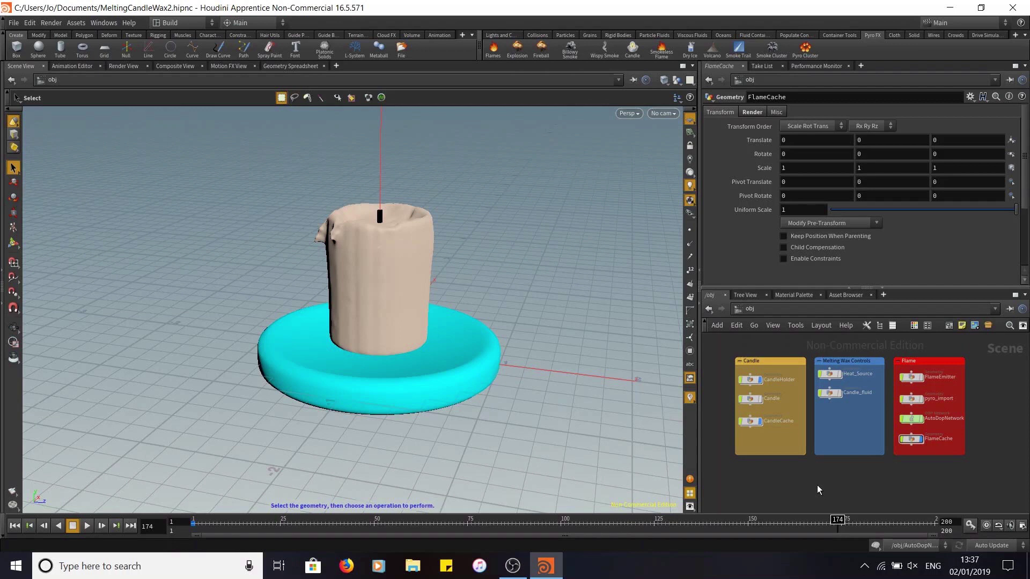
{"action": "key", "text": "Tab"}
{"action": "type", "text": "geo"}
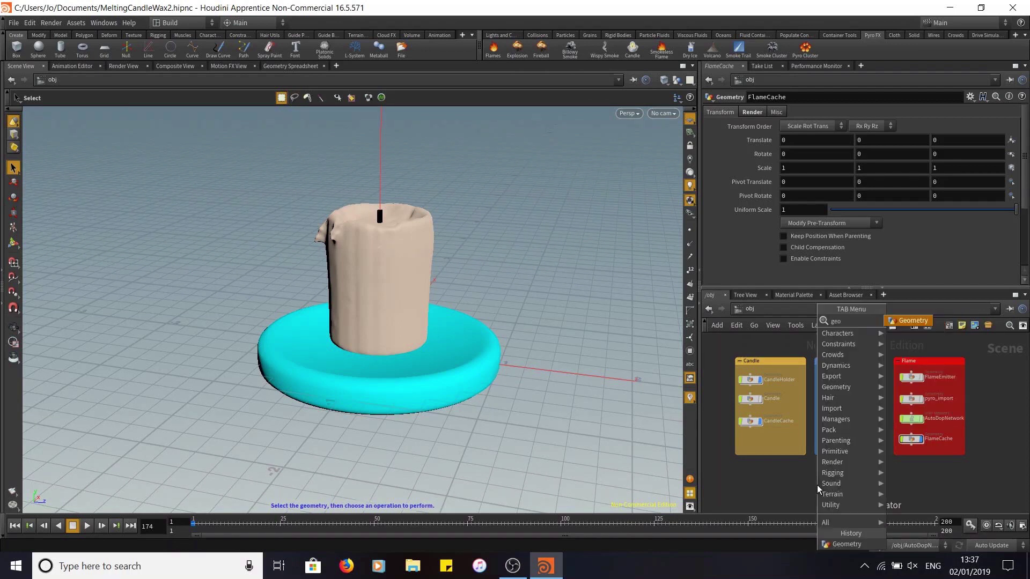
{"action": "key", "text": "Return"}
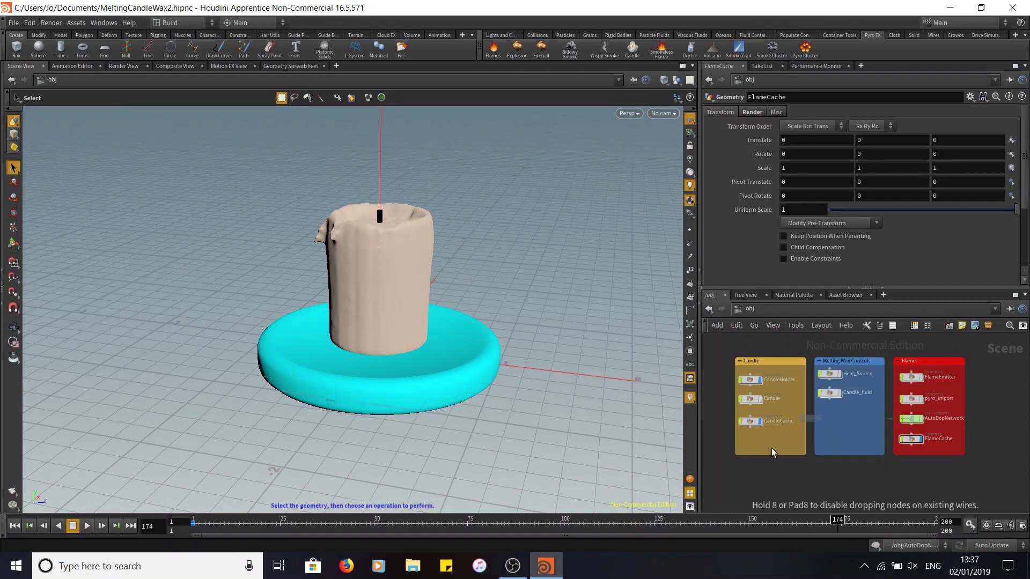
{"action": "left_click", "coordinate": [752, 439]}
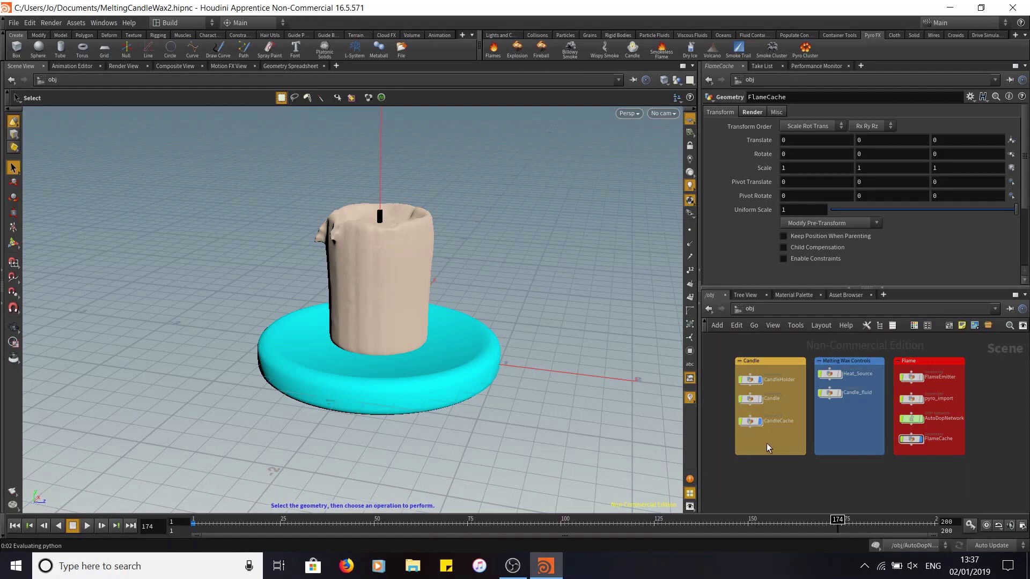
{"action": "double_click", "coordinate": [772, 439]}
{"action": "type", "text": "Table"}
{"action": "key", "text": "Return"}
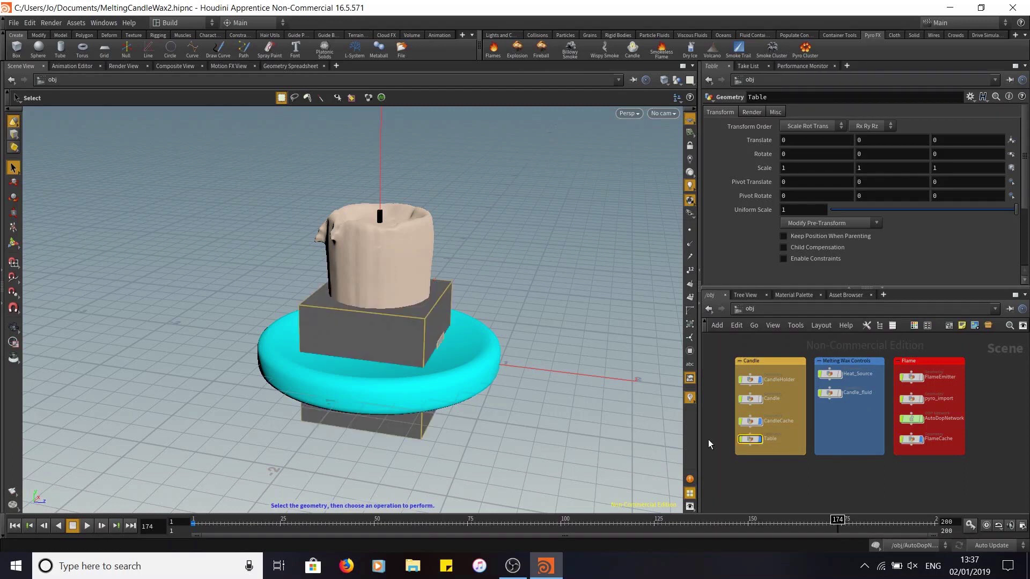
Step: Inside the Table object, delete the default file node and add a Grid node in its place
{"action": "double_click", "coordinate": [749, 440]}
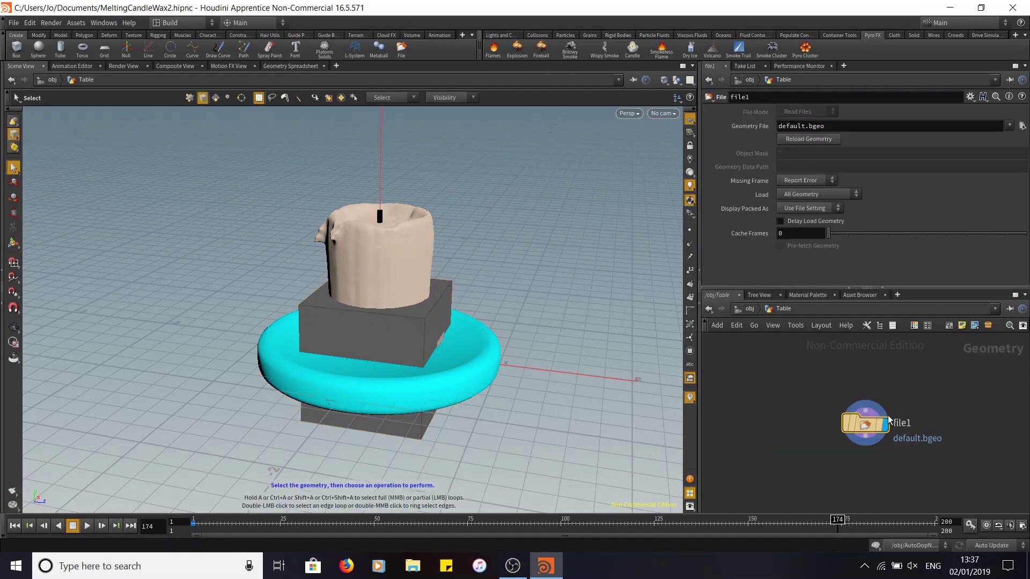
{"action": "key", "text": "Delete"}
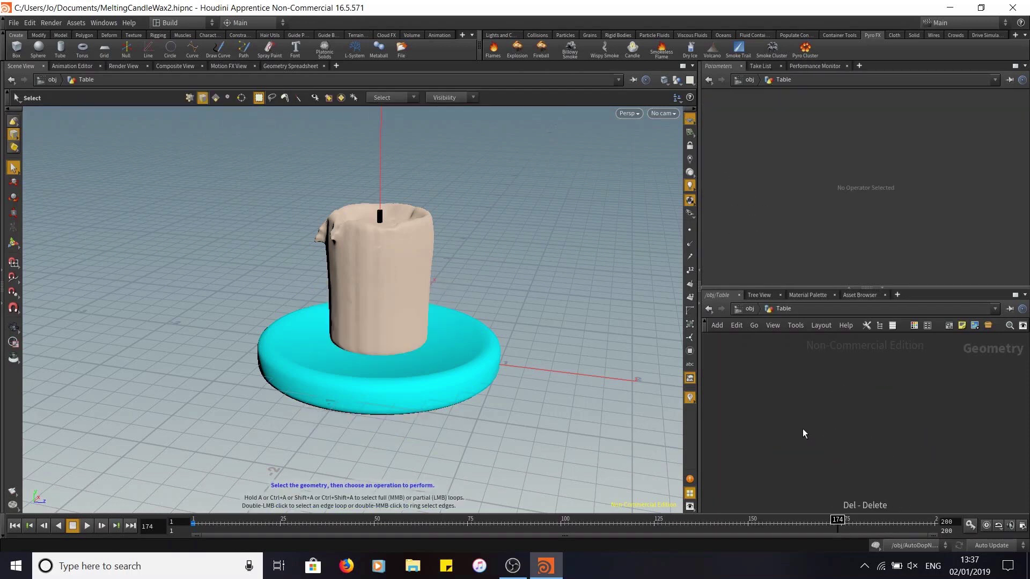
{"action": "key", "text": "Tab"}
{"action": "type", "text": "grid"}
{"action": "left_click", "coordinate": [875, 181]}
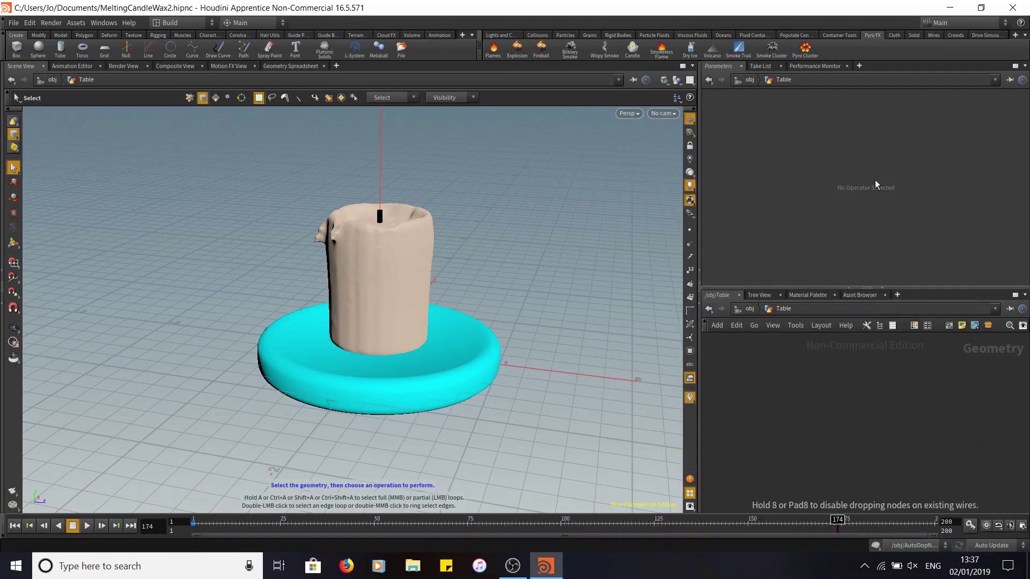
{"action": "left_click", "coordinate": [821, 408]}
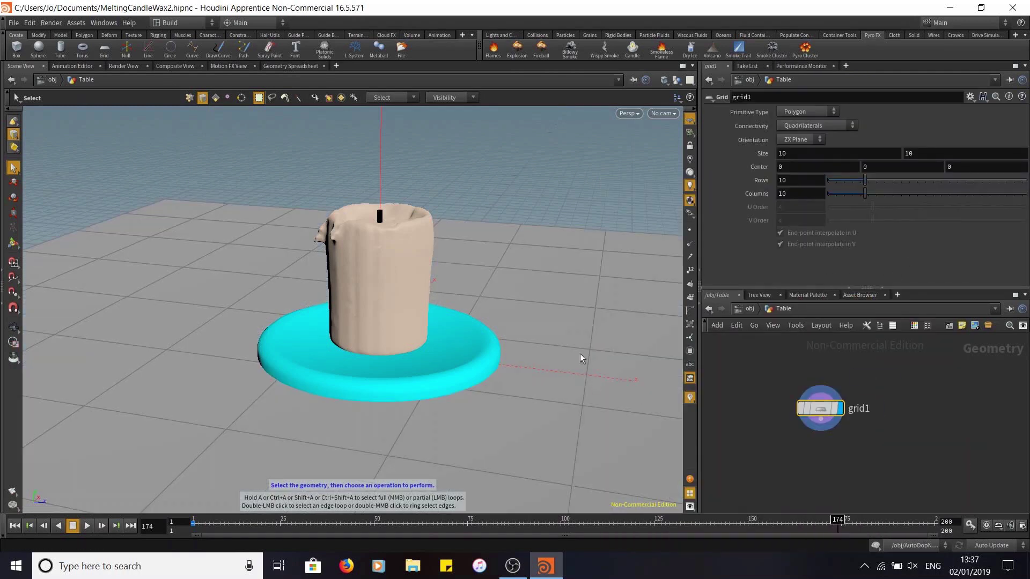
Step: Set the table grid's rows and columns to 2 each
{"action": "key", "text": "Escape"}
{"action": "scroll", "coordinate": [576, 262], "scroll_direction": "down", "scroll_amount": 4}
{"action": "left_click_drag", "start_coordinate": [593, 419], "coordinate": [600, 391]}
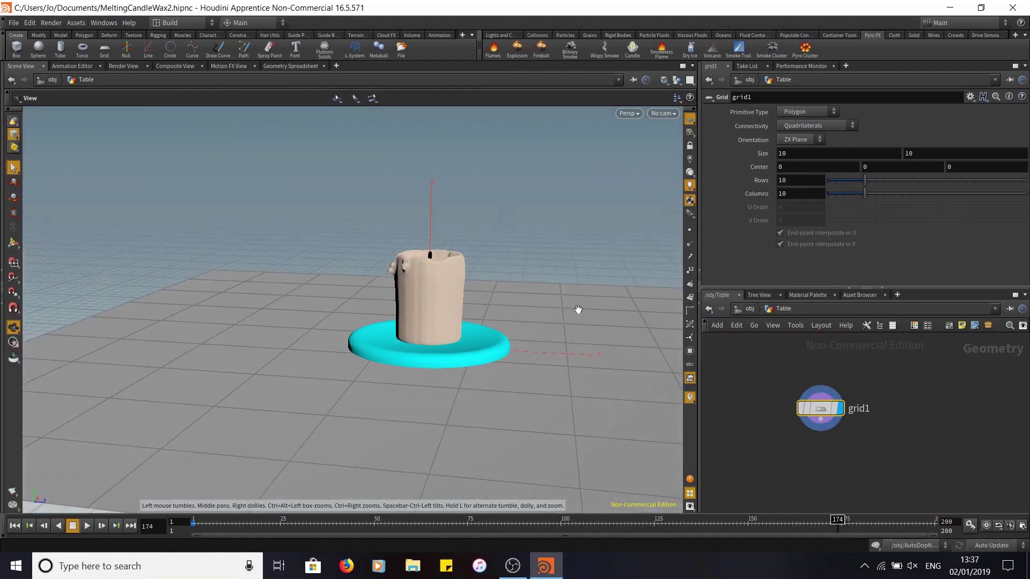
{"action": "scroll", "coordinate": [577, 308], "scroll_direction": "down", "scroll_amount": 3}
{"action": "left_click_drag", "start_coordinate": [564, 321], "coordinate": [565, 354], "text": "alt"}
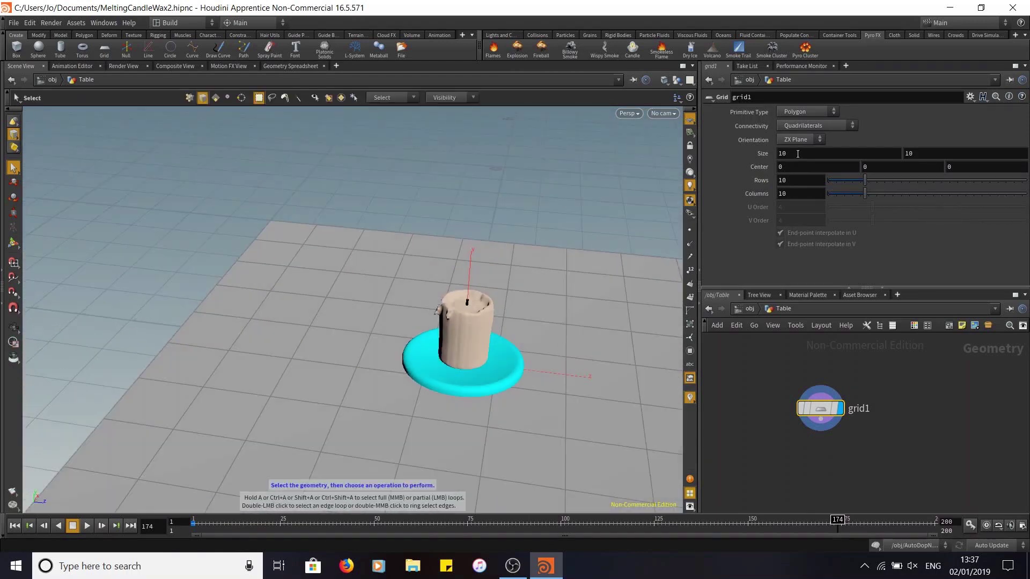
{"action": "left_click", "coordinate": [799, 180]}
{"action": "type", "text": "2"}
{"action": "key", "text": "Tab"}
{"action": "type", "text": "2"}
{"action": "key", "text": "Return"}
Step: Add a Transform node below grid1, connect it to the grid's output and display it
{"action": "left_click_drag", "start_coordinate": [621, 295], "coordinate": [580, 244]}
{"action": "left_click", "coordinate": [814, 454]}
{"action": "key", "text": "Tab"}
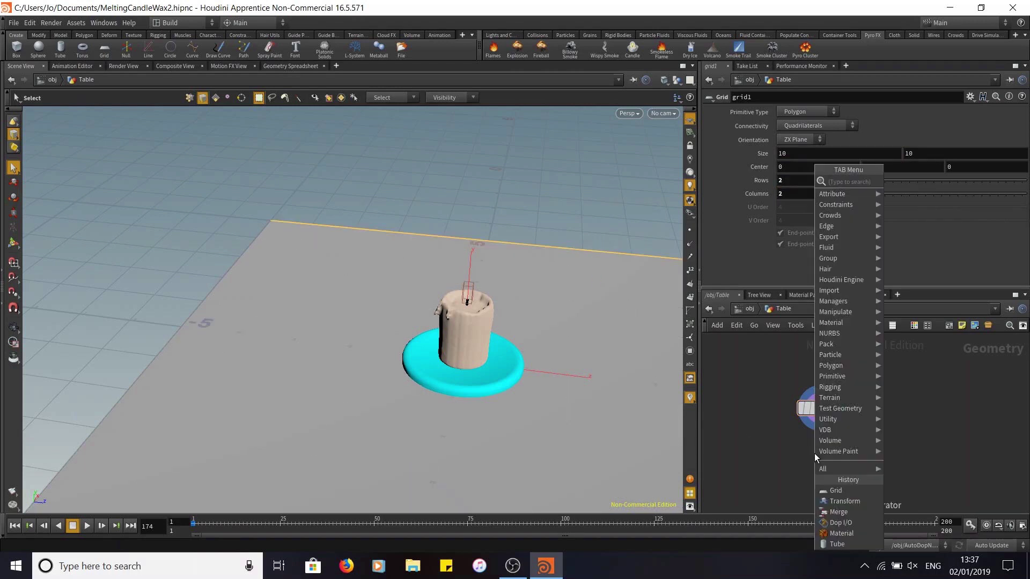
{"action": "type", "text": "tran"}
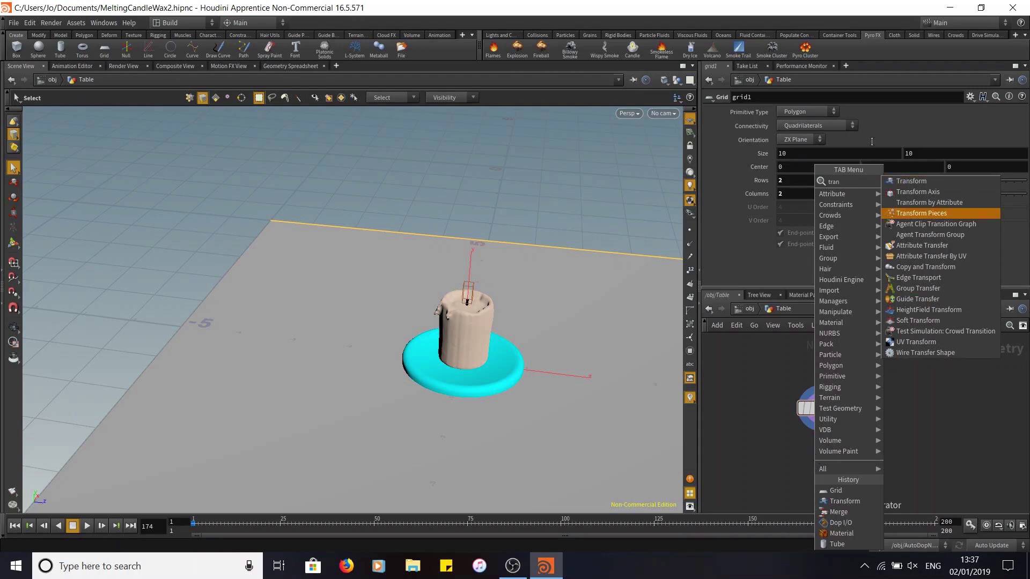
{"action": "left_click", "coordinate": [906, 183]}
{"action": "left_click", "coordinate": [818, 465]}
{"action": "left_click_drag", "start_coordinate": [819, 429], "coordinate": [821, 456]}
{"action": "left_click", "coordinate": [840, 466]}
Step: Try Y translations of -0.1 and -0.14 on the table's transform1 while checking its height against the candle holder from the side
{"action": "middle_click_drag", "start_coordinate": [603, 387], "coordinate": [499, 324], "text": "alt"}
{"action": "left_click_drag", "start_coordinate": [498, 324], "coordinate": [513, 299], "text": "alt"}
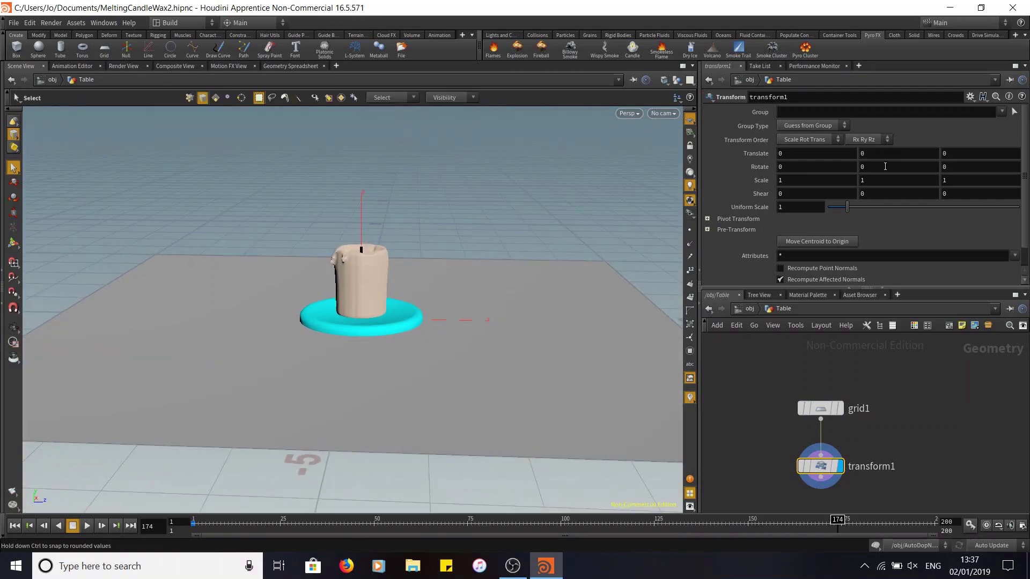
{"action": "type", "text": "-0."}
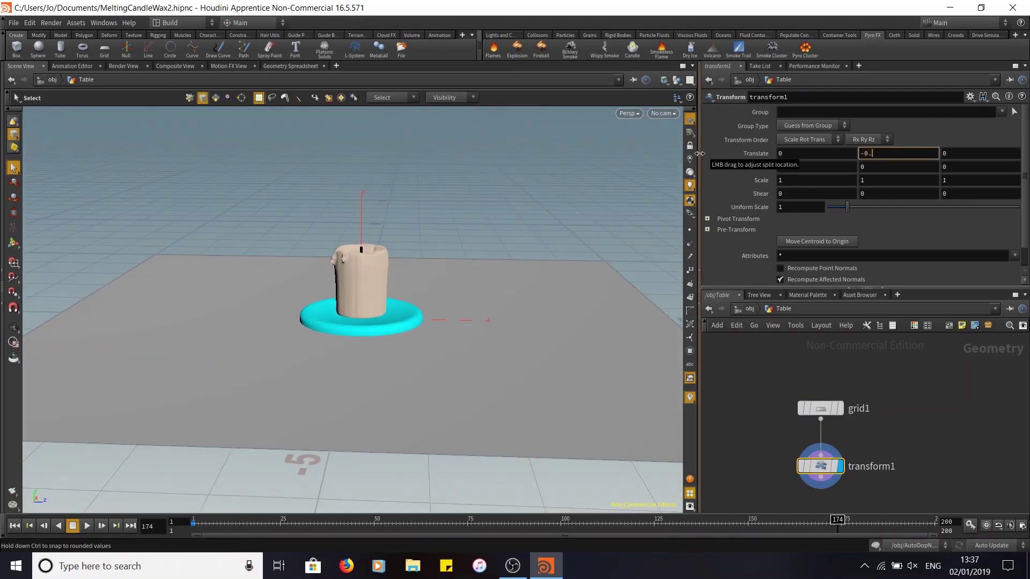
{"action": "type", "text": "1"}
{"action": "key", "text": "Return"}
{"action": "key", "text": "Escape"}
{"action": "left_click_drag", "start_coordinate": [460, 352], "coordinate": [463, 321]}
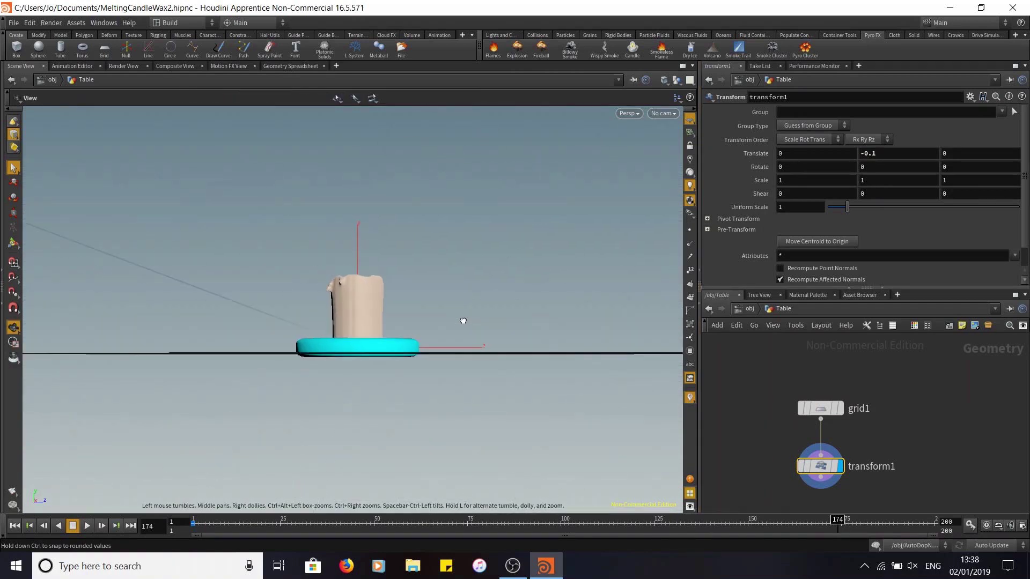
{"action": "left_click", "coordinate": [890, 157]}
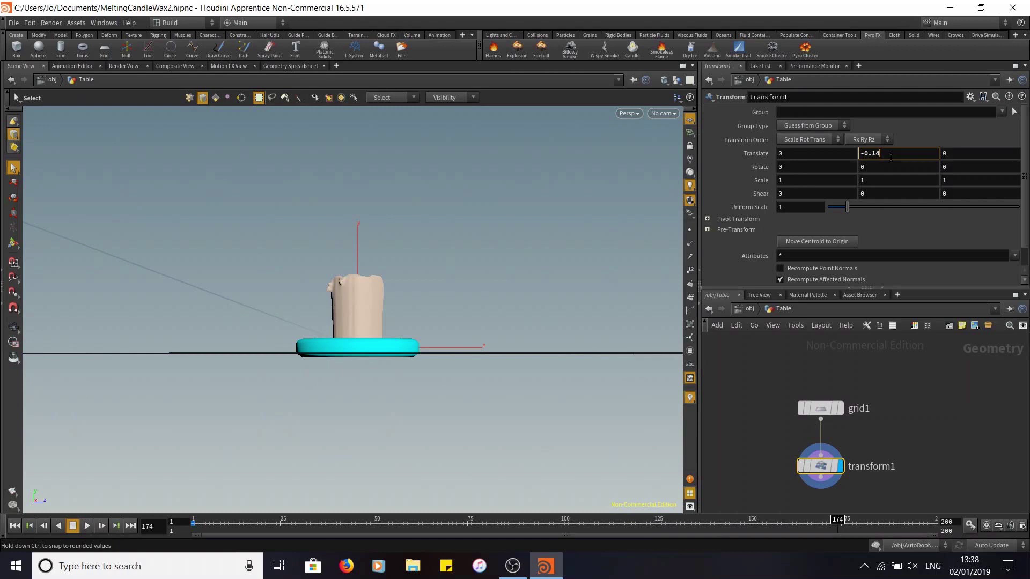
{"action": "key", "text": "Return"}
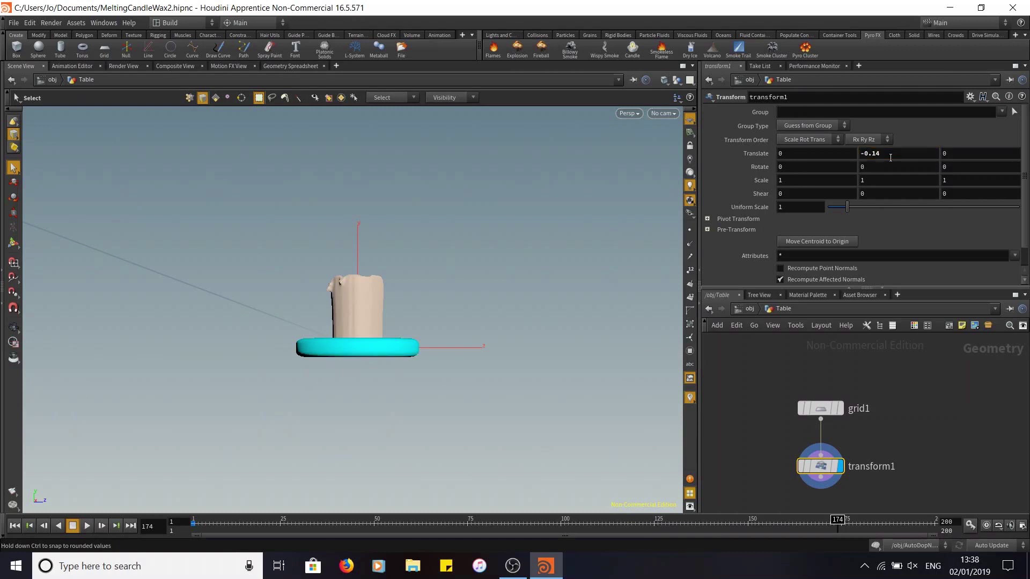
Step: Set transform1's Y translation to -0.15 and check the table from below and above
{"action": "left_click_drag", "start_coordinate": [382, 250], "coordinate": [356, 239], "text": "alt"}
{"action": "left_click", "coordinate": [888, 153]}
{"action": "key", "text": "Return"}
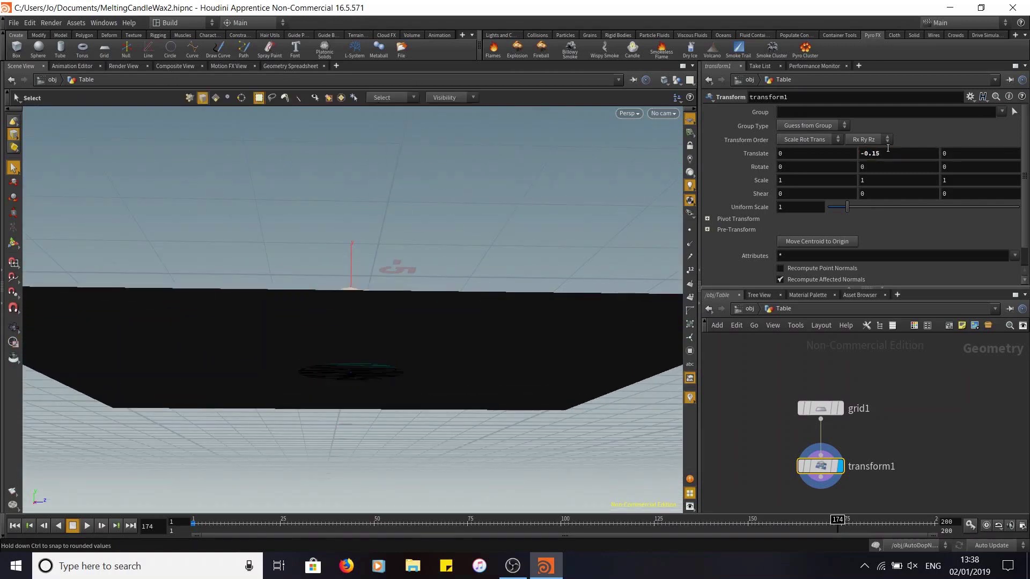
{"action": "left_click_drag", "start_coordinate": [464, 232], "coordinate": [429, 380], "text": "alt"}
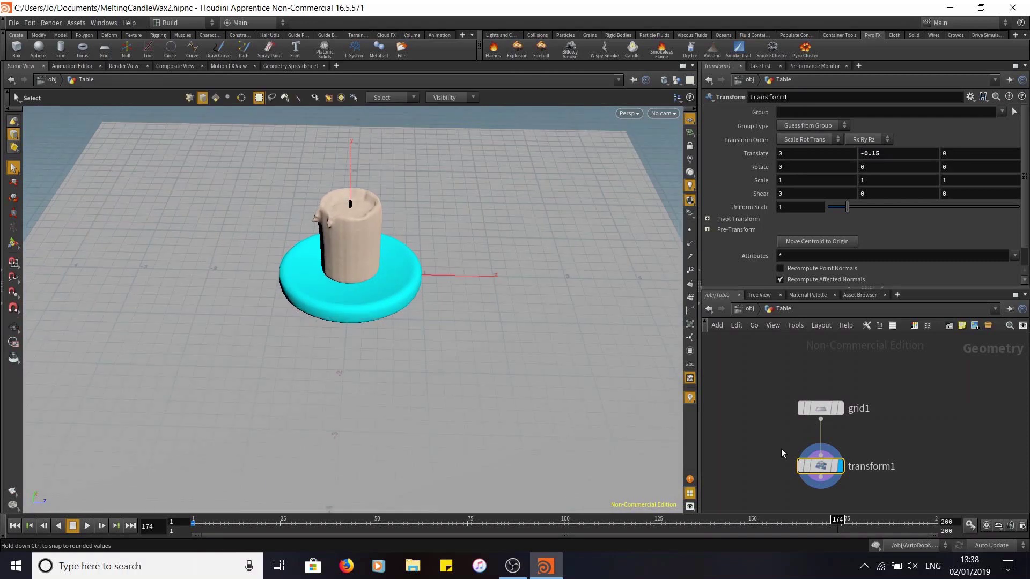
Step: Add a Material node below transform1, connect it to the transform's output and display it
{"action": "middle_click_drag", "start_coordinate": [887, 406], "coordinate": [877, 352]}
{"action": "key", "text": "Tab"}
{"action": "type", "text": "maten"}
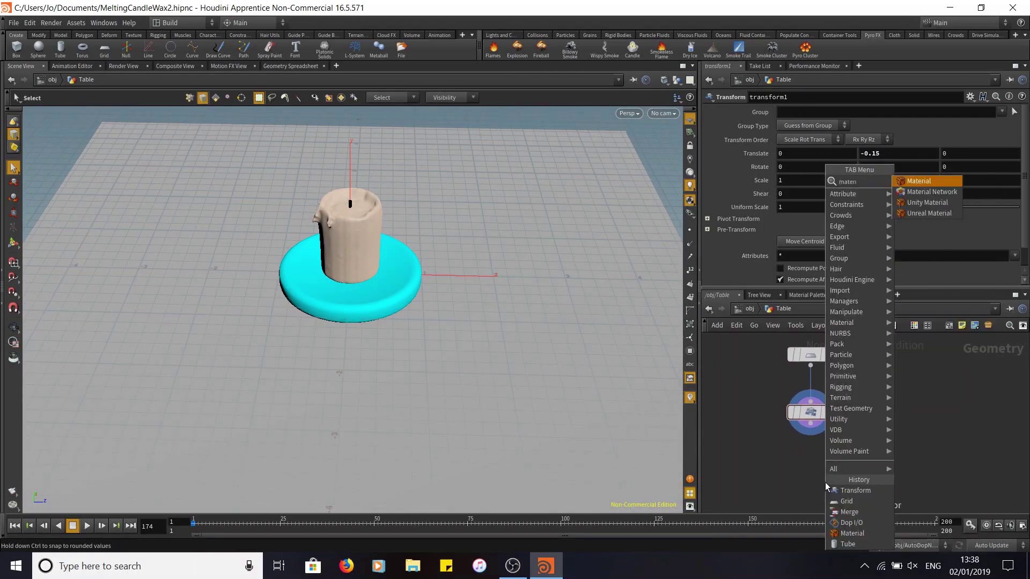
{"action": "left_click", "coordinate": [921, 191]}
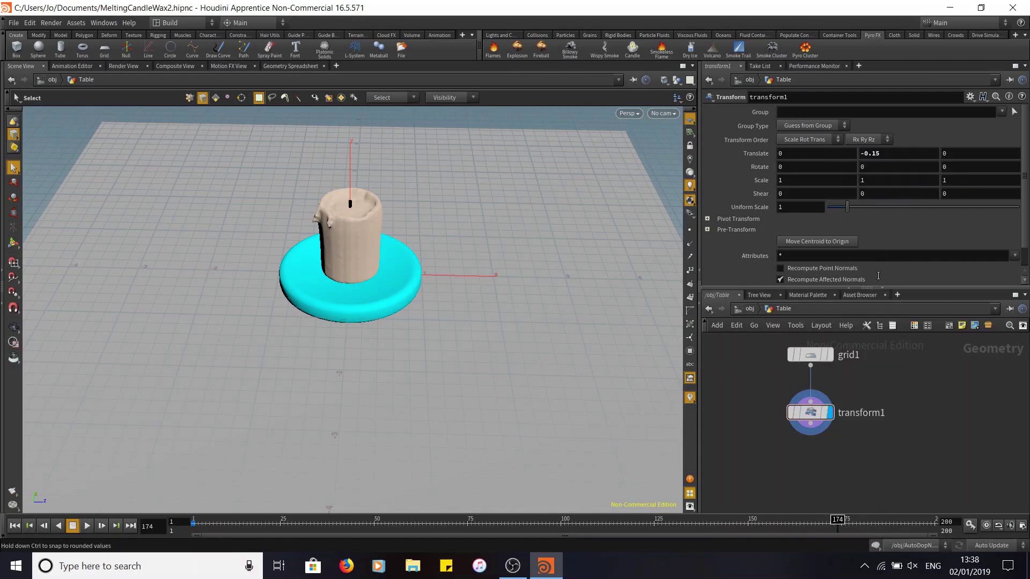
{"action": "left_click", "coordinate": [815, 463]}
{"action": "left_click_drag", "start_coordinate": [810, 424], "coordinate": [810, 452]}
{"action": "left_click", "coordinate": [830, 463]}
Step: Add a new Principled Shader from the material gallery to the scene's /mat materials
{"action": "left_click", "coordinate": [807, 295]}
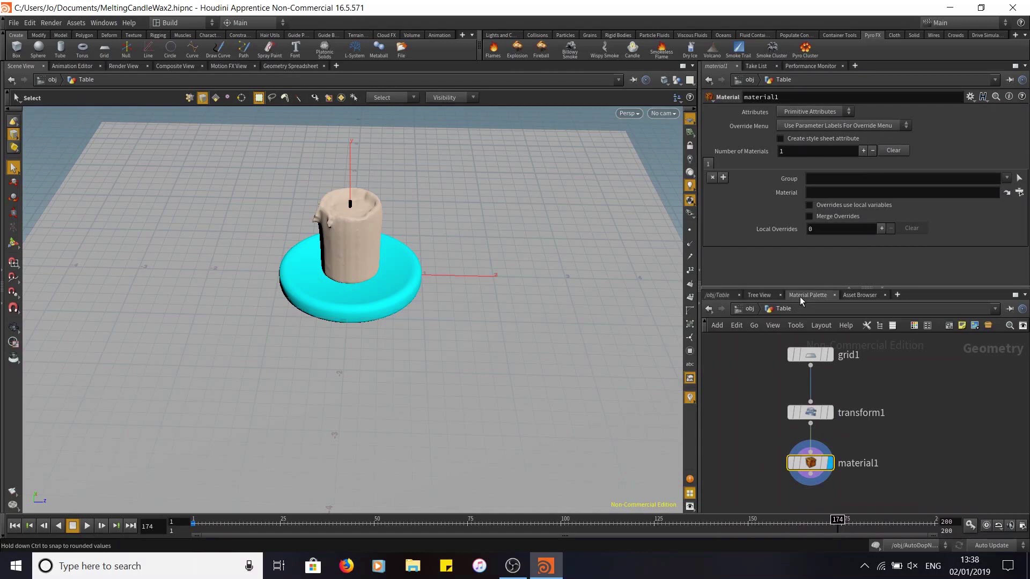
{"action": "left_click_drag", "start_coordinate": [790, 433], "coordinate": [793, 317]}
{"action": "left_click_drag", "start_coordinate": [951, 409], "coordinate": [951, 410]}
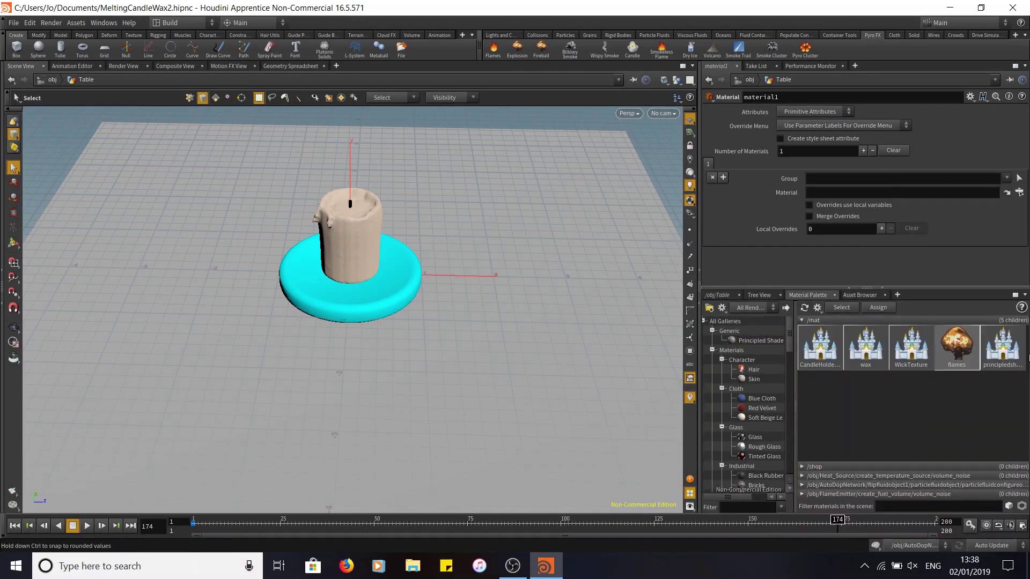
Step: Rename the new principled shader in the /mat materials to WoodenTable
{"action": "left_click", "coordinate": [1002, 349]}
{"action": "type", "text": "woodenTable"}
{"action": "key", "text": "Return"}
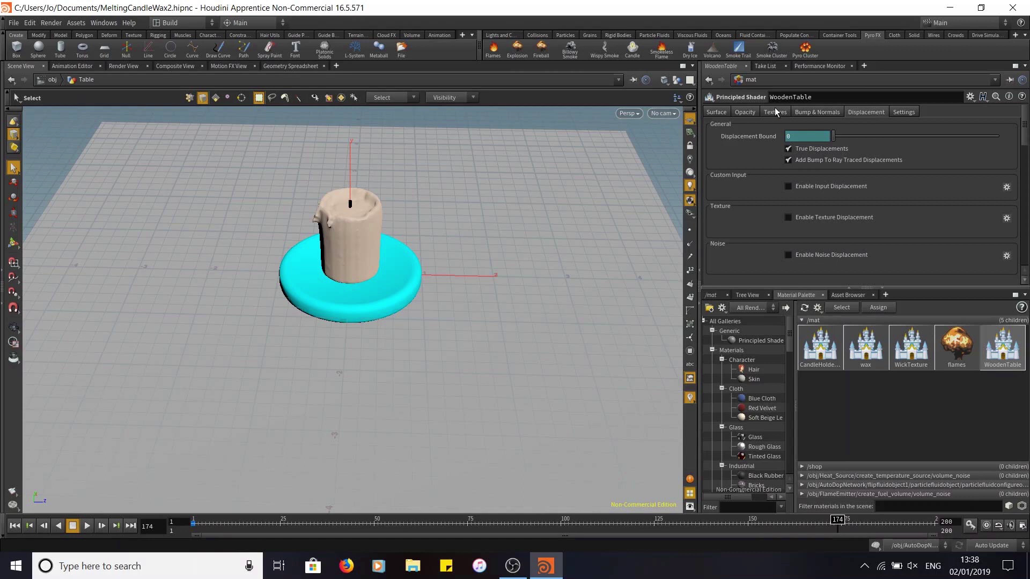
Step: Enable the base color texture on the WoodenTable shader and load Wood Texture.jpeg from the MeltingWaxCandle project's texture files
{"action": "left_click", "coordinate": [776, 113]}
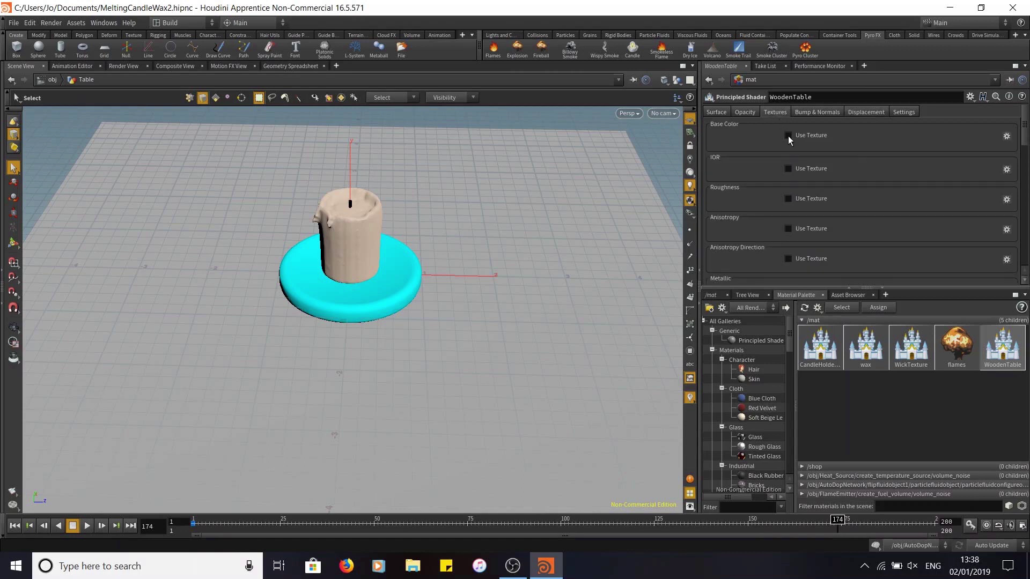
{"action": "left_click", "coordinate": [788, 136]}
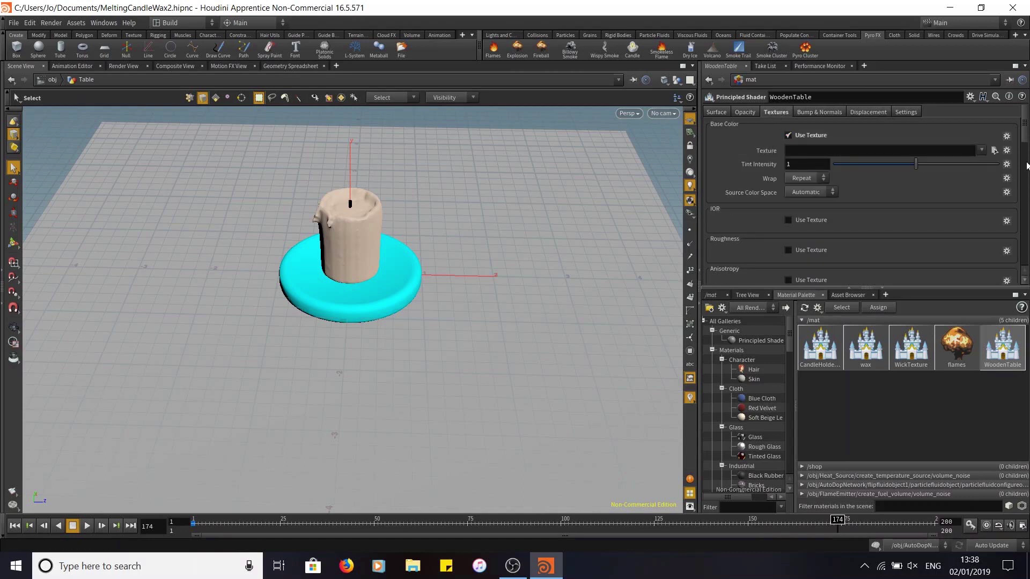
{"action": "left_click", "coordinate": [993, 150]}
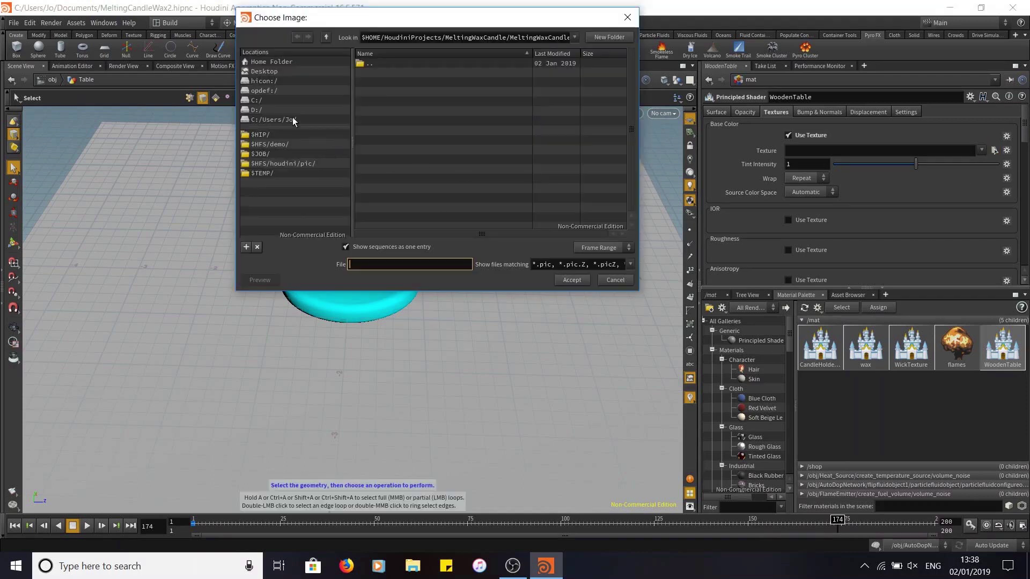
{"action": "left_click", "coordinate": [269, 63]}
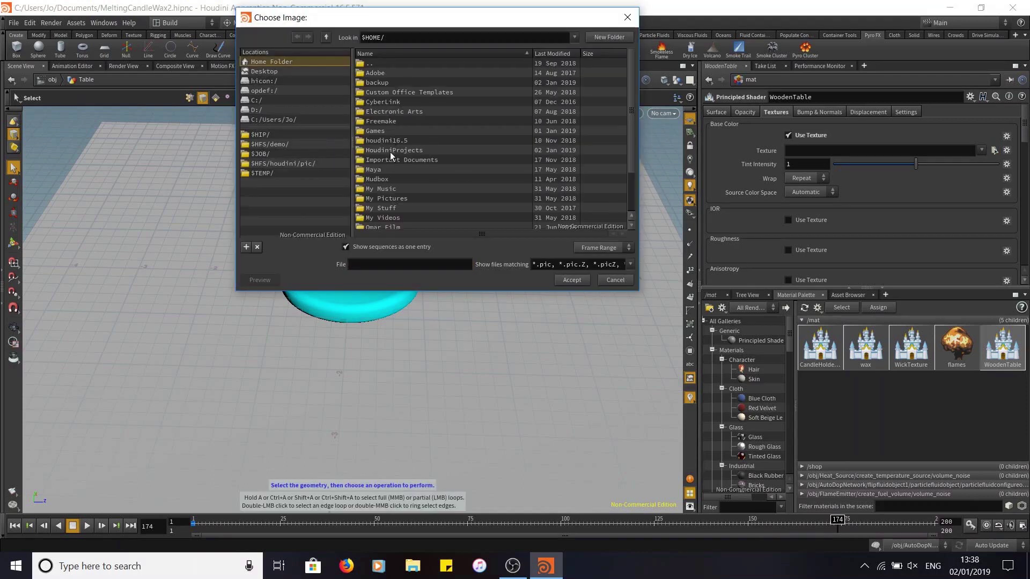
{"action": "double_click", "coordinate": [391, 152]}
{"action": "double_click", "coordinate": [377, 72]}
{"action": "double_click", "coordinate": [377, 73]}
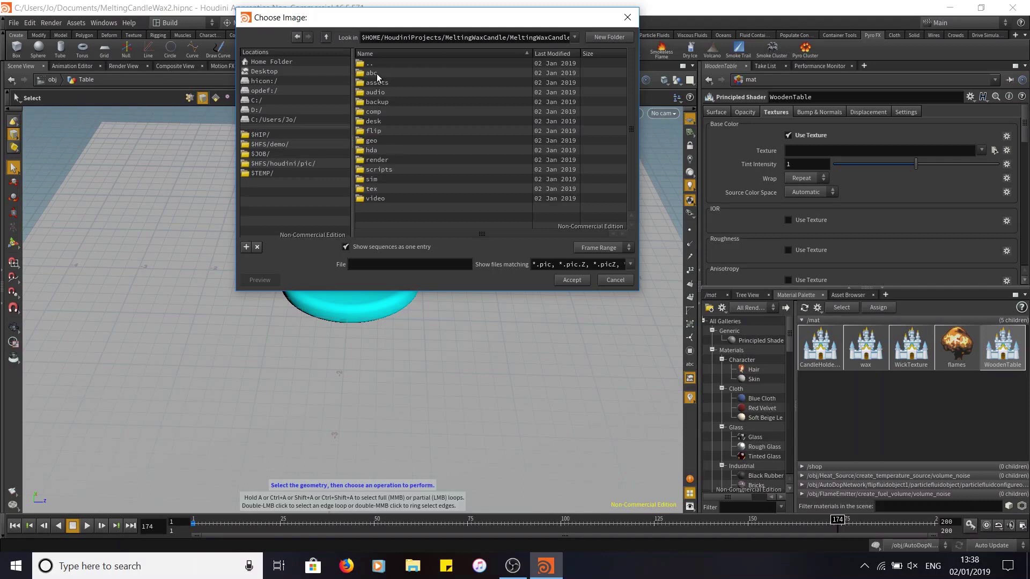
{"action": "double_click", "coordinate": [382, 82]}
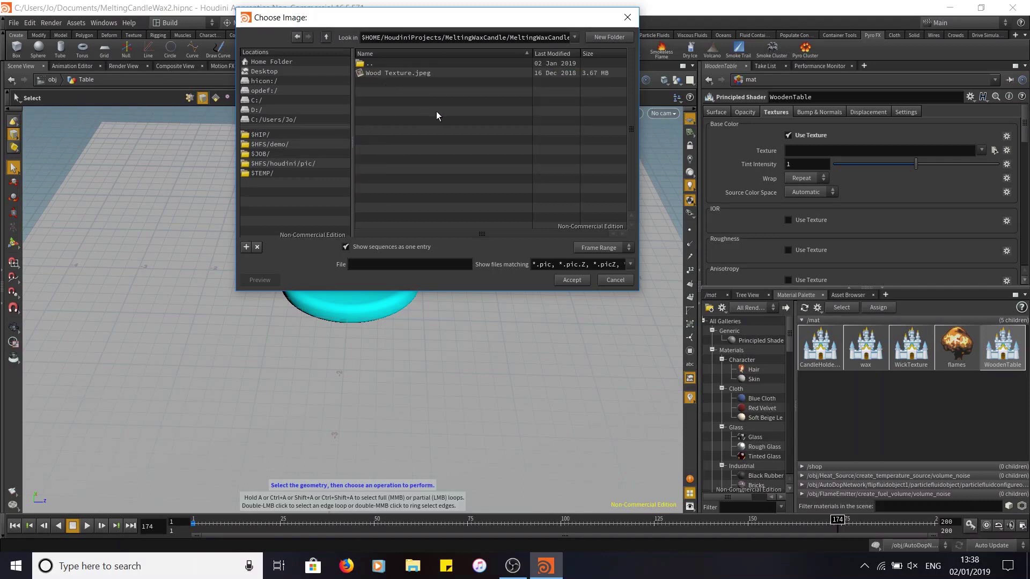
{"action": "left_click", "coordinate": [391, 72]}
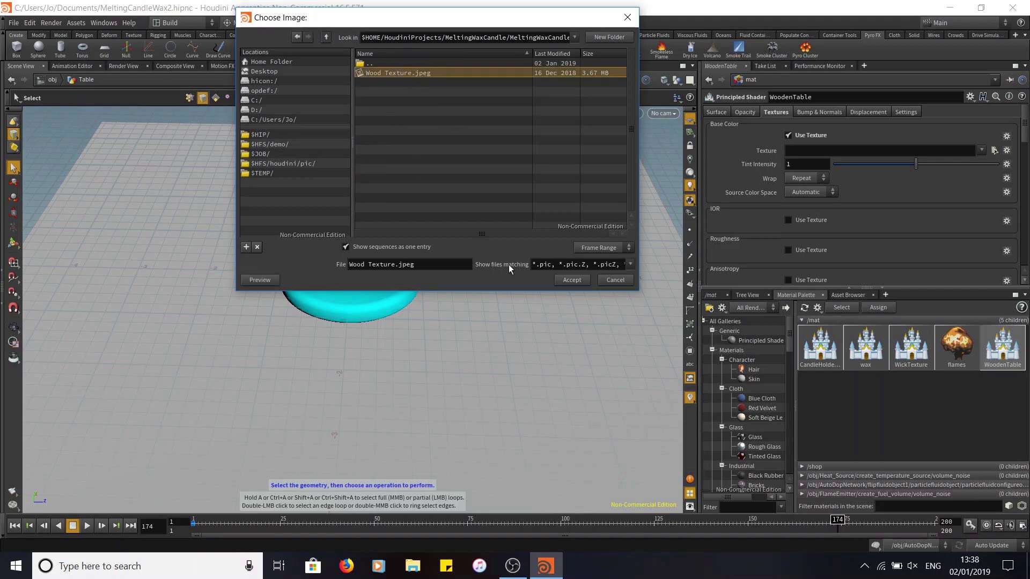
{"action": "left_click", "coordinate": [570, 280]}
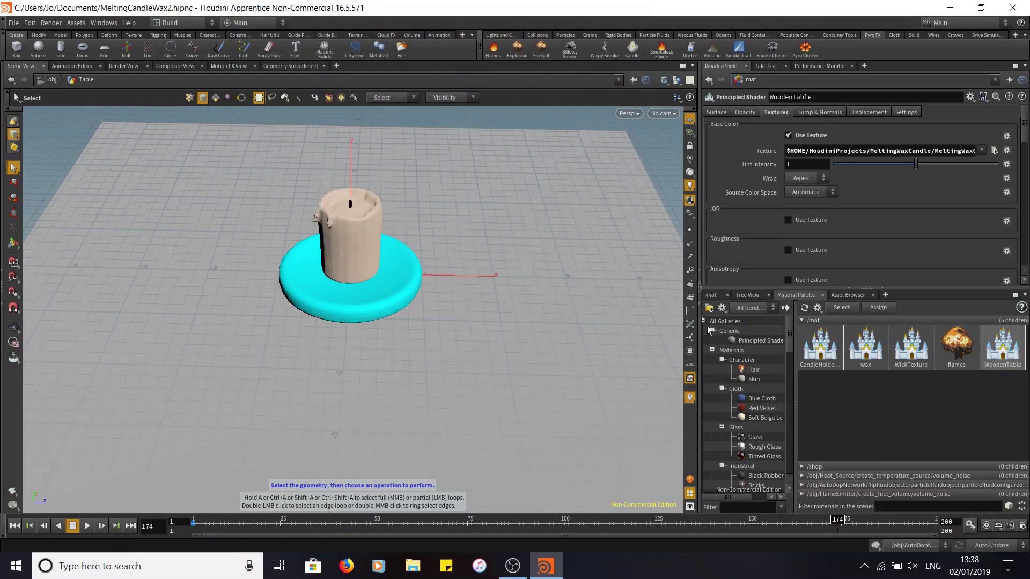
Step: Assign the /mat/WoodenTable shader to the table's material1 node
{"action": "left_click", "coordinate": [707, 296]}
{"action": "left_click", "coordinate": [756, 310]}
{"action": "left_click", "coordinate": [790, 360]}
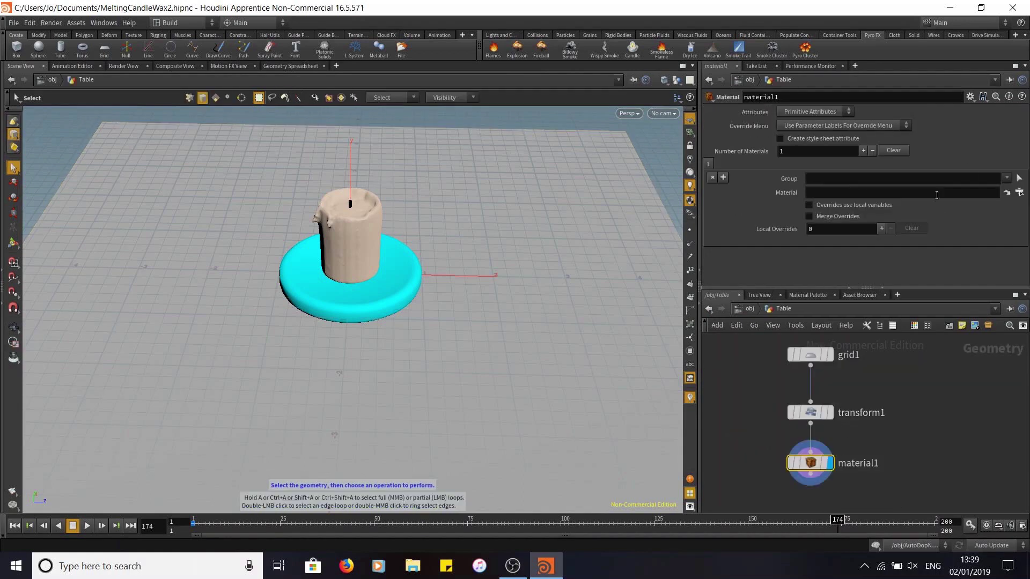
{"action": "left_click", "coordinate": [1019, 192]}
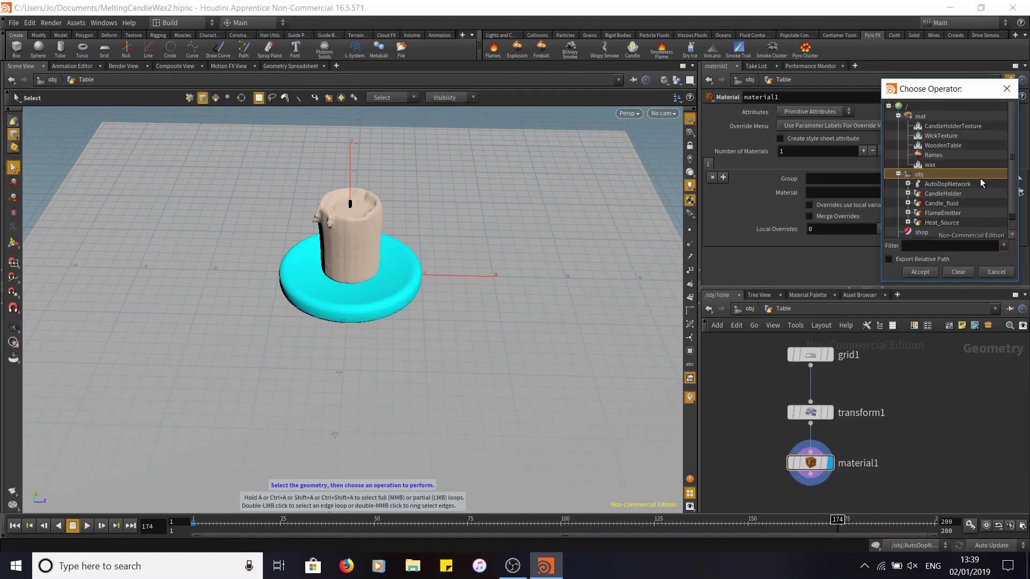
{"action": "left_click", "coordinate": [944, 144]}
{"action": "left_click", "coordinate": [919, 271]}
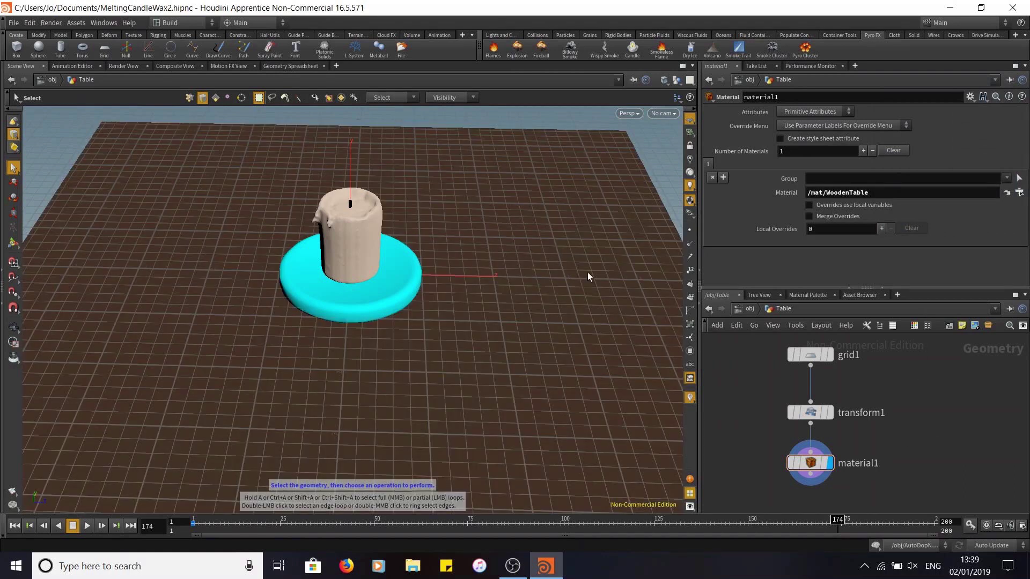
Step: Render a preview of the scene with mantra1 to check the wood texture on the table, and stop the render
{"action": "left_click", "coordinate": [750, 308]}
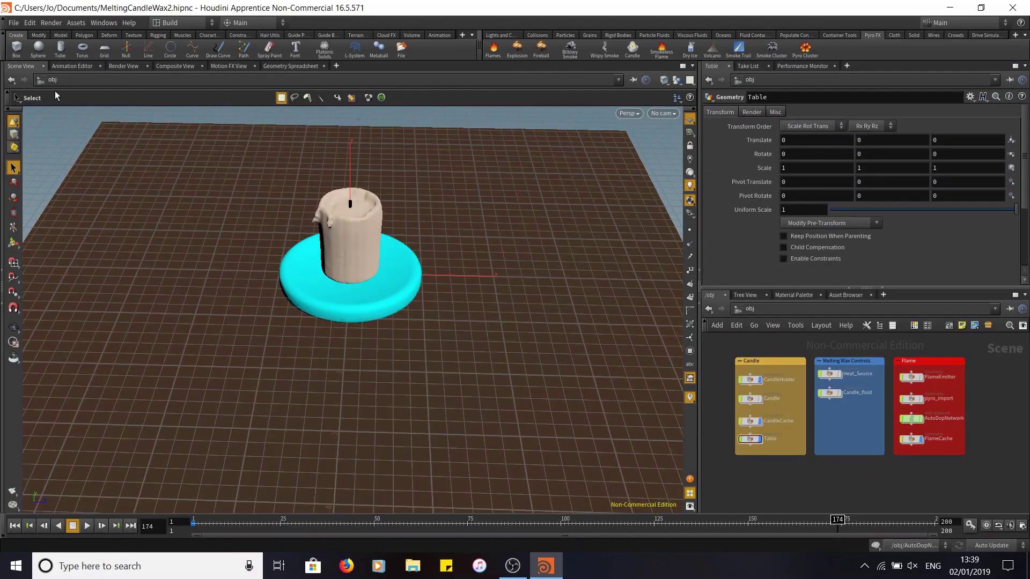
{"action": "left_click", "coordinate": [119, 66]}
{"action": "left_click", "coordinate": [32, 81]}
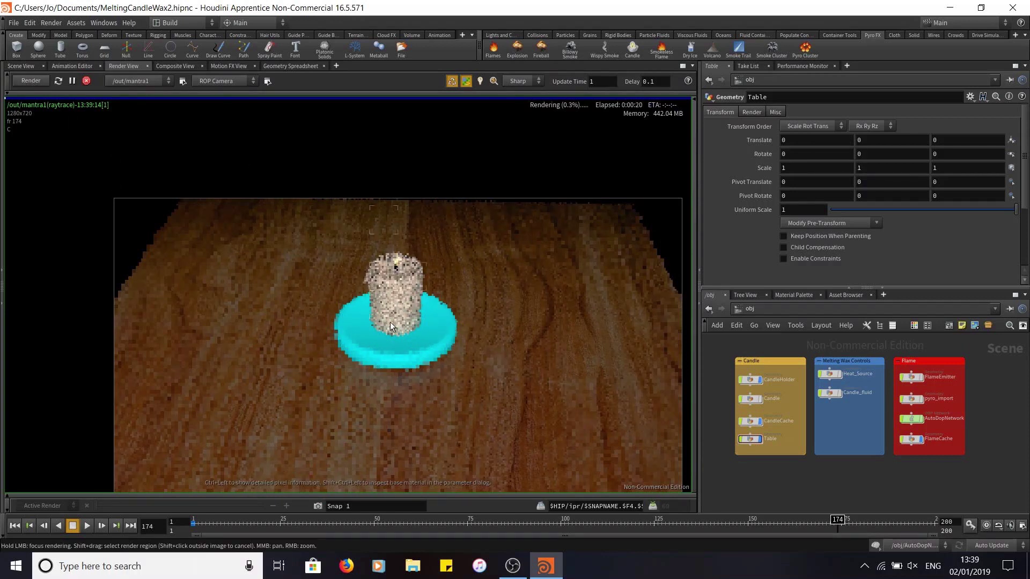
{"action": "middle_click_drag", "start_coordinate": [432, 320], "coordinate": [411, 266]}
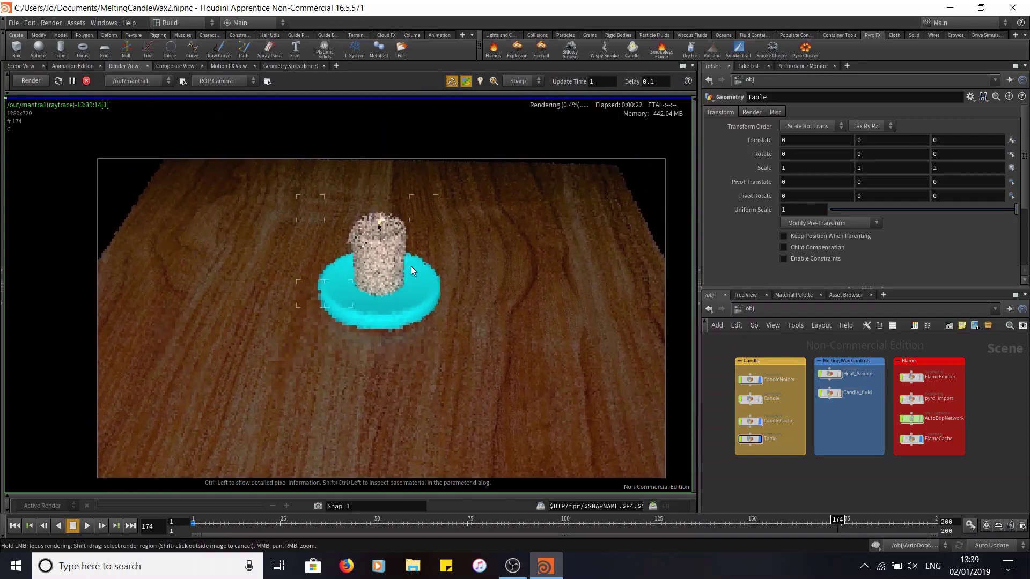
{"action": "left_click", "coordinate": [86, 81]}
Step: Return to the scene view at frame 1 and frame the unmelted candle and its holder on the table
{"action": "left_click", "coordinate": [21, 66]}
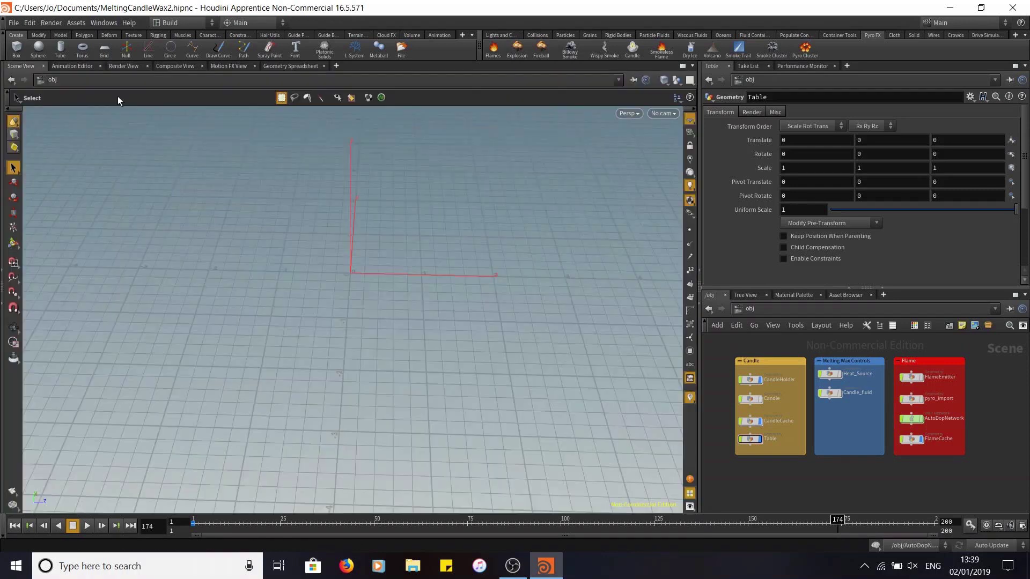
{"action": "key", "text": "Escape"}
{"action": "left_click_drag", "start_coordinate": [454, 321], "coordinate": [496, 249]}
{"action": "left_click_drag", "start_coordinate": [216, 525], "coordinate": [192, 525]}
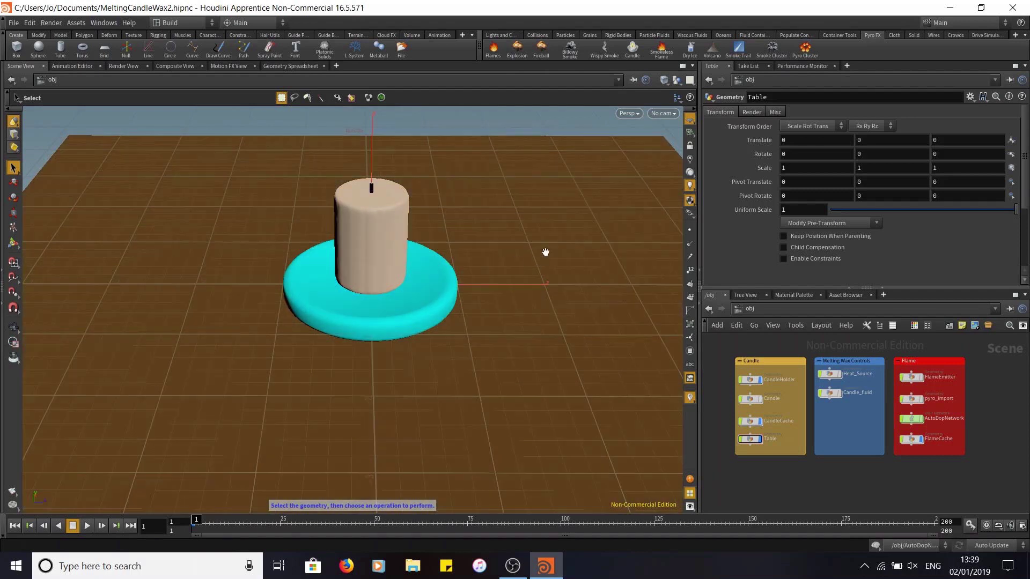
{"action": "mouse_move", "coordinate": [545, 253]}
{"action": "left_mouse_down", "text": "alt"}
{"action": "mouse_move", "coordinate": [559, 218]}
{"action": "mouse_move", "coordinate": [552, 257]}
{"action": "mouse_move", "coordinate": [533, 234]}
{"action": "mouse_move", "coordinate": [546, 274]}
{"action": "mouse_move", "coordinate": [543, 255]}
{"action": "left_mouse_up", "text": "alt"}
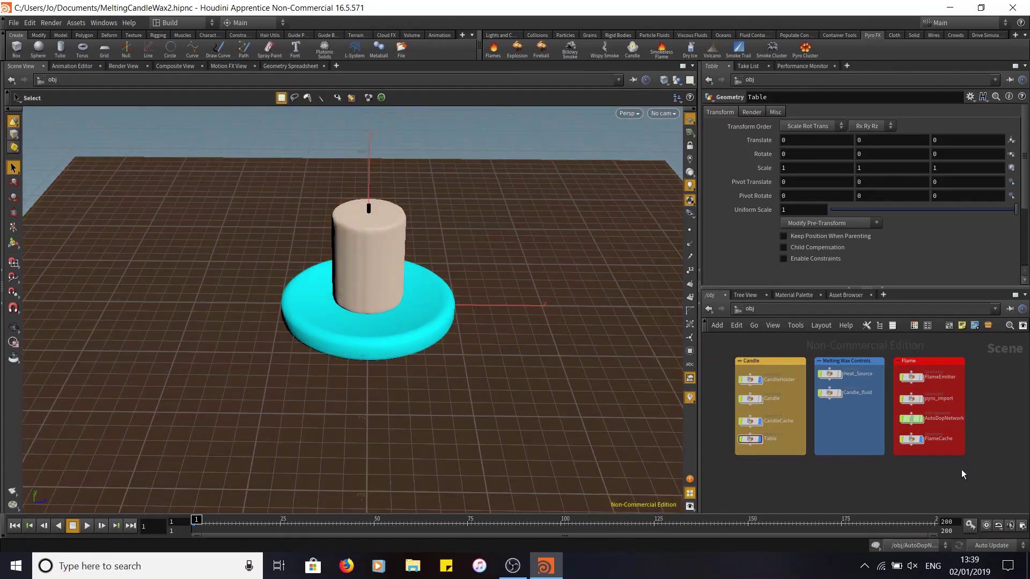
Step: Add a network box beside the Flame box, stretch it to the same height and title it Lights and Cameras
{"action": "middle_click_drag", "start_coordinate": [961, 469], "coordinate": [942, 474]}
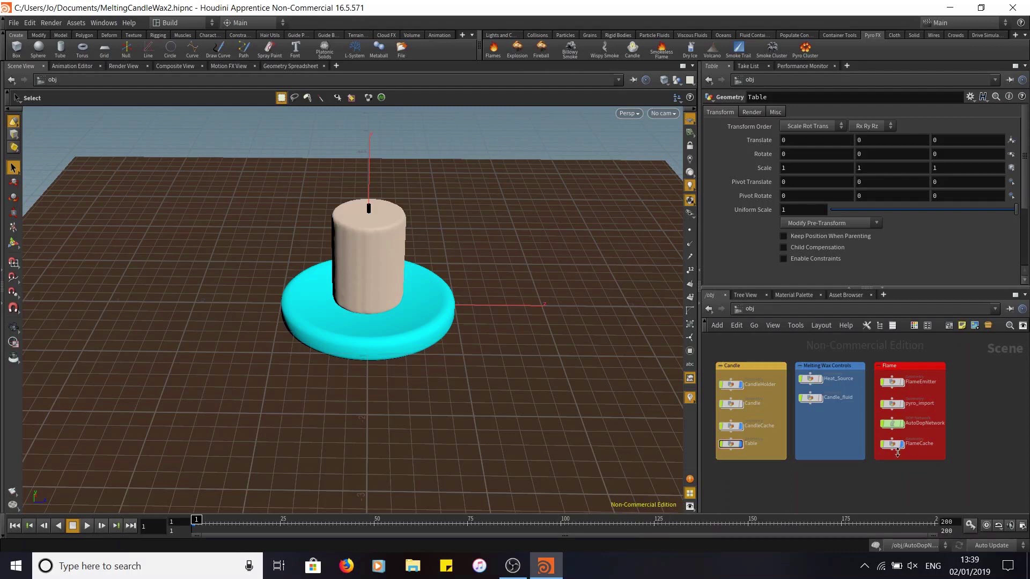
{"action": "left_click", "coordinate": [717, 325]}
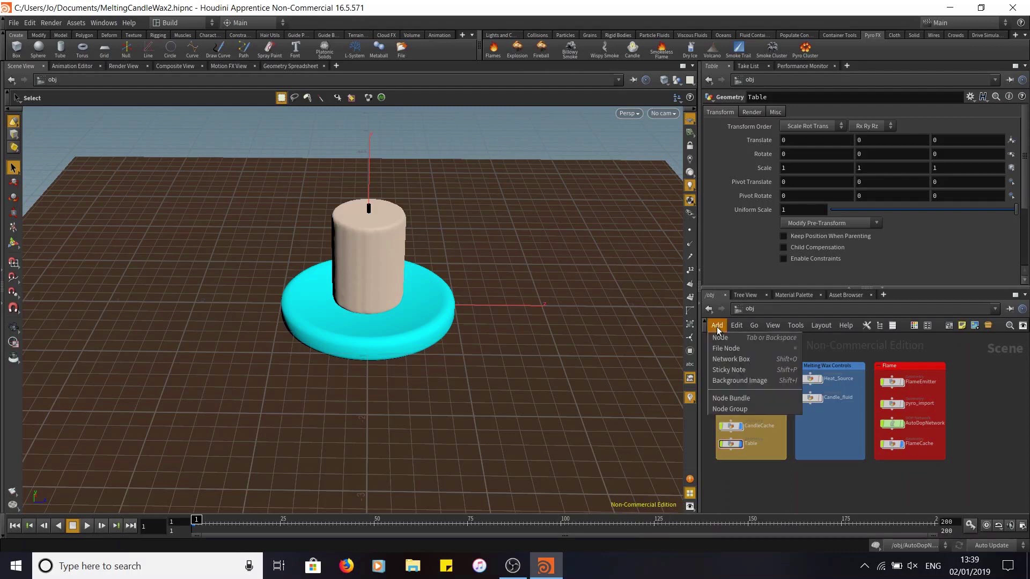
{"action": "left_click", "coordinate": [744, 359]}
{"action": "left_click_drag", "start_coordinate": [891, 365], "coordinate": [979, 368]}
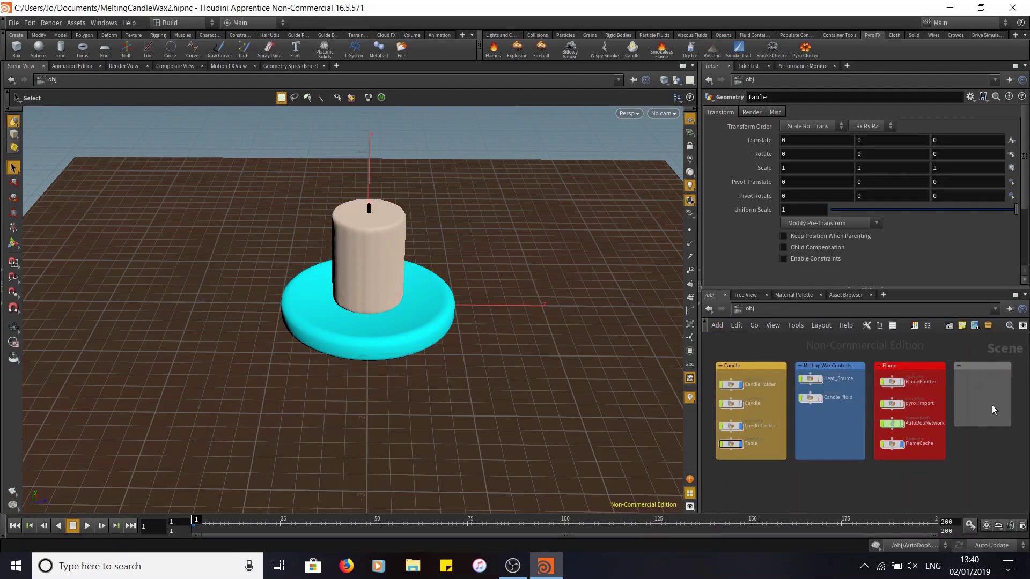
{"action": "left_click_drag", "start_coordinate": [991, 424], "coordinate": [990, 460]}
{"action": "double_click", "coordinate": [991, 368]}
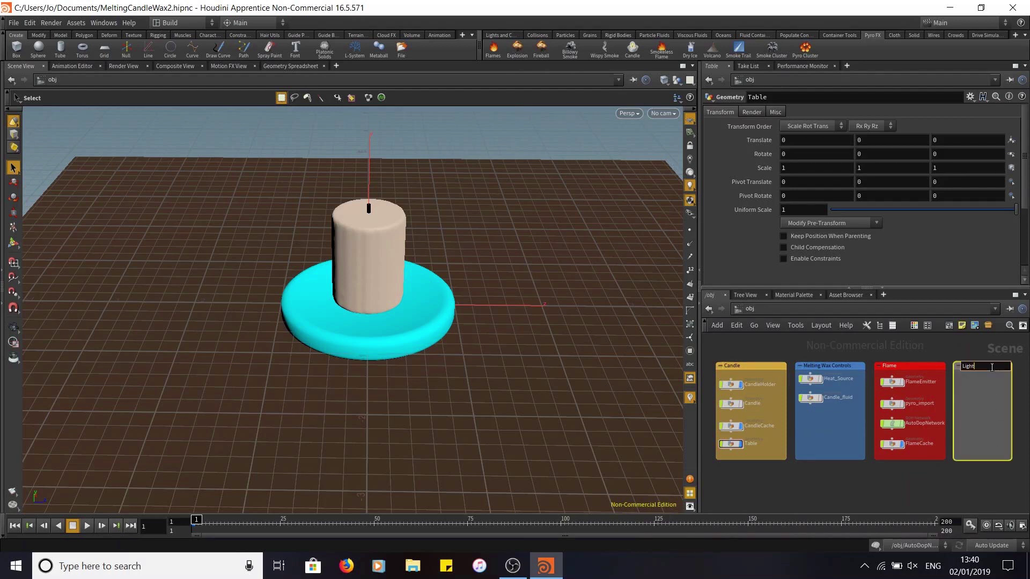
{"action": "key", "text": "Return"}
{"action": "left_click", "coordinate": [976, 491]}
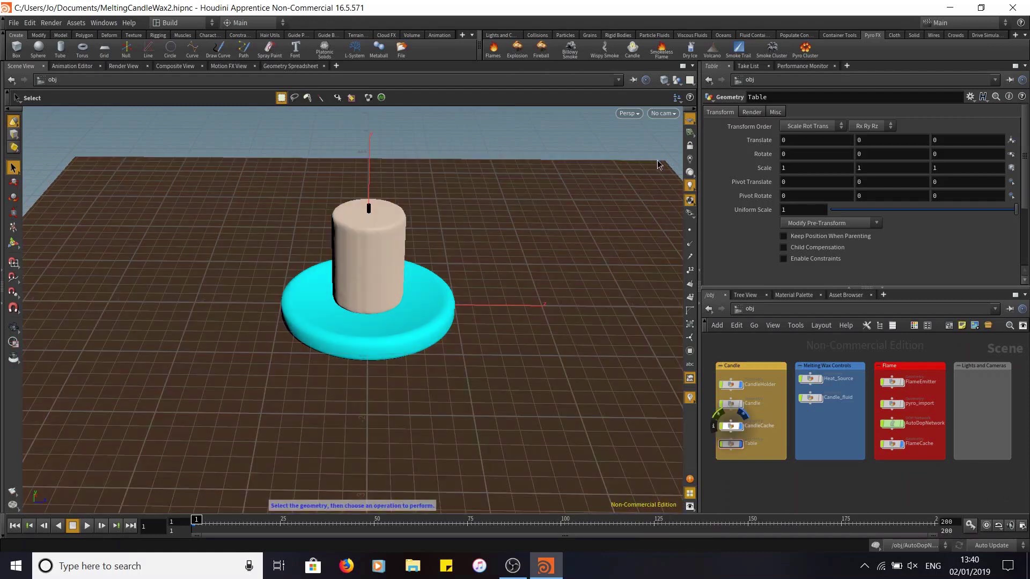
Step: Create a new camera from the current view and place its node in the Lights and Cameras box
{"action": "left_click", "coordinate": [672, 116]}
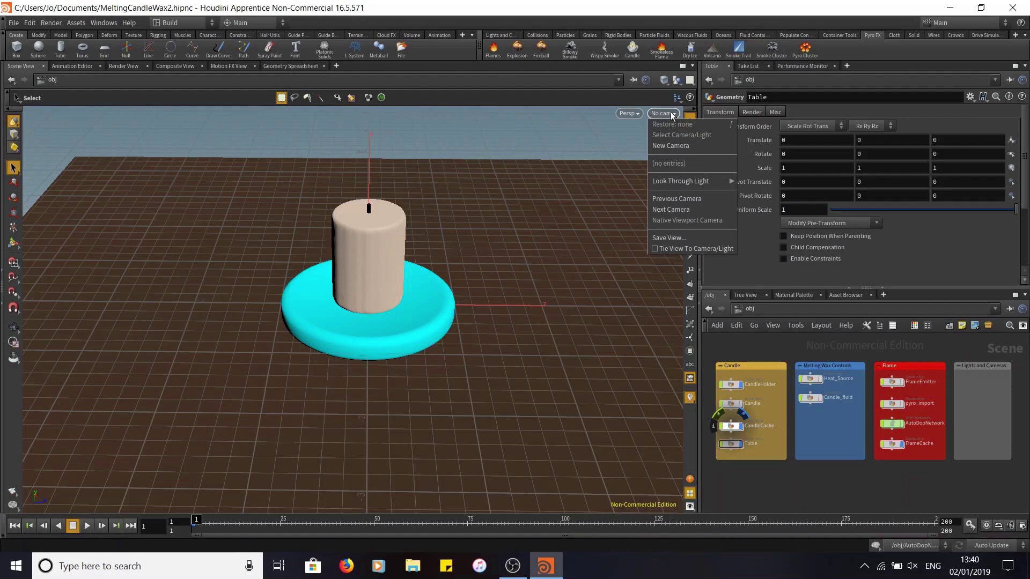
{"action": "left_click", "coordinate": [675, 147]}
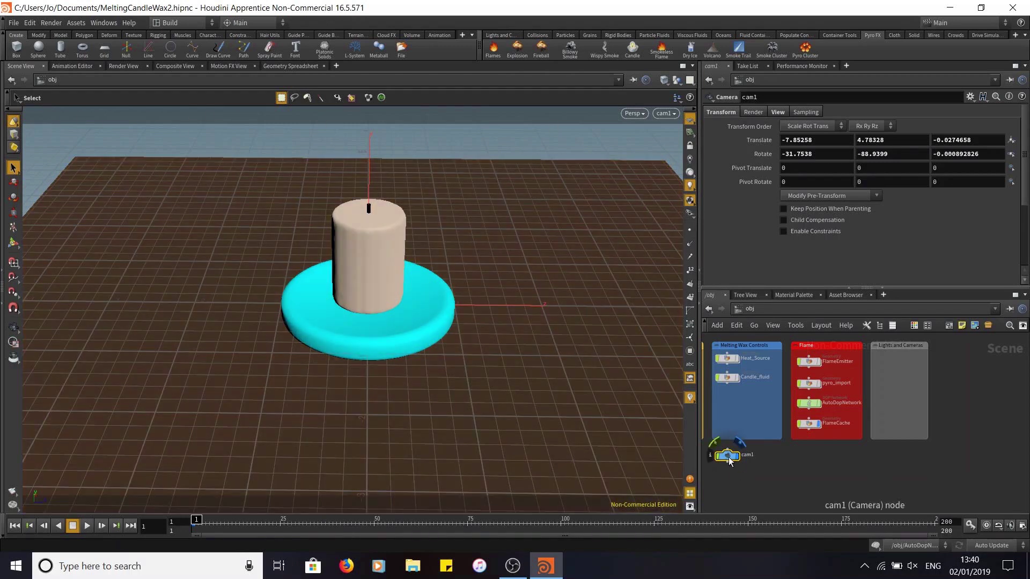
{"action": "left_click_drag", "start_coordinate": [728, 457], "coordinate": [890, 364]}
{"action": "middle_click_drag", "start_coordinate": [758, 492], "coordinate": [832, 504]}
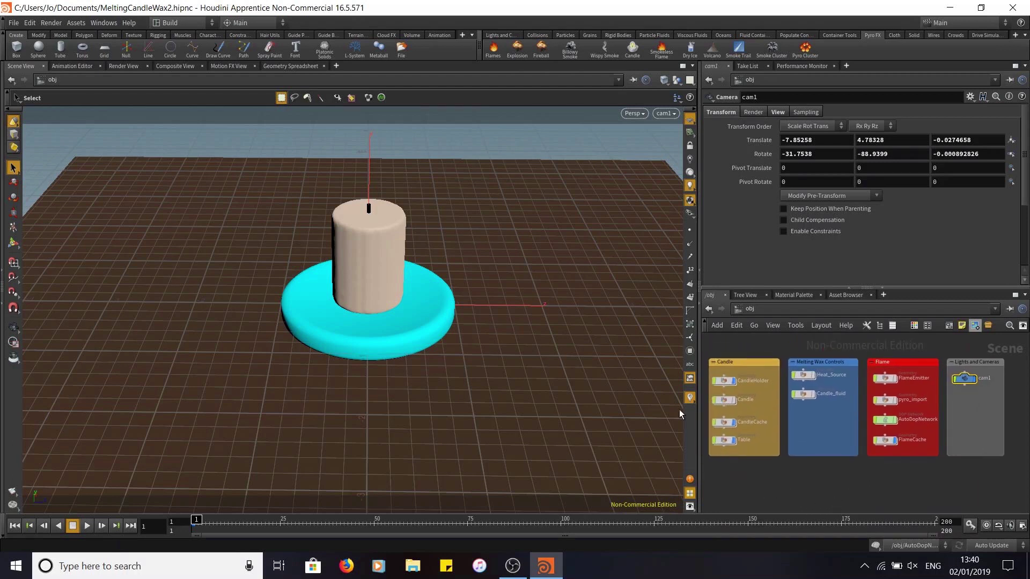
Step: Inspect the camera's placement in the scene from outside and look through cam1 again
{"action": "key", "text": "Escape"}
{"action": "right_click_drag", "start_coordinate": [516, 207], "coordinate": [510, 426], "text": "alt"}
{"action": "left_click_drag", "start_coordinate": [467, 249], "coordinate": [425, 311], "text": "alt"}
{"action": "right_click_drag", "start_coordinate": [428, 313], "coordinate": [485, 412], "text": "alt"}
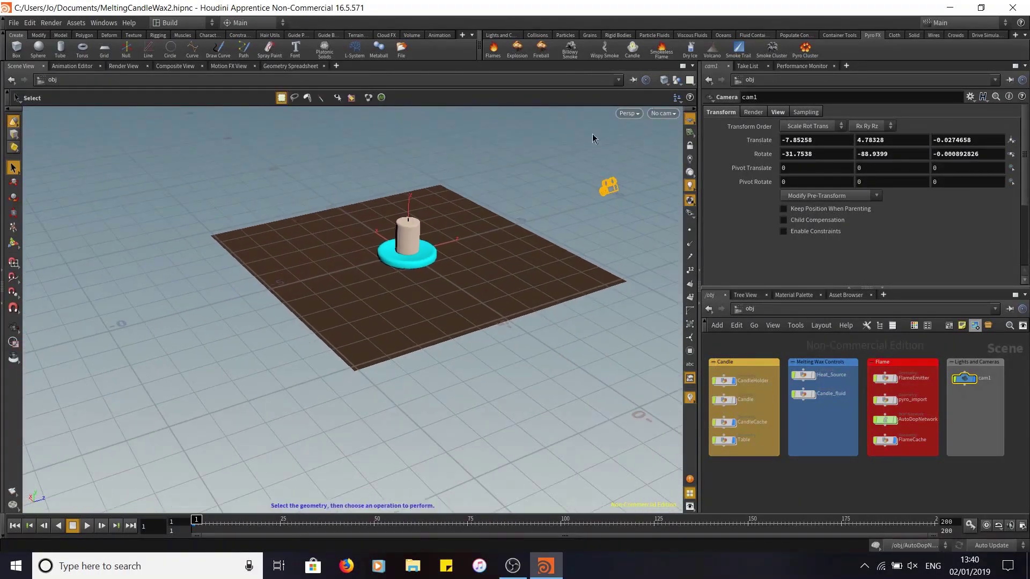
{"action": "left_click_drag", "start_coordinate": [556, 219], "coordinate": [501, 243], "text": "alt"}
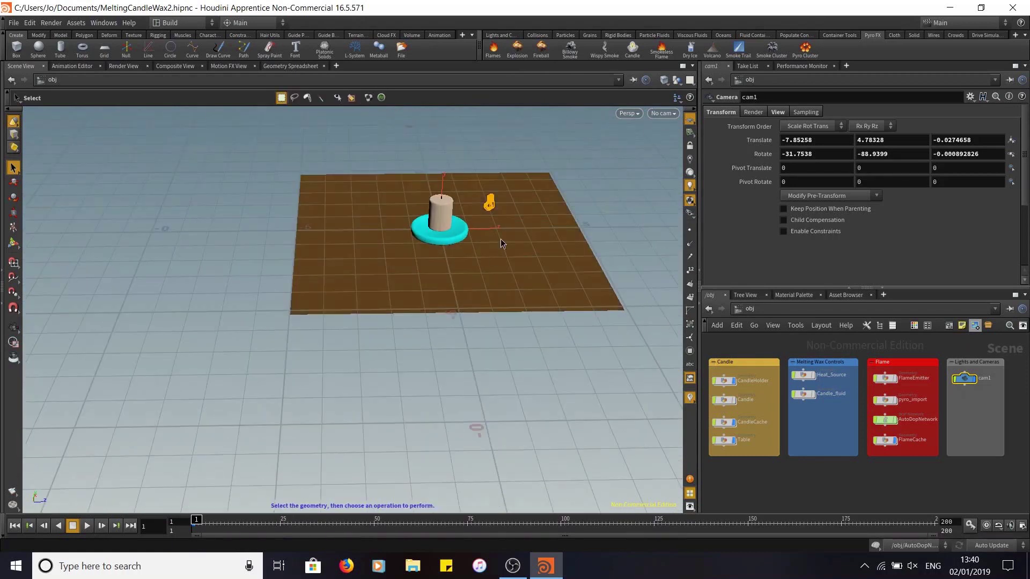
{"action": "left_click", "coordinate": [664, 114]}
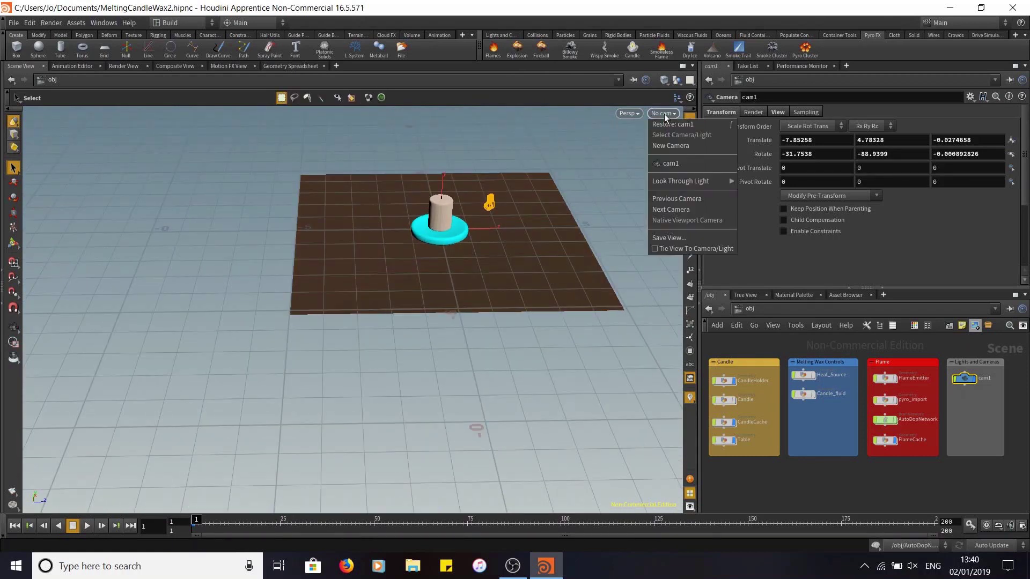
{"action": "left_click", "coordinate": [670, 164]}
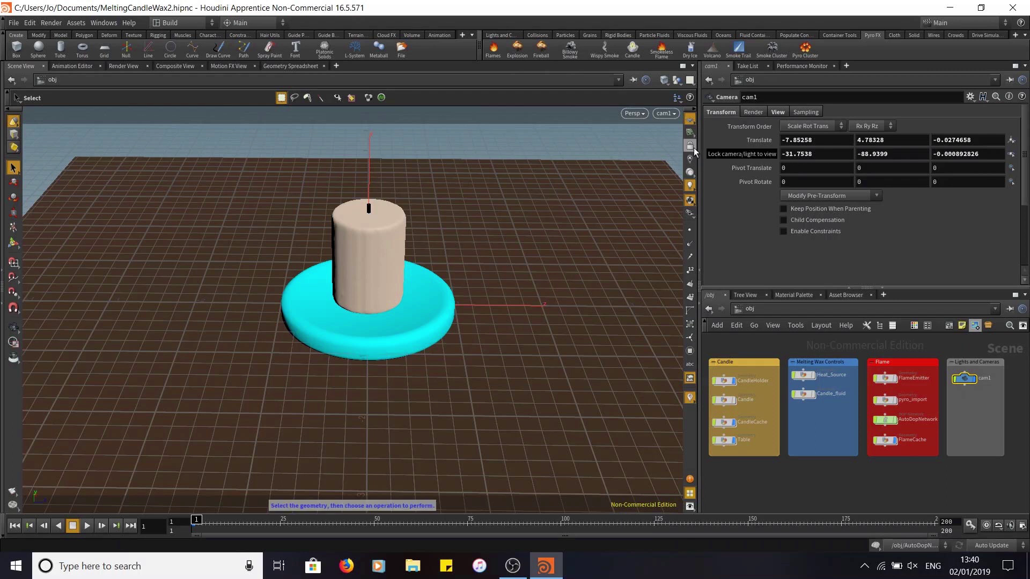
Step: Lock cam1 to the view, orbit and dolly it to about translate (-6.38, 4.19, -2.62) for an angled candle shot, and unlock it
{"action": "left_click", "coordinate": [690, 146]}
{"action": "key", "text": "Escape"}
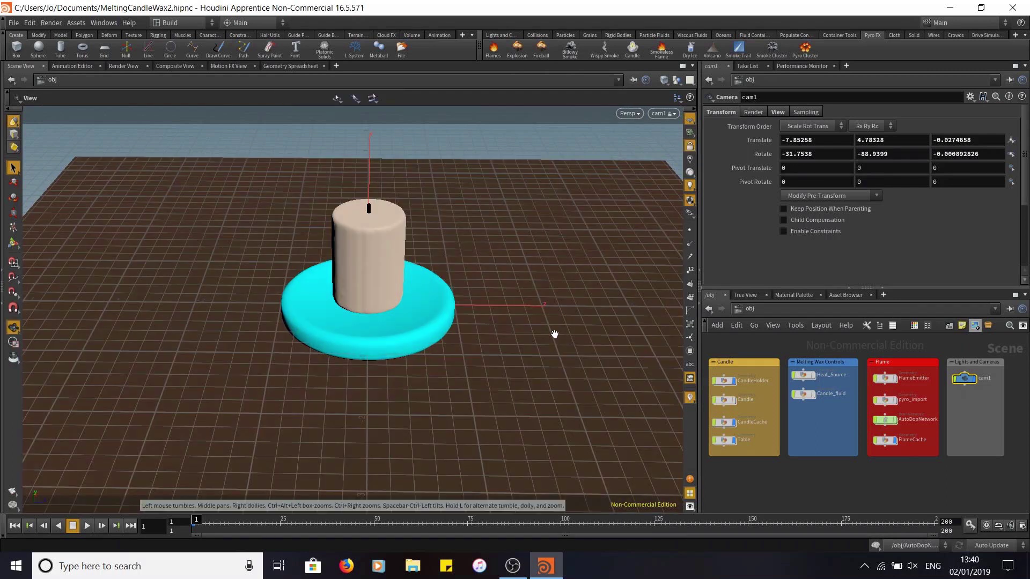
{"action": "left_click_drag", "start_coordinate": [554, 335], "coordinate": [539, 270]}
{"action": "right_click_drag", "start_coordinate": [540, 269], "coordinate": [539, 309]}
{"action": "left_click_drag", "start_coordinate": [540, 310], "coordinate": [586, 313]}
{"action": "key", "text": "Escape"}
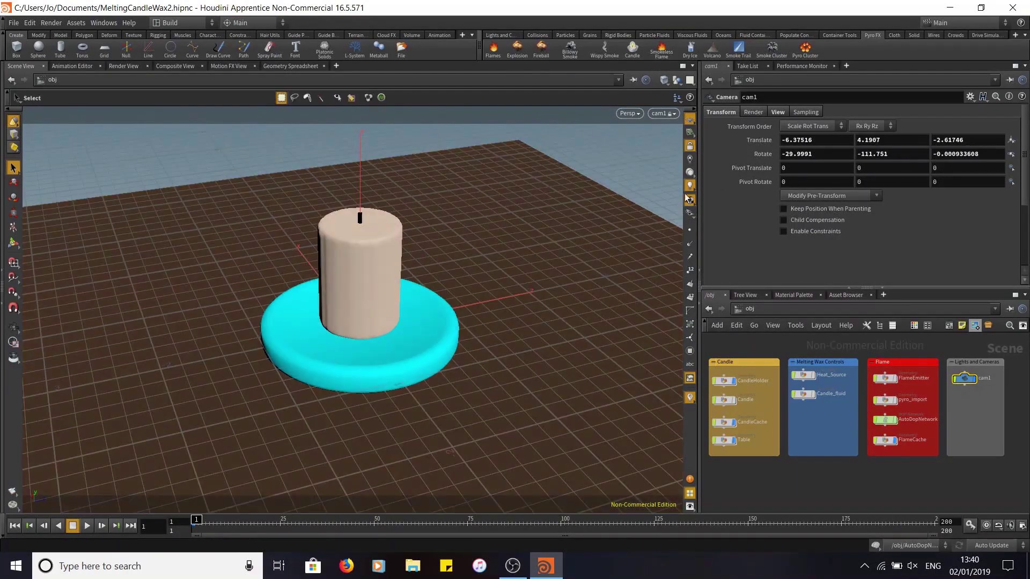
{"action": "left_click", "coordinate": [690, 149]}
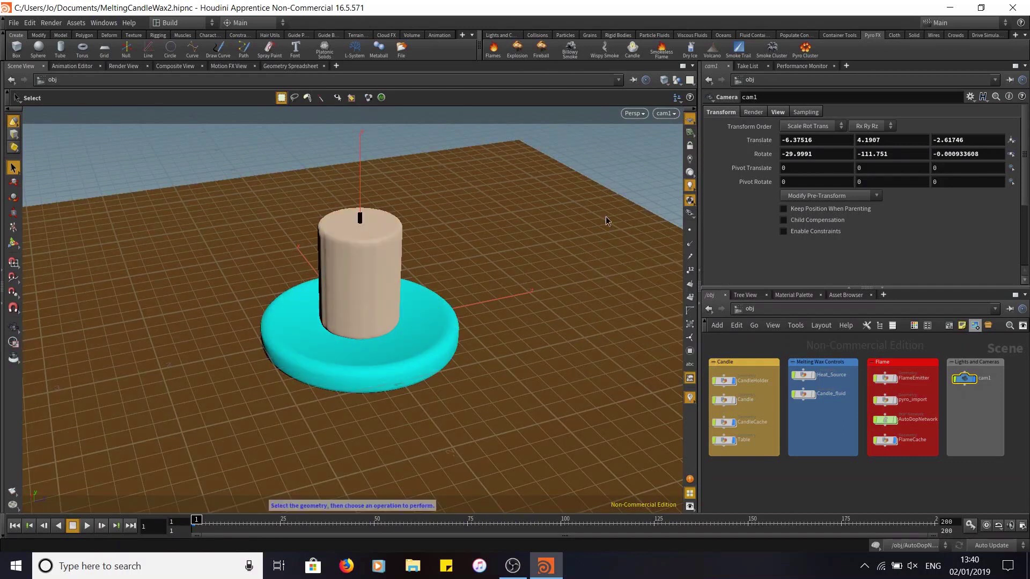
Step: Pull the view out of cam1 to check its new position, and switch back to the cam1 view
{"action": "right_click_drag", "start_coordinate": [559, 234], "coordinate": [565, 342], "text": "alt"}
{"action": "left_click", "coordinate": [665, 114]}
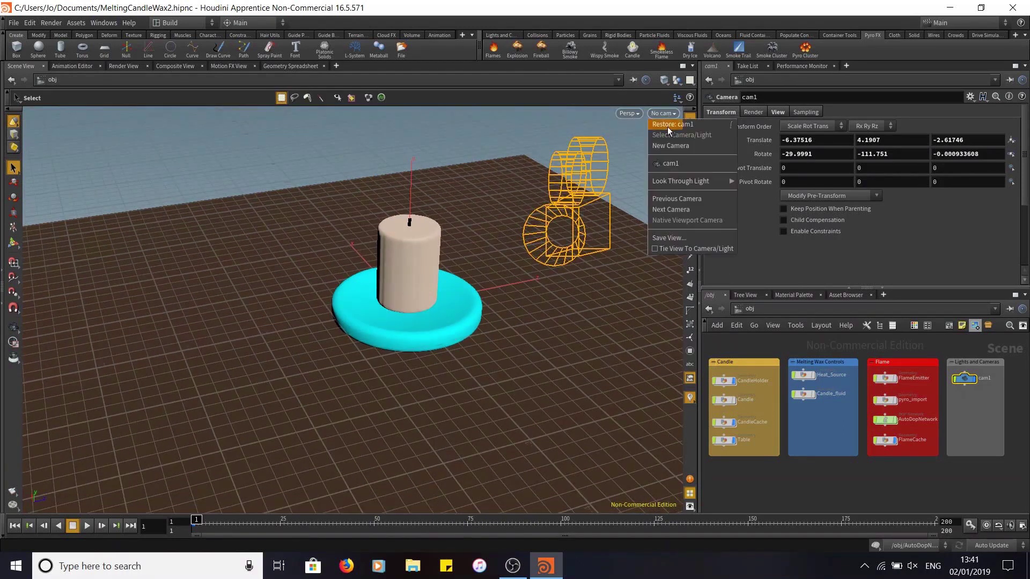
{"action": "left_click", "coordinate": [669, 164]}
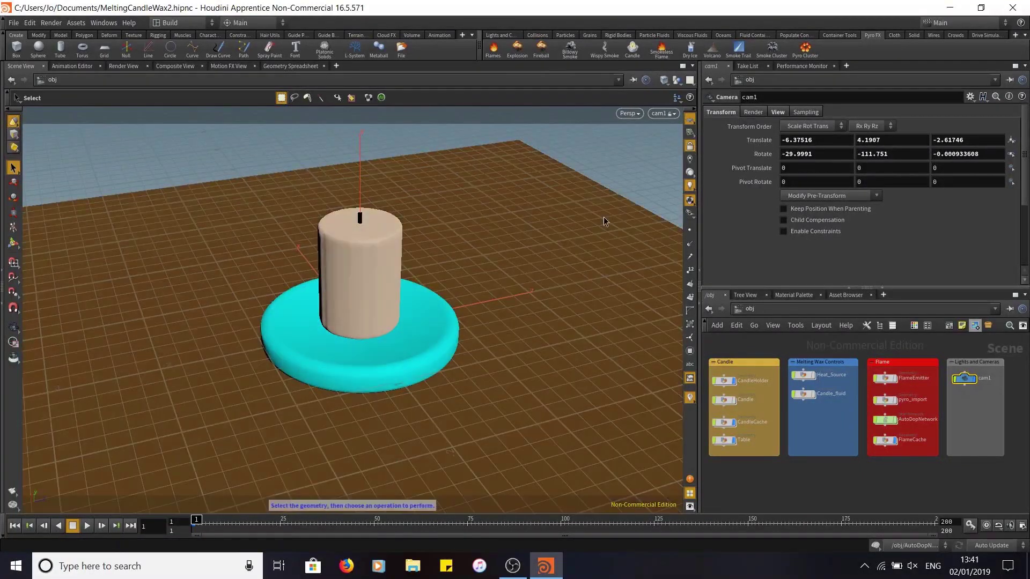
Step: Lock cam1 to the view, reframe it lower and more frontal at about translate (-5.98, 1.46, -0.20), unlock it, and save the scene
{"action": "key", "text": "Escape"}
{"action": "left_click_drag", "start_coordinate": [604, 221], "coordinate": [536, 237]}
{"action": "right_click_drag", "start_coordinate": [536, 237], "coordinate": [429, 268]}
{"action": "middle_click_drag", "start_coordinate": [523, 271], "coordinate": [561, 352]}
{"action": "left_click_drag", "start_coordinate": [562, 353], "coordinate": [541, 282]}
{"action": "mouse_move", "coordinate": [541, 281]}
{"action": "middle_mouse_down"}
{"action": "mouse_move", "coordinate": [557, 264]}
{"action": "mouse_move", "coordinate": [553, 290]}
{"action": "middle_mouse_up"}
{"action": "left_click_drag", "start_coordinate": [553, 289], "coordinate": [540, 252]}
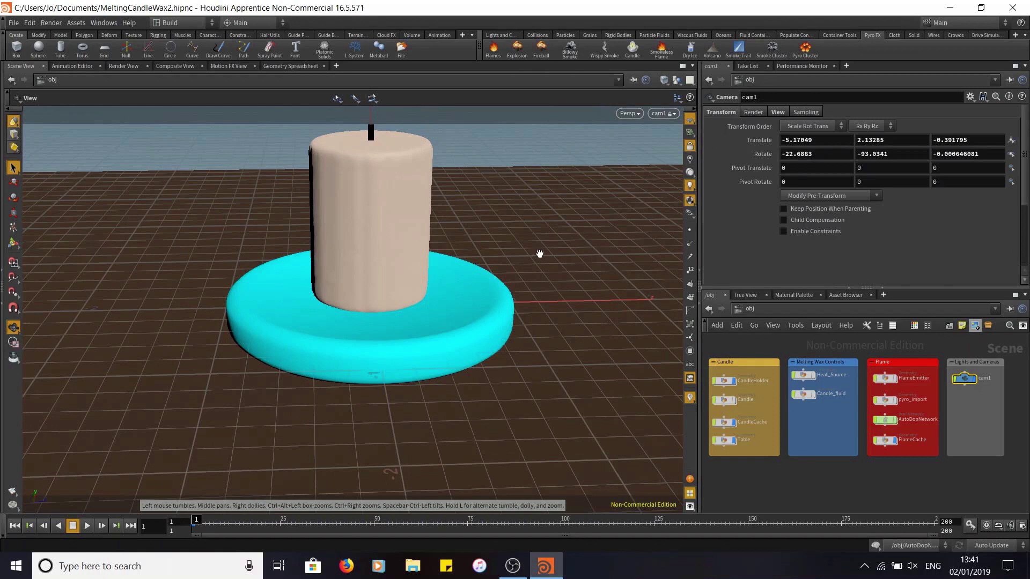
{"action": "right_click_drag", "start_coordinate": [540, 253], "coordinate": [581, 250]}
{"action": "middle_click_drag", "start_coordinate": [581, 250], "coordinate": [572, 292]}
{"action": "left_click_drag", "start_coordinate": [571, 293], "coordinate": [565, 319]}
{"action": "right_click_drag", "start_coordinate": [565, 318], "coordinate": [557, 270]}
{"action": "middle_click_drag", "start_coordinate": [559, 277], "coordinate": [547, 300]}
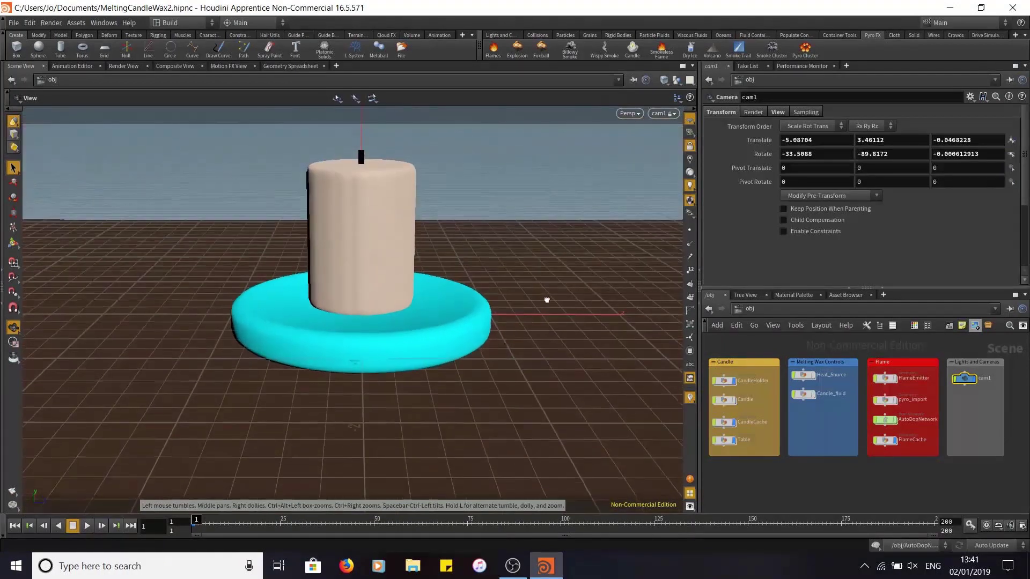
{"action": "left_click_drag", "start_coordinate": [547, 297], "coordinate": [549, 294]}
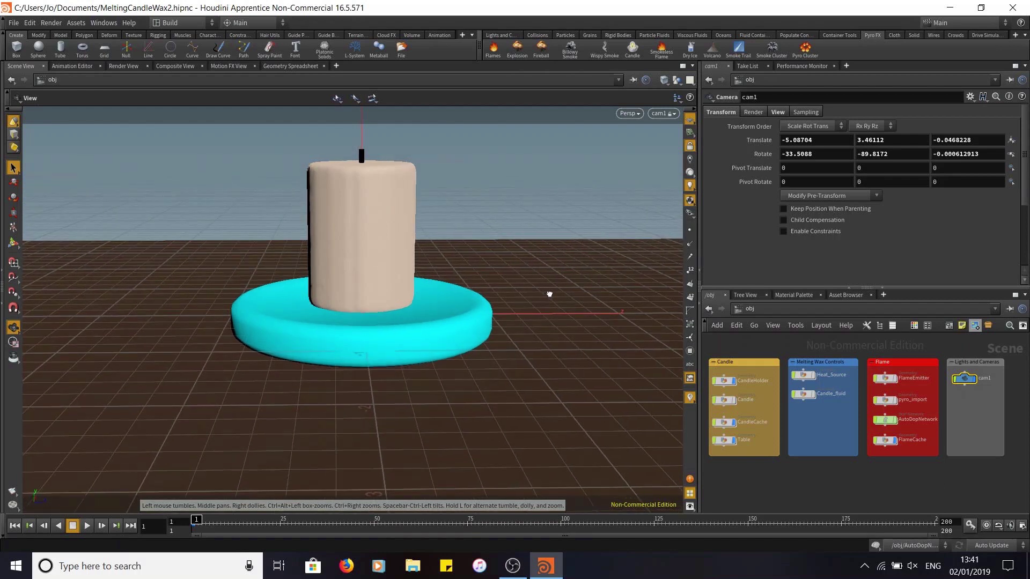
{"action": "left_click", "coordinate": [690, 149]}
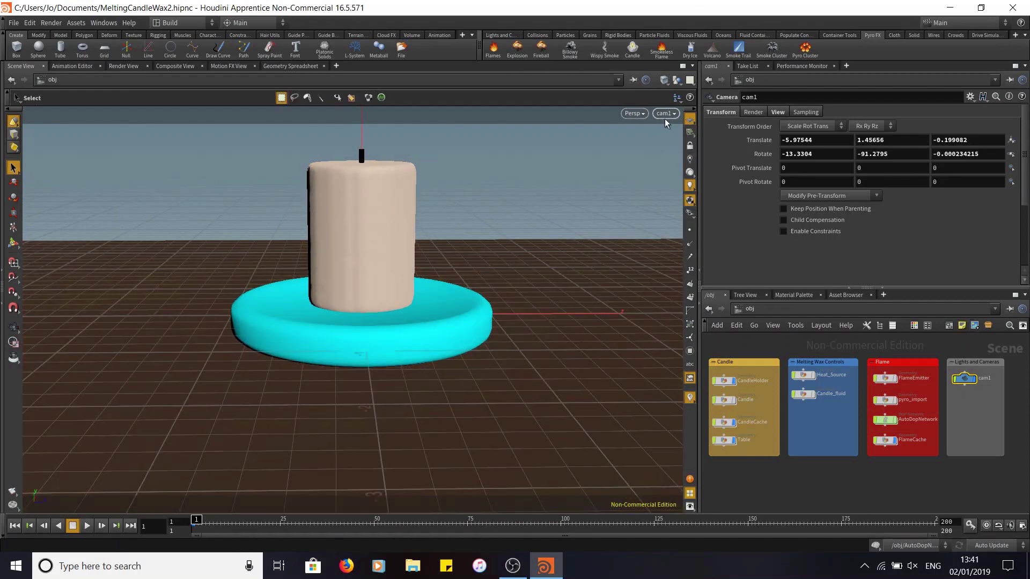
{"action": "left_click", "coordinate": [13, 22]}
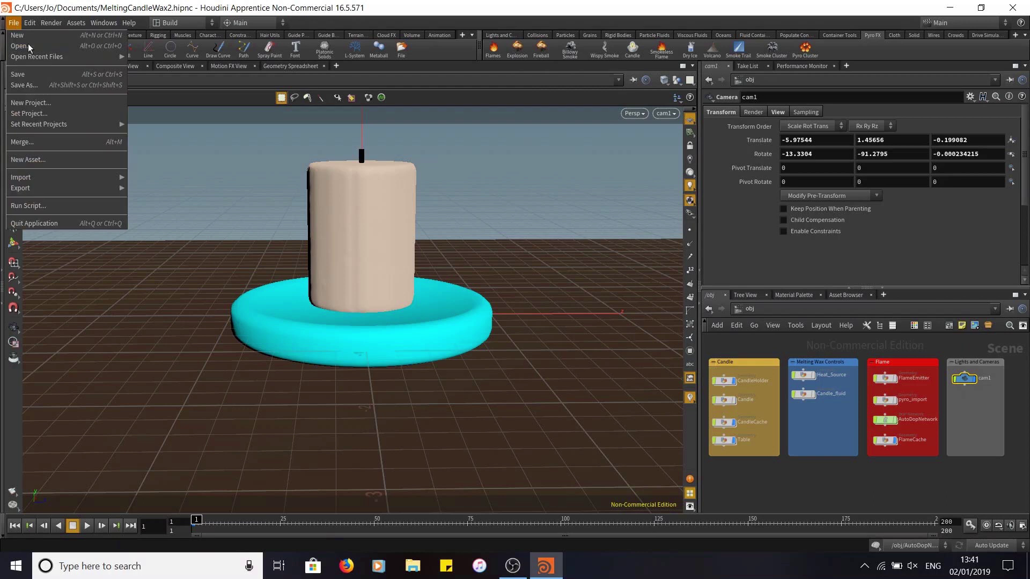
{"action": "left_click", "coordinate": [49, 74]}
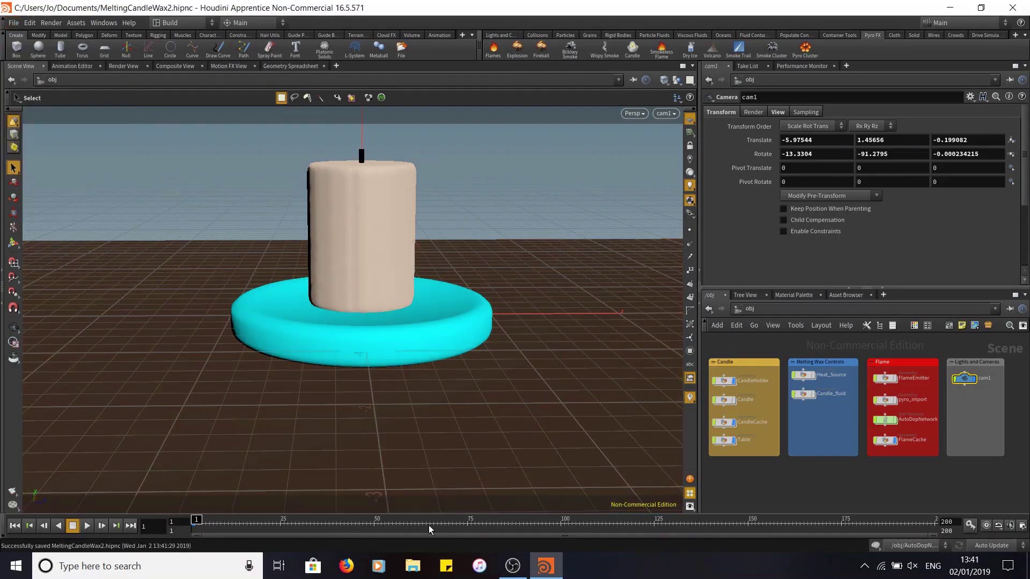
Step: Check the melted candle at frame 200 from outside the camera and through cam1, and return to frame 1
{"action": "left_click_drag", "start_coordinate": [452, 523], "coordinate": [935, 531]}
{"action": "key", "text": "Escape"}
{"action": "left_click_drag", "start_coordinate": [294, 409], "coordinate": [176, 364]}
{"action": "middle_click_drag", "start_coordinate": [176, 363], "coordinate": [595, 372]}
{"action": "left_click_drag", "start_coordinate": [287, 305], "coordinate": [201, 289]}
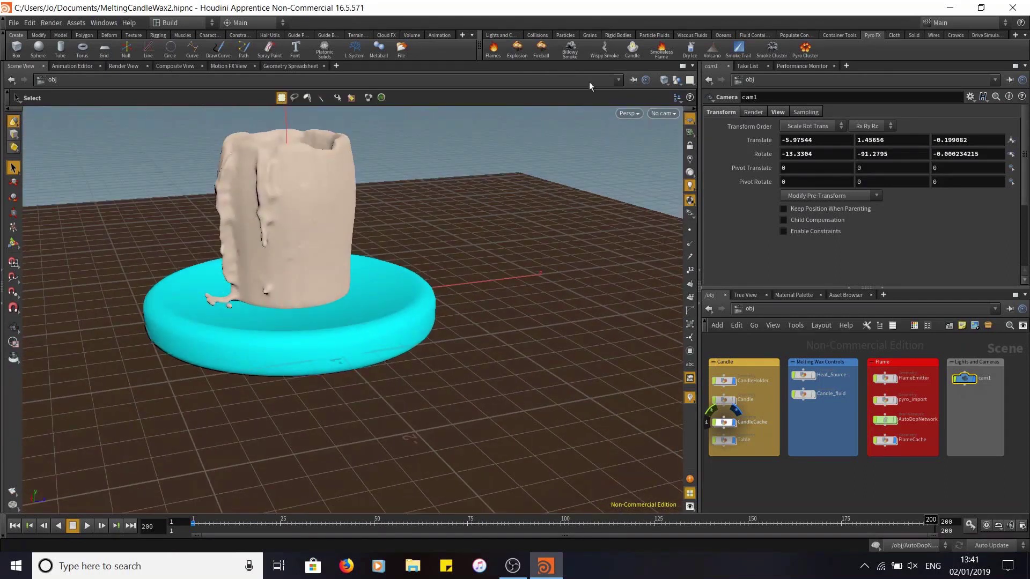
{"action": "left_click", "coordinate": [663, 114]}
{"action": "left_click", "coordinate": [677, 166]}
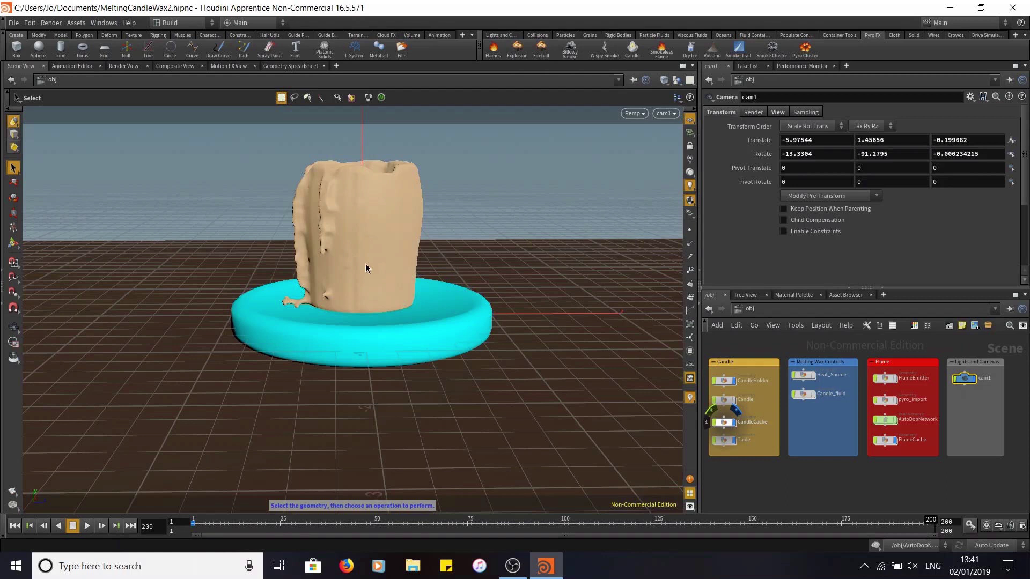
{"action": "left_click_drag", "start_coordinate": [890, 536], "coordinate": [184, 553]}
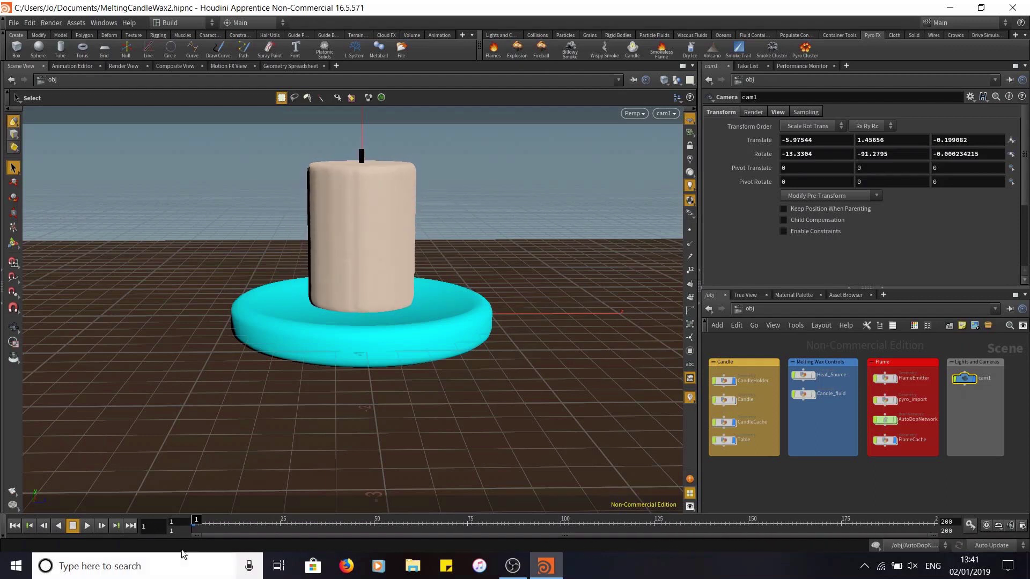
{"action": "middle_click_drag", "start_coordinate": [508, 243], "coordinate": [510, 282], "text": "alt"}
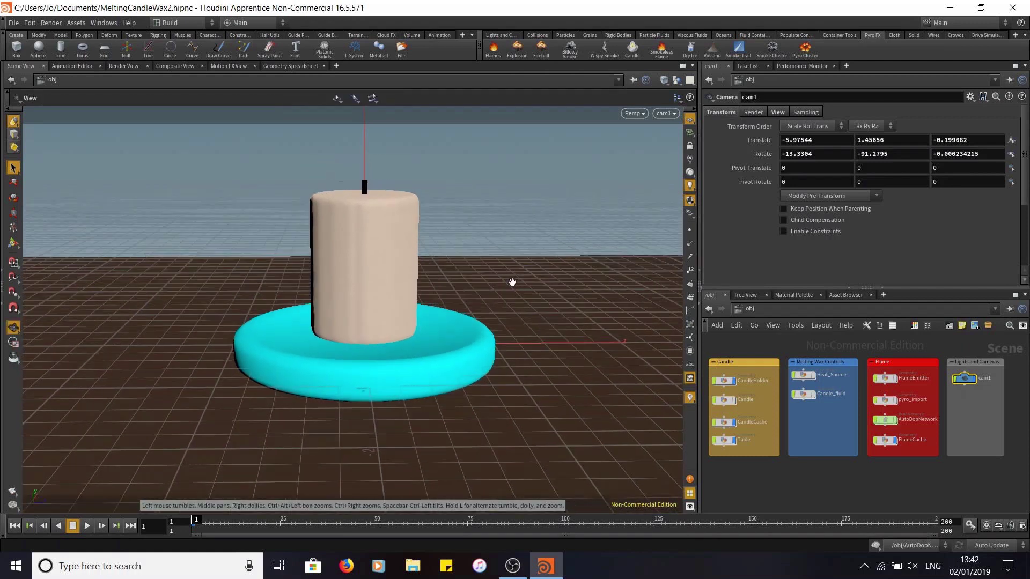
{"action": "left_click", "coordinate": [663, 113]}
{"action": "left_click", "coordinate": [688, 165]}
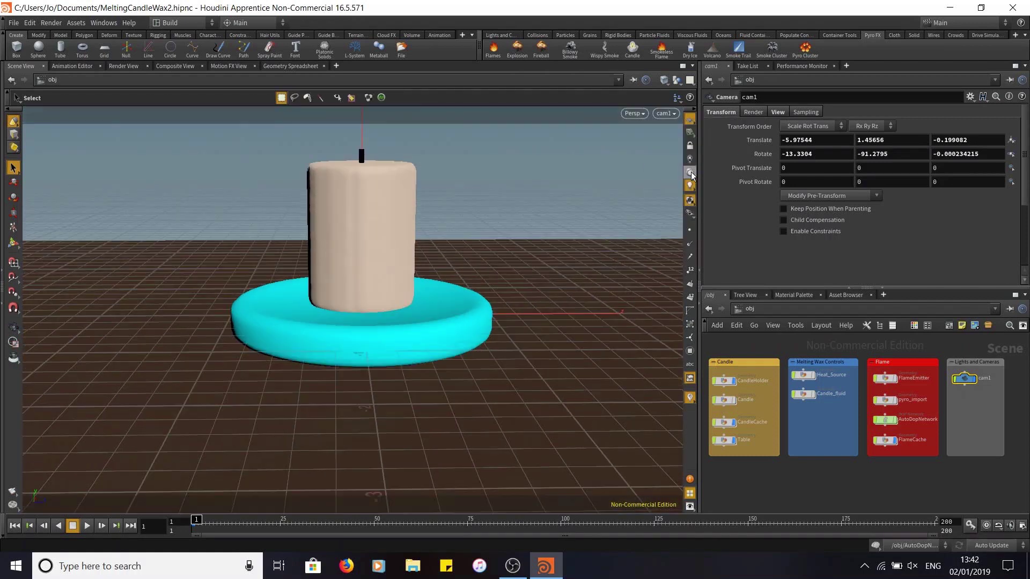
Step: Lock cam1 to the view, raise it to about translate (-5.87, 1.88, -0.24) to leave room above the candle, and unlock it
{"action": "key", "text": "Escape"}
{"action": "left_click_drag", "start_coordinate": [514, 194], "coordinate": [513, 255]}
{"action": "key", "text": "s"}
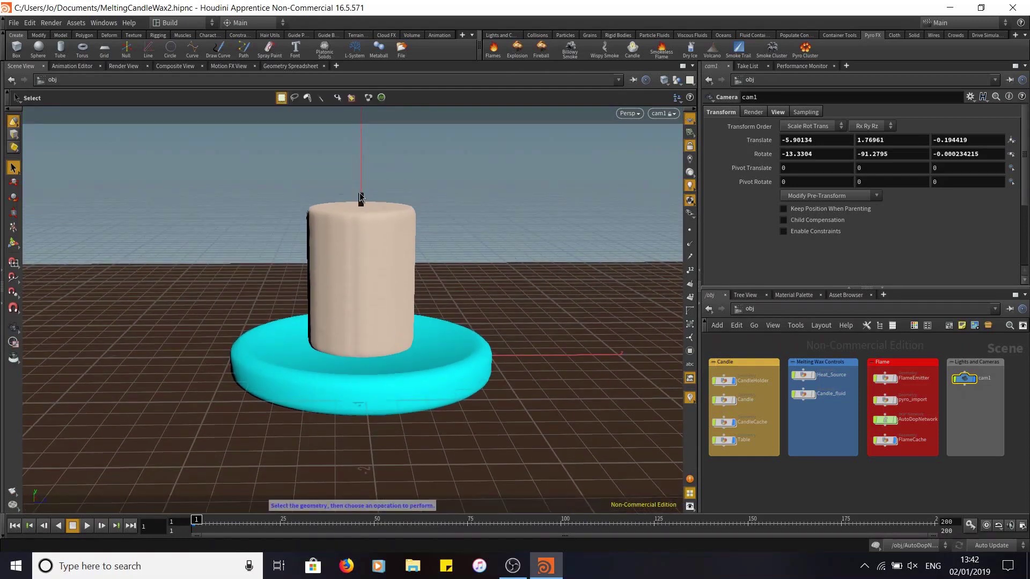
{"action": "key", "text": "Escape"}
{"action": "middle_click_drag", "start_coordinate": [501, 218], "coordinate": [510, 239]}
{"action": "key", "text": "s"}
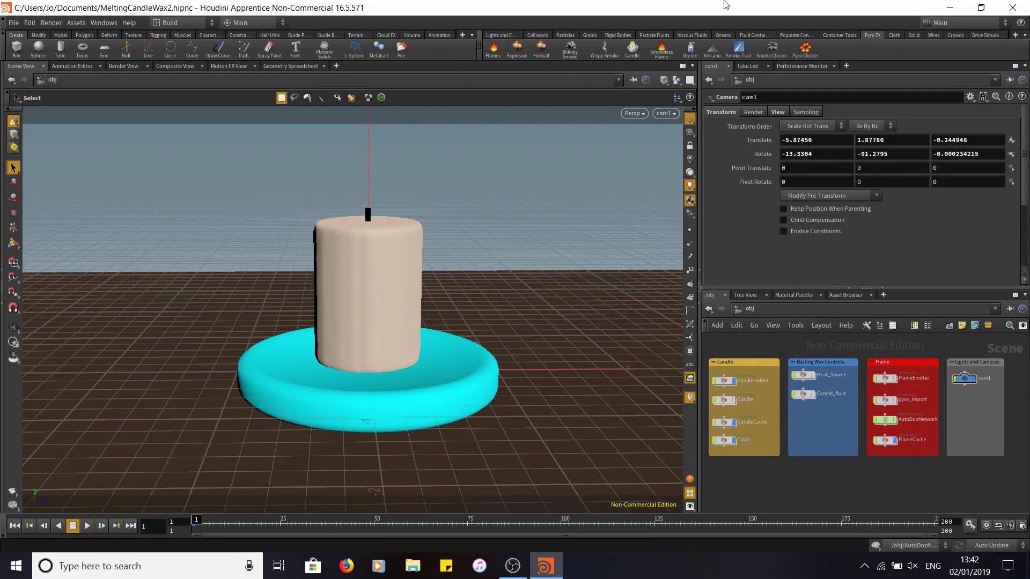
Step: Add a Sky Light to the scene and place its sunlight and skylight nodes in the Lights and Cameras box
{"action": "left_click", "coordinate": [497, 35]}
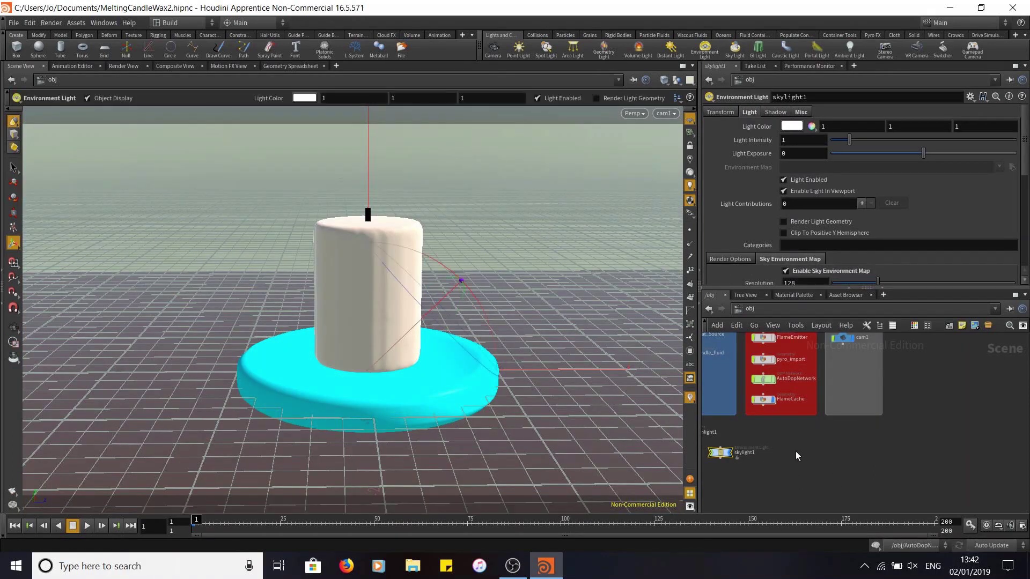
{"action": "middle_click_drag", "start_coordinate": [796, 456], "coordinate": [892, 476]}
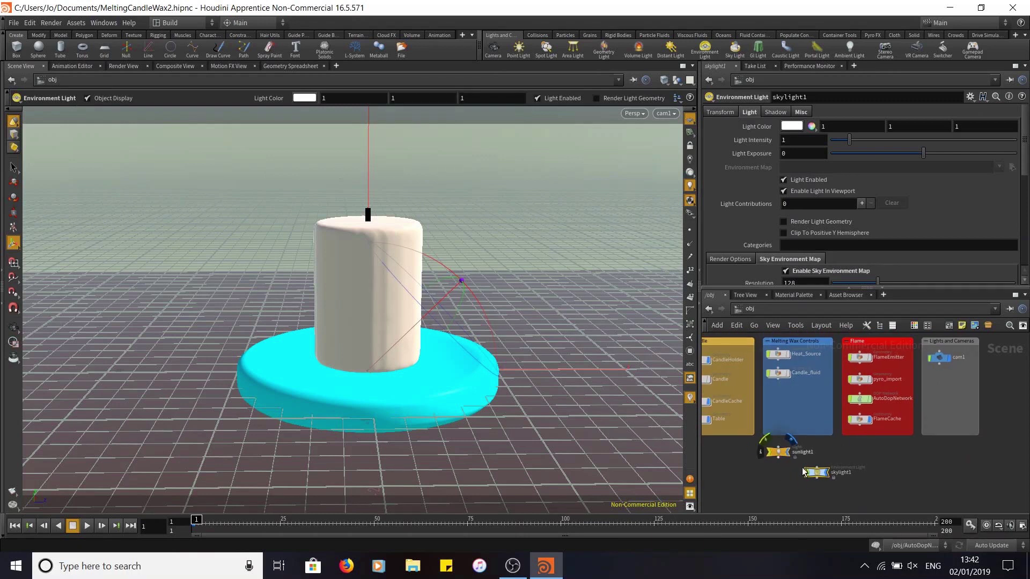
{"action": "left_click_drag", "start_coordinate": [779, 452], "coordinate": [940, 379]}
{"action": "left_click_drag", "start_coordinate": [817, 473], "coordinate": [939, 406]}
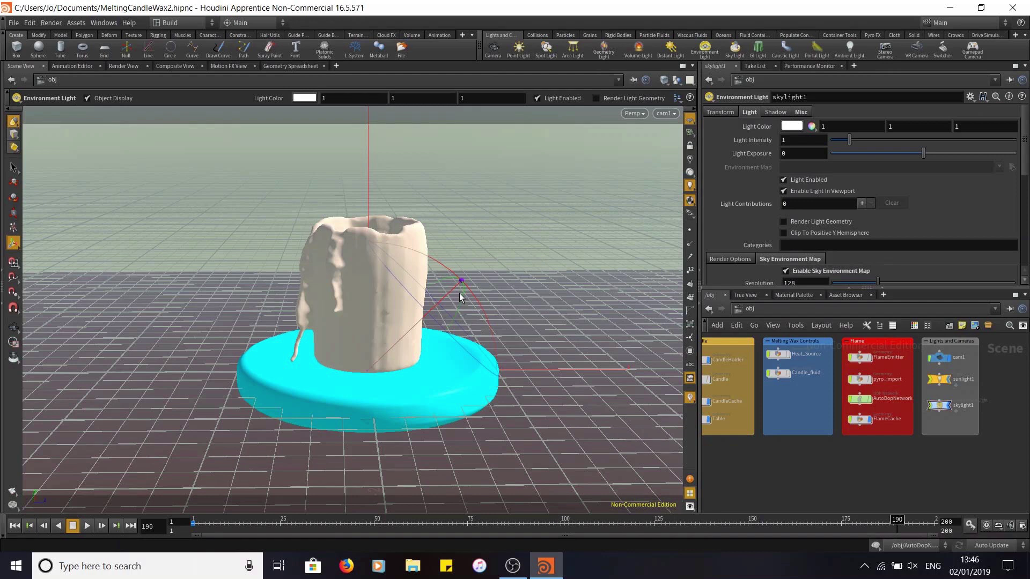
Step: Rotate the sky light's sun direction around the candle so that it shines onto the front of the candle
{"action": "left_click_drag", "start_coordinate": [524, 271], "coordinate": [460, 337], "text": "alt"}
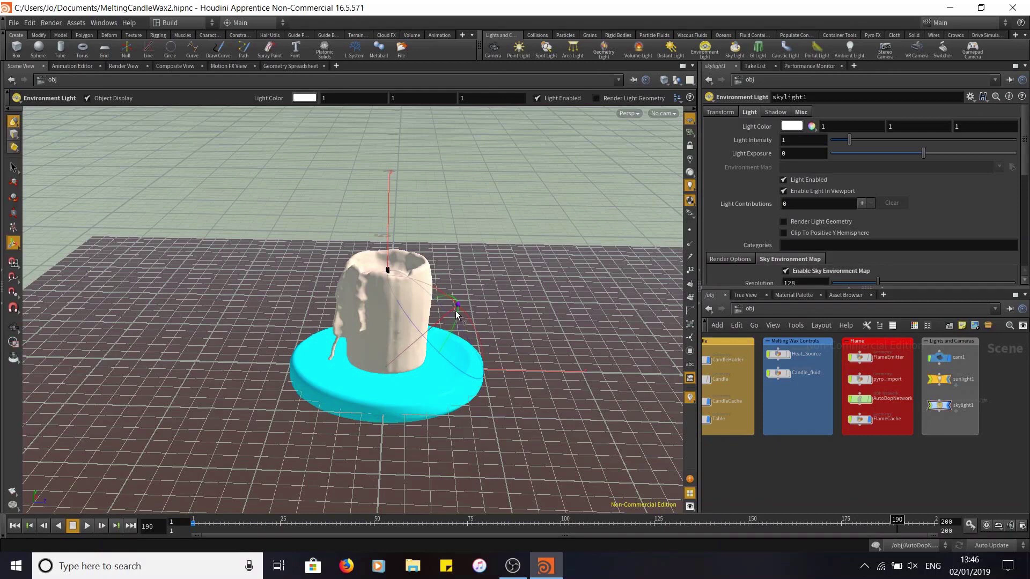
{"action": "mouse_move", "coordinate": [455, 310]}
{"action": "left_mouse_down", "text": "alt"}
{"action": "mouse_move", "coordinate": [478, 339]}
{"action": "mouse_move", "coordinate": [548, 372]}
{"action": "mouse_move", "coordinate": [526, 337]}
{"action": "mouse_move", "coordinate": [467, 300]}
{"action": "mouse_move", "coordinate": [367, 266]}
{"action": "mouse_move", "coordinate": [299, 269]}
{"action": "left_mouse_up", "text": "alt"}
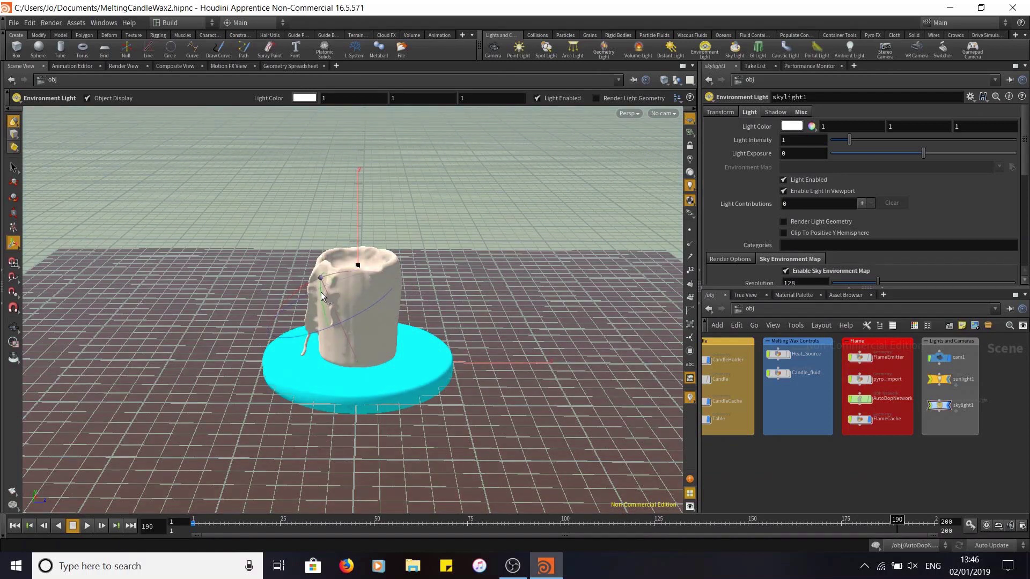
{"action": "mouse_move", "coordinate": [336, 281]}
{"action": "left_mouse_down"}
{"action": "mouse_move", "coordinate": [354, 321]}
{"action": "mouse_move", "coordinate": [342, 285]}
{"action": "mouse_move", "coordinate": [316, 265]}
{"action": "left_mouse_up"}
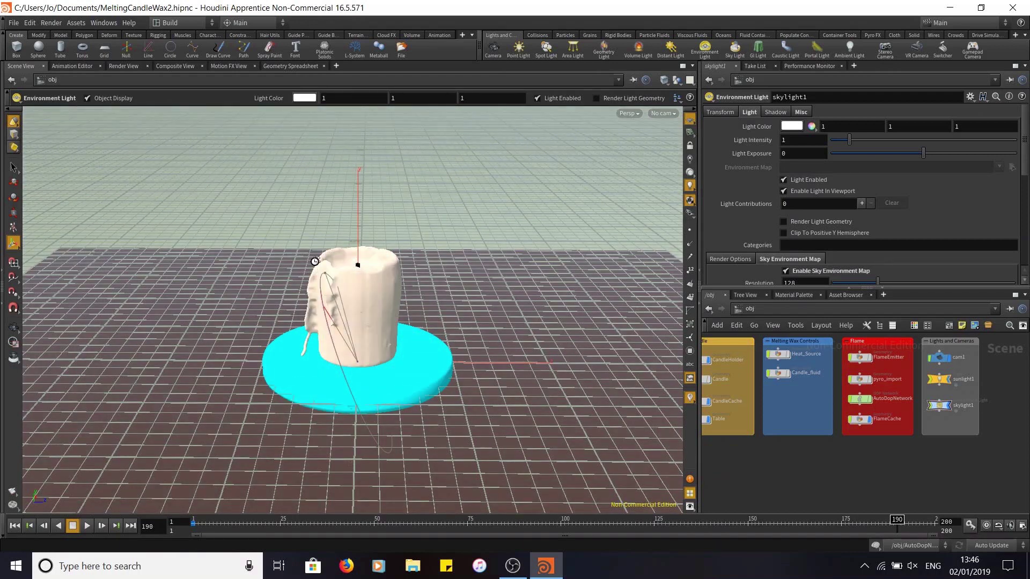
Step: Reduce the skylight's light intensity to 0.5 and further to 0.2, and select the sunlight node
{"action": "left_click", "coordinate": [799, 138]}
{"action": "type", "text": "0.5"}
{"action": "key", "text": "Return"}
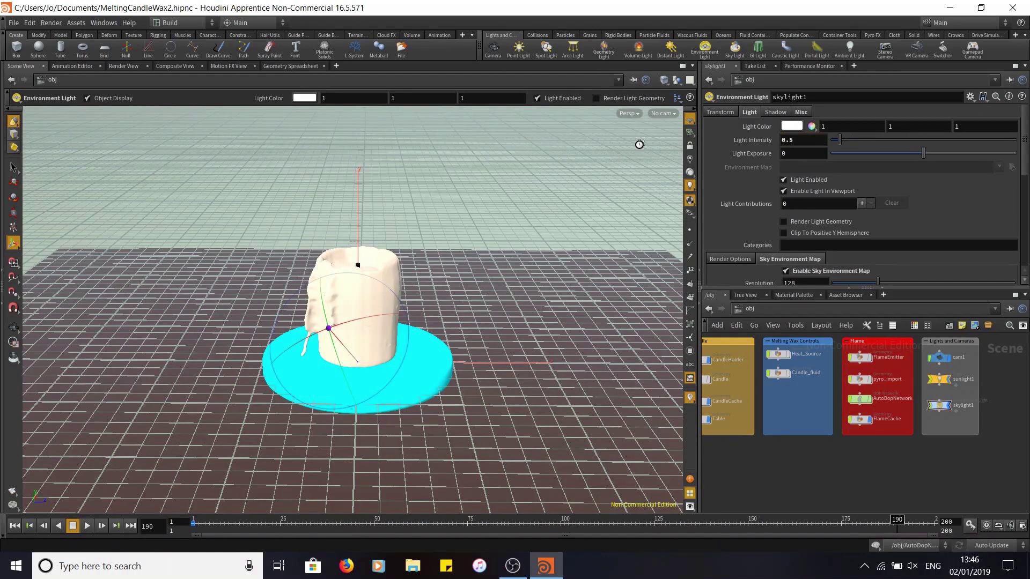
{"action": "left_click", "coordinate": [804, 140]}
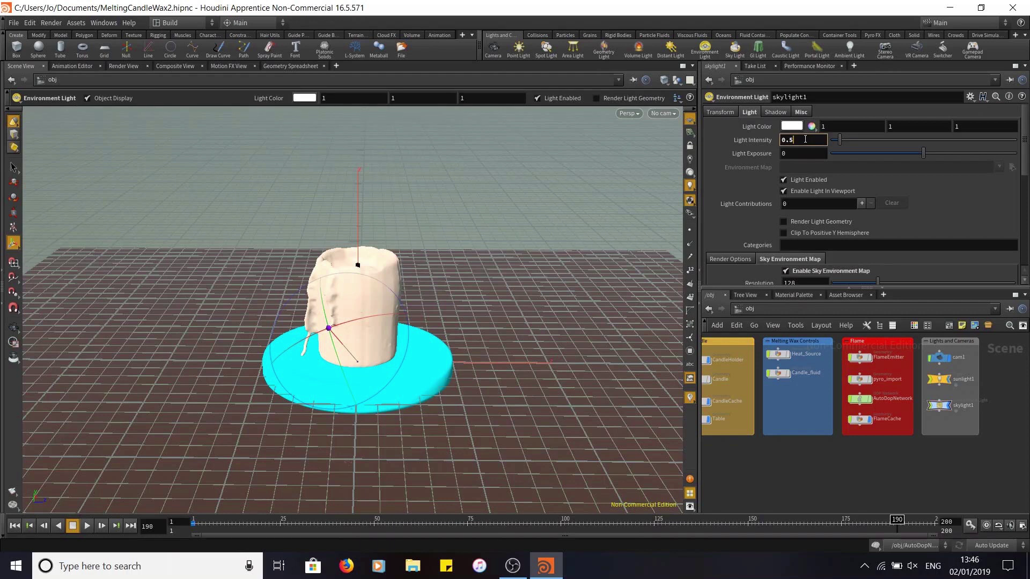
{"action": "key", "text": "Return"}
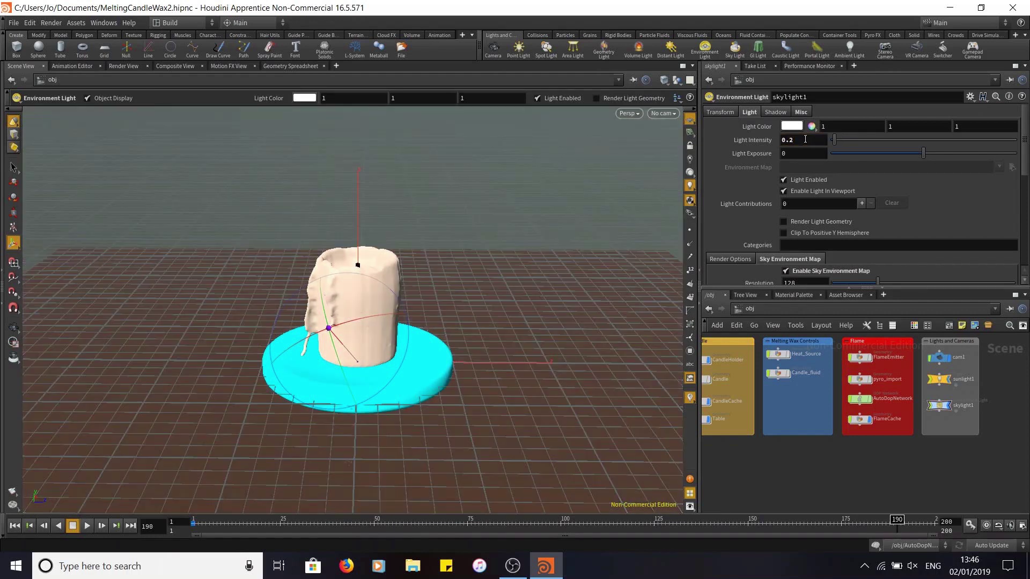
{"action": "left_click", "coordinate": [938, 379]}
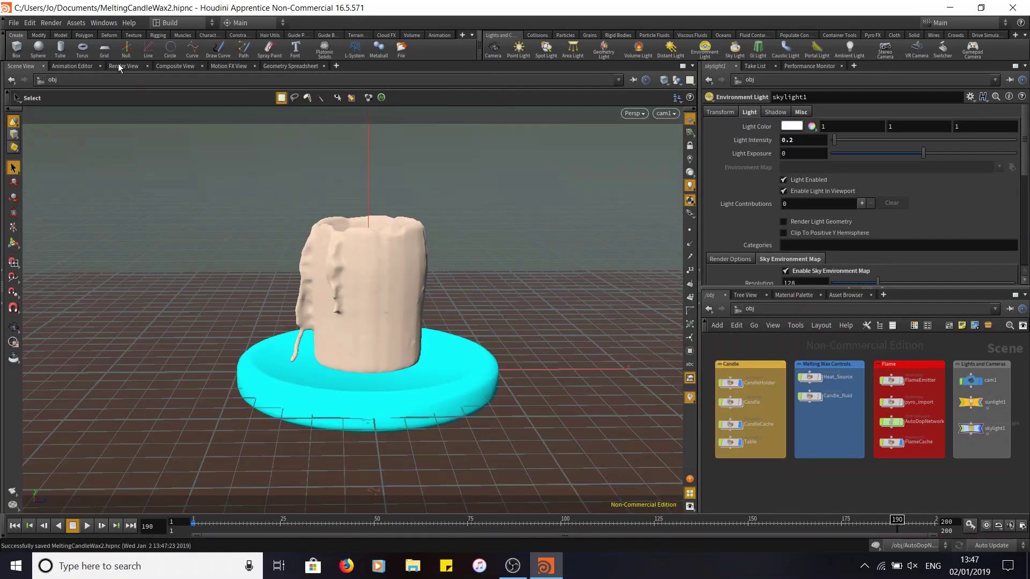
Step: Hide the viewport's reference grid and start a preview render of the scene in the Render View
{"action": "left_click", "coordinate": [691, 120]}
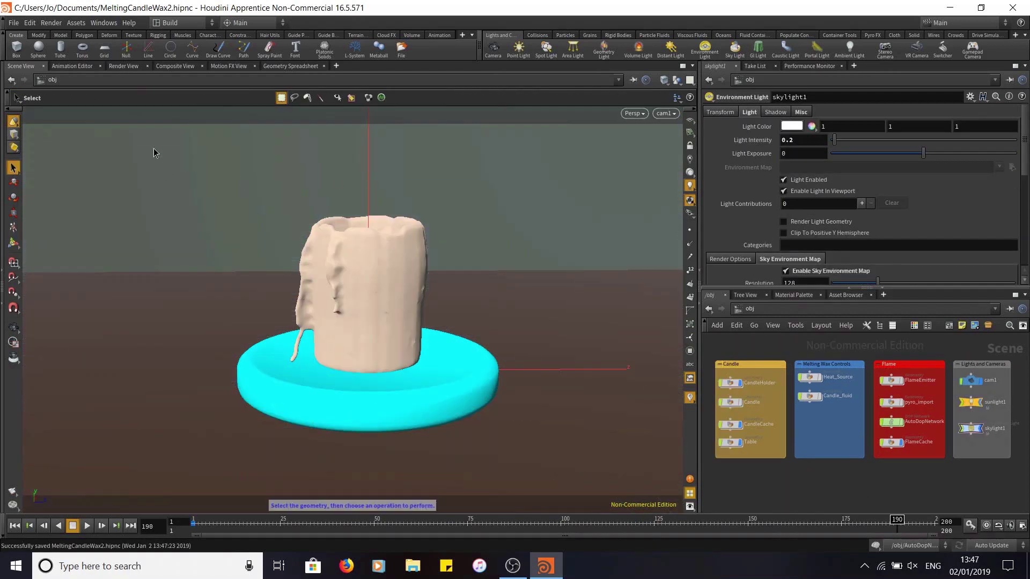
{"action": "left_click", "coordinate": [127, 67]}
{"action": "left_click", "coordinate": [22, 82]}
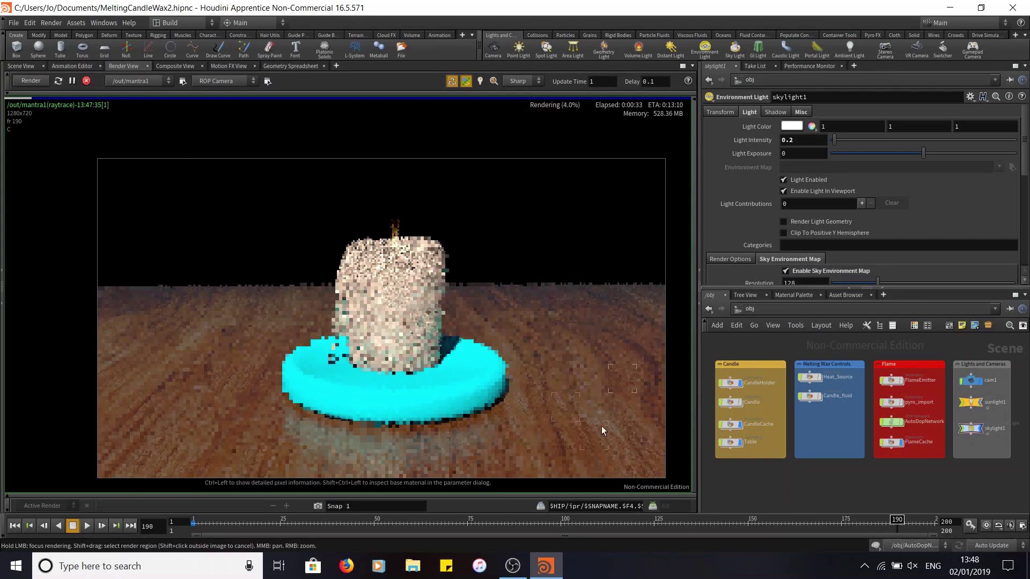
Step: Set the specular IOR of the WoodenTable material to 1.0 to remove the table's reflections
{"action": "left_click", "coordinate": [799, 296]}
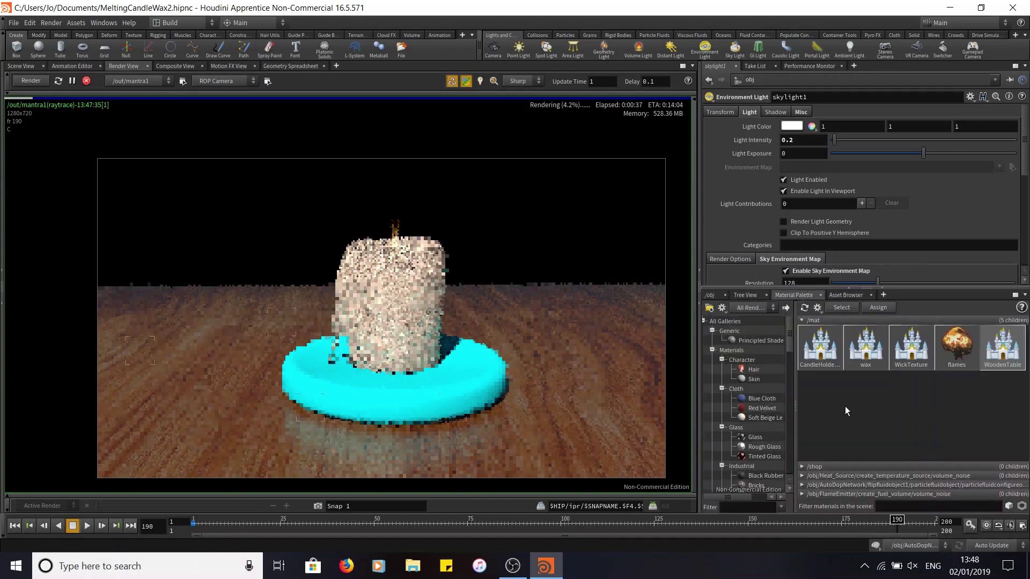
{"action": "left_click", "coordinate": [1002, 348]}
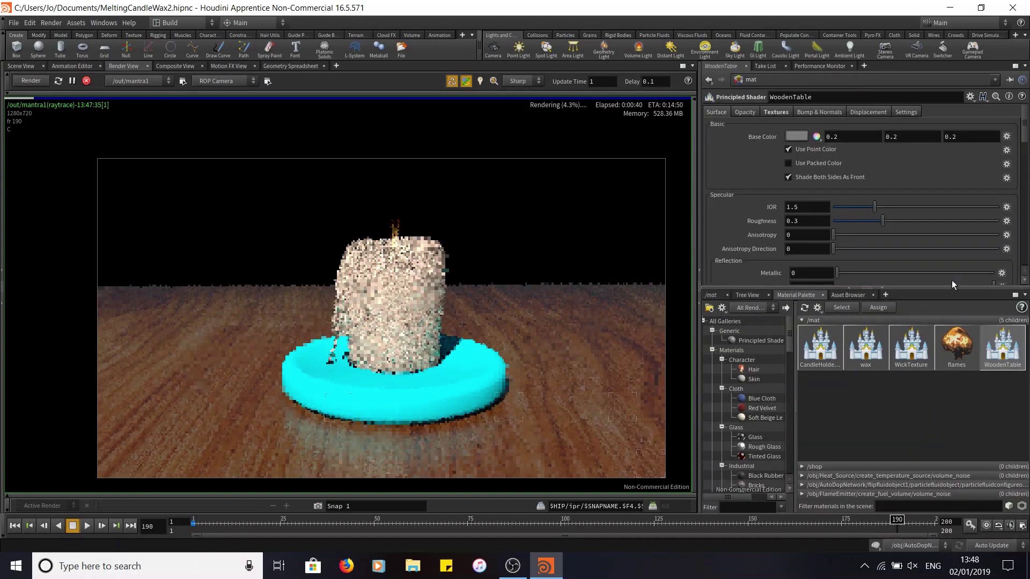
{"action": "left_click", "coordinate": [805, 207]}
{"action": "type", "text": "1.0"}
{"action": "key", "text": "Return"}
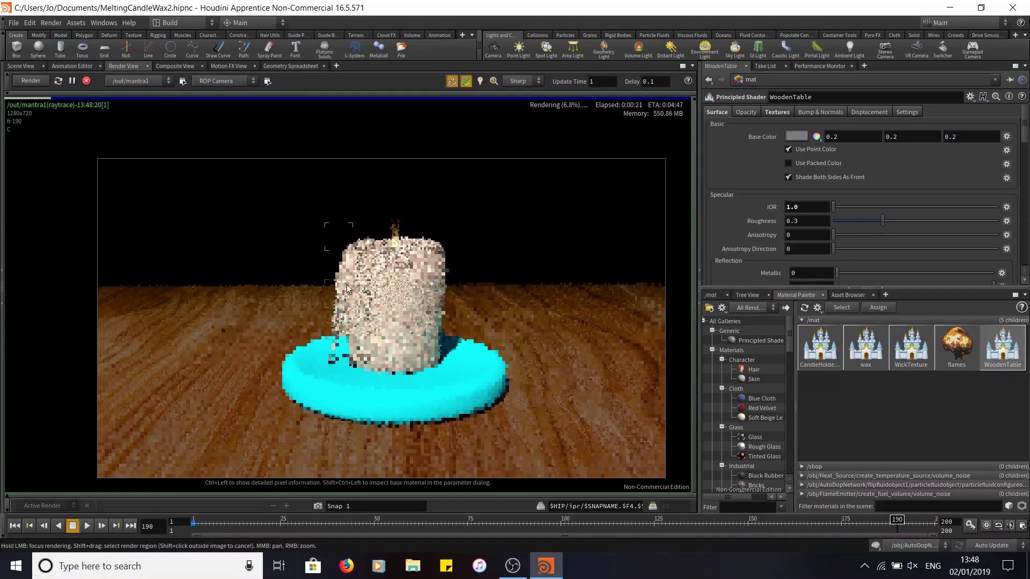
Step: Darken the candle holder material's base color to a teal with a value of 0.355
{"action": "left_click", "coordinate": [821, 352]}
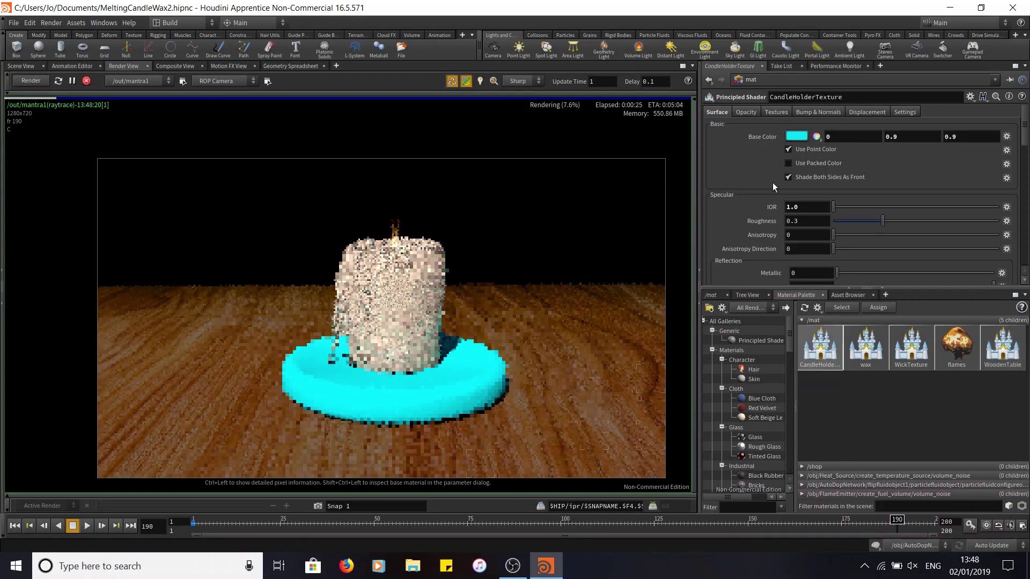
{"action": "left_click", "coordinate": [802, 136]}
{"action": "left_click_drag", "start_coordinate": [879, 190], "coordinate": [854, 188]}
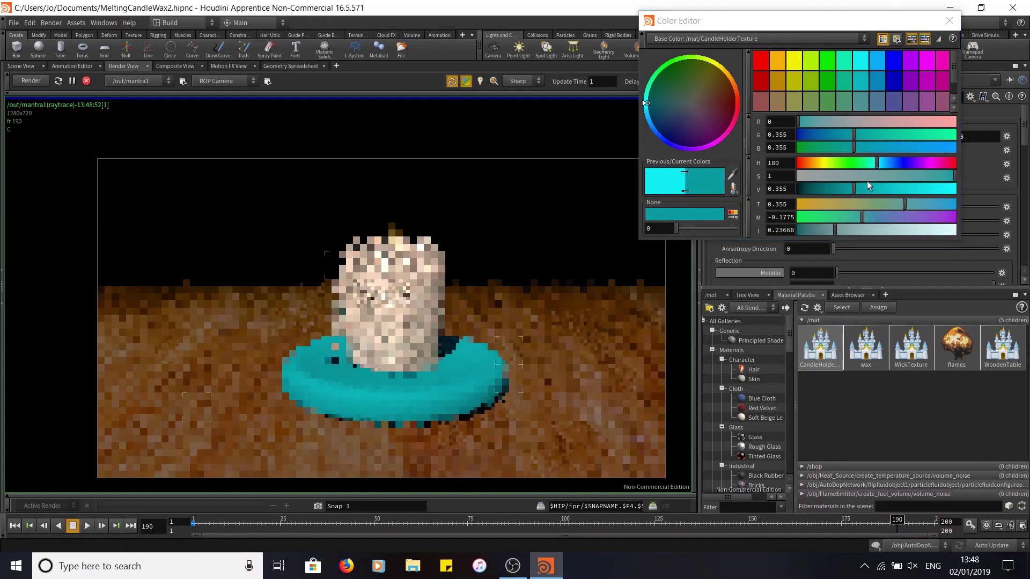
{"action": "left_click", "coordinate": [950, 18]}
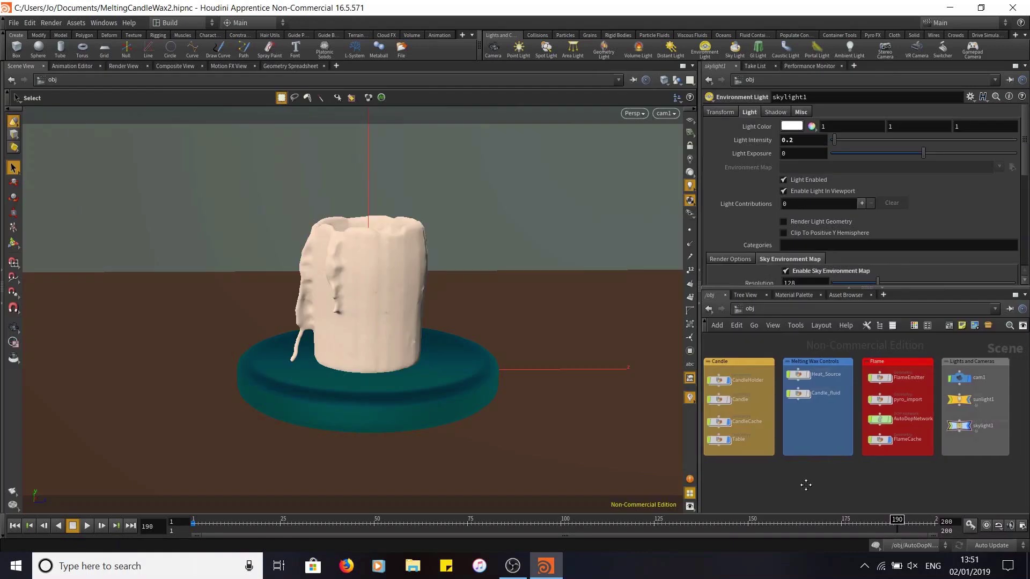
Step: Review the melting animation through cam1 by playing from frame 1, checking frames 151 and 170, and playing on from 170
{"action": "middle_click_drag", "start_coordinate": [804, 483], "coordinate": [814, 490]}
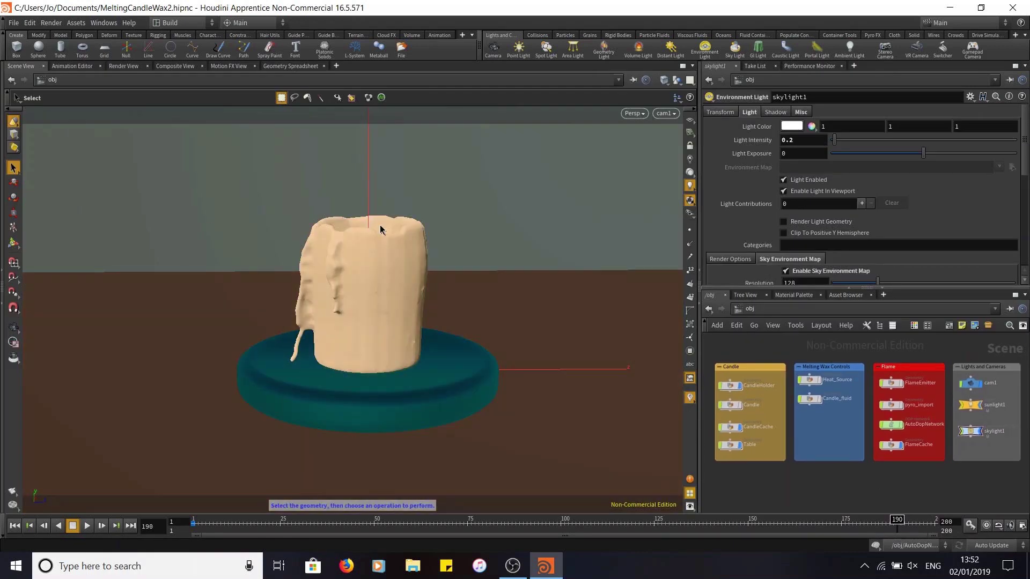
{"action": "left_click_drag", "start_coordinate": [211, 529], "coordinate": [119, 531]}
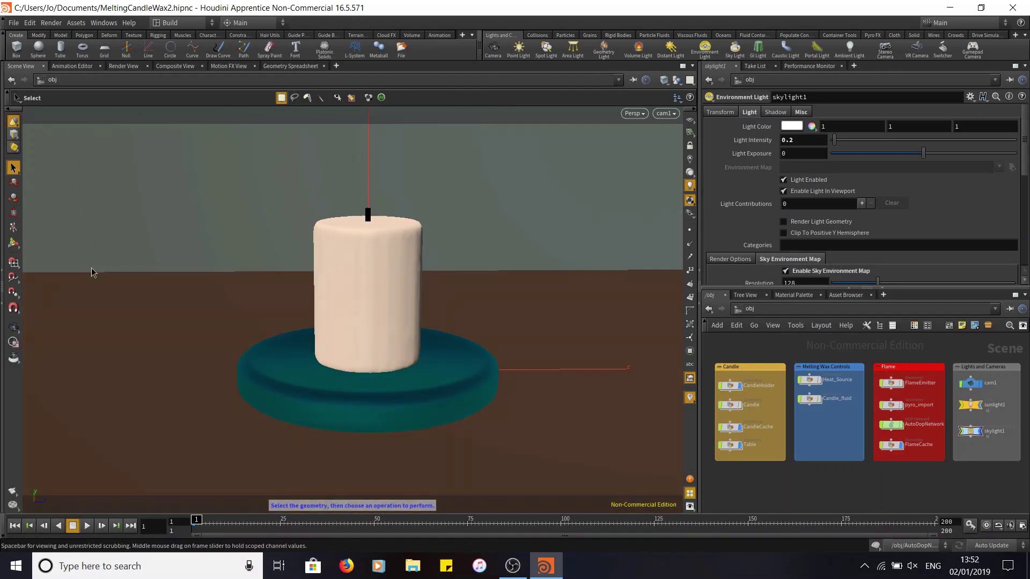
{"action": "left_click", "coordinate": [87, 525]}
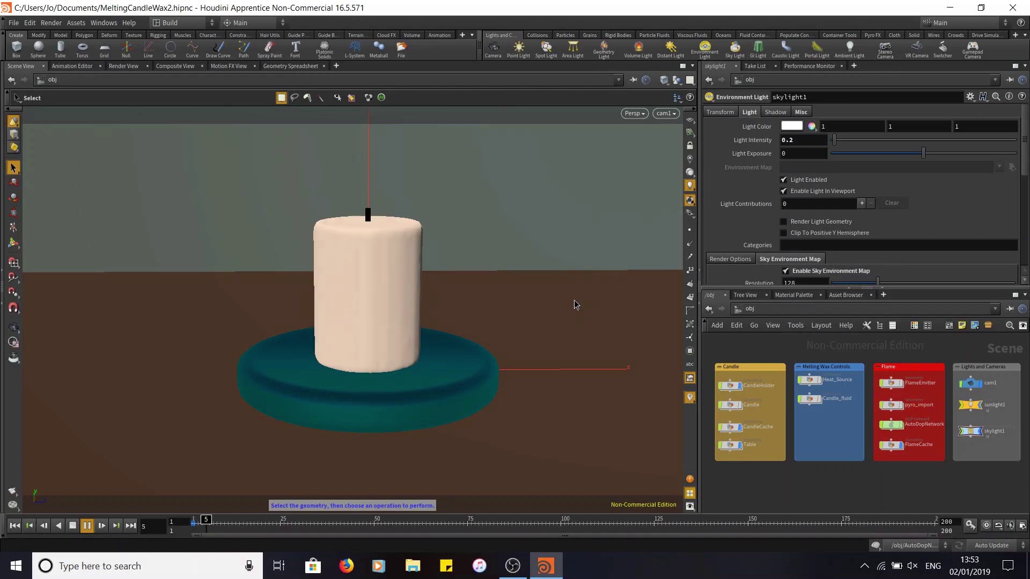
{"action": "left_click", "coordinate": [86, 526]}
{"action": "left_click", "coordinate": [751, 522]}
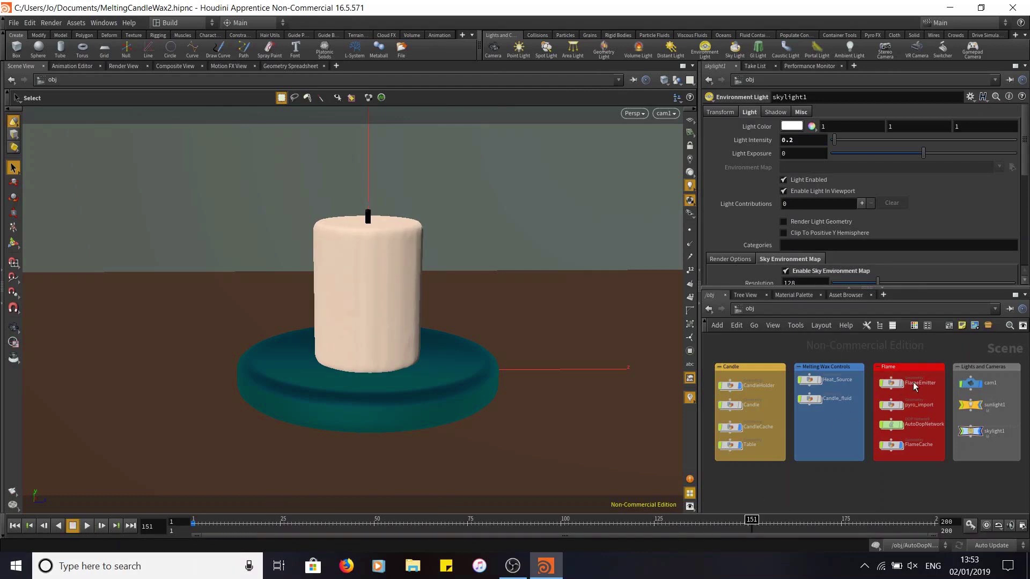
{"action": "left_click", "coordinate": [824, 524]}
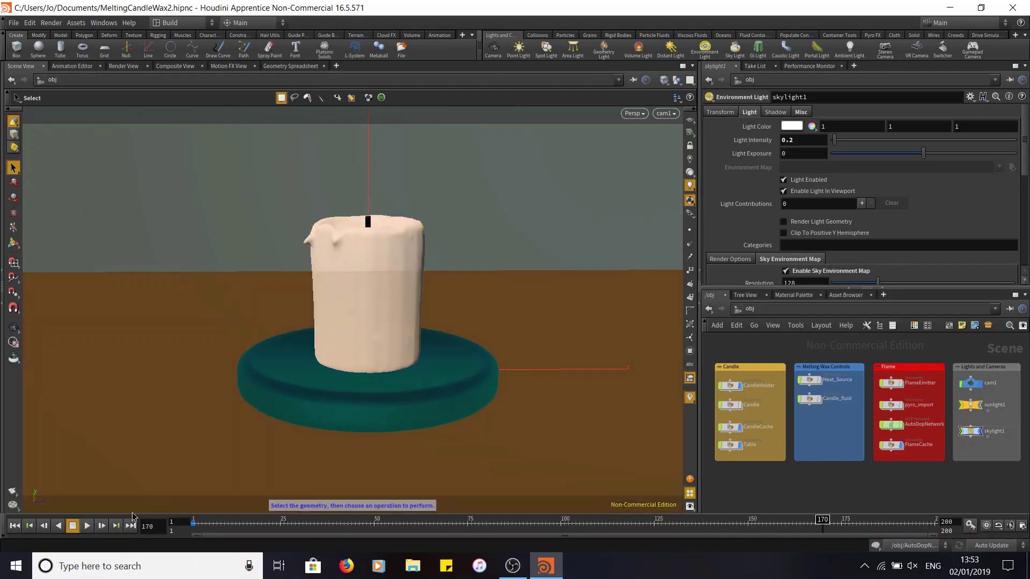
{"action": "left_click", "coordinate": [87, 526]}
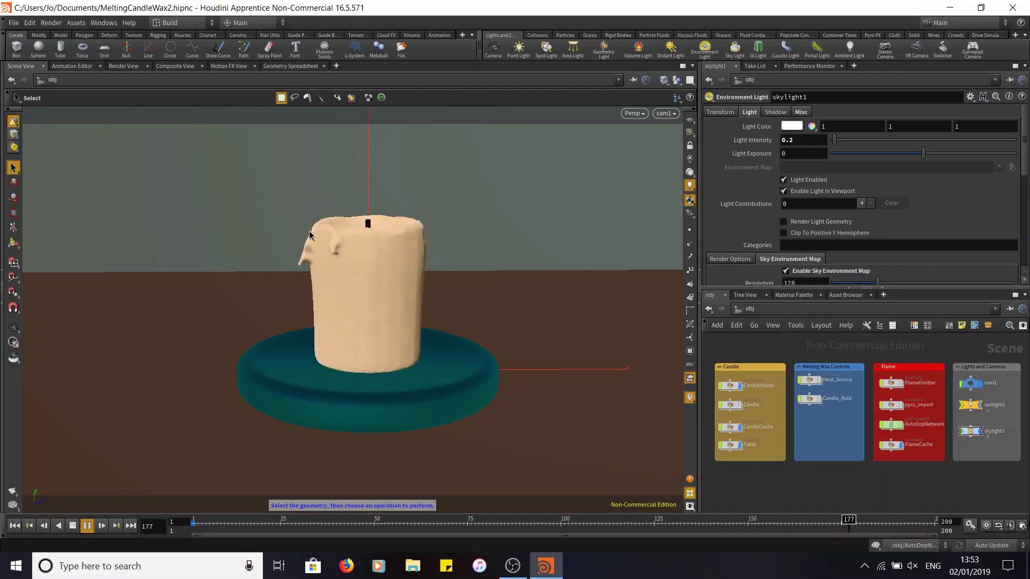